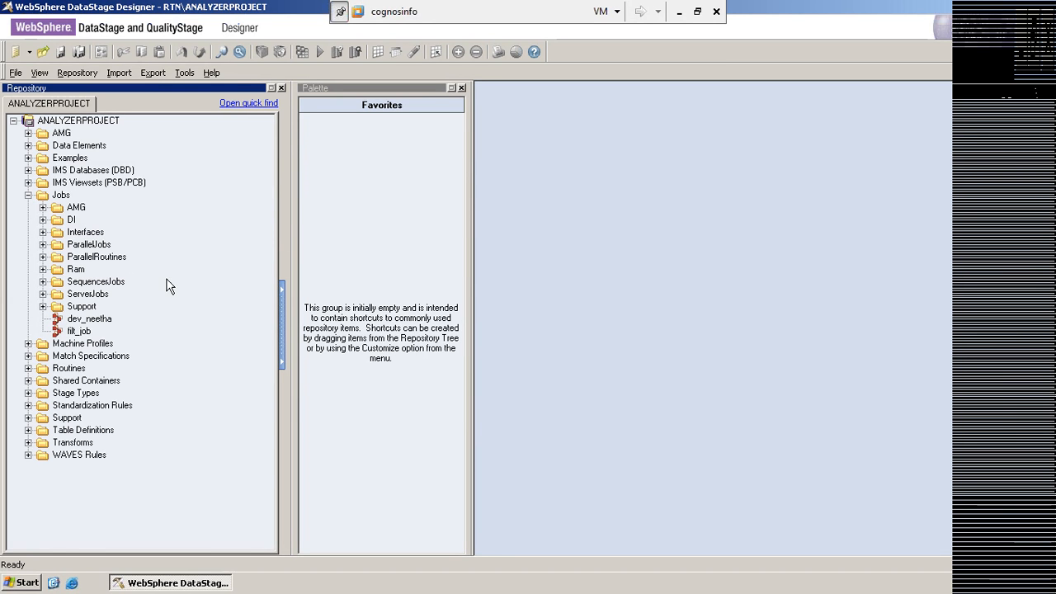
- Open the lookupfileset_creation job from the FileStages folder under Jobs/Ram in the repository
{"action": "left_click", "coordinate": [43, 269]}
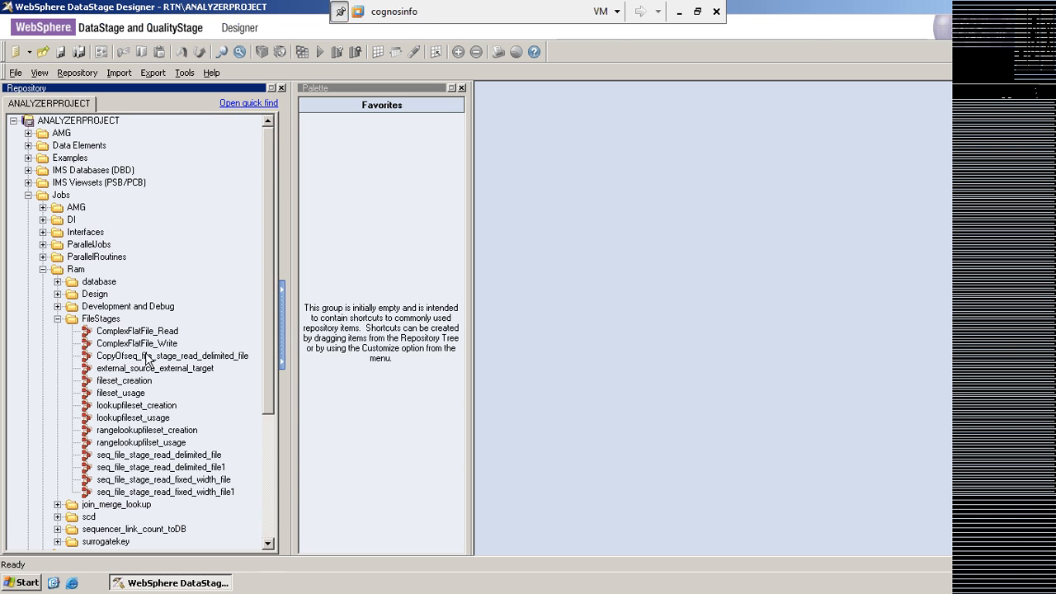
{"action": "double_click", "coordinate": [131, 406]}
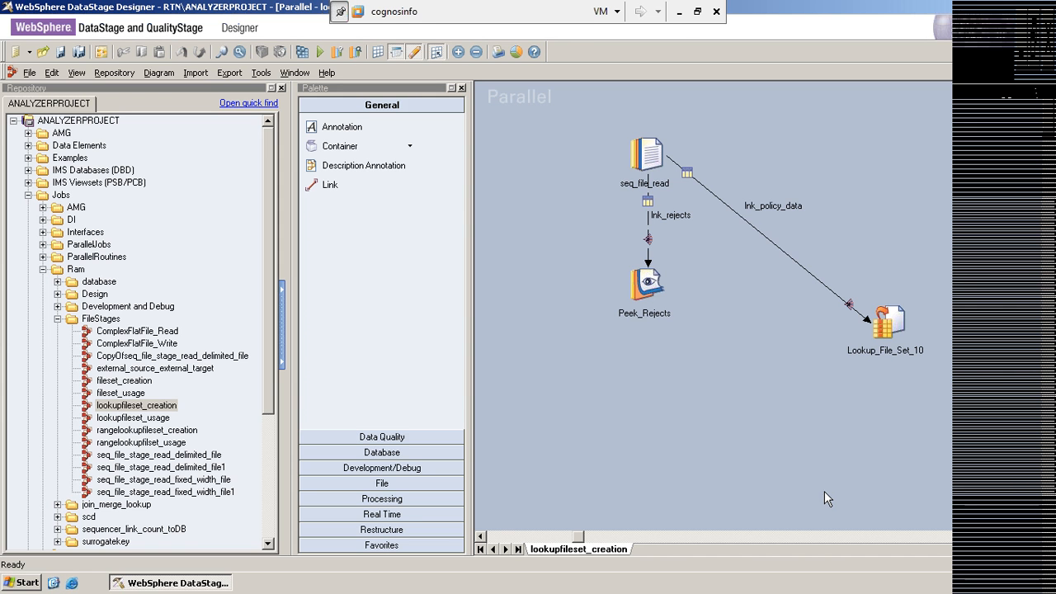
- Minimize the virtual machine, Internet Explorer, sun Notepad and ram_latest_desktop windows to clear the desktop
{"action": "left_click", "coordinate": [680, 11]}
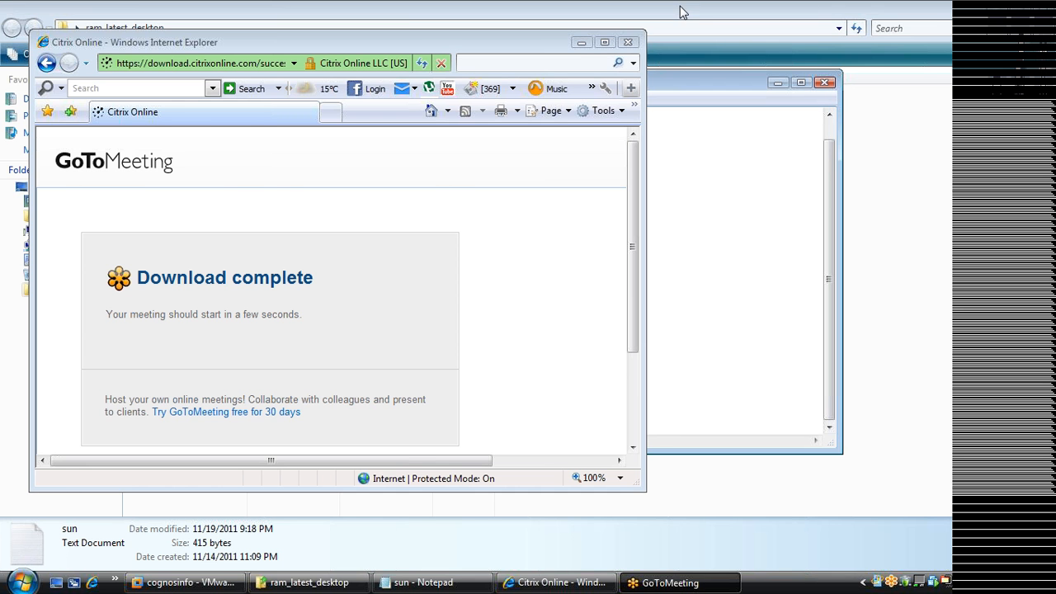
{"action": "left_click", "coordinate": [581, 43]}
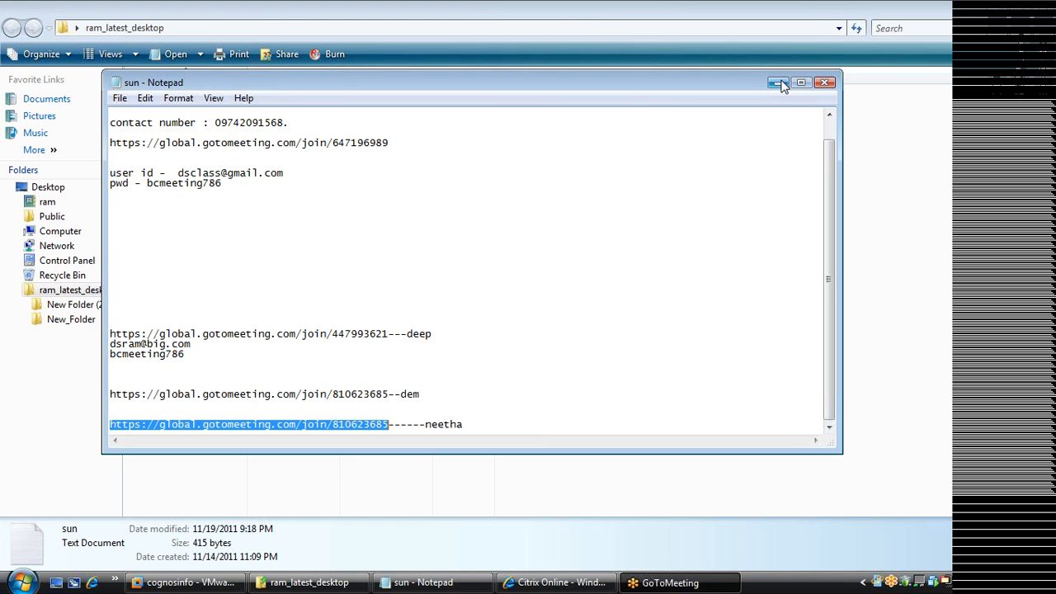
{"action": "left_click", "coordinate": [778, 83]}
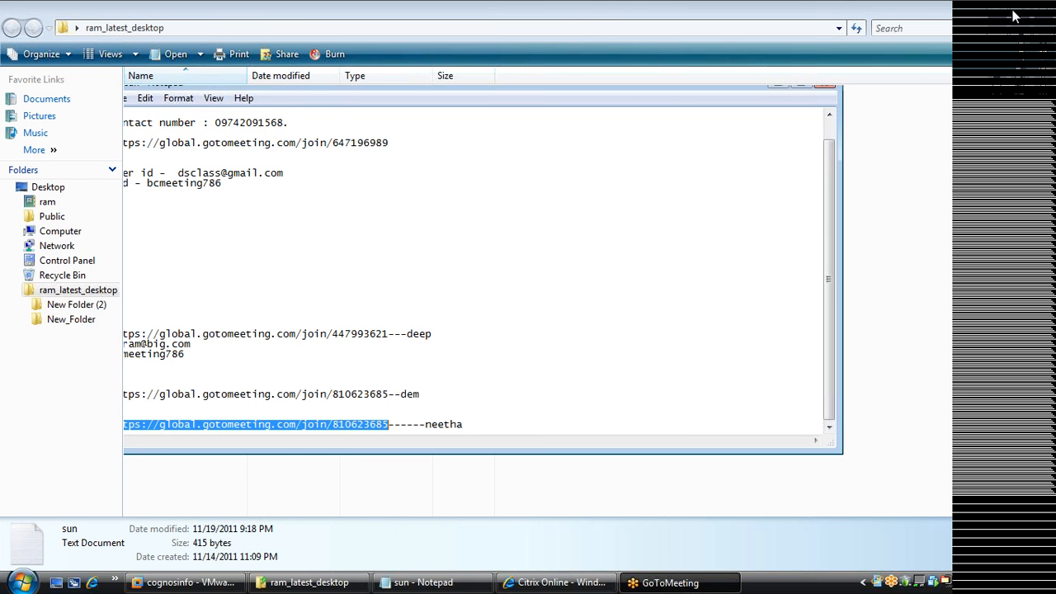
{"action": "left_click", "coordinate": [1015, 14]}
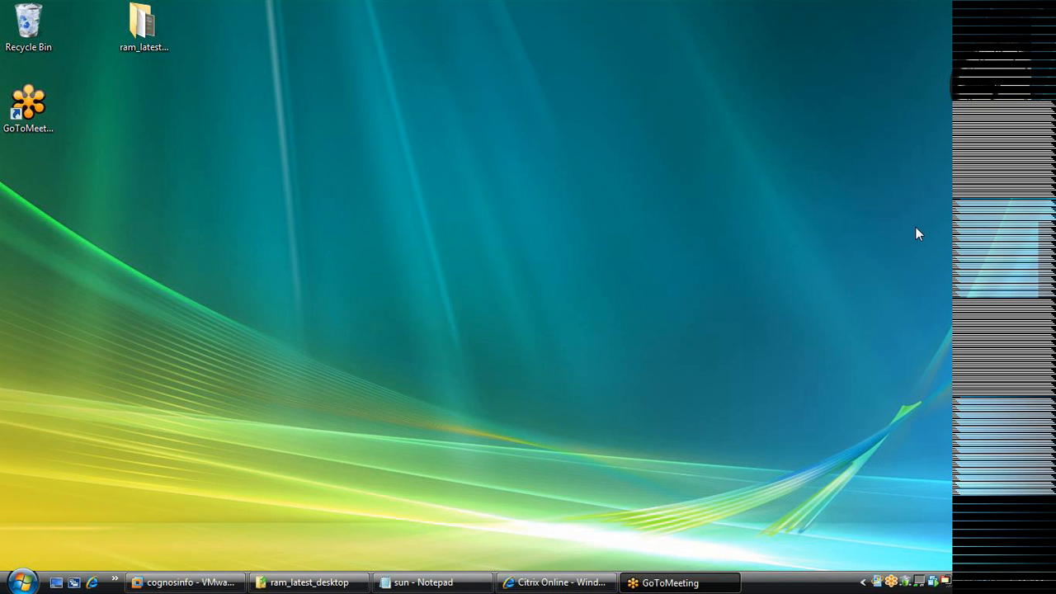
- Draw a lookup box fed by an Emp input arrow with eno, Ename and Dno, plus a Dept reference arrow
{"action": "mouse_move", "coordinate": [179, 146]}
{"action": "left_mouse_down"}
{"action": "mouse_move", "coordinate": [190, 158]}
{"action": "mouse_move", "coordinate": [217, 156]}
{"action": "left_mouse_up"}
{"action": "mouse_move", "coordinate": [170, 242]}
{"action": "left_mouse_down"}
{"action": "mouse_move", "coordinate": [224, 223]}
{"action": "mouse_move", "coordinate": [297, 153]}
{"action": "left_mouse_up"}
{"action": "mouse_move", "coordinate": [315, 251]}
{"action": "left_mouse_down"}
{"action": "mouse_move", "coordinate": [427, 177]}
{"action": "mouse_move", "coordinate": [441, 193]}
{"action": "left_mouse_up"}
{"action": "mouse_move", "coordinate": [438, 112]}
{"action": "left_mouse_down"}
{"action": "mouse_move", "coordinate": [470, 169]}
{"action": "mouse_move", "coordinate": [496, 146]}
{"action": "mouse_move", "coordinate": [503, 82]}
{"action": "mouse_move", "coordinate": [438, 110]}
{"action": "left_mouse_up"}
{"action": "left_click_drag", "start_coordinate": [416, 35], "coordinate": [472, 97]}
{"action": "mouse_move", "coordinate": [457, 30]}
{"action": "left_mouse_down"}
{"action": "mouse_move", "coordinate": [484, 18]}
{"action": "mouse_move", "coordinate": [494, 49]}
{"action": "left_mouse_up"}
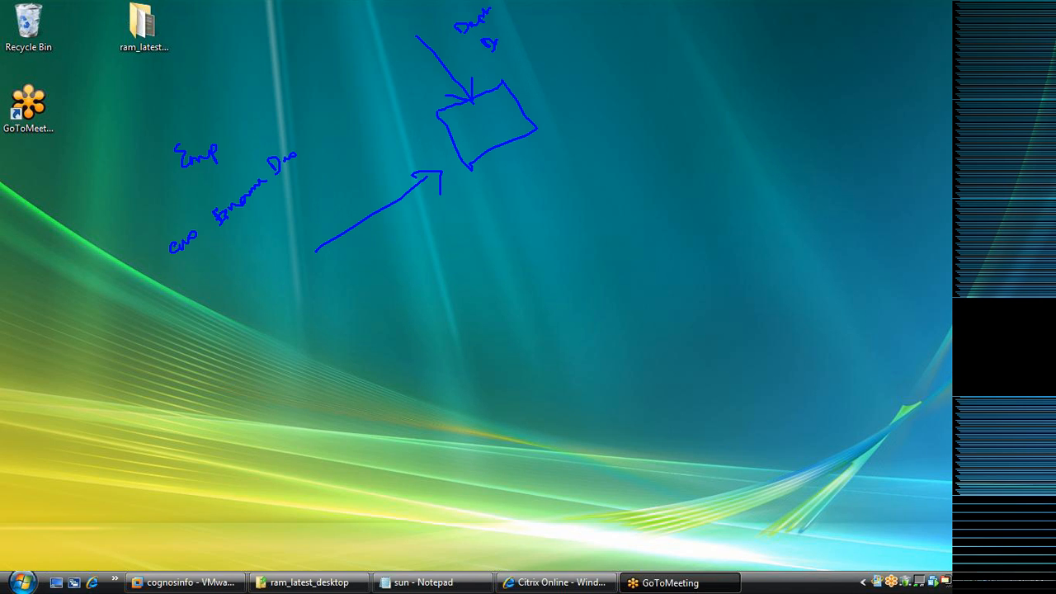
- Complete the Dept columns Dno and Dname, add an output arrow with Eno, Ename and Dname, and label the key Dno and size 50MB
{"action": "left_click_drag", "start_coordinate": [528, 18], "coordinate": [536, 32]}
{"action": "mouse_move", "coordinate": [521, 108]}
{"action": "left_mouse_down"}
{"action": "mouse_move", "coordinate": [555, 96]}
{"action": "mouse_move", "coordinate": [562, 113]}
{"action": "left_mouse_up"}
{"action": "mouse_move", "coordinate": [577, 75]}
{"action": "left_mouse_down"}
{"action": "mouse_move", "coordinate": [575, 87]}
{"action": "mouse_move", "coordinate": [589, 83]}
{"action": "mouse_move", "coordinate": [630, 43]}
{"action": "left_mouse_up"}
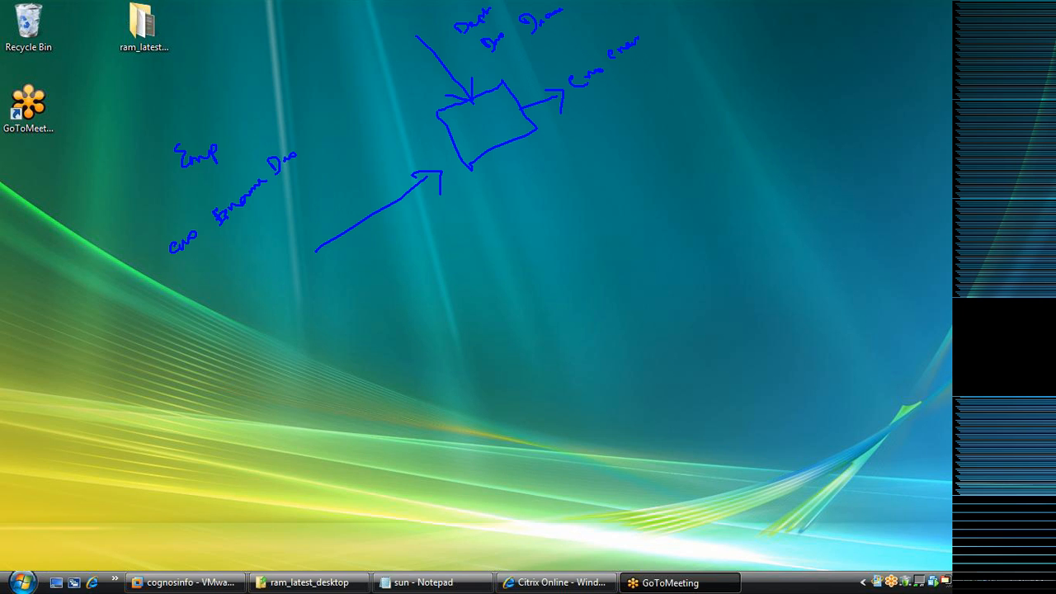
{"action": "mouse_move", "coordinate": [665, 29]}
{"action": "left_mouse_down"}
{"action": "mouse_move", "coordinate": [655, 31]}
{"action": "mouse_move", "coordinate": [678, 25]}
{"action": "left_mouse_up"}
{"action": "mouse_move", "coordinate": [472, 123]}
{"action": "left_mouse_down"}
{"action": "mouse_move", "coordinate": [473, 133]}
{"action": "mouse_move", "coordinate": [486, 113]}
{"action": "left_mouse_up"}
{"action": "left_click_drag", "start_coordinate": [509, 187], "coordinate": [556, 148]}
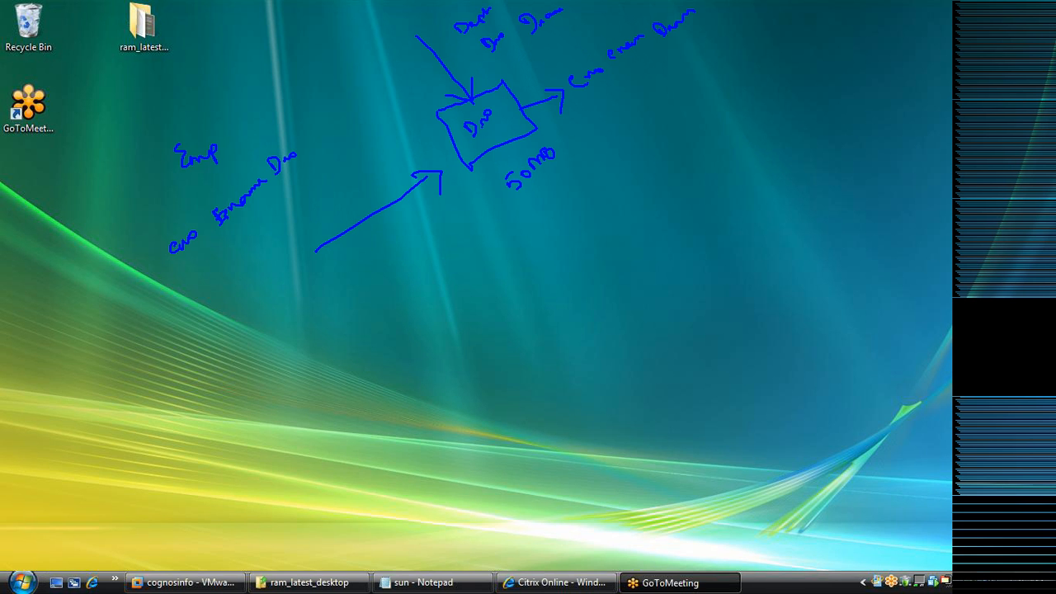
- Underline the 50MB label and draw two branches below it, labelled Normal and Sparse
{"action": "left_click_drag", "start_coordinate": [521, 199], "coordinate": [557, 174]}
{"action": "left_click_drag", "start_coordinate": [541, 211], "coordinate": [536, 284]}
{"action": "left_click_drag", "start_coordinate": [547, 206], "coordinate": [644, 259]}
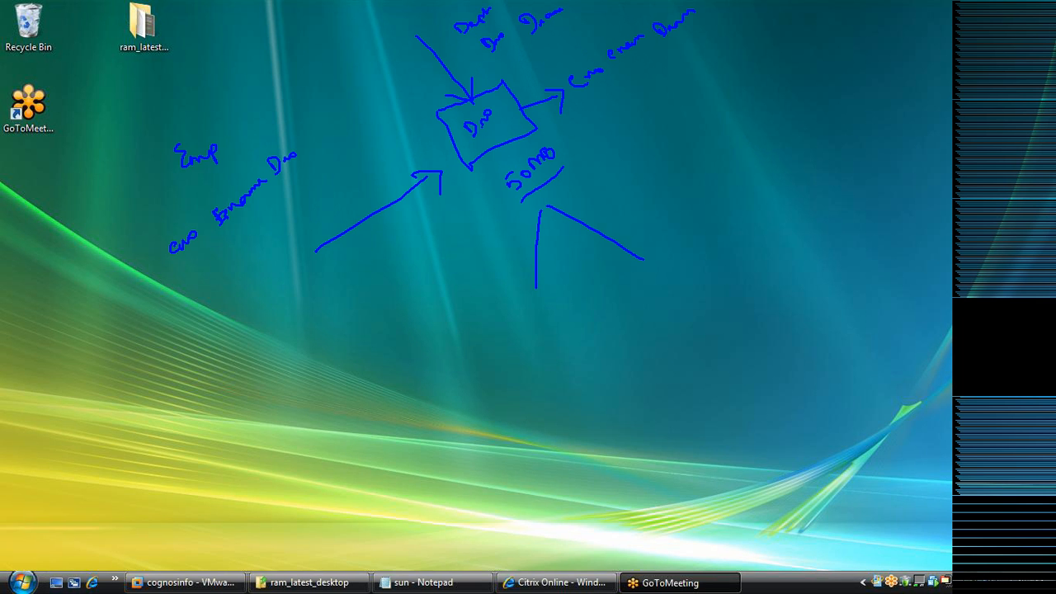
{"action": "mouse_move", "coordinate": [500, 334]}
{"action": "left_mouse_down"}
{"action": "mouse_move", "coordinate": [508, 343]}
{"action": "mouse_move", "coordinate": [505, 305]}
{"action": "mouse_move", "coordinate": [535, 325]}
{"action": "mouse_move", "coordinate": [568, 295]}
{"action": "left_mouse_up"}
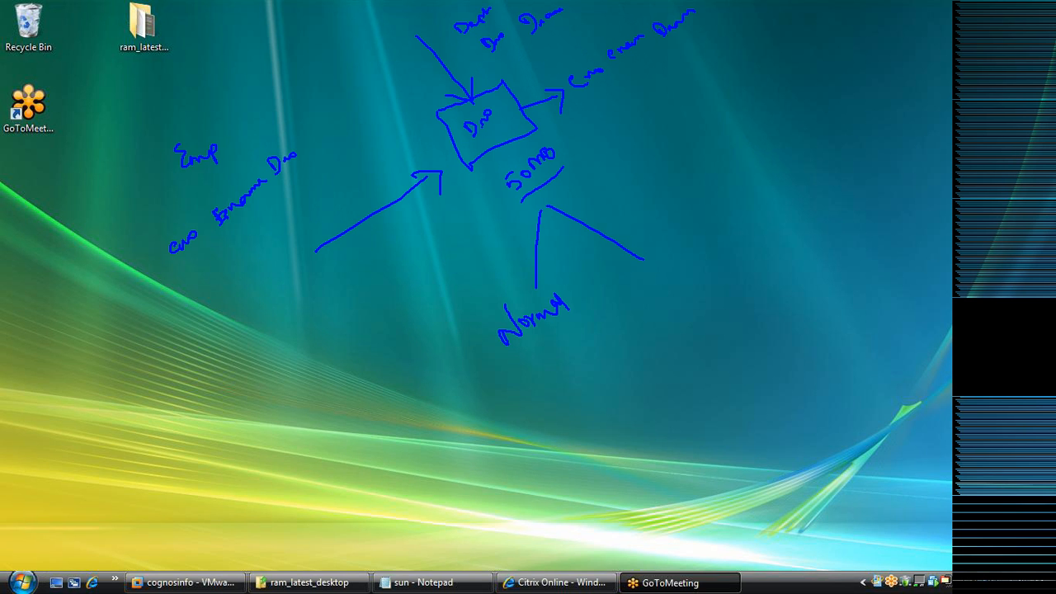
{"action": "mouse_move", "coordinate": [638, 266]}
{"action": "left_mouse_down"}
{"action": "mouse_move", "coordinate": [630, 289]}
{"action": "mouse_move", "coordinate": [648, 290]}
{"action": "mouse_move", "coordinate": [683, 223]}
{"action": "left_mouse_up"}
- Draw two branches under Normal, labelled Direct and Range
{"action": "left_click_drag", "start_coordinate": [541, 345], "coordinate": [530, 392]}
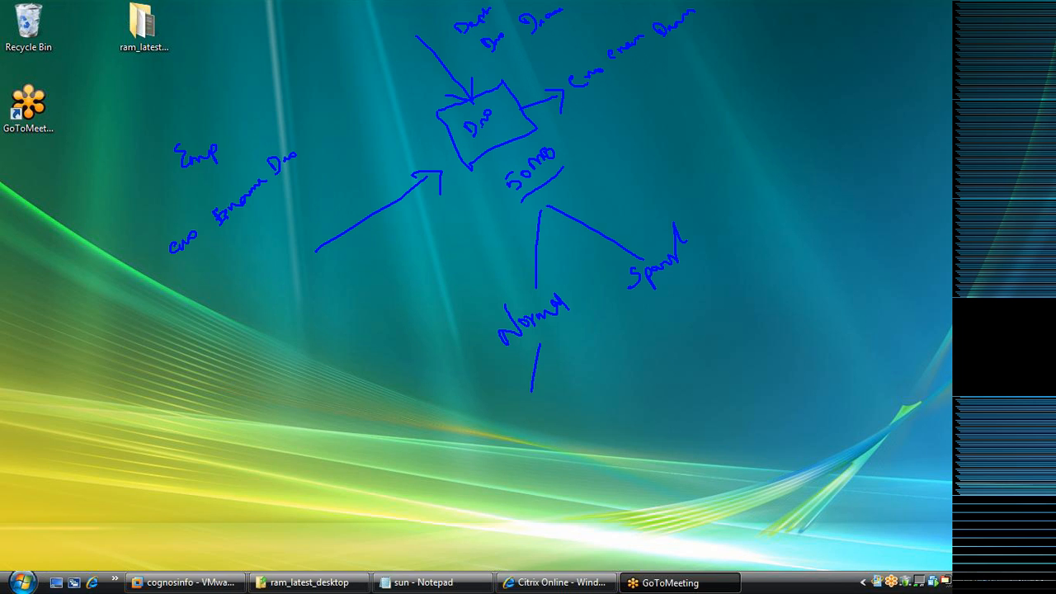
{"action": "left_click_drag", "start_coordinate": [545, 345], "coordinate": [587, 358]}
{"action": "mouse_move", "coordinate": [505, 436]}
{"action": "left_mouse_down"}
{"action": "mouse_move", "coordinate": [506, 423]}
{"action": "mouse_move", "coordinate": [513, 438]}
{"action": "mouse_move", "coordinate": [543, 411]}
{"action": "left_mouse_up"}
{"action": "mouse_move", "coordinate": [587, 373]}
{"action": "left_mouse_down"}
{"action": "mouse_move", "coordinate": [591, 389]}
{"action": "mouse_move", "coordinate": [619, 371]}
{"action": "mouse_move", "coordinate": [627, 379]}
{"action": "mouse_move", "coordinate": [633, 350]}
{"action": "left_mouse_up"}
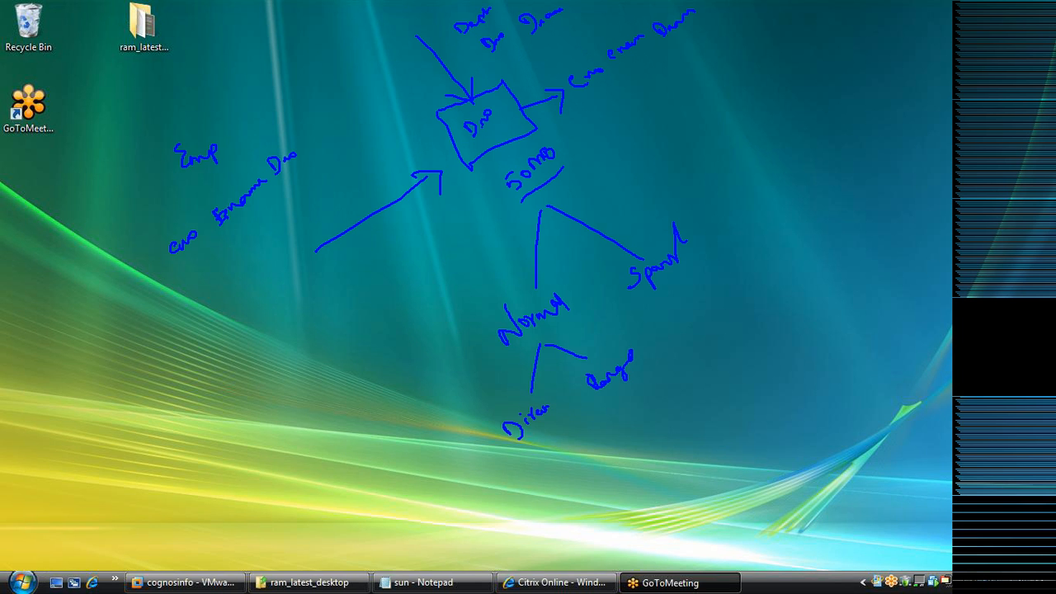
- Underline Normal and Sparse, draw an arrow from Sparse, mark a 2 above the Emp arrow and write Select below the diagram
{"action": "left_click_drag", "start_coordinate": [502, 358], "coordinate": [554, 332]}
{"action": "mouse_move", "coordinate": [645, 300]}
{"action": "left_mouse_down"}
{"action": "mouse_move", "coordinate": [688, 278]}
{"action": "mouse_move", "coordinate": [704, 209]}
{"action": "left_mouse_up"}
{"action": "mouse_move", "coordinate": [313, 188]}
{"action": "left_mouse_down"}
{"action": "mouse_move", "coordinate": [318, 201]}
{"action": "mouse_move", "coordinate": [334, 195]}
{"action": "left_mouse_up"}
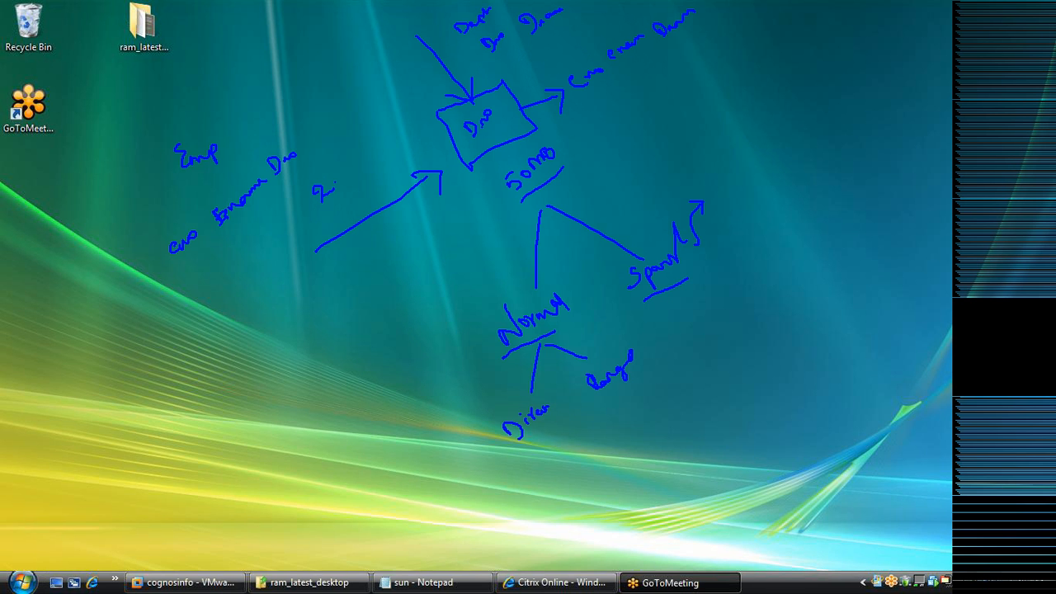
{"action": "mouse_move", "coordinate": [600, 489]}
{"action": "left_mouse_down"}
{"action": "mouse_move", "coordinate": [606, 511]}
{"action": "mouse_move", "coordinate": [635, 485]}
{"action": "left_mouse_up"}
- Write the query "select dname from dept where dno=2" in a new Notepad document and move its window lower on the desktop
{"action": "left_click", "coordinate": [21, 582]}
{"action": "type", "text": "notepad"}
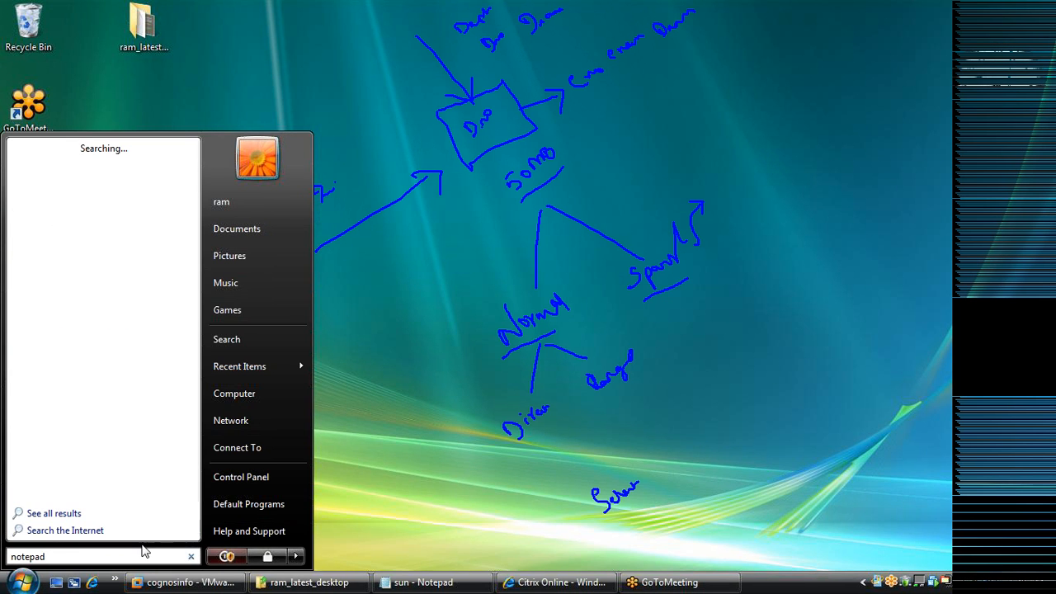
{"action": "key", "text": "Return"}
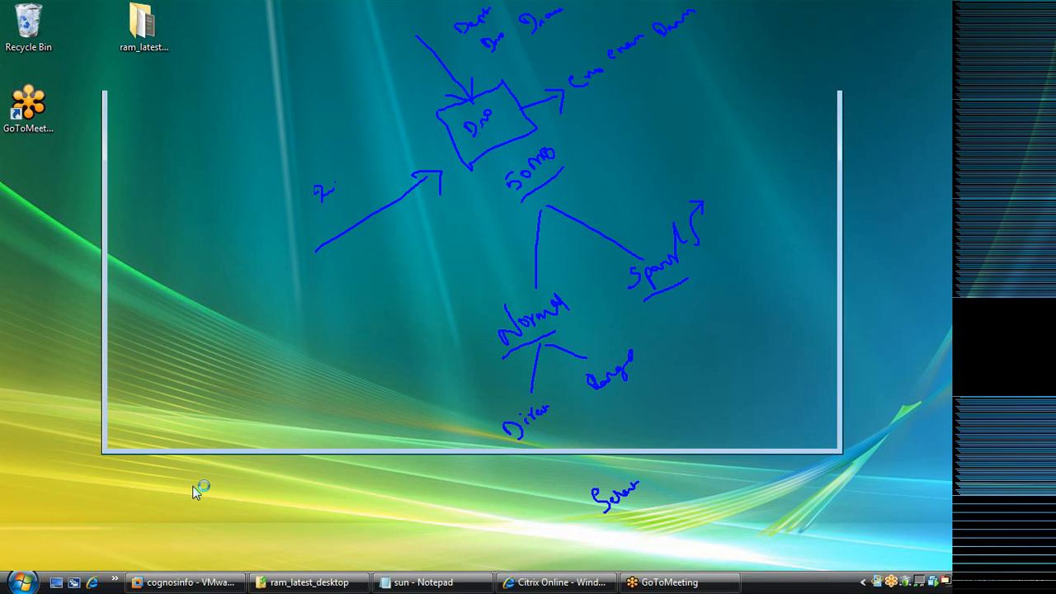
{"action": "type", "text": "select "}
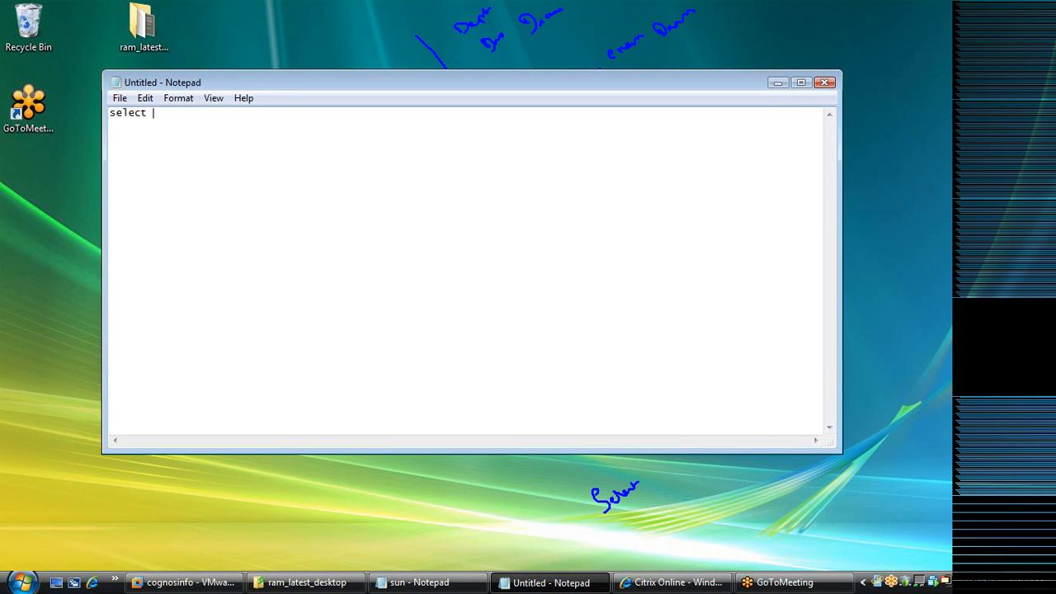
{"action": "type", "text": "dname from dept where dno"}
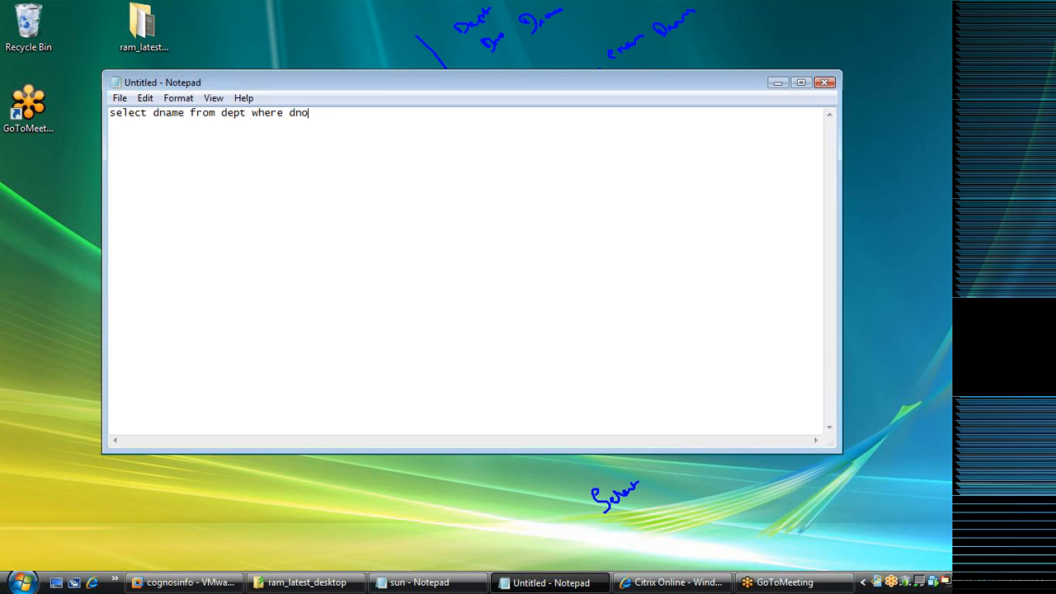
{"action": "type", "text": "=2"}
{"action": "left_click_drag", "start_coordinate": [683, 91], "coordinate": [736, 177]}
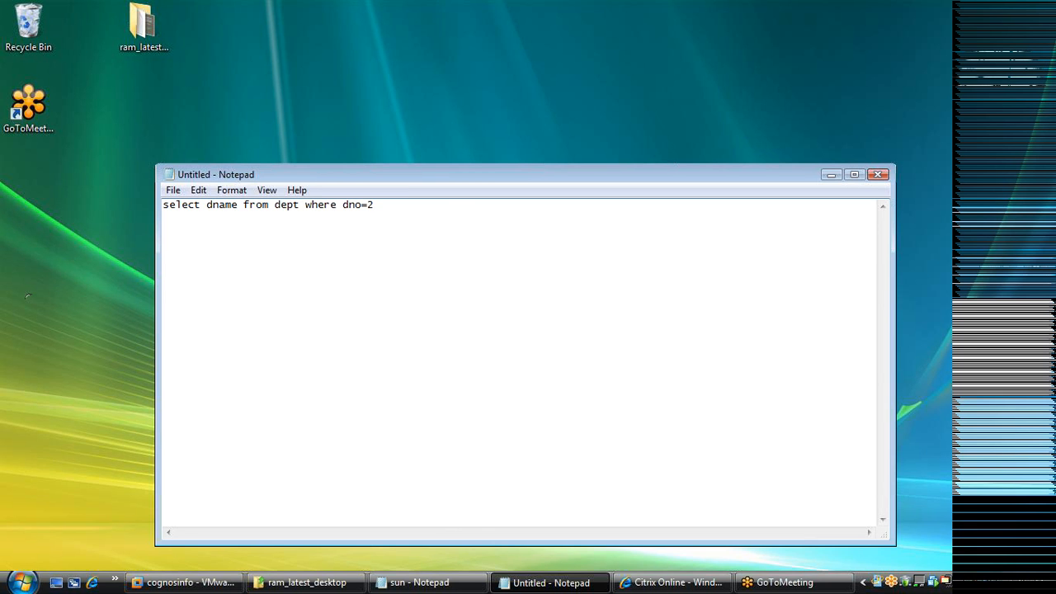
- Highlight the whole dno=2 query and its department number to examine how the lookup value is used
{"action": "key", "text": "shift+Left"}
{"action": "key", "text": "shift+Left"}
{"action": "key", "text": "shift+Left"}
{"action": "key", "text": "shift+Left"}
{"action": "key", "text": "shift+Left"}
{"action": "key", "text": "shift+Left"}
{"action": "key", "text": "shift+Left"}
{"action": "key", "text": "shift+Left"}
{"action": "key", "text": "shift+Left"}
{"action": "key", "text": "shift+Left"}
{"action": "key", "text": "shift+Left"}
{"action": "key", "text": "shift+Left"}
{"action": "key", "text": "shift+Left"}
{"action": "key", "text": "shift+Left"}
{"action": "key", "text": "shift+Left"}
{"action": "key", "text": "shift+Left"}
{"action": "key", "text": "shift+Left"}
{"action": "key", "text": "shift+Left"}
{"action": "key", "text": "shift+Left"}
{"action": "key", "text": "shift+Left"}
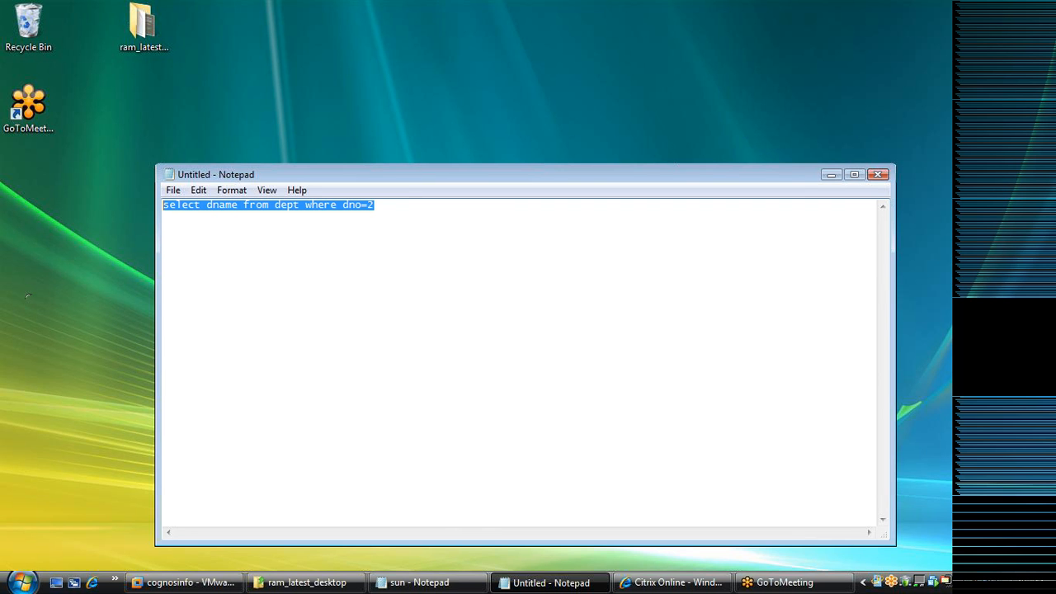
{"action": "left_click", "coordinate": [264, 206]}
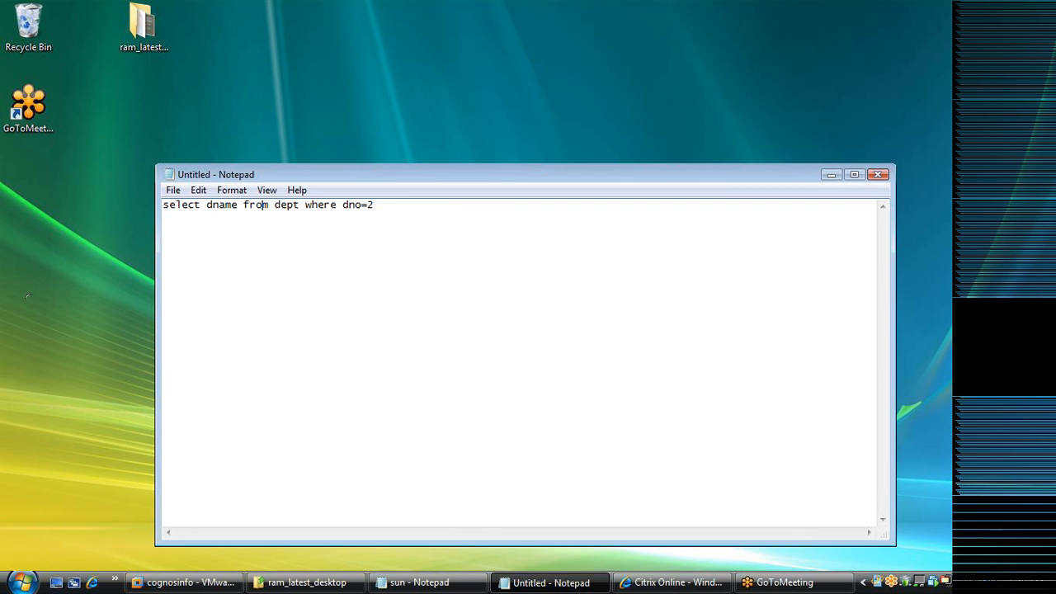
{"action": "key", "text": "End"}
{"action": "key", "text": "shift+Left"}
{"action": "key", "text": "shift+Left"}
{"action": "key", "text": "shift+Left"}
{"action": "key", "text": "shift+Left"}
{"action": "key", "text": "shift+Left"}
{"action": "key", "text": "shift+Left"}
{"action": "key", "text": "shift+Left"}
{"action": "key", "text": "shift+Left"}
{"action": "key", "text": "shift+Left"}
{"action": "key", "text": "shift+Left"}
{"action": "key", "text": "shift+Left"}
{"action": "key", "text": "shift+Left"}
{"action": "key", "text": "shift+Left"}
{"action": "key", "text": "shift+Left"}
{"action": "key", "text": "shift+Left"}
{"action": "key", "text": "shift+Left"}
{"action": "key", "text": "shift+Left"}
{"action": "key", "text": "shift+Left"}
{"action": "key", "text": "shift+Left"}
{"action": "key", "text": "shift+Left"}
{"action": "key", "text": "shift+Left"}
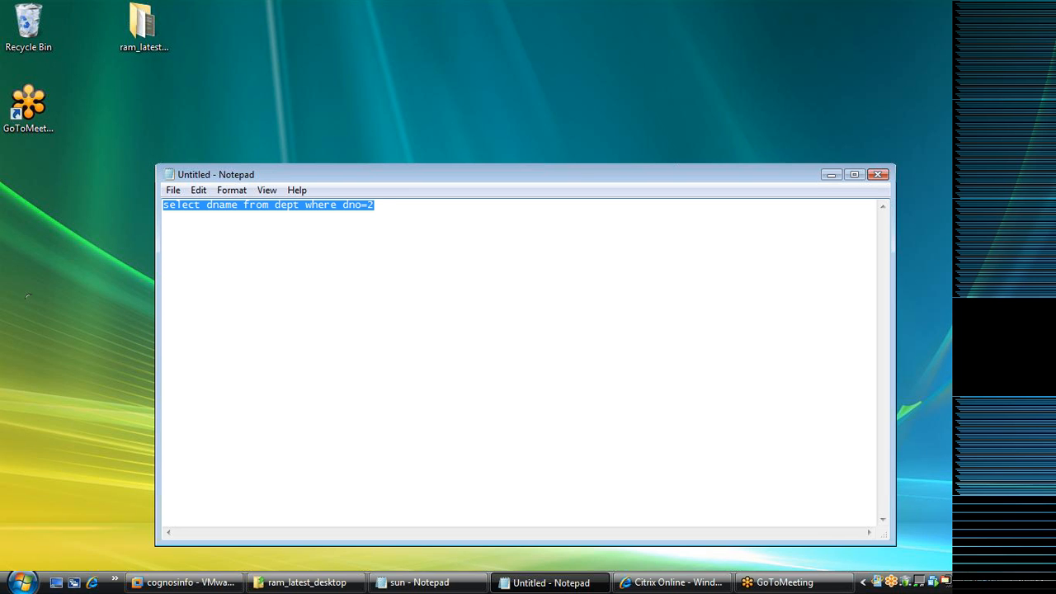
{"action": "mouse_move", "coordinate": [361, 206]}
{"action": "left_mouse_down"}
{"action": "mouse_move", "coordinate": [343, 206]}
{"action": "mouse_move", "coordinate": [367, 205]}
{"action": "left_mouse_up"}
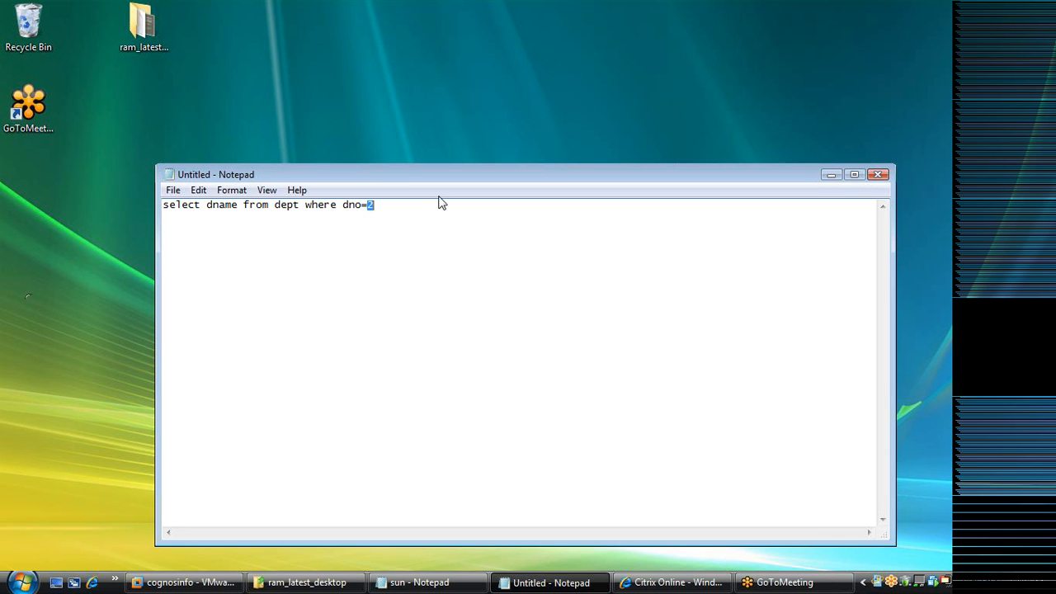
{"action": "left_click_drag", "start_coordinate": [375, 205], "coordinate": [163, 205]}
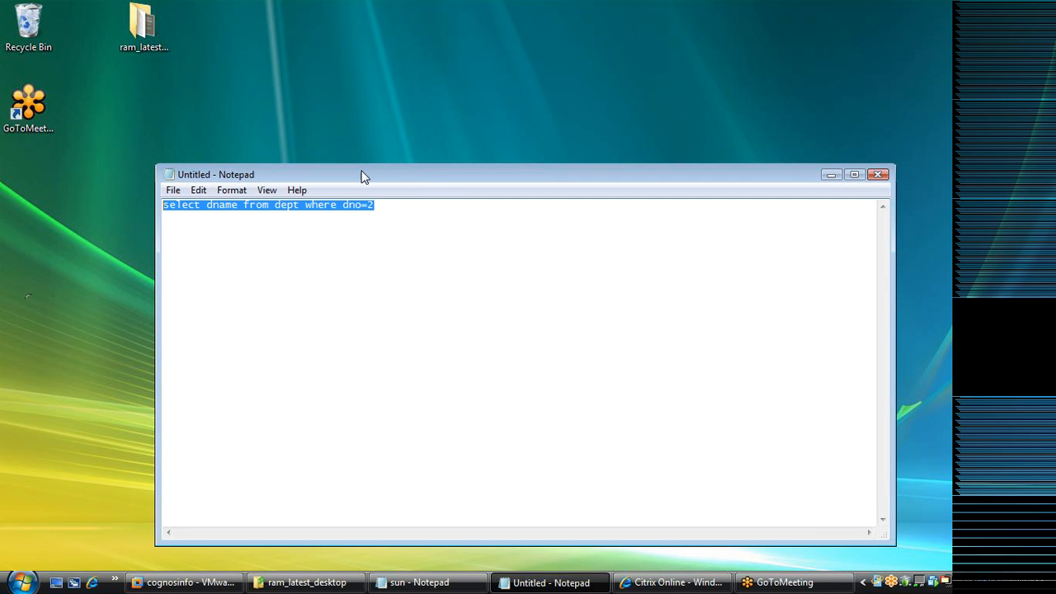
- Append "--------accounts" to the dno=2 query and start a new line
{"action": "left_click", "coordinate": [401, 208]}
{"action": "type", "text": "--"}
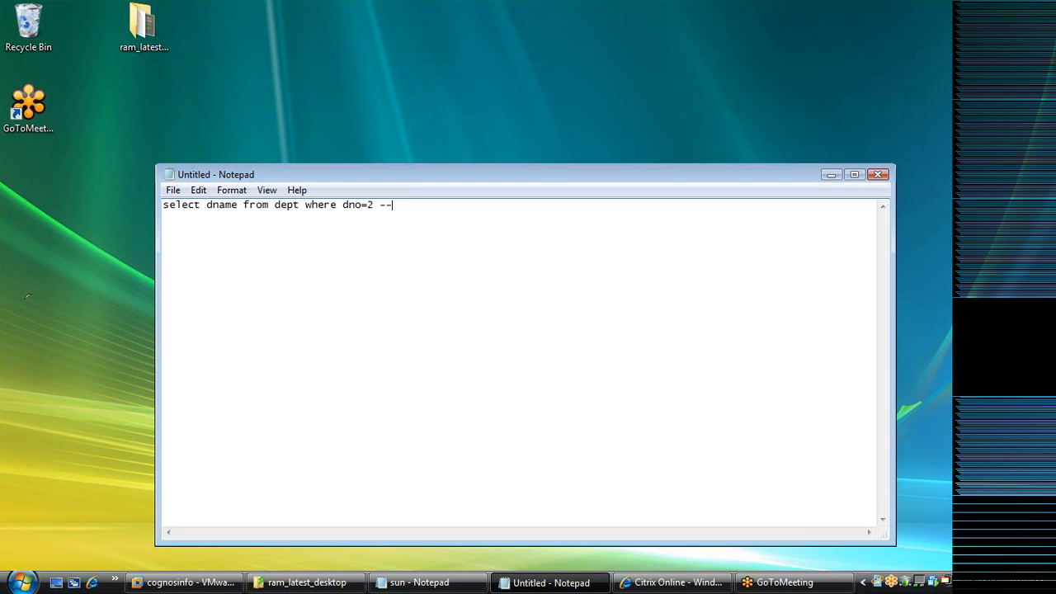
{"action": "type", "text": "------accounts"}
{"action": "key", "text": "Return"}
- Copy the query to the second line, changing it to "select dname from dept where dno=3 --------finance"
{"action": "left_click_drag", "start_coordinate": [375, 204], "coordinate": [163, 205]}
{"action": "key", "text": "ctrl+c"}
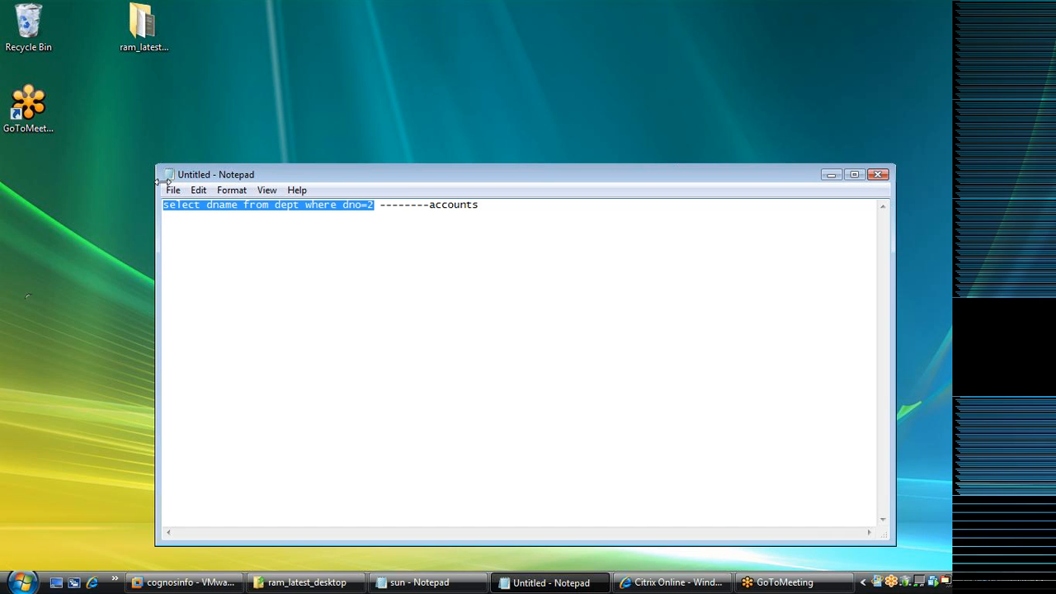
{"action": "left_click", "coordinate": [164, 217]}
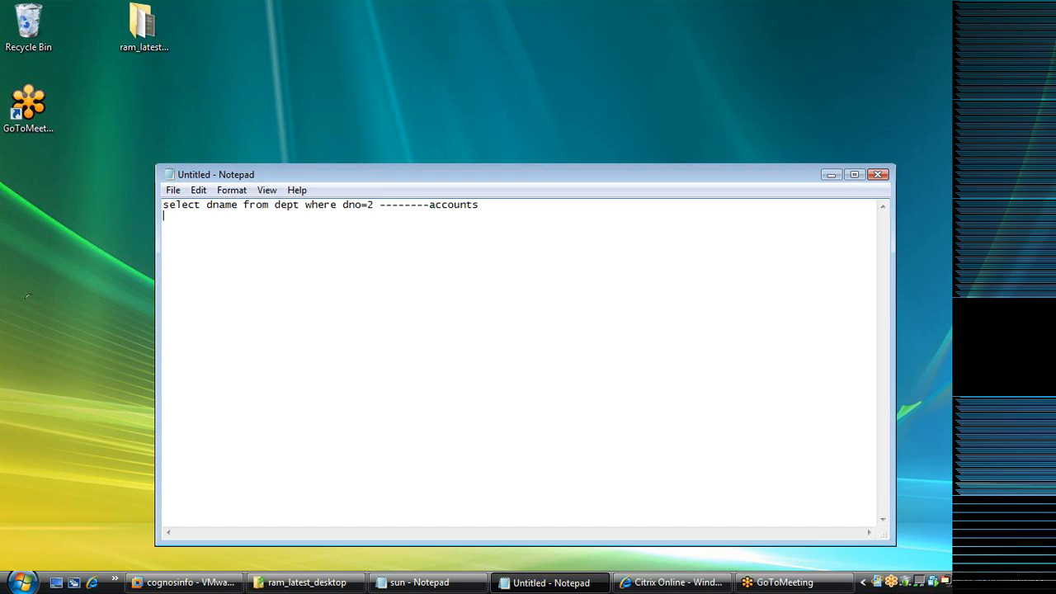
{"action": "key", "text": "ctrl+v"}
{"action": "key", "text": "BackSpace"}
{"action": "type", "text": "3--------"}
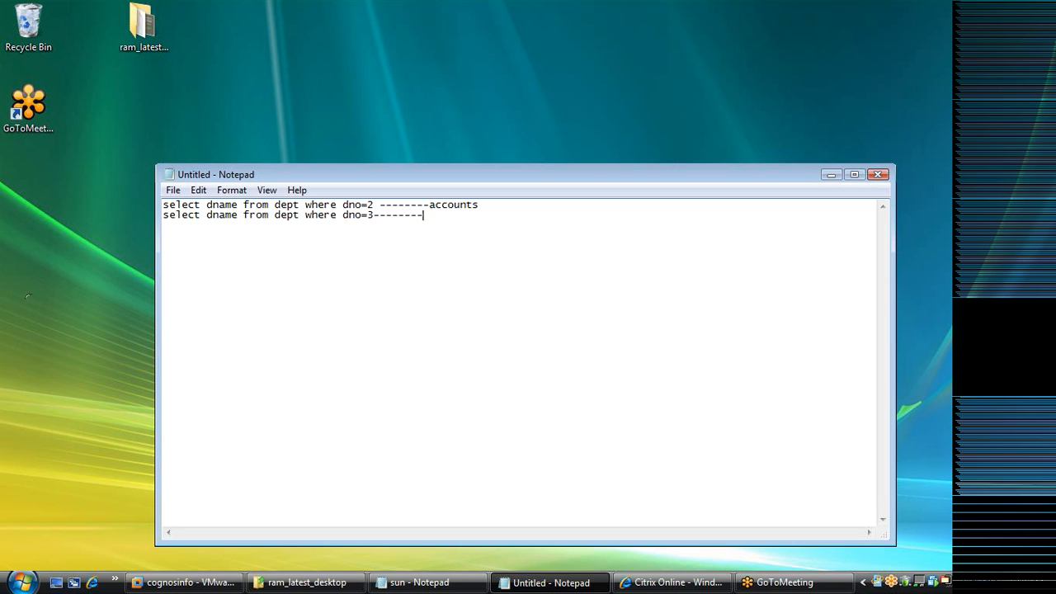
{"action": "type", "text": "finance"}
{"action": "left_click_drag", "start_coordinate": [374, 205], "coordinate": [343, 205]}
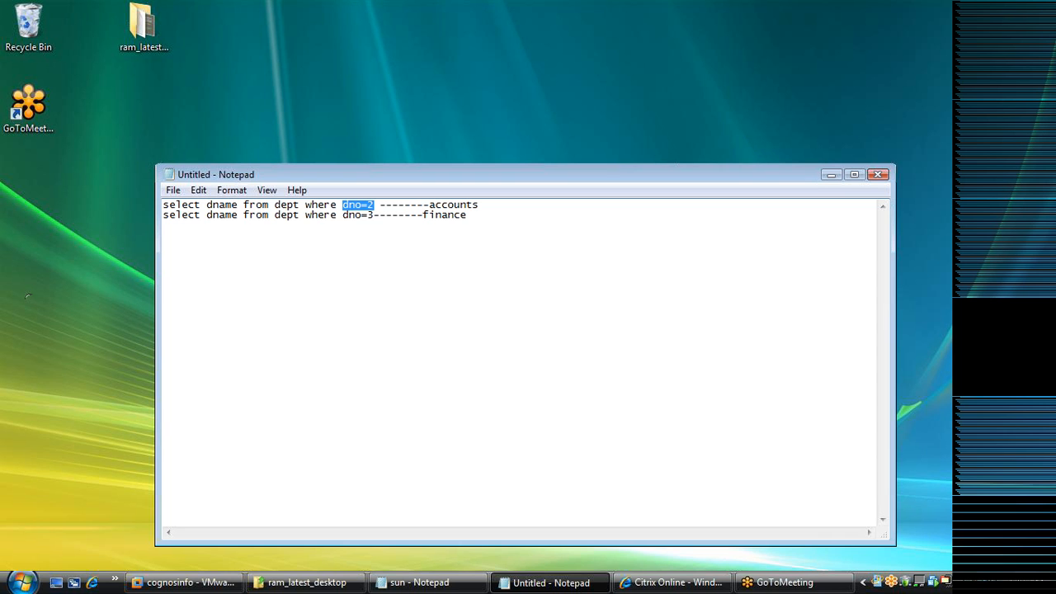
{"action": "left_click", "coordinate": [378, 215]}
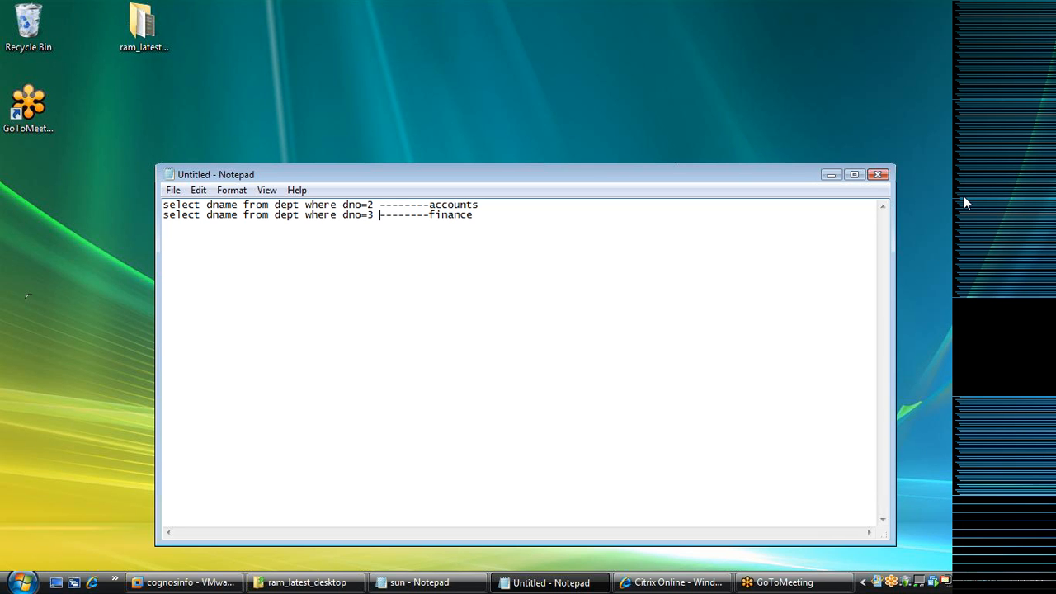
- Draw an R box linked to a lookup box with a reference line, and beside them a Row labelled 600000 pointing to a box
{"action": "left_click", "coordinate": [1044, 204]}
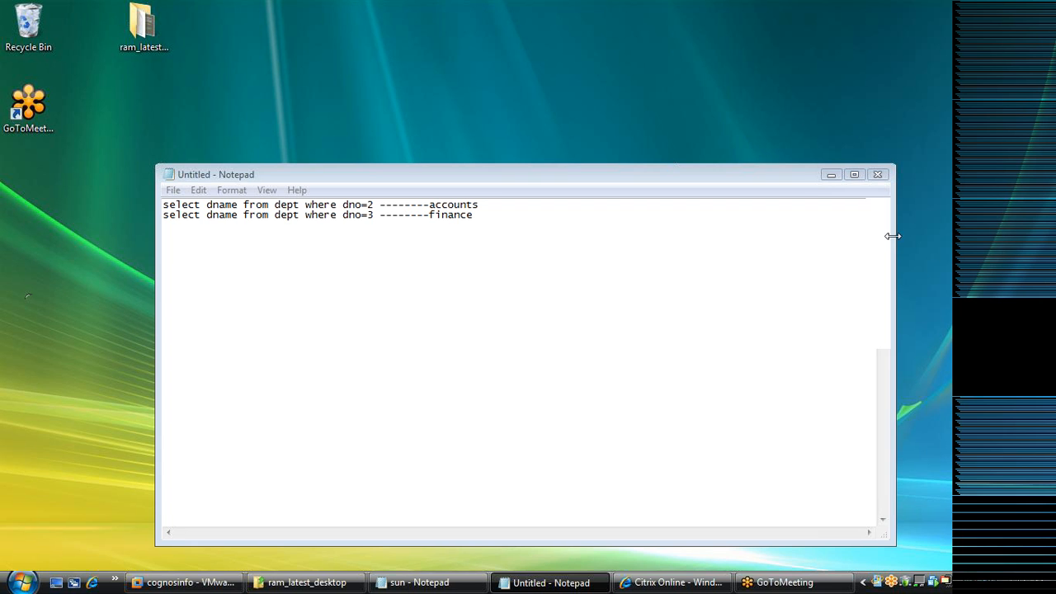
{"action": "left_click", "coordinate": [379, 214]}
{"action": "mouse_move", "coordinate": [244, 316]}
{"action": "left_mouse_down"}
{"action": "mouse_move", "coordinate": [245, 333]}
{"action": "mouse_move", "coordinate": [331, 340]}
{"action": "mouse_move", "coordinate": [283, 299]}
{"action": "mouse_move", "coordinate": [245, 317]}
{"action": "mouse_move", "coordinate": [265, 337]}
{"action": "mouse_move", "coordinate": [420, 330]}
{"action": "mouse_move", "coordinate": [427, 352]}
{"action": "mouse_move", "coordinate": [485, 331]}
{"action": "mouse_move", "coordinate": [413, 302]}
{"action": "left_mouse_up"}
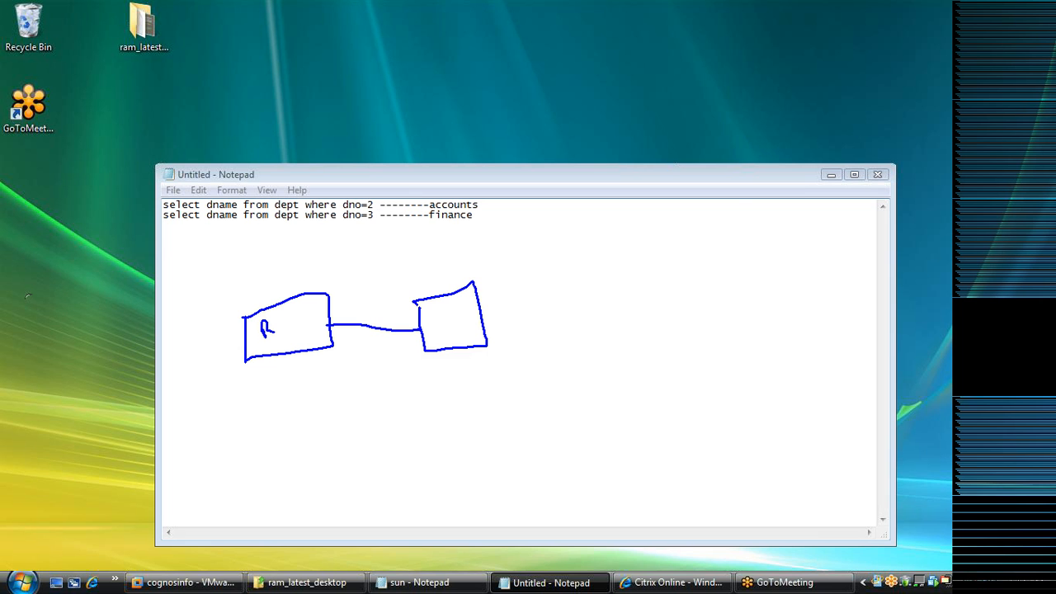
{"action": "left_click_drag", "start_coordinate": [434, 231], "coordinate": [443, 292]}
{"action": "mouse_move", "coordinate": [730, 224]}
{"action": "left_mouse_down"}
{"action": "mouse_move", "coordinate": [739, 269]}
{"action": "mouse_move", "coordinate": [823, 255]}
{"action": "mouse_move", "coordinate": [724, 227]}
{"action": "left_mouse_up"}
{"action": "mouse_move", "coordinate": [632, 273]}
{"action": "left_mouse_down"}
{"action": "mouse_move", "coordinate": [711, 262]}
{"action": "mouse_move", "coordinate": [722, 279]}
{"action": "left_mouse_up"}
{"action": "mouse_move", "coordinate": [584, 284]}
{"action": "left_mouse_down"}
{"action": "mouse_move", "coordinate": [584, 297]}
{"action": "mouse_move", "coordinate": [626, 274]}
{"action": "mouse_move", "coordinate": [617, 233]}
{"action": "mouse_move", "coordinate": [626, 242]}
{"action": "mouse_move", "coordinate": [670, 199]}
{"action": "left_mouse_up"}
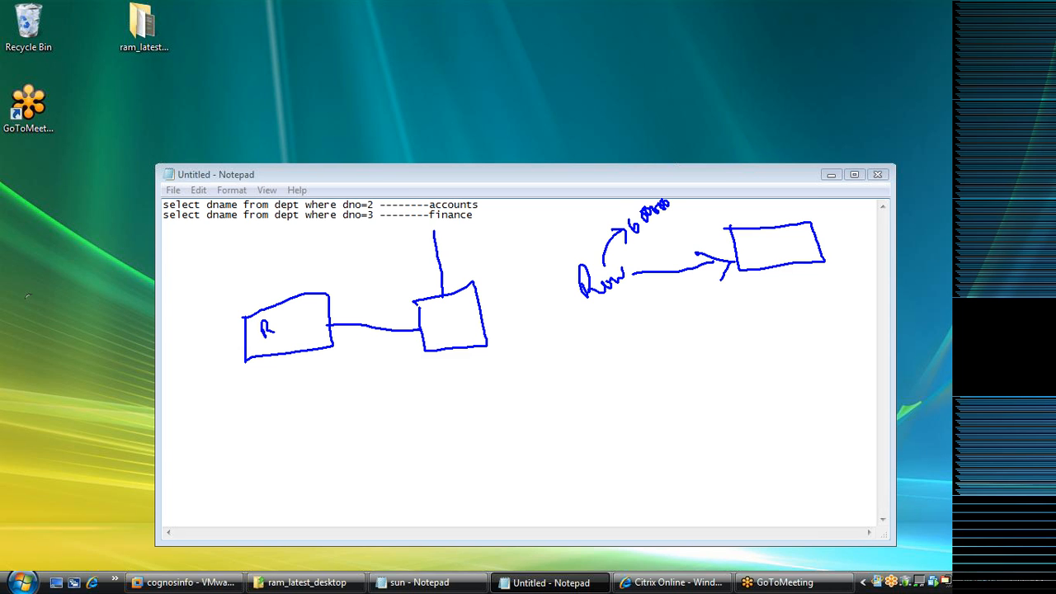
- Label the target box LFS with (6), mark 6 and (1) above the R box, divide both boxes vertically and write (1) between them
{"action": "left_click_drag", "start_coordinate": [768, 249], "coordinate": [784, 256]}
{"action": "left_click_drag", "start_coordinate": [749, 203], "coordinate": [754, 216]}
{"action": "left_click_drag", "start_coordinate": [754, 202], "coordinate": [757, 213]}
{"action": "mouse_move", "coordinate": [257, 278]}
{"action": "left_mouse_down"}
{"action": "mouse_move", "coordinate": [260, 289]}
{"action": "mouse_move", "coordinate": [328, 285]}
{"action": "mouse_move", "coordinate": [308, 290]}
{"action": "left_mouse_up"}
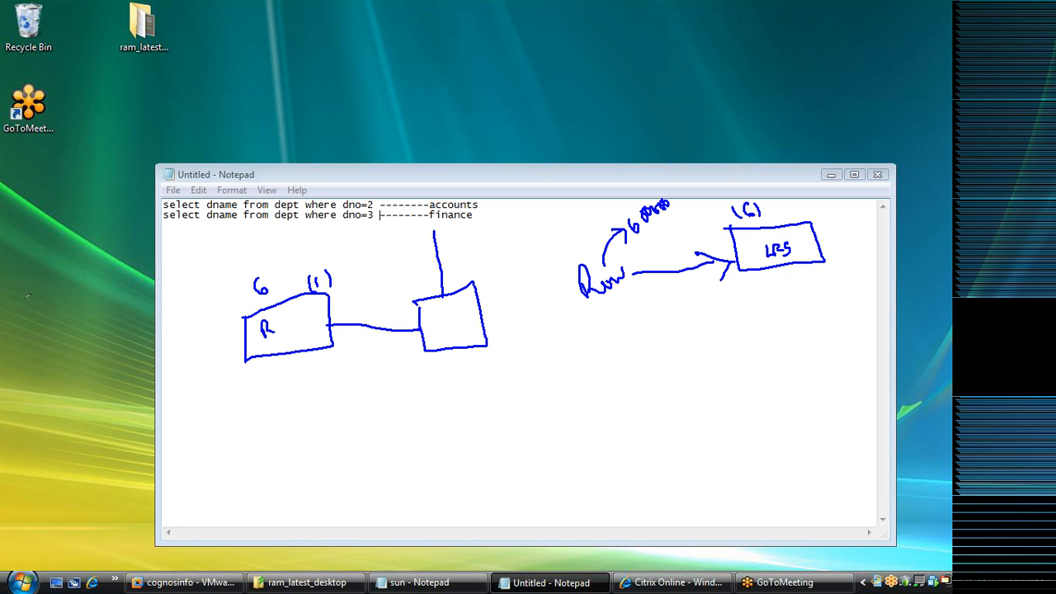
{"action": "left_click_drag", "start_coordinate": [797, 223], "coordinate": [814, 268]}
{"action": "left_click_drag", "start_coordinate": [309, 294], "coordinate": [310, 347]}
{"action": "mouse_move", "coordinate": [531, 225]}
{"action": "left_mouse_down"}
{"action": "mouse_move", "coordinate": [543, 243]}
{"action": "mouse_move", "coordinate": [525, 247]}
{"action": "left_mouse_up"}
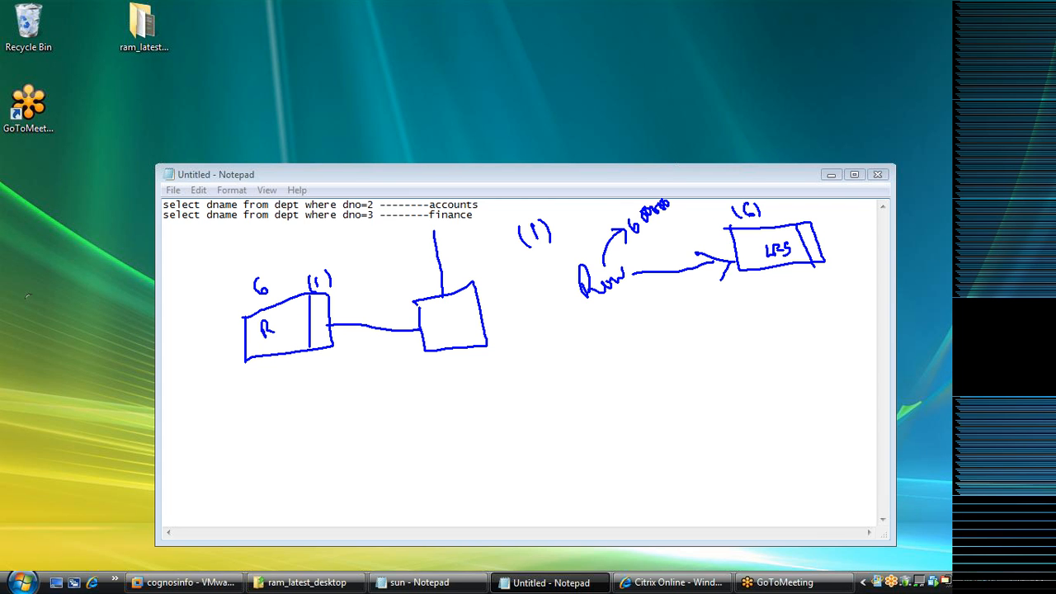
- Underline the 600000 figure, tick the LFS box, and draw a small divided box beneath it with its own tick
{"action": "left_click_drag", "start_coordinate": [634, 241], "coordinate": [670, 218]}
{"action": "left_click_drag", "start_coordinate": [819, 235], "coordinate": [845, 213]}
{"action": "mouse_move", "coordinate": [769, 297]}
{"action": "left_mouse_down"}
{"action": "mouse_move", "coordinate": [780, 334]}
{"action": "mouse_move", "coordinate": [783, 296]}
{"action": "mouse_move", "coordinate": [769, 296]}
{"action": "left_mouse_up"}
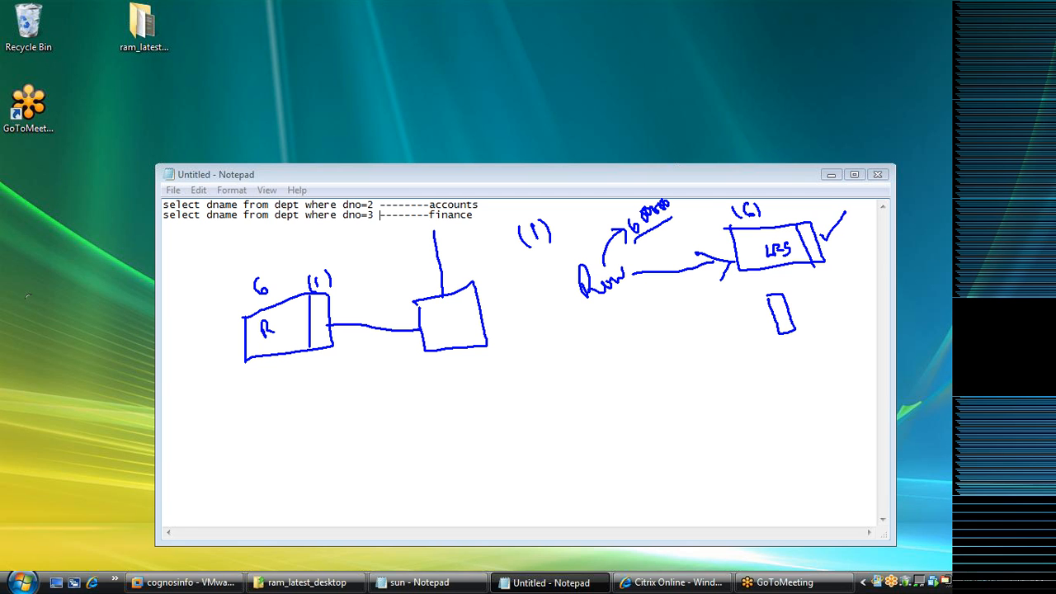
{"action": "left_click_drag", "start_coordinate": [772, 301], "coordinate": [785, 302]}
{"action": "left_click_drag", "start_coordinate": [795, 284], "coordinate": [793, 292]}
{"action": "mouse_move", "coordinate": [823, 273]}
{"action": "left_mouse_down"}
{"action": "mouse_move", "coordinate": [828, 283]}
{"action": "mouse_move", "coordinate": [849, 247]}
{"action": "left_mouse_up"}
- Draw a reference box at the upper end of the lookup's reference line and point an arrow from it to "6 lakh"
{"action": "mouse_move", "coordinate": [419, 219]}
{"action": "left_mouse_down"}
{"action": "mouse_move", "coordinate": [430, 241]}
{"action": "mouse_move", "coordinate": [464, 206]}
{"action": "mouse_move", "coordinate": [410, 218]}
{"action": "left_mouse_up"}
{"action": "mouse_move", "coordinate": [479, 200]}
{"action": "left_mouse_down"}
{"action": "mouse_move", "coordinate": [495, 203]}
{"action": "mouse_move", "coordinate": [486, 222]}
{"action": "left_mouse_up"}
{"action": "mouse_move", "coordinate": [506, 182]}
{"action": "left_mouse_down"}
{"action": "mouse_move", "coordinate": [502, 197]}
{"action": "mouse_move", "coordinate": [550, 183]}
{"action": "mouse_move", "coordinate": [551, 194]}
{"action": "left_mouse_up"}
{"action": "left_click_drag", "start_coordinate": [553, 191], "coordinate": [558, 195]}
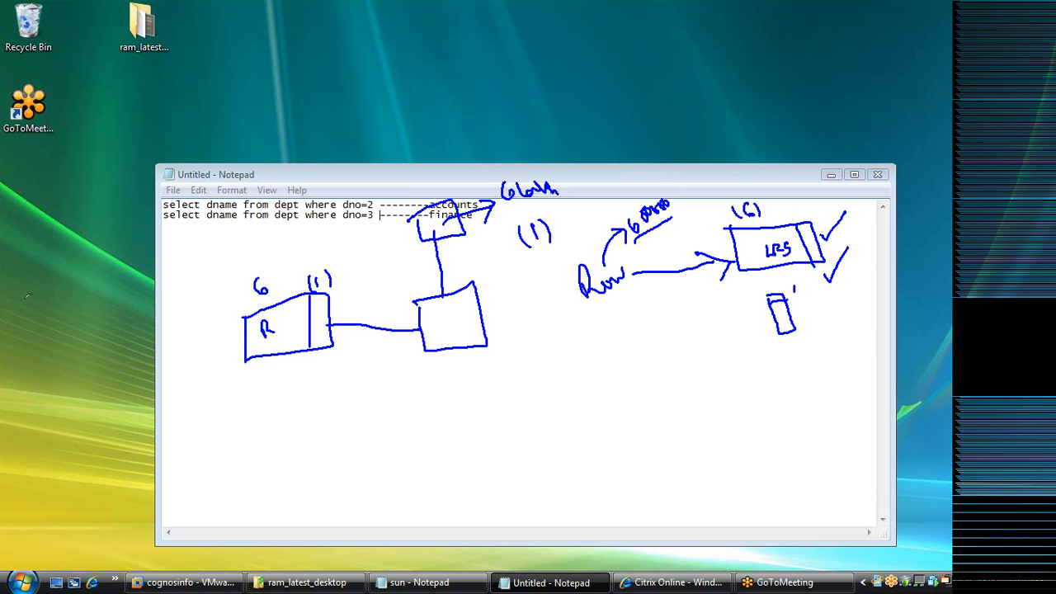
- Label the lookup box LKP with D below it, tick LFS, mark the R box's strip, and draw an output arrow to 6
{"action": "mouse_move", "coordinate": [435, 318]}
{"action": "left_mouse_down"}
{"action": "mouse_move", "coordinate": [439, 336]}
{"action": "mouse_move", "coordinate": [457, 320]}
{"action": "mouse_move", "coordinate": [465, 331]}
{"action": "left_mouse_up"}
{"action": "mouse_move", "coordinate": [771, 229]}
{"action": "left_mouse_down"}
{"action": "mouse_move", "coordinate": [778, 241]}
{"action": "mouse_move", "coordinate": [809, 187]}
{"action": "left_mouse_up"}
{"action": "left_click_drag", "start_coordinate": [448, 366], "coordinate": [455, 384]}
{"action": "left_click_drag", "start_coordinate": [311, 306], "coordinate": [320, 308]}
{"action": "left_click_drag", "start_coordinate": [481, 317], "coordinate": [574, 326]}
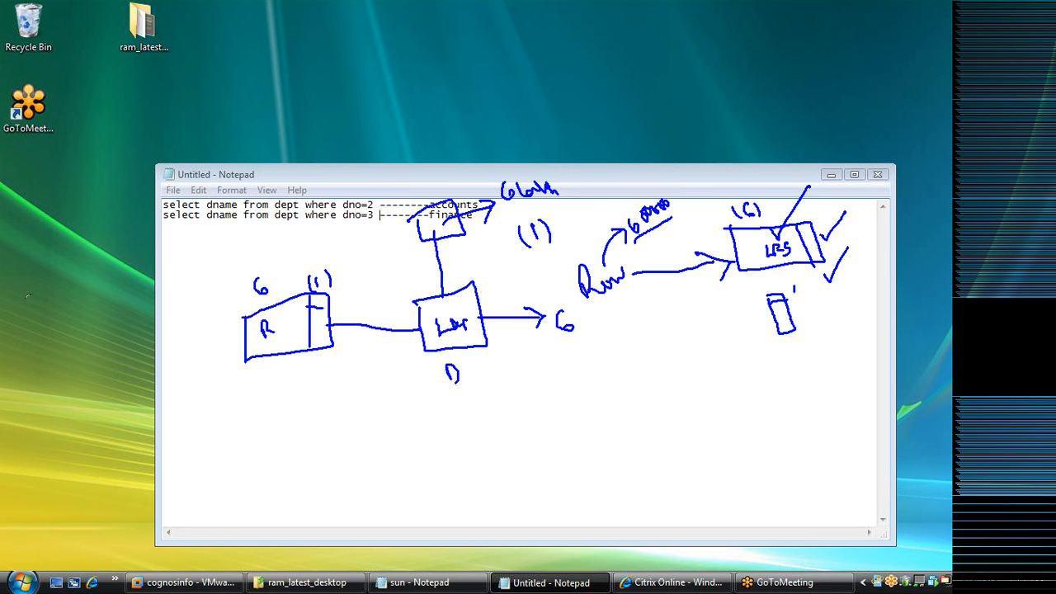
- Underline "6 lakh" beside the reference box, tick the output 6, circle the lookup label and write "Lakh" beside the output
{"action": "left_click_drag", "start_coordinate": [503, 215], "coordinate": [594, 209]}
{"action": "mouse_move", "coordinate": [576, 317]}
{"action": "left_mouse_down"}
{"action": "mouse_move", "coordinate": [588, 326]}
{"action": "mouse_move", "coordinate": [606, 303]}
{"action": "left_mouse_up"}
{"action": "mouse_move", "coordinate": [442, 310]}
{"action": "left_mouse_down"}
{"action": "mouse_move", "coordinate": [428, 330]}
{"action": "mouse_move", "coordinate": [456, 345]}
{"action": "mouse_move", "coordinate": [473, 325]}
{"action": "mouse_move", "coordinate": [439, 307]}
{"action": "left_mouse_up"}
{"action": "mouse_move", "coordinate": [623, 311]}
{"action": "left_mouse_down"}
{"action": "mouse_move", "coordinate": [631, 326]}
{"action": "mouse_move", "coordinate": [665, 313]}
{"action": "left_mouse_up"}
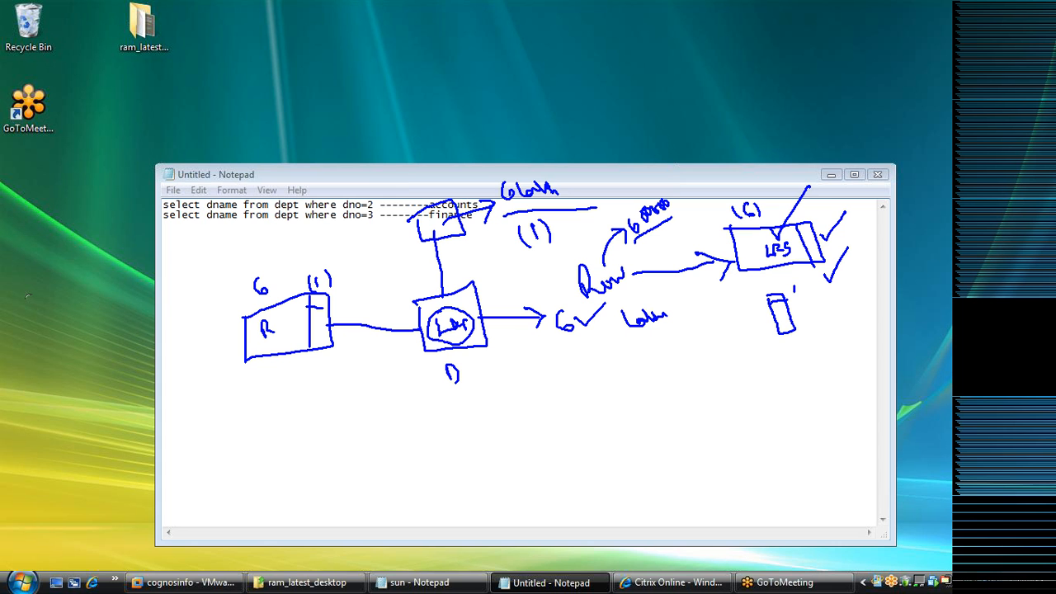
- Add a small outgoing arrow at the lookup box, and write a boxed 600000 below the small divided box
{"action": "left_click_drag", "start_coordinate": [468, 300], "coordinate": [487, 299]}
{"action": "mouse_move", "coordinate": [754, 370]}
{"action": "left_mouse_down"}
{"action": "mouse_move", "coordinate": [745, 378]}
{"action": "mouse_move", "coordinate": [755, 383]}
{"action": "mouse_move", "coordinate": [767, 370]}
{"action": "left_mouse_up"}
{"action": "mouse_move", "coordinate": [779, 370]}
{"action": "left_mouse_down"}
{"action": "mouse_move", "coordinate": [772, 380]}
{"action": "mouse_move", "coordinate": [790, 374]}
{"action": "left_mouse_up"}
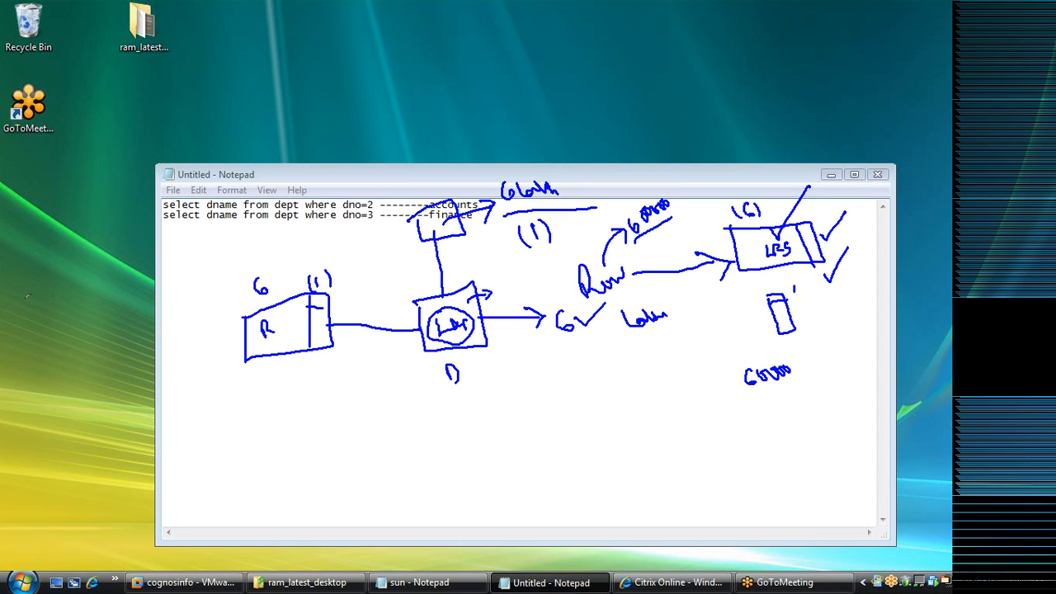
{"action": "mouse_move", "coordinate": [745, 401]}
{"action": "left_mouse_down"}
{"action": "mouse_move", "coordinate": [799, 350]}
{"action": "mouse_move", "coordinate": [733, 385]}
{"action": "mouse_move", "coordinate": [745, 401]}
{"action": "left_mouse_up"}
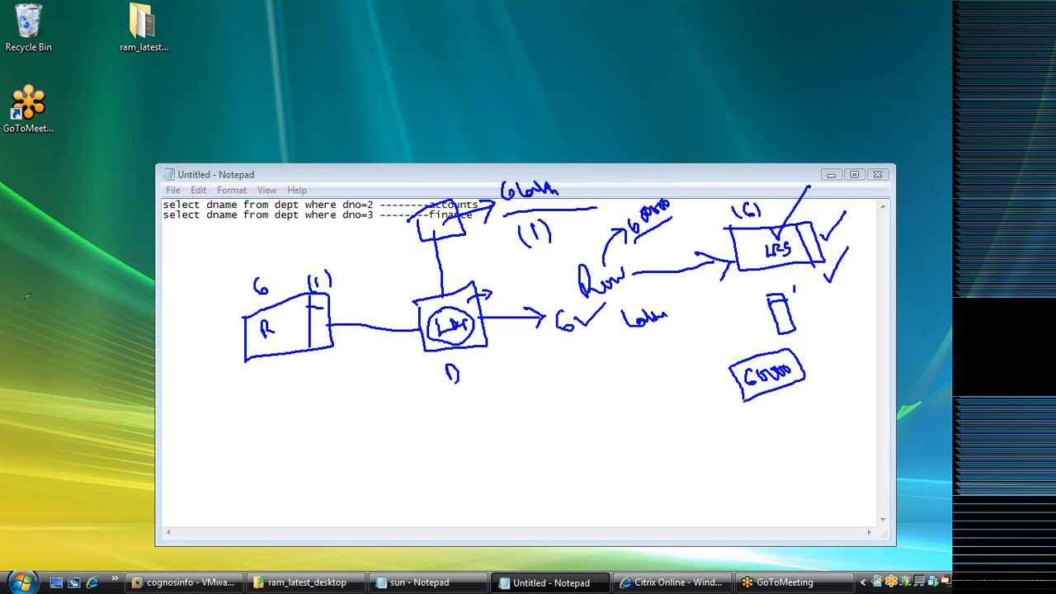
- Write a 5 below the boxed number, tick the lookup box, and draw an oval containing Σ with two branches
{"action": "mouse_move", "coordinate": [686, 425]}
{"action": "left_mouse_down"}
{"action": "mouse_move", "coordinate": [693, 440]}
{"action": "mouse_move", "coordinate": [698, 410]}
{"action": "left_mouse_up"}
{"action": "left_click_drag", "start_coordinate": [468, 283], "coordinate": [489, 258]}
{"action": "mouse_move", "coordinate": [493, 423]}
{"action": "left_mouse_down"}
{"action": "mouse_move", "coordinate": [482, 429]}
{"action": "mouse_move", "coordinate": [506, 460]}
{"action": "left_mouse_up"}
{"action": "mouse_move", "coordinate": [500, 410]}
{"action": "left_mouse_down"}
{"action": "mouse_move", "coordinate": [463, 450]}
{"action": "mouse_move", "coordinate": [514, 459]}
{"action": "mouse_move", "coordinate": [503, 415]}
{"action": "left_mouse_up"}
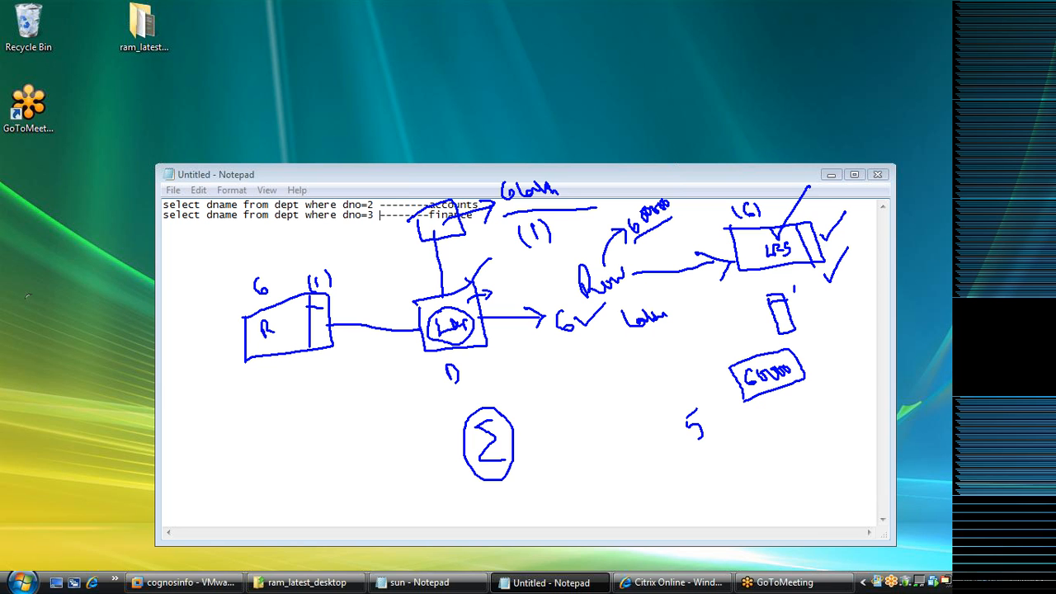
{"action": "mouse_move", "coordinate": [515, 439]}
{"action": "left_mouse_down"}
{"action": "mouse_move", "coordinate": [579, 385]}
{"action": "mouse_move", "coordinate": [556, 473]}
{"action": "left_mouse_up"}
- Draw an arrow with an underlined 40000 below the R box, label the oval's upper branch Sparse, and add an arrow toward the reference box
{"action": "mouse_move", "coordinate": [297, 378]}
{"action": "left_mouse_down"}
{"action": "mouse_move", "coordinate": [342, 373]}
{"action": "mouse_move", "coordinate": [335, 385]}
{"action": "left_mouse_up"}
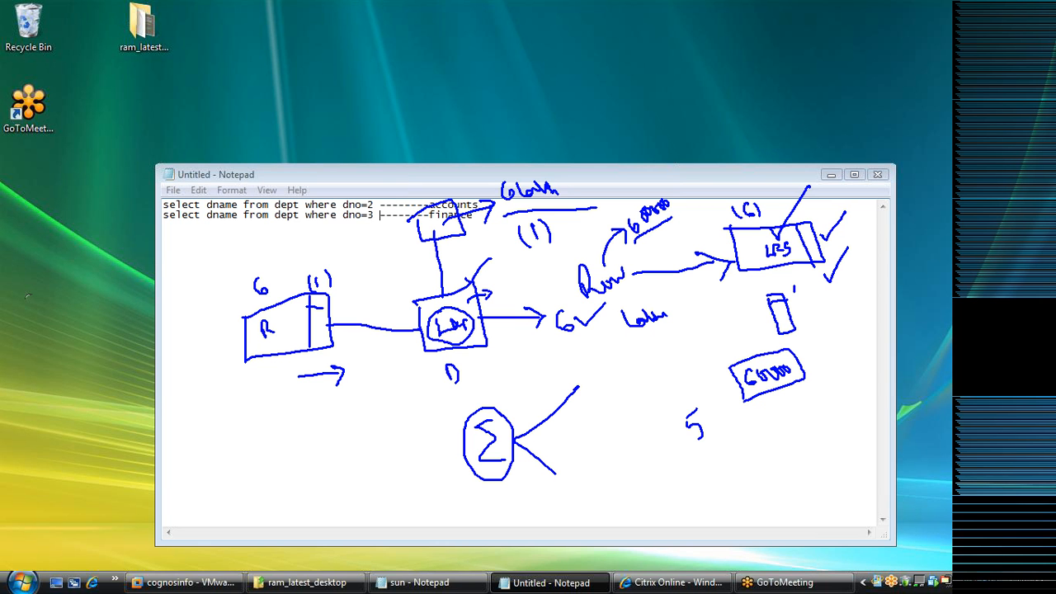
{"action": "mouse_move", "coordinate": [337, 393]}
{"action": "left_mouse_down"}
{"action": "mouse_move", "coordinate": [353, 421]}
{"action": "mouse_move", "coordinate": [362, 400]}
{"action": "mouse_move", "coordinate": [385, 403]}
{"action": "mouse_move", "coordinate": [381, 393]}
{"action": "left_mouse_up"}
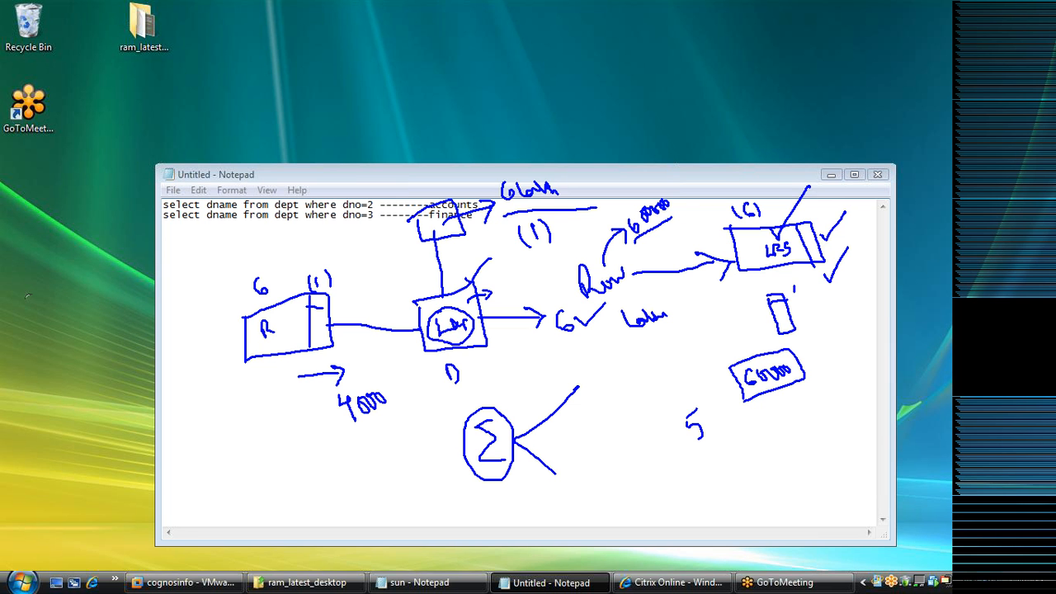
{"action": "mouse_move", "coordinate": [589, 367]}
{"action": "left_mouse_down"}
{"action": "mouse_move", "coordinate": [584, 388]}
{"action": "mouse_move", "coordinate": [606, 398]}
{"action": "mouse_move", "coordinate": [636, 364]}
{"action": "left_mouse_up"}
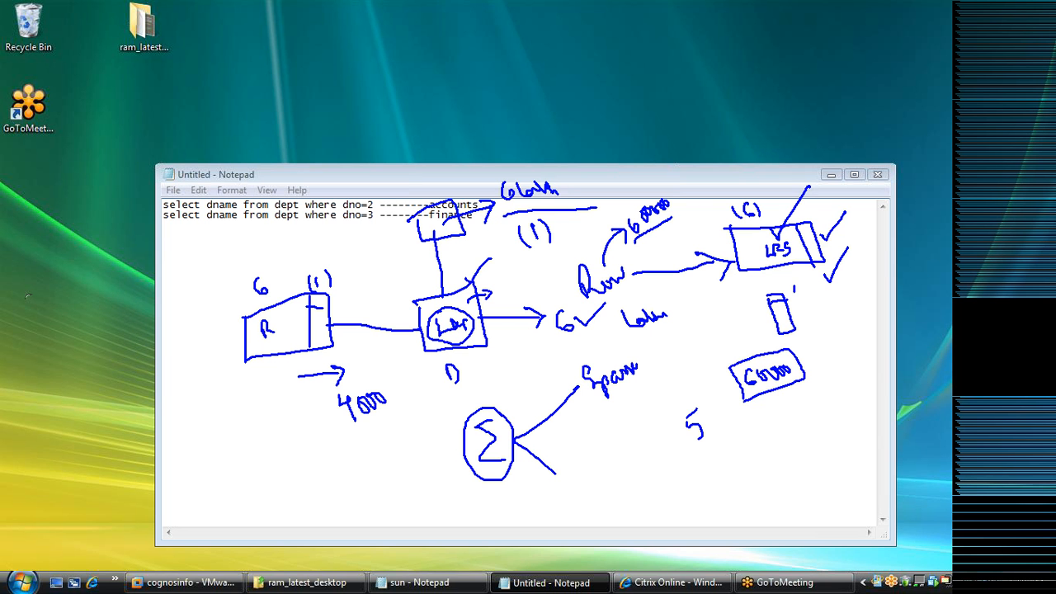
{"action": "left_click_drag", "start_coordinate": [360, 436], "coordinate": [406, 406]}
{"action": "mouse_move", "coordinate": [454, 263]}
{"action": "left_mouse_down"}
{"action": "mouse_move", "coordinate": [453, 238]}
{"action": "mouse_move", "coordinate": [462, 247]}
{"action": "left_mouse_up"}
{"action": "left_click_drag", "start_coordinate": [385, 386], "coordinate": [398, 372]}
{"action": "mouse_move", "coordinate": [385, 396]}
{"action": "left_mouse_down"}
{"action": "mouse_move", "coordinate": [396, 392]}
{"action": "mouse_move", "coordinate": [382, 386]}
{"action": "left_mouse_up"}
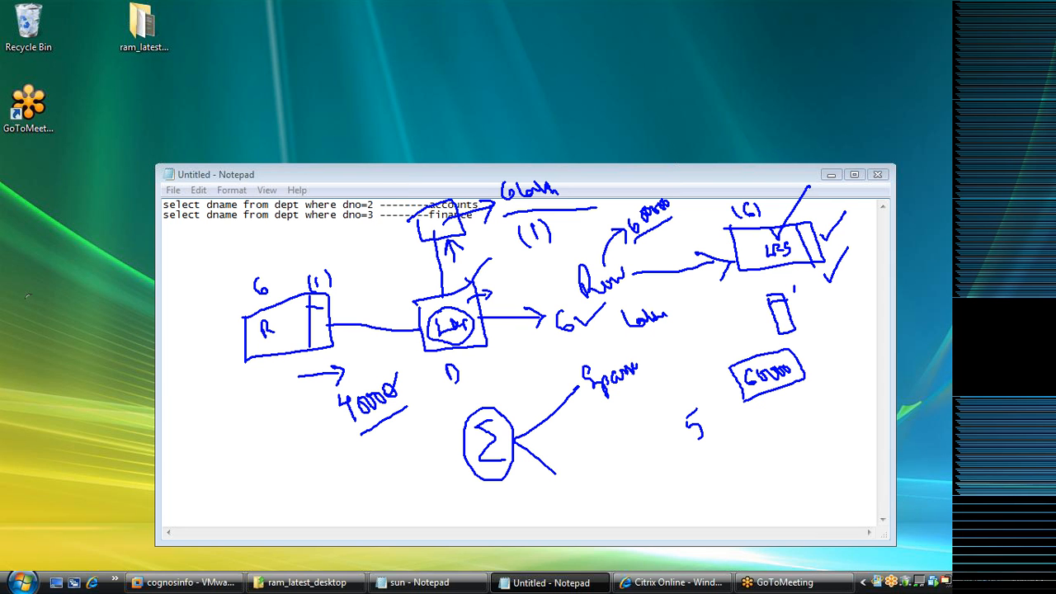
- Clear the lookup drawing and handwrite headings for a Student table (Sno, Sname, Marks) and a Grade table (LM, HM, Grade)
{"action": "left_click", "coordinate": [1044, 205]}
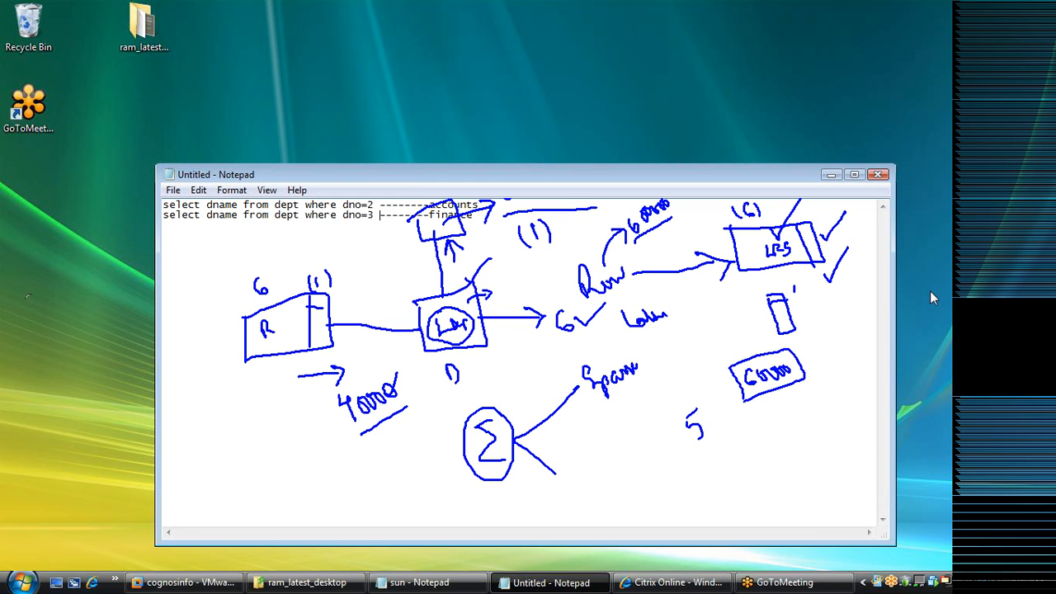
{"action": "left_click", "coordinate": [1045, 200]}
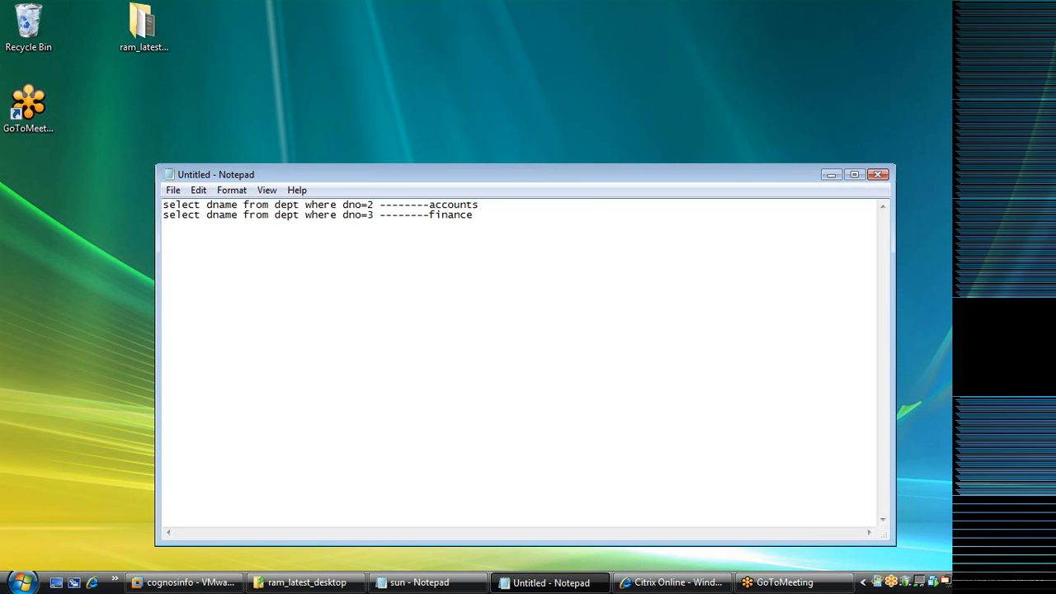
{"action": "mouse_move", "coordinate": [244, 291]}
{"action": "left_mouse_down"}
{"action": "mouse_move", "coordinate": [240, 312]}
{"action": "mouse_move", "coordinate": [293, 291]}
{"action": "left_mouse_up"}
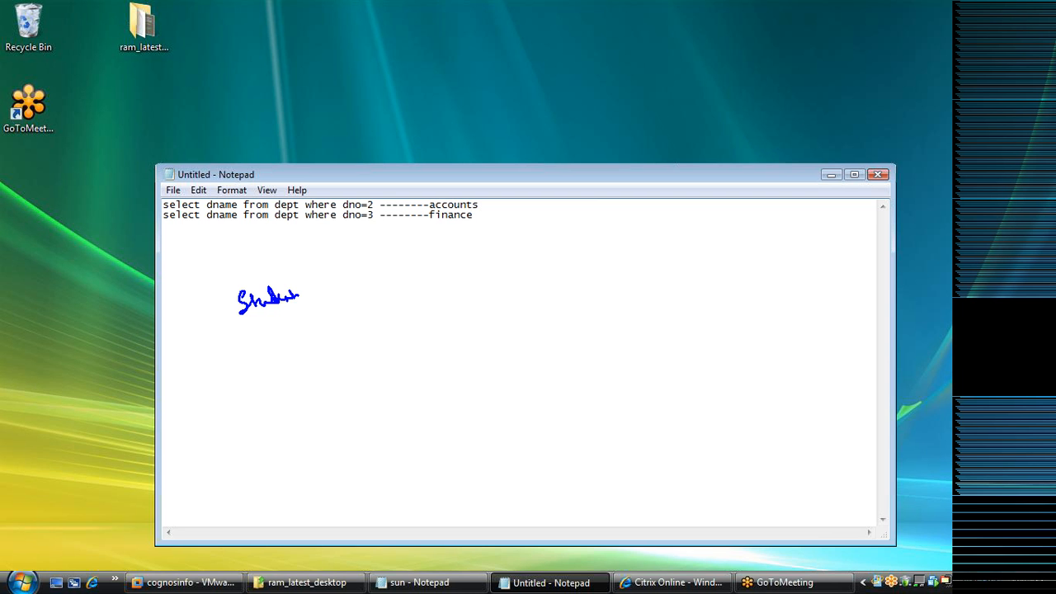
{"action": "mouse_move", "coordinate": [225, 351]}
{"action": "left_mouse_down"}
{"action": "mouse_move", "coordinate": [220, 368]}
{"action": "mouse_move", "coordinate": [261, 360]}
{"action": "mouse_move", "coordinate": [264, 372]}
{"action": "mouse_move", "coordinate": [319, 371]}
{"action": "mouse_move", "coordinate": [348, 352]}
{"action": "mouse_move", "coordinate": [391, 364]}
{"action": "left_mouse_up"}
{"action": "mouse_move", "coordinate": [536, 269]}
{"action": "left_mouse_down"}
{"action": "mouse_move", "coordinate": [551, 286]}
{"action": "mouse_move", "coordinate": [575, 279]}
{"action": "left_mouse_up"}
{"action": "mouse_move", "coordinate": [530, 328]}
{"action": "left_mouse_down"}
{"action": "mouse_move", "coordinate": [542, 343]}
{"action": "mouse_move", "coordinate": [621, 340]}
{"action": "left_mouse_up"}
{"action": "mouse_move", "coordinate": [689, 324]}
{"action": "left_mouse_down"}
{"action": "mouse_move", "coordinate": [695, 338]}
{"action": "mouse_move", "coordinate": [714, 337]}
{"action": "mouse_move", "coordinate": [717, 322]}
{"action": "left_mouse_up"}
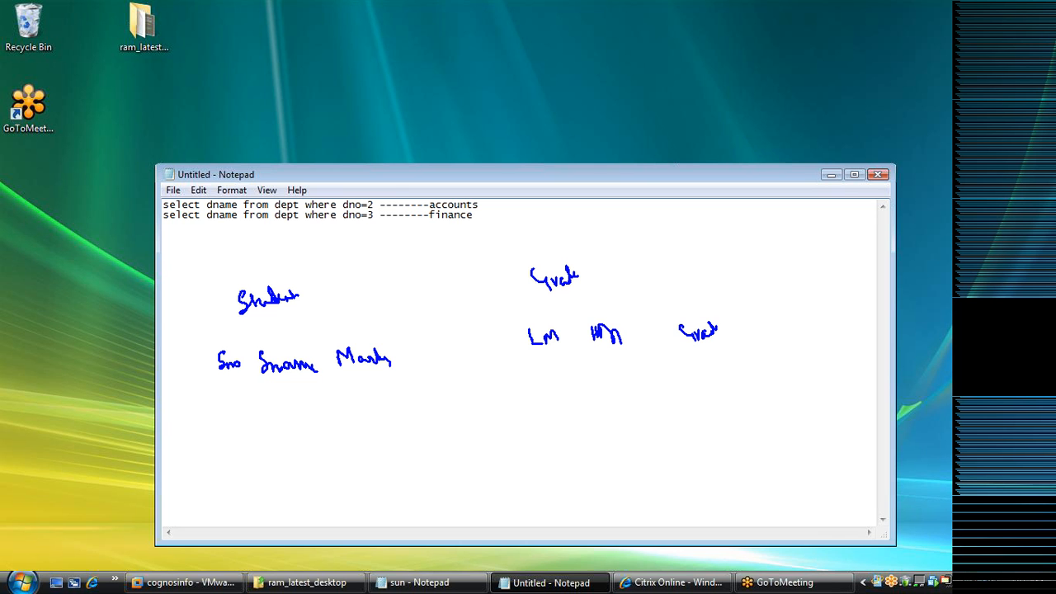
- Fill the Student table with the rows 1 r 90, 2 s 60 and 3 v 20
{"action": "mouse_move", "coordinate": [239, 393]}
{"action": "left_mouse_down"}
{"action": "mouse_move", "coordinate": [237, 406]}
{"action": "mouse_move", "coordinate": [285, 405]}
{"action": "mouse_move", "coordinate": [291, 387]}
{"action": "left_mouse_up"}
{"action": "mouse_move", "coordinate": [362, 387]}
{"action": "left_mouse_down"}
{"action": "mouse_move", "coordinate": [360, 404]}
{"action": "mouse_move", "coordinate": [373, 387]}
{"action": "left_mouse_up"}
{"action": "left_click_drag", "start_coordinate": [248, 449], "coordinate": [269, 465]}
{"action": "left_click_drag", "start_coordinate": [308, 432], "coordinate": [302, 453]}
{"action": "mouse_move", "coordinate": [370, 417]}
{"action": "left_mouse_down"}
{"action": "mouse_move", "coordinate": [370, 431]}
{"action": "mouse_move", "coordinate": [384, 422]}
{"action": "left_mouse_up"}
{"action": "mouse_move", "coordinate": [266, 498]}
{"action": "left_mouse_down"}
{"action": "mouse_move", "coordinate": [287, 515]}
{"action": "mouse_move", "coordinate": [321, 500]}
{"action": "mouse_move", "coordinate": [330, 478]}
{"action": "mouse_move", "coordinate": [387, 469]}
{"action": "mouse_move", "coordinate": [390, 485]}
{"action": "mouse_move", "coordinate": [395, 468]}
{"action": "left_mouse_up"}
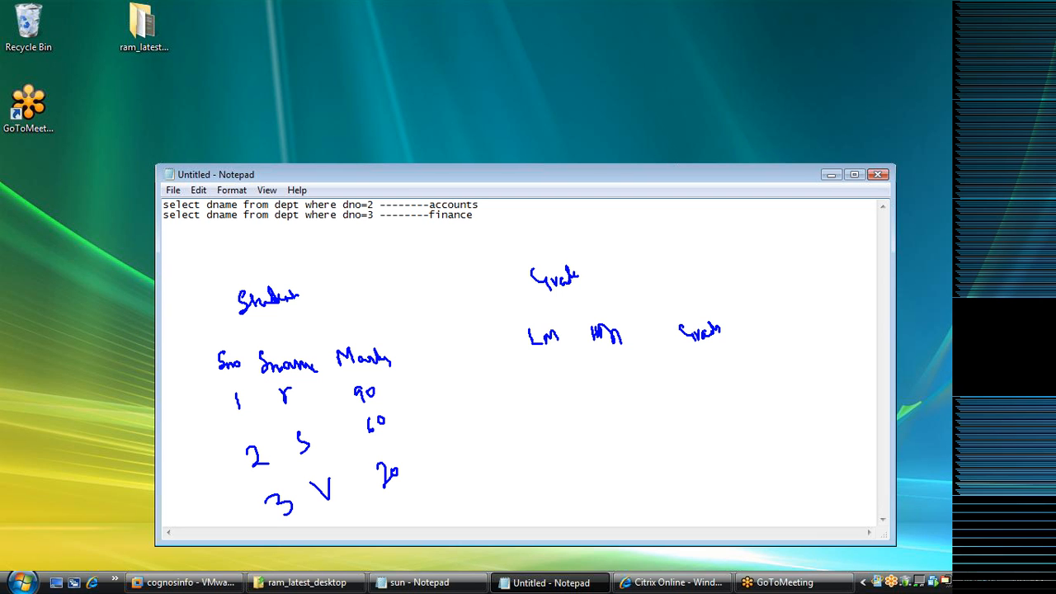
- Fill the Grade table with the ranges 0-45 D, 45-75 C, 75-90 B and 90-100 A
{"action": "left_click_drag", "start_coordinate": [545, 371], "coordinate": [619, 366]}
{"action": "mouse_move", "coordinate": [706, 361]}
{"action": "left_mouse_down"}
{"action": "mouse_move", "coordinate": [715, 360]}
{"action": "mouse_move", "coordinate": [707, 370]}
{"action": "left_mouse_up"}
{"action": "mouse_move", "coordinate": [563, 413]}
{"action": "left_mouse_down"}
{"action": "mouse_move", "coordinate": [574, 422]}
{"action": "mouse_move", "coordinate": [587, 399]}
{"action": "mouse_move", "coordinate": [623, 405]}
{"action": "mouse_move", "coordinate": [644, 385]}
{"action": "mouse_move", "coordinate": [705, 404]}
{"action": "mouse_move", "coordinate": [725, 399]}
{"action": "left_mouse_up"}
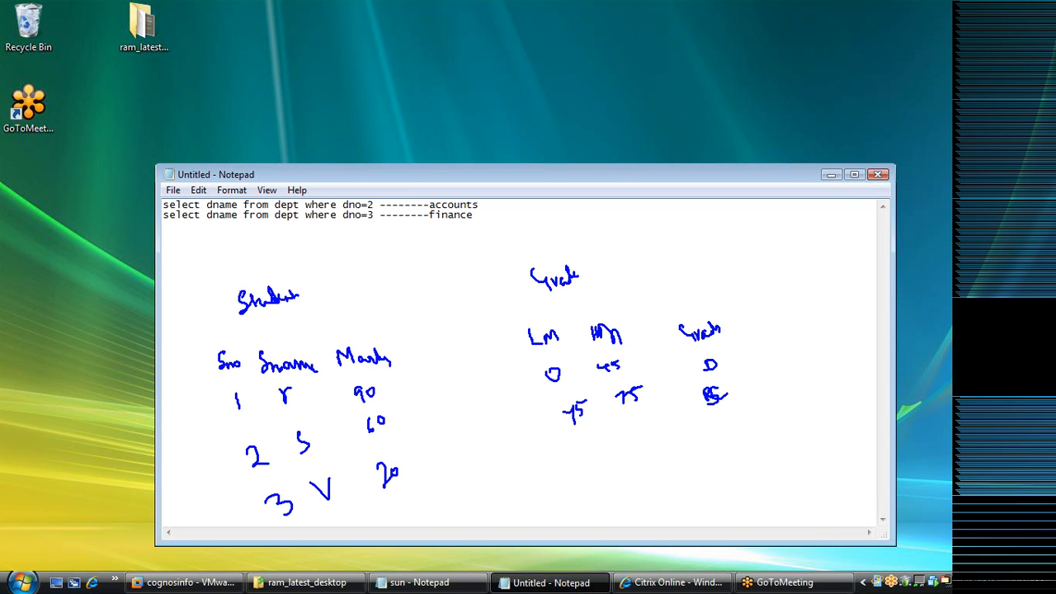
{"action": "mouse_move", "coordinate": [591, 457]}
{"action": "left_mouse_down"}
{"action": "mouse_move", "coordinate": [599, 474]}
{"action": "mouse_move", "coordinate": [615, 471]}
{"action": "mouse_move", "coordinate": [663, 455]}
{"action": "mouse_move", "coordinate": [660, 441]}
{"action": "left_mouse_up"}
{"action": "mouse_move", "coordinate": [722, 423]}
{"action": "left_mouse_down"}
{"action": "mouse_move", "coordinate": [722, 438]}
{"action": "mouse_move", "coordinate": [726, 425]}
{"action": "left_mouse_up"}
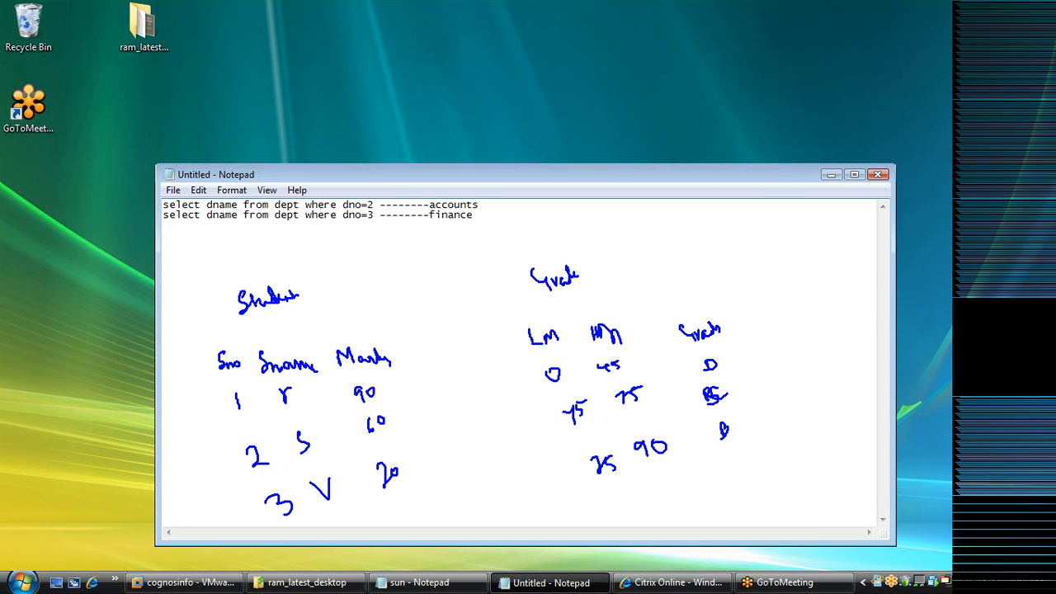
{"action": "mouse_move", "coordinate": [604, 499]}
{"action": "left_mouse_down"}
{"action": "mouse_move", "coordinate": [604, 512]}
{"action": "mouse_move", "coordinate": [664, 483]}
{"action": "left_mouse_up"}
{"action": "mouse_move", "coordinate": [730, 467]}
{"action": "left_mouse_down"}
{"action": "mouse_move", "coordinate": [731, 456]}
{"action": "mouse_move", "coordinate": [739, 462]}
{"action": "left_mouse_up"}
- Write output headings Sno, Sname and Grade, draw an arrow from Marks to LM, and box the condition HM > 90 > LM
{"action": "mouse_move", "coordinate": [772, 240]}
{"action": "left_mouse_down"}
{"action": "mouse_move", "coordinate": [765, 258]}
{"action": "mouse_move", "coordinate": [864, 216]}
{"action": "left_mouse_up"}
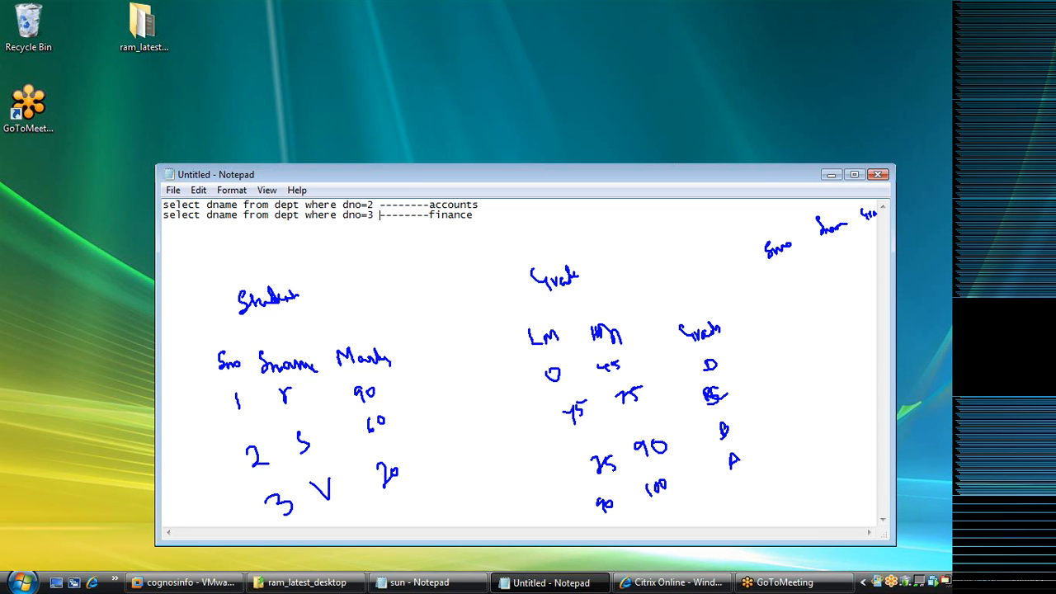
{"action": "mouse_move", "coordinate": [378, 351]}
{"action": "left_mouse_down"}
{"action": "mouse_move", "coordinate": [391, 336]}
{"action": "mouse_move", "coordinate": [492, 310]}
{"action": "mouse_move", "coordinate": [506, 323]}
{"action": "left_mouse_up"}
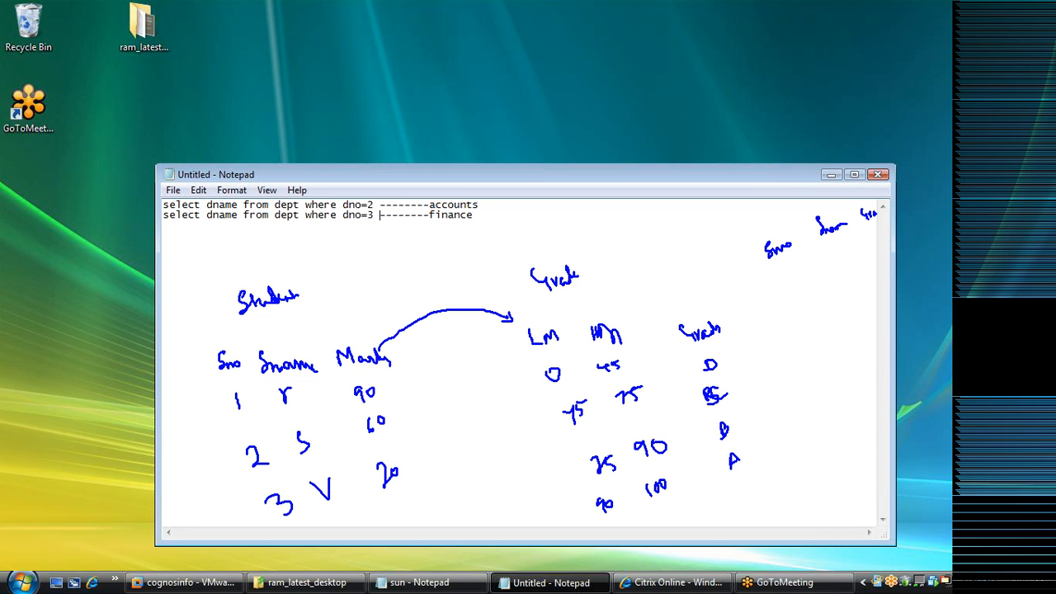
{"action": "mouse_move", "coordinate": [382, 386]}
{"action": "left_mouse_down"}
{"action": "mouse_move", "coordinate": [387, 397]}
{"action": "mouse_move", "coordinate": [433, 366]}
{"action": "left_mouse_up"}
{"action": "mouse_move", "coordinate": [335, 395]}
{"action": "left_mouse_down"}
{"action": "mouse_move", "coordinate": [339, 408]}
{"action": "mouse_move", "coordinate": [308, 419]}
{"action": "mouse_move", "coordinate": [324, 397]}
{"action": "mouse_move", "coordinate": [335, 418]}
{"action": "left_mouse_up"}
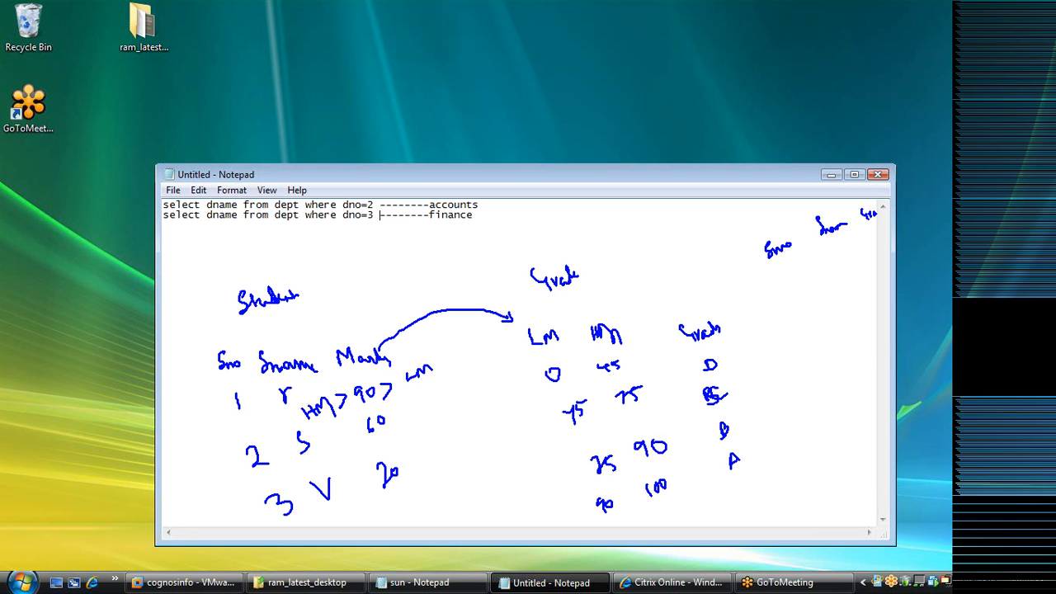
{"action": "mouse_move", "coordinate": [327, 425]}
{"action": "left_mouse_down"}
{"action": "mouse_move", "coordinate": [428, 391]}
{"action": "mouse_move", "coordinate": [439, 371]}
{"action": "mouse_move", "coordinate": [407, 363]}
{"action": "mouse_move", "coordinate": [324, 389]}
{"action": "mouse_move", "coordinate": [298, 412]}
{"action": "mouse_move", "coordinate": [306, 430]}
{"action": "mouse_move", "coordinate": [326, 425]}
{"action": "left_mouse_up"}
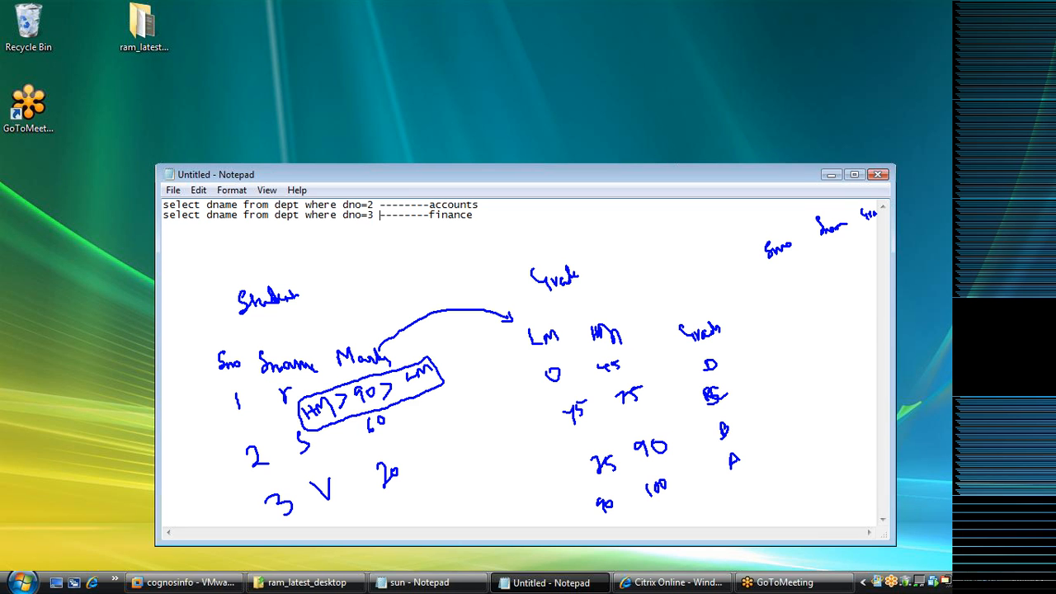
- Tick the Grade column and fill the output table with the rows 1 r B, 2 s C and 3 v D
{"action": "left_click_drag", "start_coordinate": [682, 303], "coordinate": [704, 287]}
{"action": "mouse_move", "coordinate": [777, 282]}
{"action": "left_mouse_down"}
{"action": "mouse_move", "coordinate": [789, 297]}
{"action": "mouse_move", "coordinate": [823, 279]}
{"action": "mouse_move", "coordinate": [817, 271]}
{"action": "left_mouse_up"}
{"action": "left_click_drag", "start_coordinate": [841, 236], "coordinate": [851, 267]}
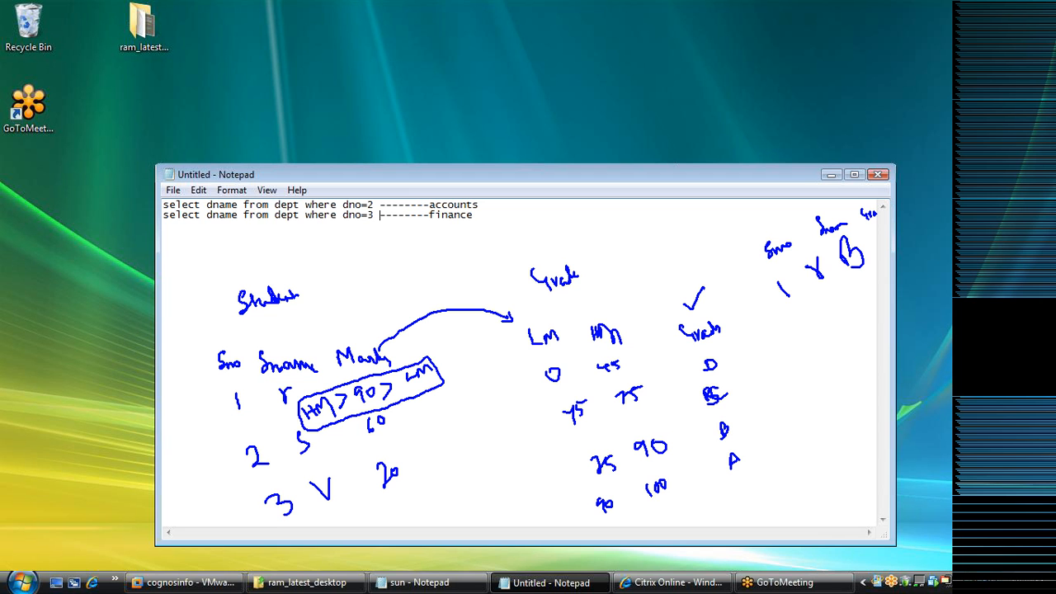
{"action": "left_click_drag", "start_coordinate": [802, 324], "coordinate": [814, 338]}
{"action": "mouse_move", "coordinate": [841, 300]}
{"action": "left_mouse_down"}
{"action": "mouse_move", "coordinate": [835, 320]}
{"action": "mouse_move", "coordinate": [870, 309]}
{"action": "left_mouse_up"}
{"action": "mouse_move", "coordinate": [817, 358]}
{"action": "left_mouse_down"}
{"action": "mouse_move", "coordinate": [821, 376]}
{"action": "mouse_move", "coordinate": [849, 340]}
{"action": "mouse_move", "coordinate": [866, 342]}
{"action": "mouse_move", "coordinate": [860, 353]}
{"action": "left_mouse_up"}
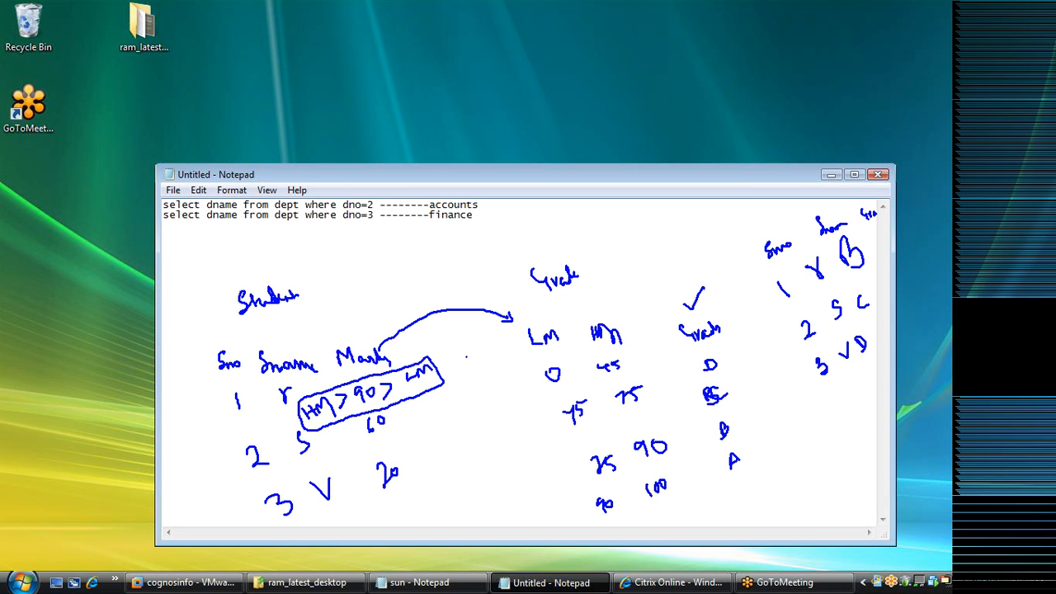
- Write the circled equality condition Dno = Dno between the Student and Grade tables and add further marks above them
{"action": "mouse_move", "coordinate": [425, 335]}
{"action": "left_mouse_down"}
{"action": "mouse_move", "coordinate": [422, 346]}
{"action": "mouse_move", "coordinate": [456, 333]}
{"action": "mouse_move", "coordinate": [498, 361]}
{"action": "mouse_move", "coordinate": [518, 348]}
{"action": "left_mouse_up"}
{"action": "mouse_move", "coordinate": [455, 347]}
{"action": "left_mouse_down"}
{"action": "mouse_move", "coordinate": [510, 373]}
{"action": "mouse_move", "coordinate": [520, 340]}
{"action": "mouse_move", "coordinate": [456, 326]}
{"action": "mouse_move", "coordinate": [418, 335]}
{"action": "mouse_move", "coordinate": [414, 347]}
{"action": "left_mouse_up"}
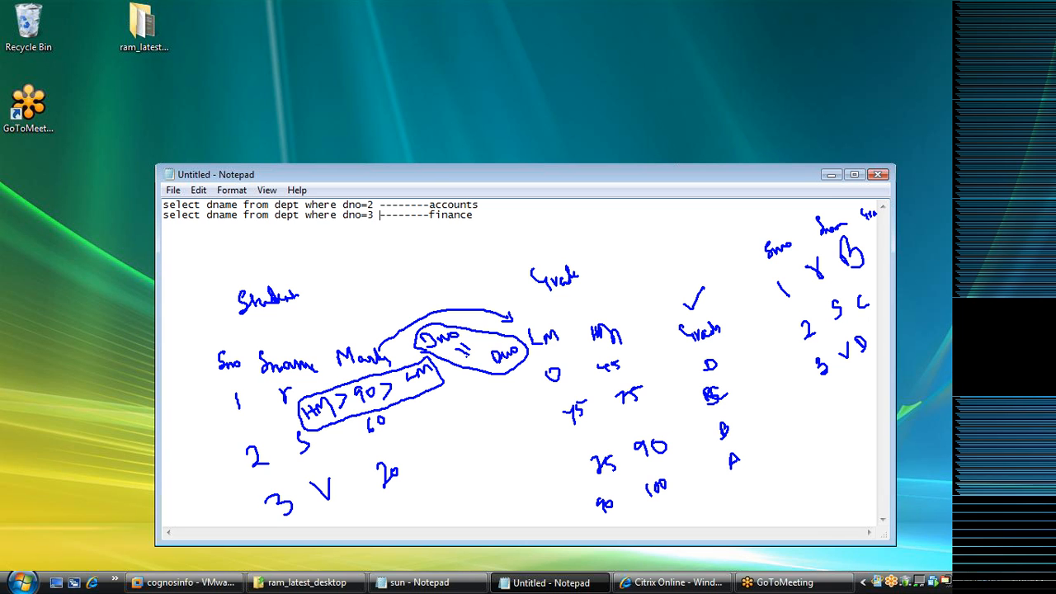
{"action": "left_click_drag", "start_coordinate": [593, 251], "coordinate": [611, 237]}
{"action": "mouse_move", "coordinate": [359, 260]}
{"action": "left_mouse_down"}
{"action": "mouse_move", "coordinate": [368, 262]}
{"action": "mouse_move", "coordinate": [368, 251]}
{"action": "mouse_move", "coordinate": [388, 262]}
{"action": "mouse_move", "coordinate": [421, 241]}
{"action": "left_mouse_up"}
{"action": "left_click_drag", "start_coordinate": [410, 239], "coordinate": [421, 250]}
{"action": "left_click_drag", "start_coordinate": [438, 226], "coordinate": [454, 242]}
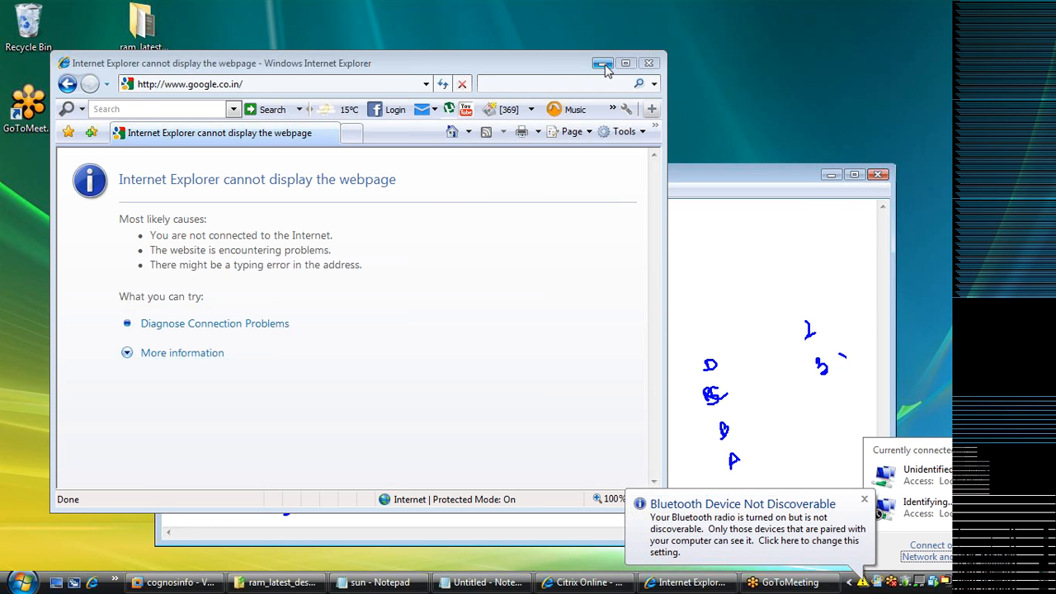
- Minimize the Internet Explorer window and dismiss the Bluetooth notification
{"action": "left_click", "coordinate": [603, 63]}
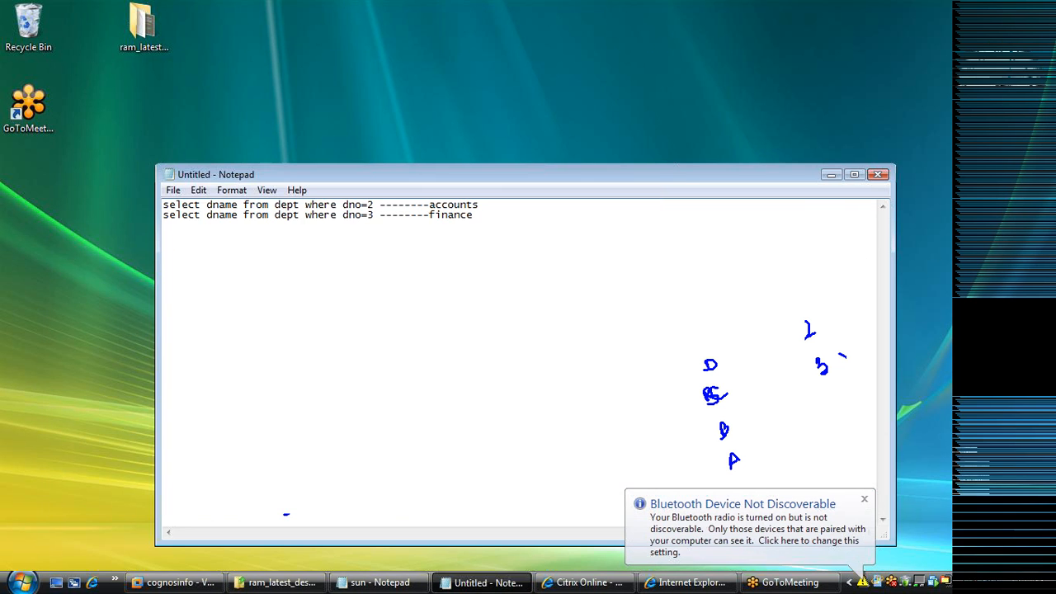
{"action": "left_click", "coordinate": [864, 501]}
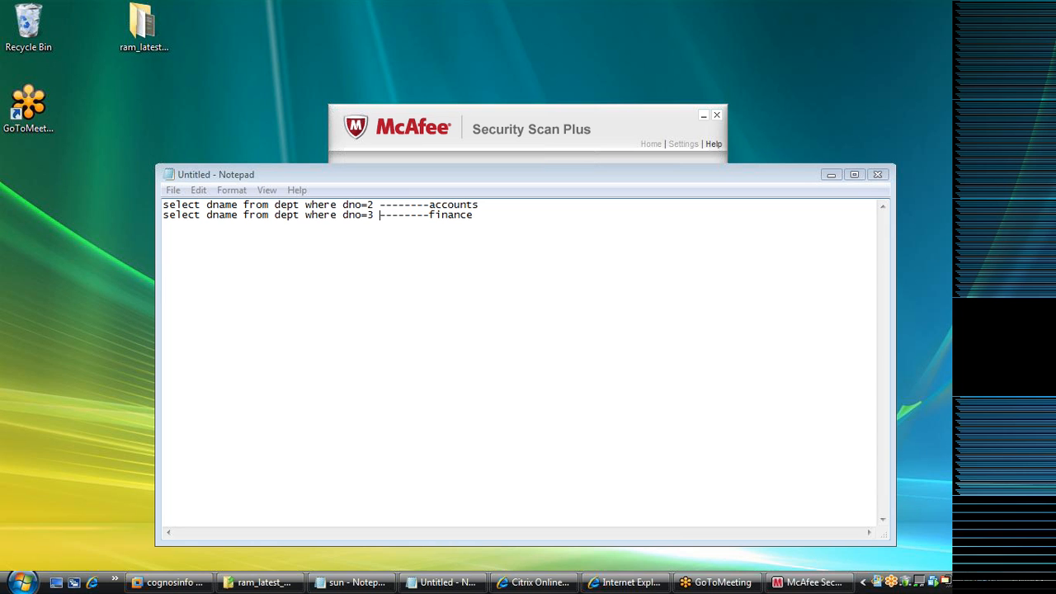
- Draw a flow on the cleared page from R4 through an arrow to a bracketed FS
{"action": "mouse_move", "coordinate": [269, 308]}
{"action": "left_mouse_down"}
{"action": "mouse_move", "coordinate": [291, 290]}
{"action": "mouse_move", "coordinate": [293, 305]}
{"action": "mouse_move", "coordinate": [350, 291]}
{"action": "left_mouse_up"}
{"action": "mouse_move", "coordinate": [331, 283]}
{"action": "left_mouse_down"}
{"action": "mouse_move", "coordinate": [351, 290]}
{"action": "mouse_move", "coordinate": [342, 299]}
{"action": "left_mouse_up"}
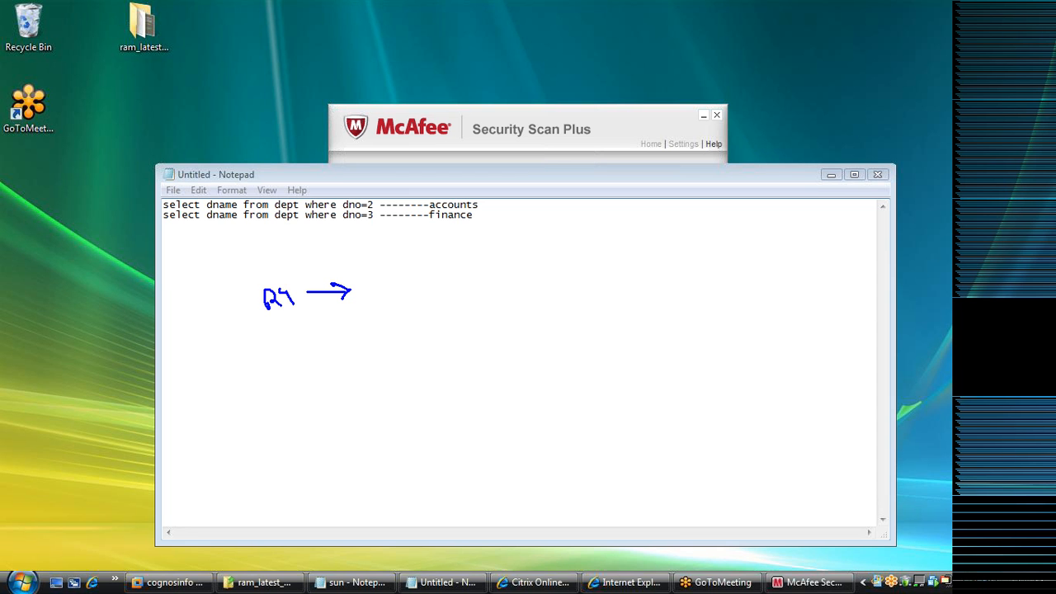
{"action": "mouse_move", "coordinate": [372, 283]}
{"action": "left_mouse_down"}
{"action": "mouse_move", "coordinate": [382, 265]}
{"action": "mouse_move", "coordinate": [405, 284]}
{"action": "mouse_move", "coordinate": [378, 302]}
{"action": "left_mouse_up"}
{"action": "left_click_drag", "start_coordinate": [401, 257], "coordinate": [429, 290]}
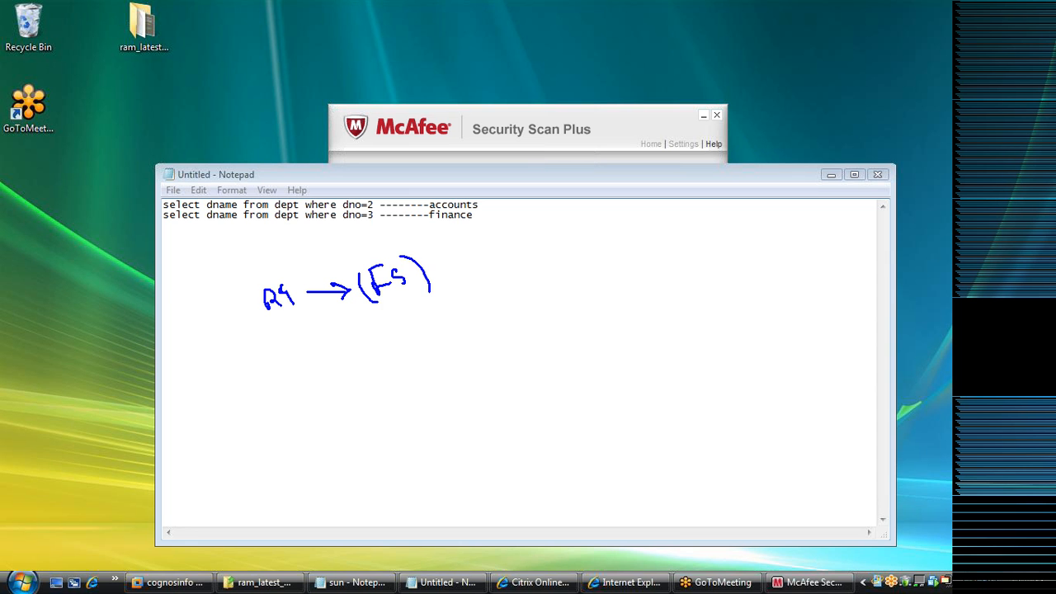
{"action": "left_click_drag", "start_coordinate": [288, 279], "coordinate": [280, 287]}
- Draw a downward arrow from FS and write its file breakdown ending in "+ 1 dF"
{"action": "left_click_drag", "start_coordinate": [413, 305], "coordinate": [428, 325]}
{"action": "left_click_drag", "start_coordinate": [410, 319], "coordinate": [427, 312]}
{"action": "mouse_move", "coordinate": [458, 357]}
{"action": "left_mouse_down"}
{"action": "mouse_move", "coordinate": [470, 382]}
{"action": "mouse_move", "coordinate": [475, 368]}
{"action": "mouse_move", "coordinate": [459, 357]}
{"action": "mouse_move", "coordinate": [476, 374]}
{"action": "mouse_move", "coordinate": [496, 353]}
{"action": "mouse_move", "coordinate": [494, 368]}
{"action": "left_mouse_up"}
{"action": "mouse_move", "coordinate": [512, 329]}
{"action": "left_mouse_down"}
{"action": "mouse_move", "coordinate": [503, 340]}
{"action": "mouse_move", "coordinate": [527, 324]}
{"action": "left_mouse_up"}
{"action": "mouse_move", "coordinate": [524, 319]}
{"action": "left_mouse_down"}
{"action": "mouse_move", "coordinate": [529, 298]}
{"action": "mouse_move", "coordinate": [536, 305]}
{"action": "left_mouse_up"}
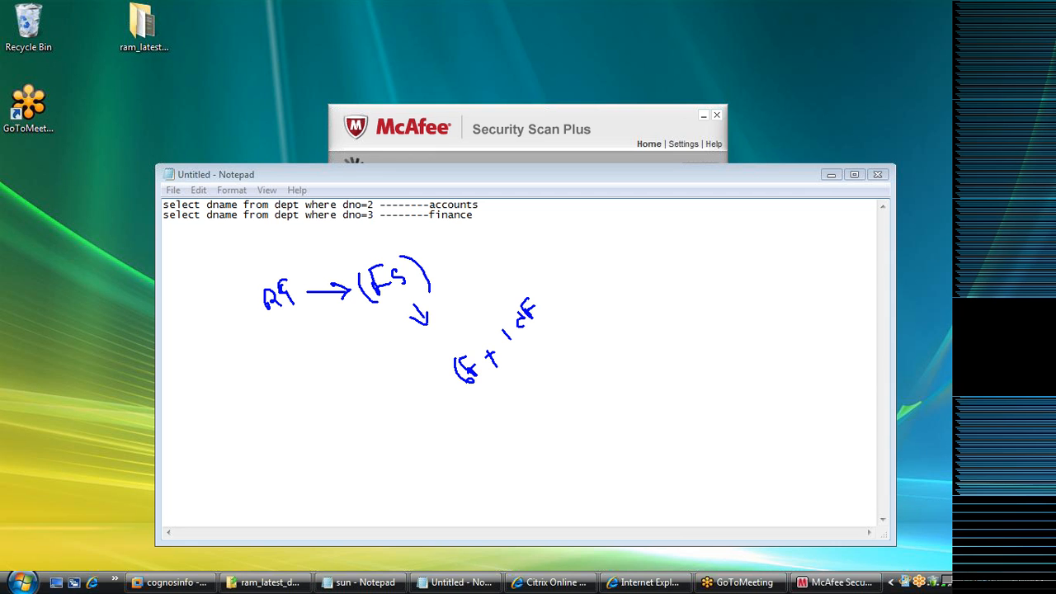
- Sketch a second flow below with an arrow from R4 to LFS, and note SF + dF beside it
{"action": "left_click_drag", "start_coordinate": [358, 458], "coordinate": [437, 444]}
{"action": "mouse_move", "coordinate": [423, 432]}
{"action": "left_mouse_down"}
{"action": "mouse_move", "coordinate": [446, 443]}
{"action": "mouse_move", "coordinate": [426, 465]}
{"action": "left_mouse_up"}
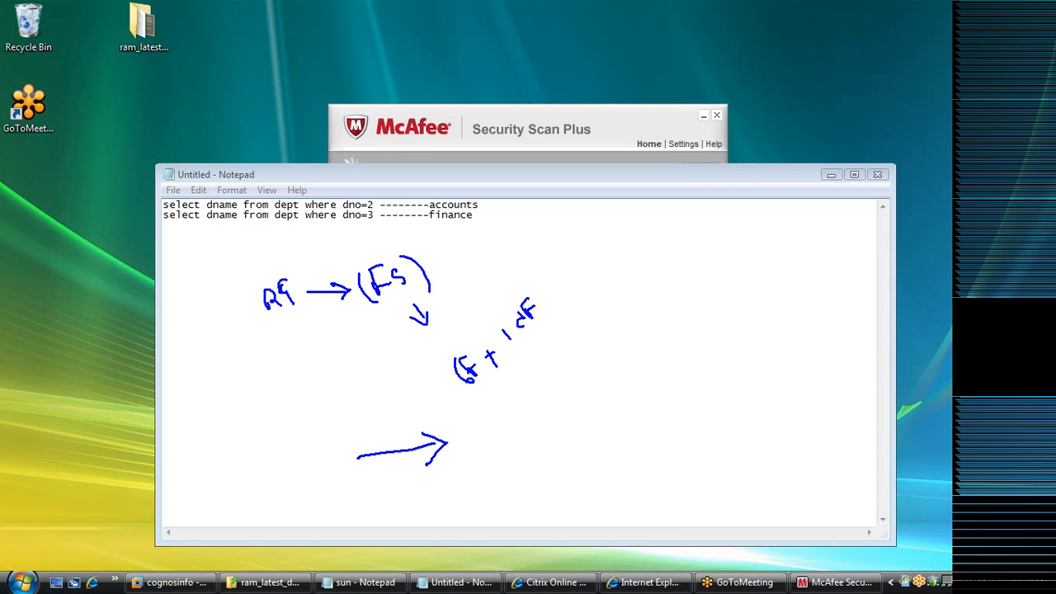
{"action": "mouse_move", "coordinate": [280, 471]}
{"action": "left_mouse_down"}
{"action": "mouse_move", "coordinate": [280, 489]}
{"action": "mouse_move", "coordinate": [304, 482]}
{"action": "left_mouse_up"}
{"action": "left_click_drag", "start_coordinate": [302, 463], "coordinate": [318, 479]}
{"action": "mouse_move", "coordinate": [460, 436]}
{"action": "left_mouse_down"}
{"action": "mouse_move", "coordinate": [475, 442]}
{"action": "mouse_move", "coordinate": [484, 421]}
{"action": "mouse_move", "coordinate": [506, 467]}
{"action": "mouse_move", "coordinate": [519, 469]}
{"action": "mouse_move", "coordinate": [521, 440]}
{"action": "mouse_move", "coordinate": [557, 432]}
{"action": "mouse_move", "coordinate": [553, 440]}
{"action": "mouse_move", "coordinate": [574, 421]}
{"action": "left_mouse_up"}
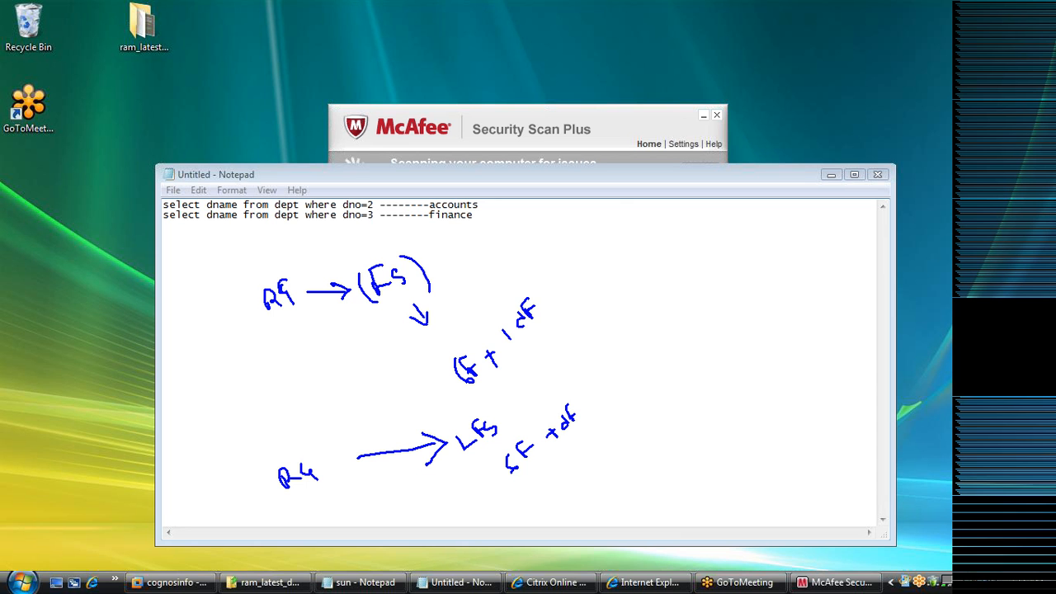
- Draw an arrow from LFS to LKP and another onward to dno, followed by a second name separated with slashes
{"action": "mouse_move", "coordinate": [495, 422]}
{"action": "left_mouse_down"}
{"action": "mouse_move", "coordinate": [534, 375]}
{"action": "mouse_move", "coordinate": [580, 350]}
{"action": "left_mouse_up"}
{"action": "mouse_move", "coordinate": [565, 355]}
{"action": "left_mouse_down"}
{"action": "mouse_move", "coordinate": [571, 311]}
{"action": "mouse_move", "coordinate": [616, 284]}
{"action": "mouse_move", "coordinate": [640, 330]}
{"action": "left_mouse_up"}
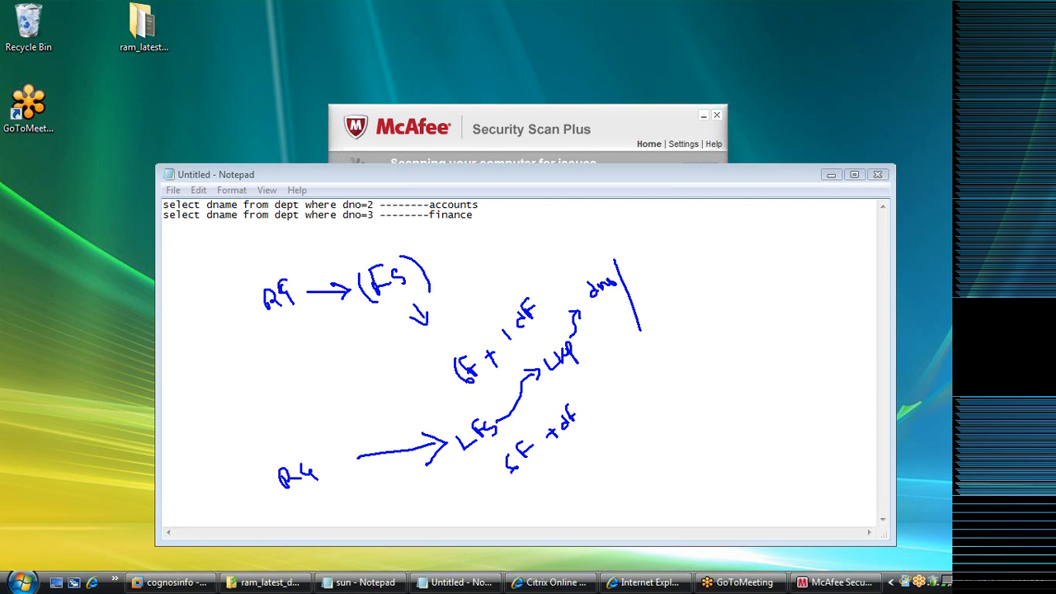
{"action": "mouse_move", "coordinate": [628, 292]}
{"action": "left_mouse_down"}
{"action": "mouse_move", "coordinate": [660, 261]}
{"action": "mouse_move", "coordinate": [687, 298]}
{"action": "left_mouse_up"}
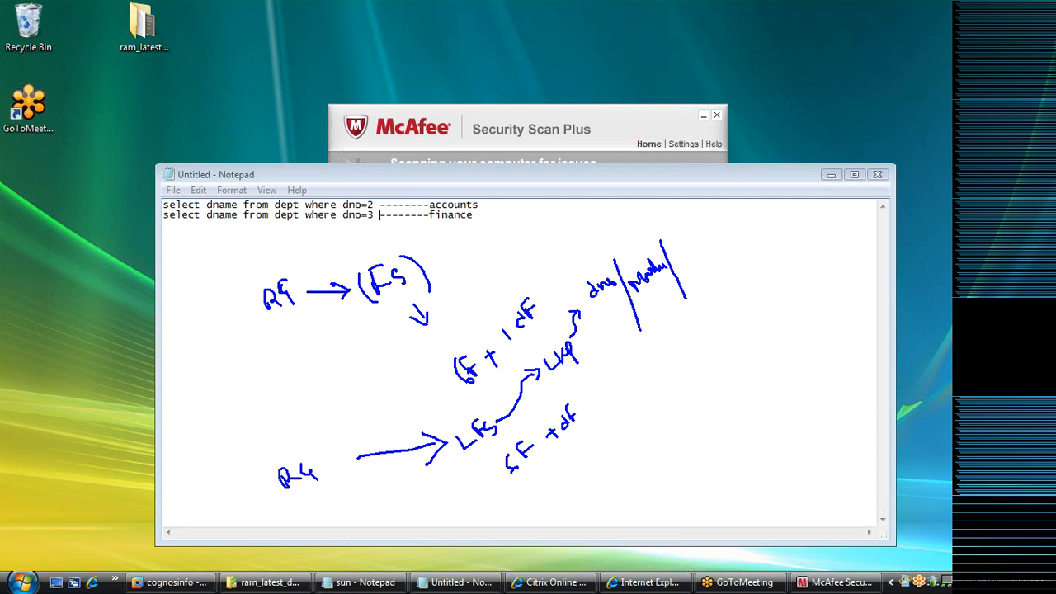
- Write a third entry joined by an ampersand after the second slash, underline all three entries, and add upward arrows above the first two
{"action": "mouse_move", "coordinate": [685, 270]}
{"action": "left_mouse_down"}
{"action": "mouse_move", "coordinate": [692, 281]}
{"action": "mouse_move", "coordinate": [708, 271]}
{"action": "mouse_move", "coordinate": [760, 224]}
{"action": "left_mouse_up"}
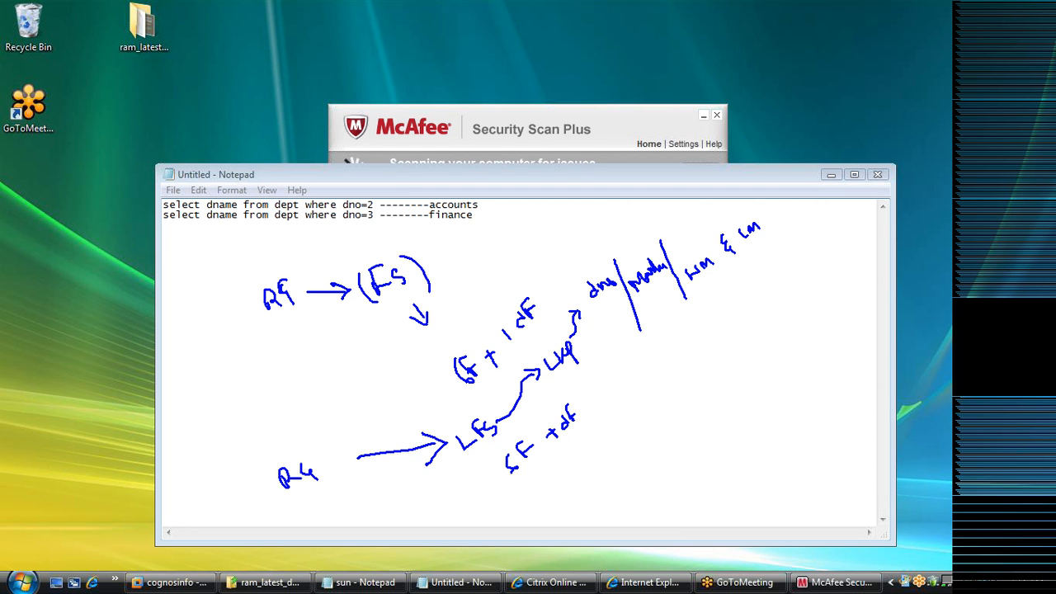
{"action": "left_click_drag", "start_coordinate": [698, 287], "coordinate": [760, 250]}
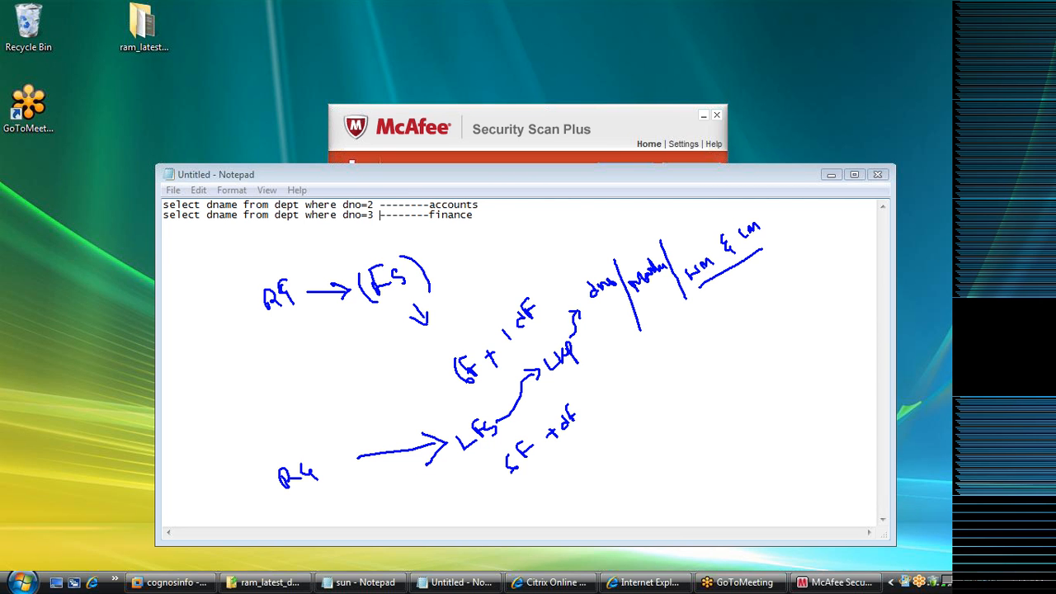
{"action": "left_click_drag", "start_coordinate": [640, 302], "coordinate": [665, 281]}
{"action": "mouse_move", "coordinate": [591, 310]}
{"action": "left_mouse_down"}
{"action": "mouse_move", "coordinate": [611, 300]}
{"action": "mouse_move", "coordinate": [594, 249]}
{"action": "mouse_move", "coordinate": [648, 234]}
{"action": "left_mouse_up"}
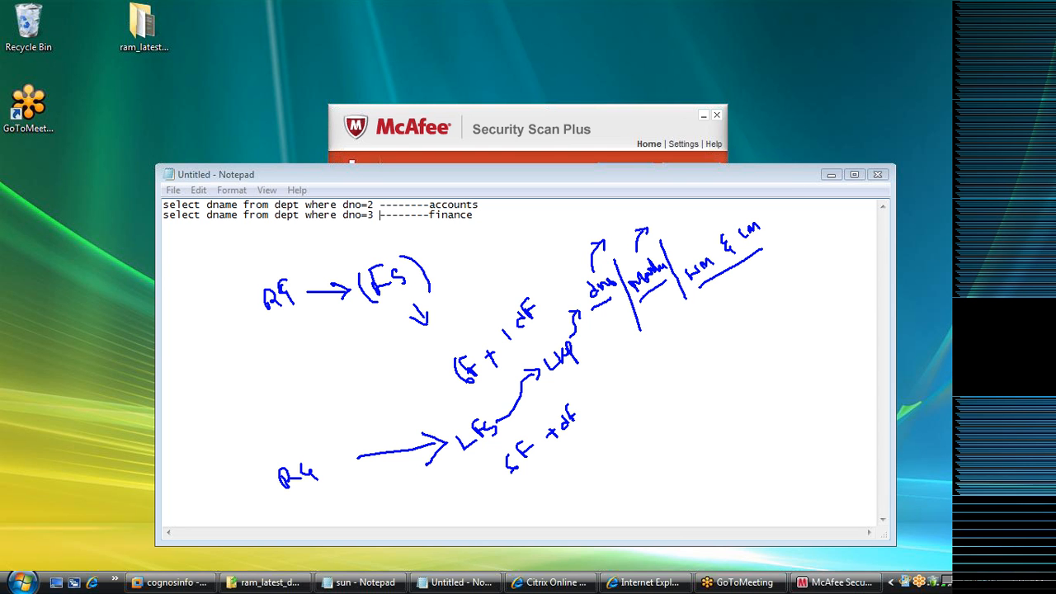
- Sketch a small LKP box fed by S with an arrow to a larger target box, and list the output columns starting with dno beside it
{"action": "mouse_move", "coordinate": [634, 400]}
{"action": "left_mouse_down"}
{"action": "mouse_move", "coordinate": [642, 412]}
{"action": "mouse_move", "coordinate": [675, 396]}
{"action": "left_mouse_up"}
{"action": "mouse_move", "coordinate": [586, 449]}
{"action": "left_mouse_down"}
{"action": "mouse_move", "coordinate": [617, 437]}
{"action": "mouse_move", "coordinate": [594, 468]}
{"action": "left_mouse_up"}
{"action": "mouse_move", "coordinate": [638, 350]}
{"action": "left_mouse_down"}
{"action": "mouse_move", "coordinate": [648, 368]}
{"action": "mouse_move", "coordinate": [632, 355]}
{"action": "mouse_move", "coordinate": [647, 338]}
{"action": "mouse_move", "coordinate": [700, 336]}
{"action": "mouse_move", "coordinate": [698, 351]}
{"action": "mouse_move", "coordinate": [741, 377]}
{"action": "mouse_move", "coordinate": [774, 363]}
{"action": "mouse_move", "coordinate": [739, 317]}
{"action": "mouse_move", "coordinate": [714, 335]}
{"action": "left_mouse_up"}
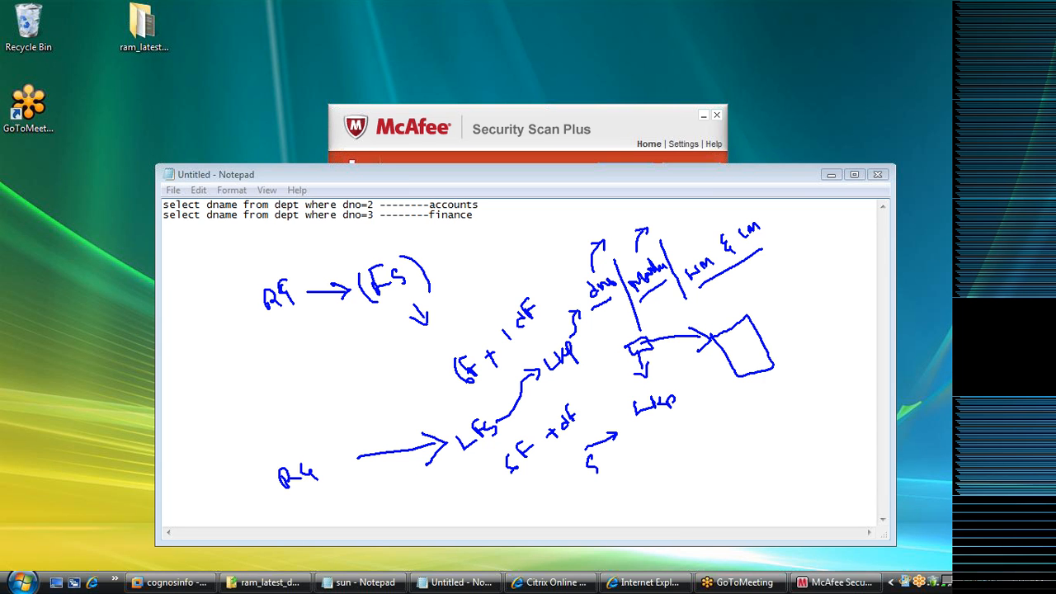
{"action": "mouse_move", "coordinate": [752, 297]}
{"action": "left_mouse_down"}
{"action": "mouse_move", "coordinate": [780, 290]}
{"action": "mouse_move", "coordinate": [770, 313]}
{"action": "mouse_move", "coordinate": [789, 342]}
{"action": "mouse_move", "coordinate": [793, 328]}
{"action": "mouse_move", "coordinate": [828, 312]}
{"action": "left_mouse_up"}
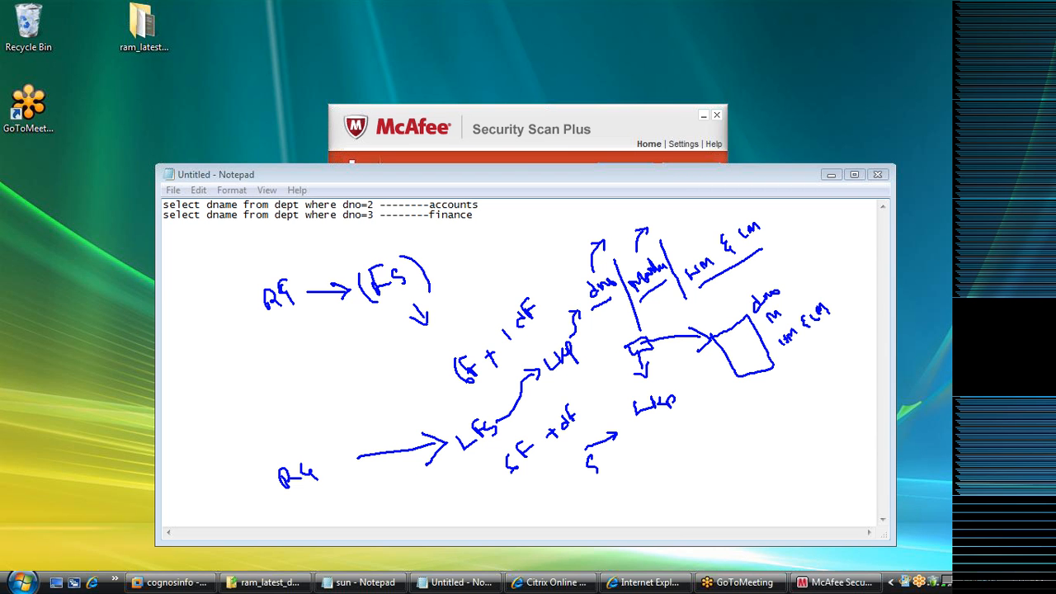
- Underline LFS and both parts of the file breakdowns for the FS and LFS flows
{"action": "left_click_drag", "start_coordinate": [467, 400], "coordinate": [484, 389]}
{"action": "left_click_drag", "start_coordinate": [520, 349], "coordinate": [543, 327]}
{"action": "left_click_drag", "start_coordinate": [470, 460], "coordinate": [493, 442]}
{"action": "left_click_drag", "start_coordinate": [517, 477], "coordinate": [527, 468]}
{"action": "left_click_drag", "start_coordinate": [567, 437], "coordinate": [582, 425]}
- Draw an arrow from LFS up to dno, underline dno with an arrow towards FS, and add a curved arrow below LFS
{"action": "mouse_move", "coordinate": [438, 424]}
{"action": "left_mouse_down"}
{"action": "mouse_move", "coordinate": [405, 404]}
{"action": "mouse_move", "coordinate": [416, 402]}
{"action": "left_mouse_up"}
{"action": "mouse_move", "coordinate": [375, 384]}
{"action": "left_mouse_down"}
{"action": "mouse_move", "coordinate": [398, 390]}
{"action": "mouse_move", "coordinate": [409, 379]}
{"action": "left_mouse_up"}
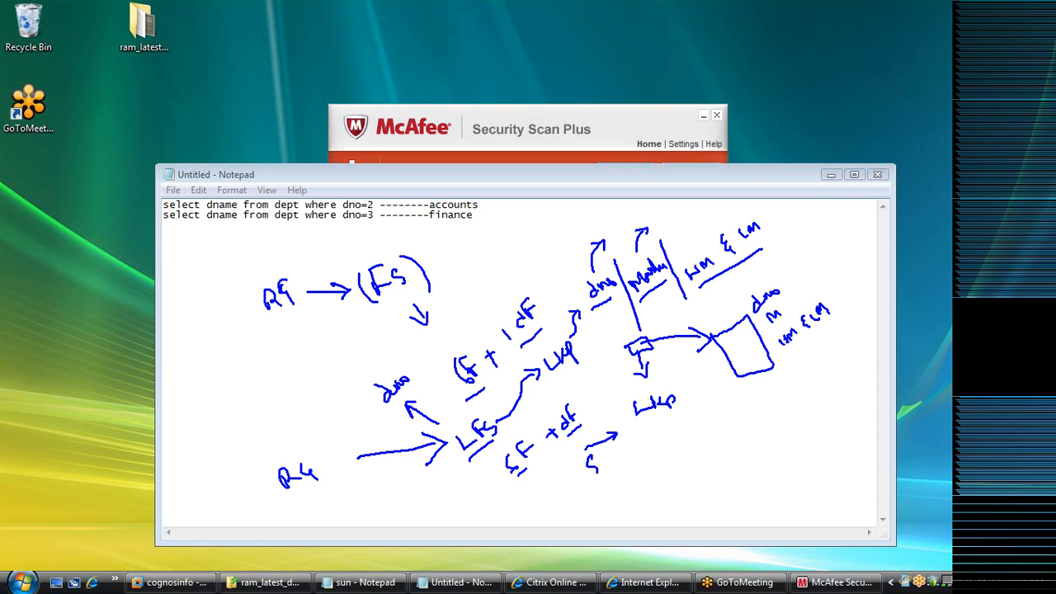
{"action": "mouse_move", "coordinate": [389, 409]}
{"action": "left_mouse_down"}
{"action": "mouse_move", "coordinate": [434, 341]}
{"action": "mouse_move", "coordinate": [432, 354]}
{"action": "left_mouse_up"}
{"action": "mouse_move", "coordinate": [450, 467]}
{"action": "left_mouse_down"}
{"action": "mouse_move", "coordinate": [511, 496]}
{"action": "mouse_move", "coordinate": [499, 509]}
{"action": "left_mouse_up"}
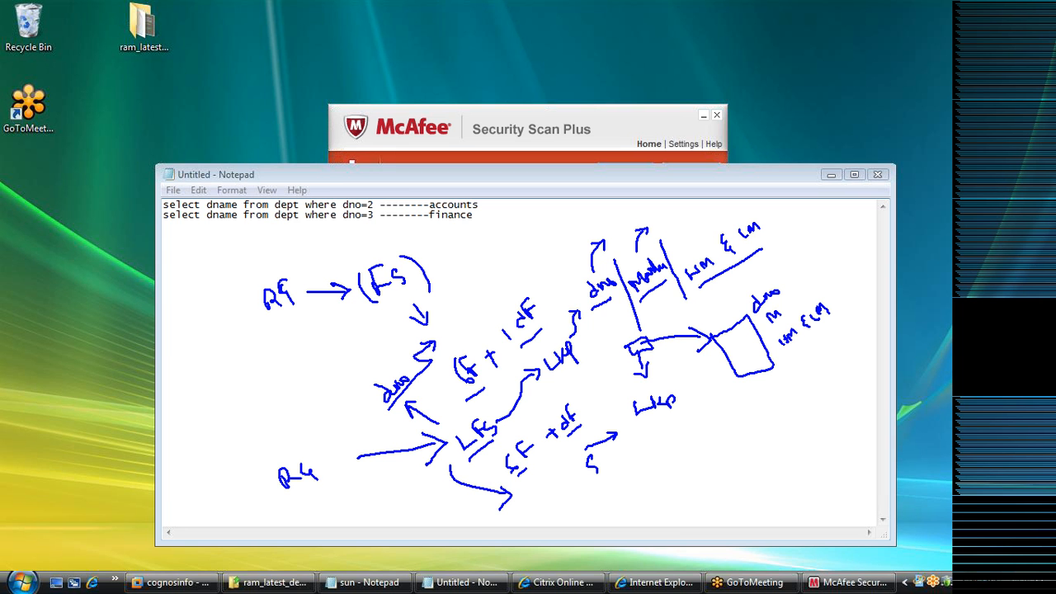
- Switch to DataStage Designer and move Lookup_File_Set_10 up to nearly the same level as seq_file_read
{"action": "left_click", "coordinate": [852, 227]}
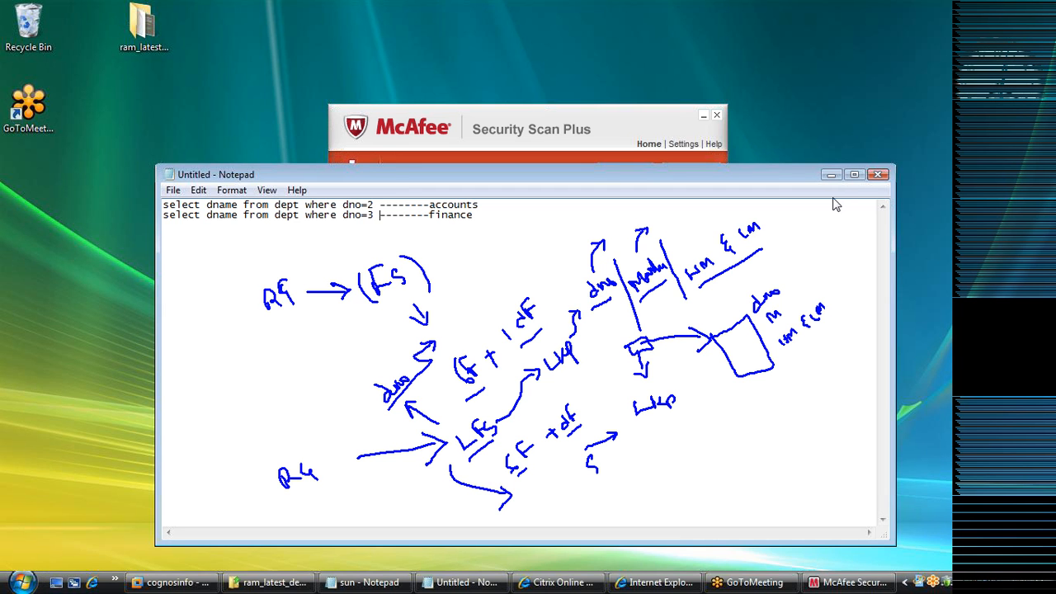
{"action": "left_click", "coordinate": [174, 583]}
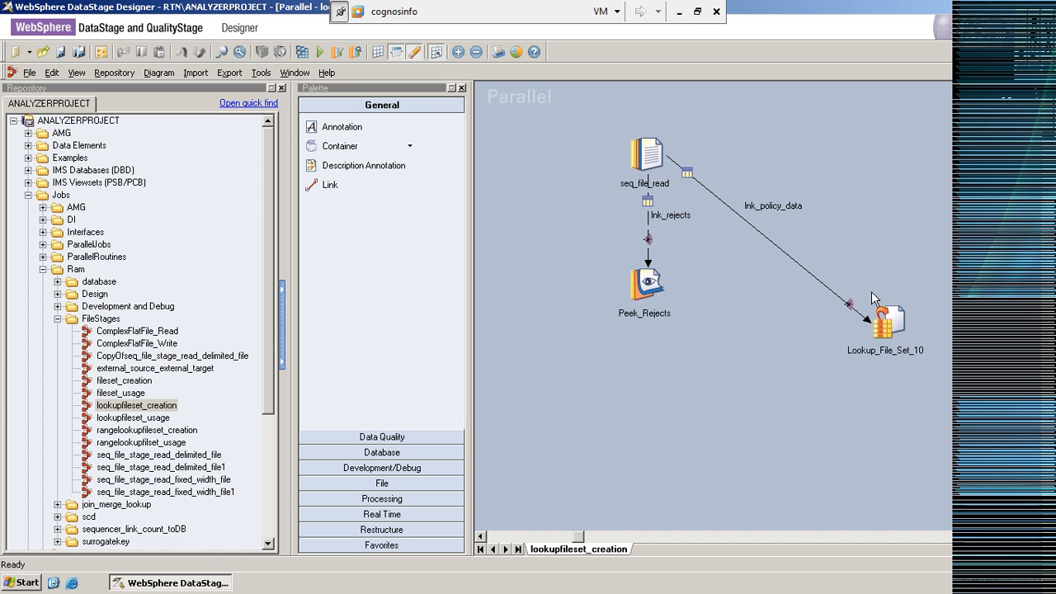
{"action": "left_click_drag", "start_coordinate": [888, 314], "coordinate": [916, 169]}
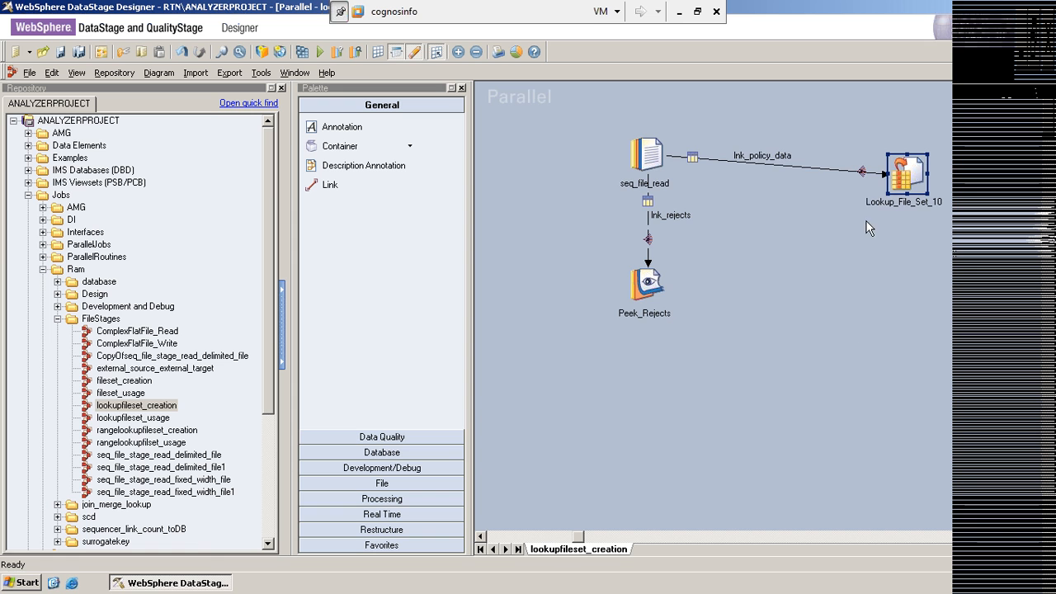
- Open the Lookup_File_Set_10 stage and examine its PolicyNumber lookup key, input columns, target file set path and Keep property
{"action": "double_click", "coordinate": [902, 178]}
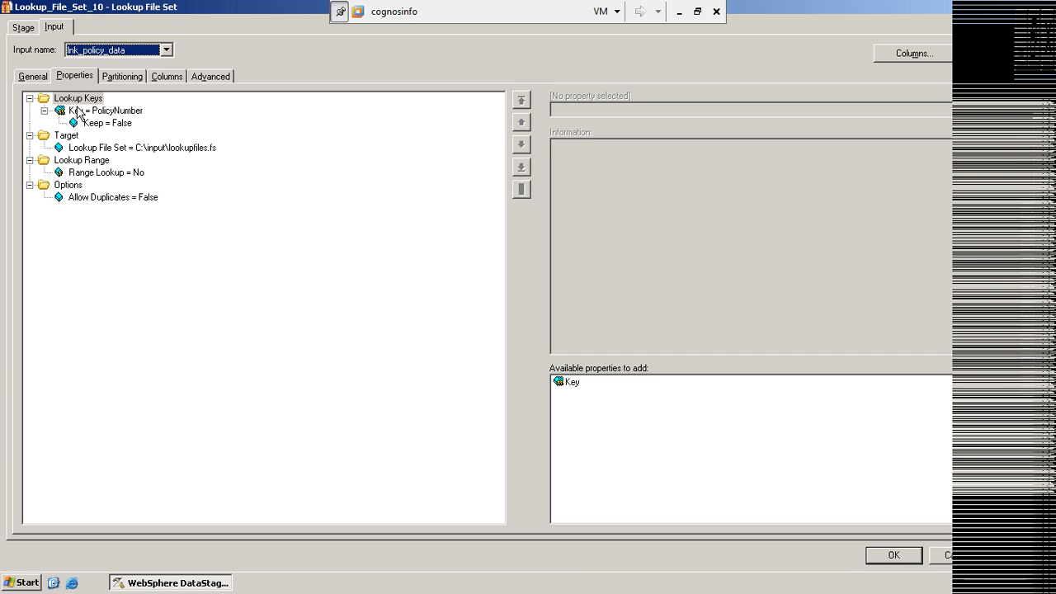
{"action": "left_click", "coordinate": [79, 112]}
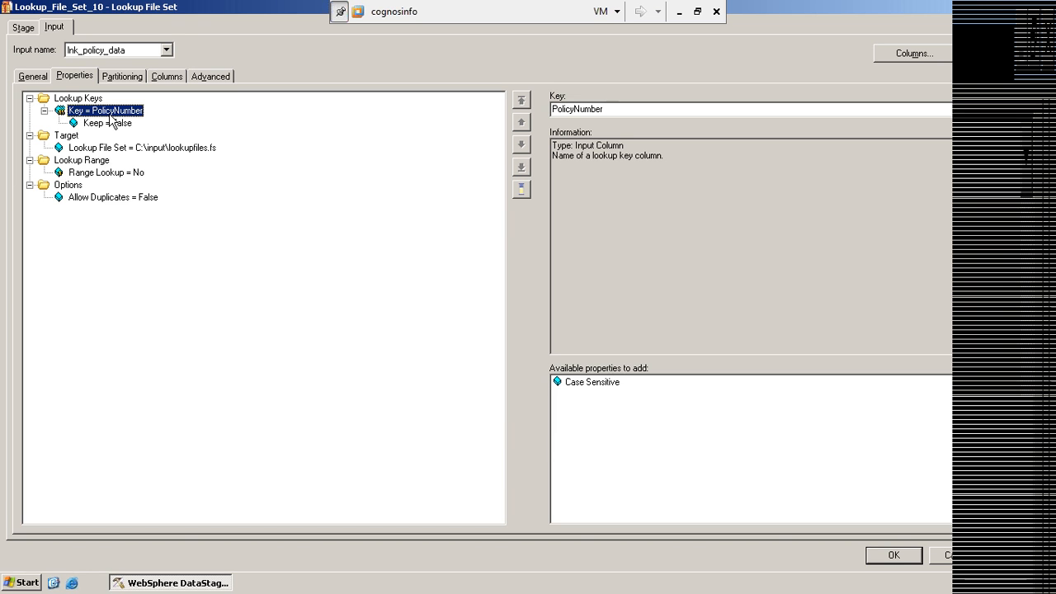
{"action": "left_click", "coordinate": [164, 76]}
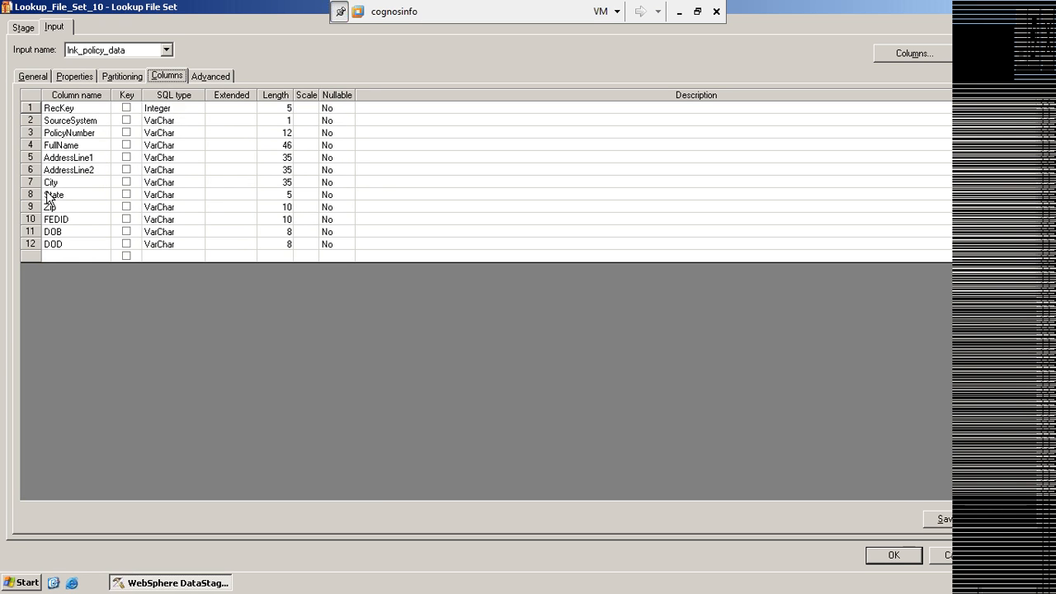
{"action": "left_click", "coordinate": [61, 134]}
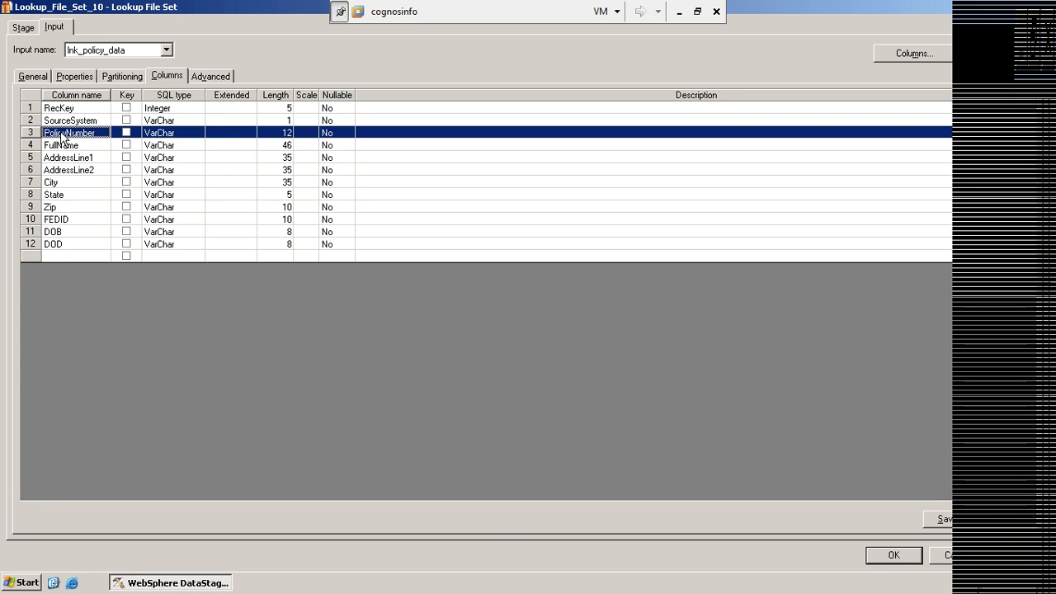
{"action": "left_click", "coordinate": [84, 75]}
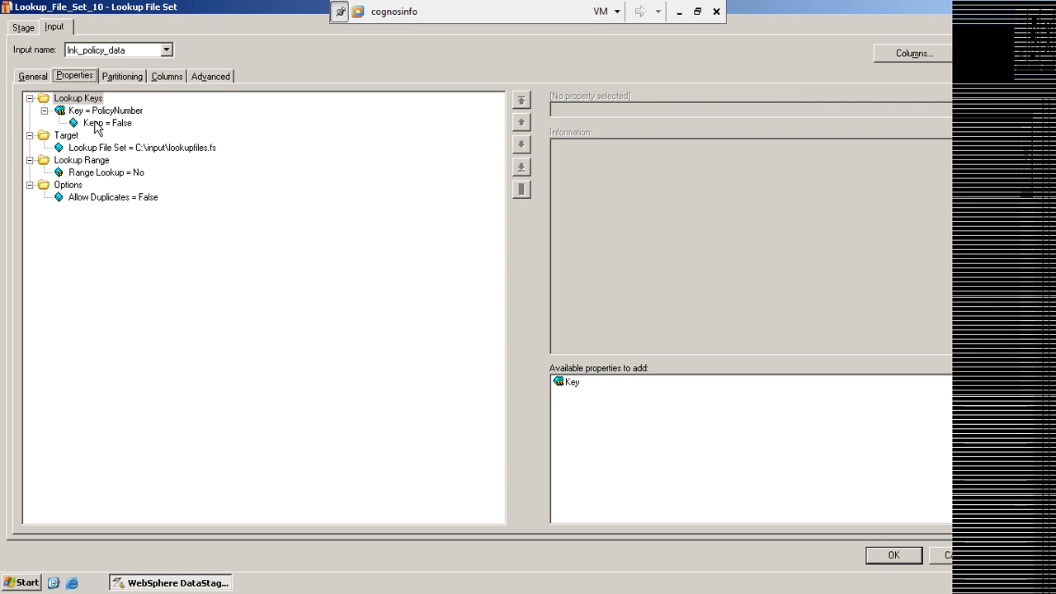
{"action": "left_click", "coordinate": [96, 149]}
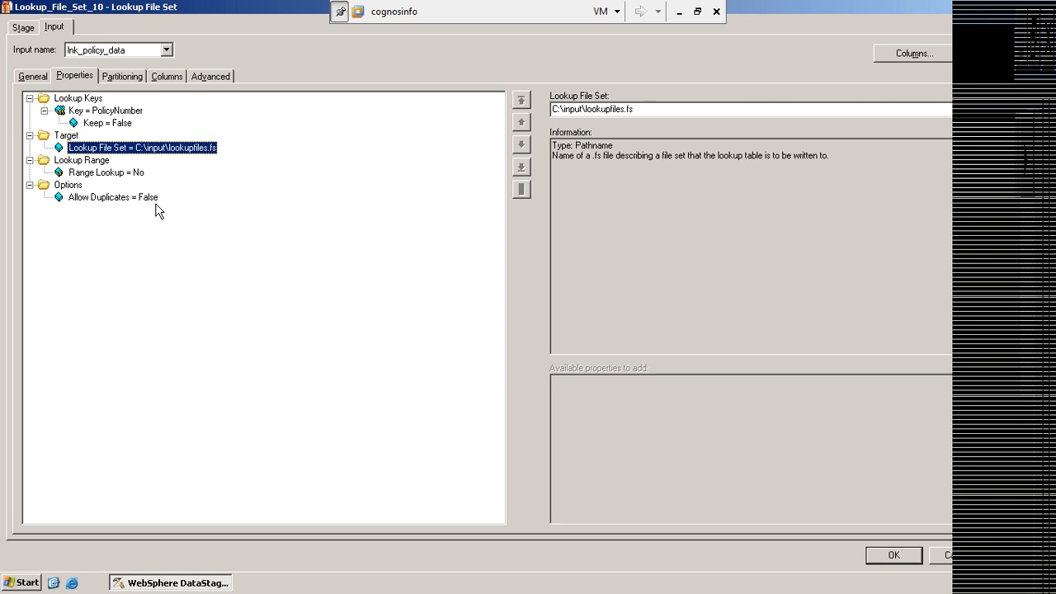
{"action": "left_click", "coordinate": [106, 124]}
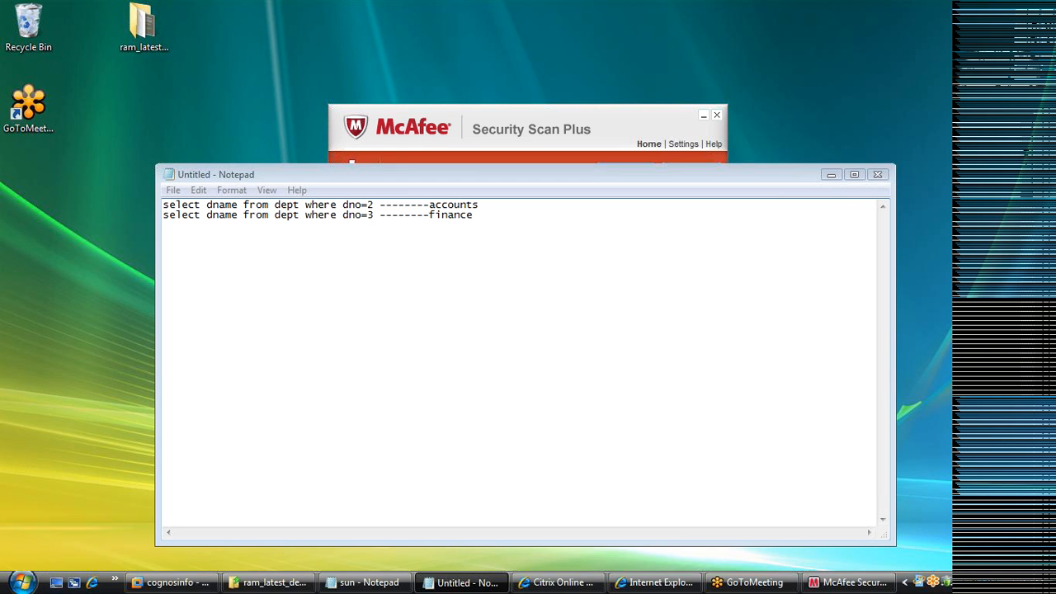
- Return from Notepad to the Lookup_File_Set_10 settings and check PolicyNumber in the input columns against the lookup key, glancing at the partitioning
{"action": "left_click", "coordinate": [378, 215]}
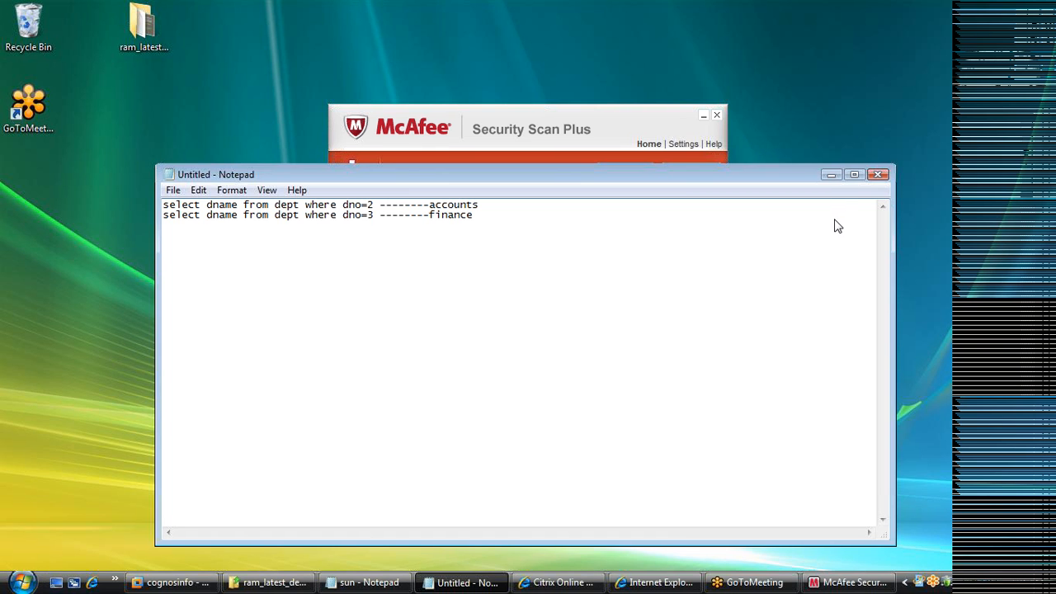
{"action": "left_click", "coordinate": [169, 586]}
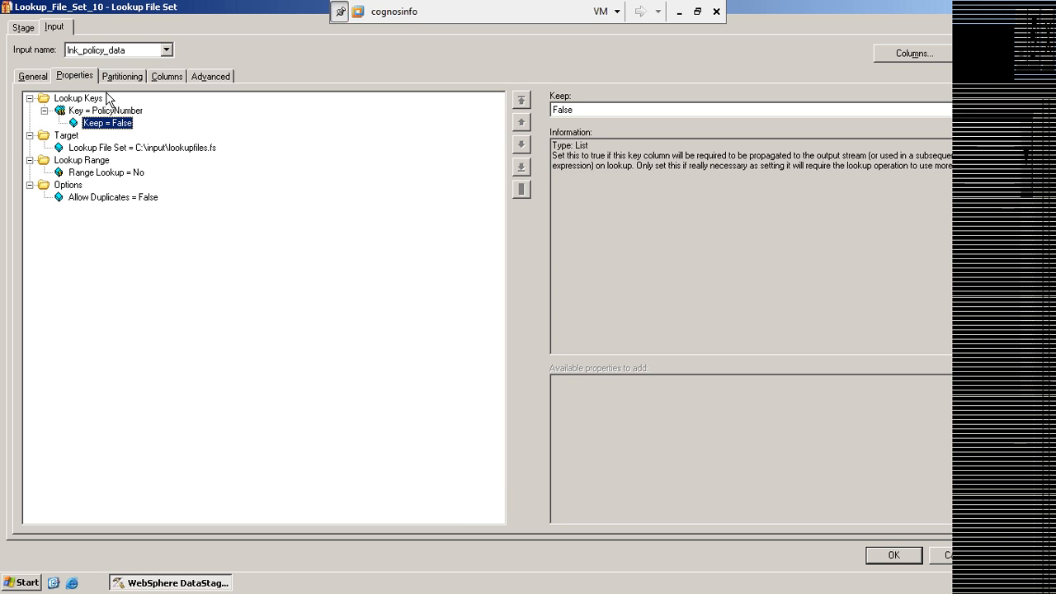
{"action": "left_click", "coordinate": [162, 76]}
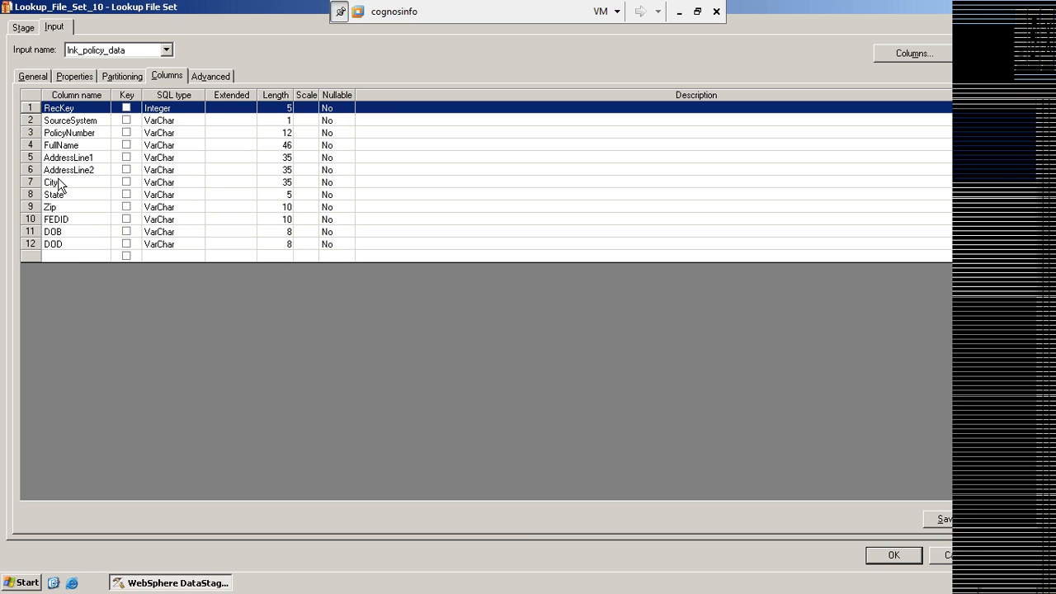
{"action": "left_click", "coordinate": [63, 134]}
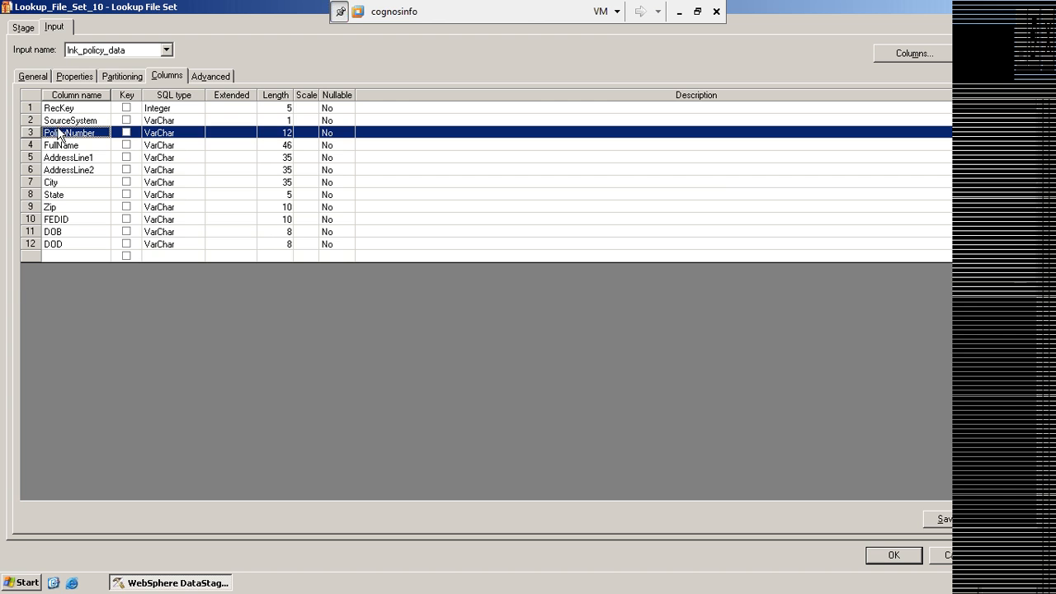
{"action": "left_click", "coordinate": [75, 76]}
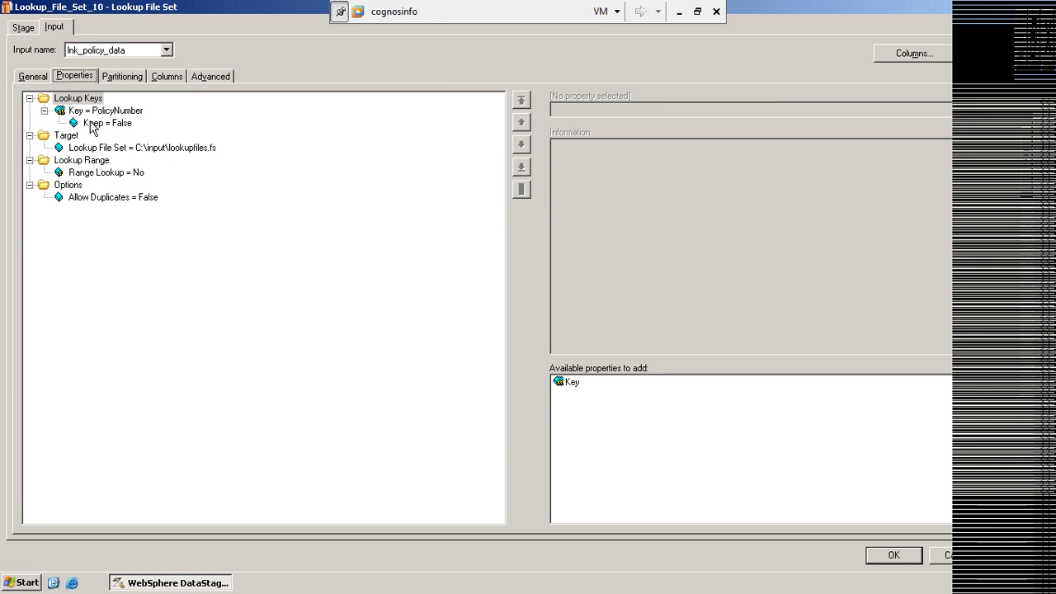
{"action": "left_click", "coordinate": [113, 79]}
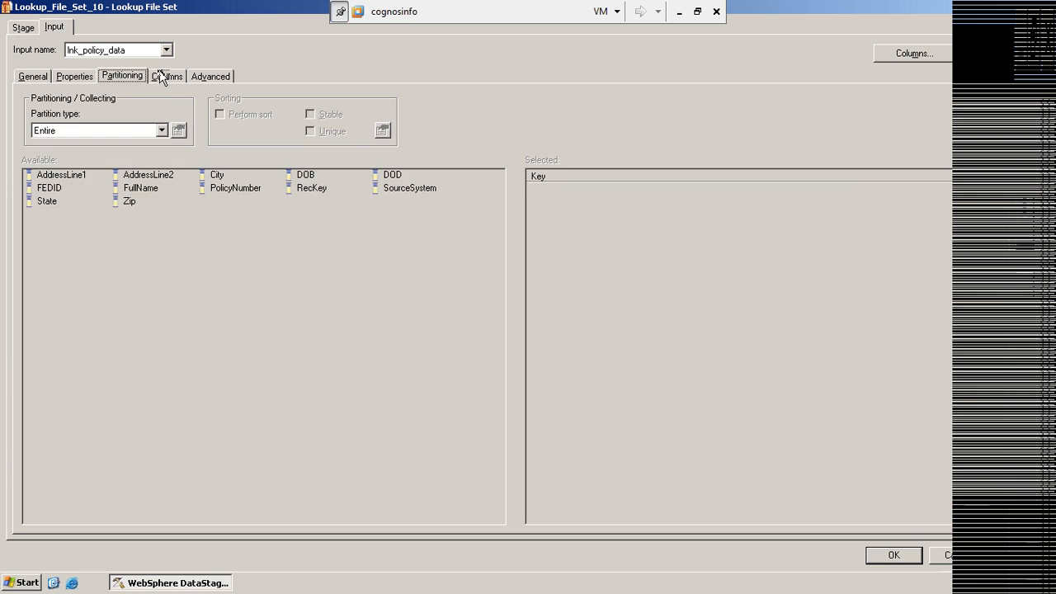
{"action": "left_click", "coordinate": [161, 74]}
{"action": "left_click", "coordinate": [57, 146]}
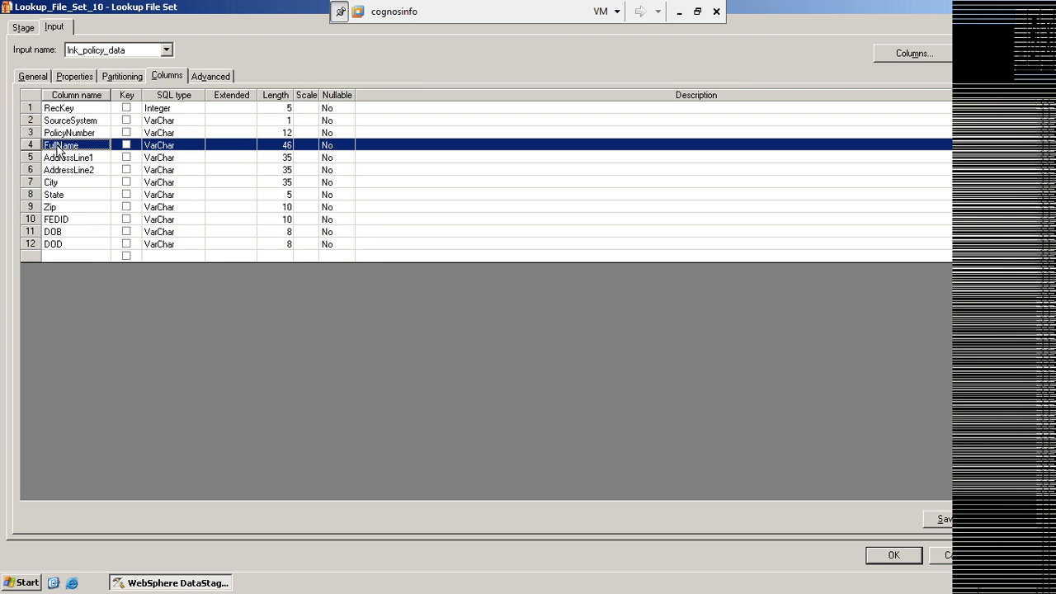
{"action": "left_click", "coordinate": [62, 135]}
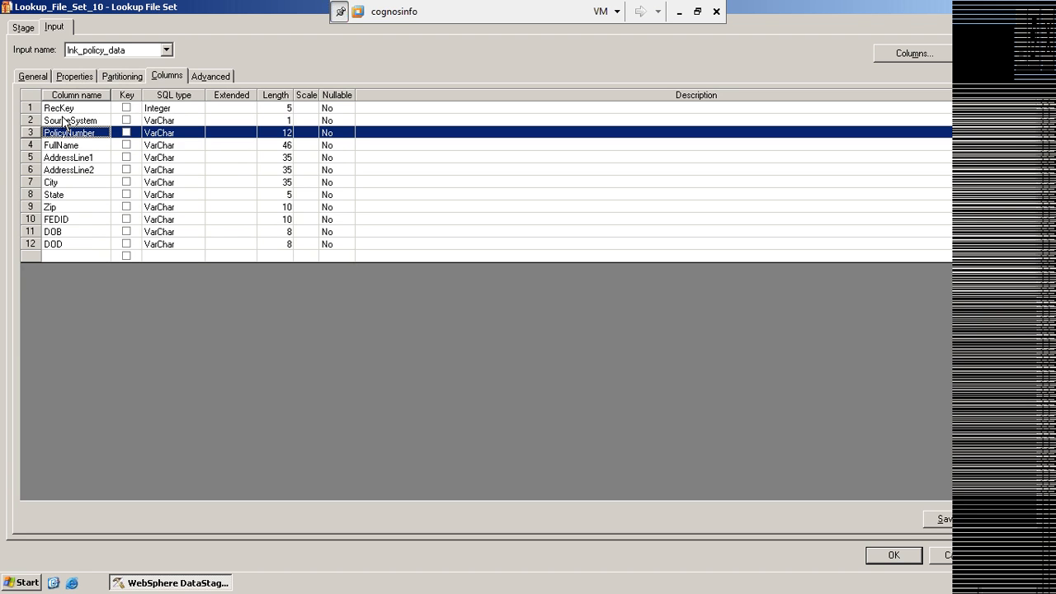
{"action": "left_click", "coordinate": [67, 78]}
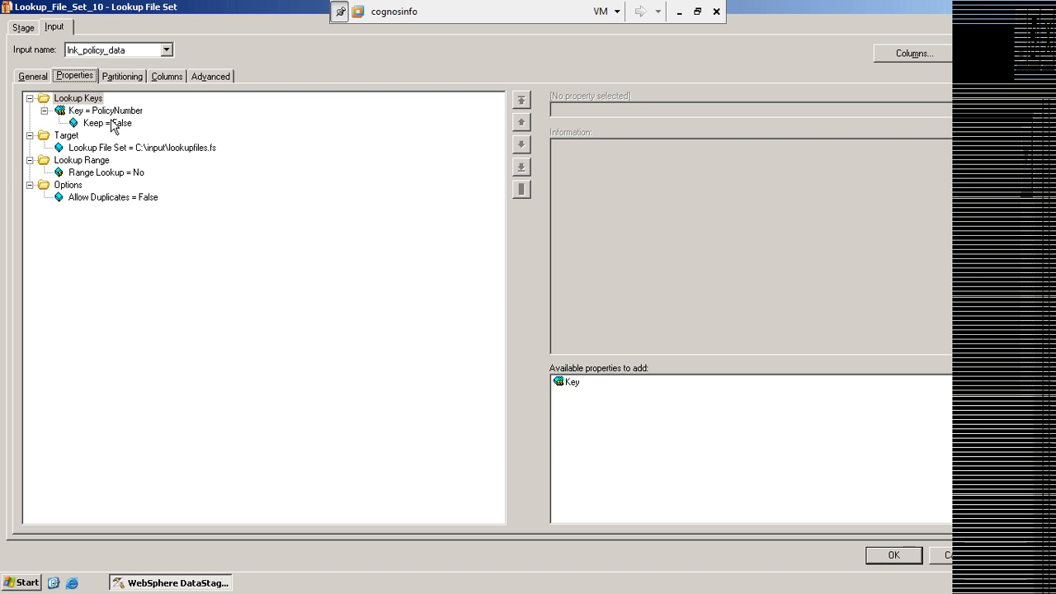
- Examine the description of the Keep property under the PolicyNumber lookup key, highlighting the part about subsequent use
{"action": "left_click", "coordinate": [113, 124]}
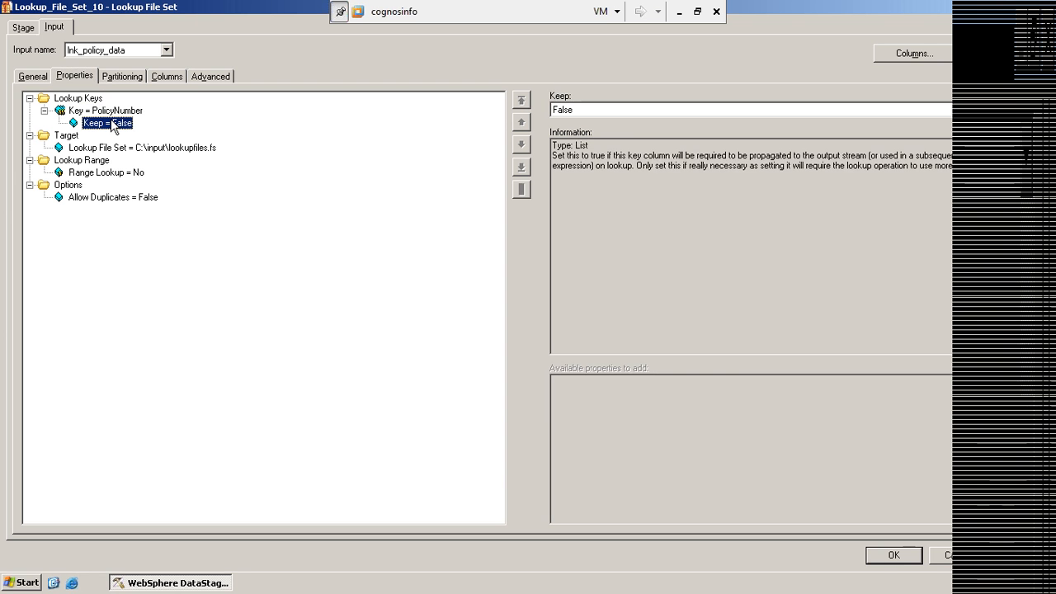
{"action": "left_click", "coordinate": [110, 112]}
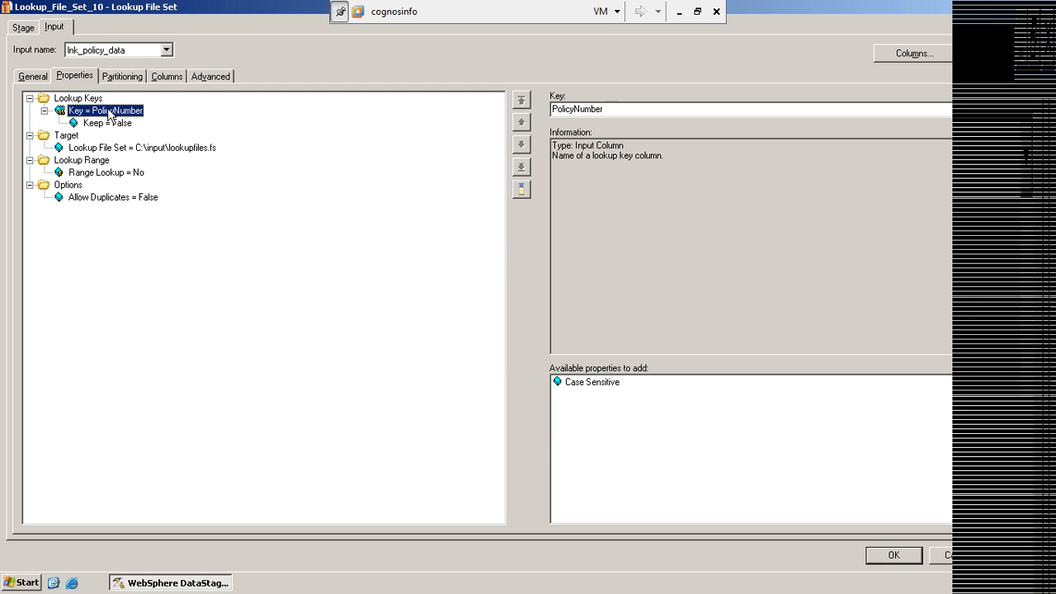
{"action": "left_click", "coordinate": [107, 123]}
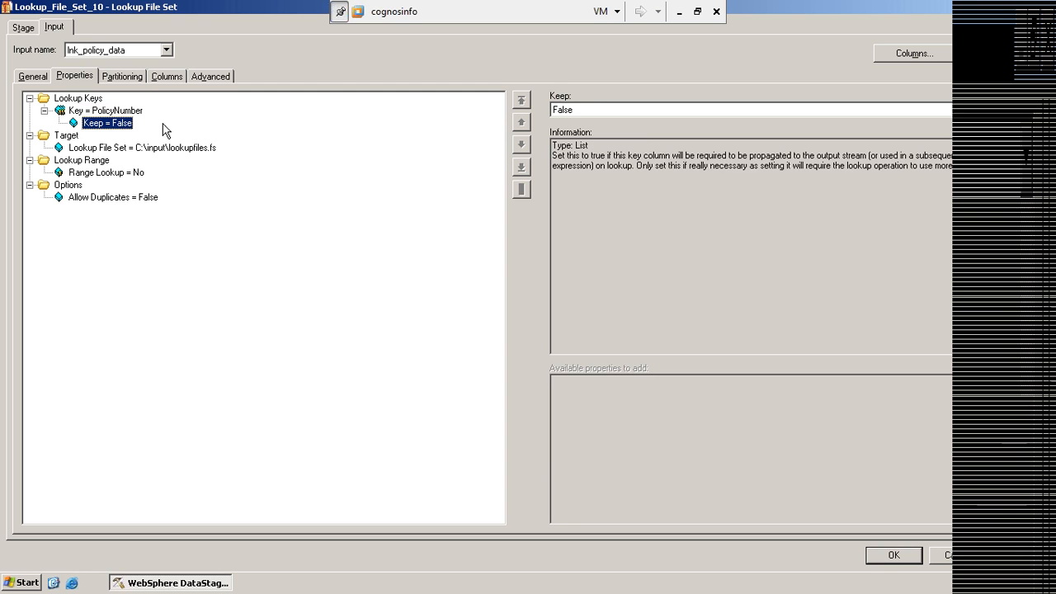
{"action": "left_click_drag", "start_coordinate": [552, 155], "coordinate": [581, 163]}
{"action": "left_click", "coordinate": [581, 163]}
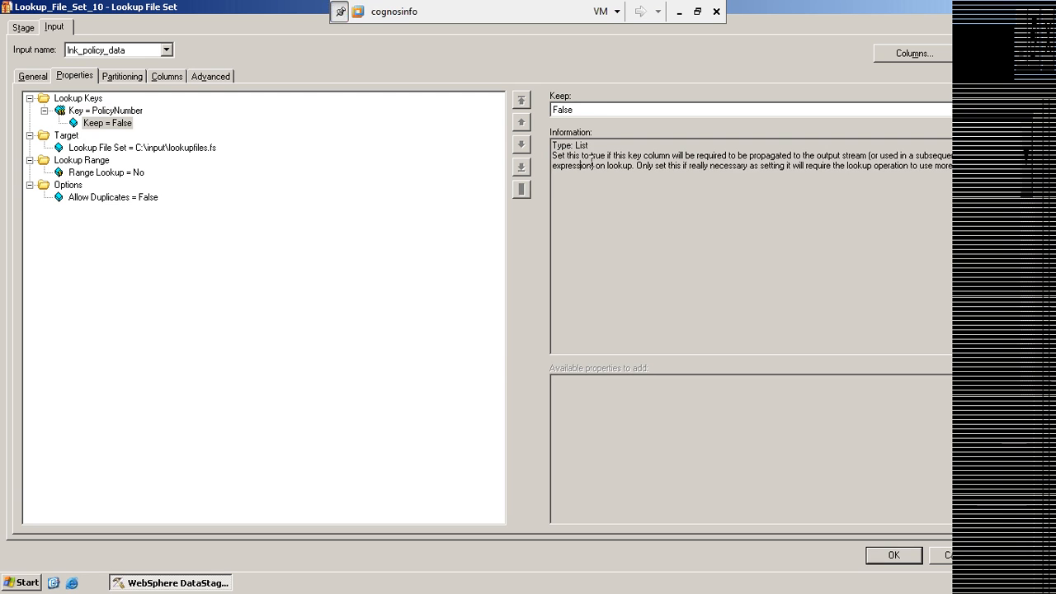
{"action": "left_click_drag", "start_coordinate": [628, 155], "coordinate": [952, 155]}
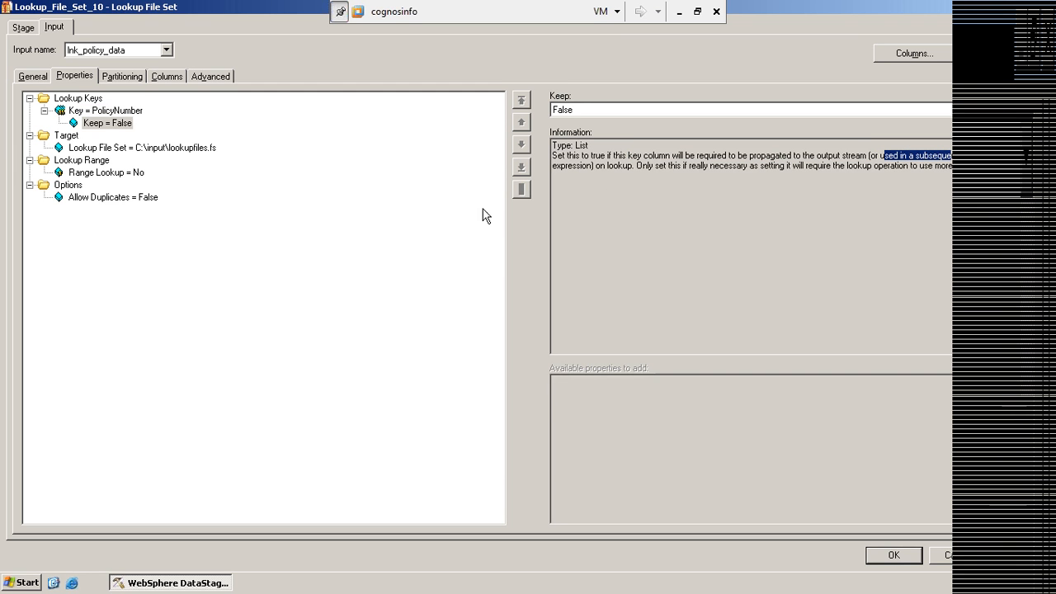
{"action": "left_click", "coordinate": [636, 169]}
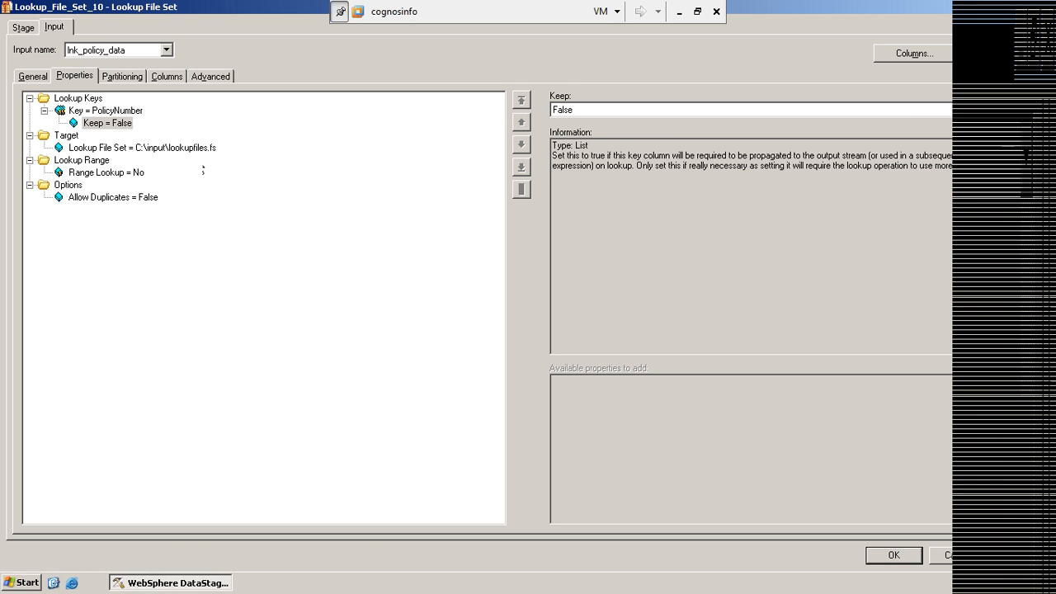
- Review the lookup key, Range Lookup and Allow Duplicates properties of the lookup file set
{"action": "left_click", "coordinate": [93, 111]}
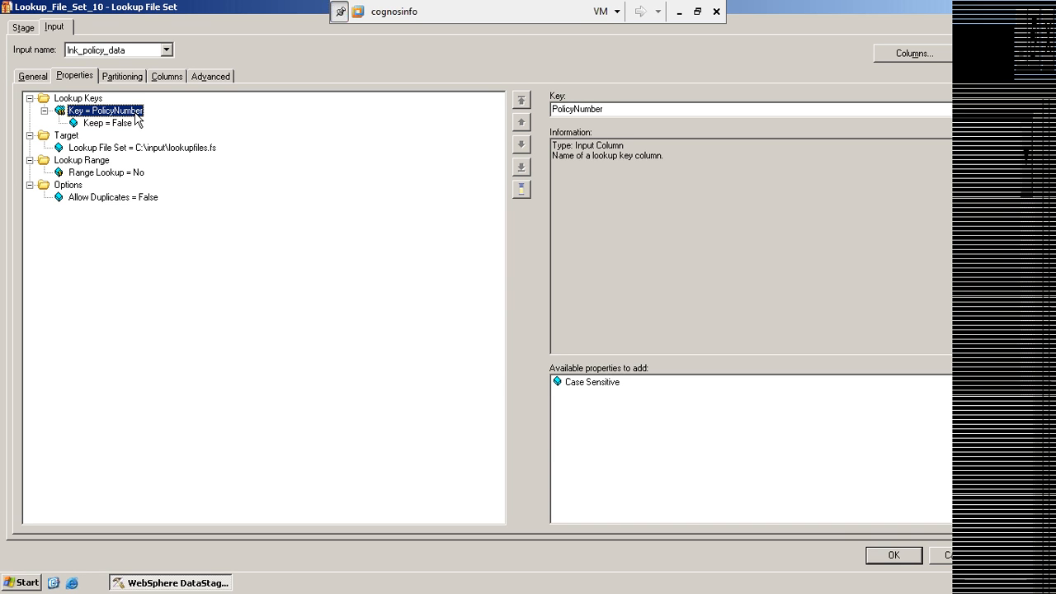
{"action": "left_click", "coordinate": [94, 174]}
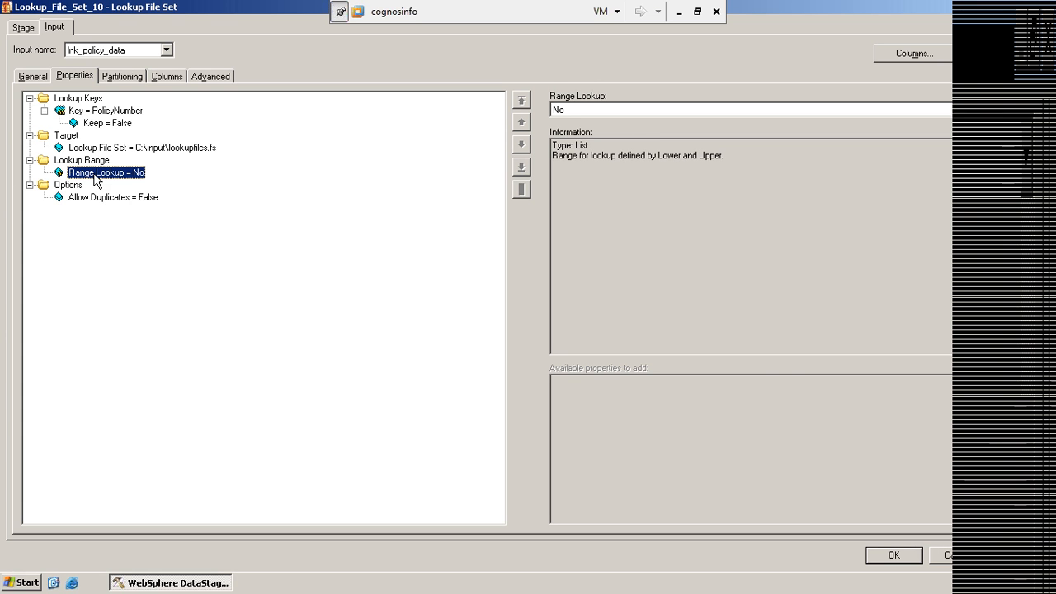
{"action": "left_click", "coordinate": [90, 198]}
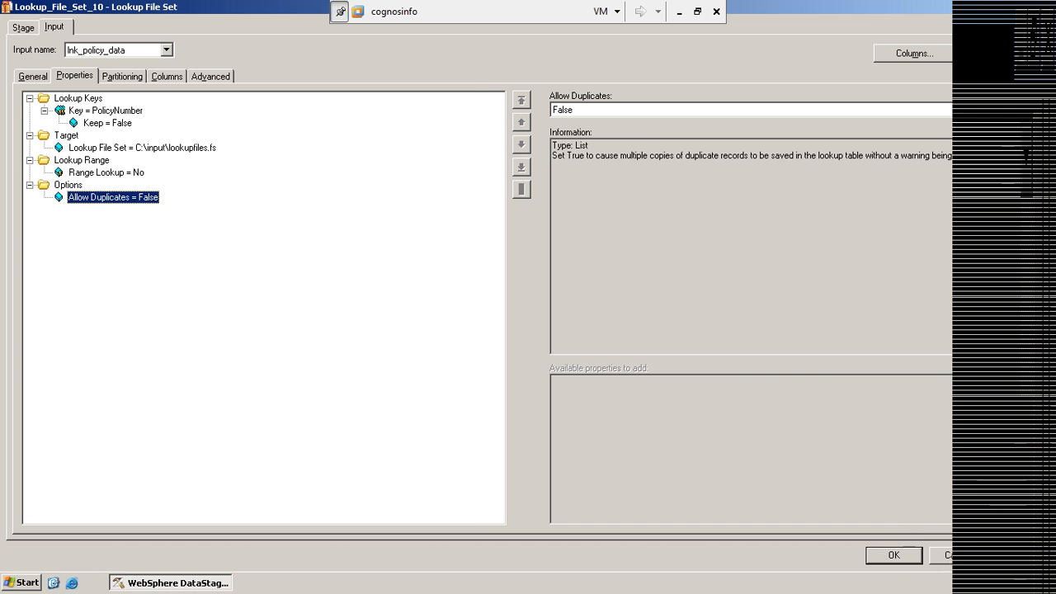
- Discard the unsaved changes to the lookupfileset_creation job, declining to save them for compilation, and reopen its saved version
{"action": "left_click", "coordinate": [949, 558]}
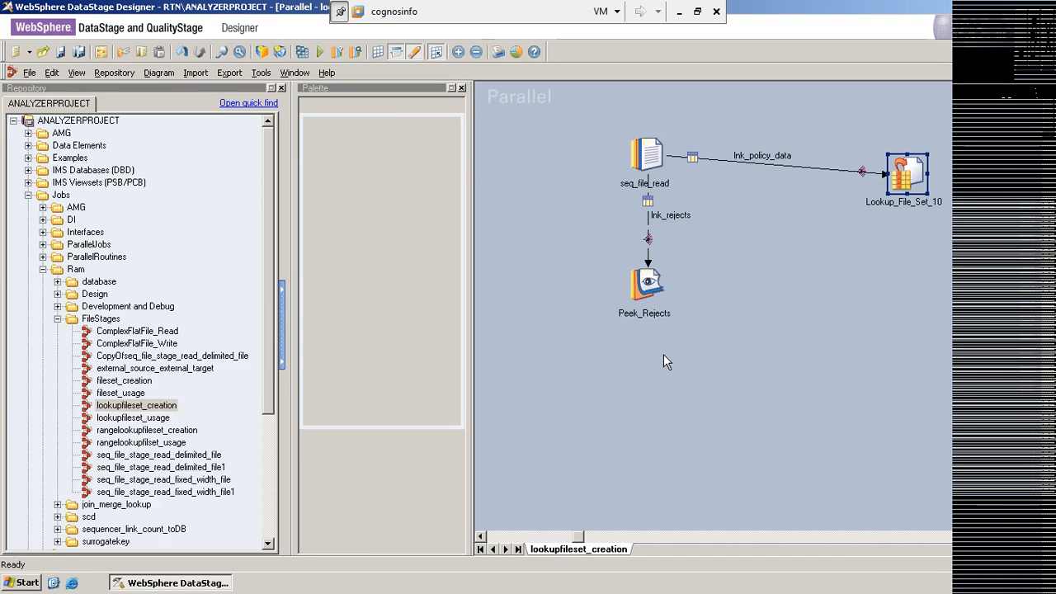
{"action": "left_click", "coordinate": [303, 53]}
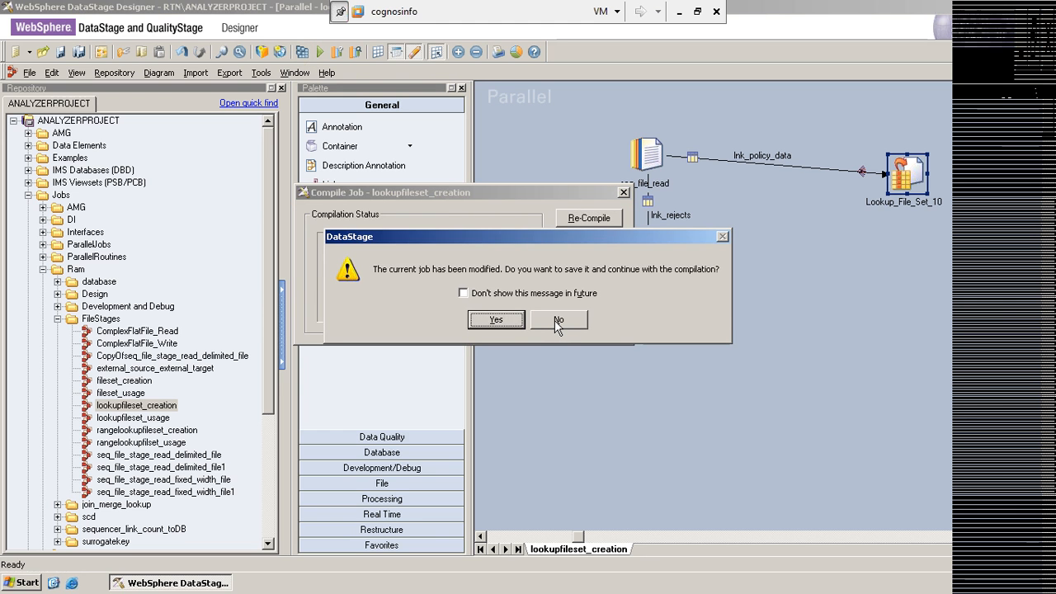
{"action": "left_click", "coordinate": [558, 320]}
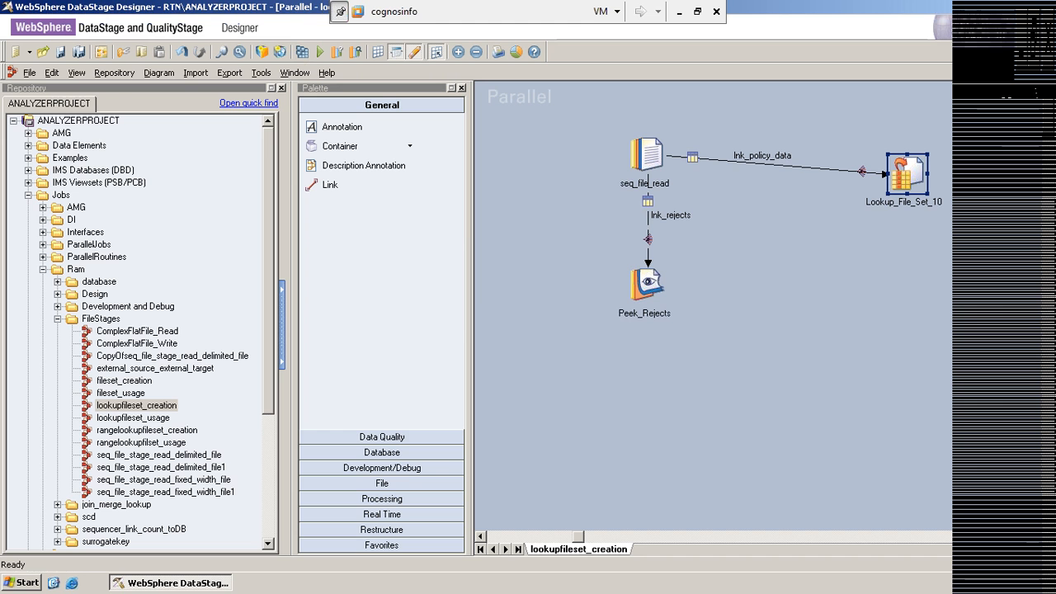
{"action": "left_click", "coordinate": [525, 314]}
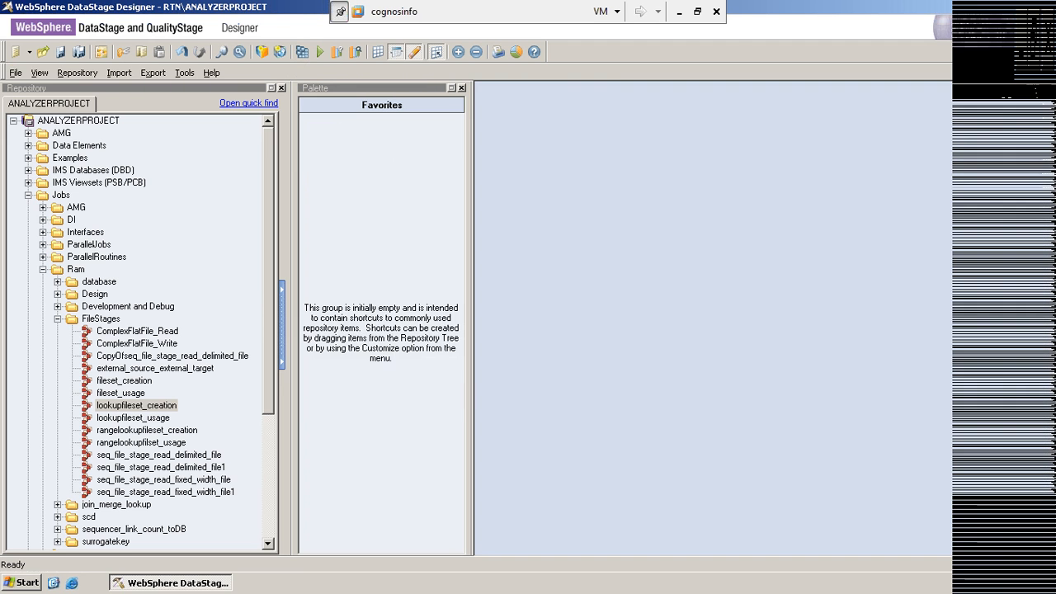
{"action": "double_click", "coordinate": [157, 405]}
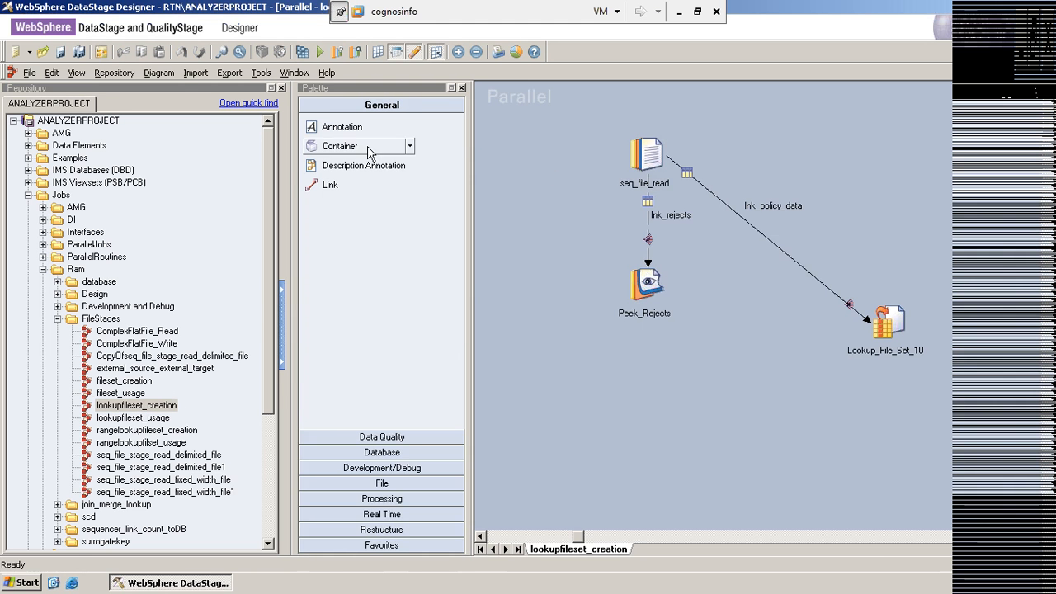
- Compile the lookupfileset_creation job, run it with no limit on warnings, and launch Director
{"action": "left_click", "coordinate": [303, 52]}
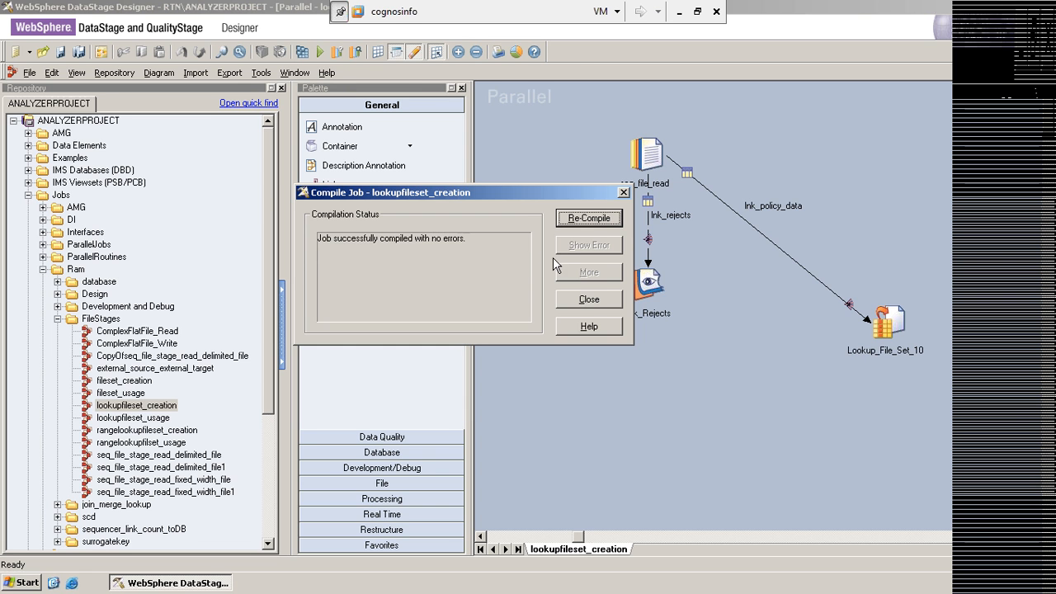
{"action": "left_click", "coordinate": [589, 299]}
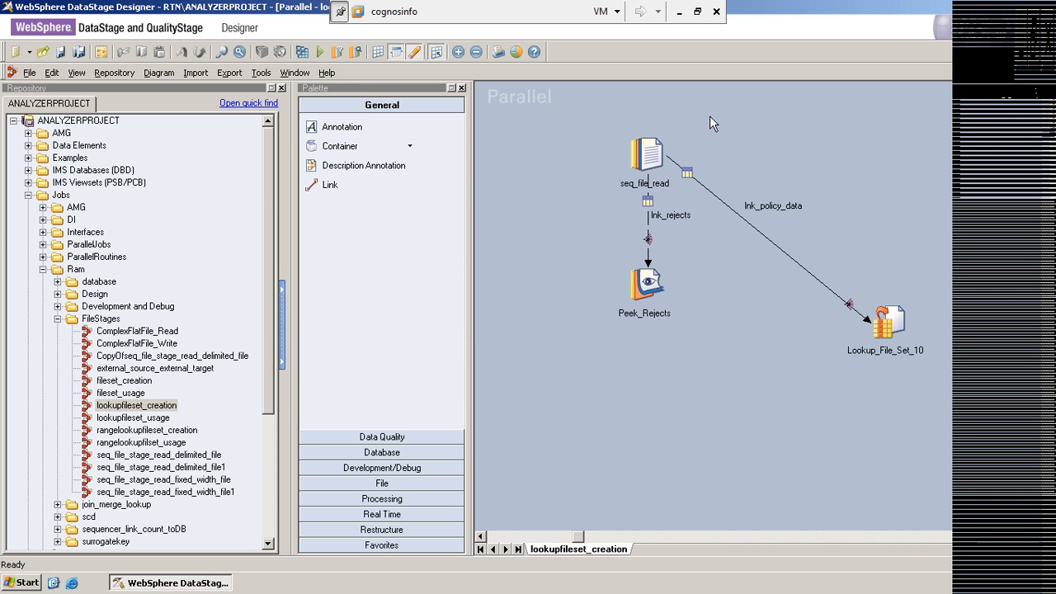
{"action": "left_click", "coordinate": [320, 53]}
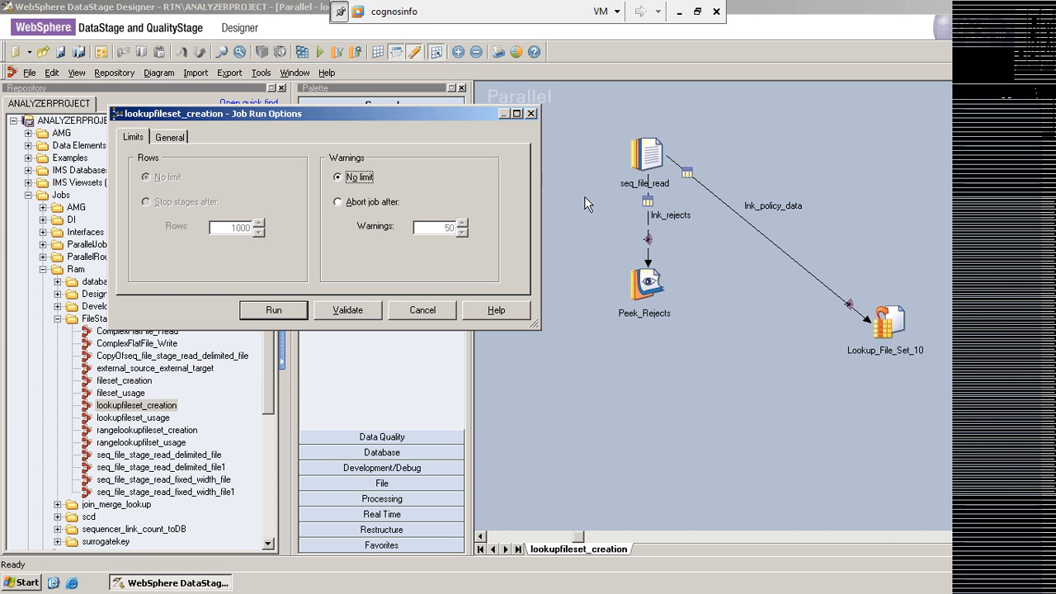
{"action": "left_click", "coordinate": [273, 309]}
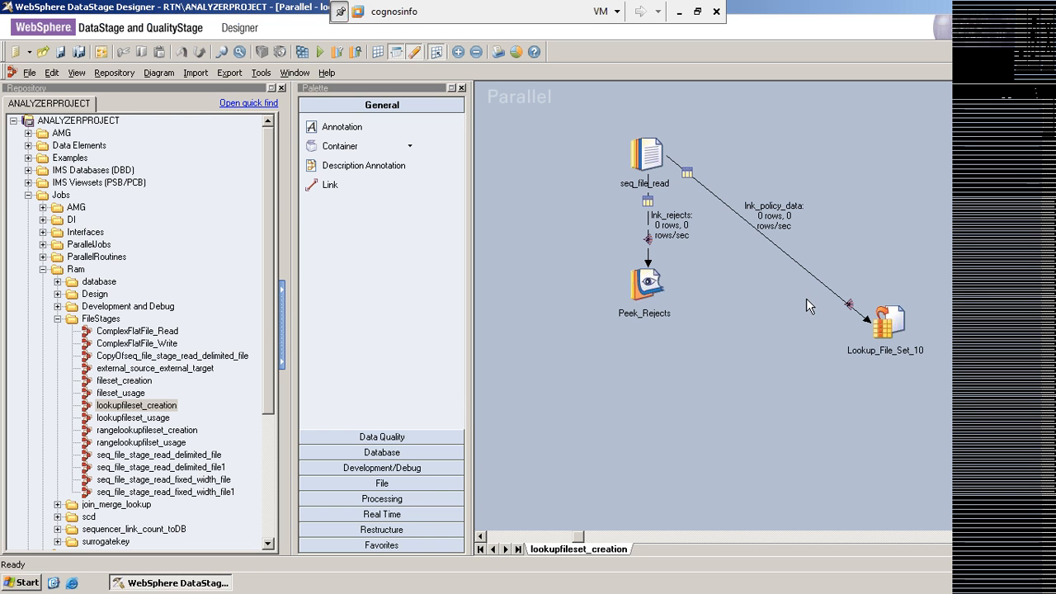
{"action": "left_click", "coordinate": [261, 73]}
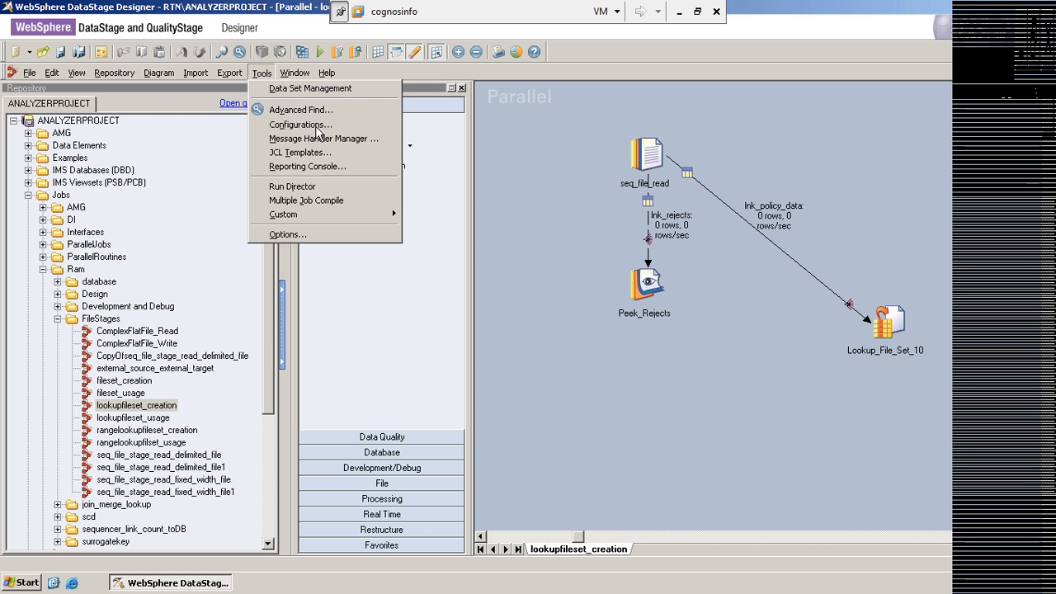
{"action": "left_click", "coordinate": [297, 187]}
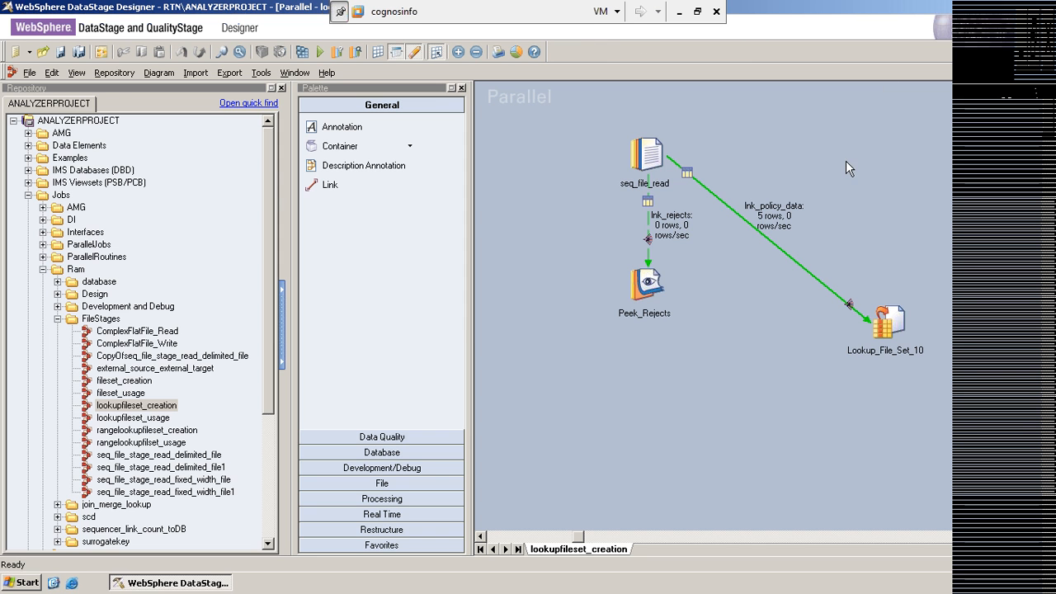
- Open the lookupfileset_usage job and the mappings of its Lookup_14 stage
{"action": "double_click", "coordinate": [128, 418]}
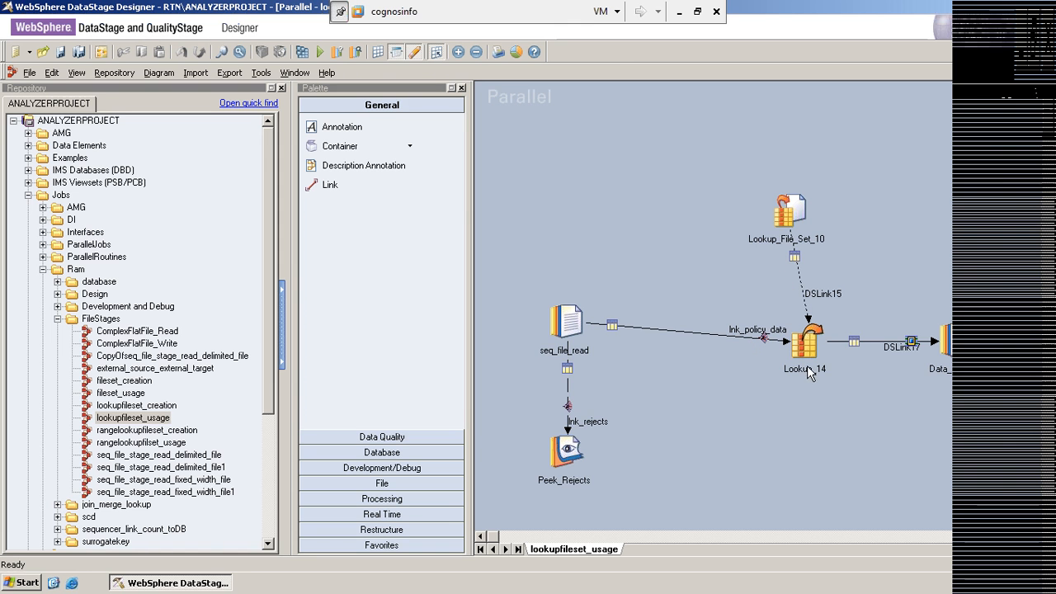
{"action": "left_click", "coordinate": [805, 350]}
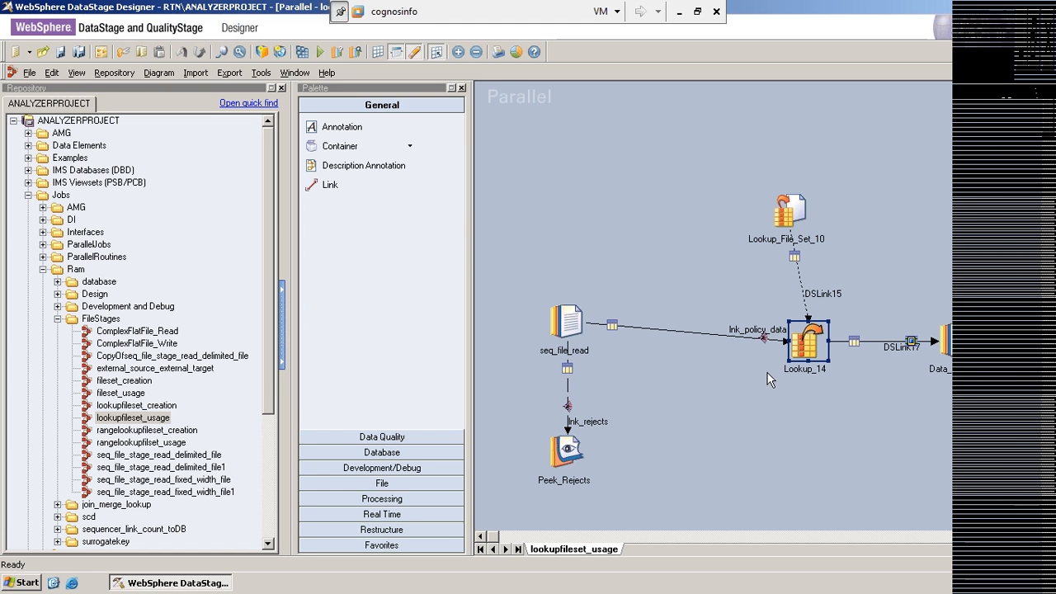
{"action": "double_click", "coordinate": [808, 341]}
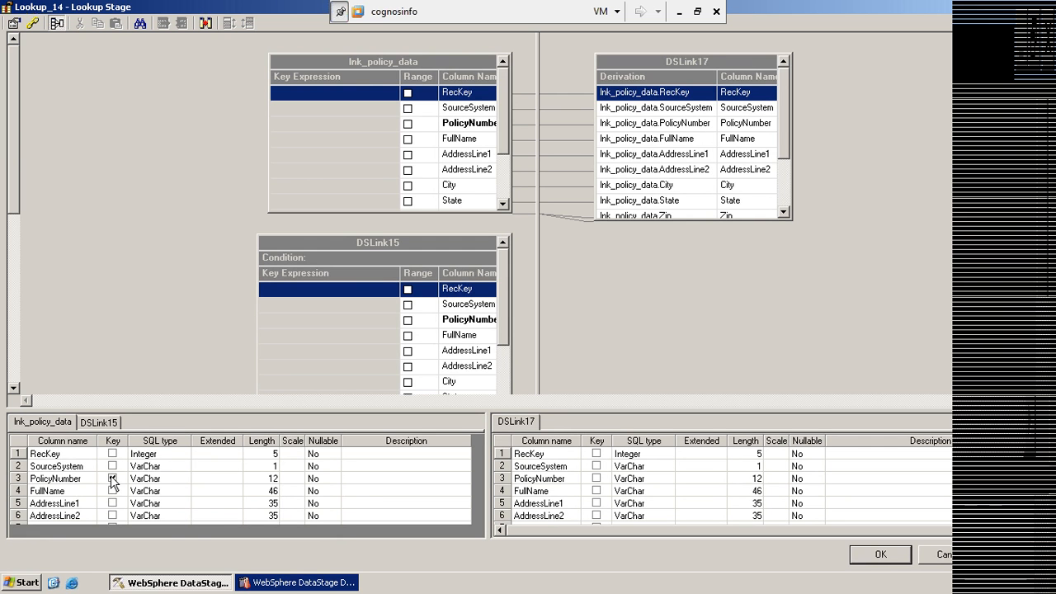
- Try marking PolicyNumber as a key in DSLink17 and linking DSLink15's PolicyNumber to lnk_policy_data, discarding the changes
{"action": "left_click", "coordinate": [596, 479]}
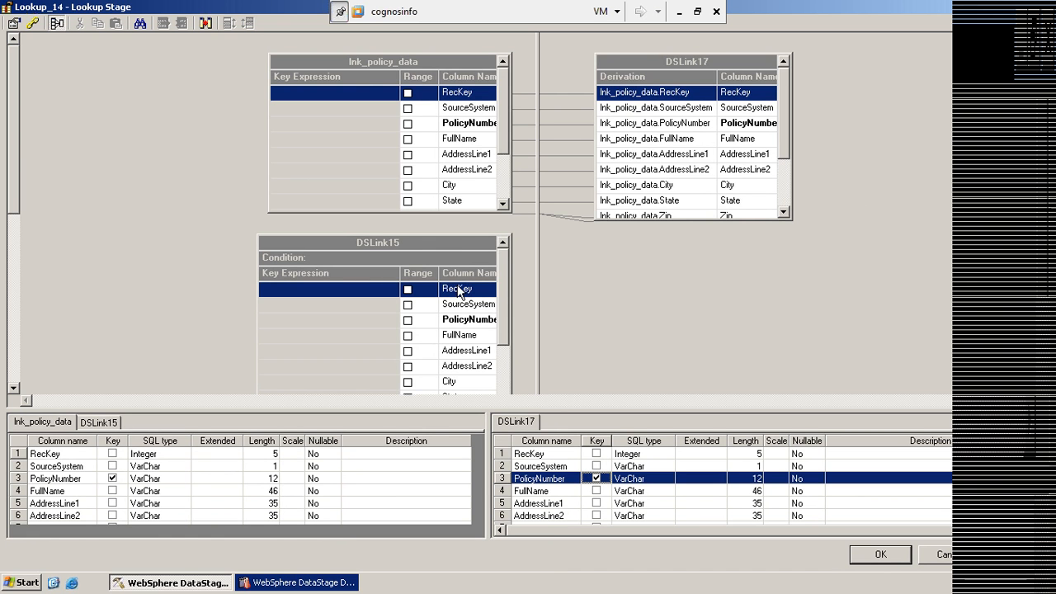
{"action": "left_click_drag", "start_coordinate": [458, 322], "coordinate": [455, 202]}
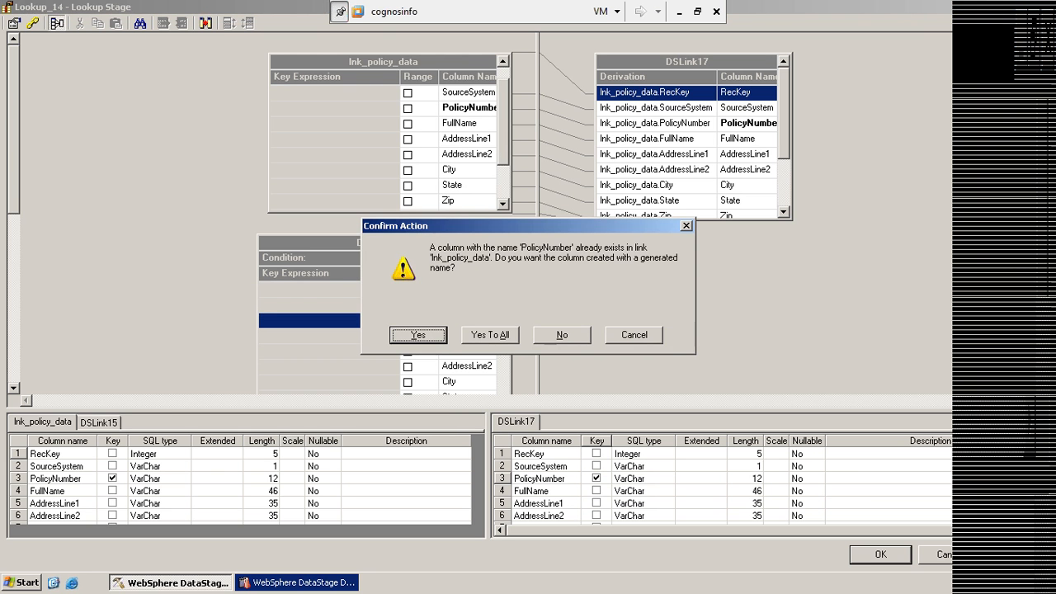
{"action": "left_click", "coordinate": [634, 335]}
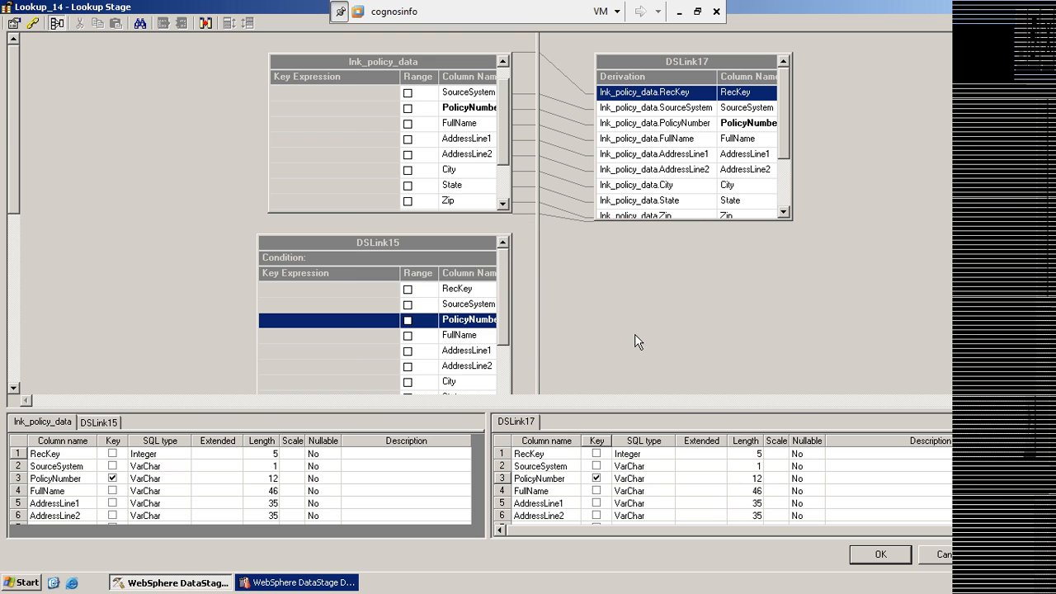
{"action": "left_click", "coordinate": [928, 555]}
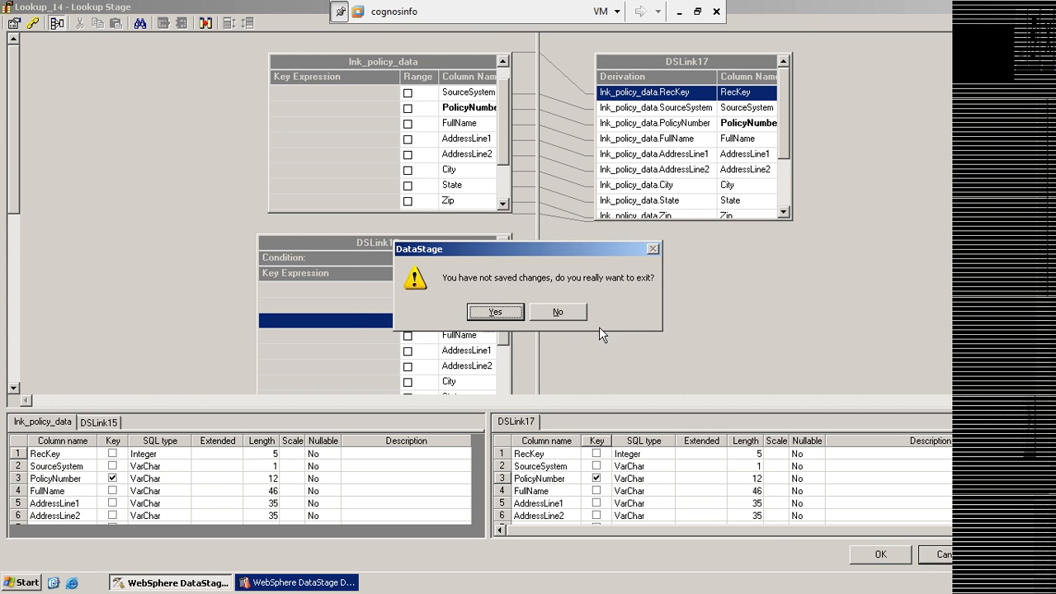
{"action": "left_click", "coordinate": [500, 311]}
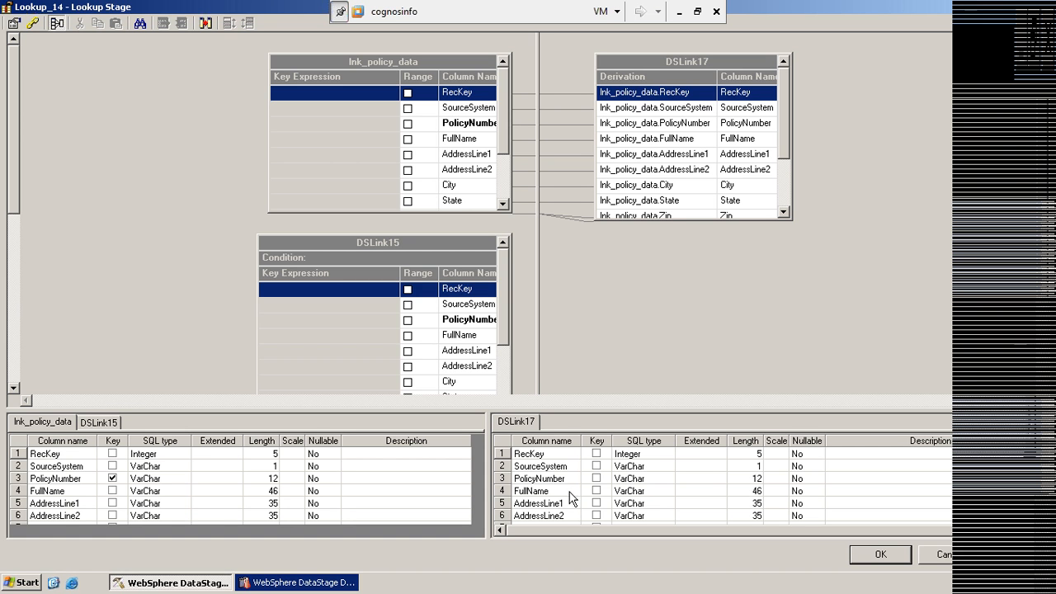
- Mark DSLink17's PolicyNumber as a key, select DSLink15's PolicyNumber, and clear the DSLink17 key mark again
{"action": "left_click", "coordinate": [595, 480]}
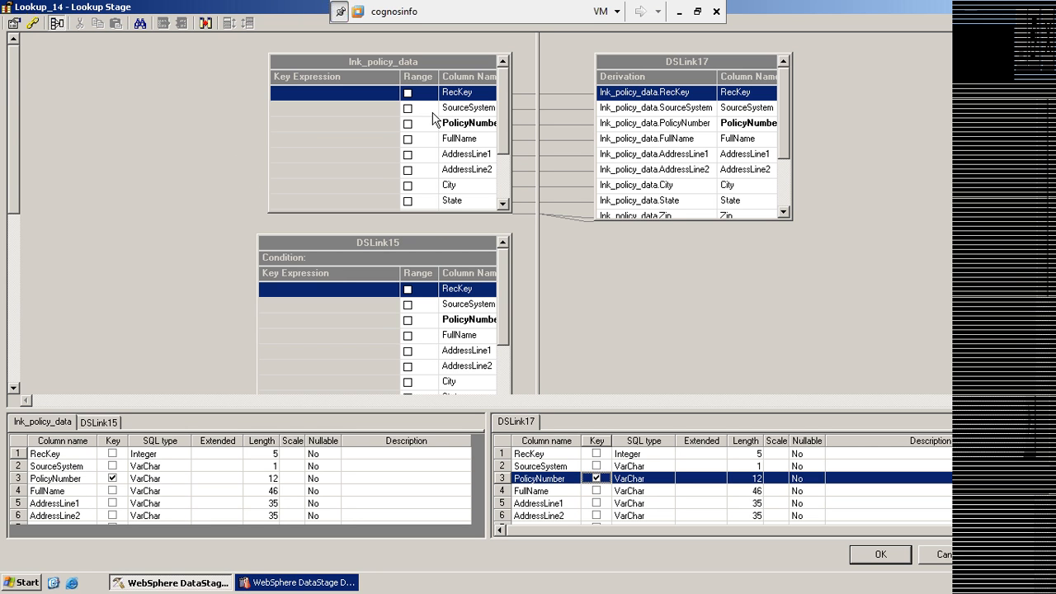
{"action": "left_click", "coordinate": [463, 320]}
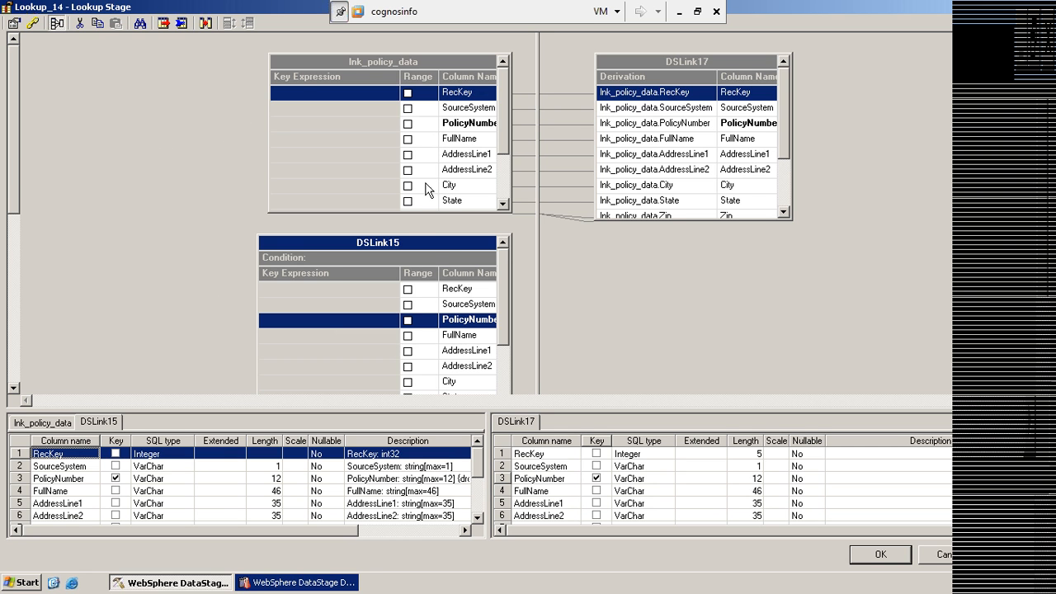
{"action": "left_click", "coordinate": [595, 482]}
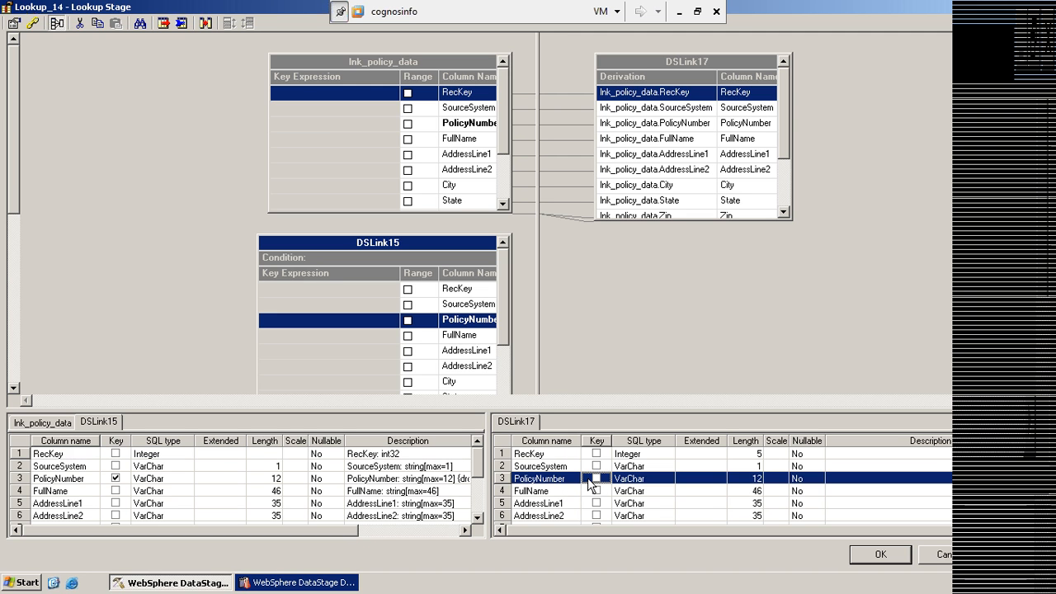
- Compare the lnk_policy_data and DSLink15 column definitions in Lookup_14, leaving the stage without saving
{"action": "left_click", "coordinate": [48, 422]}
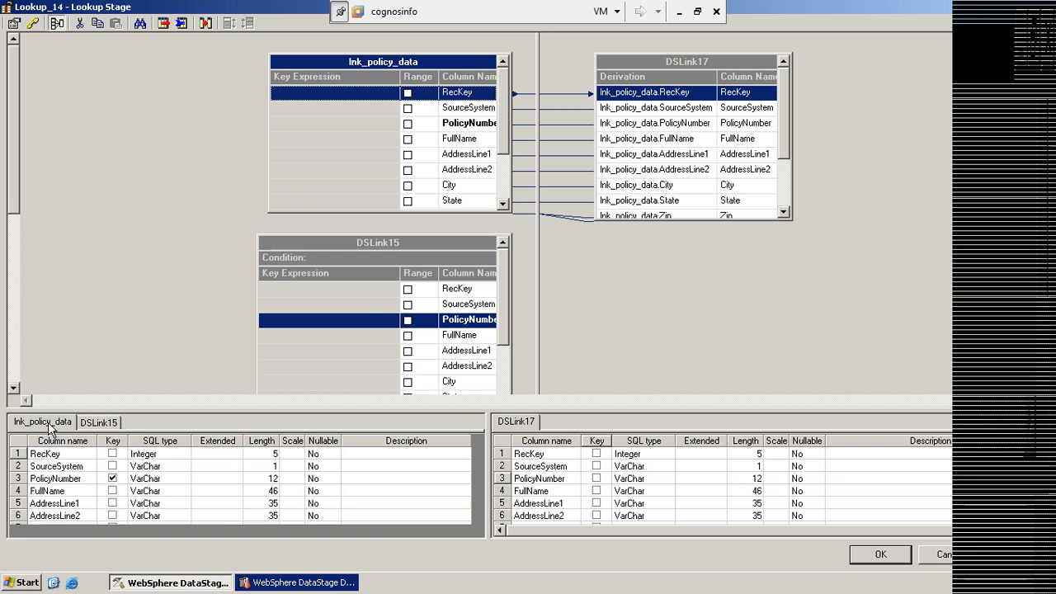
{"action": "left_click", "coordinate": [99, 422]}
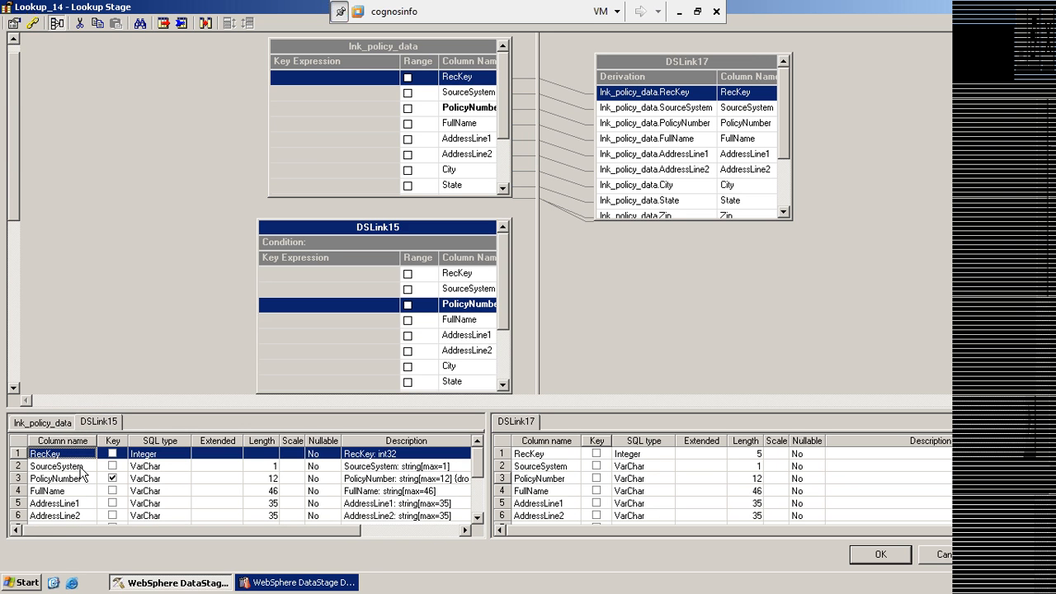
{"action": "left_click", "coordinate": [50, 423]}
{"action": "left_click", "coordinate": [99, 423]}
{"action": "left_click", "coordinate": [941, 555]}
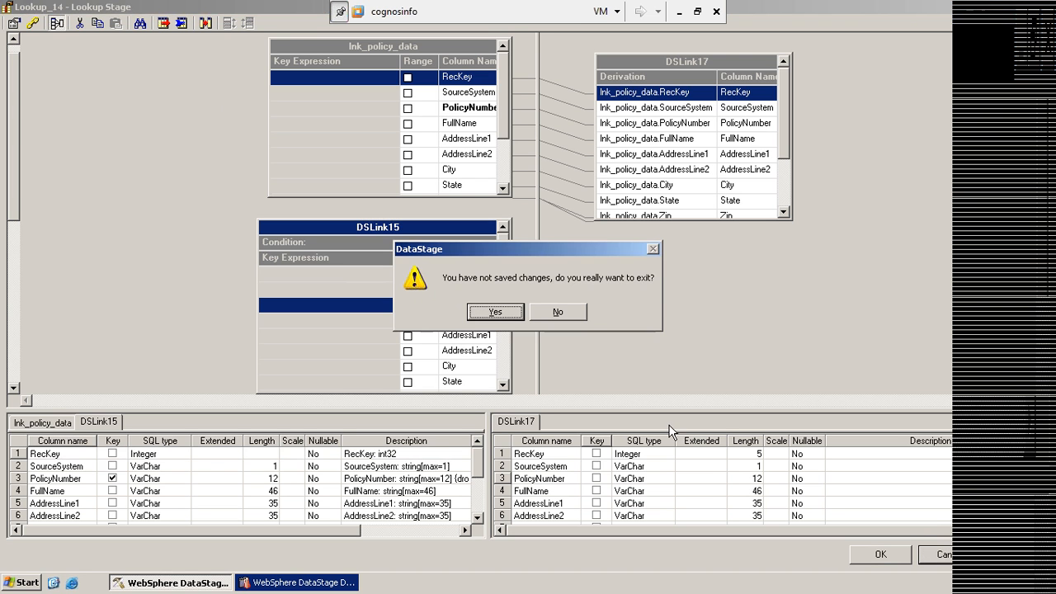
{"action": "left_click", "coordinate": [496, 314]}
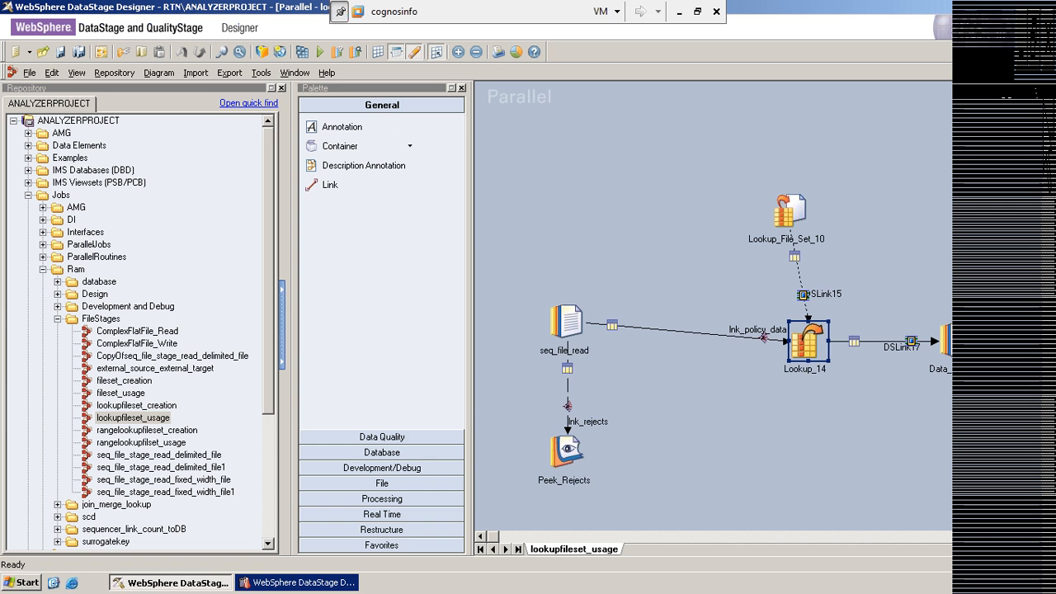
- Close and reopen the lookupfileset_usage job, and compile it
{"action": "left_click", "coordinate": [1047, 72]}
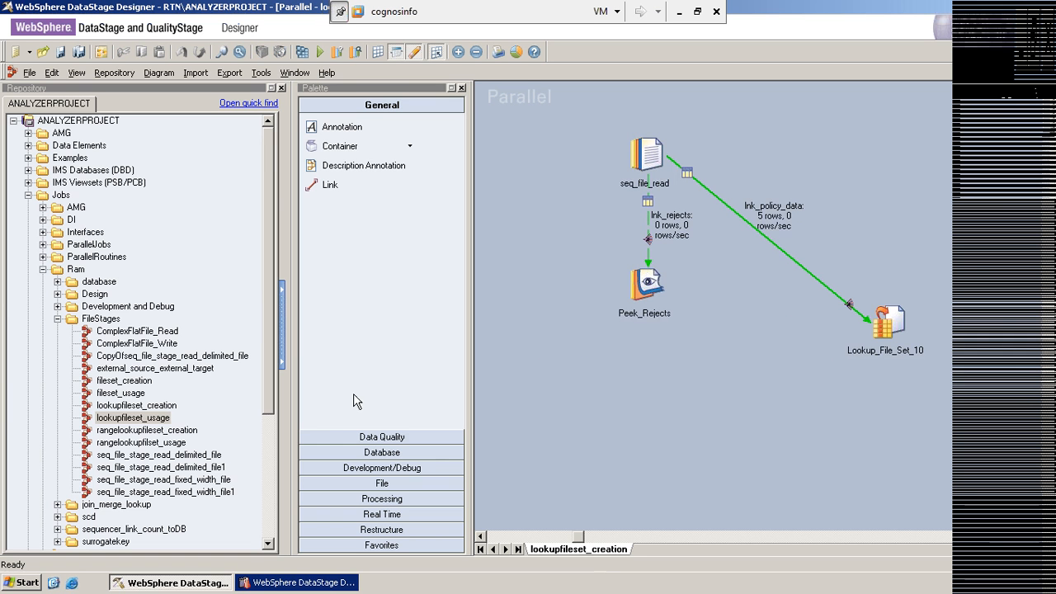
{"action": "double_click", "coordinate": [165, 418]}
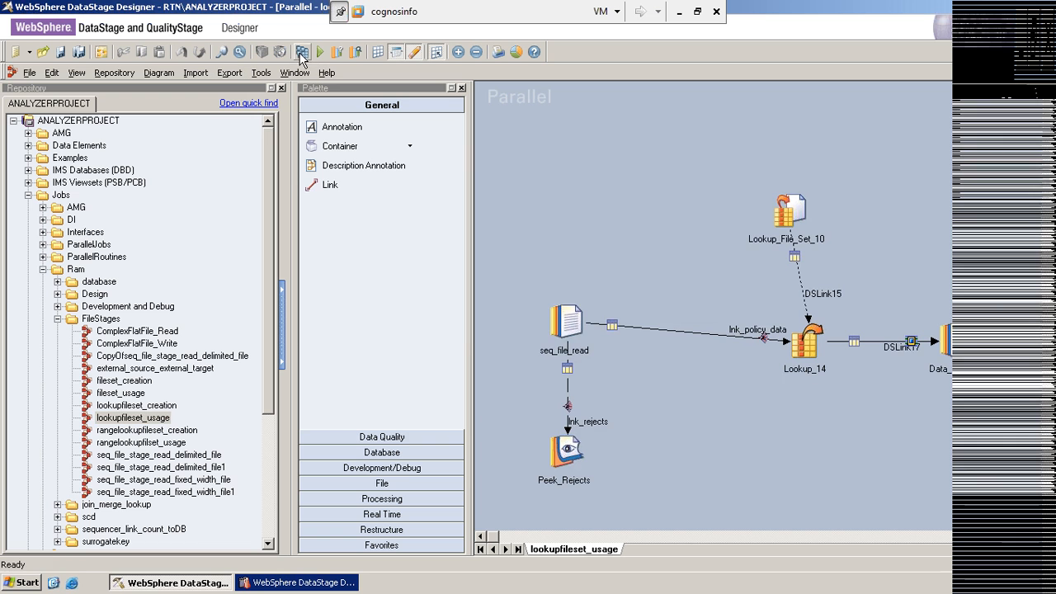
{"action": "left_click", "coordinate": [301, 52]}
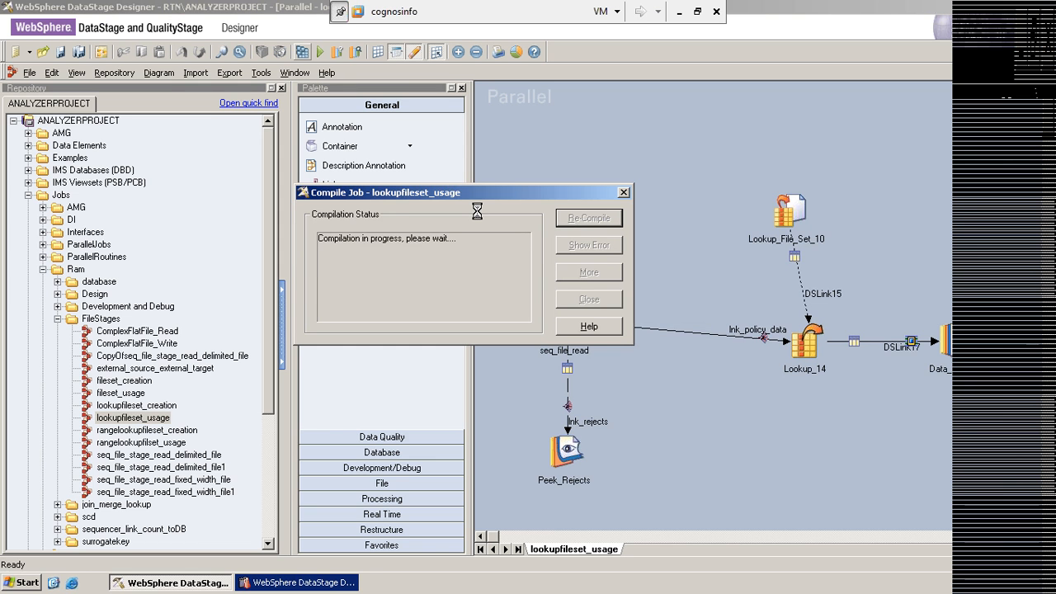
{"action": "left_click", "coordinate": [585, 299]}
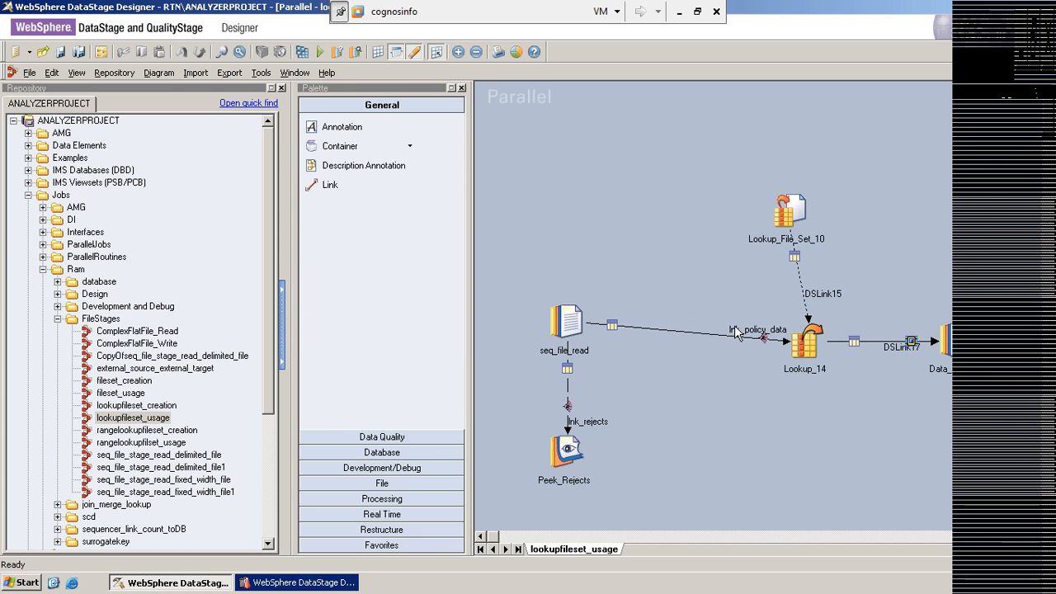
- Examine the full DSLink15 and DSLink17 column lists in the Lookup_14 stage, leaving it without changes
{"action": "double_click", "coordinate": [805, 343]}
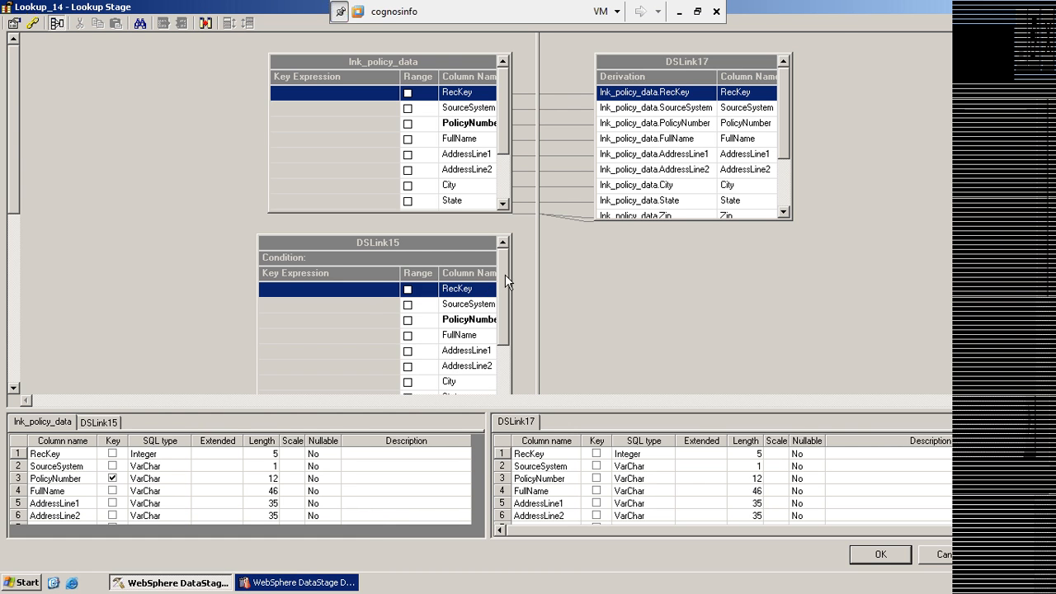
{"action": "left_click_drag", "start_coordinate": [505, 300], "coordinate": [505, 335]}
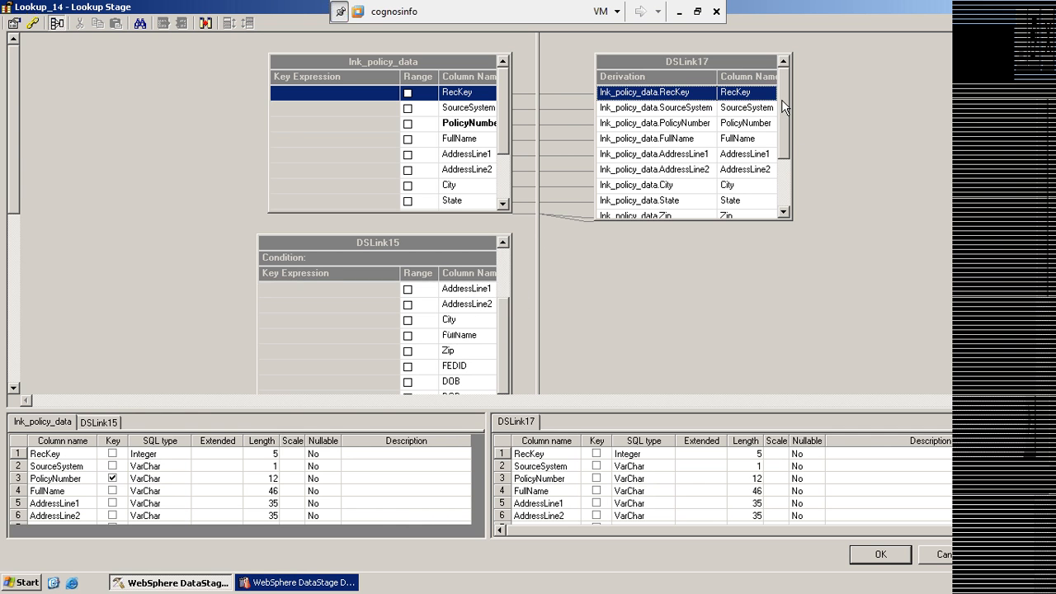
{"action": "left_click_drag", "start_coordinate": [784, 108], "coordinate": [785, 197]}
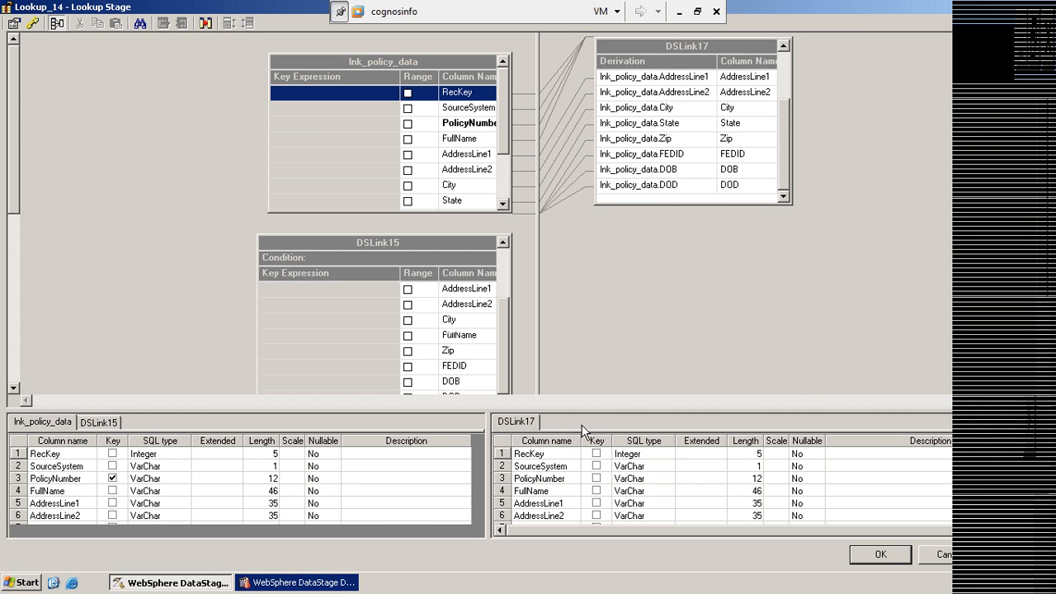
{"action": "left_click", "coordinate": [944, 556]}
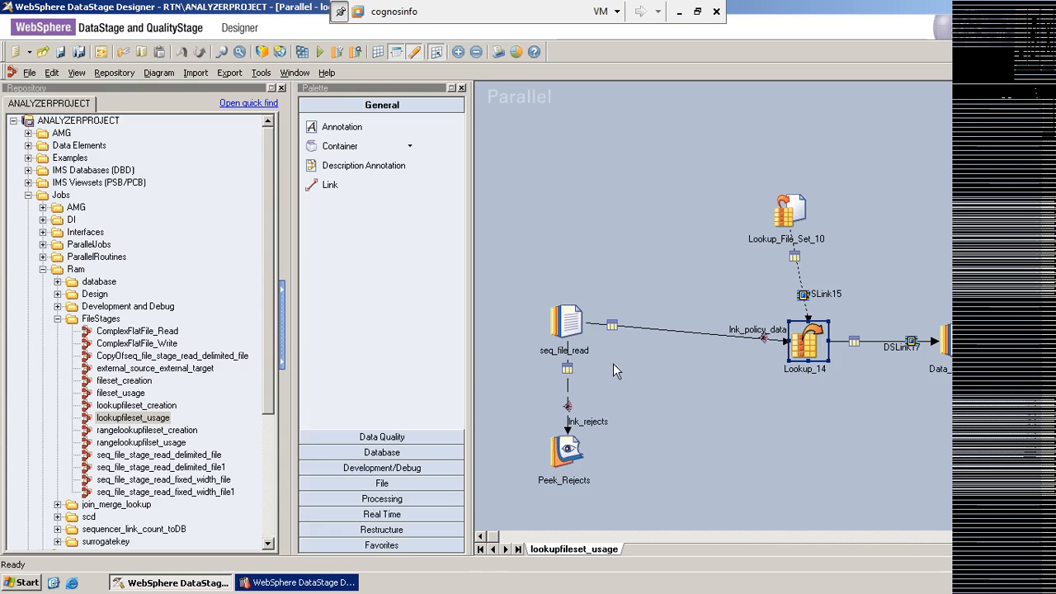
- Map DSLink15's City column to the DSLink17 output in Lookup_14, accept a generated column name, and save the stage
{"action": "double_click", "coordinate": [798, 332]}
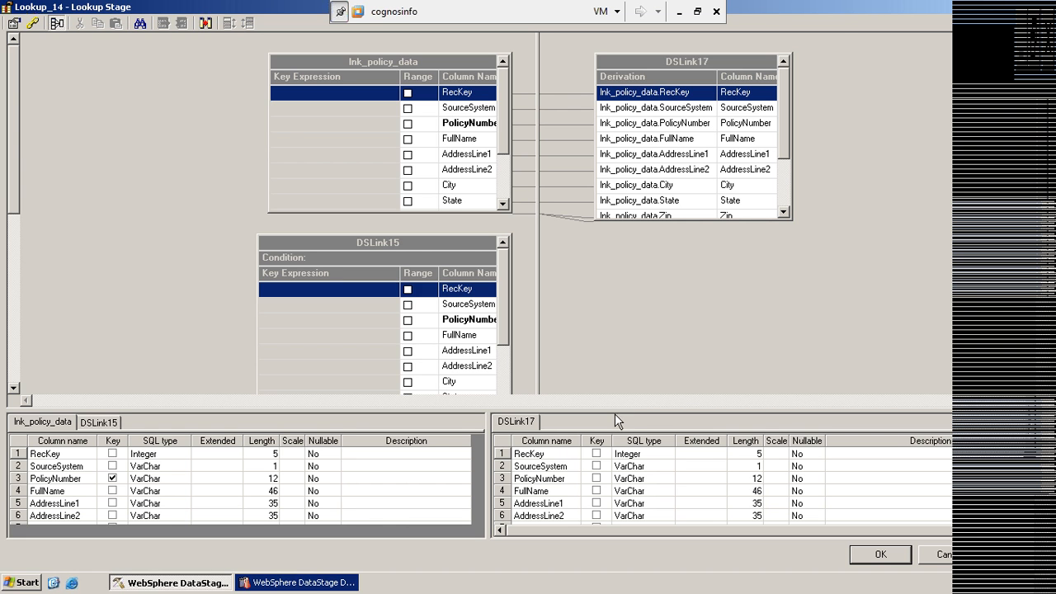
{"action": "scroll", "coordinate": [507, 329], "scroll_direction": "down", "scroll_amount": 2}
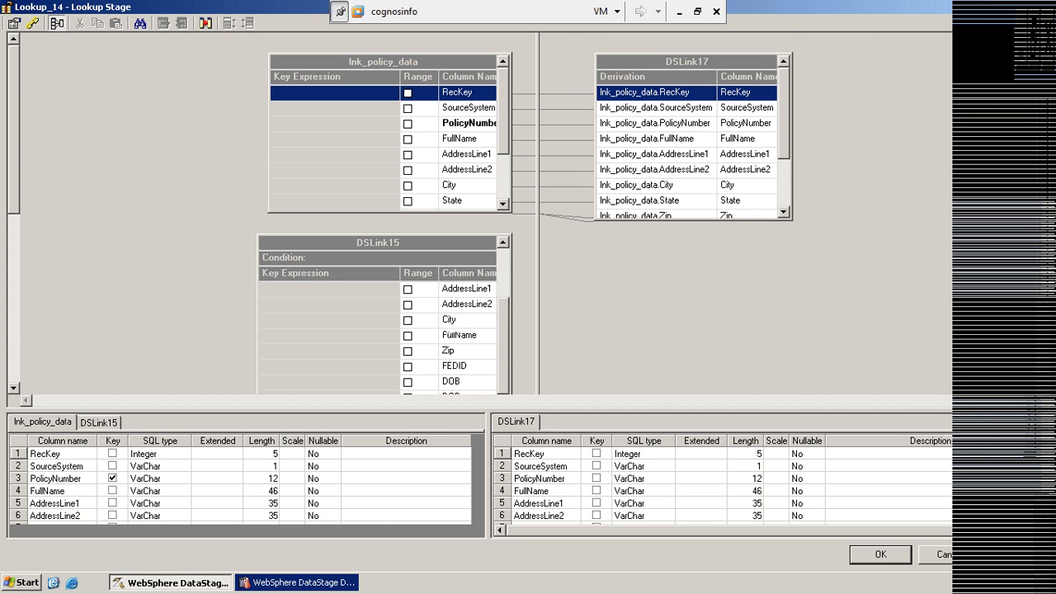
{"action": "scroll", "coordinate": [830, 116], "scroll_direction": "down", "scroll_amount": 3}
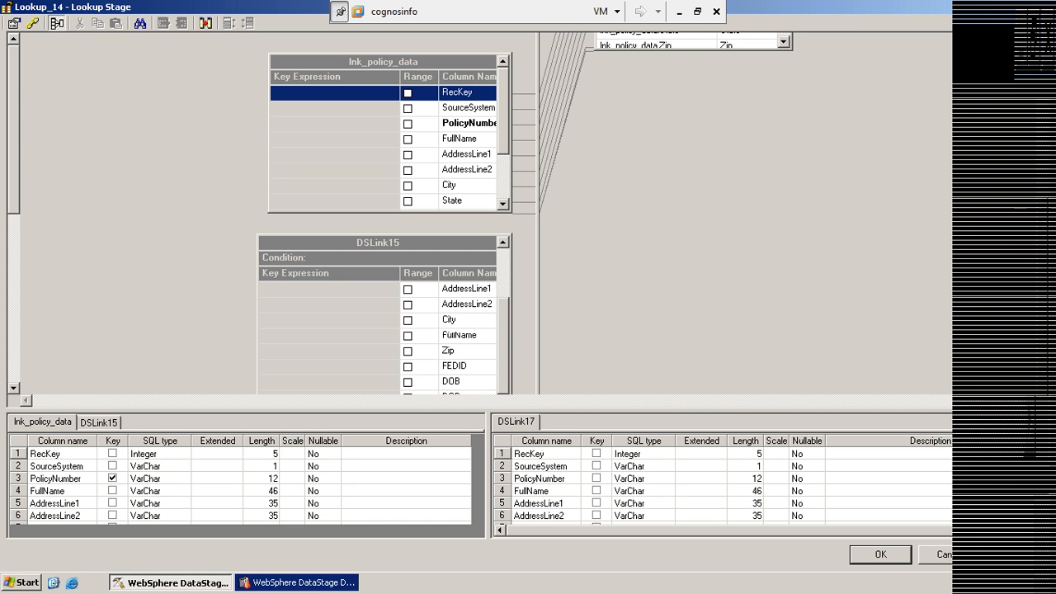
{"action": "scroll", "coordinate": [746, 165], "scroll_direction": "up", "scroll_amount": 3}
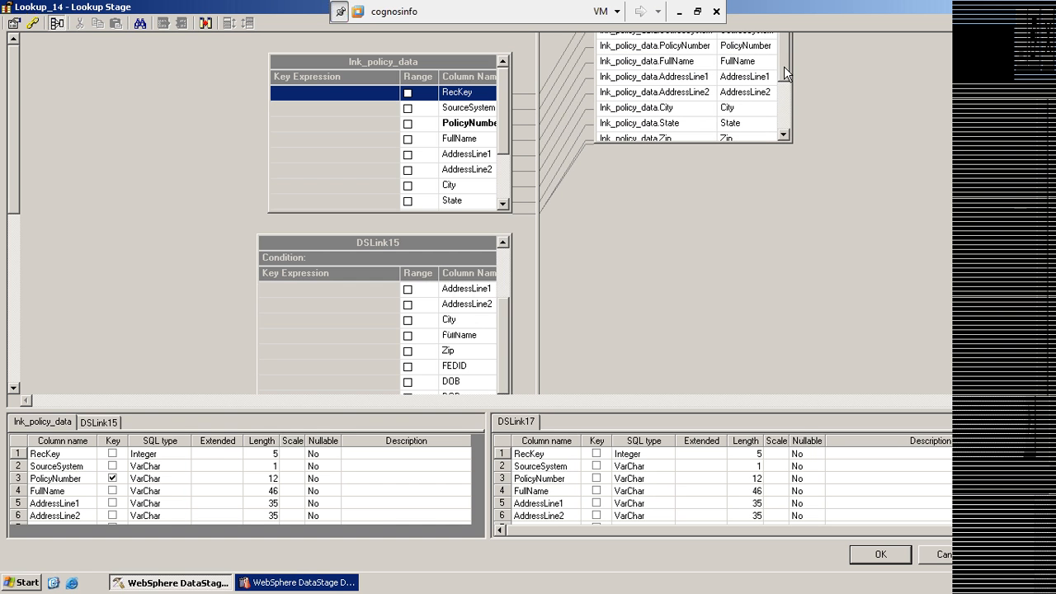
{"action": "scroll", "coordinate": [784, 67], "scroll_direction": "down", "scroll_amount": 2}
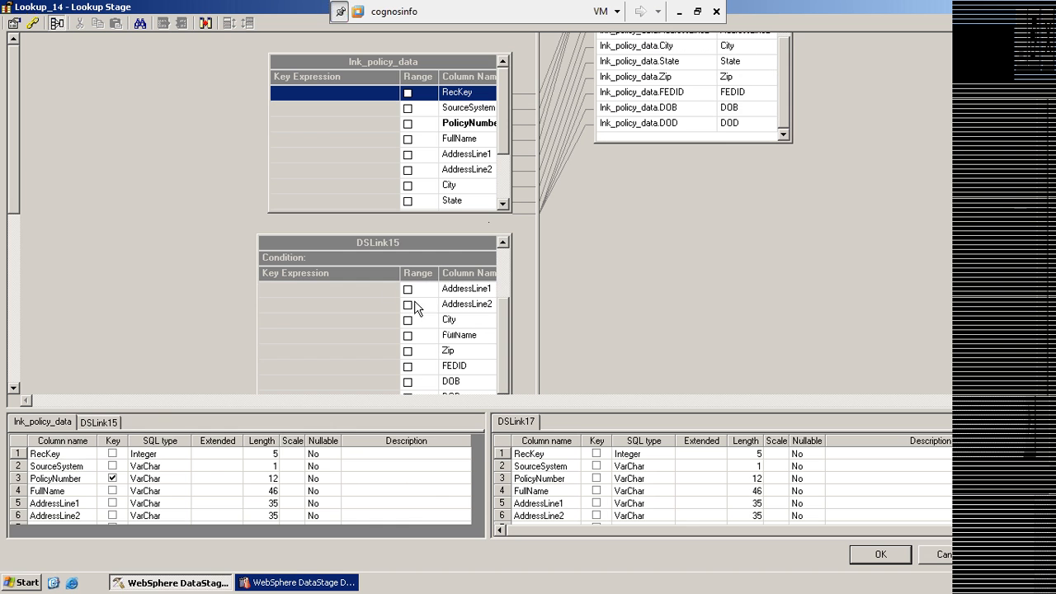
{"action": "left_click", "coordinate": [453, 319]}
{"action": "left_click_drag", "start_coordinate": [459, 321], "coordinate": [676, 133]}
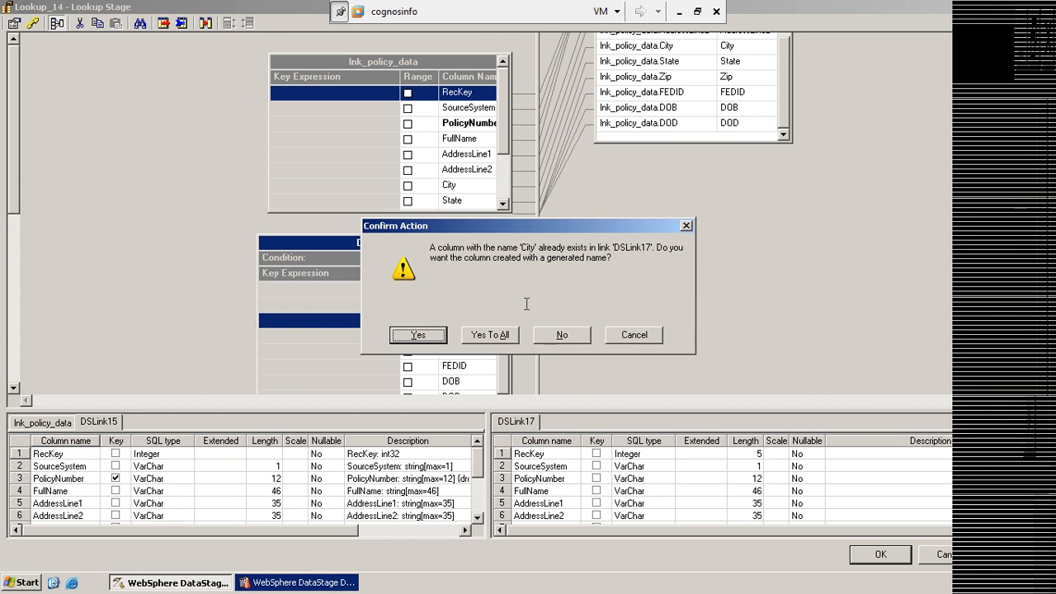
{"action": "left_click", "coordinate": [405, 334]}
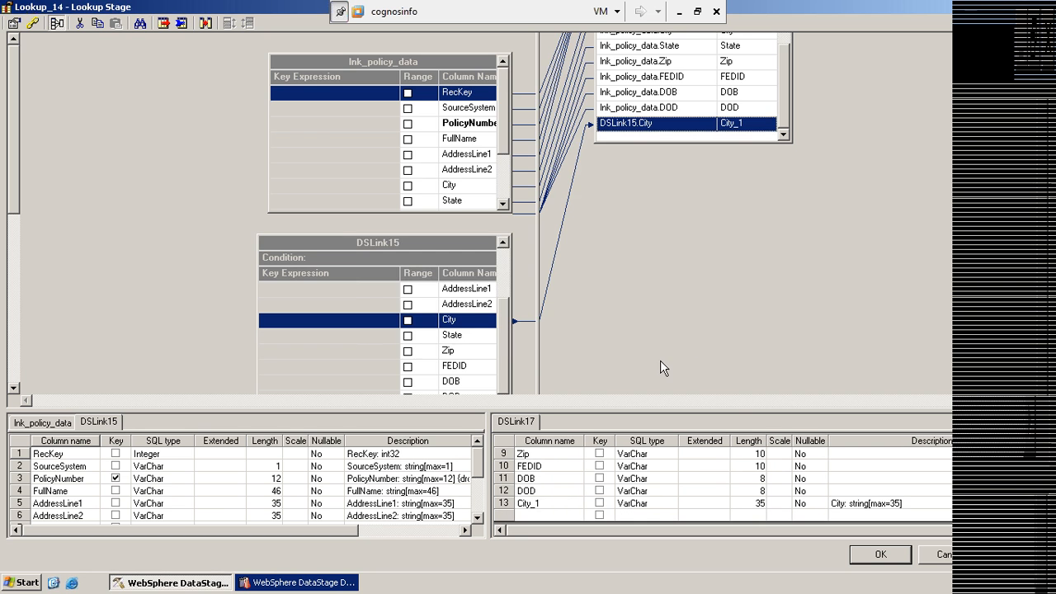
{"action": "left_click", "coordinate": [885, 554]}
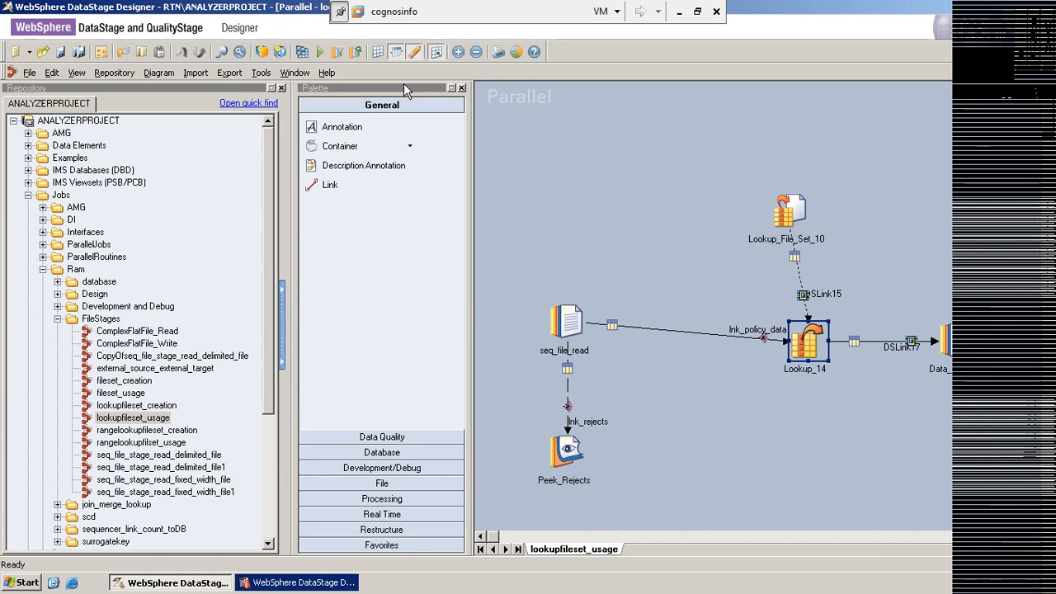
- Save and compile the modified lookupfileset_usage job, and run it with no warning limit
{"action": "left_click", "coordinate": [302, 52]}
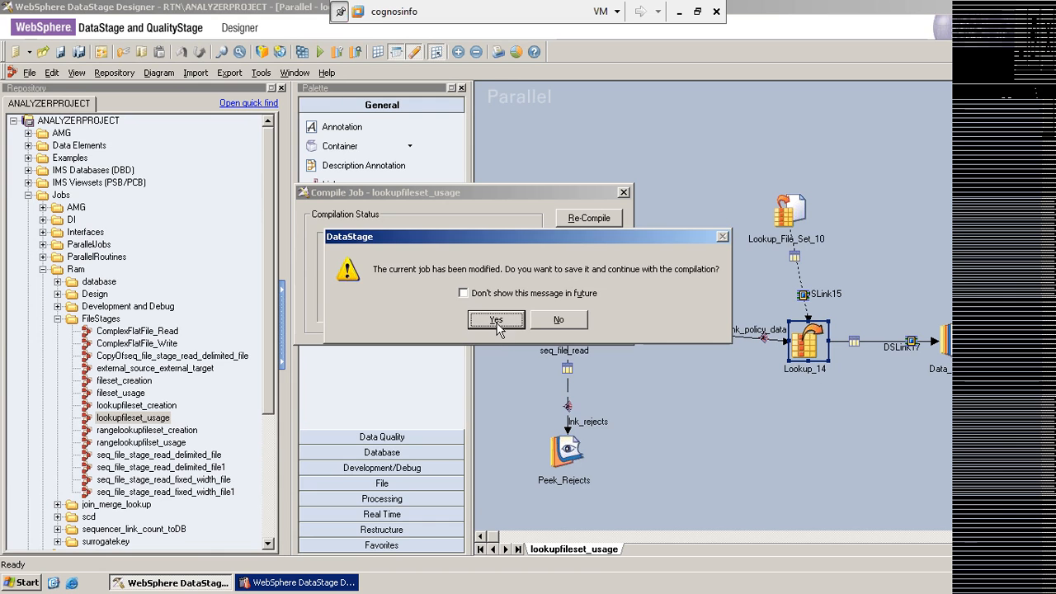
{"action": "left_click", "coordinate": [497, 321]}
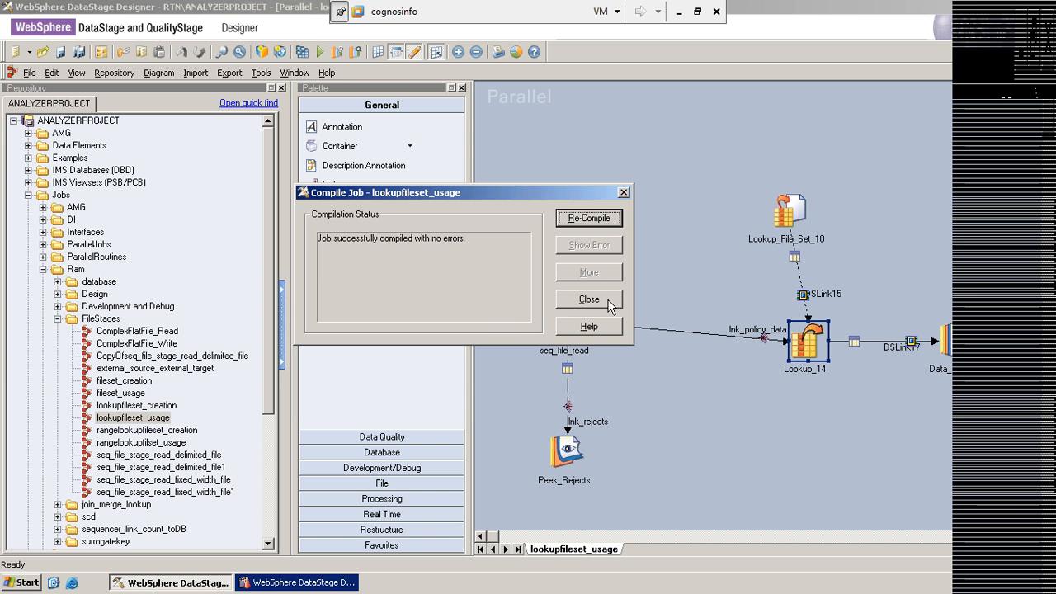
{"action": "left_click", "coordinate": [604, 298]}
{"action": "left_click", "coordinate": [321, 51]}
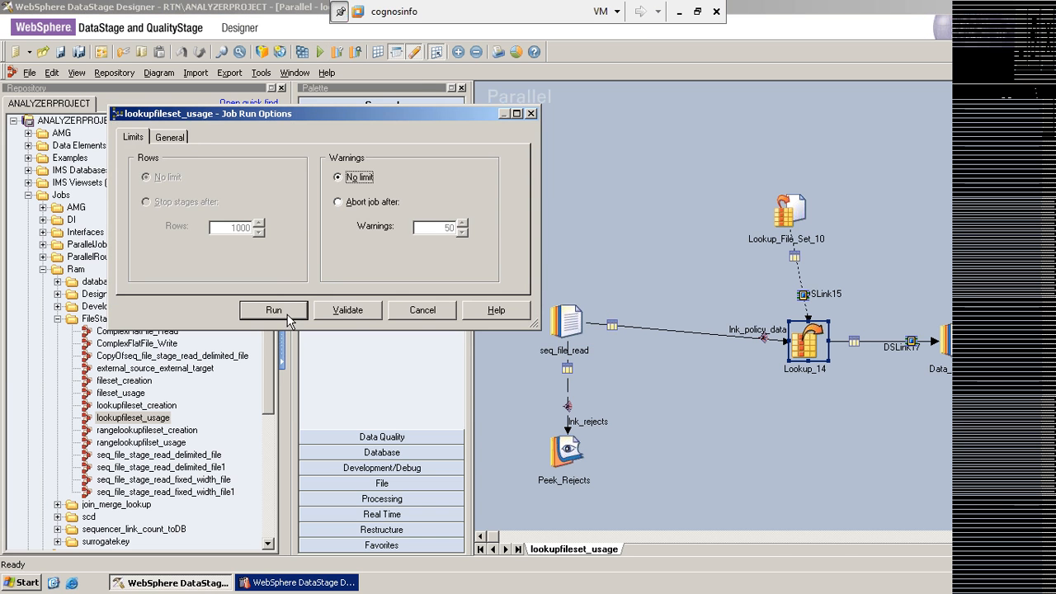
{"action": "left_click", "coordinate": [275, 309]}
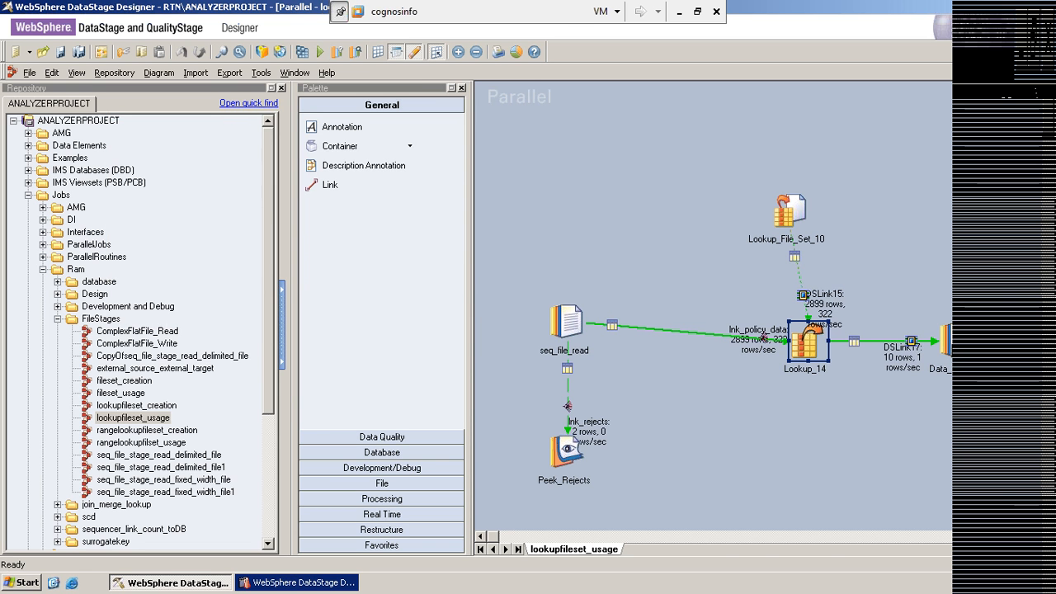
- View the output data set's DSLink17 data, displaying 10 rows, and compare the City and City_1 columns
{"action": "right_click", "coordinate": [891, 340]}
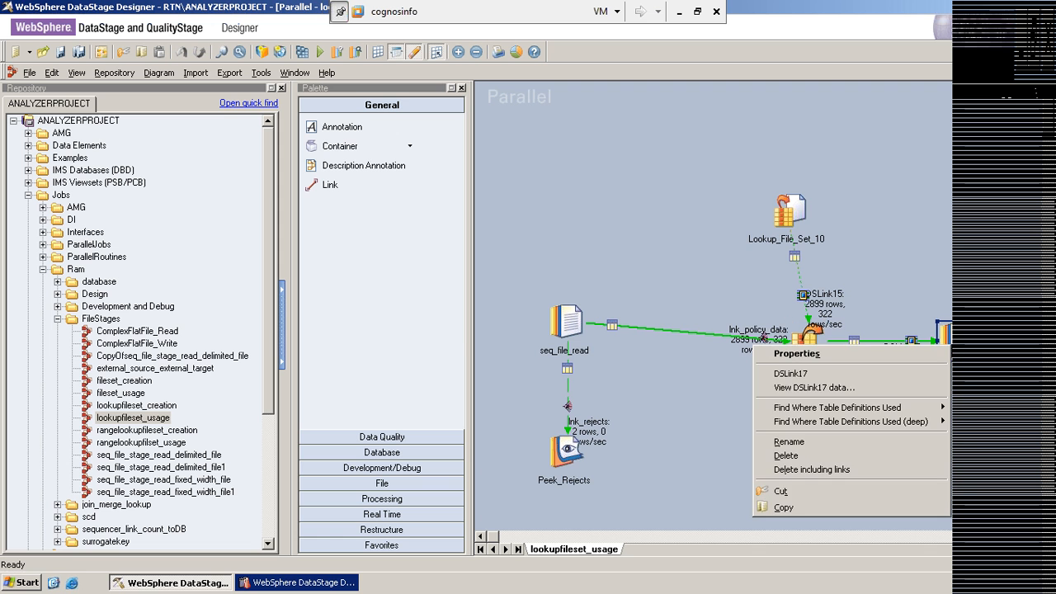
{"action": "left_click", "coordinate": [864, 388]}
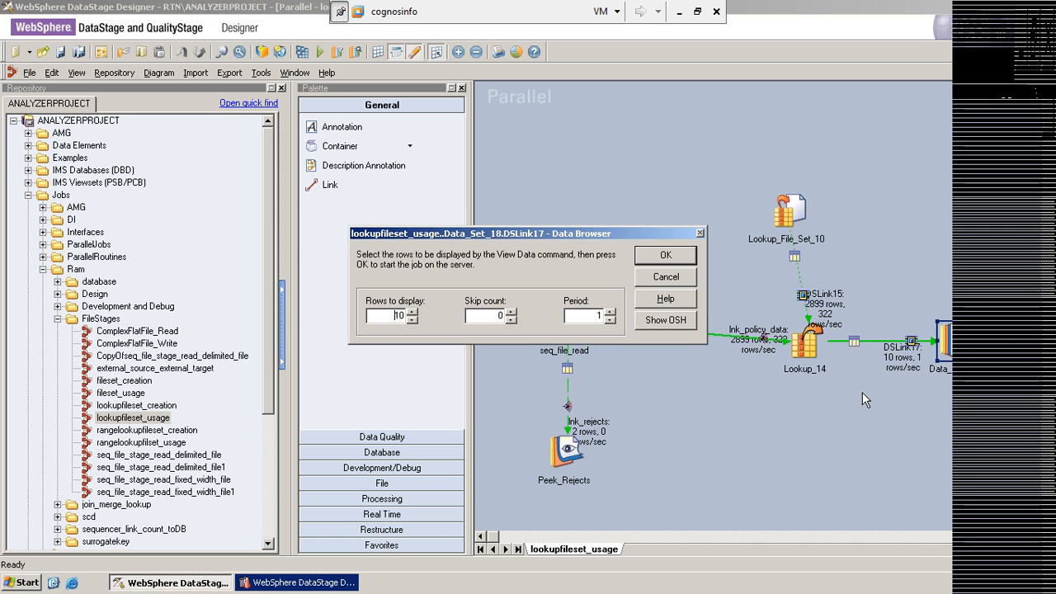
{"action": "left_click", "coordinate": [656, 257]}
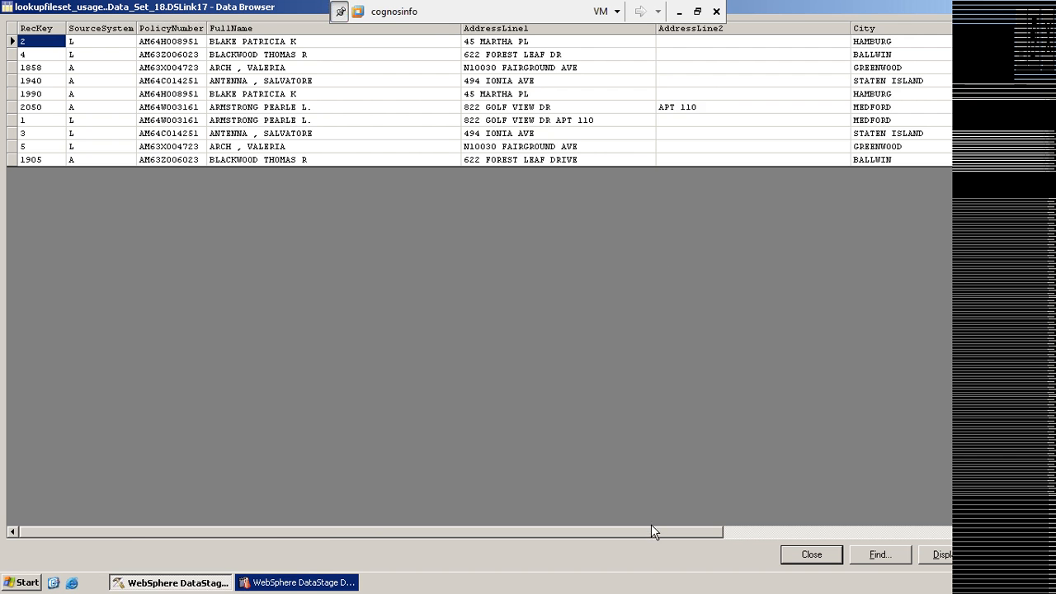
{"action": "left_click_drag", "start_coordinate": [649, 528], "coordinate": [957, 533]}
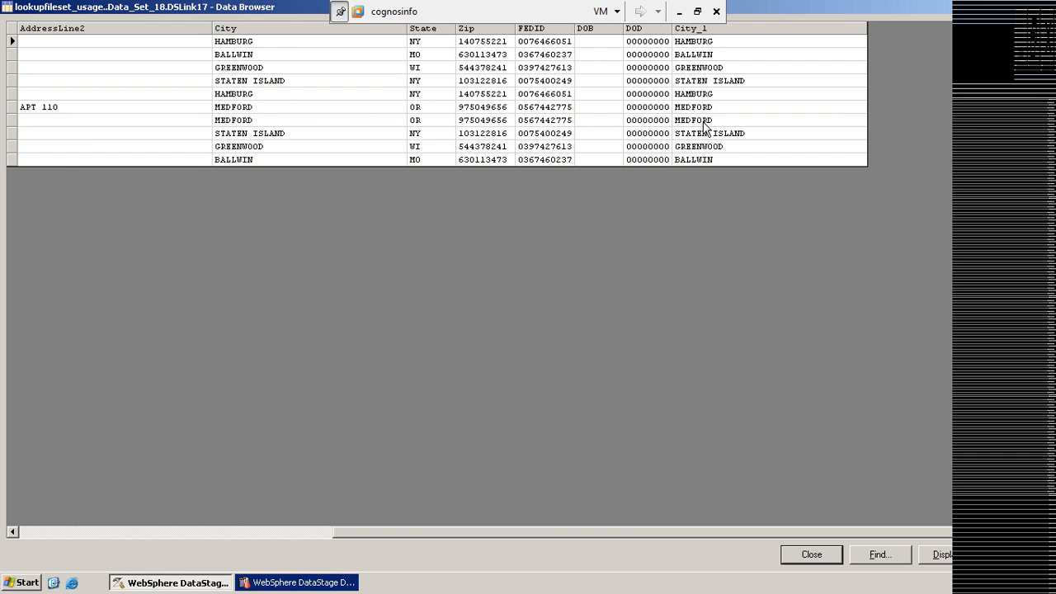
{"action": "left_click", "coordinate": [802, 556]}
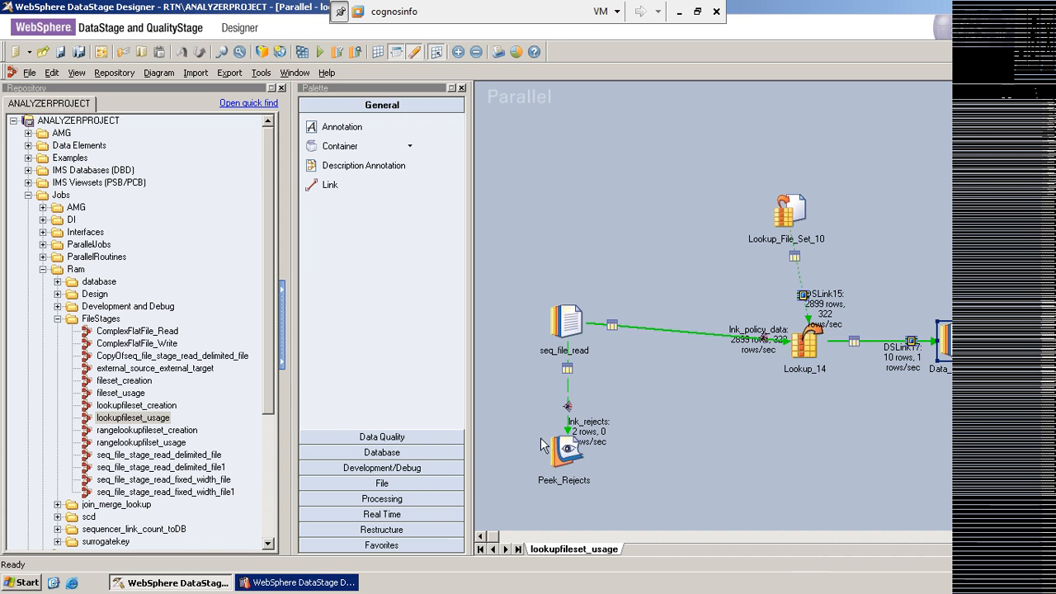
- Open the rangelookupfileset_creation job and review Lookup_File_Set_10's lookup key, Range Lookup and Lower Bound properties, adding an empty key
{"action": "double_click", "coordinate": [152, 430]}
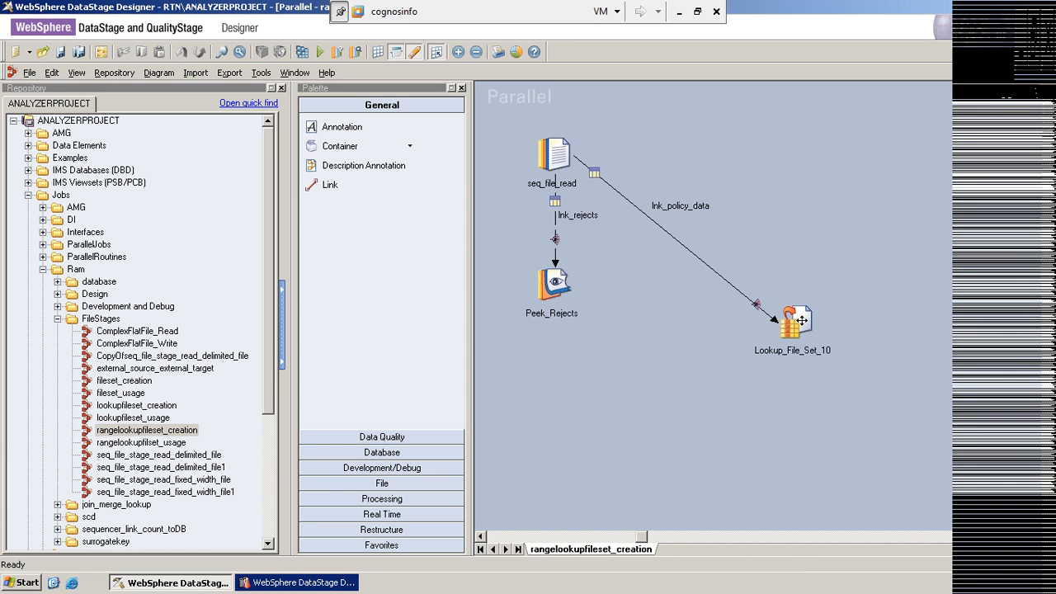
{"action": "double_click", "coordinate": [802, 321]}
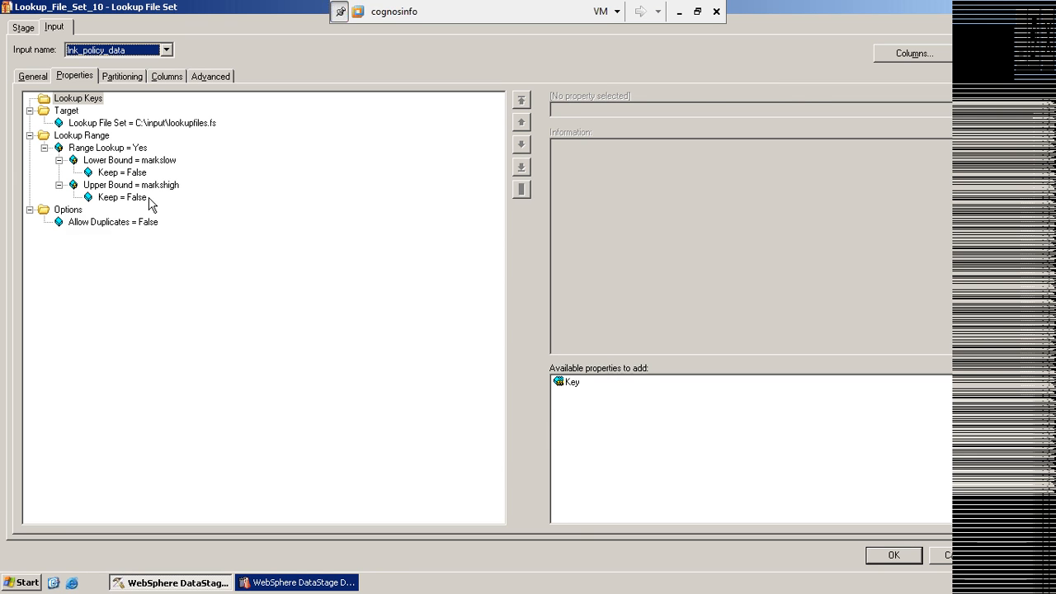
{"action": "left_click", "coordinate": [572, 385]}
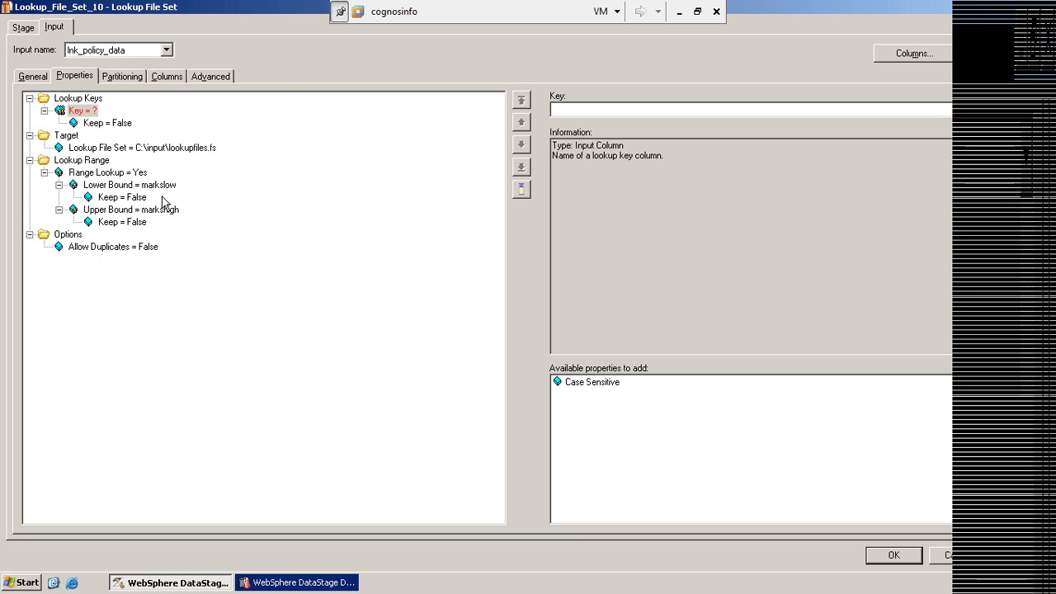
{"action": "left_click", "coordinate": [85, 161]}
{"action": "left_click", "coordinate": [94, 174]}
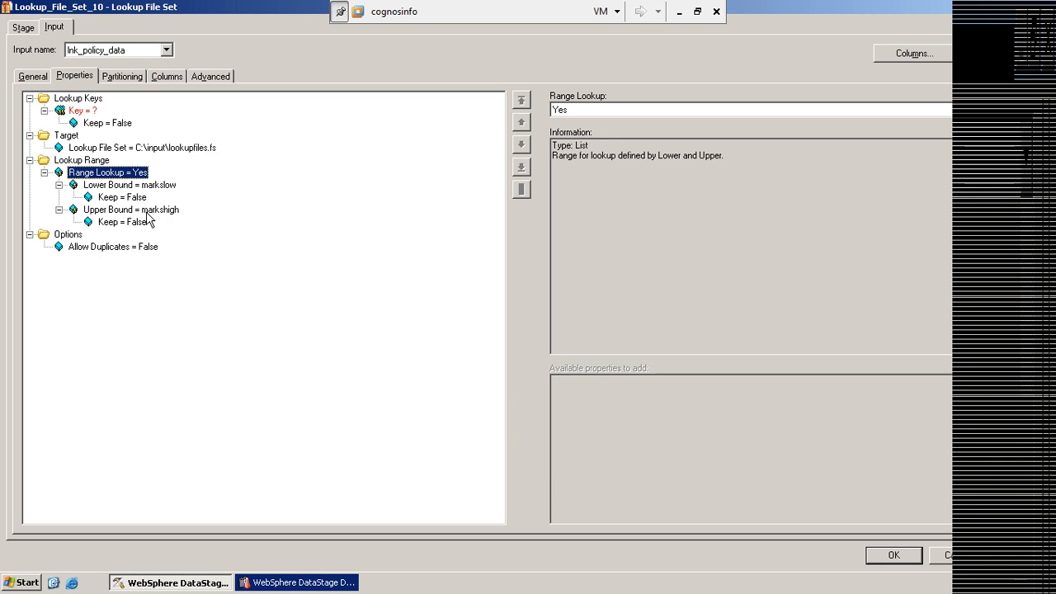
{"action": "left_click", "coordinate": [115, 185]}
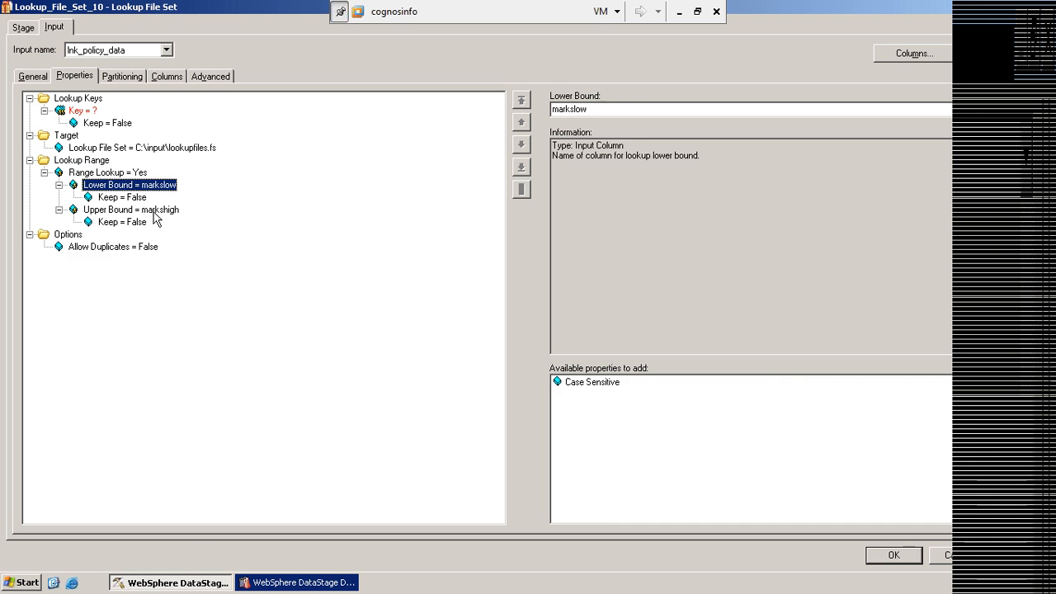
{"action": "left_click", "coordinate": [86, 173]}
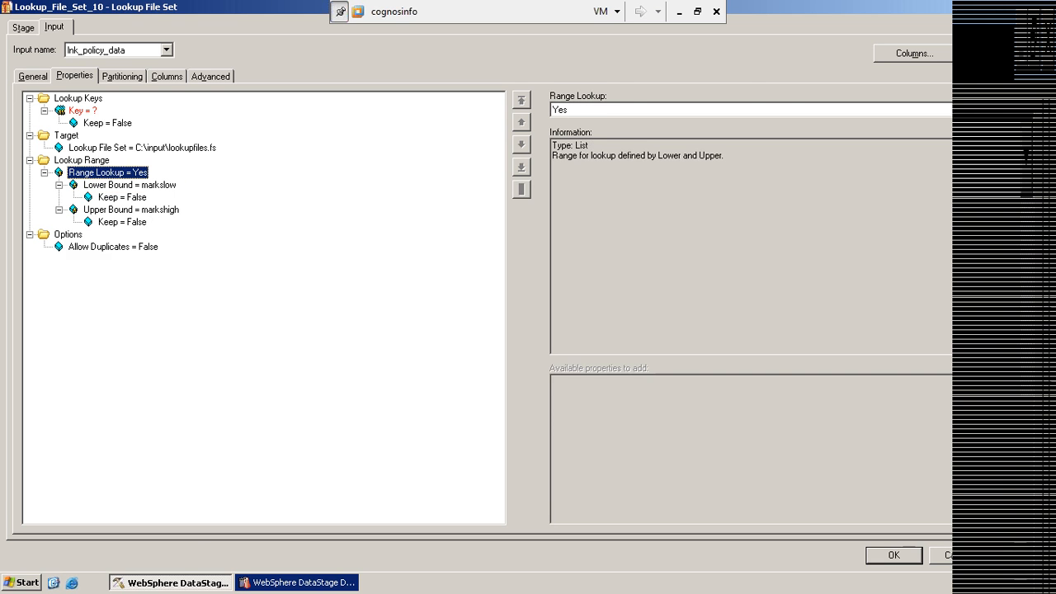
- Try removing the Lower Bound and Upper Bound properties, including their sub-properties, from the range lookup
{"action": "left_click", "coordinate": [113, 188]}
{"action": "key", "text": "Delete"}
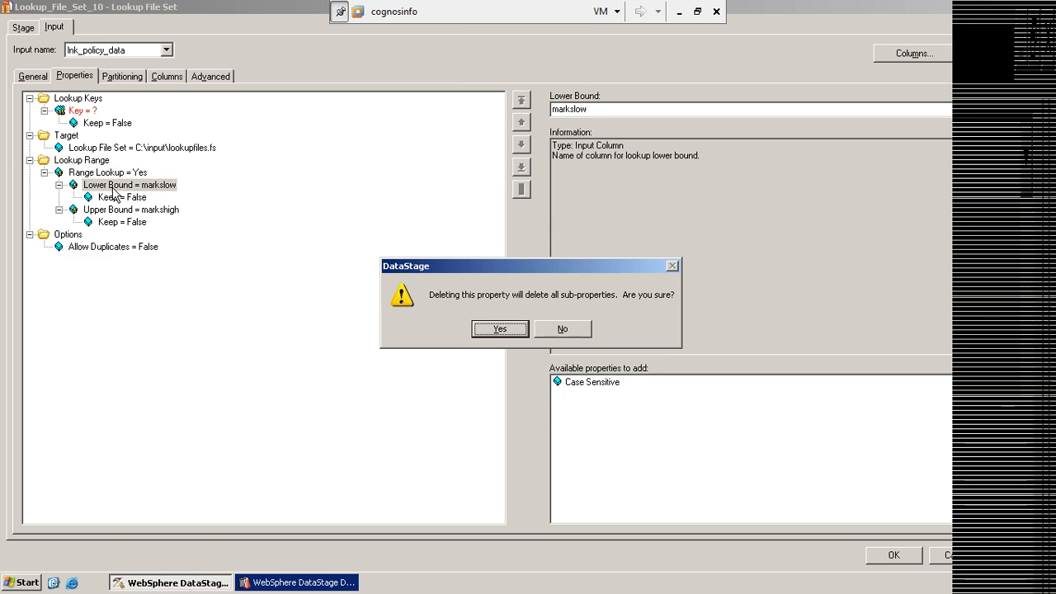
{"action": "left_click", "coordinate": [500, 328]}
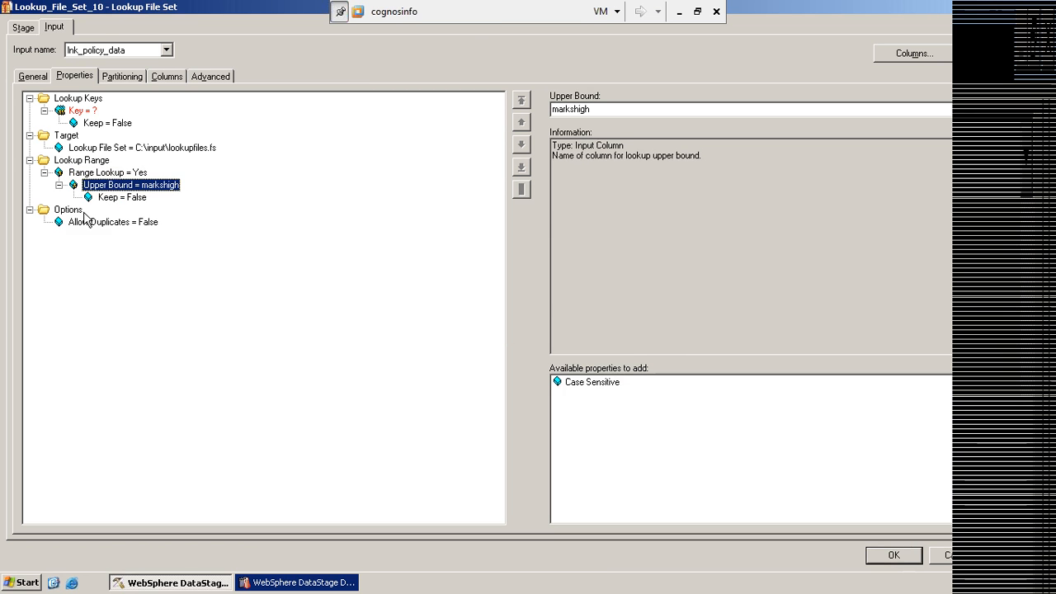
{"action": "key", "text": "Delete"}
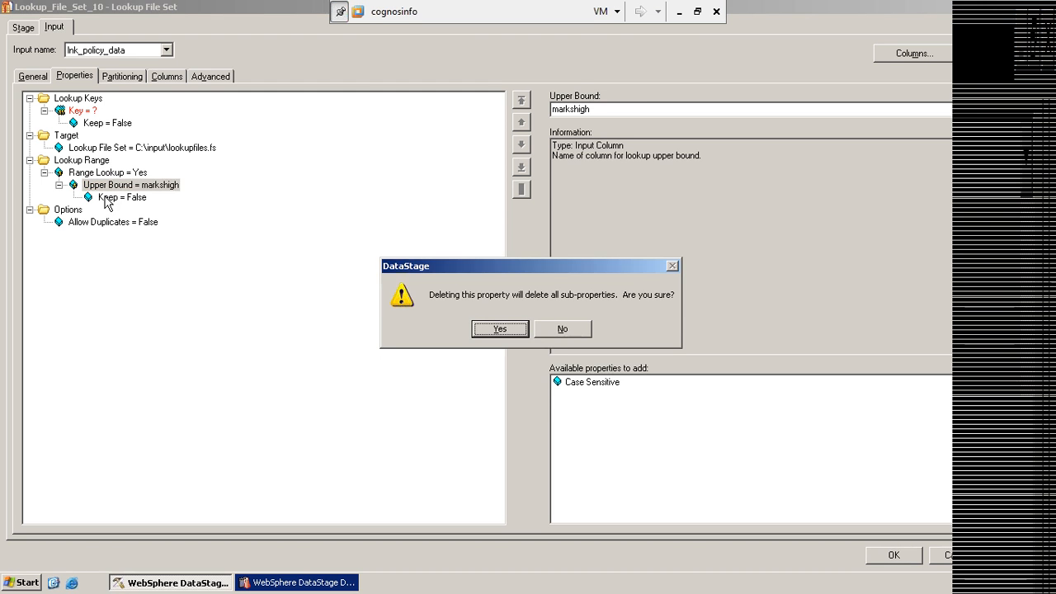
{"action": "left_click", "coordinate": [500, 329]}
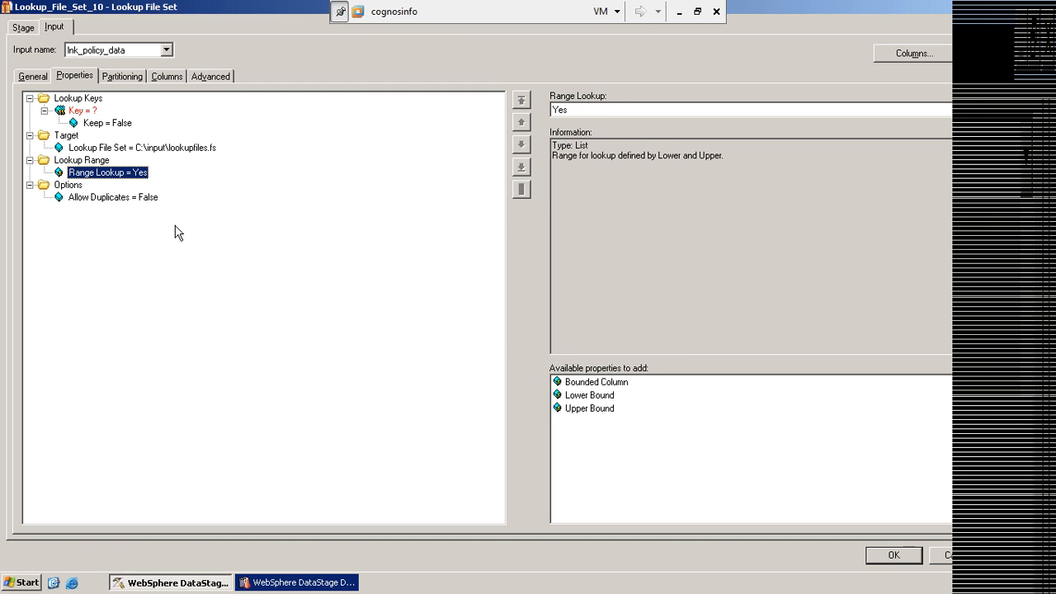
- Try adding a Bounded Column of dno to the range lookup, discarding the stage edits and rechecking its properties
{"action": "double_click", "coordinate": [586, 385]}
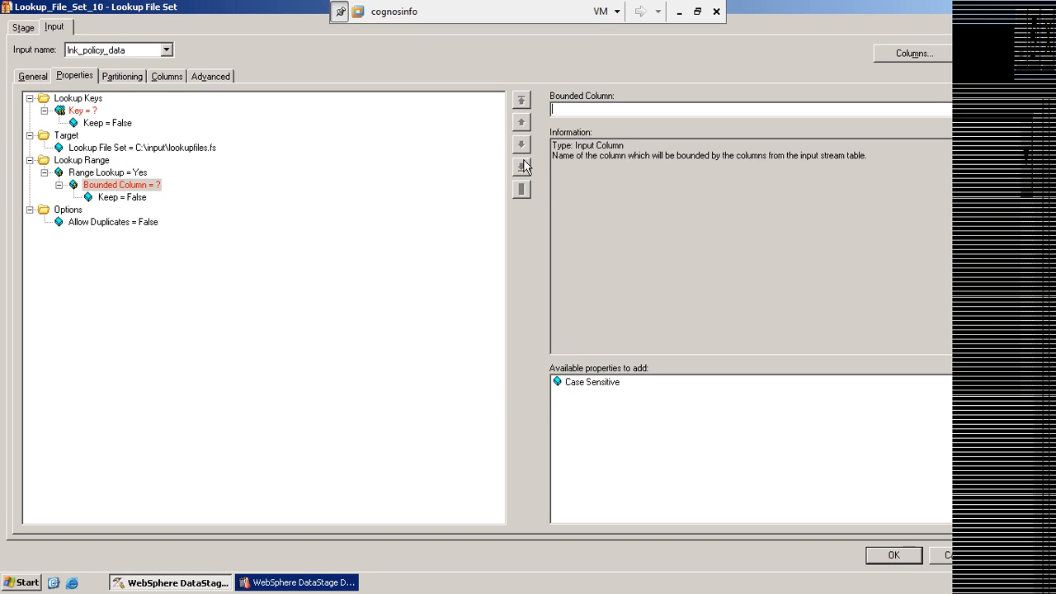
{"action": "left_click", "coordinate": [602, 112]}
{"action": "type", "text": "dno"}
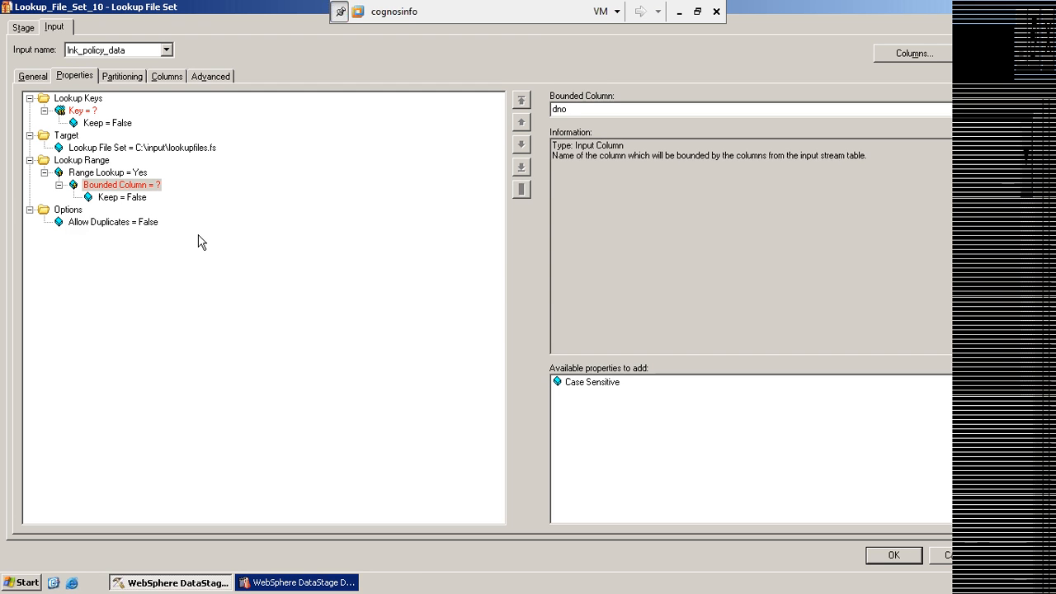
{"action": "left_click", "coordinate": [943, 557]}
{"action": "double_click", "coordinate": [795, 320]}
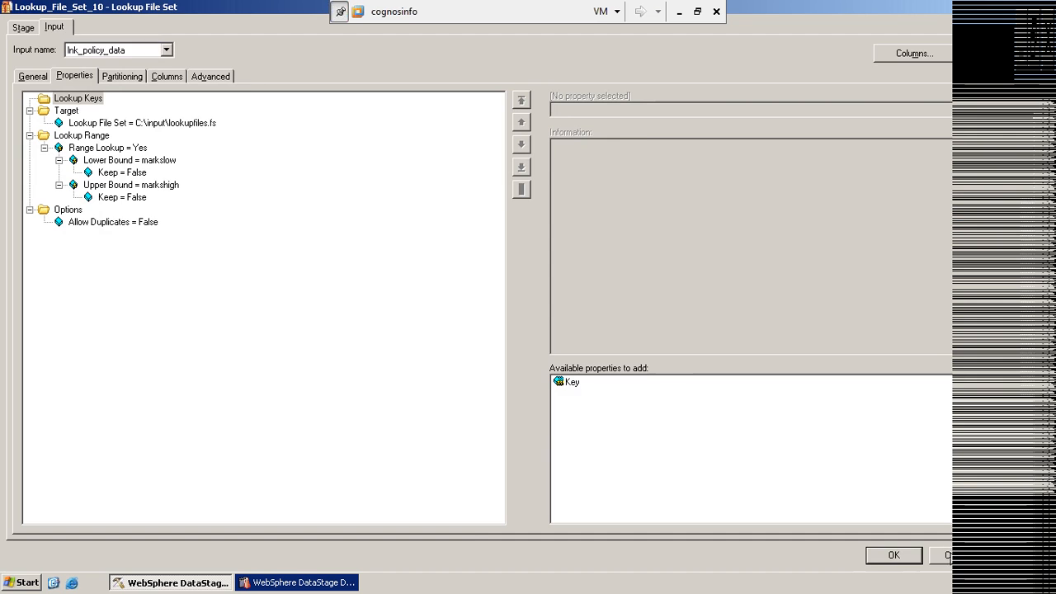
{"action": "left_click", "coordinate": [947, 555]}
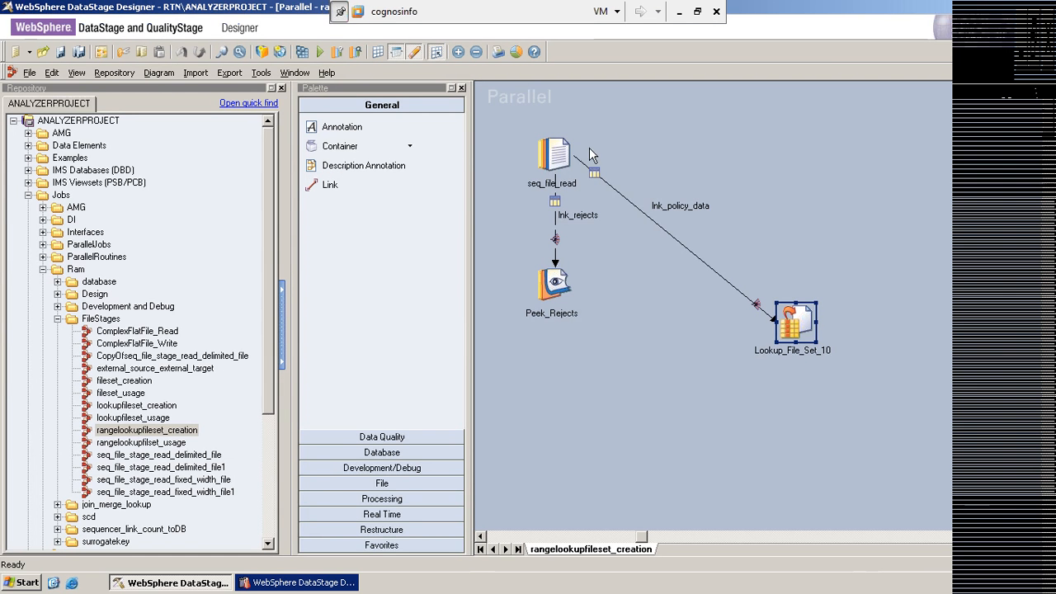
- View seq_file_read's lnk_policy_data data with 10 rows to display, examining the markshigh and markslow columns
{"action": "left_click", "coordinate": [560, 153]}
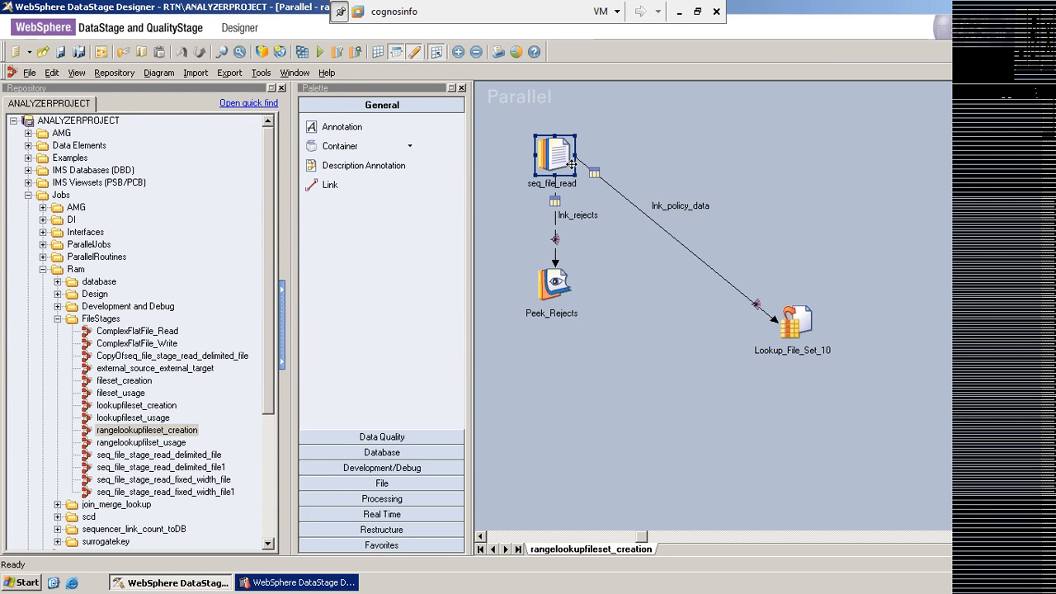
{"action": "right_click", "coordinate": [571, 164]}
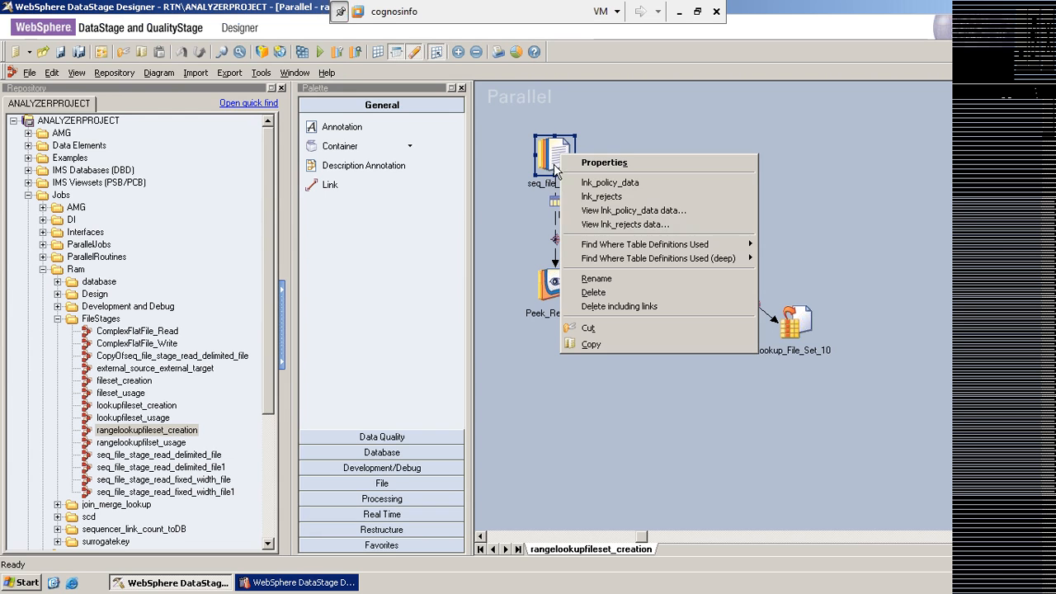
{"action": "left_click", "coordinate": [602, 216]}
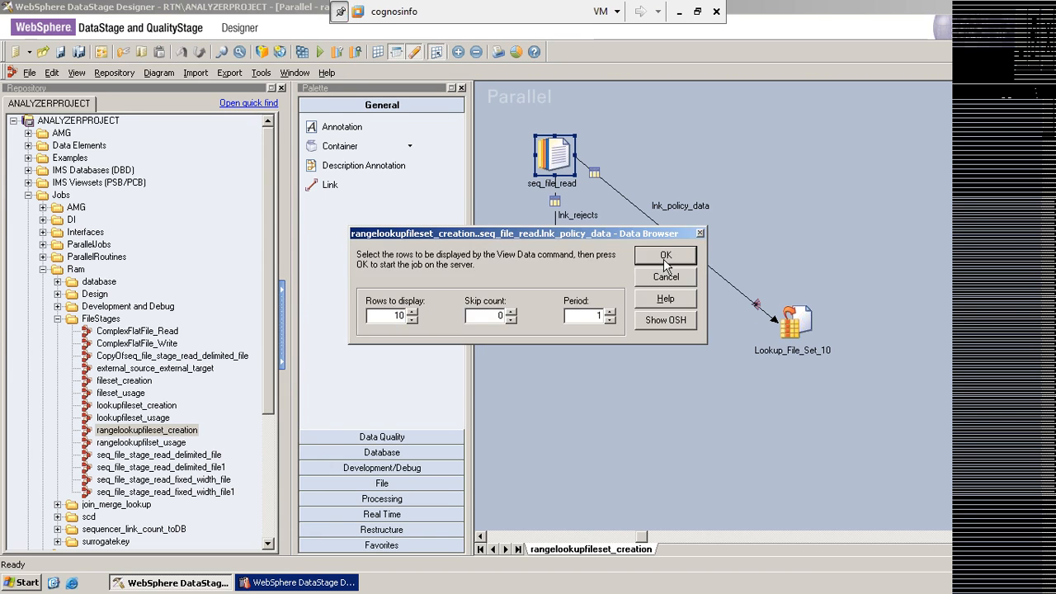
{"action": "key", "text": "Return"}
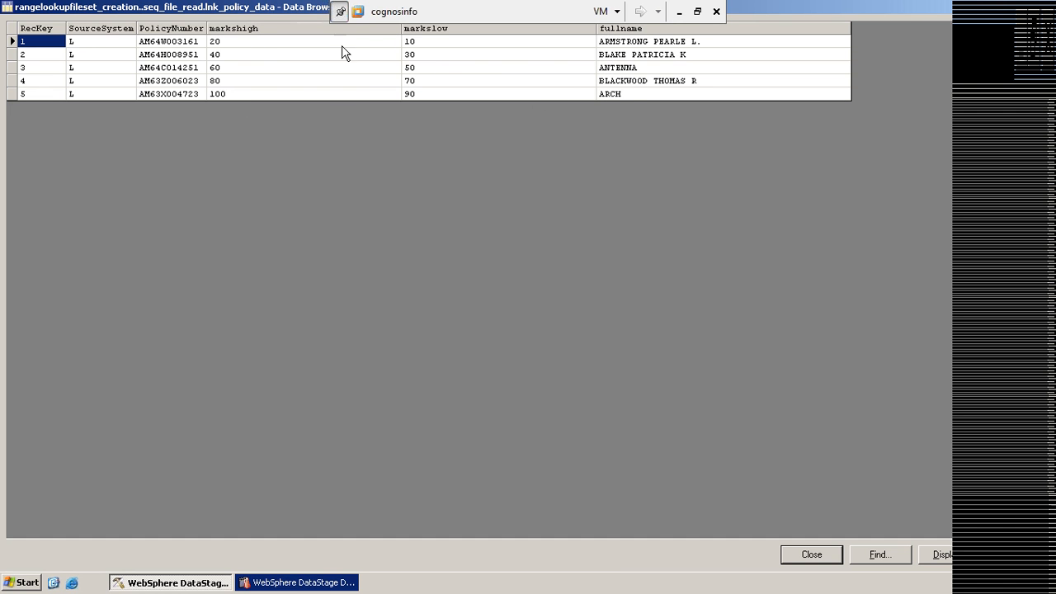
- Reopen the rangelookupfileset_creation job, then compile and run it to build the range lookup file set
{"action": "left_click", "coordinate": [808, 556]}
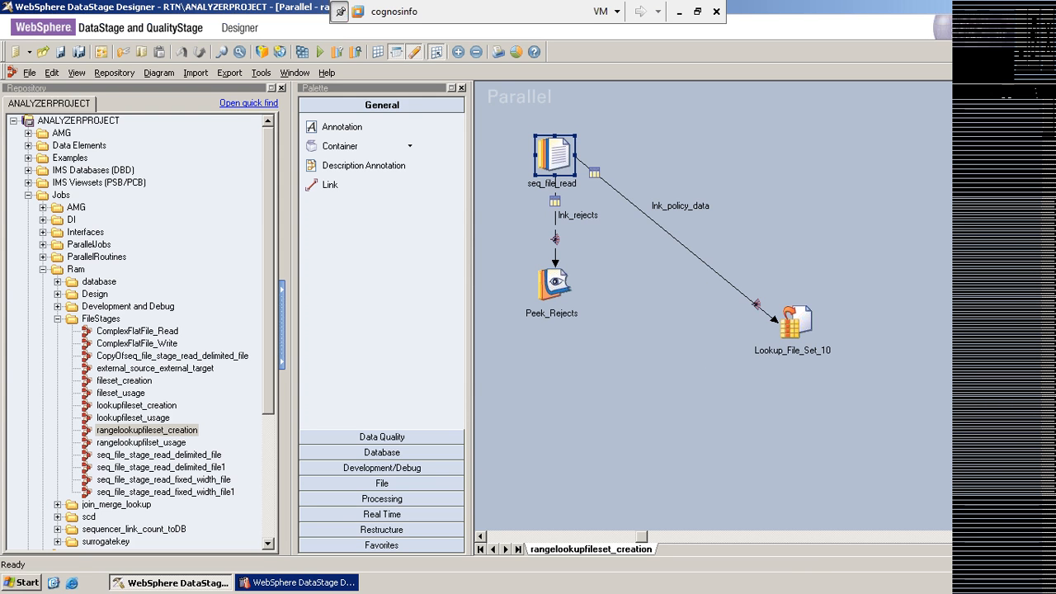
{"action": "left_click", "coordinate": [178, 433]}
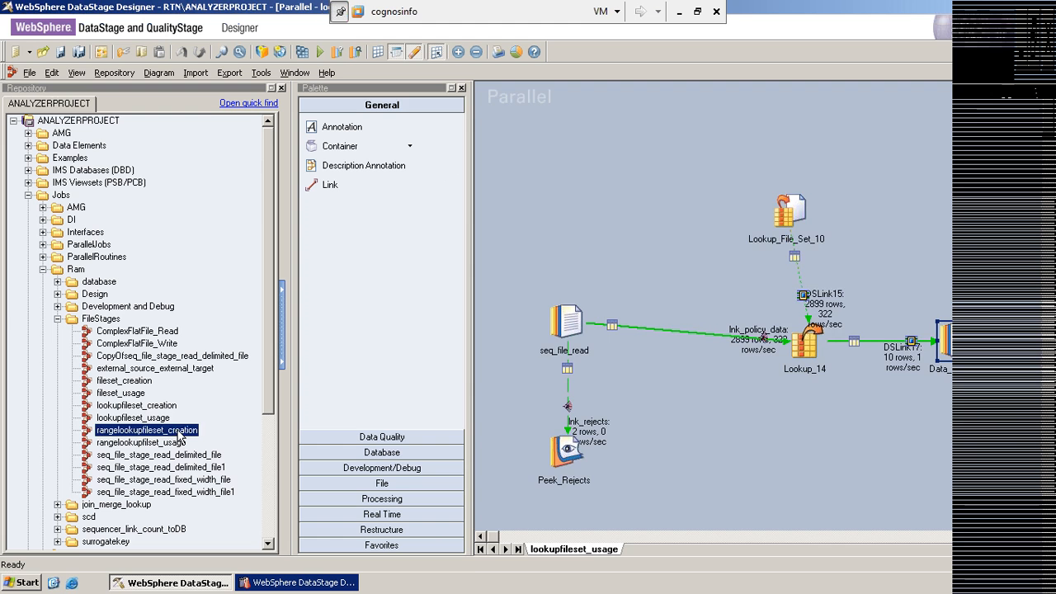
{"action": "double_click", "coordinate": [178, 433]}
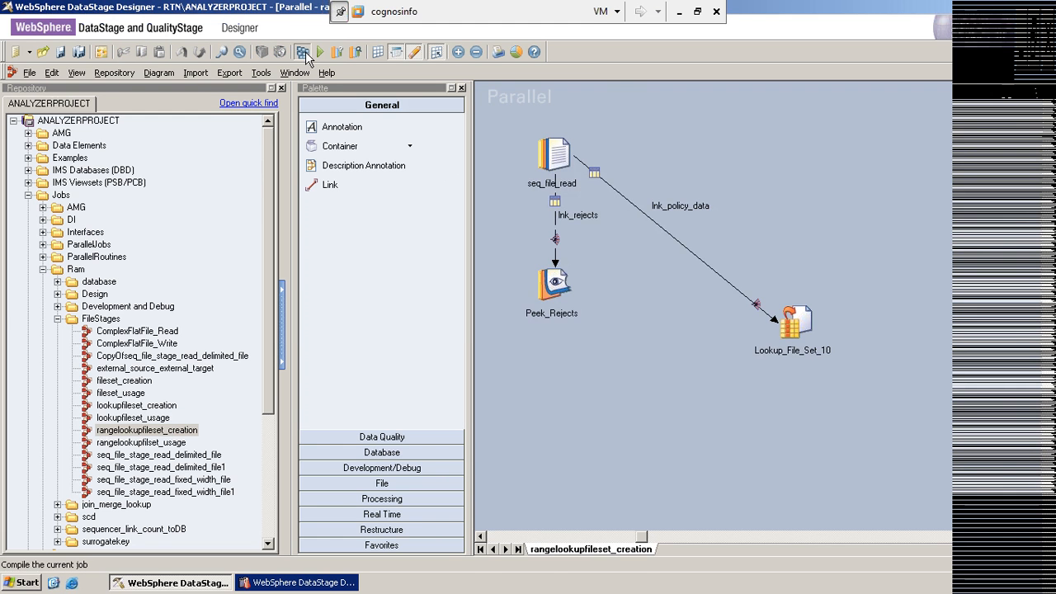
{"action": "left_click", "coordinate": [303, 53]}
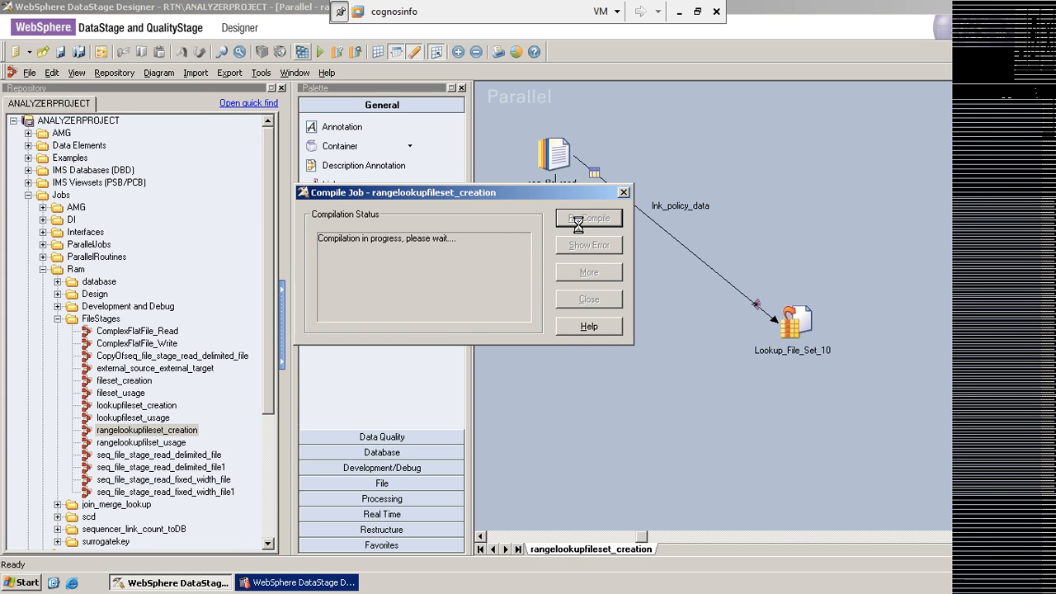
{"action": "left_click", "coordinate": [588, 300]}
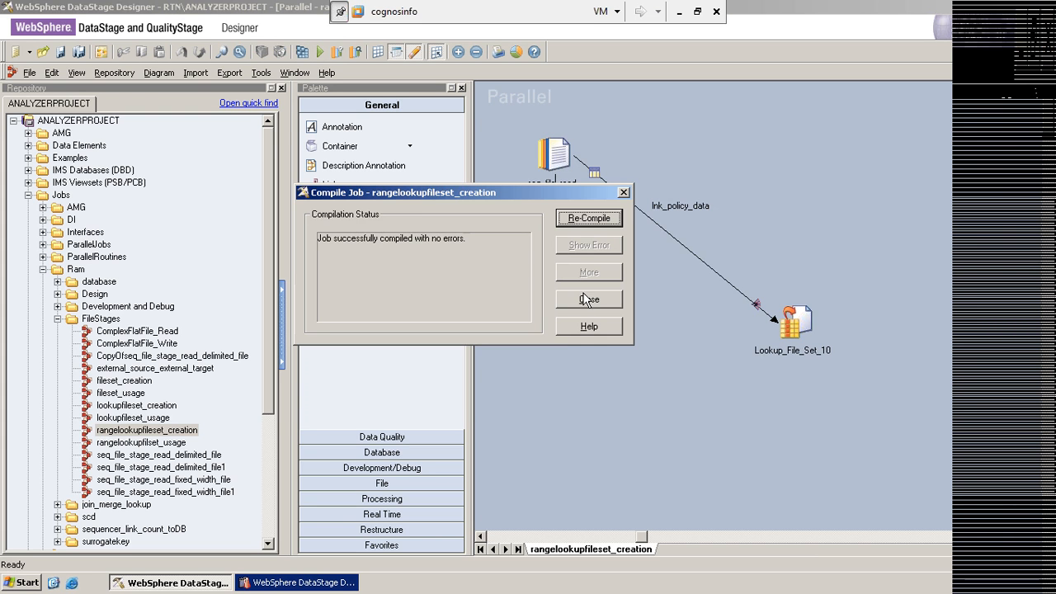
{"action": "left_click", "coordinate": [319, 53]}
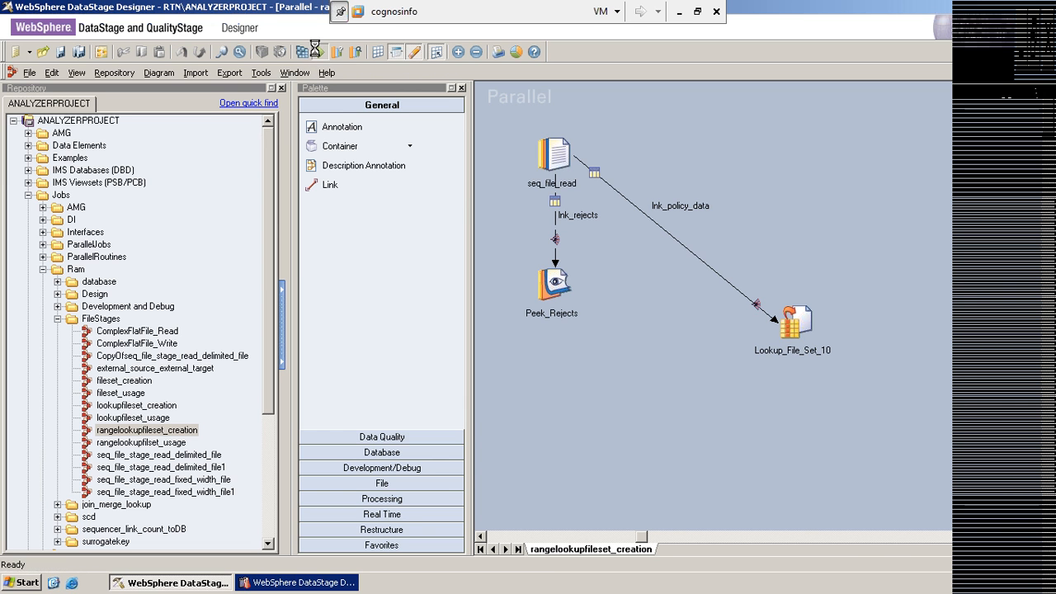
{"action": "left_click", "coordinate": [276, 310]}
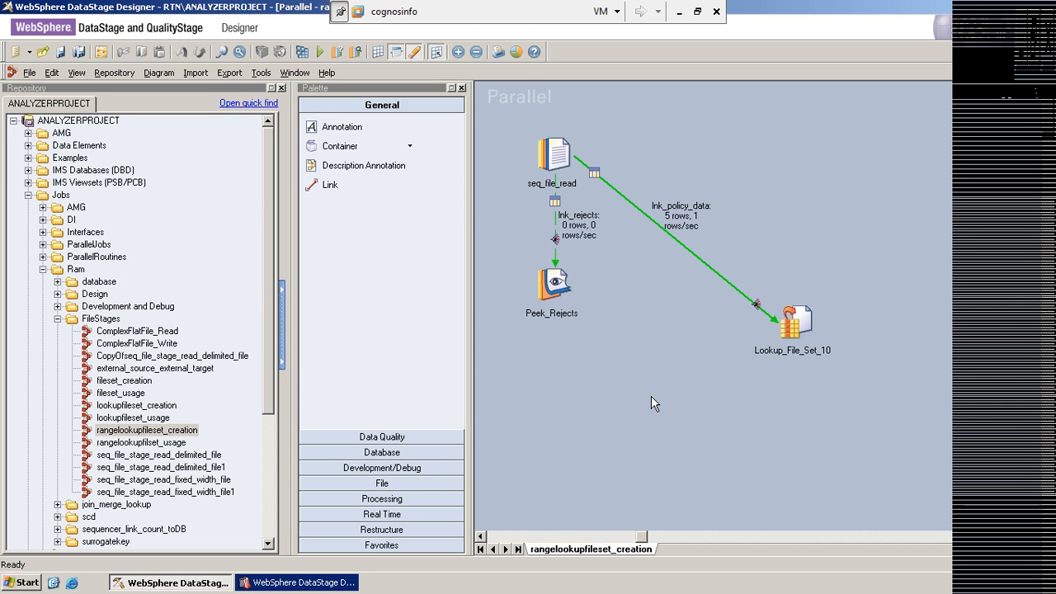
- Open the rangelookupfilset_usage job and view seq_file_read's lnk_policy_data data with 10 rows to display
{"action": "double_click", "coordinate": [144, 443]}
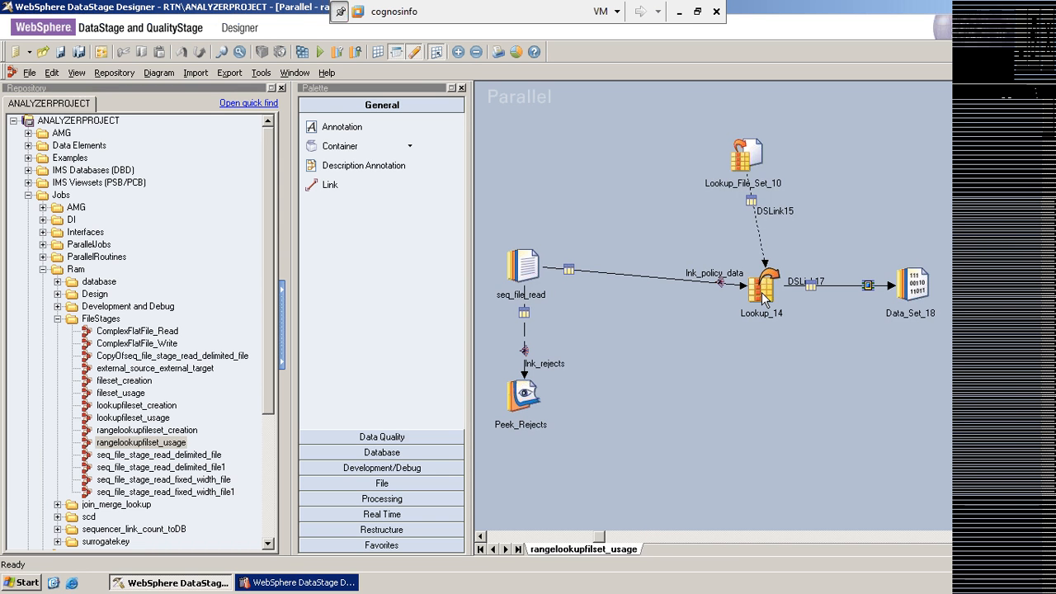
{"action": "left_click", "coordinate": [520, 260]}
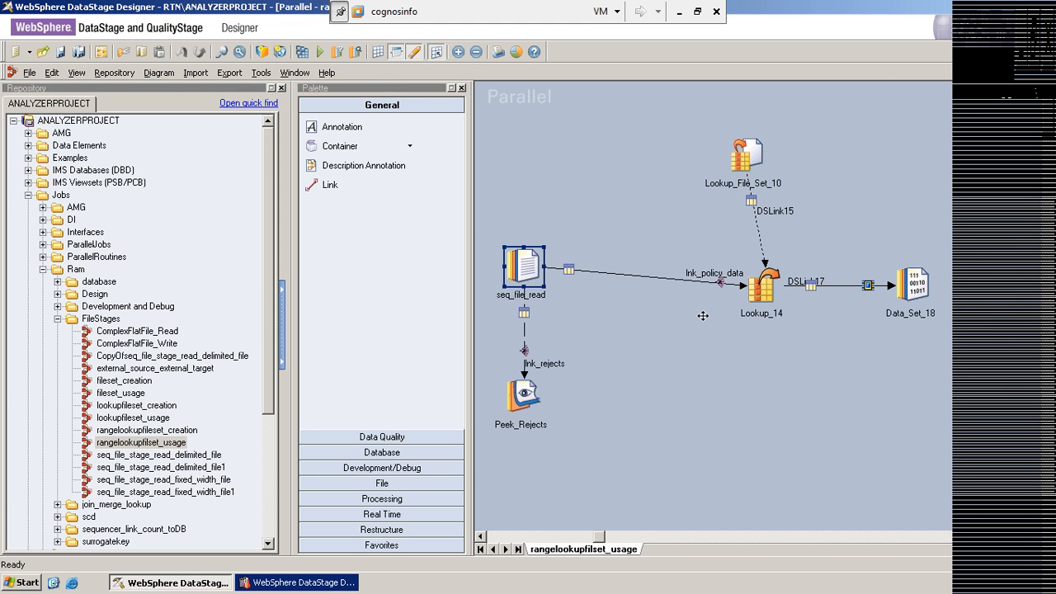
{"action": "right_click", "coordinate": [520, 260]}
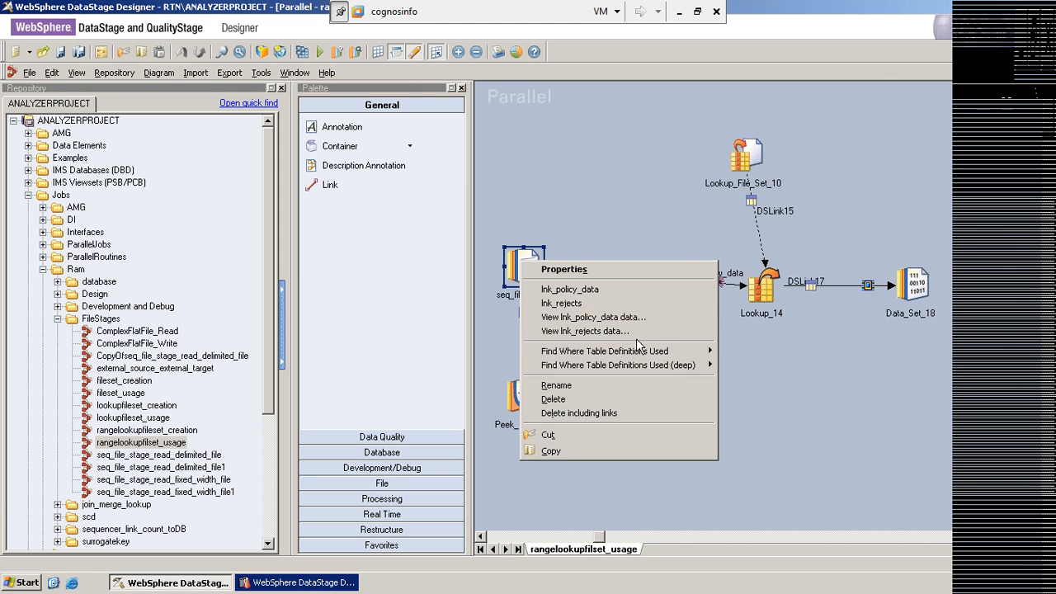
{"action": "left_click", "coordinate": [565, 318]}
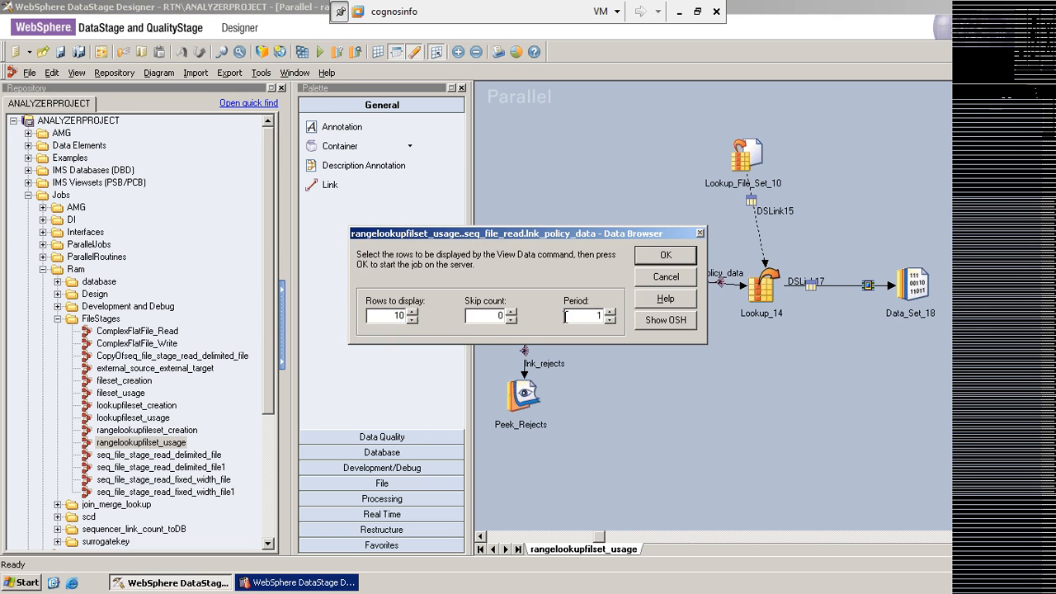
{"action": "left_click", "coordinate": [656, 257]}
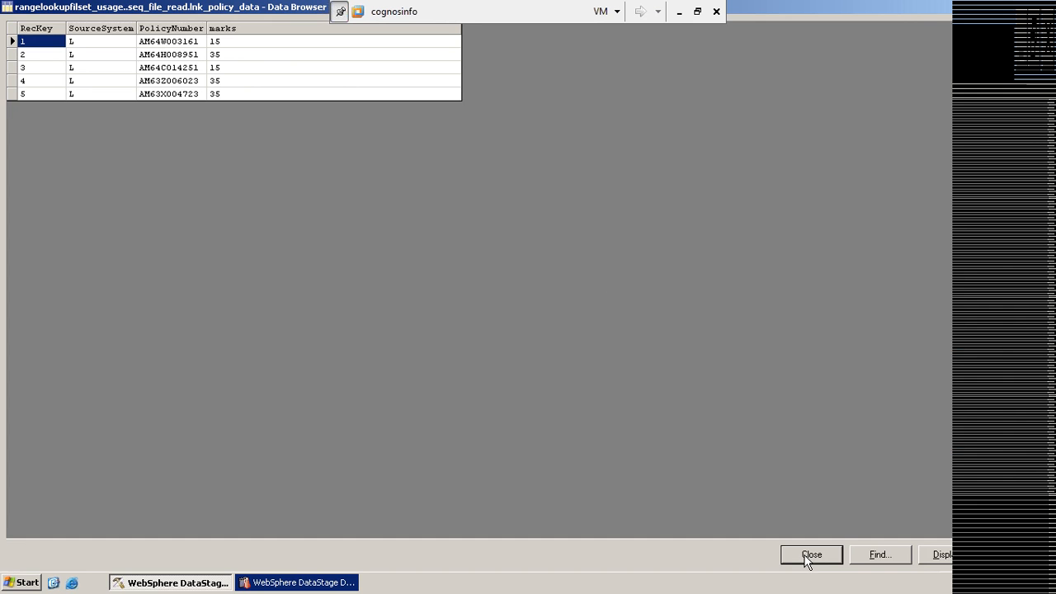
{"action": "left_click", "coordinate": [808, 556]}
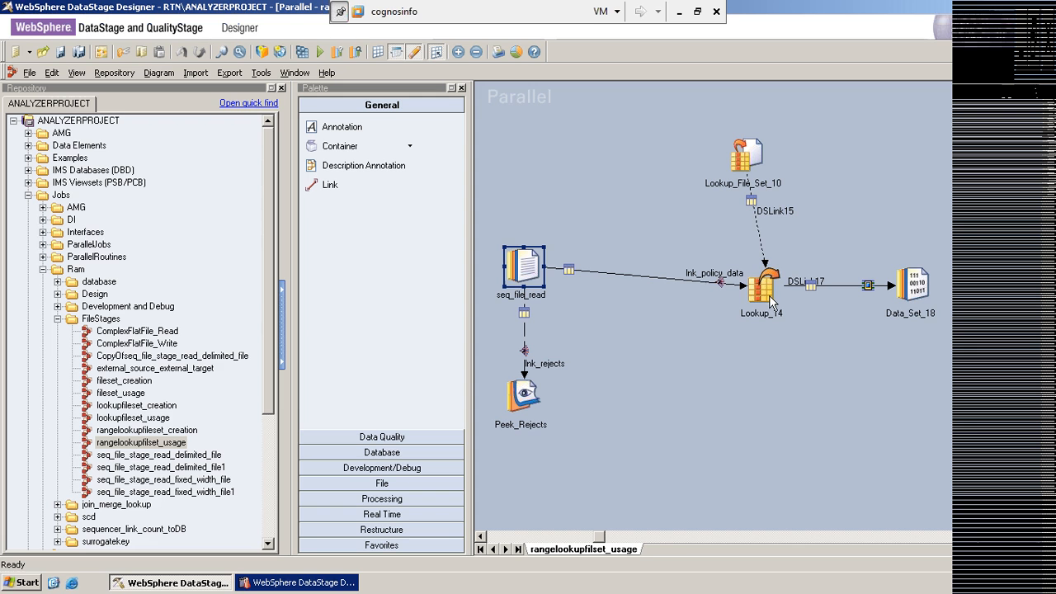
- Open the Lookup_14 stage and review the range expression on lnk_policy_data's marks column
{"action": "double_click", "coordinate": [766, 300]}
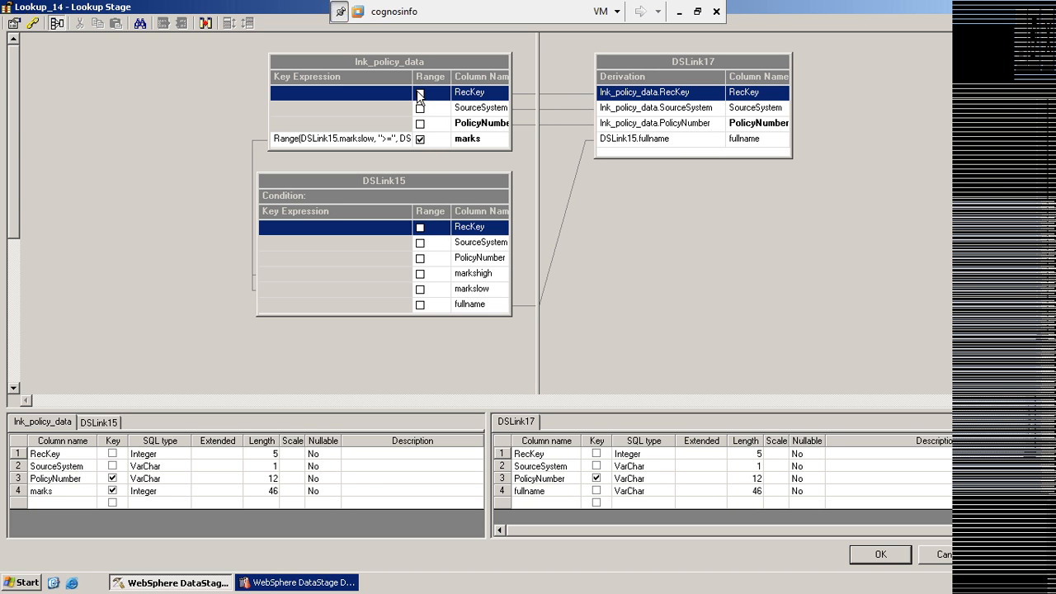
{"action": "left_click", "coordinate": [420, 139]}
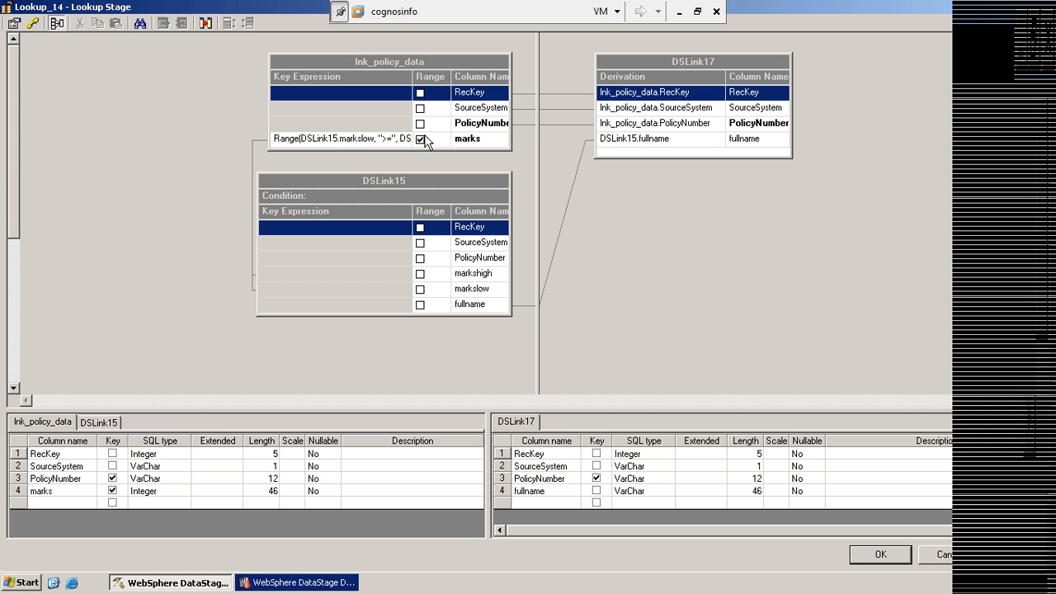
{"action": "double_click", "coordinate": [299, 140]}
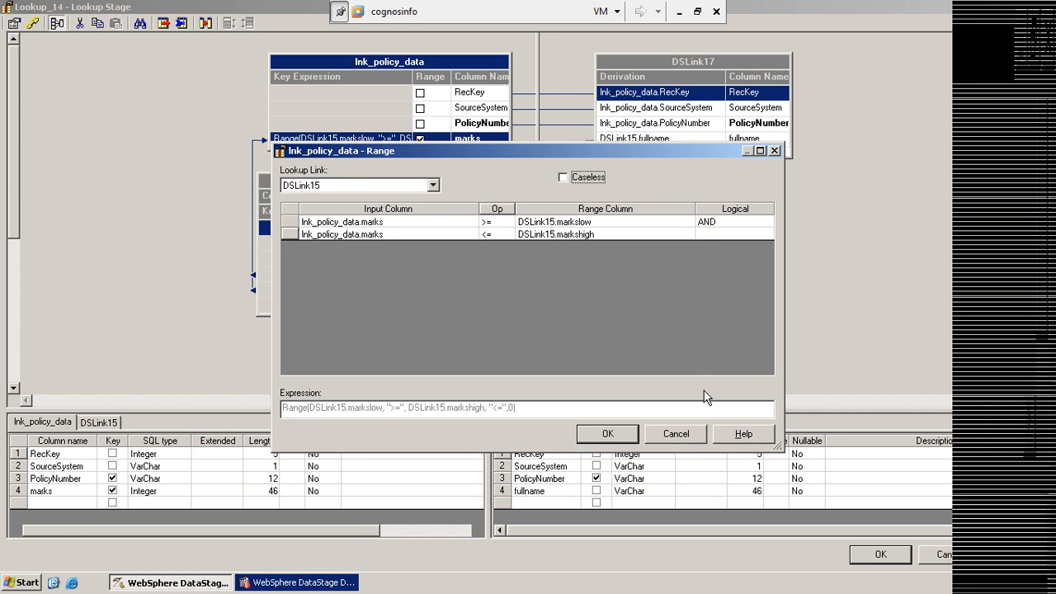
{"action": "left_click", "coordinate": [689, 431]}
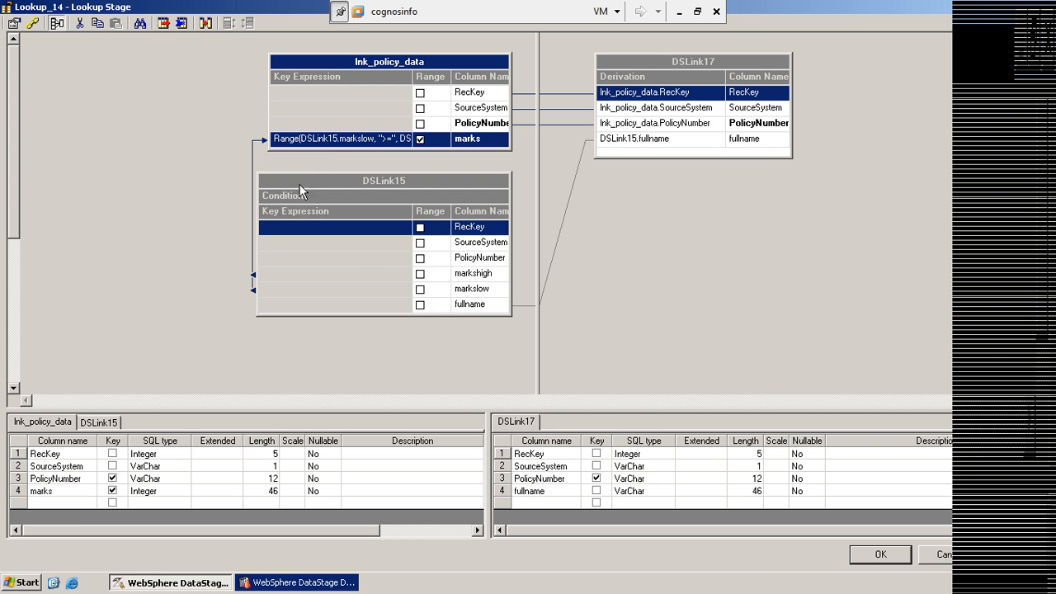
- Examine both range conditions of the marks column, including their input columns and the available comparison operators
{"action": "double_click", "coordinate": [331, 141]}
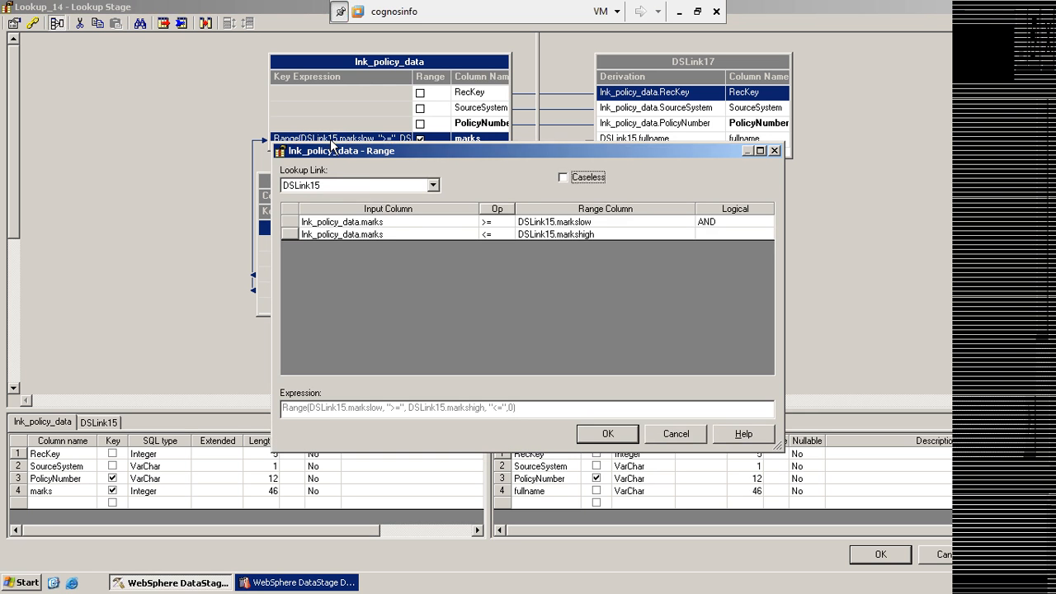
{"action": "left_click", "coordinate": [403, 224]}
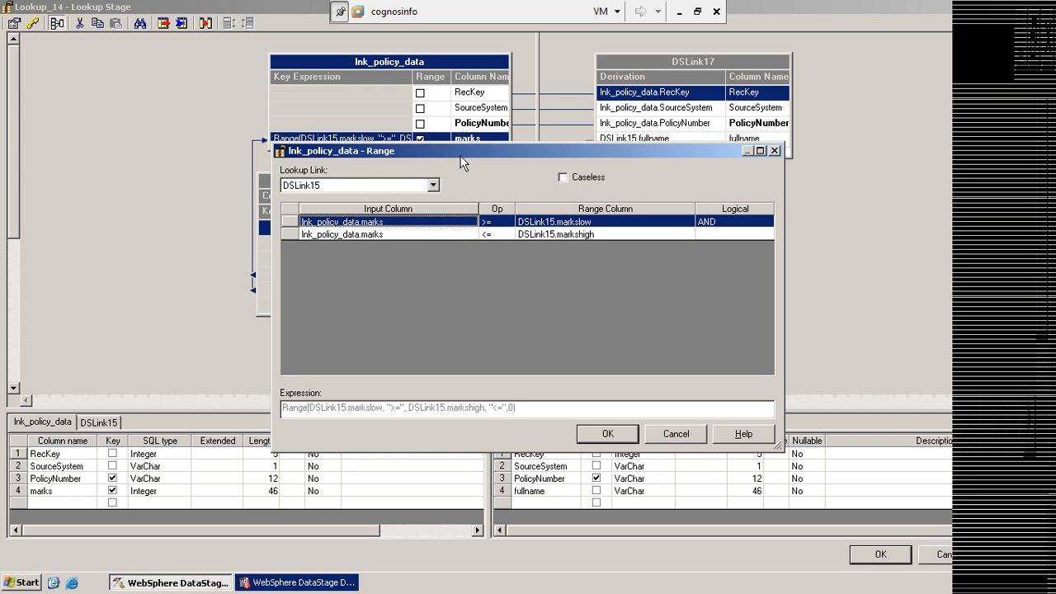
{"action": "left_click", "coordinate": [377, 233]}
{"action": "left_click", "coordinate": [373, 221]}
{"action": "left_click", "coordinate": [379, 234]}
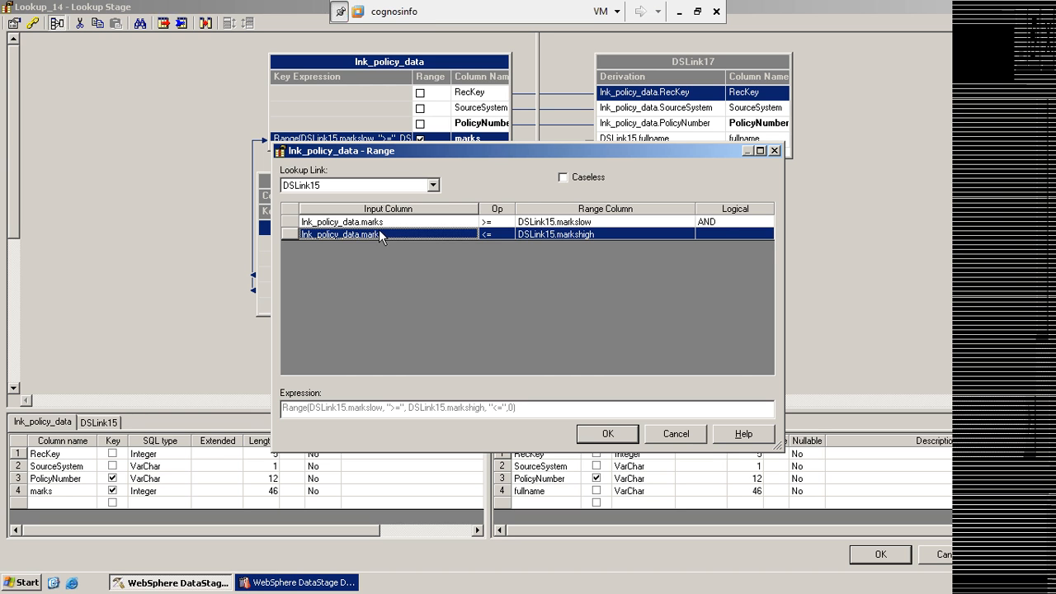
{"action": "left_click", "coordinate": [376, 221]}
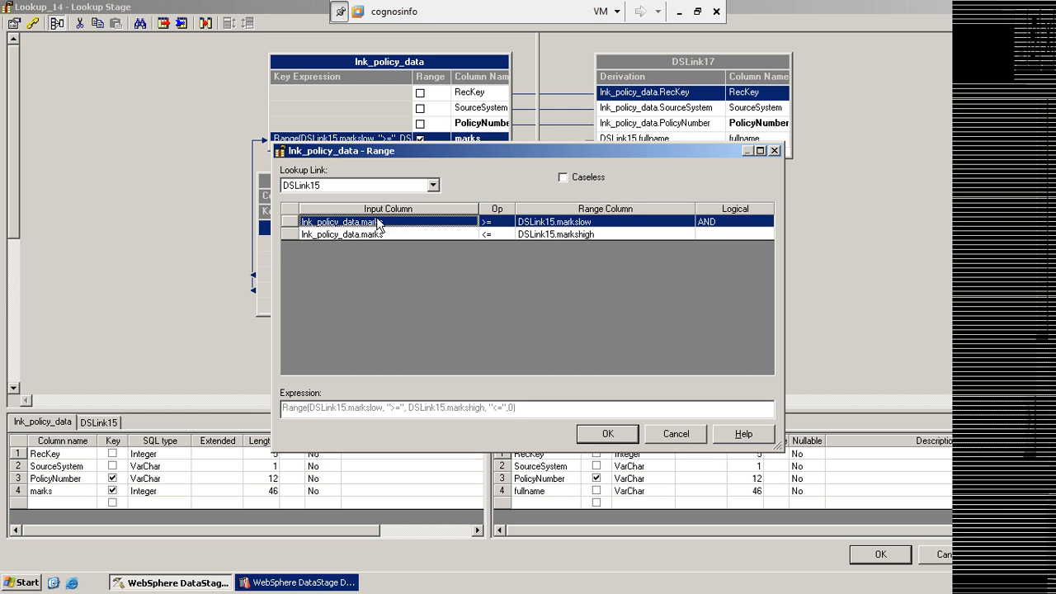
{"action": "left_click", "coordinate": [493, 223]}
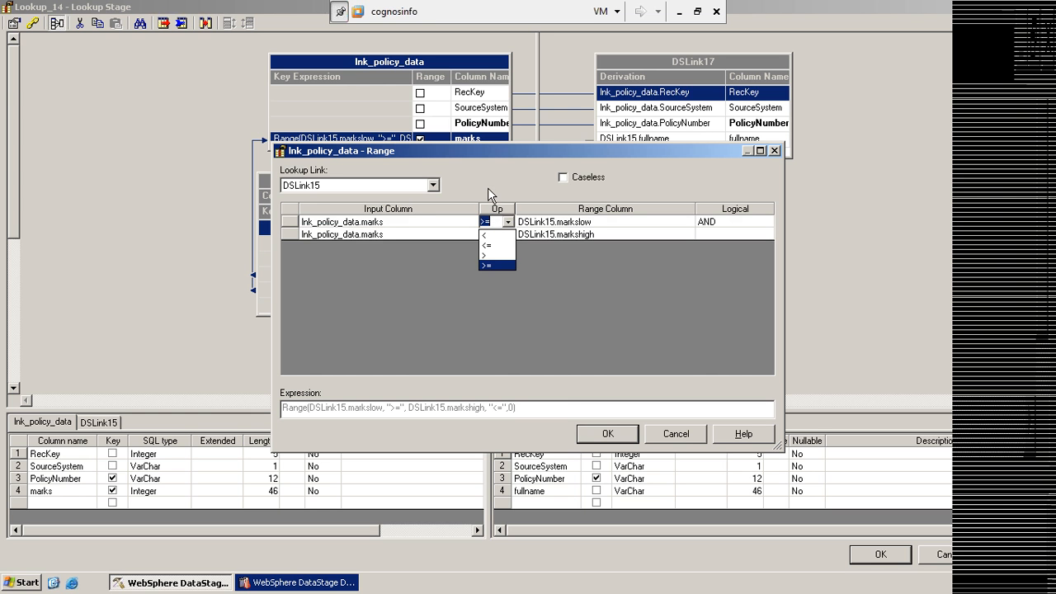
{"action": "left_click", "coordinate": [488, 193]}
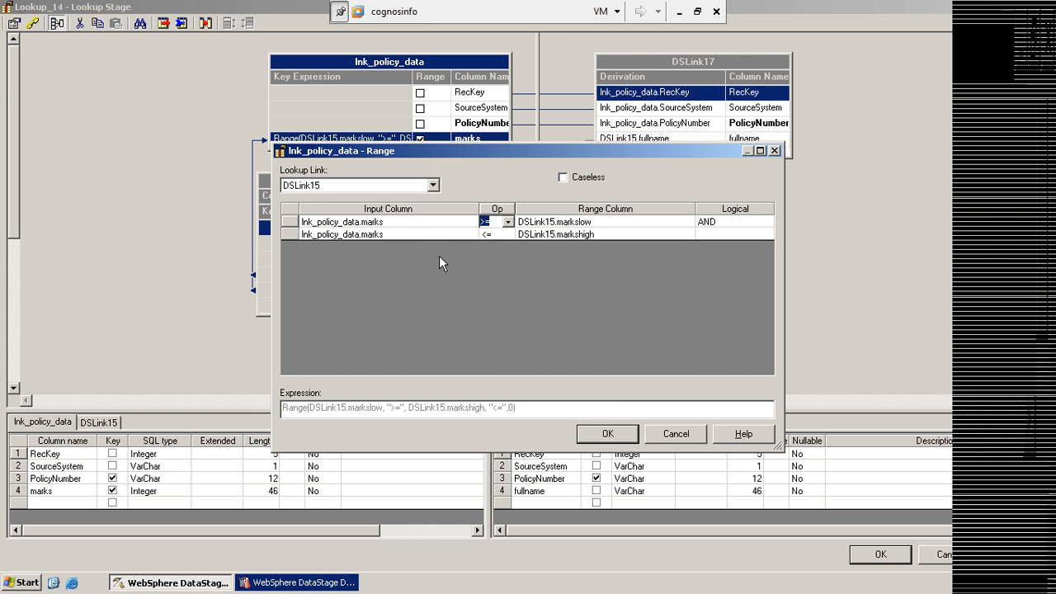
{"action": "left_click", "coordinate": [421, 233]}
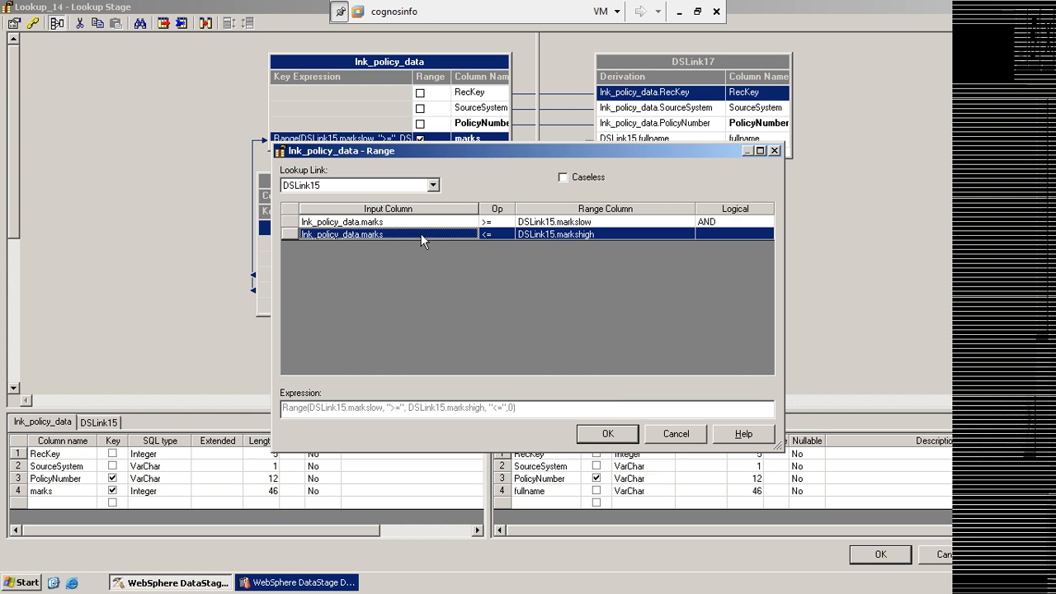
{"action": "left_click", "coordinate": [415, 227]}
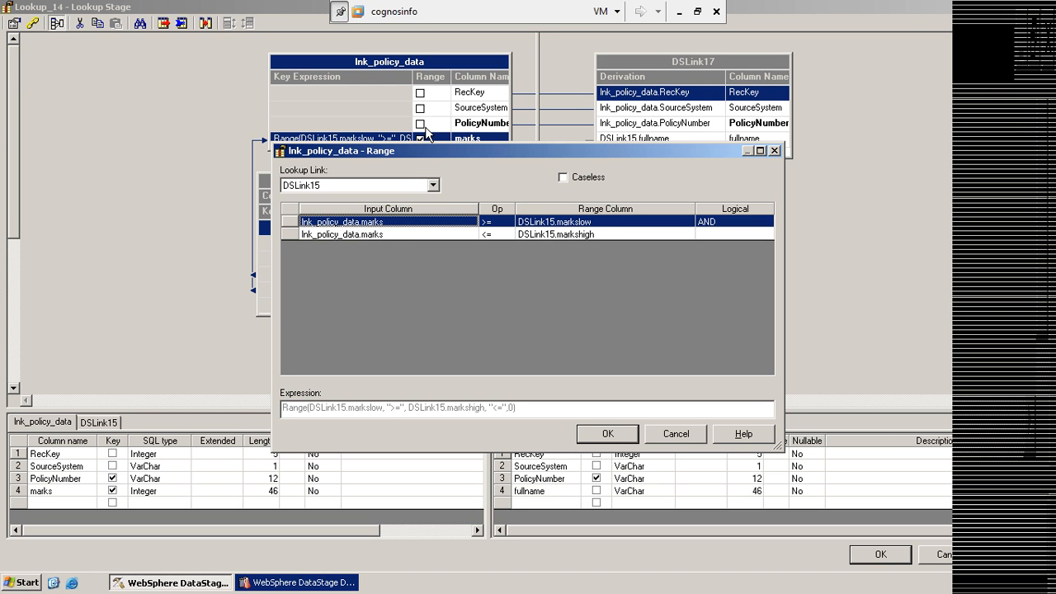
- Try changing the first condition's range column to DSLink15.markshigh, discarding the range and lookup stage edits
{"action": "left_click", "coordinate": [603, 223]}
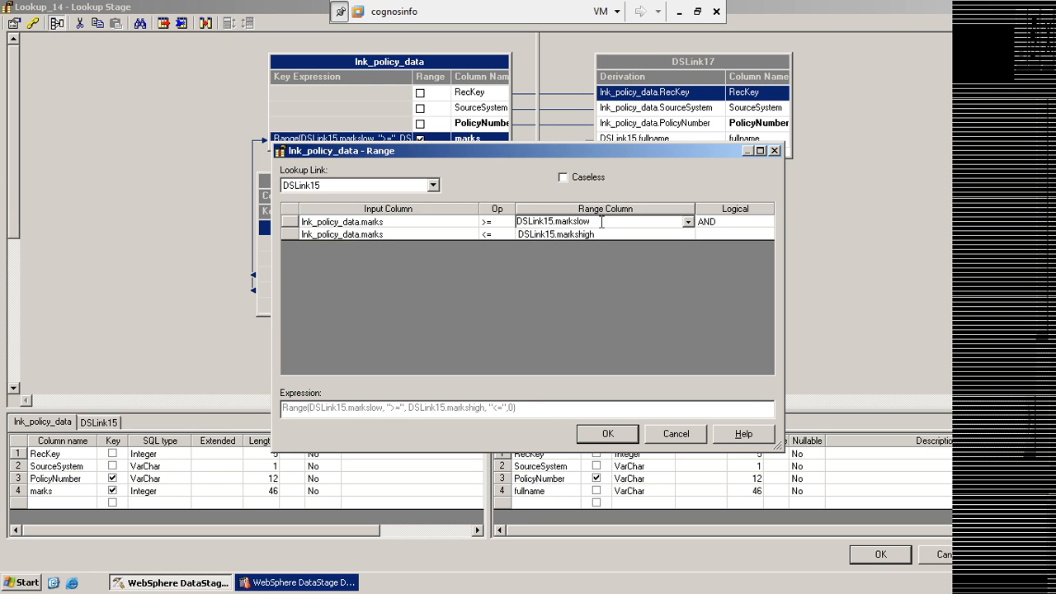
{"action": "left_click", "coordinate": [689, 221]}
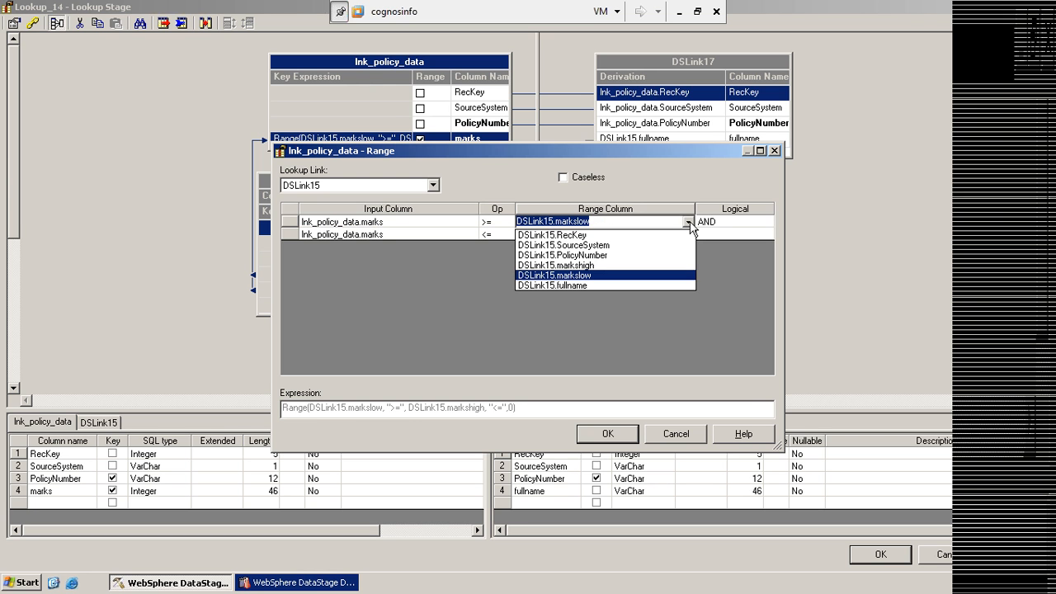
{"action": "left_click", "coordinate": [355, 224]}
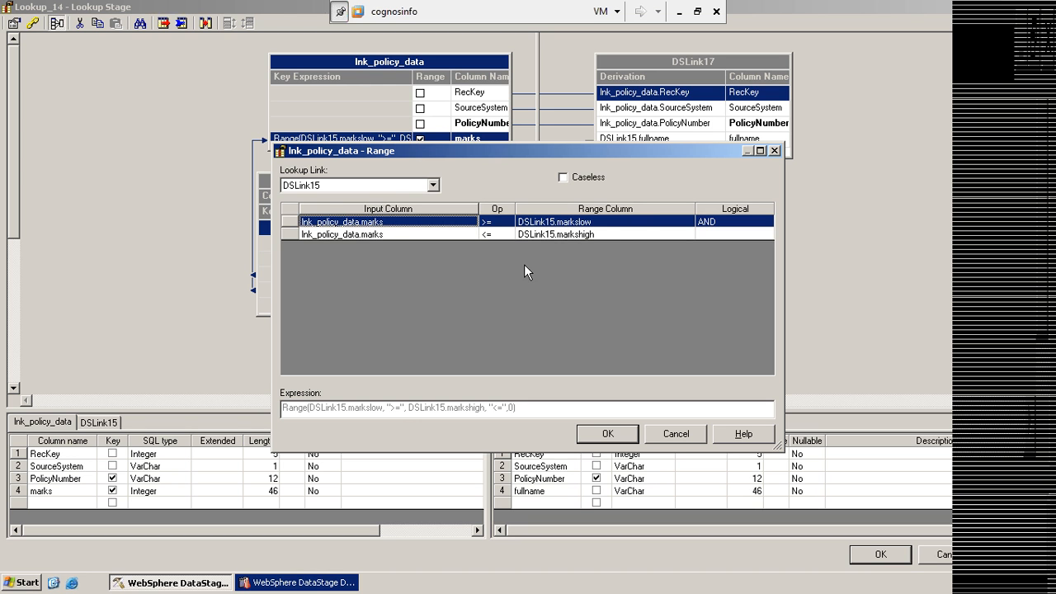
{"action": "left_click", "coordinate": [646, 221]}
{"action": "left_click", "coordinate": [687, 222]}
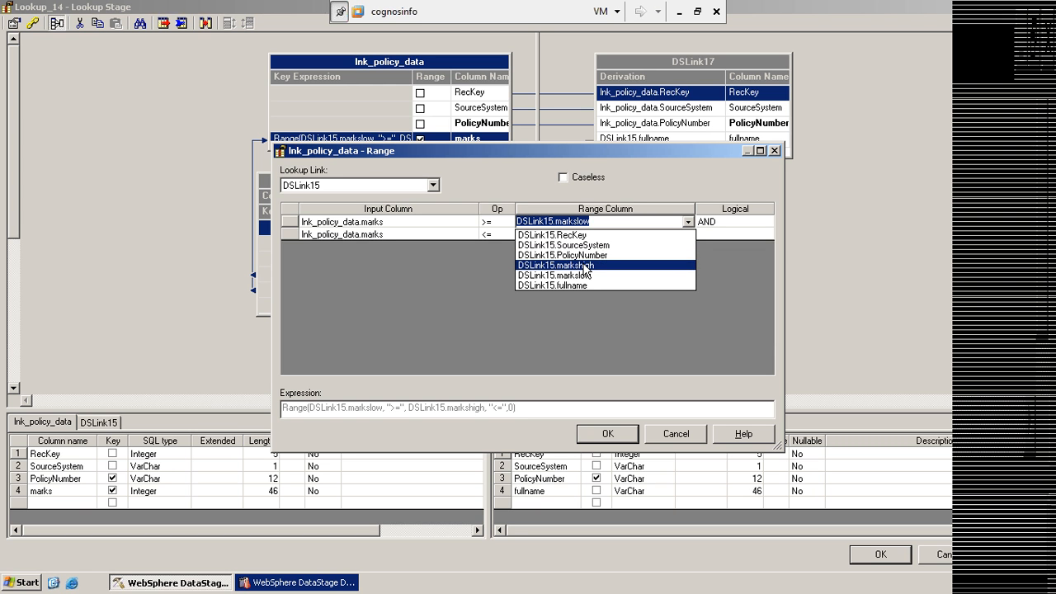
{"action": "left_click", "coordinate": [583, 265]}
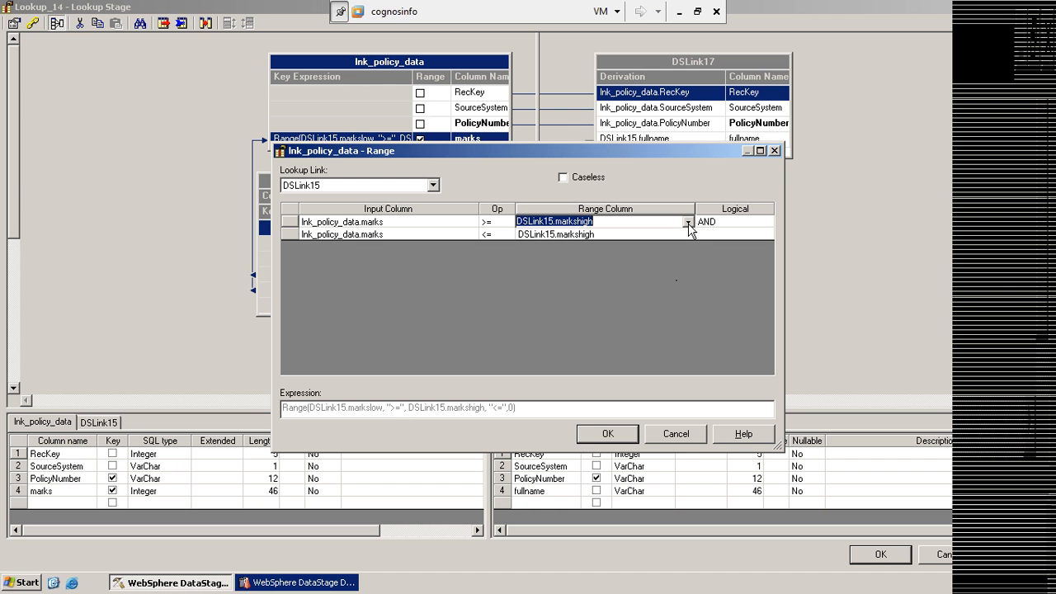
{"action": "left_click", "coordinate": [677, 434]}
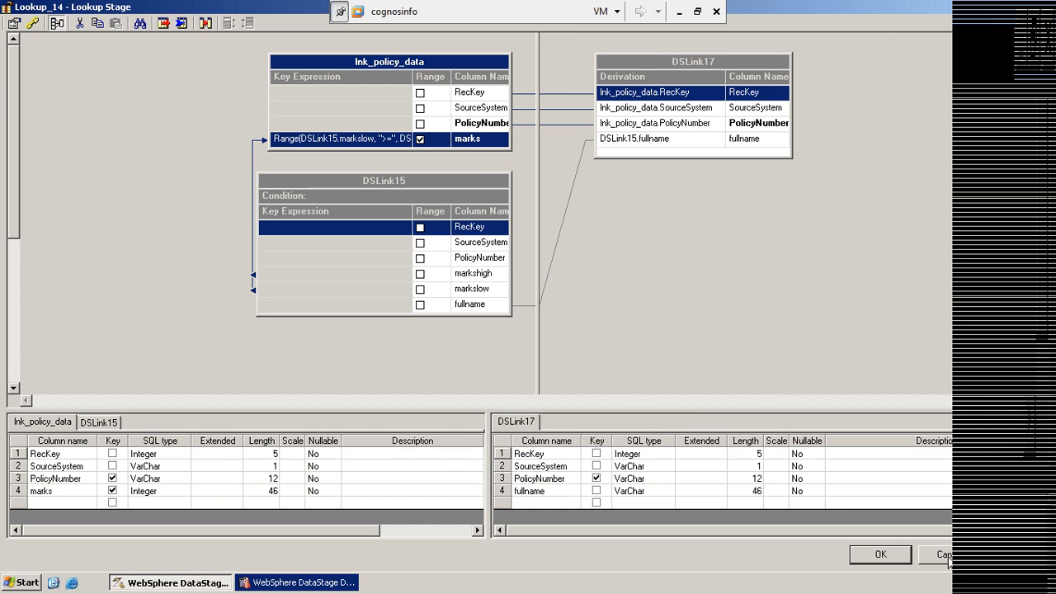
{"action": "left_click", "coordinate": [940, 554]}
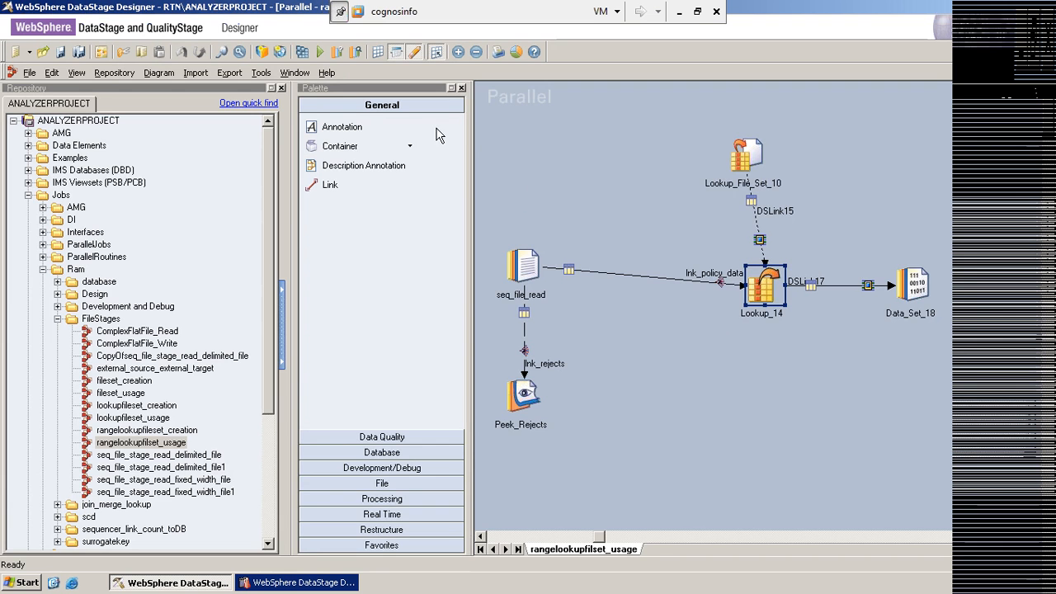
- Close and reopen the rangelookupfilset_usage job, and compile it
{"action": "left_click", "coordinate": [1046, 72]}
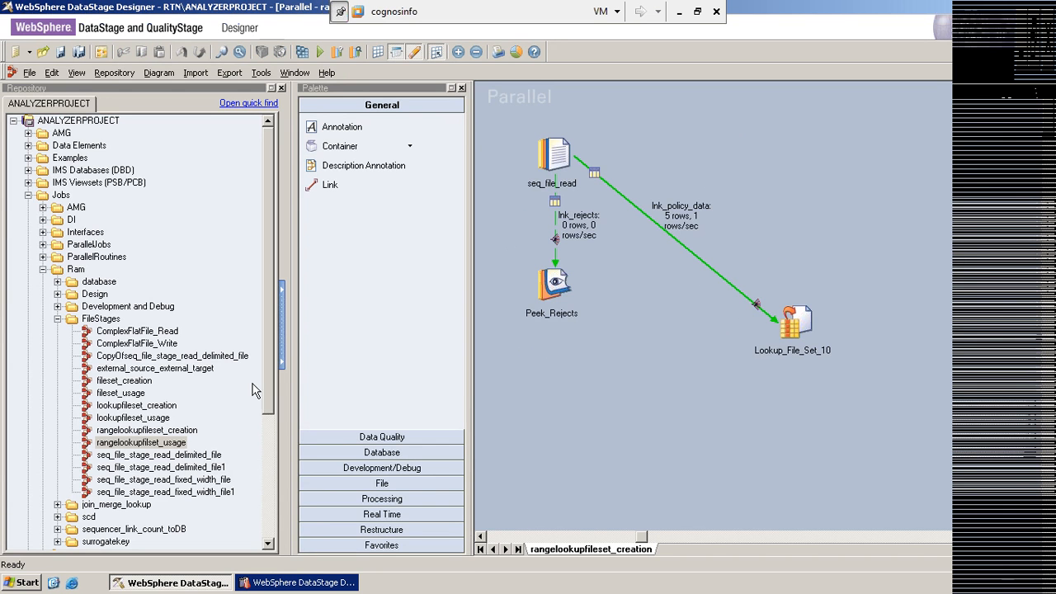
{"action": "double_click", "coordinate": [133, 444]}
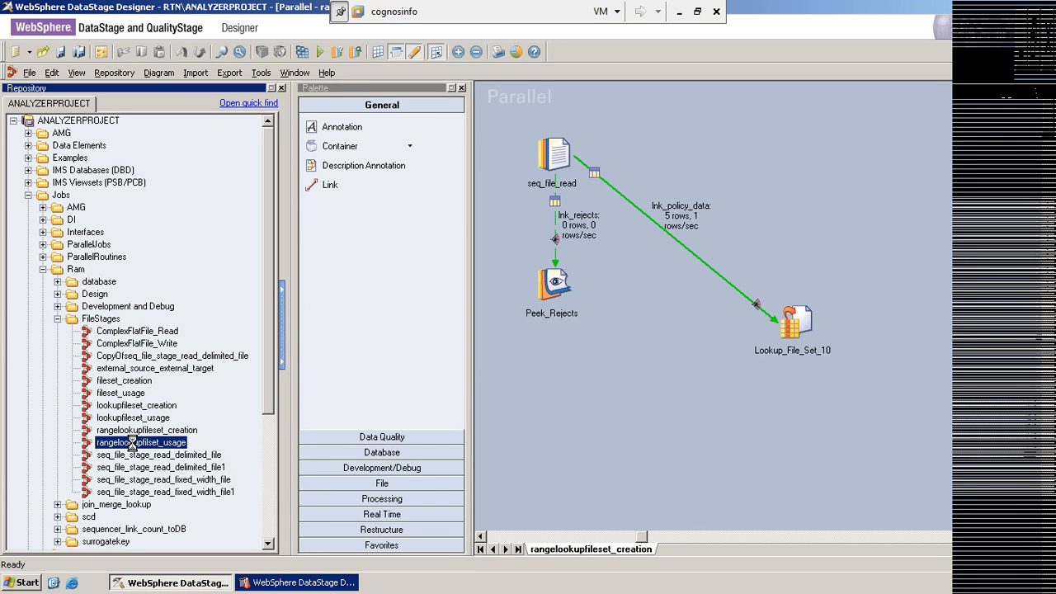
{"action": "left_click", "coordinate": [303, 51]}
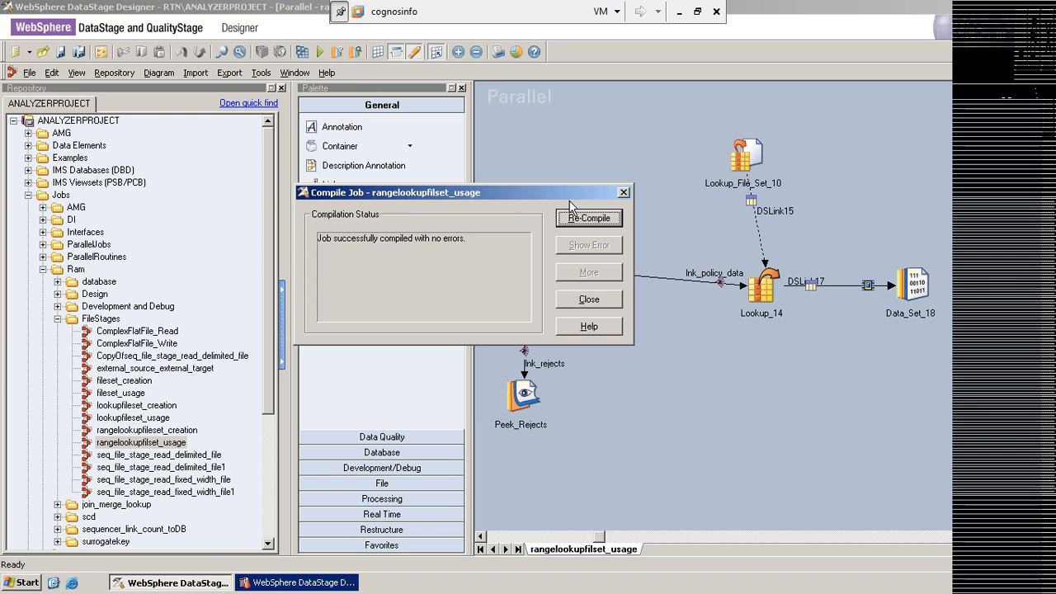
{"action": "left_click", "coordinate": [589, 298]}
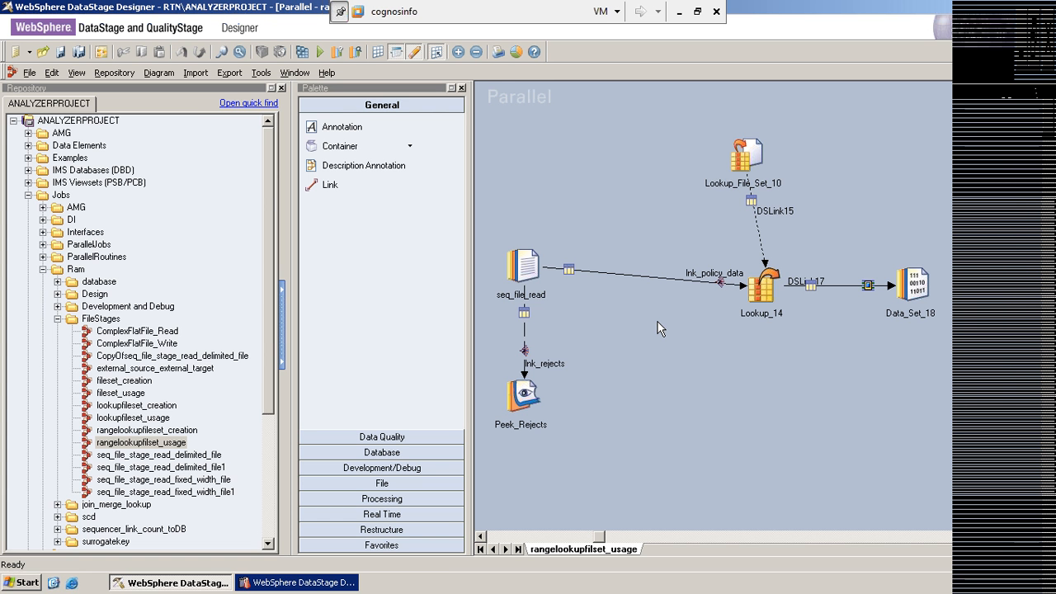
- Run the rangelookupfilset_usage job with no warnings limit and view Data_Set_18's DSLink17 data with 10 rows to display
{"action": "left_click", "coordinate": [320, 51]}
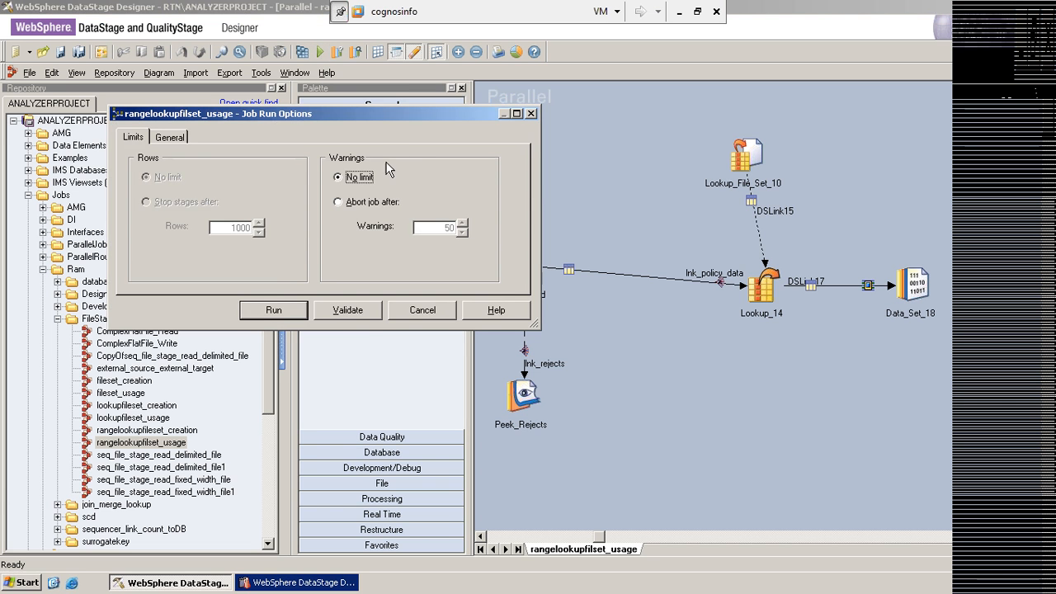
{"action": "left_click", "coordinate": [272, 309]}
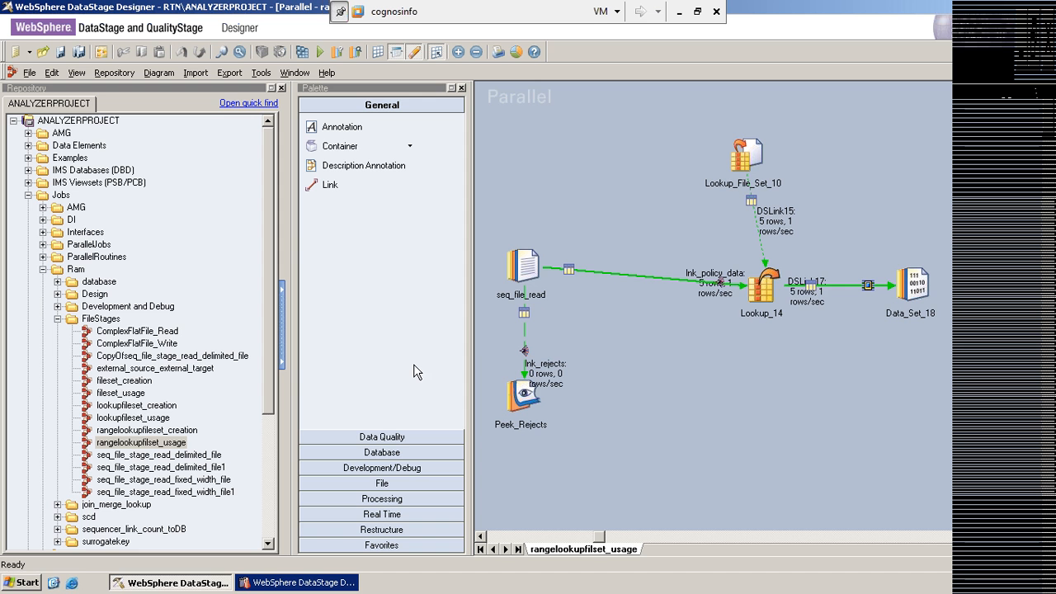
{"action": "left_click", "coordinate": [914, 281]}
{"action": "right_click", "coordinate": [913, 282]}
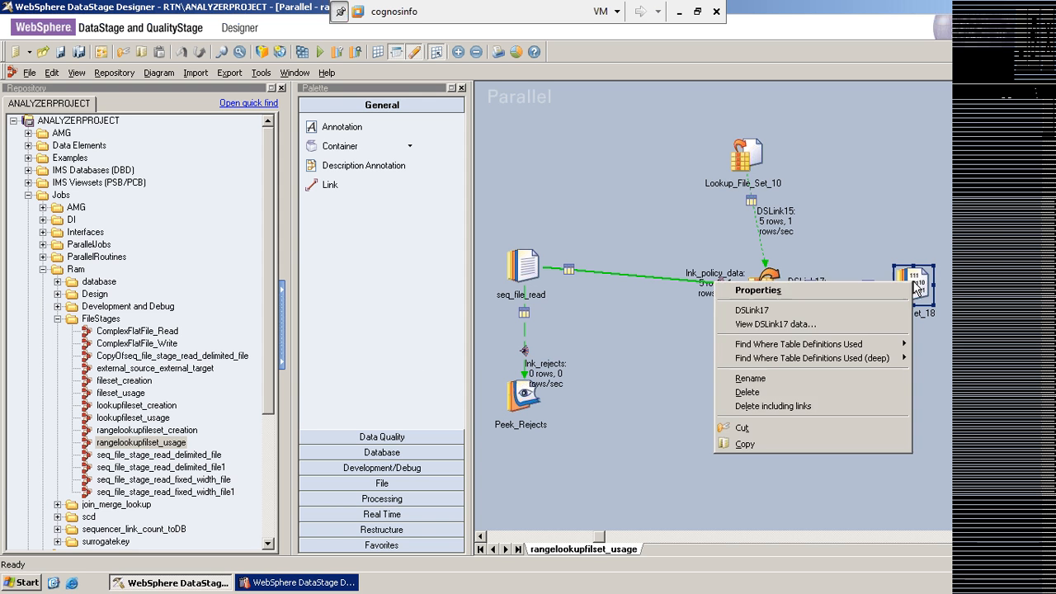
{"action": "left_click", "coordinate": [820, 324]}
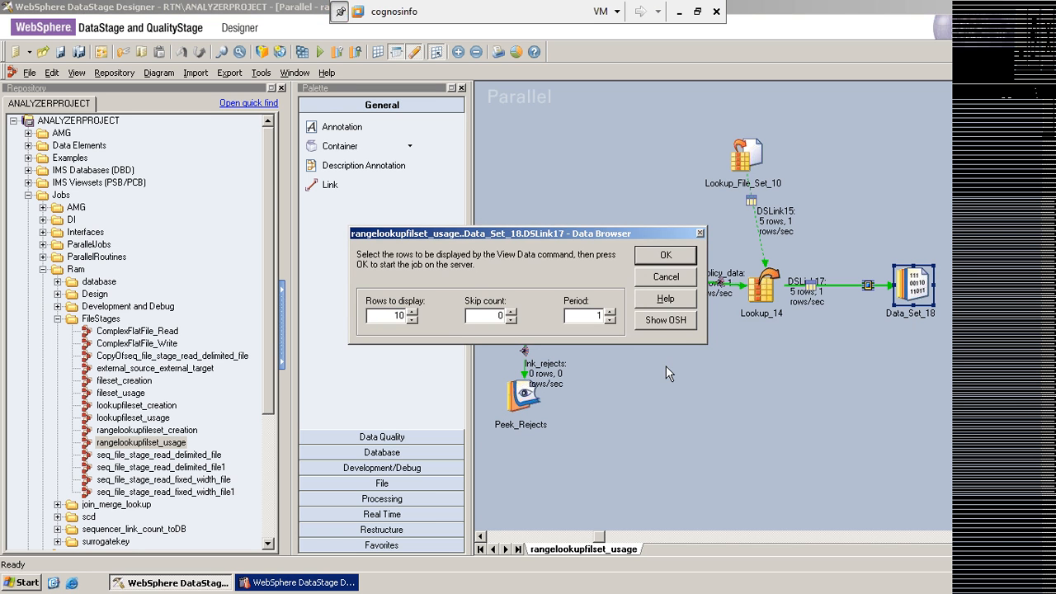
{"action": "left_click", "coordinate": [660, 255]}
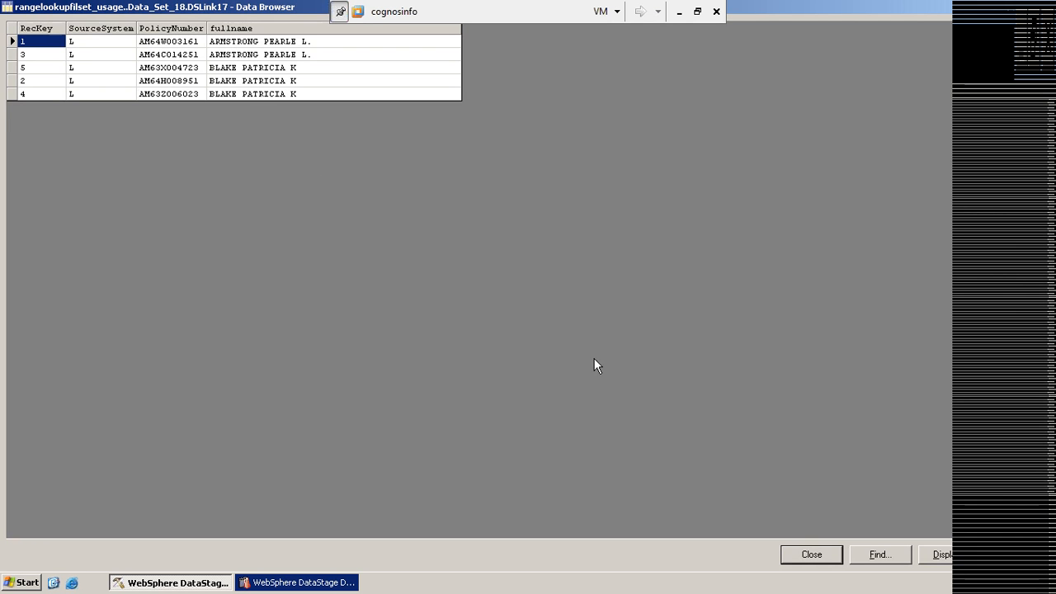
{"action": "left_click", "coordinate": [811, 556]}
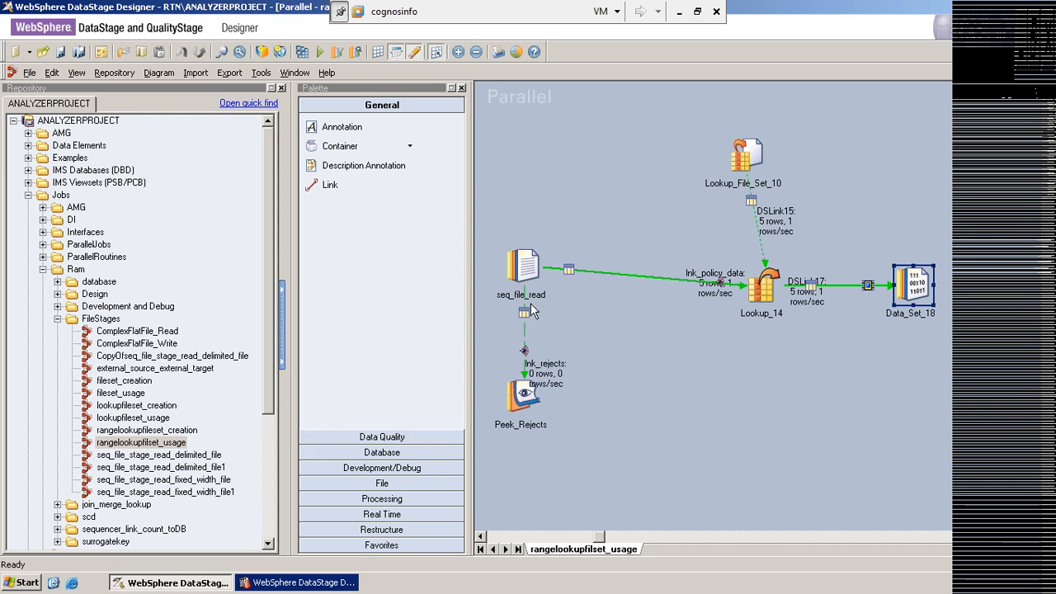
- Close all the open lookup file set jobs, both range and regular, leaving the design canvas empty
{"action": "left_click", "coordinate": [1047, 73]}
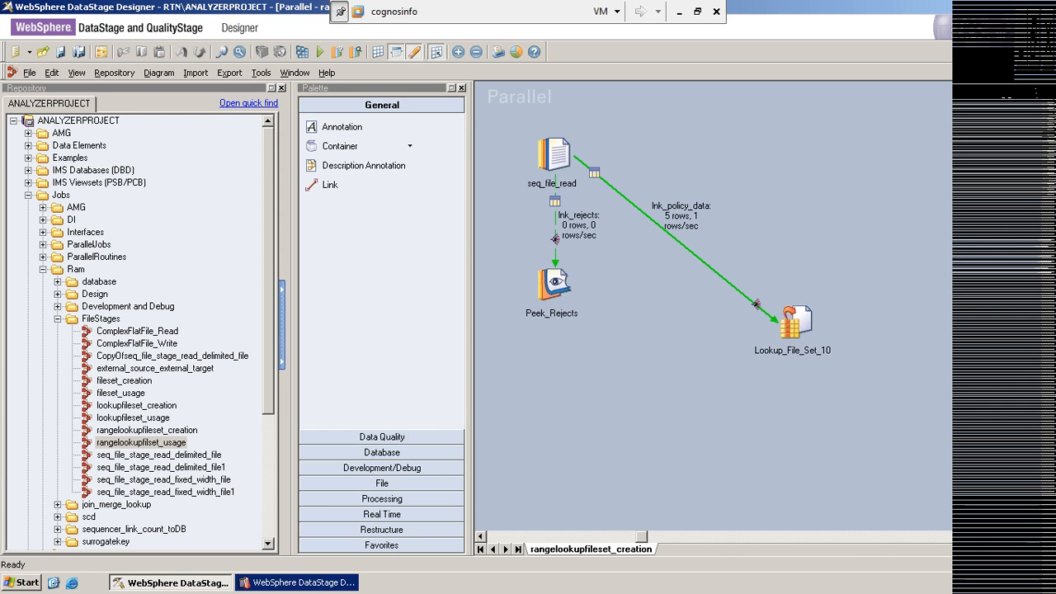
{"action": "left_click", "coordinate": [1047, 73]}
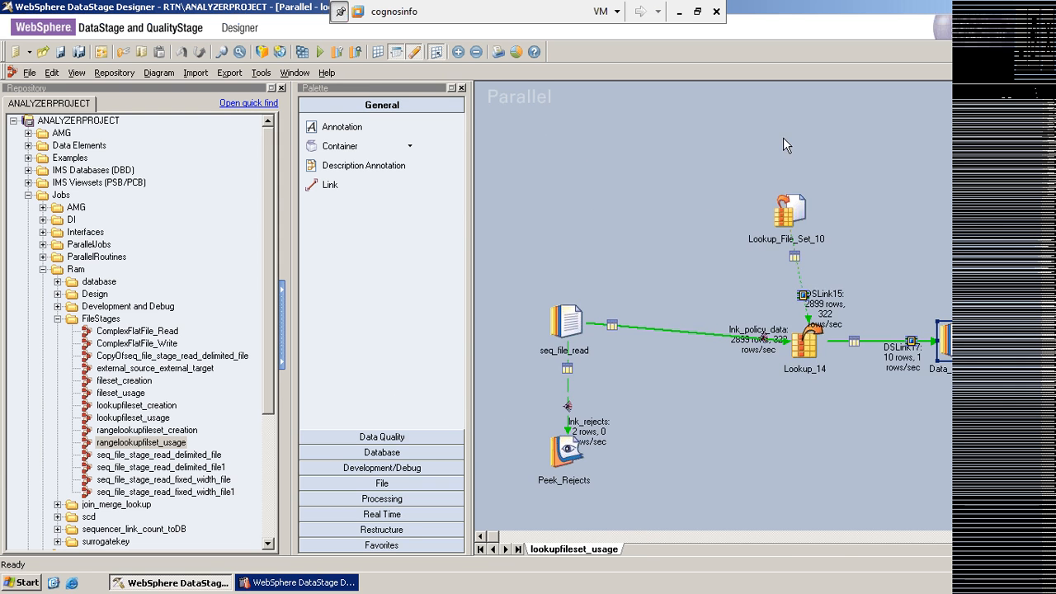
{"action": "left_click", "coordinate": [1047, 73]}
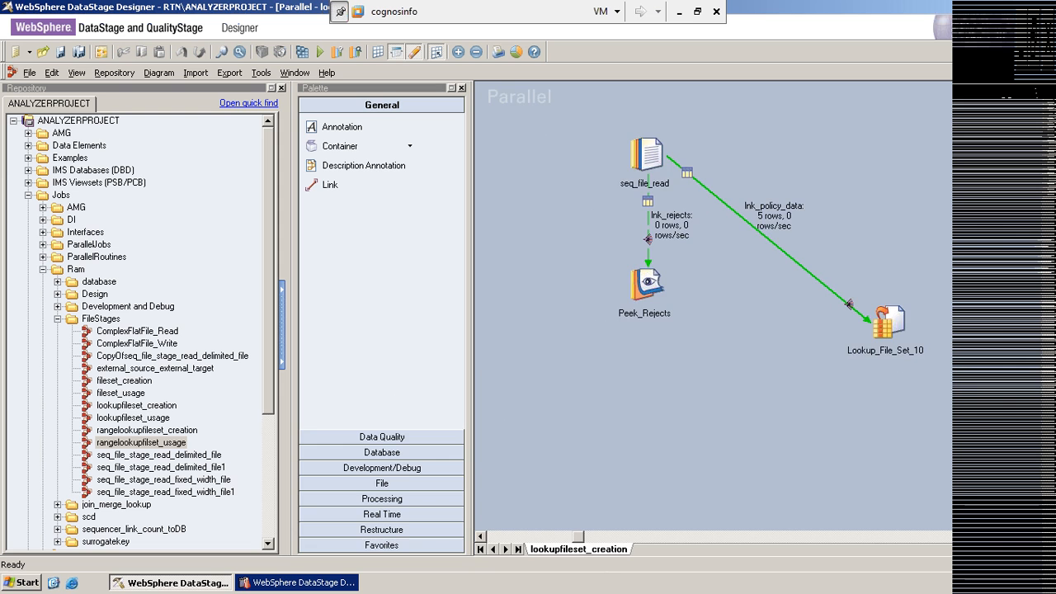
{"action": "left_click", "coordinate": [1047, 72]}
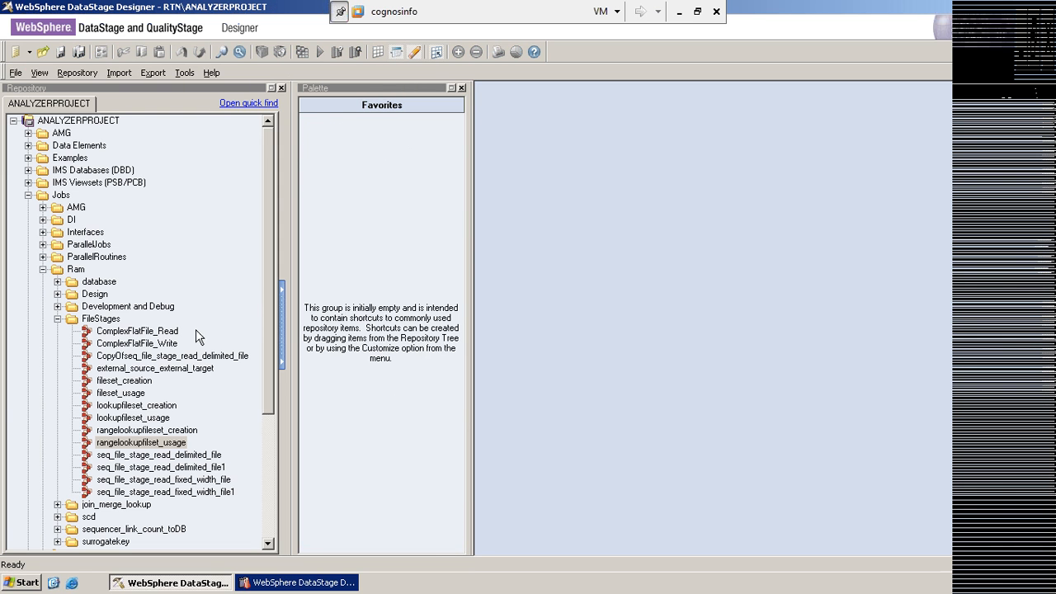
- Open the ComplexFlatFile_Read job from the FileStages folder and open its CFF_Read stage
{"action": "left_click", "coordinate": [153, 333]}
{"action": "double_click", "coordinate": [154, 333]}
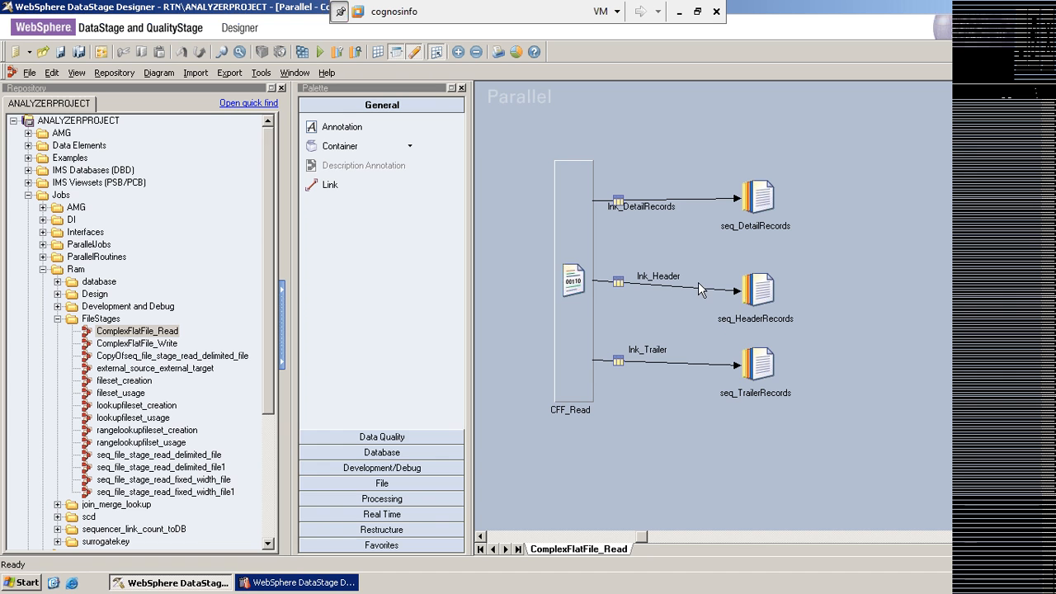
{"action": "double_click", "coordinate": [574, 305]}
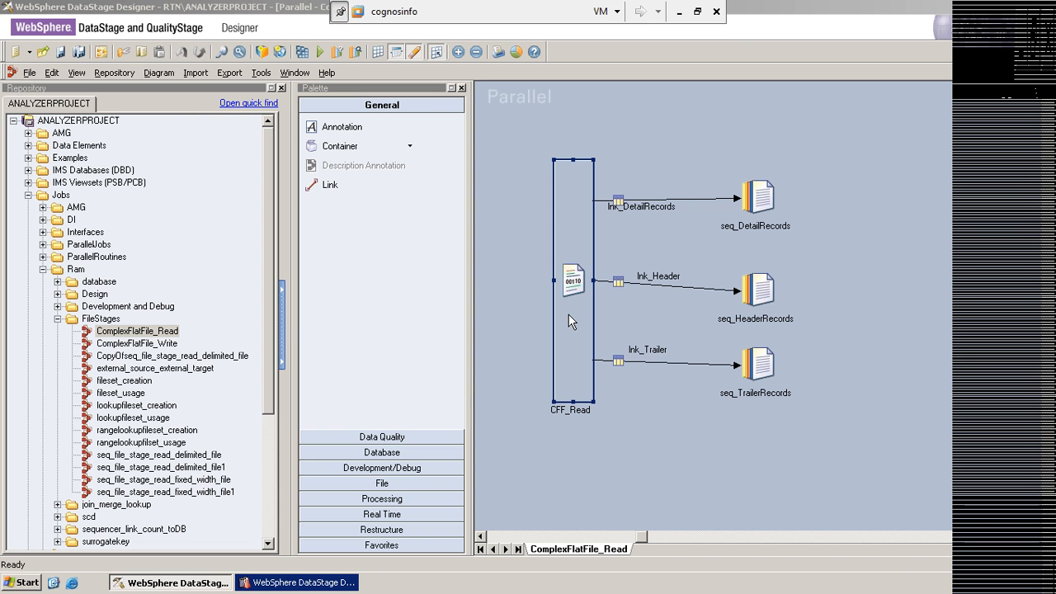
{"action": "double_click", "coordinate": [572, 322]}
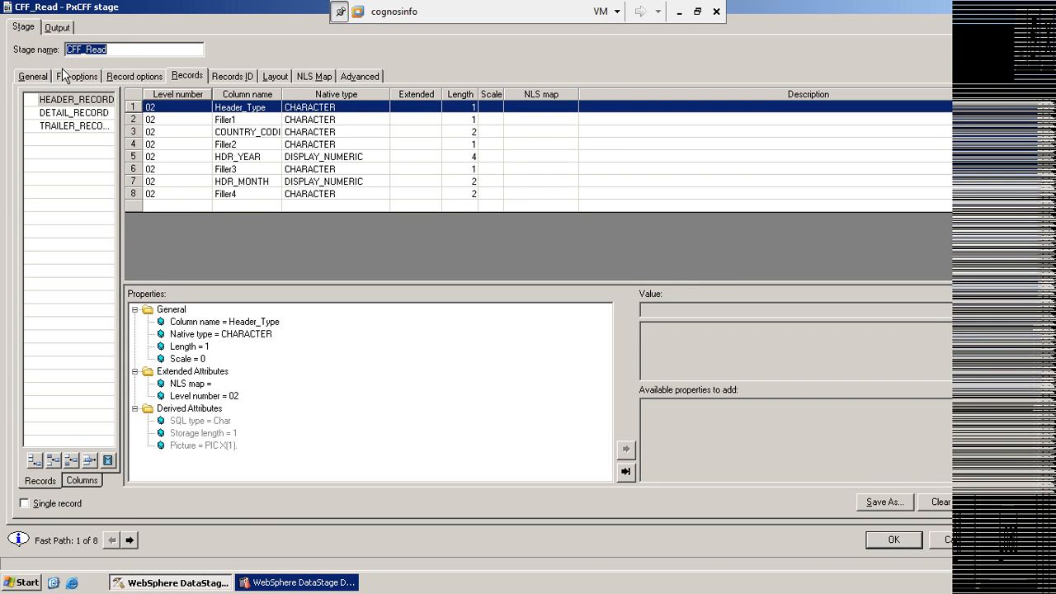
- Examine CFF_Read's general description, file options, record columns and record ID conditions, stepping through the fast path pages
{"action": "left_click", "coordinate": [33, 76]}
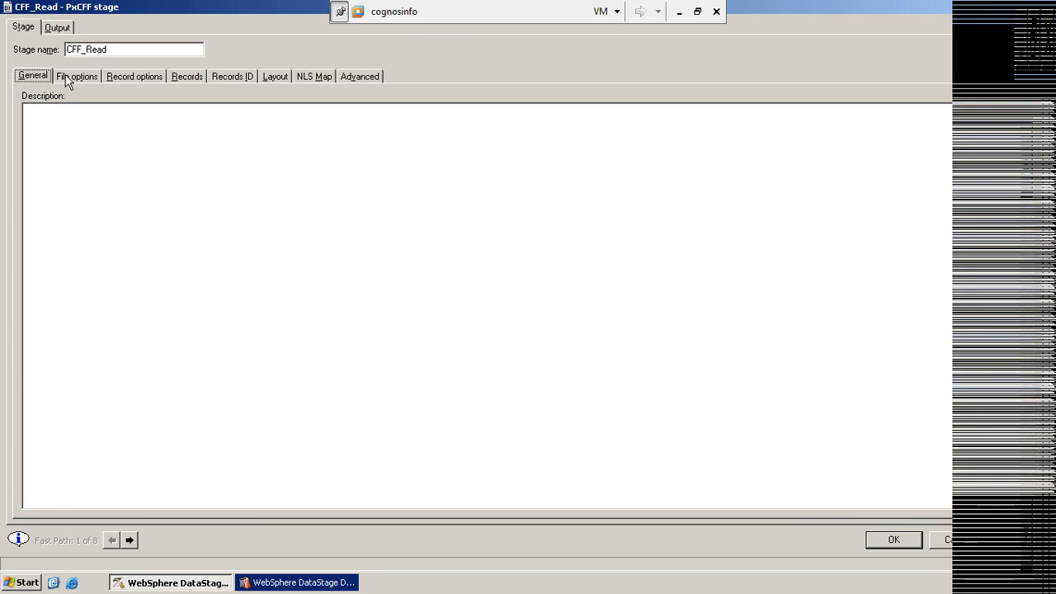
{"action": "left_click", "coordinate": [67, 78]}
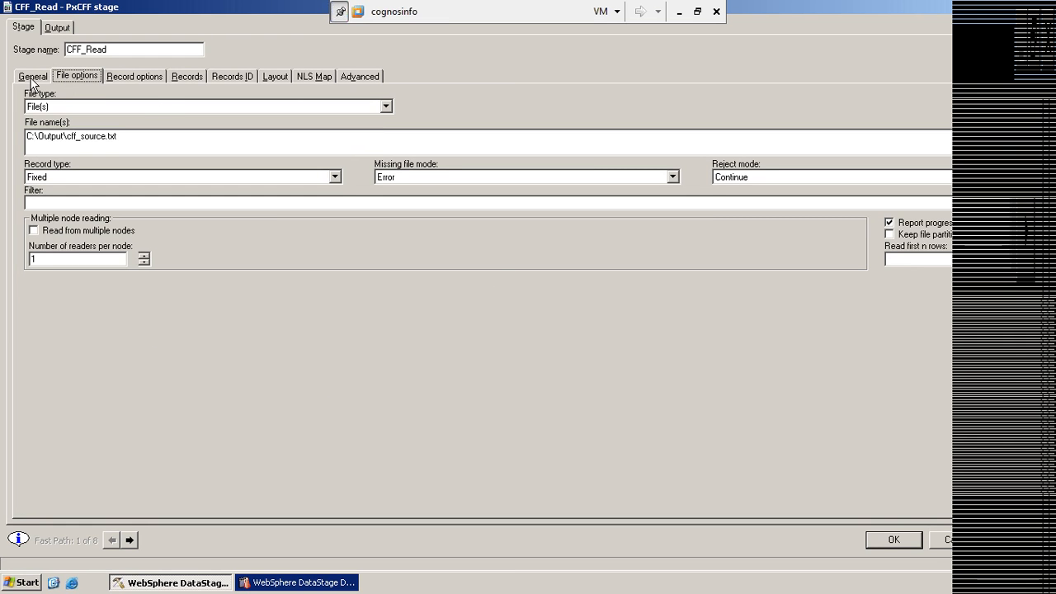
{"action": "left_click", "coordinate": [31, 80]}
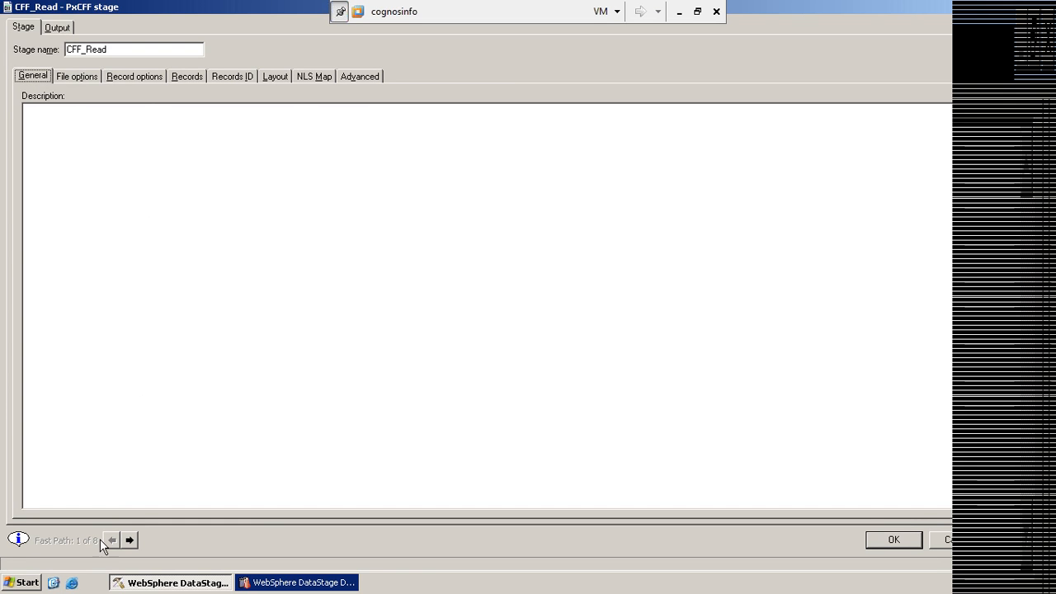
{"action": "left_click", "coordinate": [130, 541]}
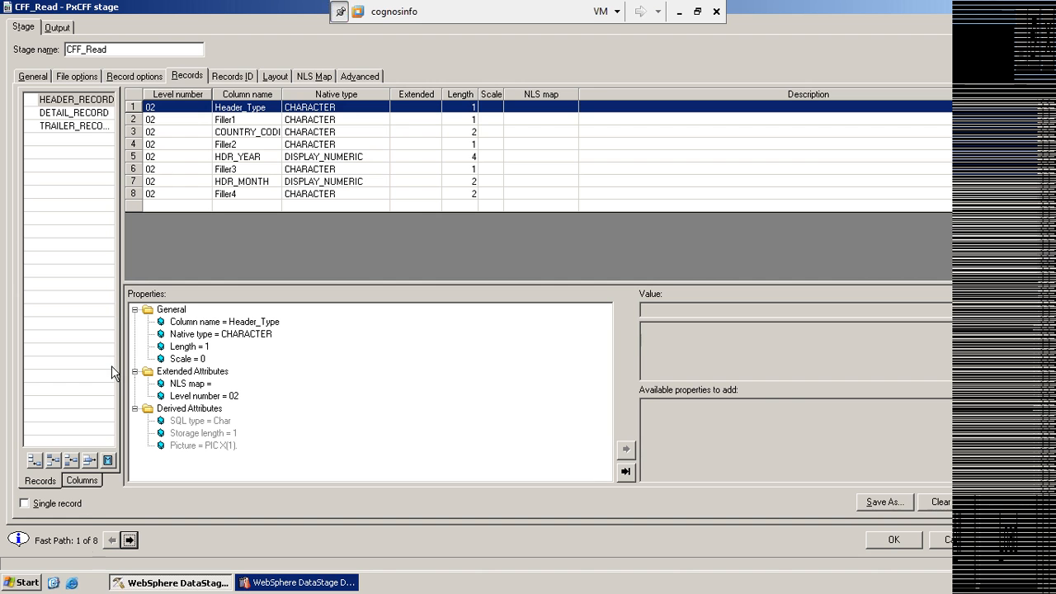
{"action": "left_click", "coordinate": [129, 540]}
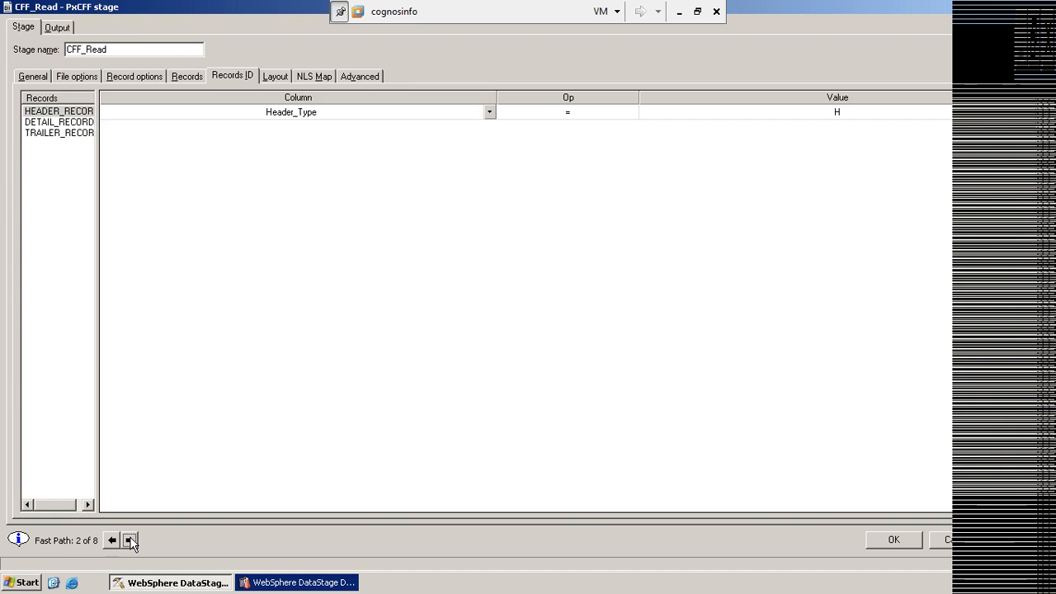
{"action": "left_click", "coordinate": [130, 541]}
{"action": "left_click", "coordinate": [112, 540]}
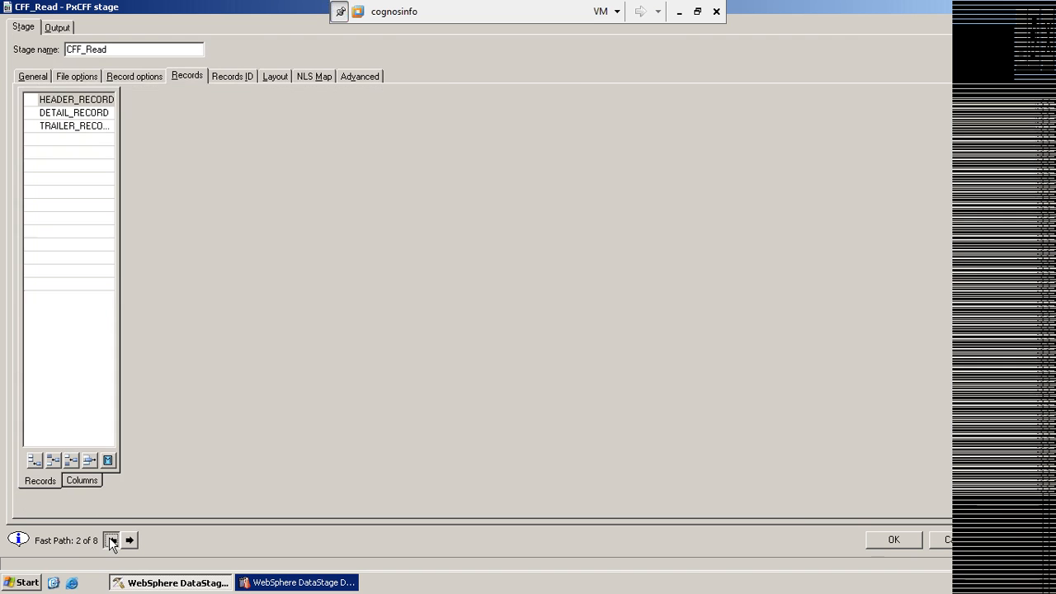
{"action": "left_click", "coordinate": [112, 540]}
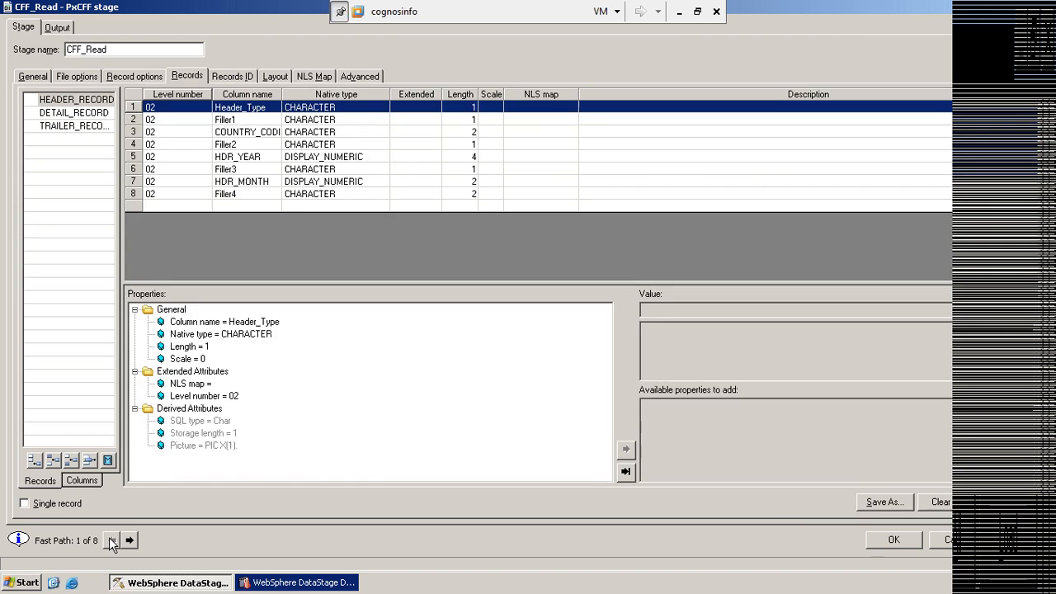
{"action": "left_click", "coordinate": [36, 78]}
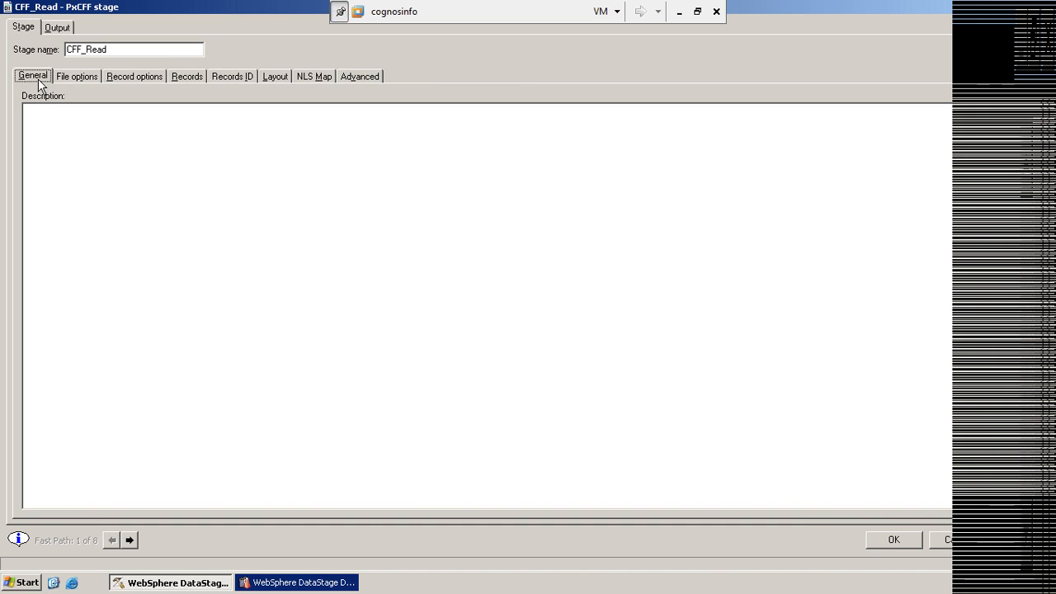
{"action": "left_click", "coordinate": [76, 135]}
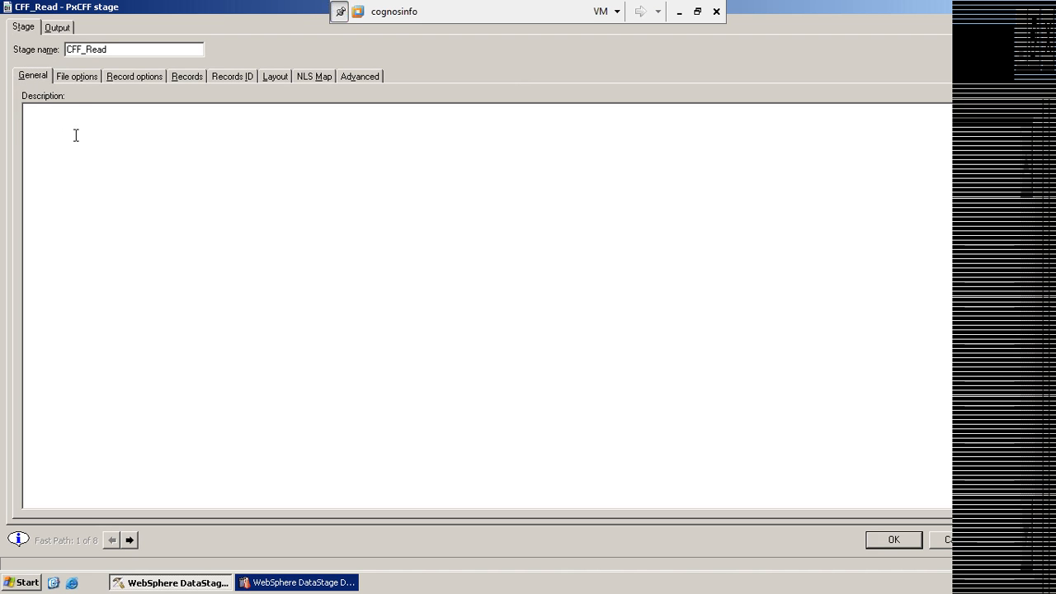
- In CFF_Read's file options, keep File(s) as the file type and append ",c:\" to the C:\Output\cff_source.txt file name
{"action": "left_click", "coordinate": [62, 75]}
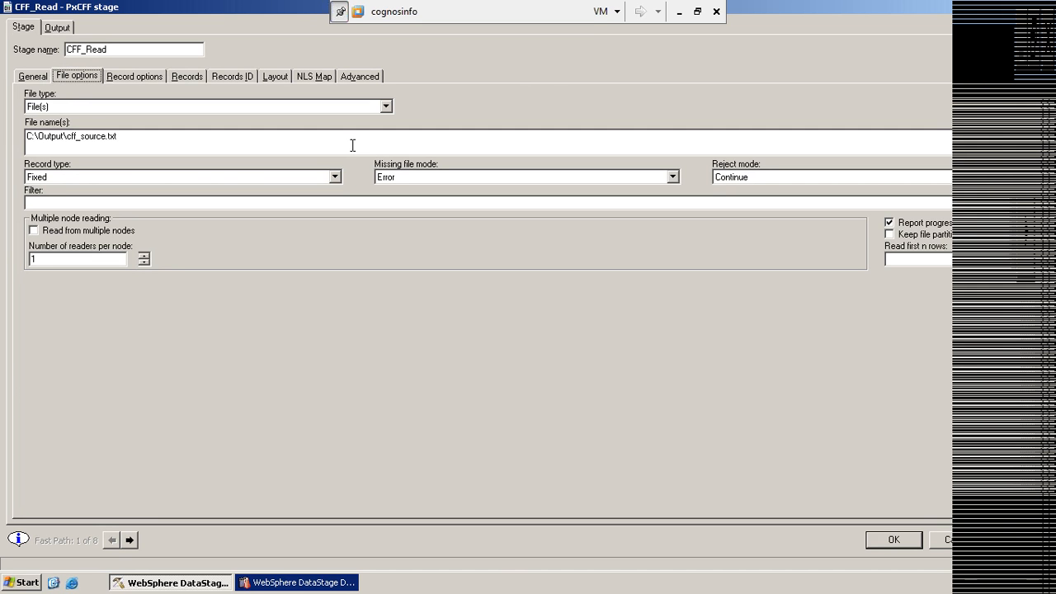
{"action": "left_click", "coordinate": [385, 108]}
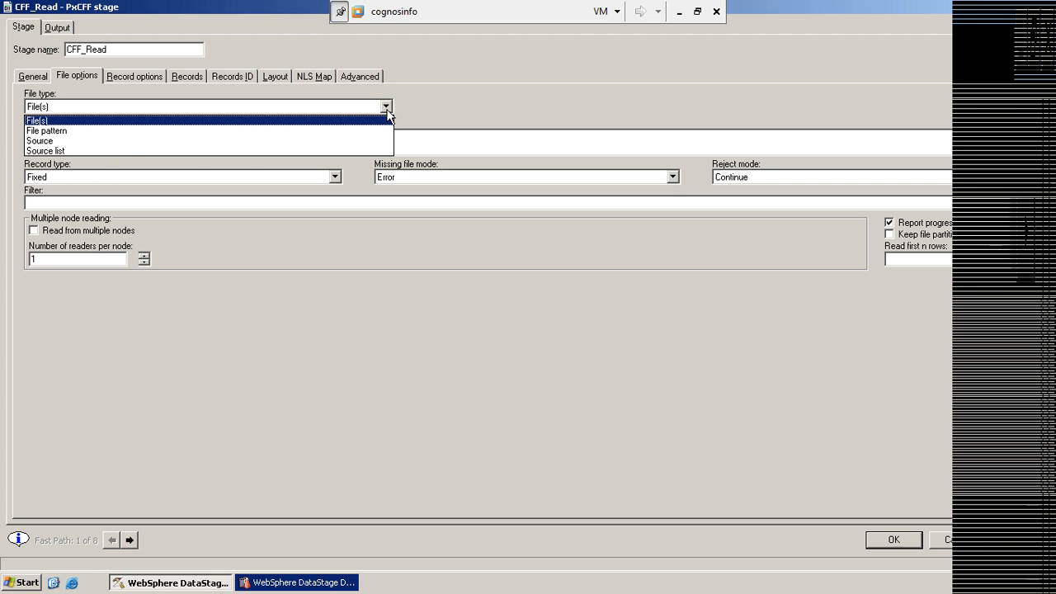
{"action": "left_click", "coordinate": [55, 120]}
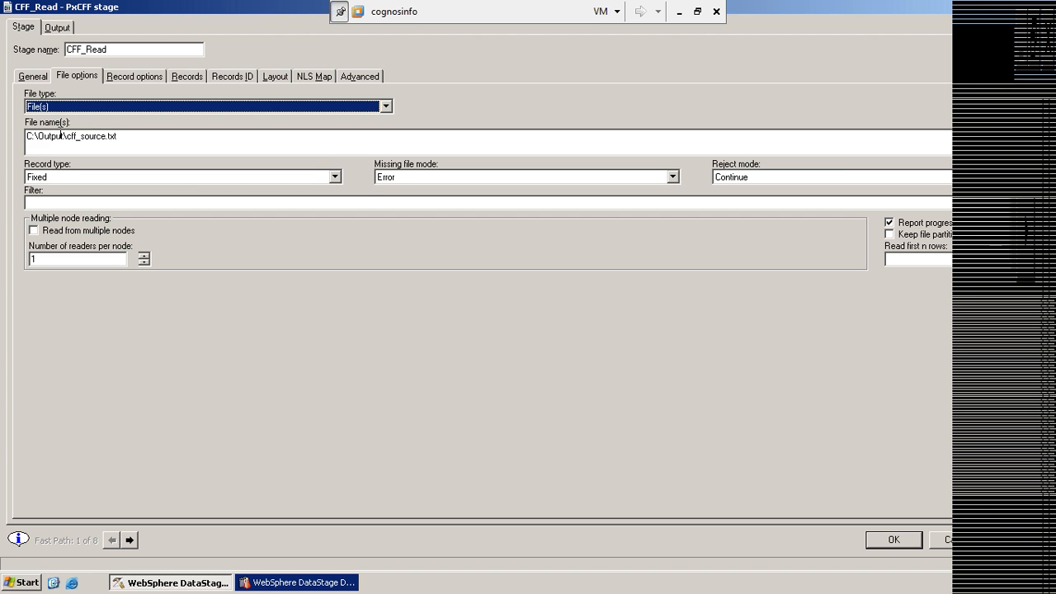
{"action": "left_click", "coordinate": [123, 136]}
{"action": "type", "text": ","}
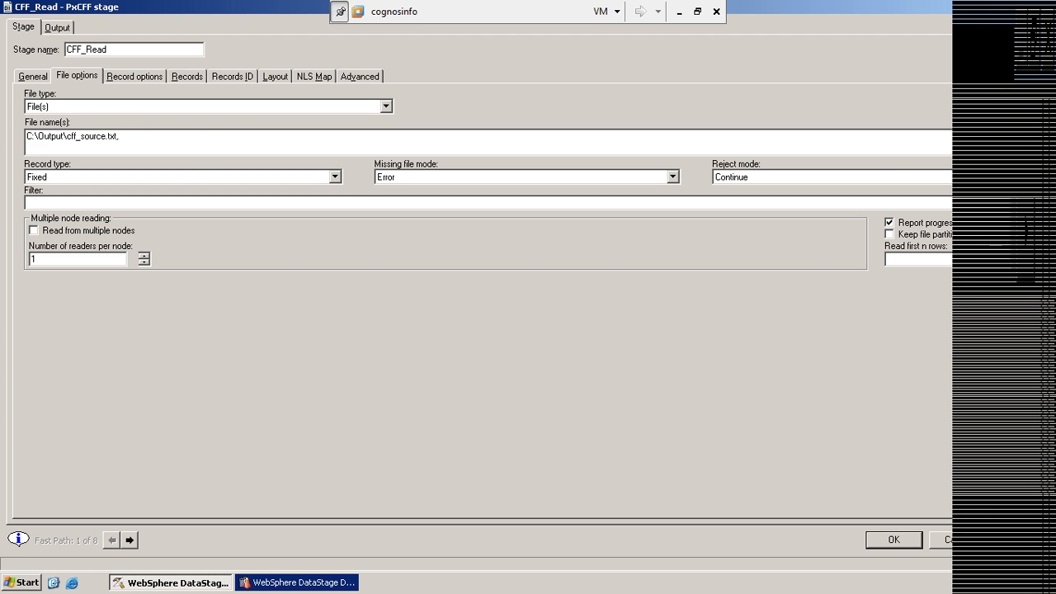
{"action": "type", "text": "c:"}
{"action": "type", "text": "\\"}
- Try File pattern as CFF_Read's file type, and change the type to Source
{"action": "left_click", "coordinate": [385, 107]}
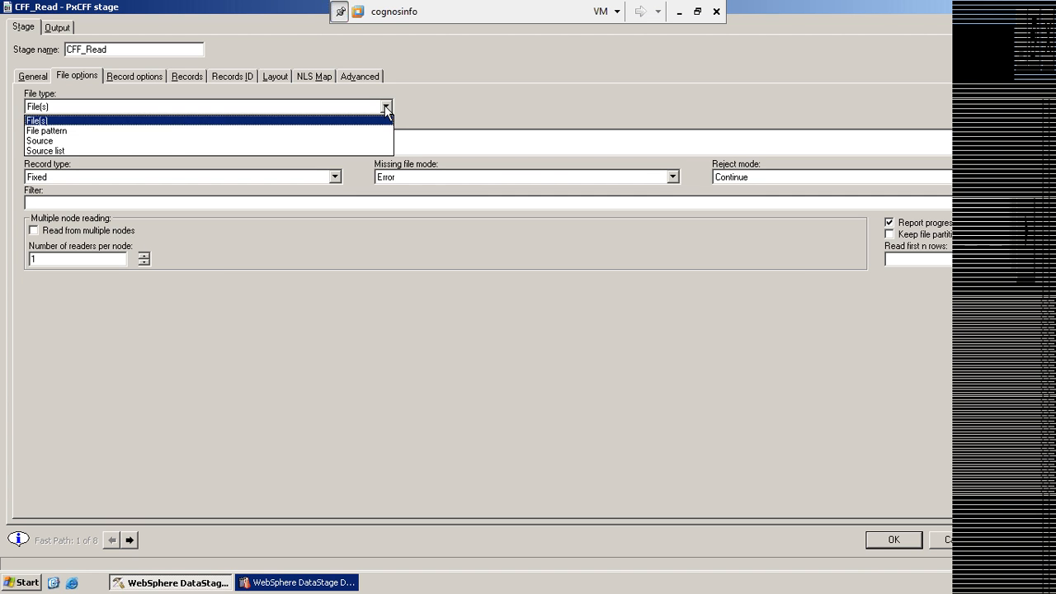
{"action": "left_click", "coordinate": [117, 140]}
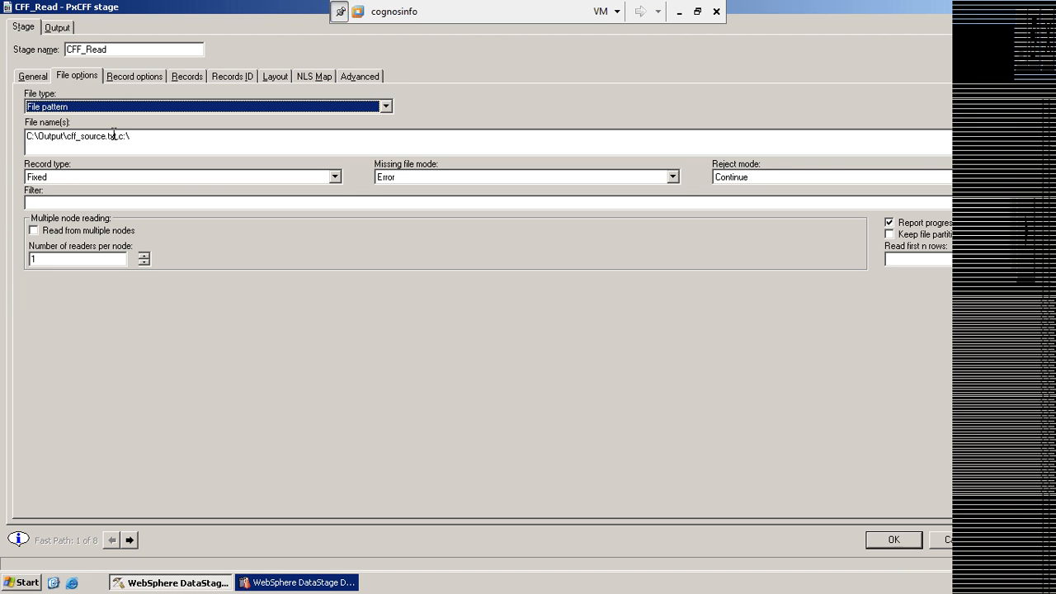
{"action": "left_click", "coordinate": [386, 106]}
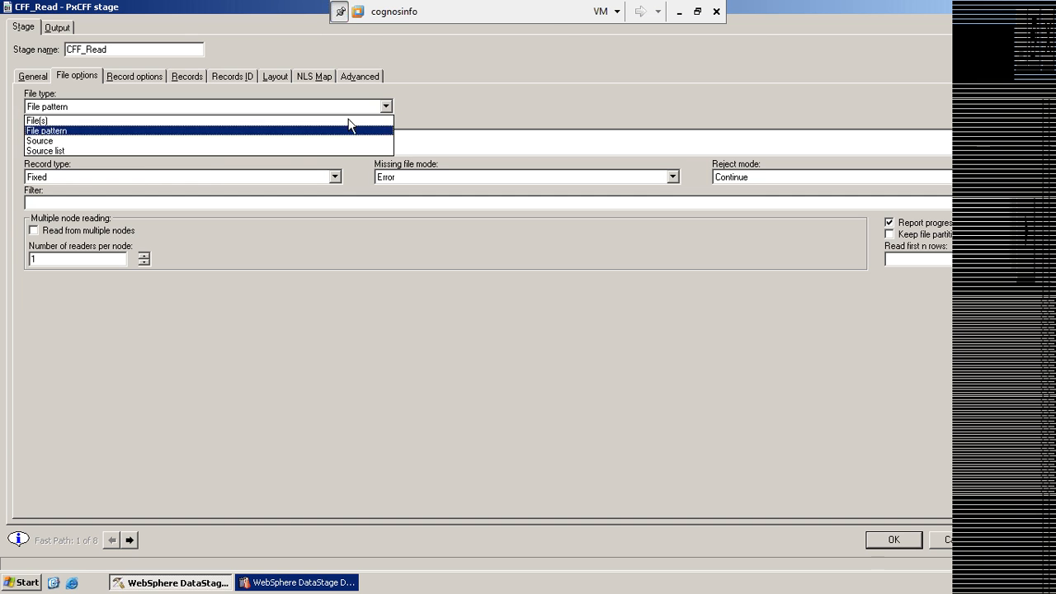
{"action": "left_click", "coordinate": [105, 140]}
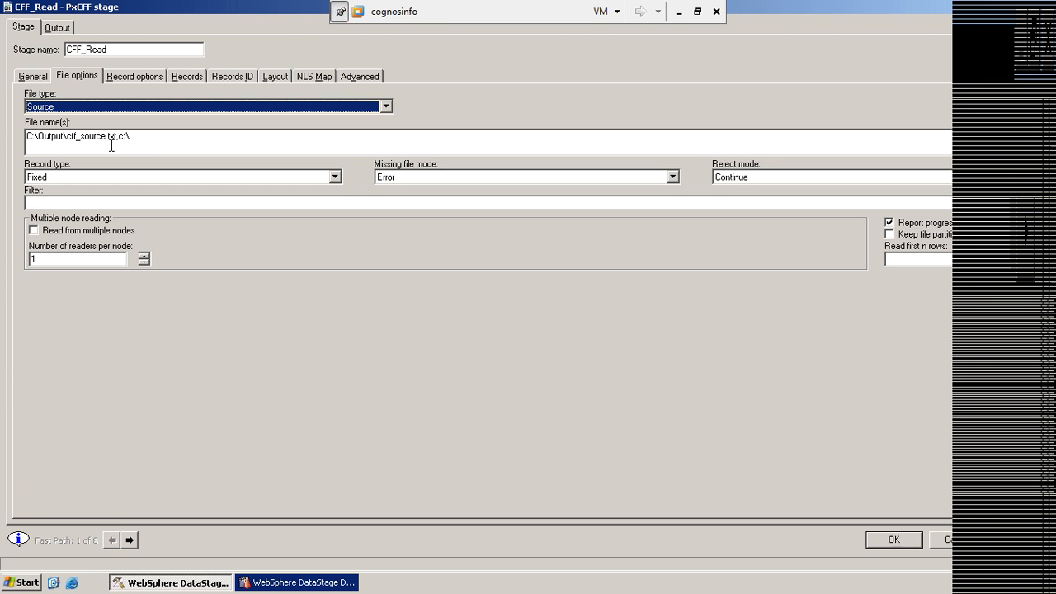
- Try File(s) as CFF_Read's file type, and change the type back to Source
{"action": "left_click", "coordinate": [146, 138]}
{"action": "left_click_drag", "start_coordinate": [137, 138], "coordinate": [66, 135]}
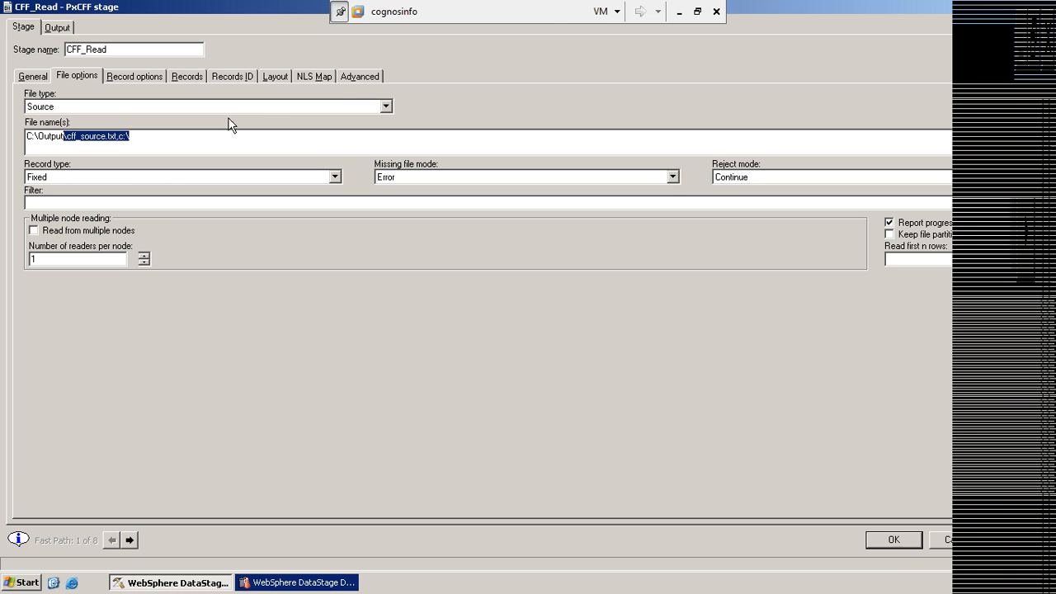
{"action": "left_click", "coordinate": [385, 108]}
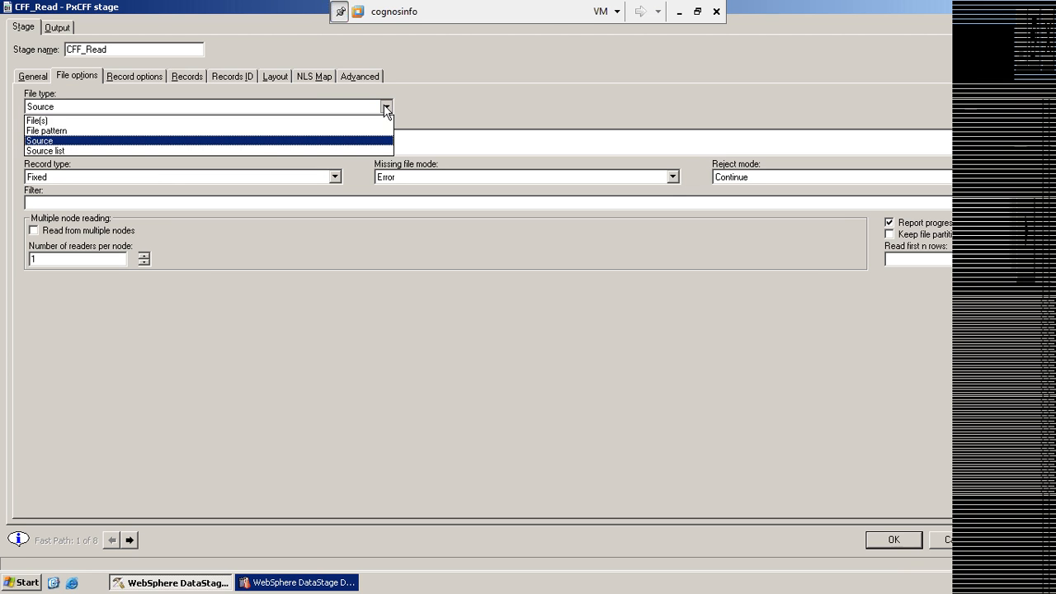
{"action": "left_click", "coordinate": [83, 122]}
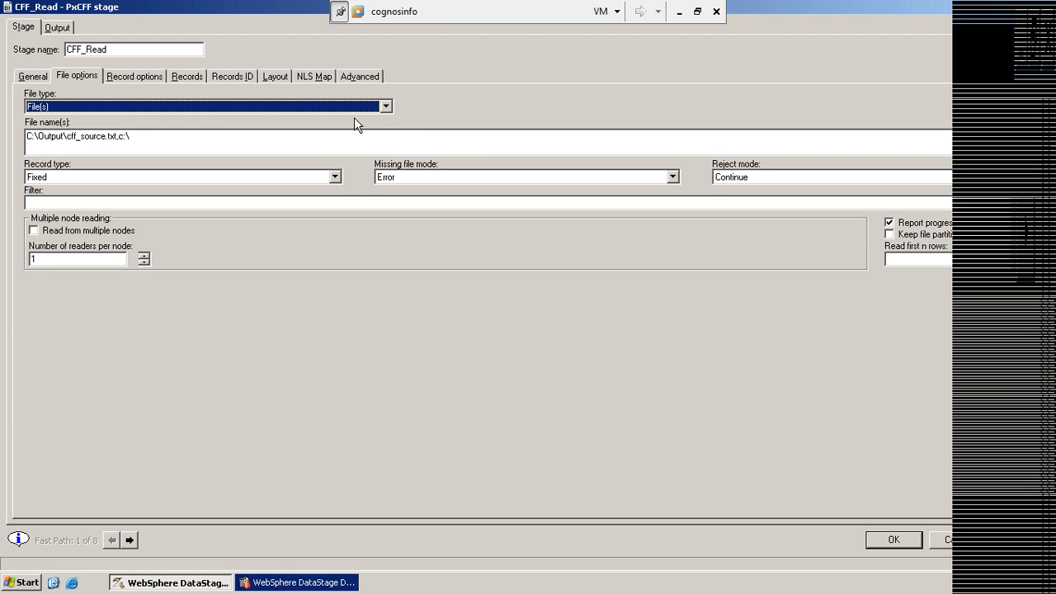
{"action": "left_click", "coordinate": [385, 107]}
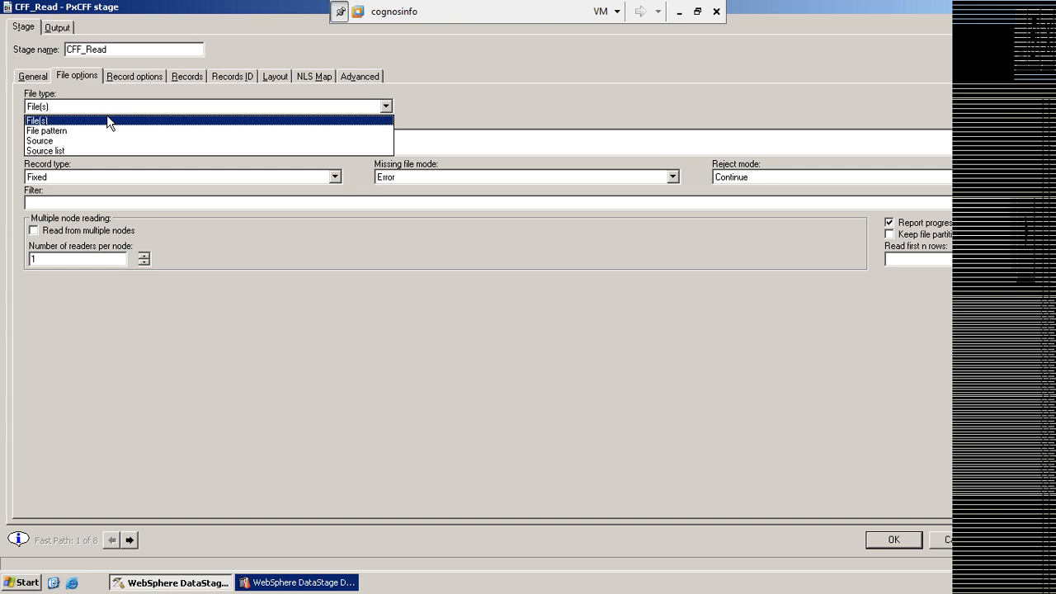
{"action": "left_click", "coordinate": [52, 141]}
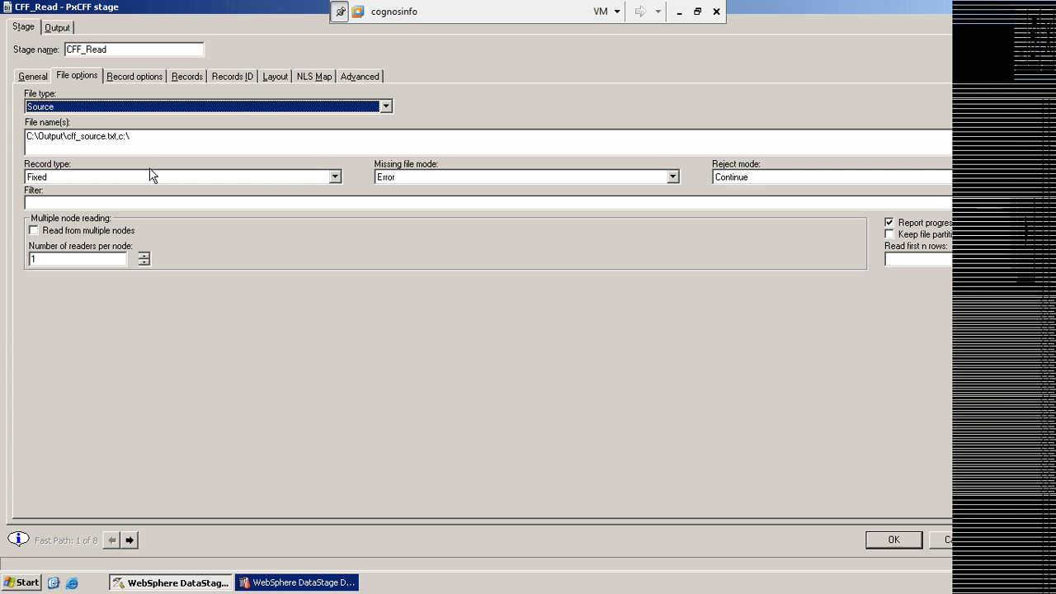
{"action": "left_click_drag", "start_coordinate": [142, 138], "coordinate": [27, 140]}
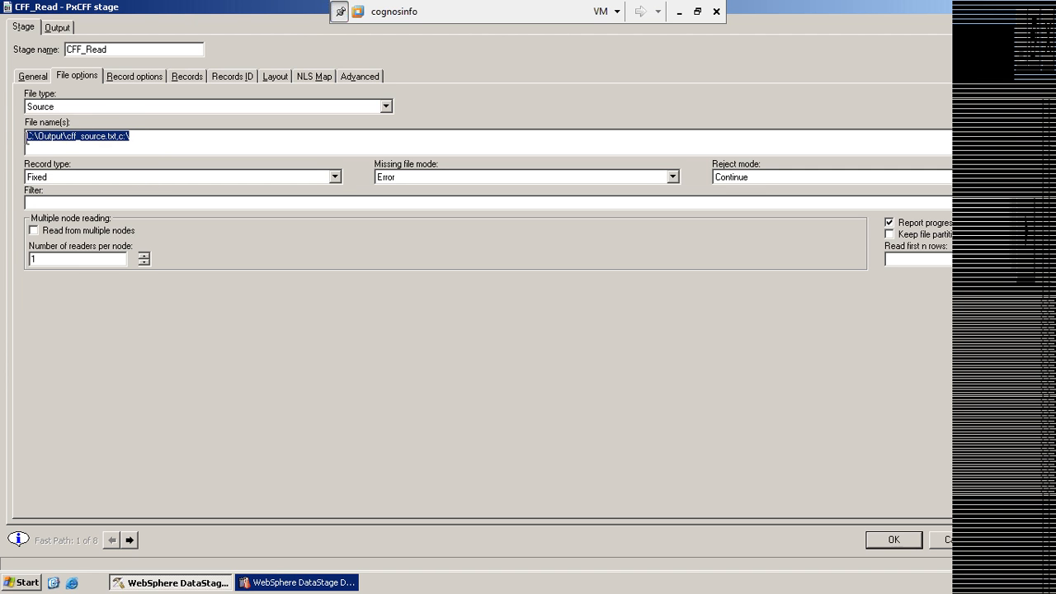
{"action": "left_click", "coordinate": [164, 140]}
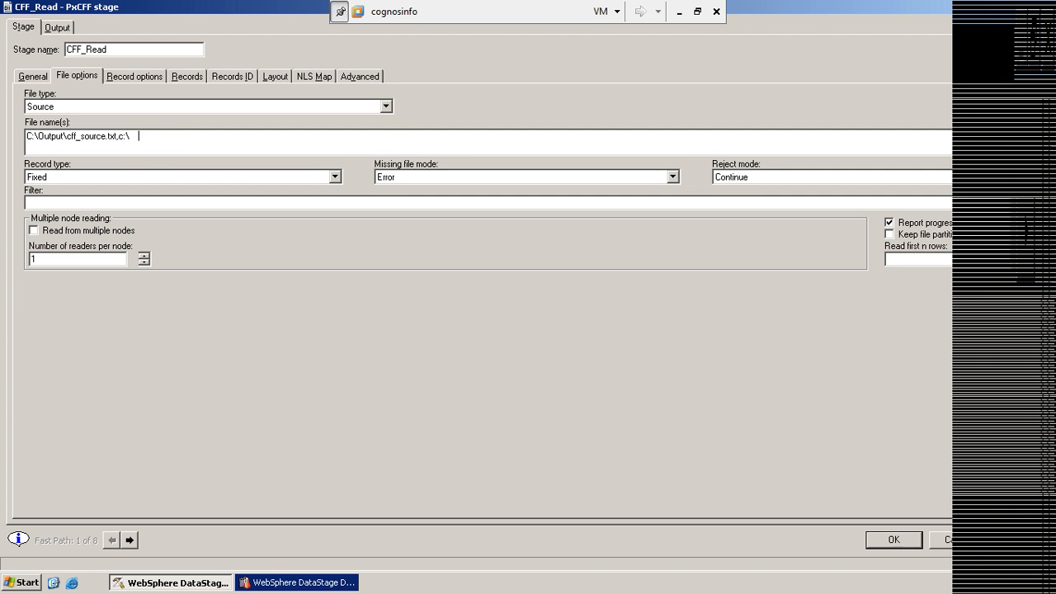
- Set CFF_Read's file type to Source list and select the whole file name entry
{"action": "left_click", "coordinate": [386, 105]}
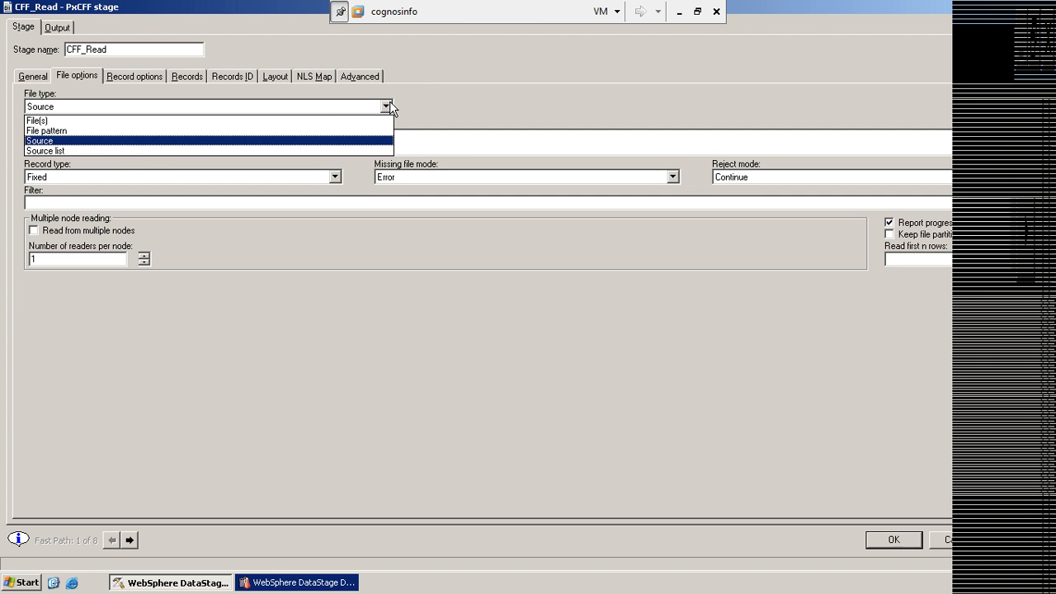
{"action": "left_click", "coordinate": [49, 151]}
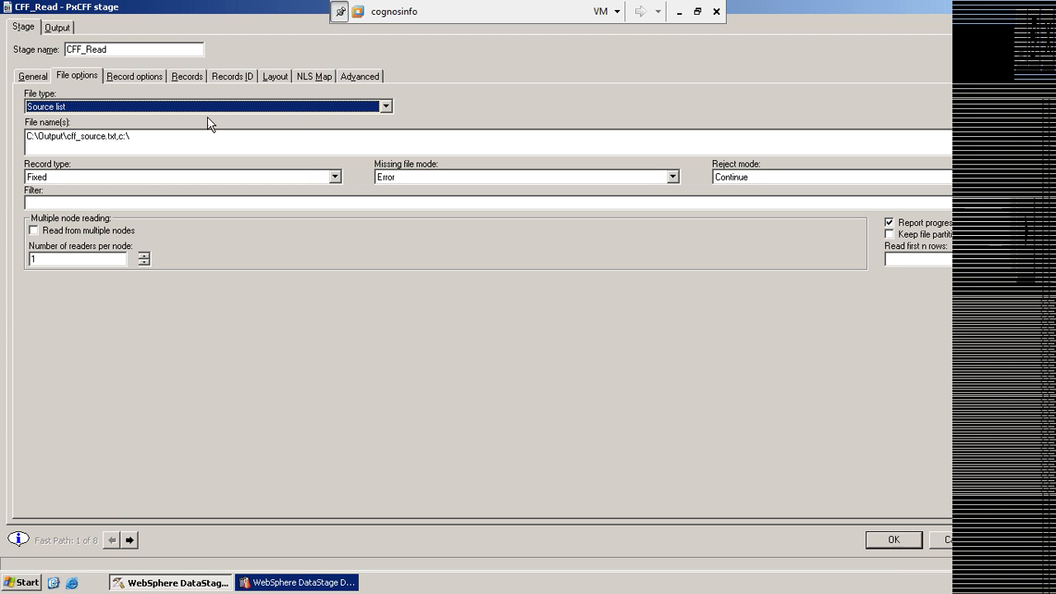
{"action": "left_click", "coordinate": [386, 106]}
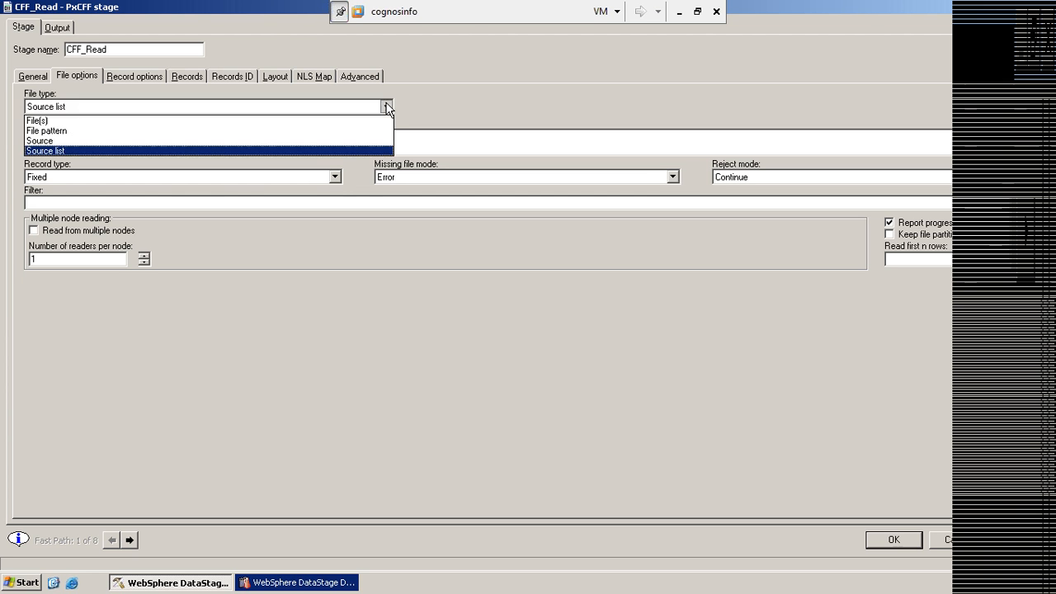
{"action": "left_click", "coordinate": [52, 151]}
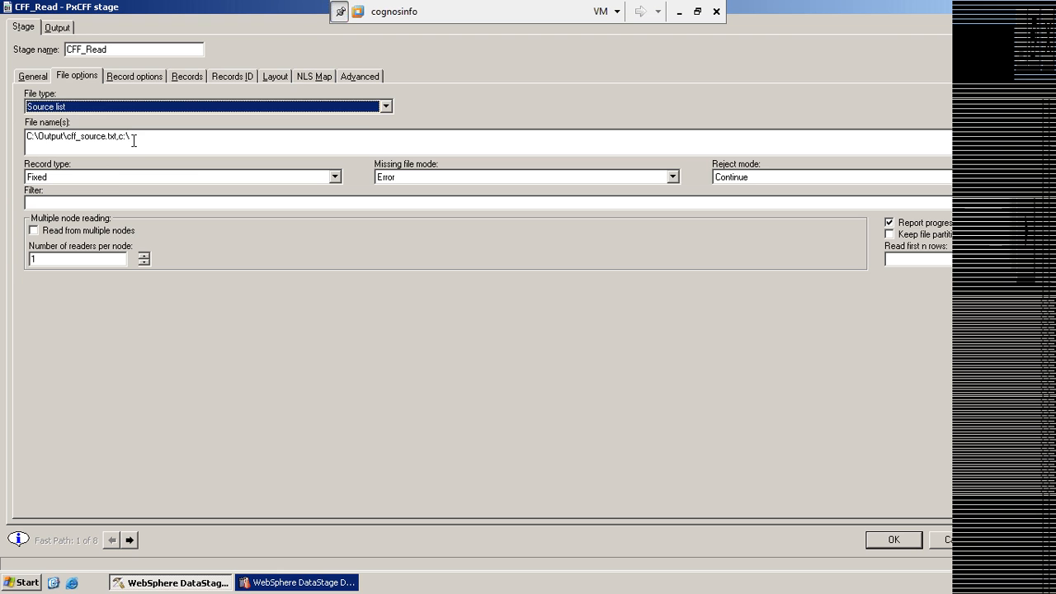
{"action": "left_click_drag", "start_coordinate": [135, 140], "coordinate": [26, 141]}
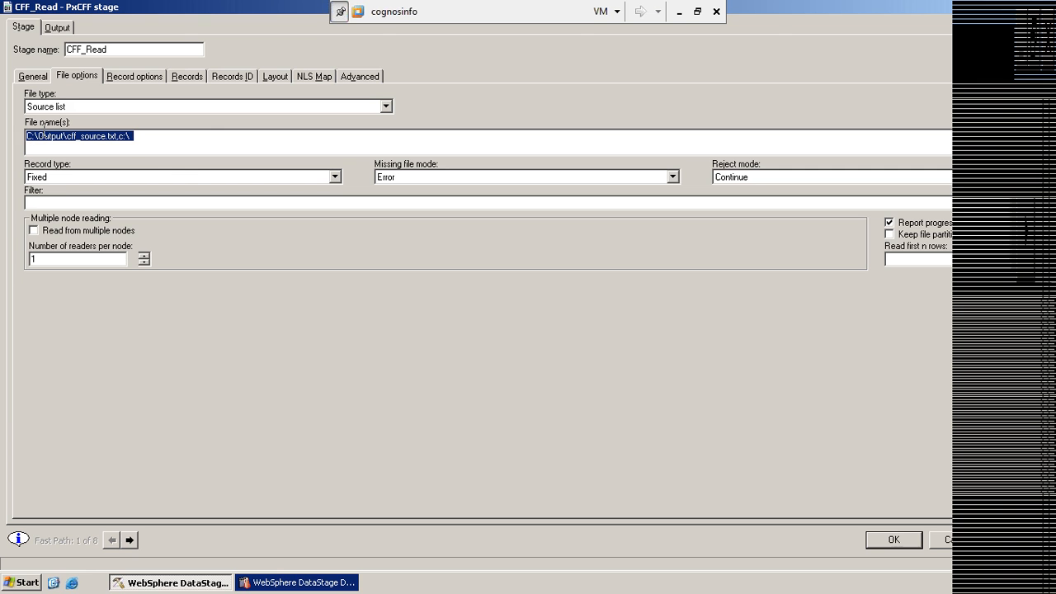
- Look through the record types in the file options and try Variable block spanned
{"action": "left_click", "coordinate": [335, 178]}
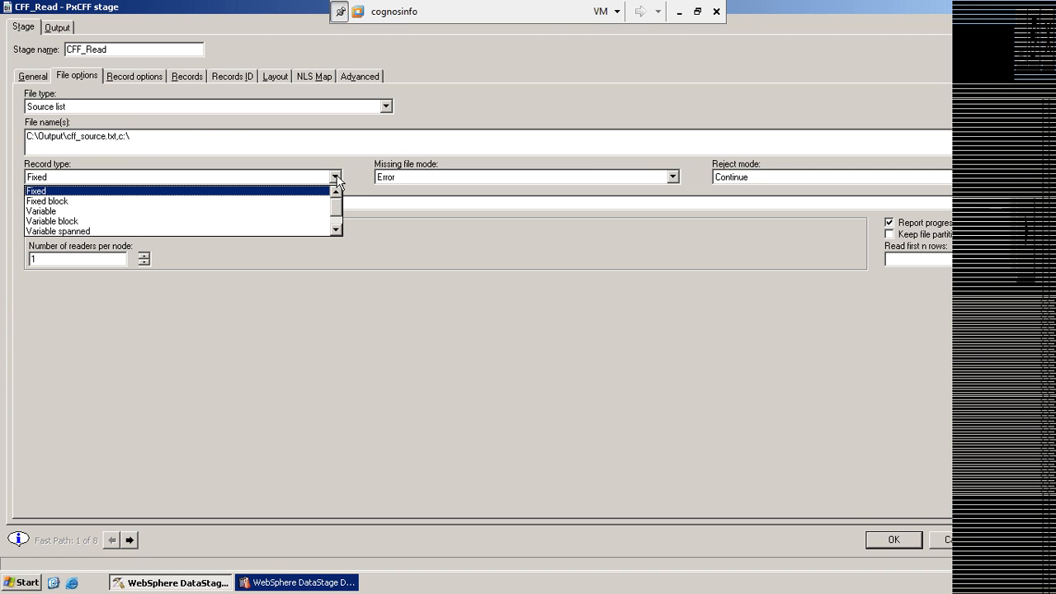
{"action": "left_click", "coordinate": [335, 231]}
{"action": "left_click", "coordinate": [335, 231]}
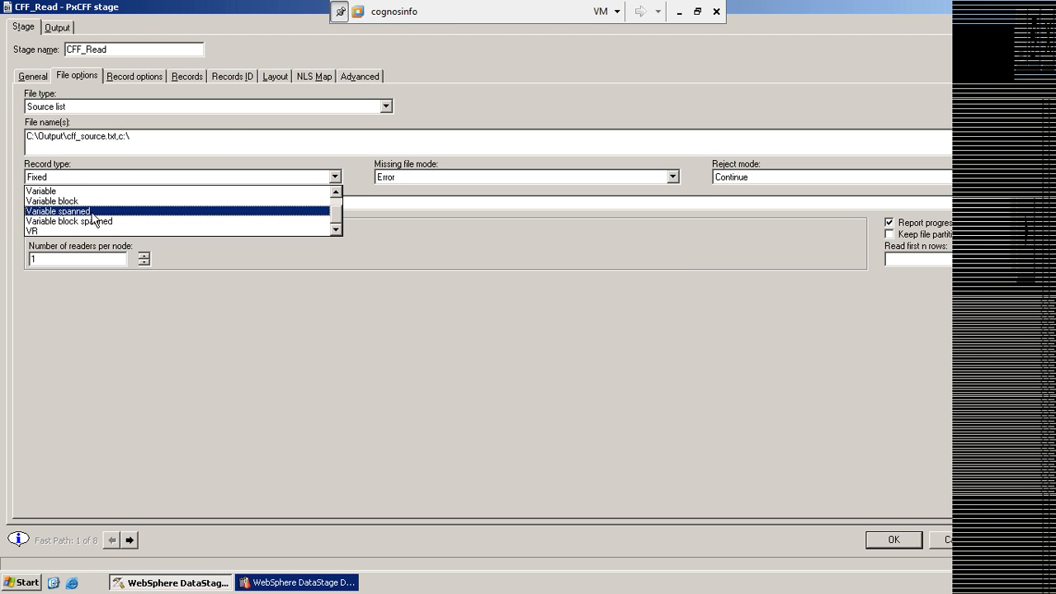
{"action": "scroll", "coordinate": [198, 207], "scroll_direction": "up", "scroll_amount": 1}
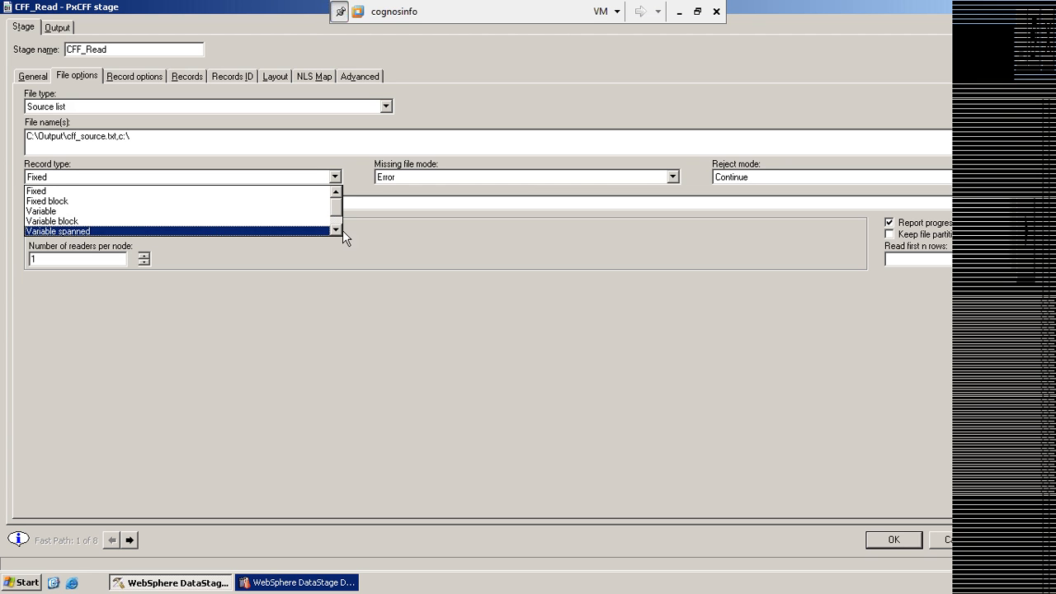
{"action": "scroll", "coordinate": [340, 229], "scroll_direction": "down", "scroll_amount": 1}
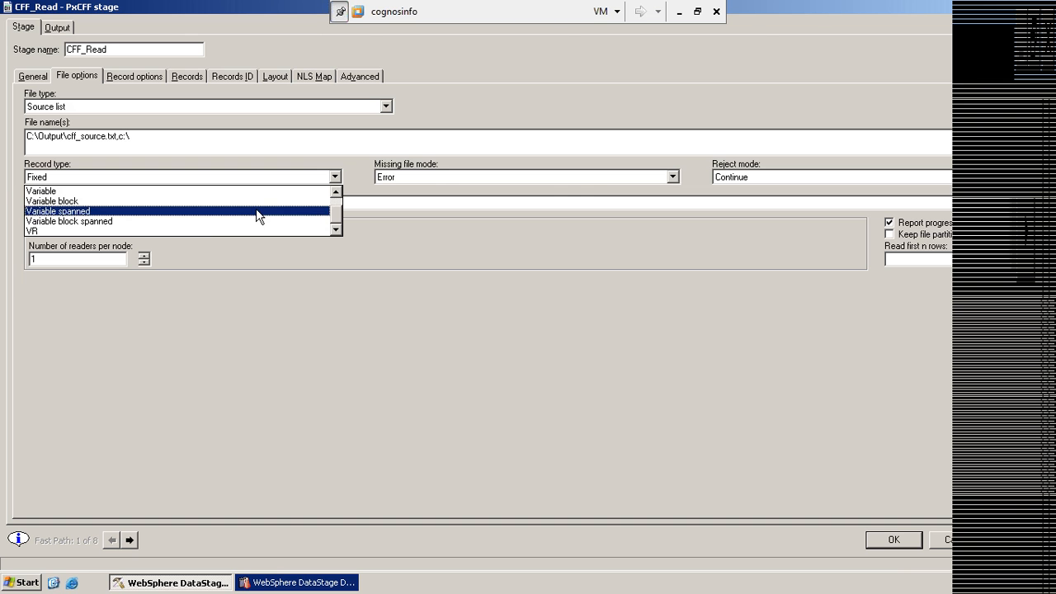
{"action": "left_click", "coordinate": [199, 221]}
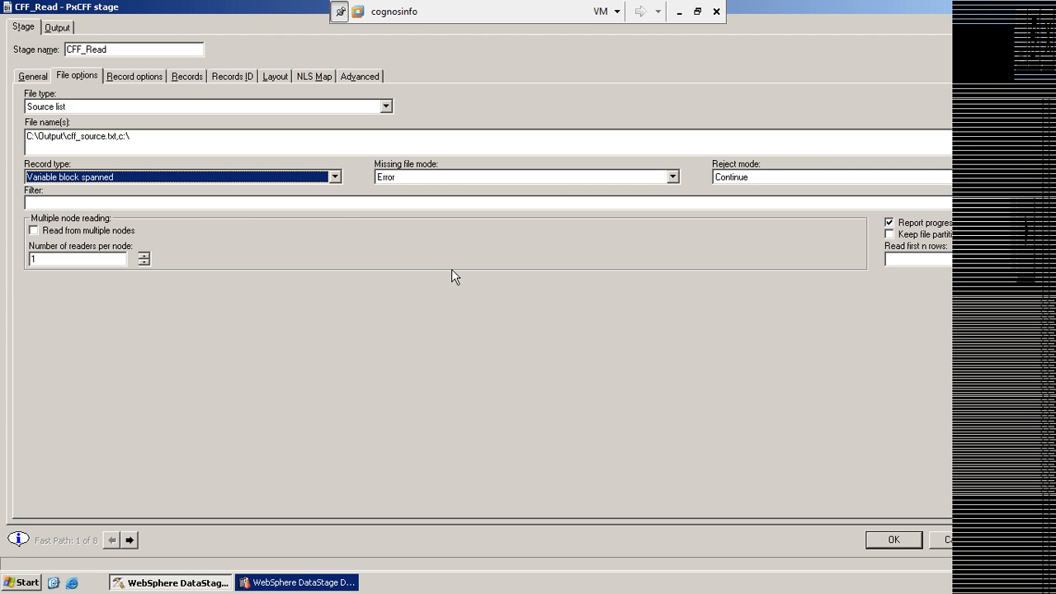
- Set the record type back to Fixed and keep Error as the missing file mode
{"action": "left_click", "coordinate": [335, 177]}
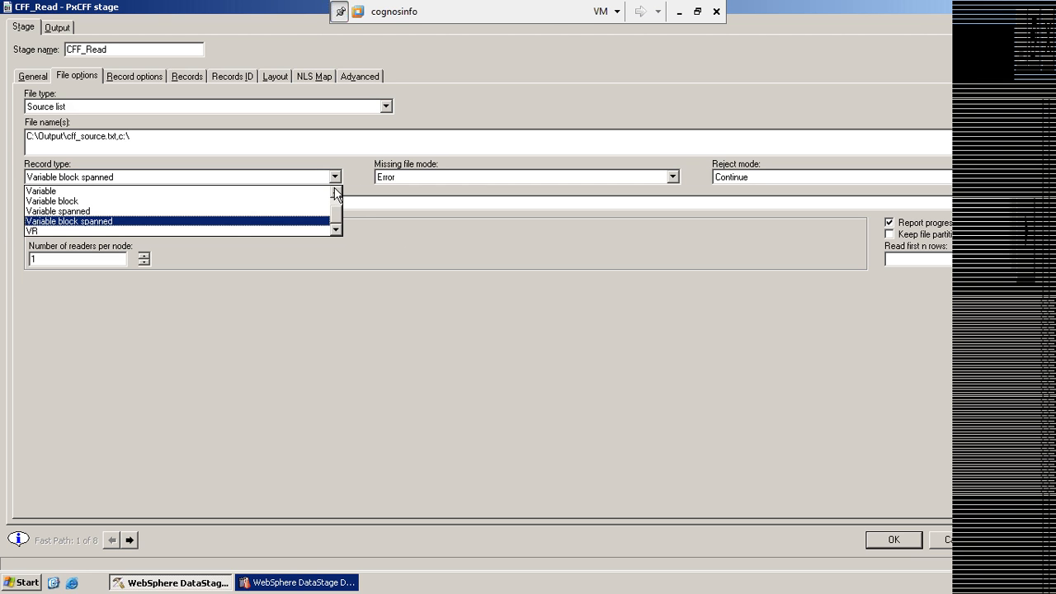
{"action": "mouse_move", "coordinate": [335, 217]}
{"action": "left_mouse_down"}
{"action": "mouse_move", "coordinate": [335, 204]}
{"action": "mouse_move", "coordinate": [335, 221]}
{"action": "left_mouse_up"}
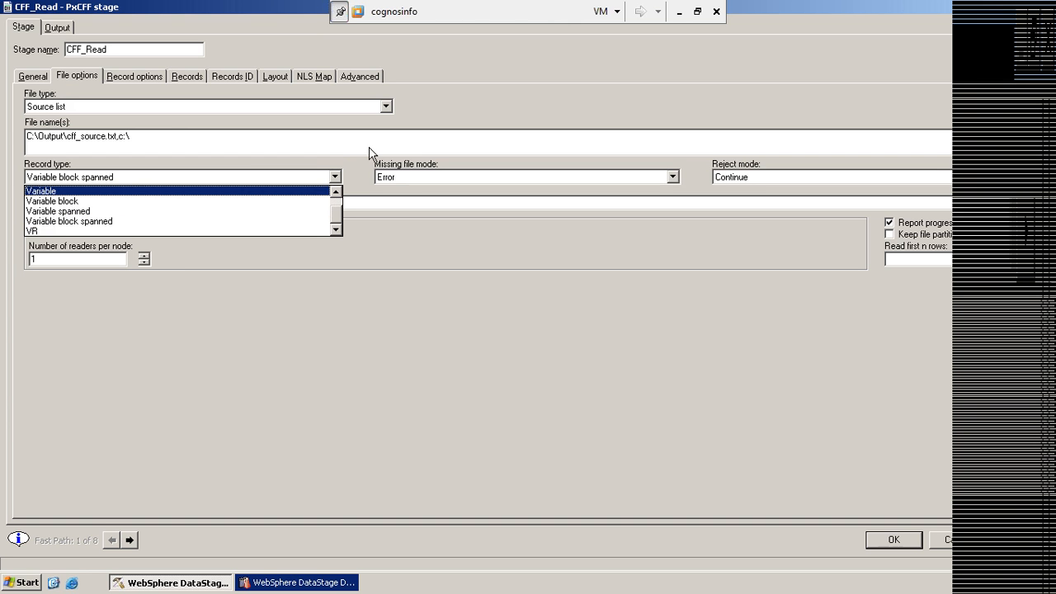
{"action": "left_click", "coordinate": [335, 191]}
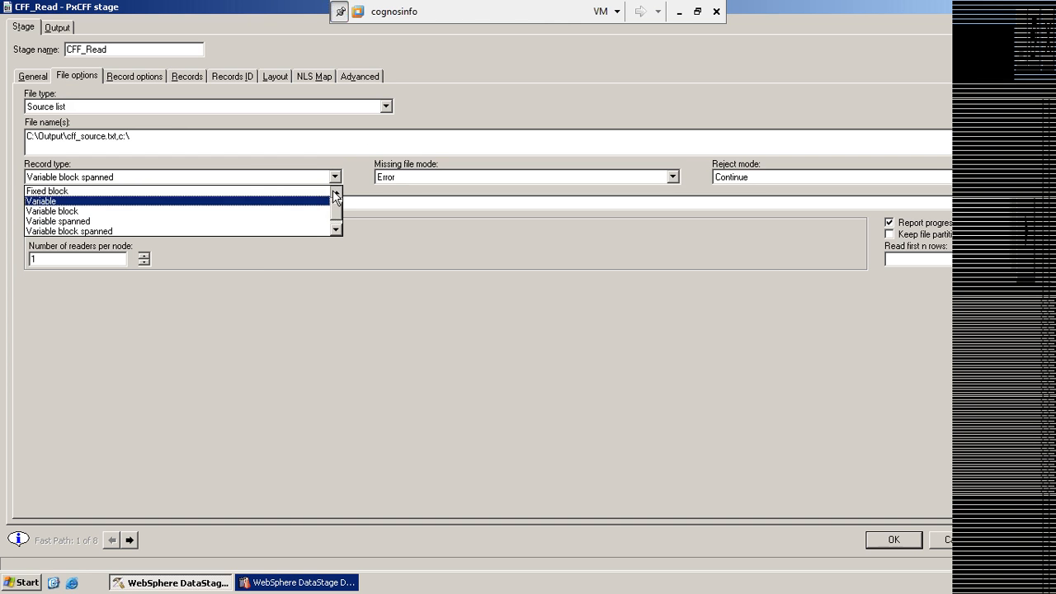
{"action": "left_click", "coordinate": [335, 192]}
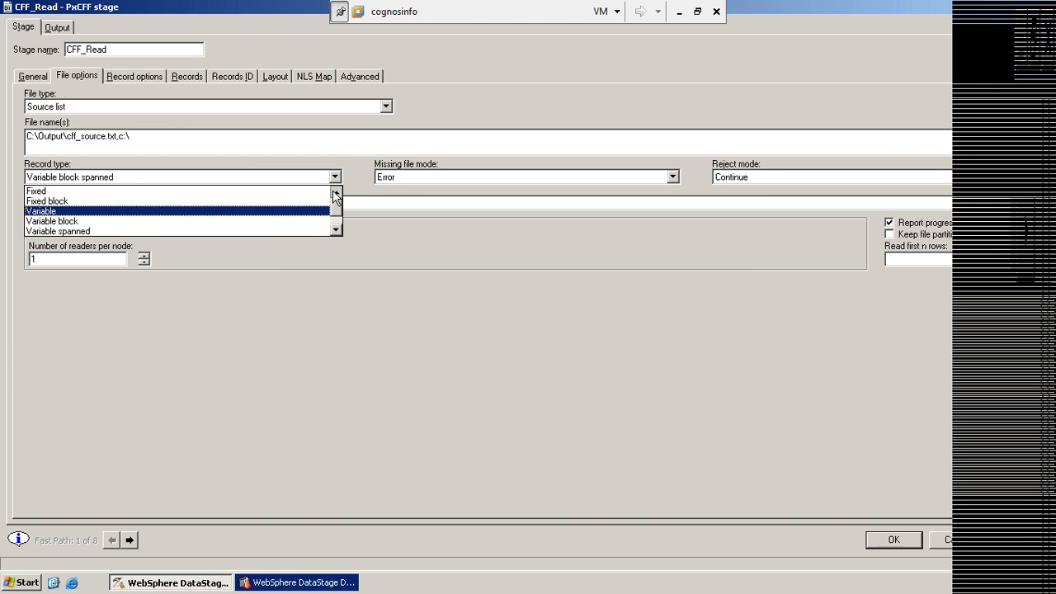
{"action": "left_click", "coordinate": [108, 190]}
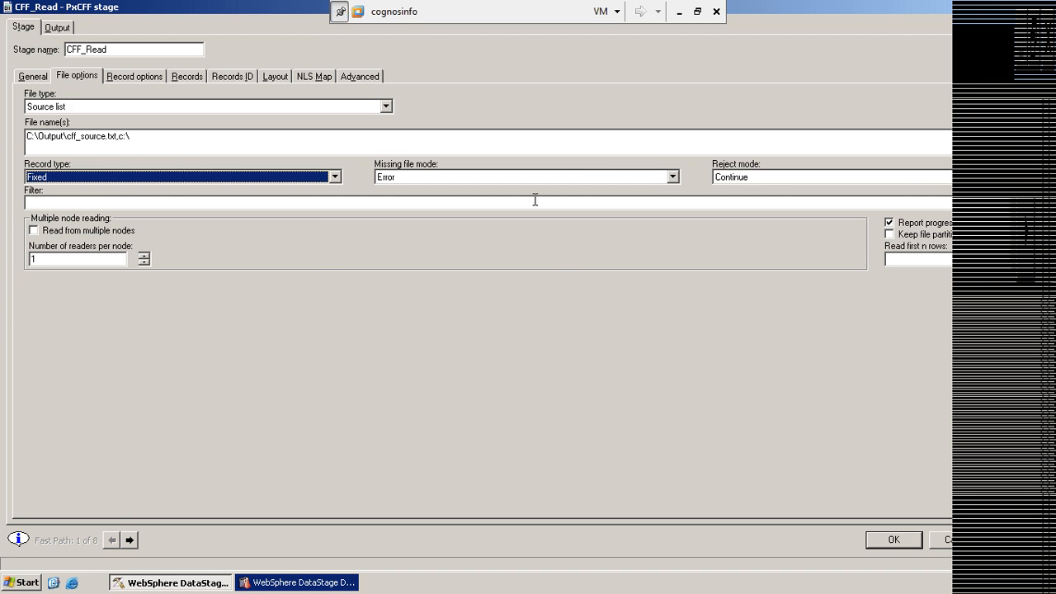
{"action": "left_click", "coordinate": [519, 182]}
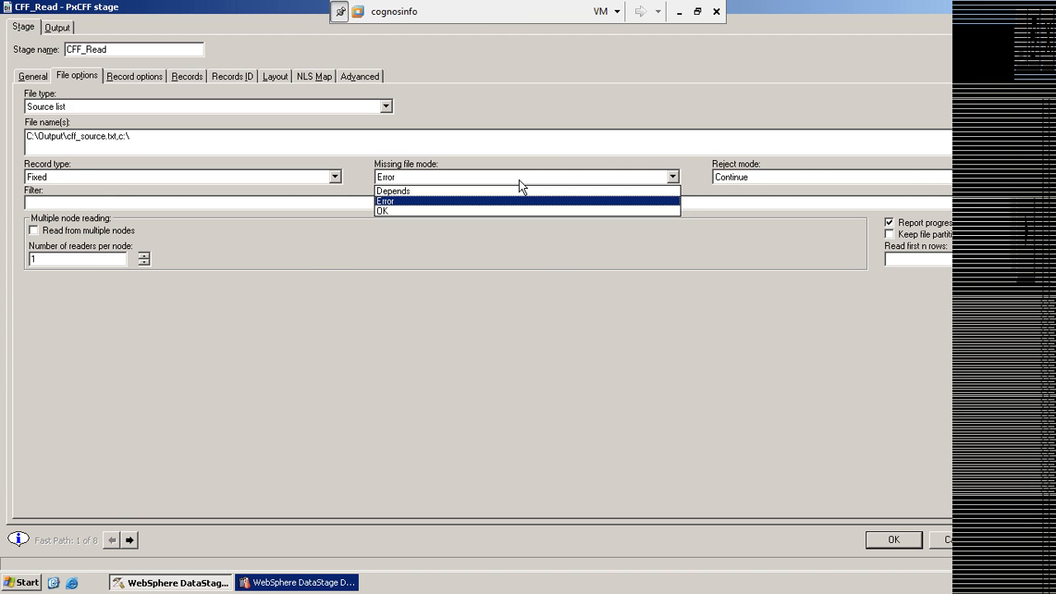
{"action": "left_click", "coordinate": [517, 178]}
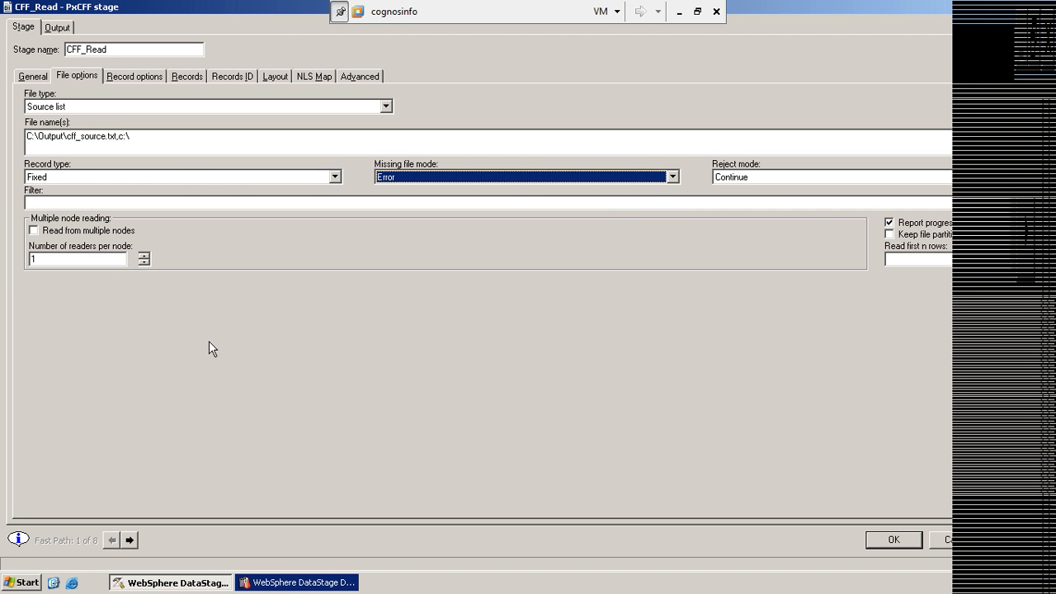
- In CFF_Read's record options, set the byte order to Native-endian and keep ASCII as the character set
{"action": "left_click", "coordinate": [130, 77]}
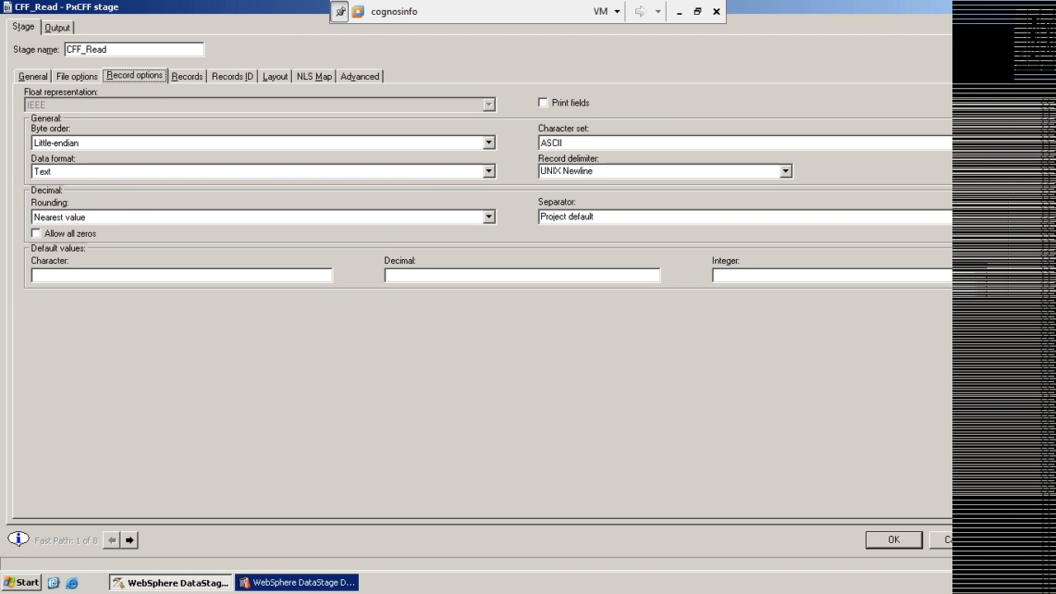
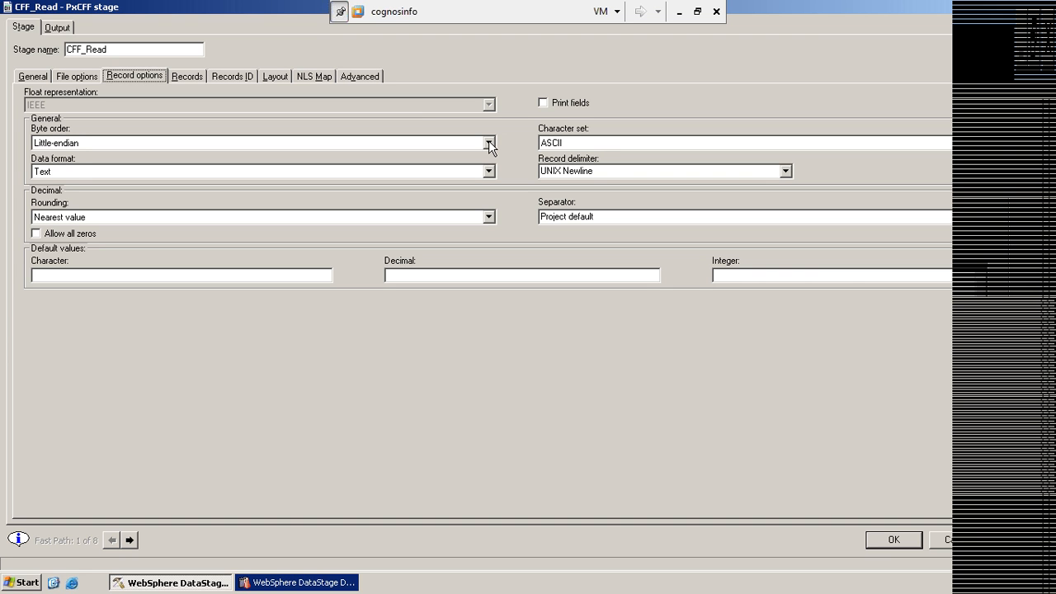
{"action": "left_click", "coordinate": [489, 143]}
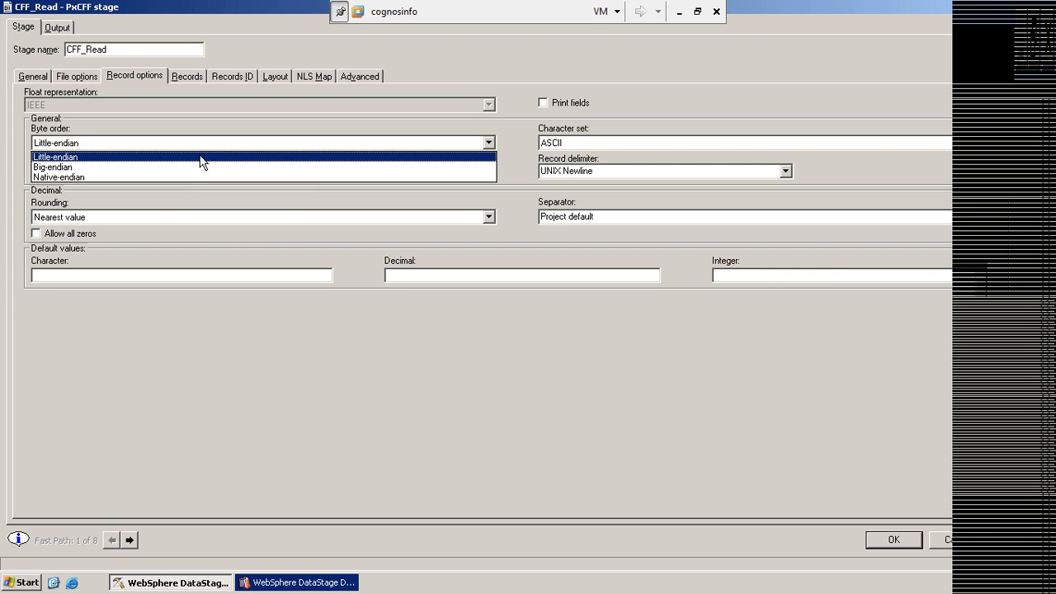
{"action": "left_click", "coordinate": [128, 178]}
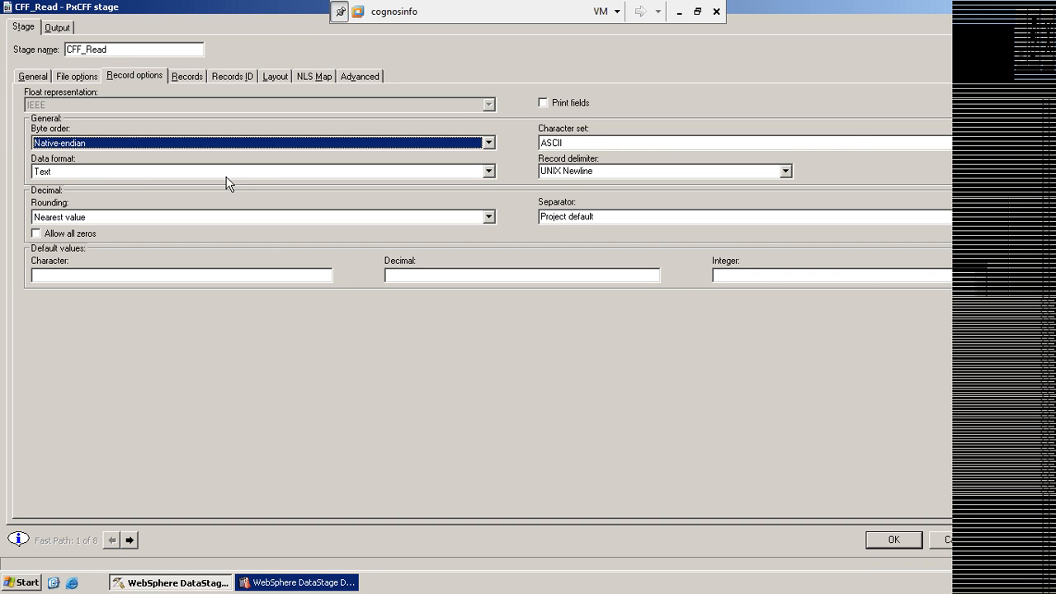
{"action": "left_click", "coordinate": [1000, 142]}
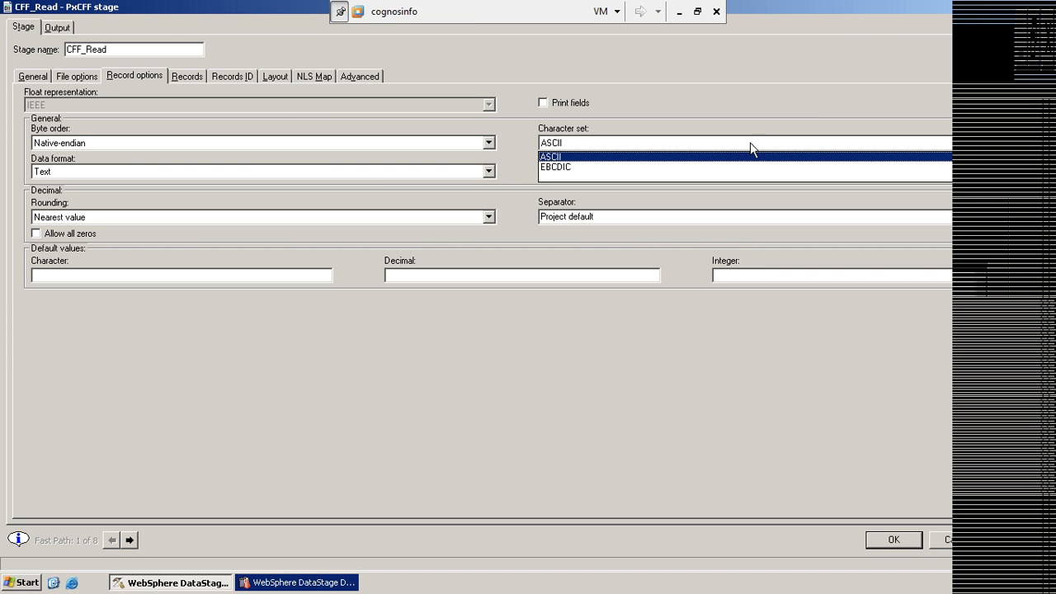
{"action": "left_click", "coordinate": [584, 157]}
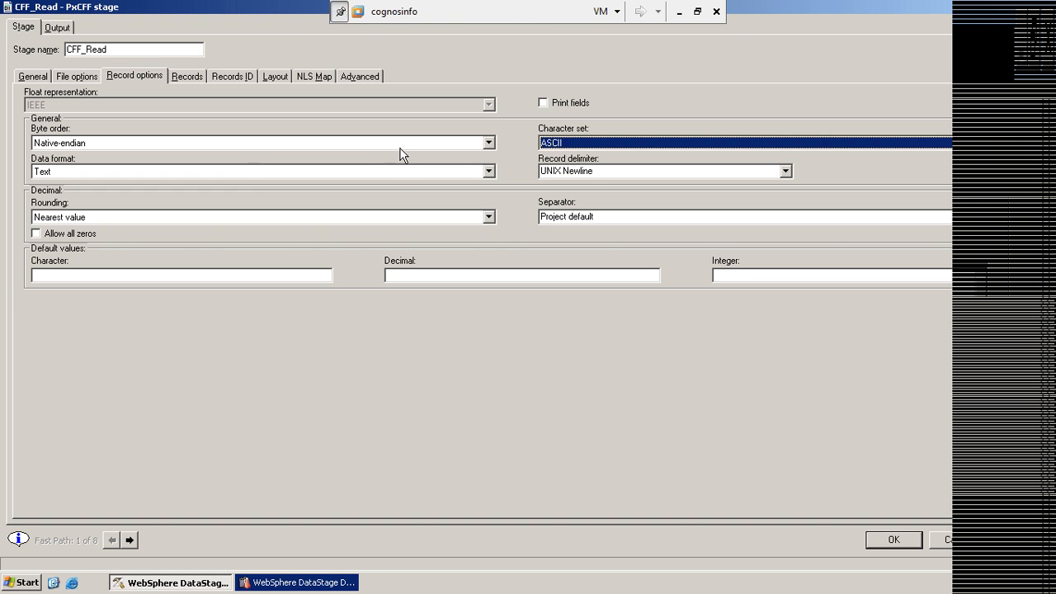
- Review the data format, record delimiter and decimal rounding choices, keeping Text, UNIX Newline and Nearest value
{"action": "left_click", "coordinate": [488, 171]}
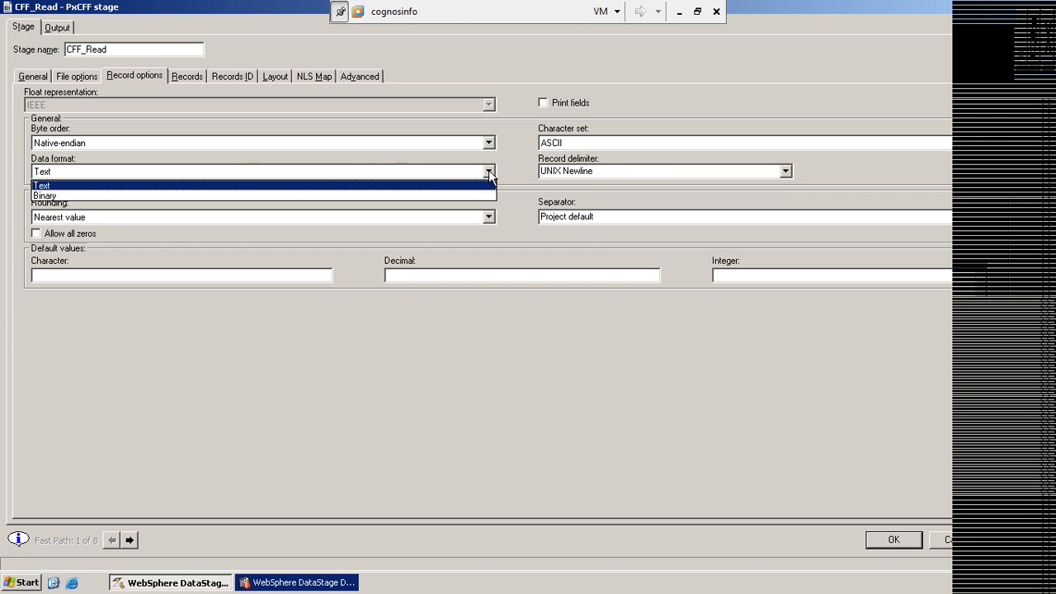
{"action": "left_click", "coordinate": [489, 170]}
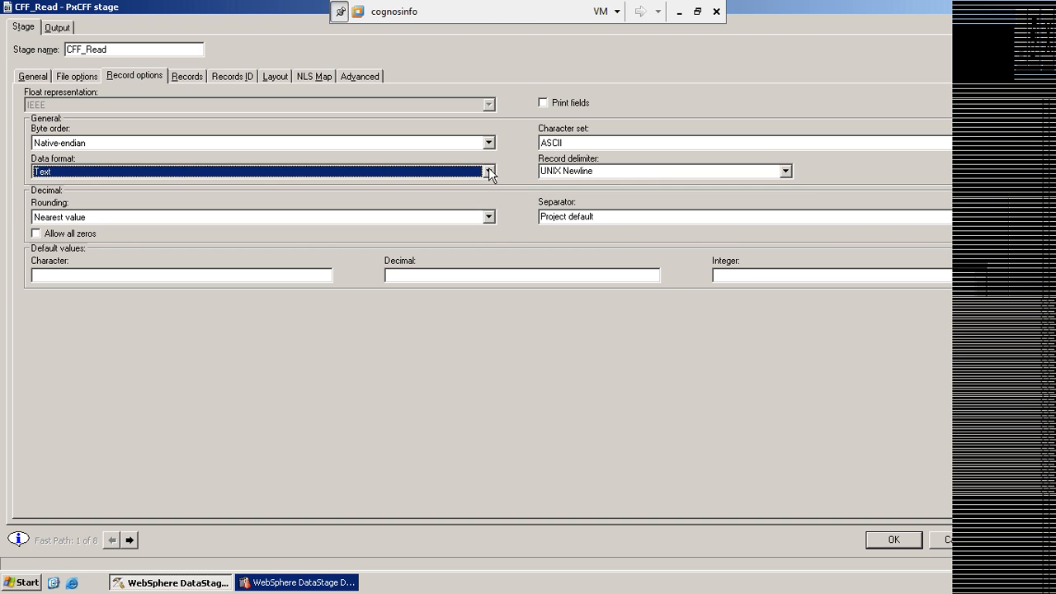
{"action": "left_click", "coordinate": [786, 171]}
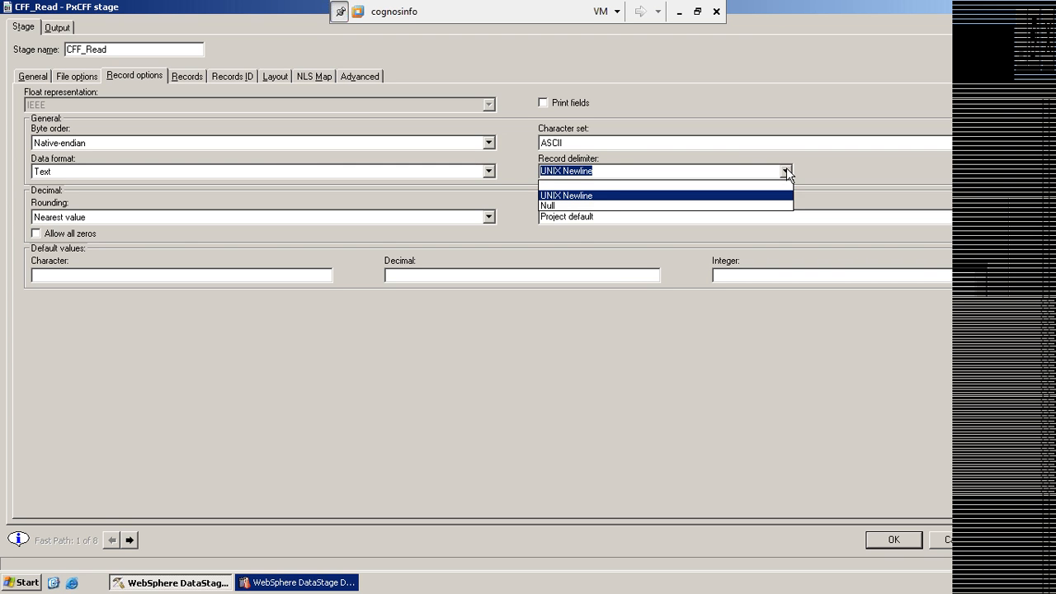
{"action": "left_click", "coordinate": [786, 169]}
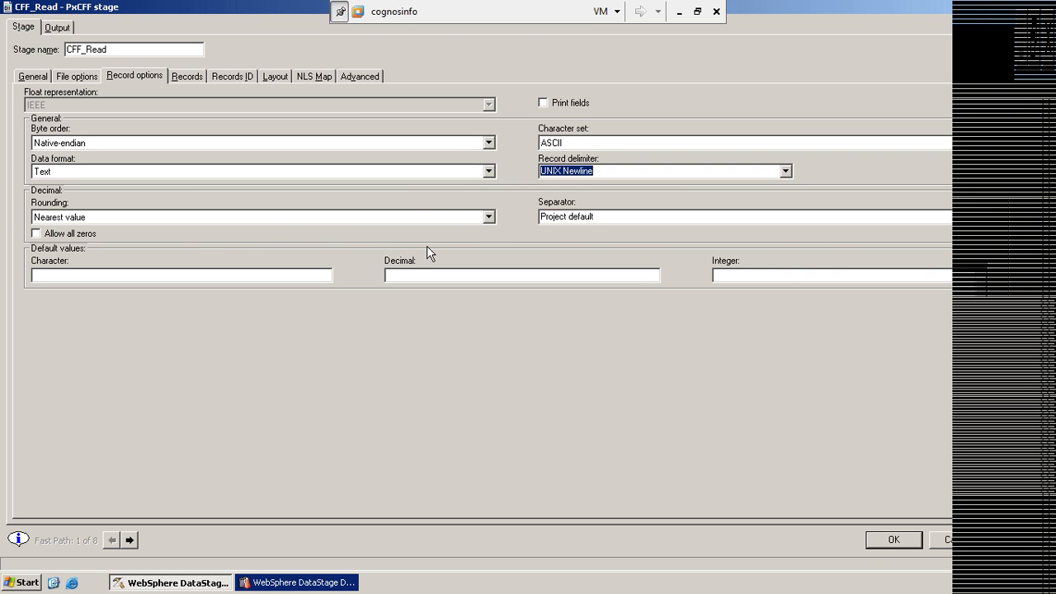
{"action": "left_click", "coordinate": [488, 217]}
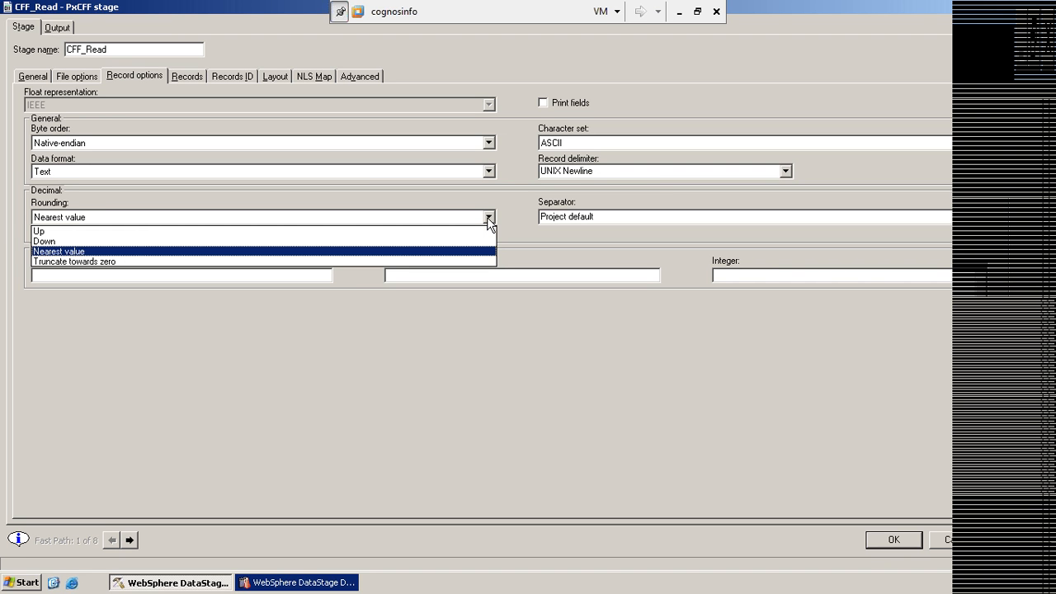
{"action": "left_click", "coordinate": [487, 217]}
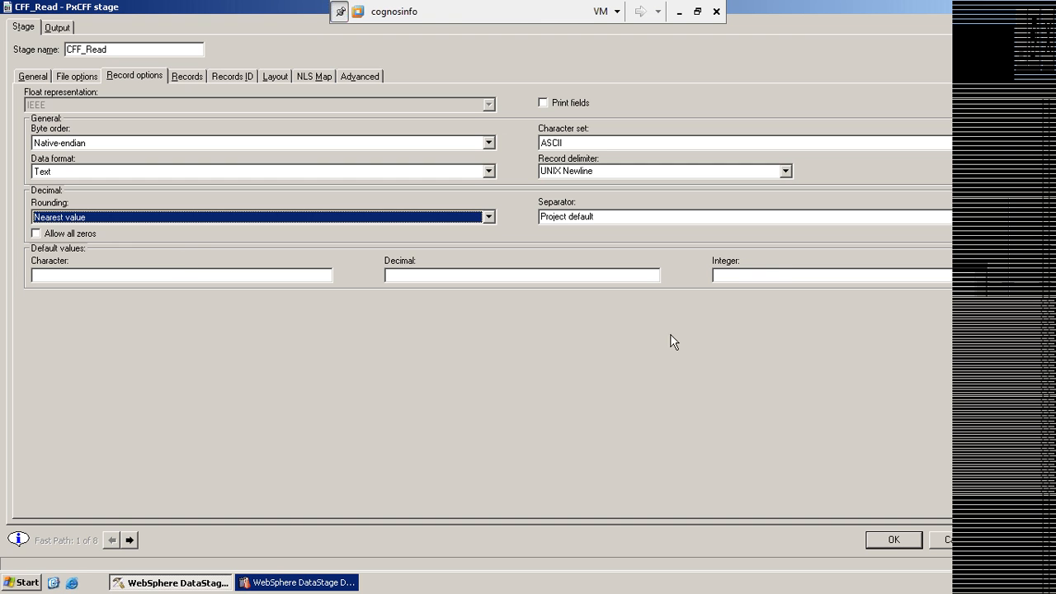
- Check the decimal separator choices, and write the example 23.40 in a new Notepad document, highlighting its decimal point
{"action": "left_click", "coordinate": [997, 217]}
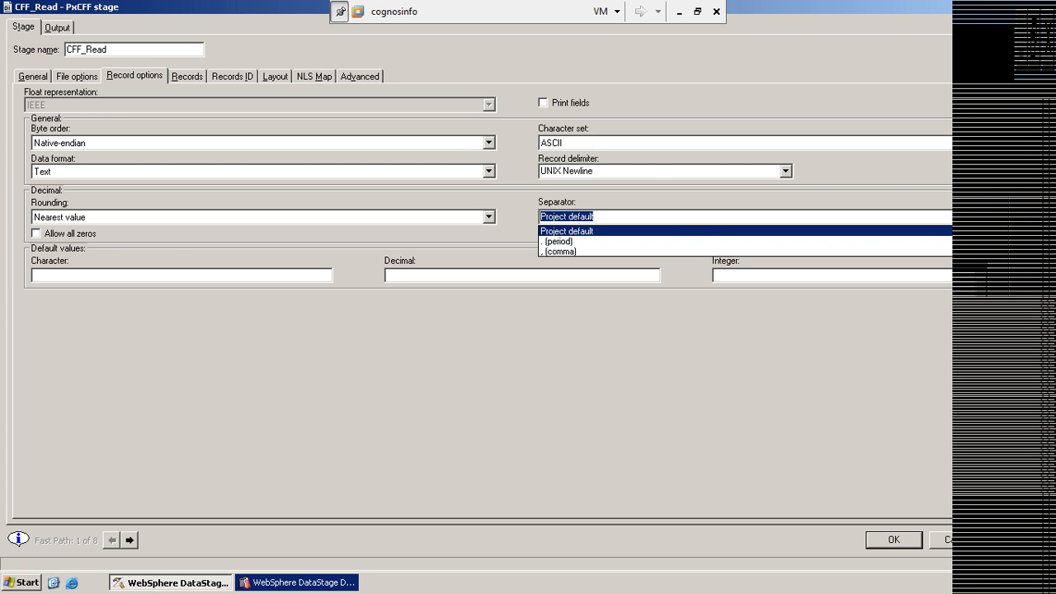
{"action": "left_click", "coordinate": [23, 583]}
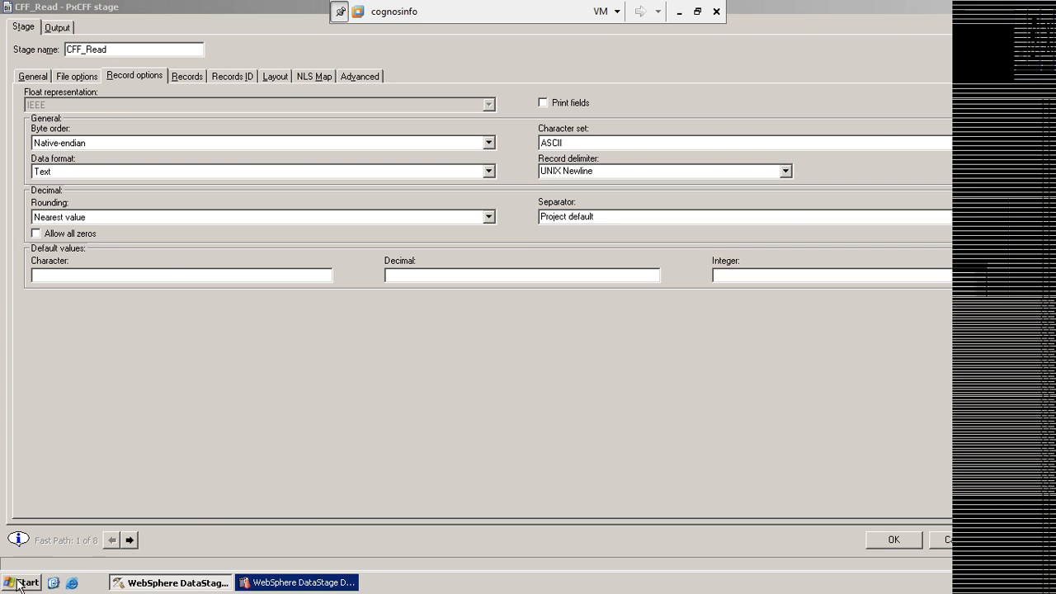
{"action": "left_click", "coordinate": [89, 521]}
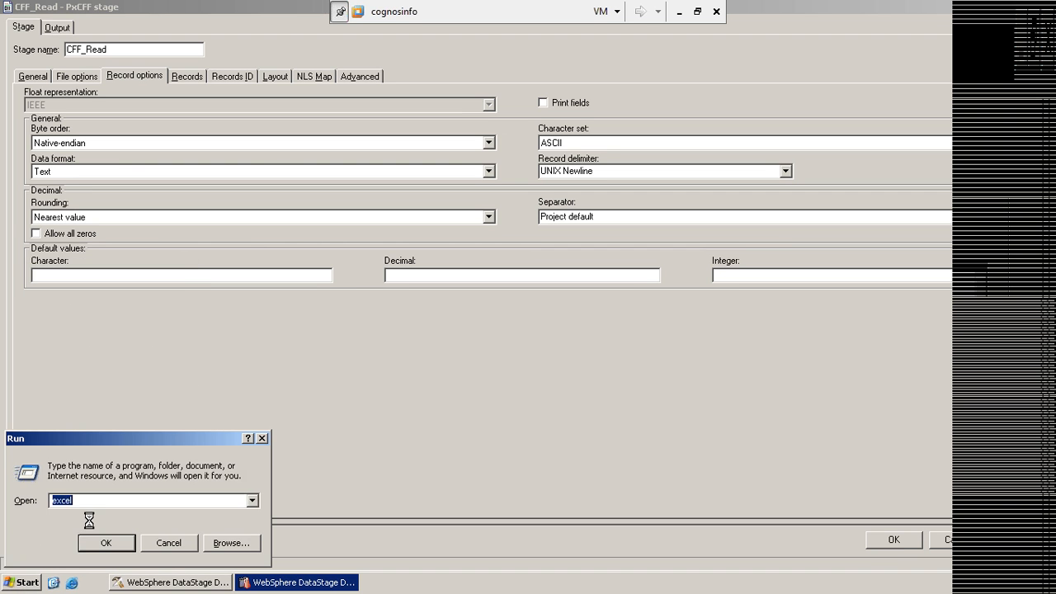
{"action": "type", "text": "notepad"}
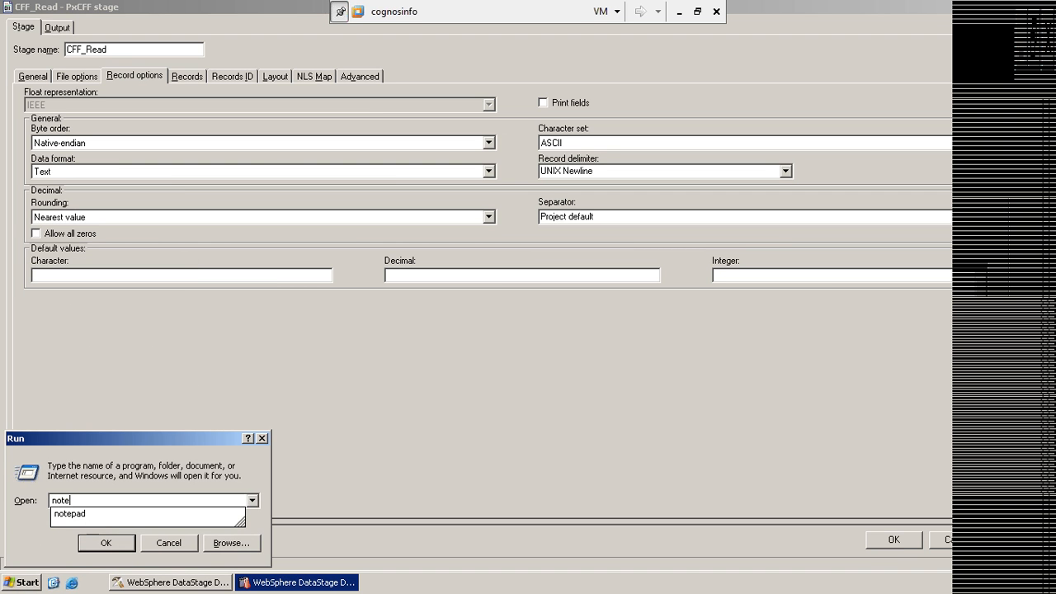
{"action": "key", "text": "Return"}
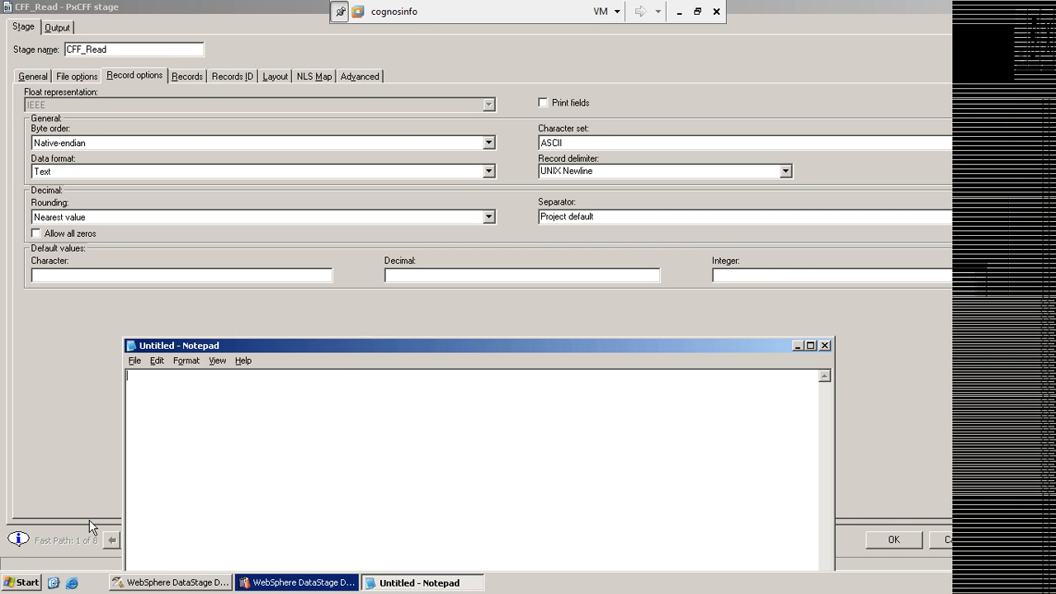
{"action": "type", "text": "23.40"}
{"action": "left_click_drag", "start_coordinate": [145, 376], "coordinate": [139, 377]}
{"action": "left_click", "coordinate": [798, 345]}
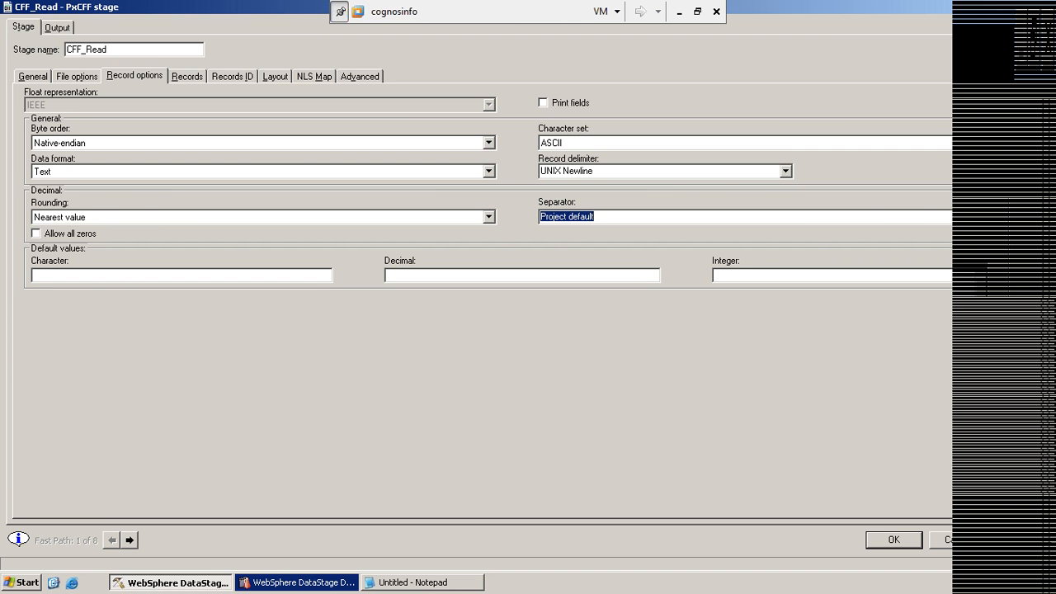
- Set CFF_Read's decimal separator to comma and add the matching example 23,40 below the first number in the Notepad document
{"action": "left_click", "coordinate": [997, 217]}
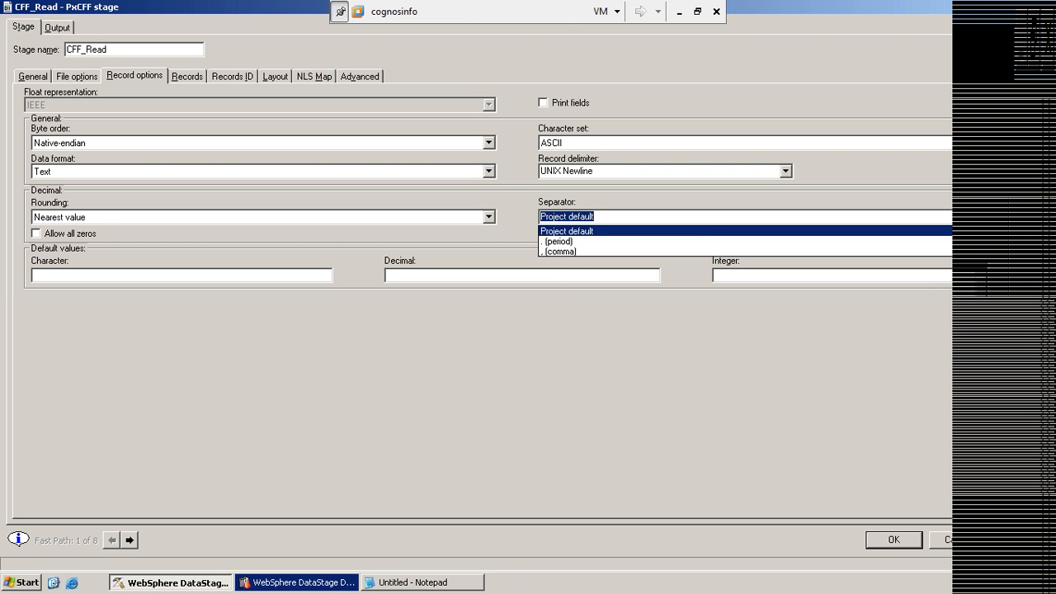
{"action": "left_click", "coordinate": [567, 252]}
{"action": "left_click", "coordinate": [423, 583]}
{"action": "left_click", "coordinate": [193, 396]}
{"action": "type", "text": "23,40"}
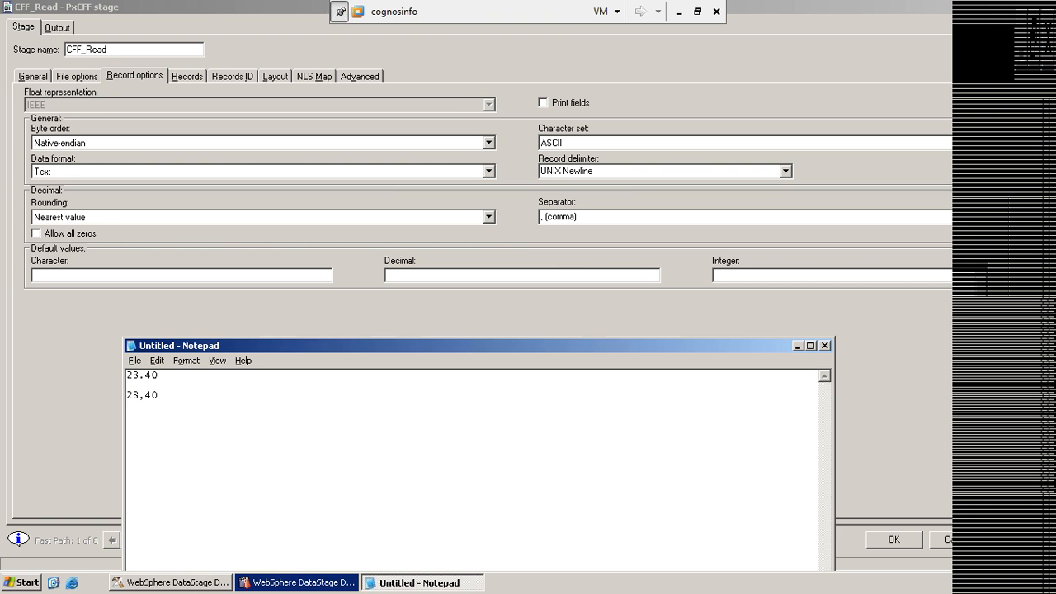
{"action": "double_click", "coordinate": [142, 396]}
{"action": "left_click", "coordinate": [799, 344]}
- Return the separator to Project default and enter default values of 23 for character, 23.00 for decimal and 23 for integer
{"action": "left_click", "coordinate": [996, 217]}
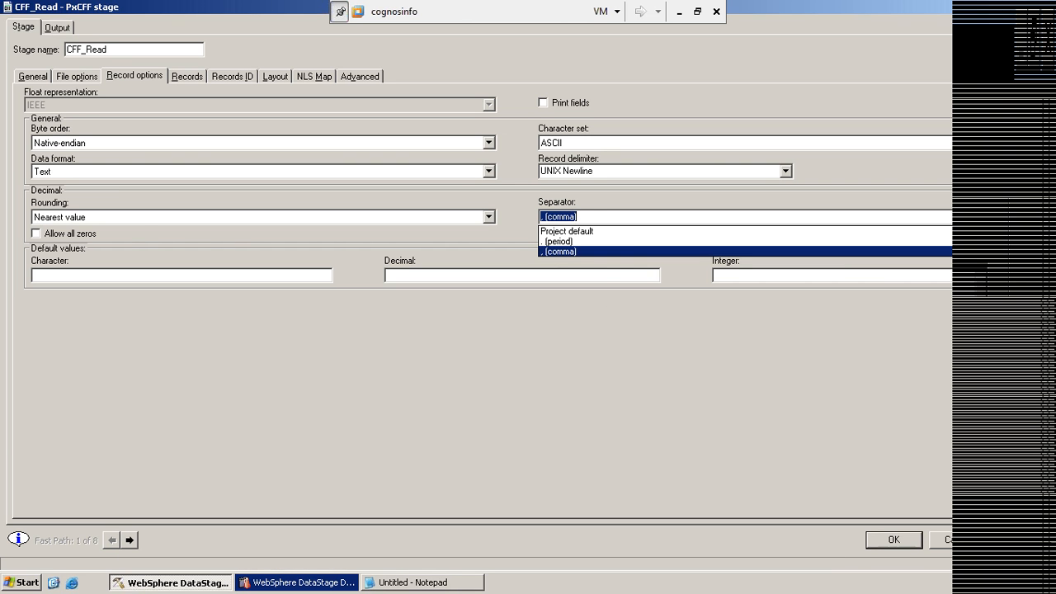
{"action": "left_click", "coordinate": [602, 231]}
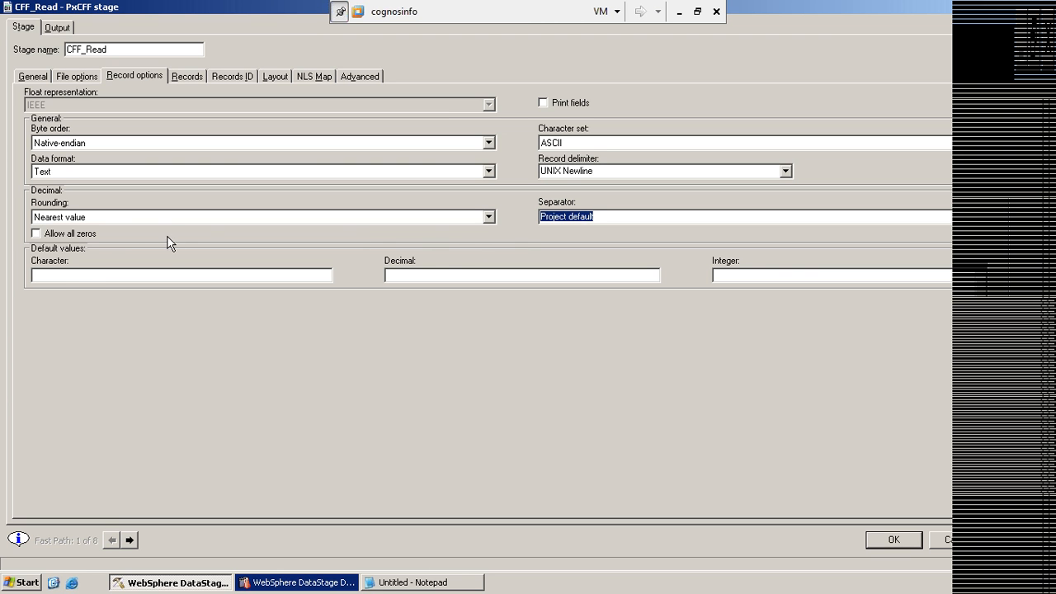
{"action": "left_click", "coordinate": [75, 274]}
{"action": "left_click", "coordinate": [742, 273]}
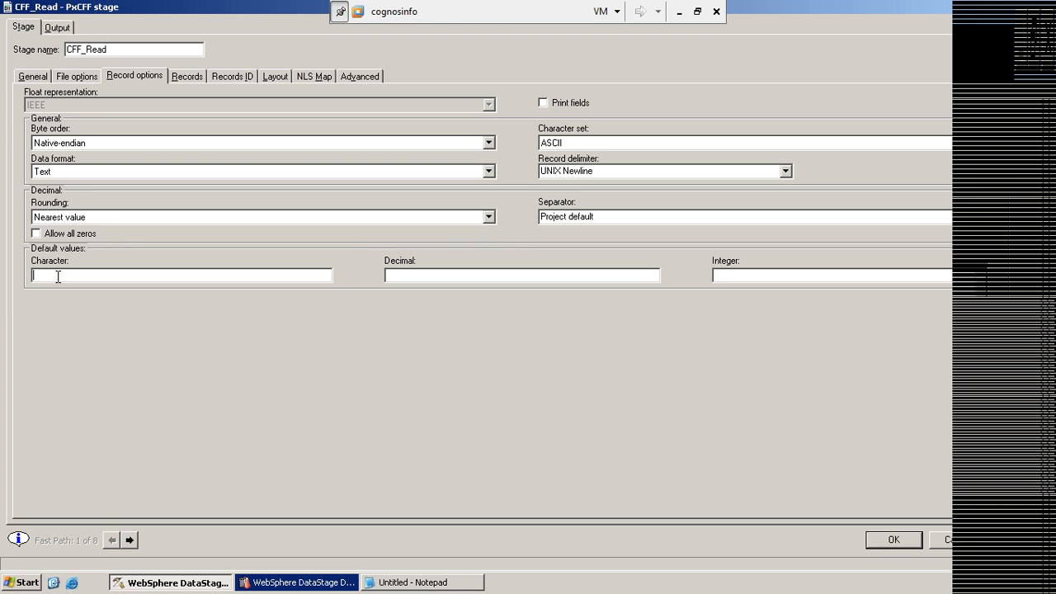
{"action": "type", "text": "23"}
{"action": "left_click", "coordinate": [396, 276]}
{"action": "type", "text": "23.00"}
{"action": "left_click", "coordinate": [731, 279]}
{"action": "type", "text": "23"}
- Look over CFF_Read's record definitions, general description and file options, and close the stage properties without saving
{"action": "left_click", "coordinate": [188, 77]}
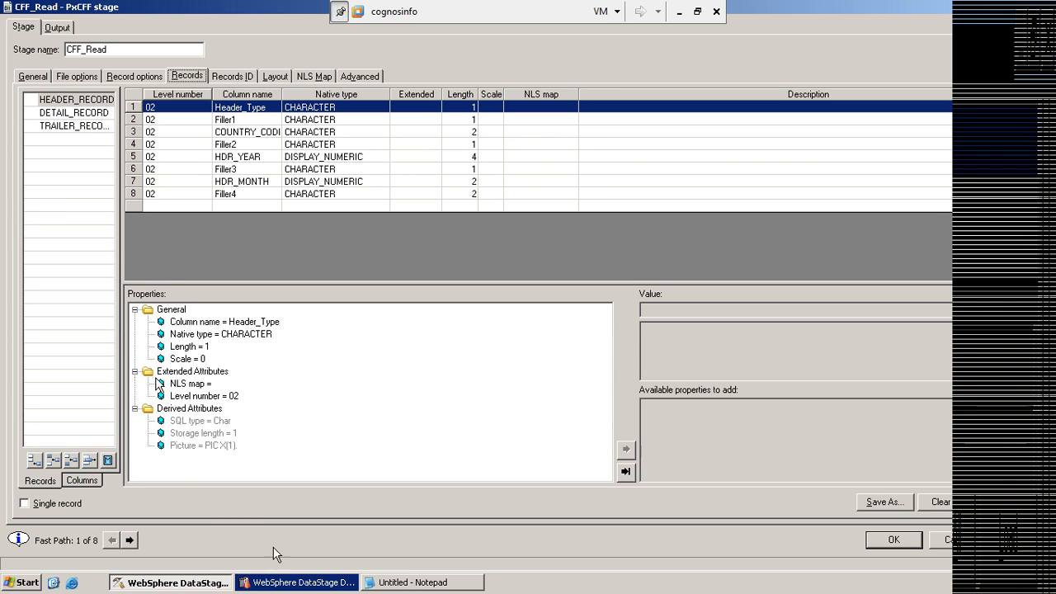
{"action": "left_click", "coordinate": [33, 77]}
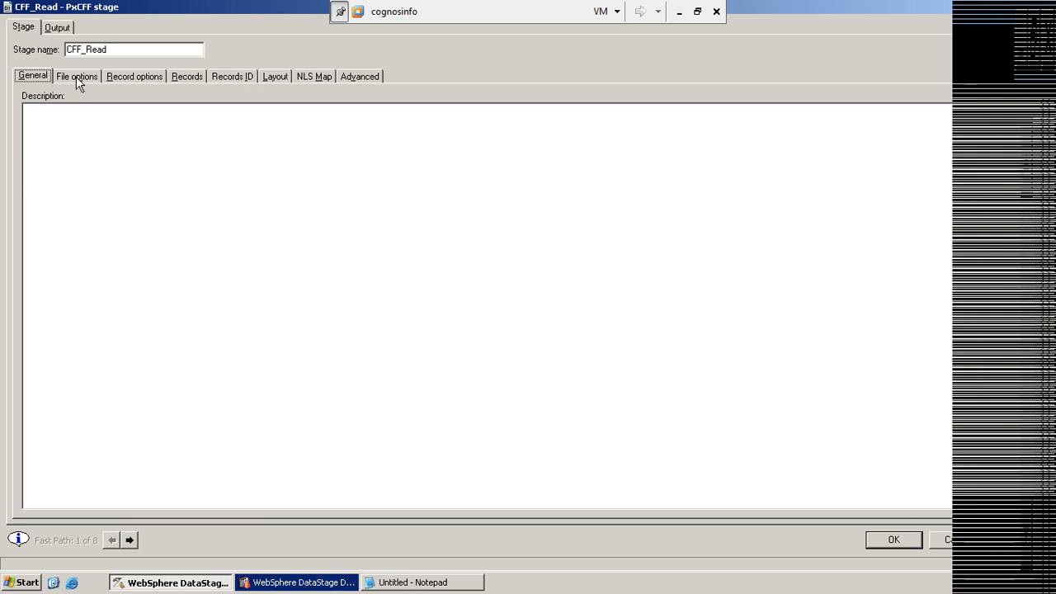
{"action": "left_click", "coordinate": [75, 76]}
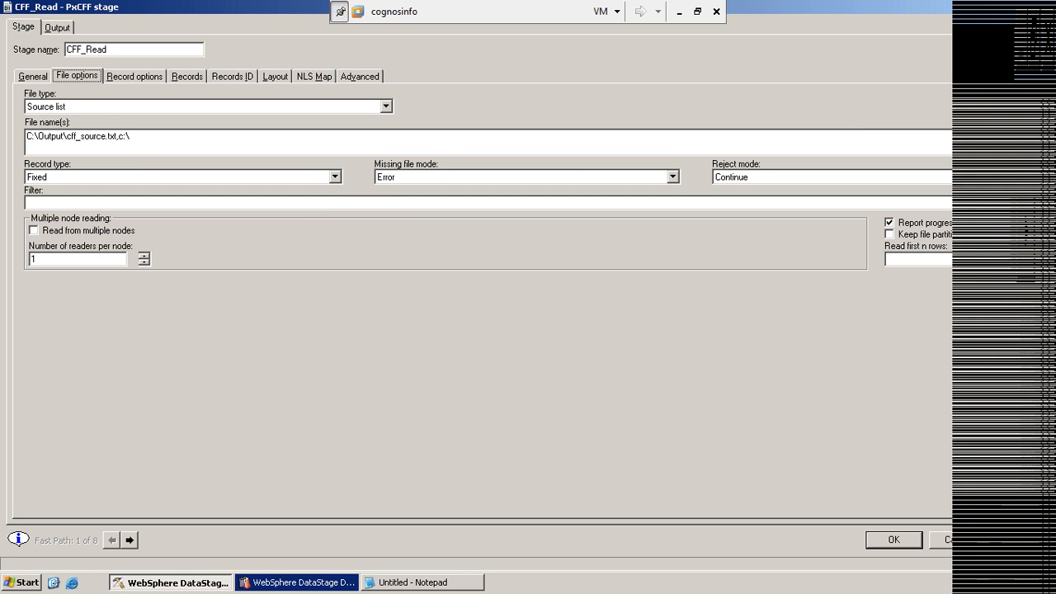
{"action": "left_click", "coordinate": [949, 539]}
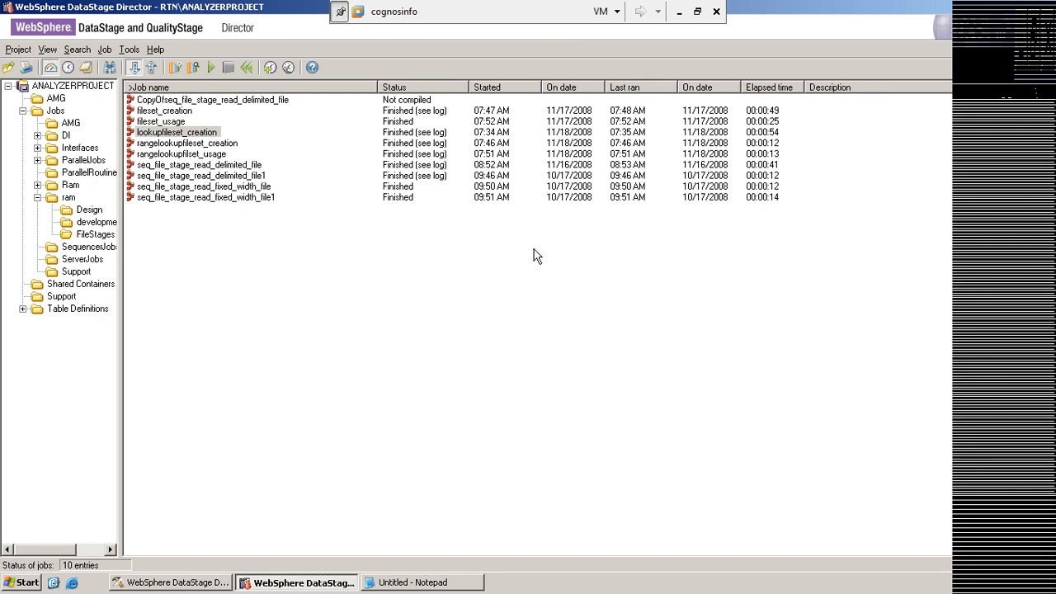
- Open the source file cff_source.txt from the C:\output folder
{"action": "key", "text": "super+d"}
{"action": "double_click", "coordinate": [32, 93]}
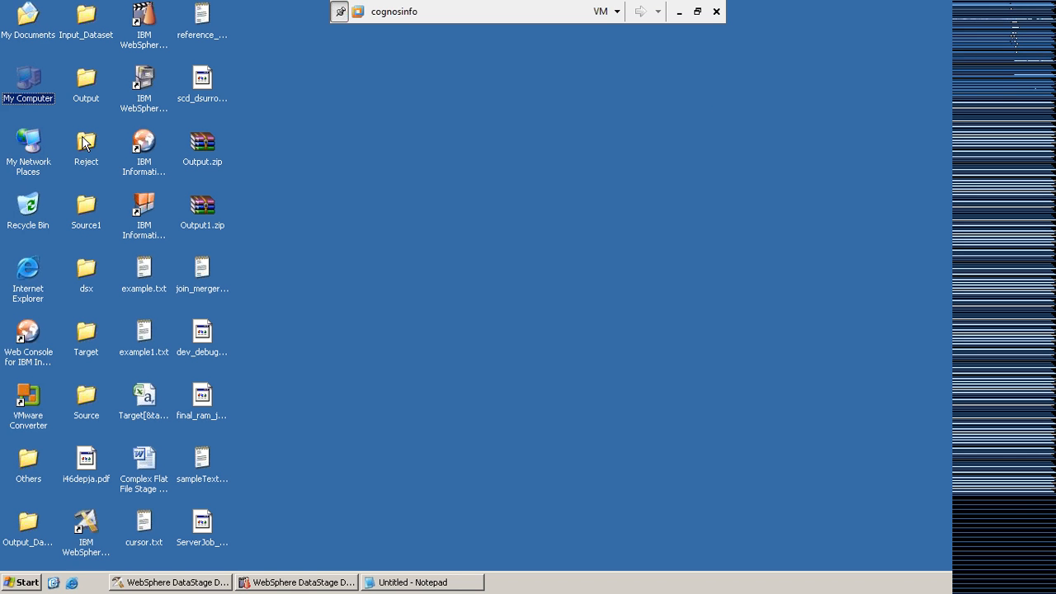
{"action": "left_click", "coordinate": [24, 78]}
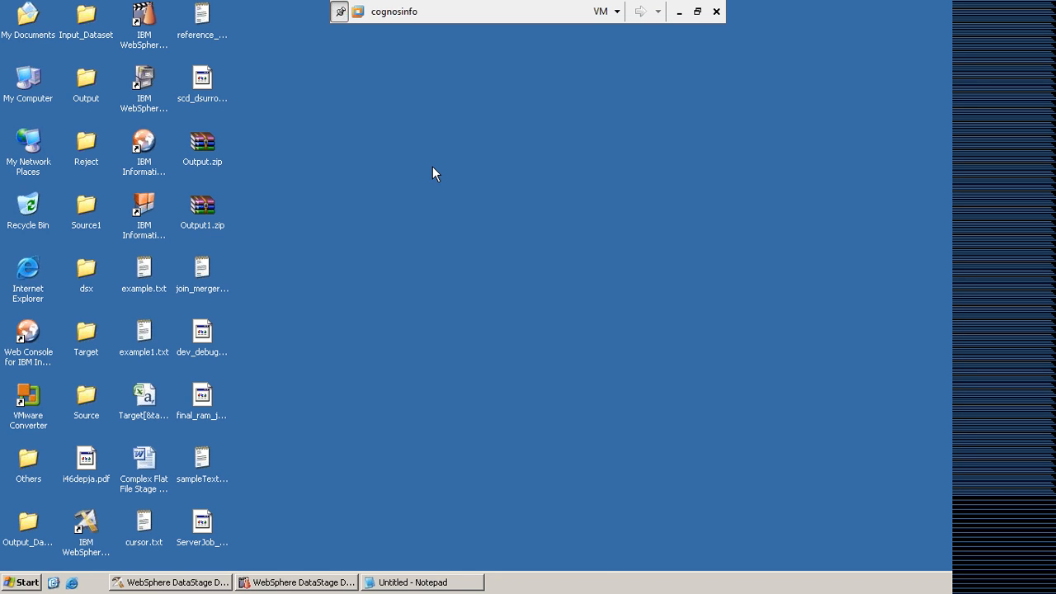
{"action": "key", "text": "super+e"}
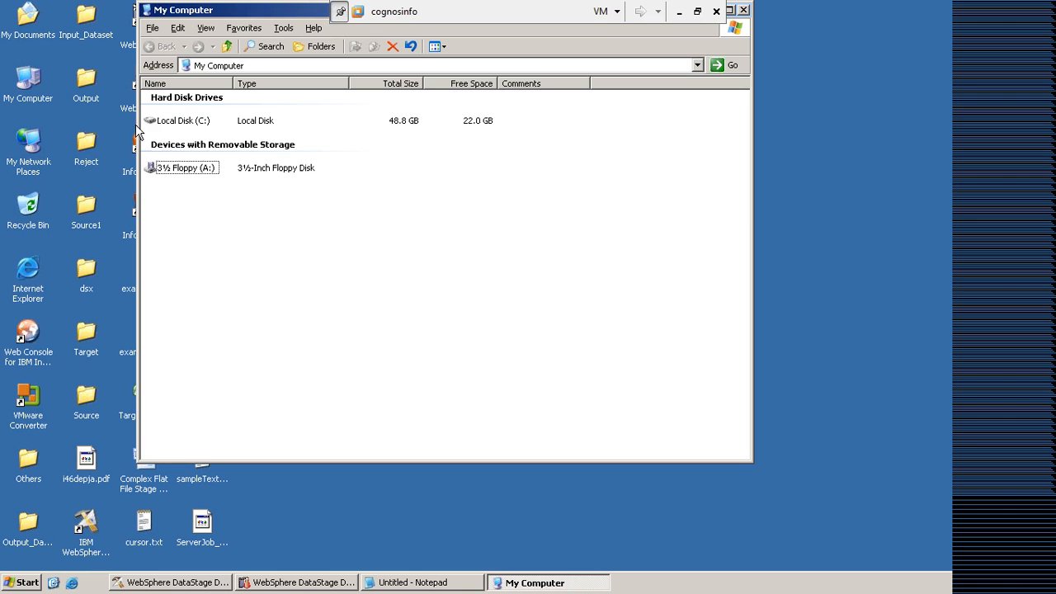
{"action": "double_click", "coordinate": [165, 121]}
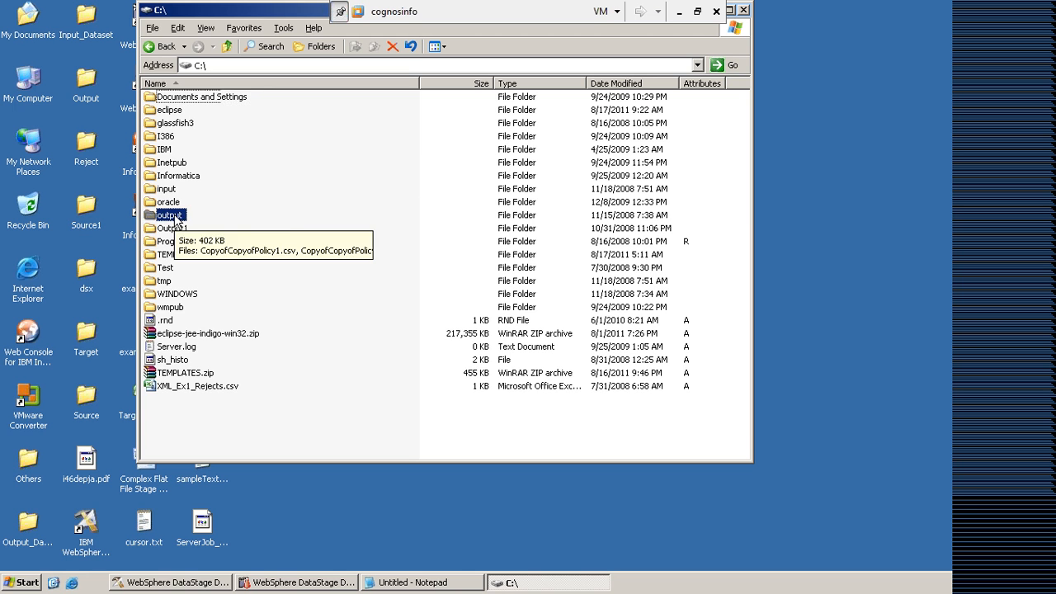
{"action": "double_click", "coordinate": [175, 216]}
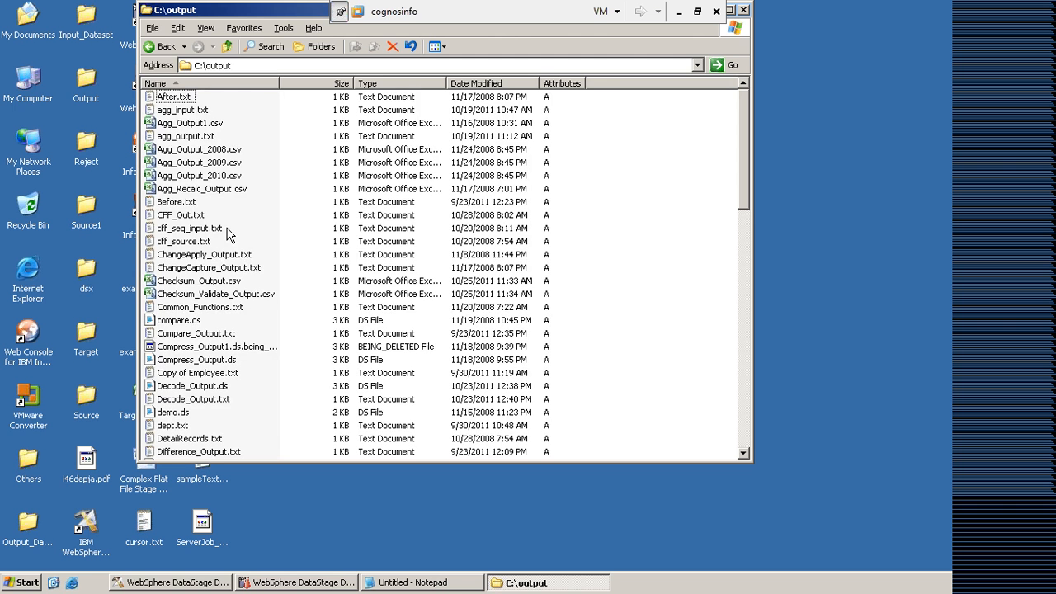
{"action": "left_click", "coordinate": [184, 242]}
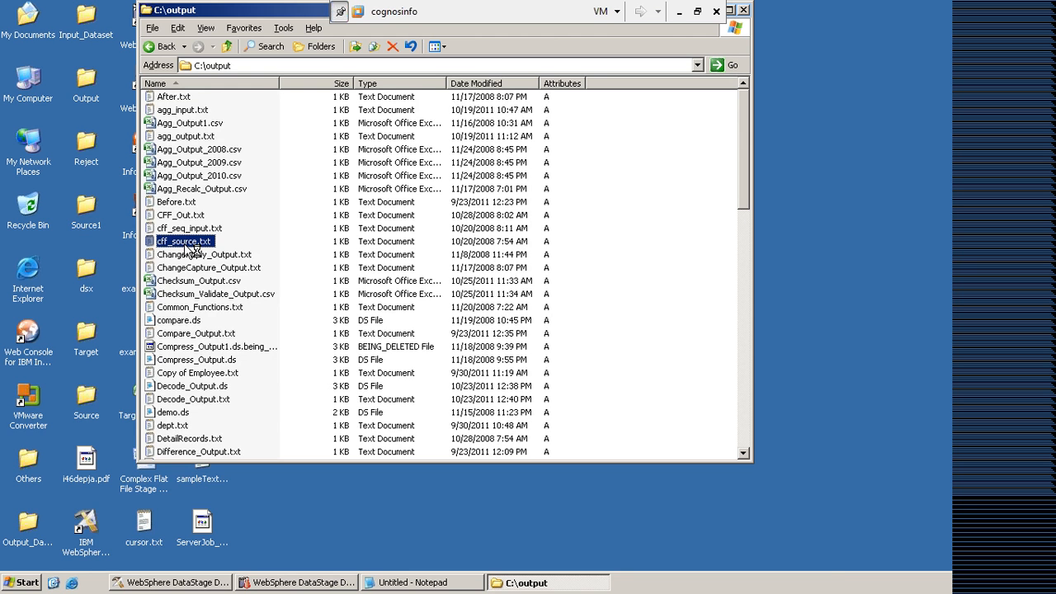
{"action": "double_click", "coordinate": [190, 245]}
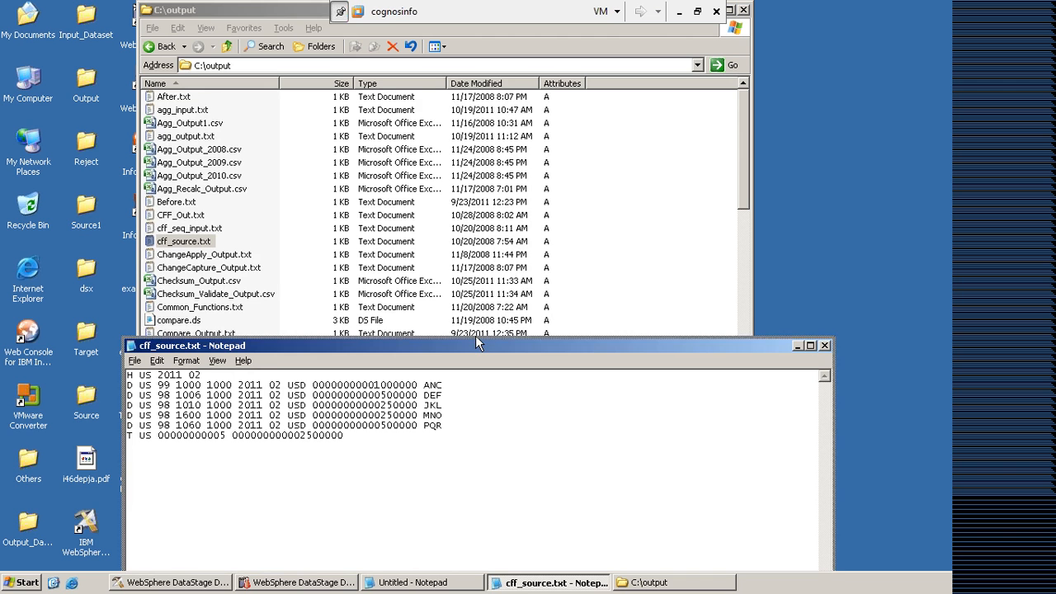
- Move the cff_source.txt window higher and examine its header (H), detail (D) and trailer (T) records
{"action": "left_click_drag", "start_coordinate": [475, 337], "coordinate": [489, 237]}
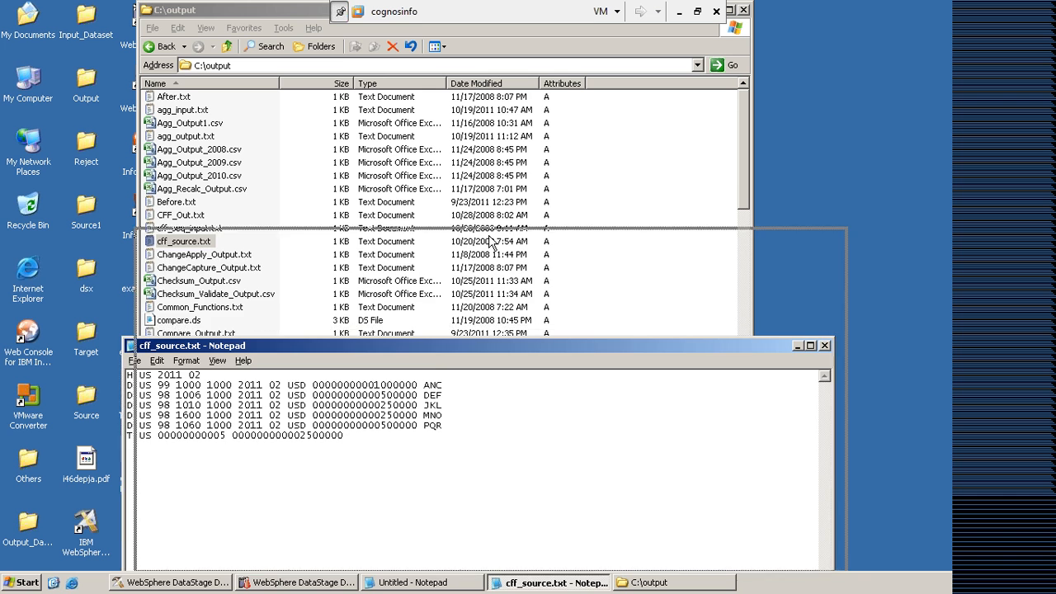
{"action": "left_click_drag", "start_coordinate": [488, 236], "coordinate": [489, 236]}
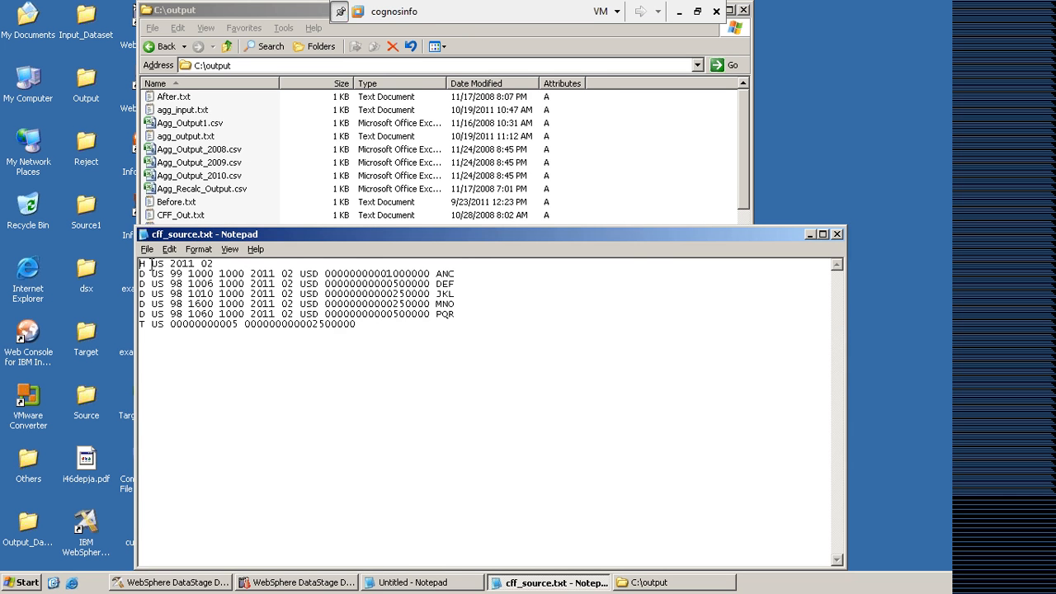
{"action": "left_click_drag", "start_coordinate": [150, 263], "coordinate": [141, 294]}
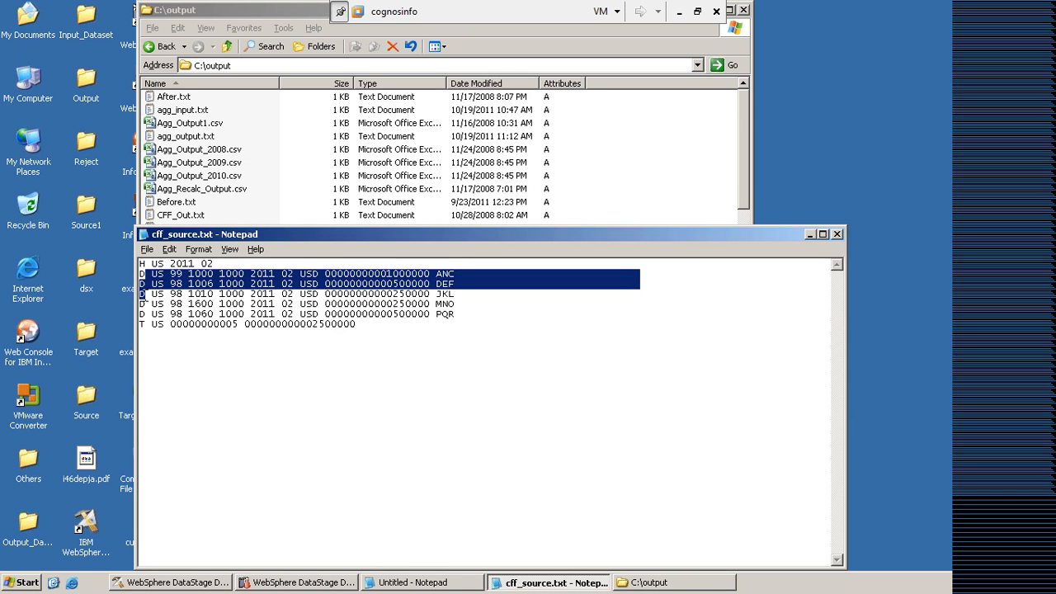
{"action": "left_click", "coordinate": [142, 323]}
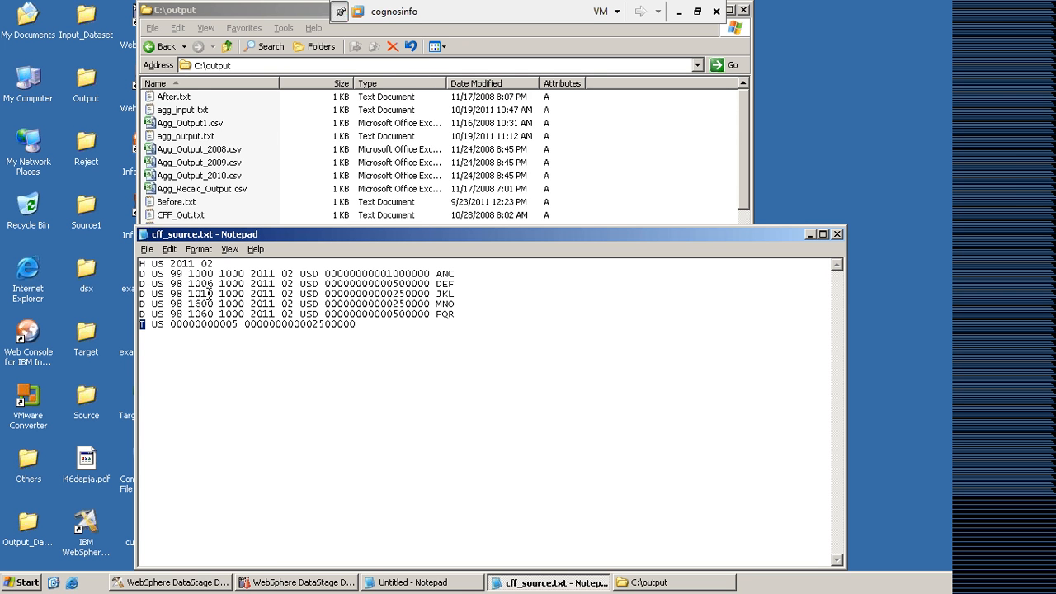
{"action": "left_click", "coordinate": [219, 266]}
- Switch back to DataStage Designer and open the CFF_Read stage's record list with the HEADER_RECORD columns
{"action": "left_click", "coordinate": [177, 582]}
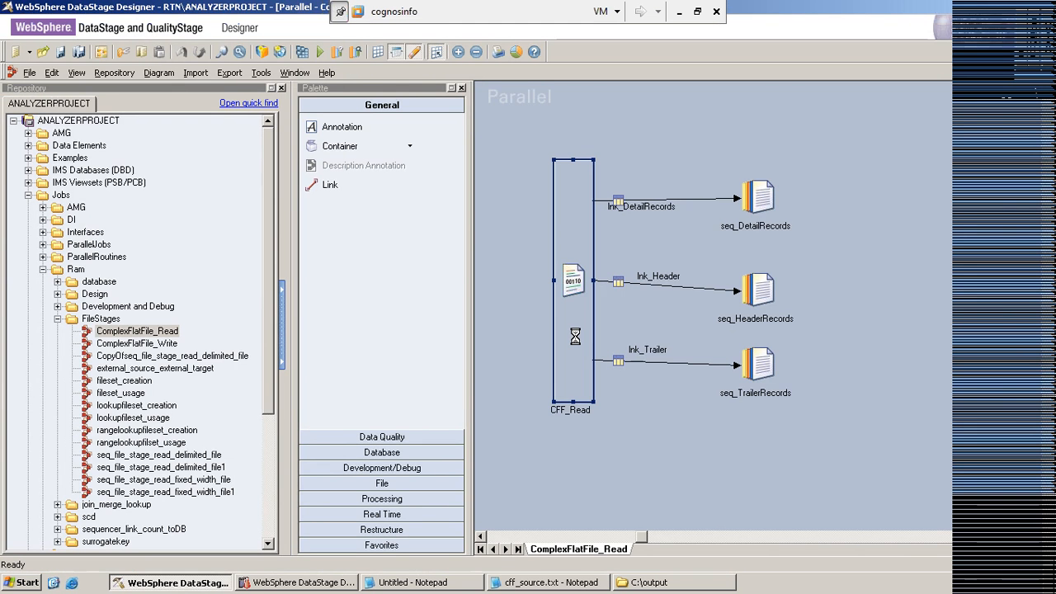
{"action": "double_click", "coordinate": [575, 335]}
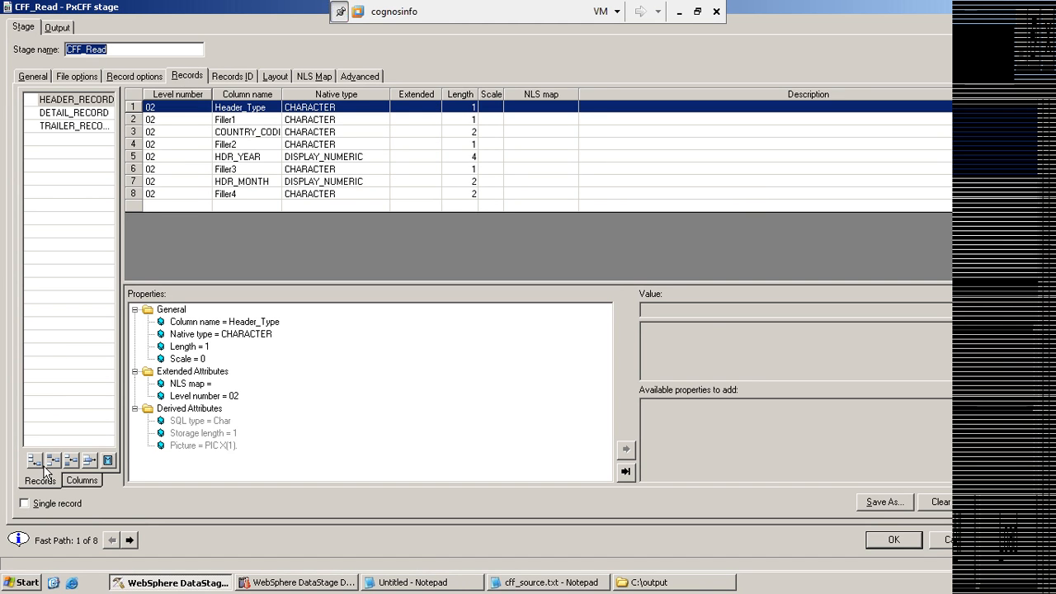
{"action": "left_click", "coordinate": [42, 484]}
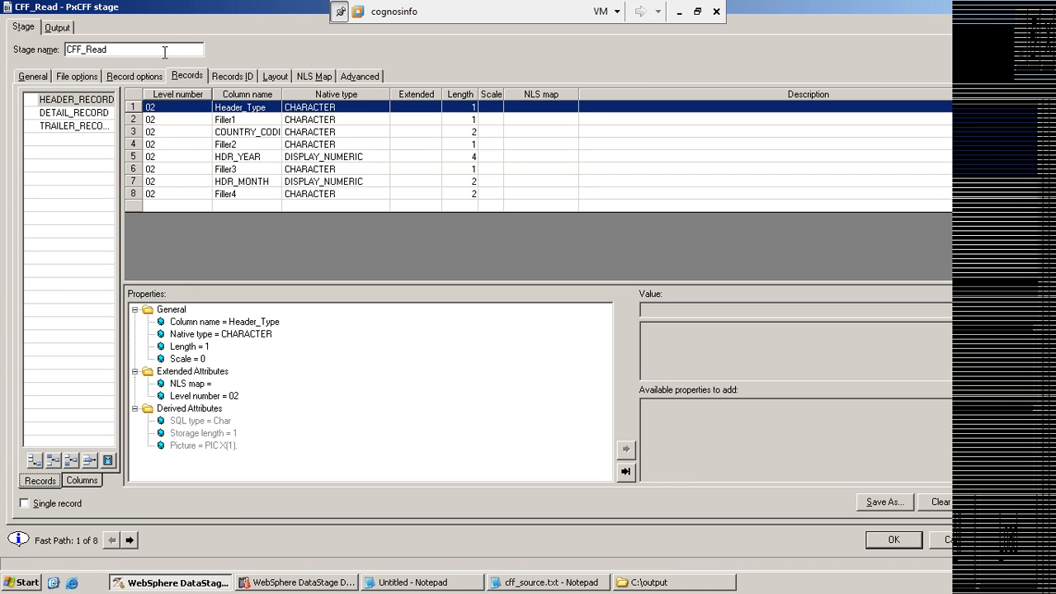
- Look through the header, detail and trailer records, and open the rename dialog for HEADER_RECORD, keeping its name
{"action": "left_click", "coordinate": [62, 100]}
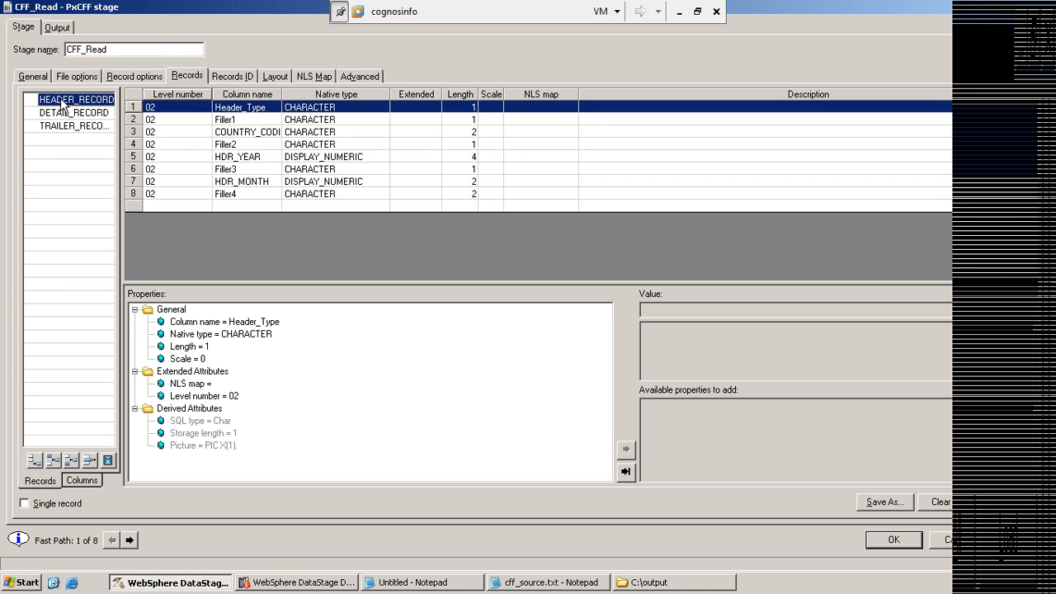
{"action": "left_click", "coordinate": [65, 113]}
{"action": "left_click", "coordinate": [62, 126]}
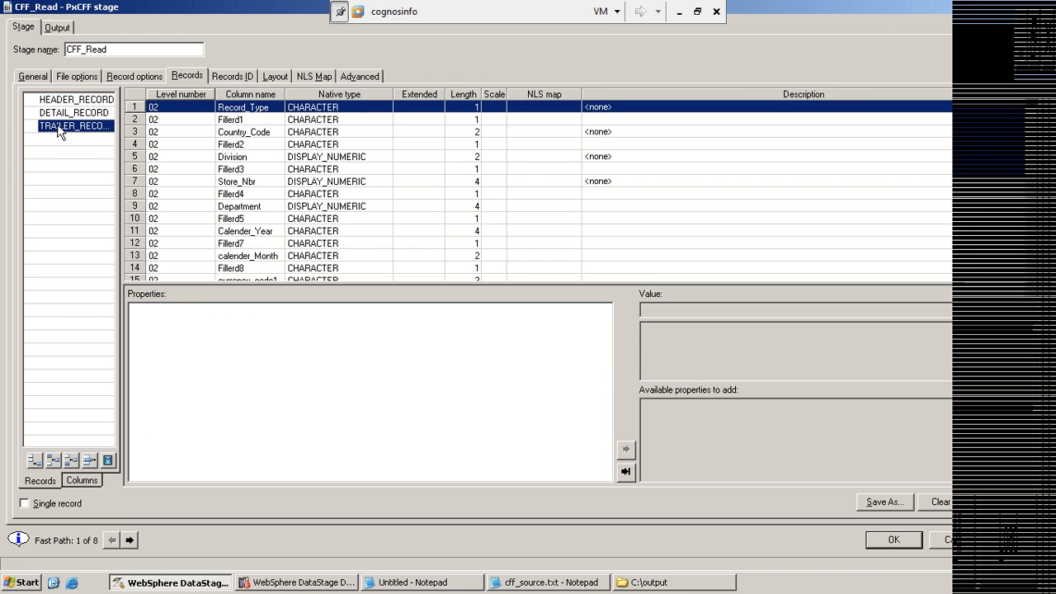
{"action": "left_click", "coordinate": [58, 103]}
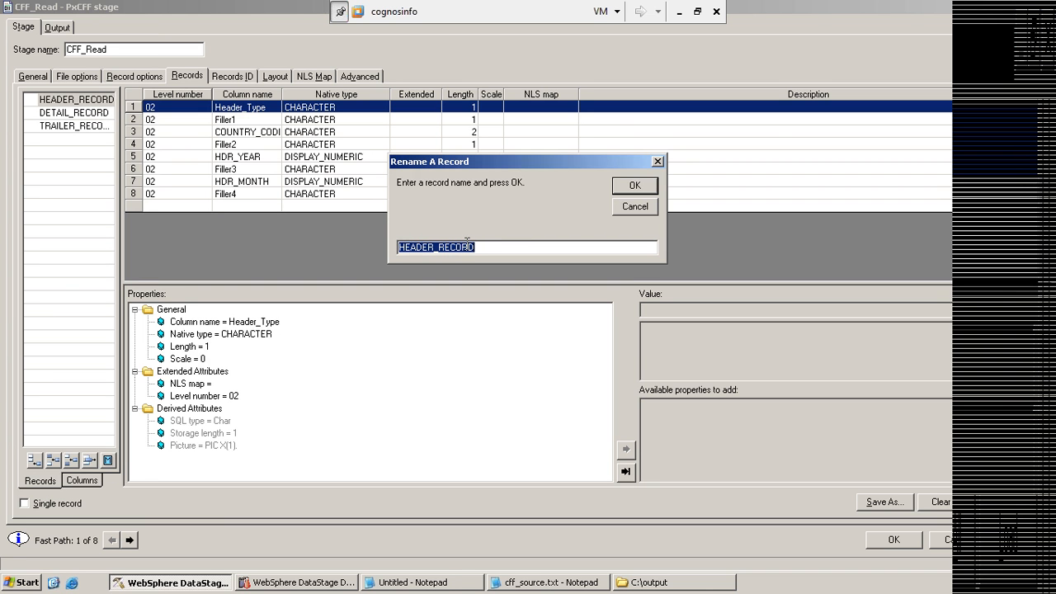
{"action": "left_click", "coordinate": [637, 186]}
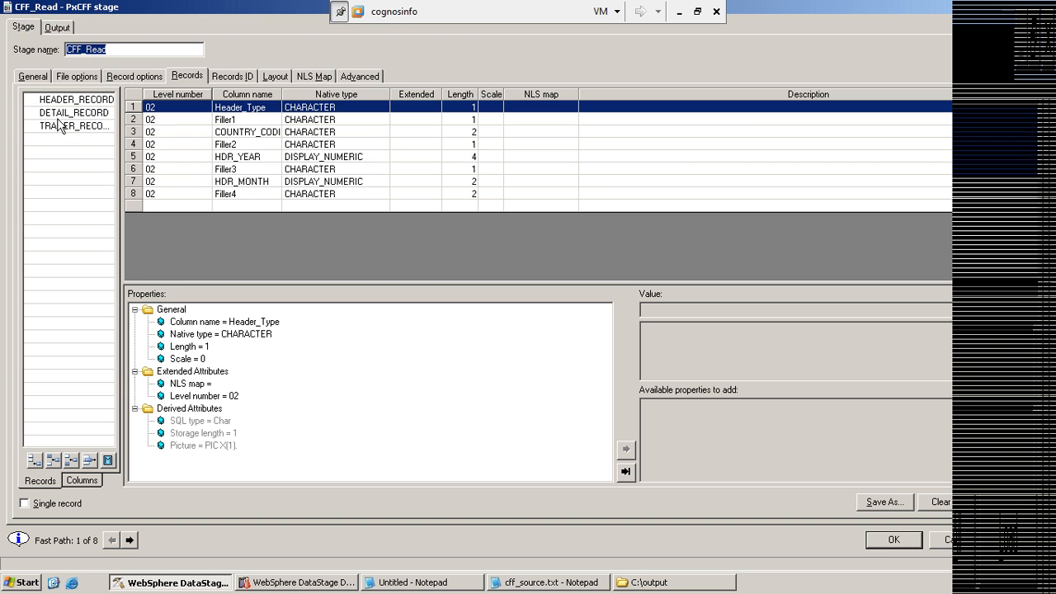
{"action": "left_click", "coordinate": [92, 100]}
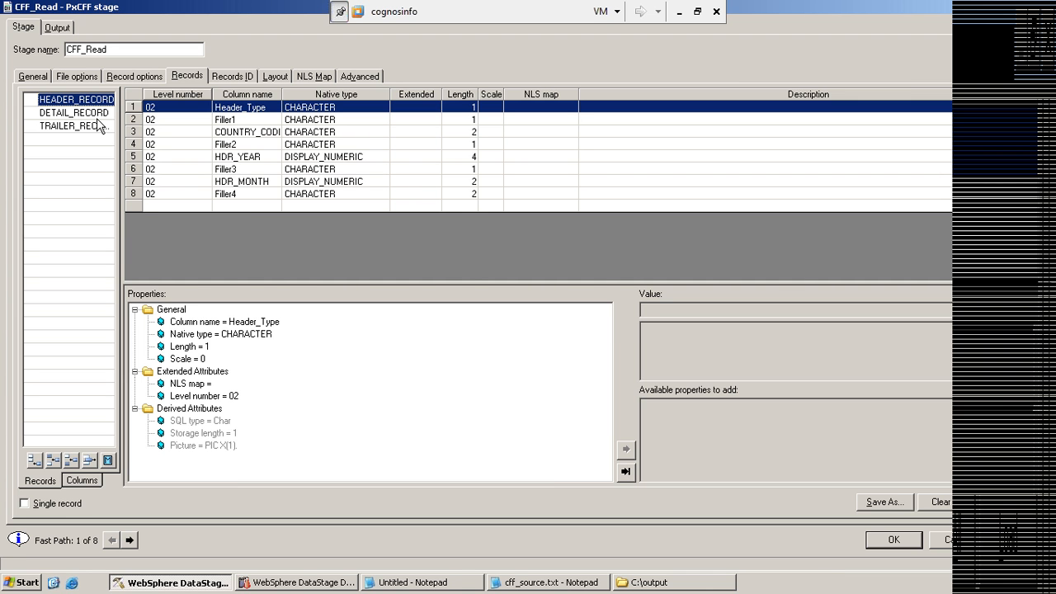
- Switch to cff_source.txt in Notepad and highlight the record type H at the start of the header line
{"action": "left_click", "coordinate": [545, 582]}
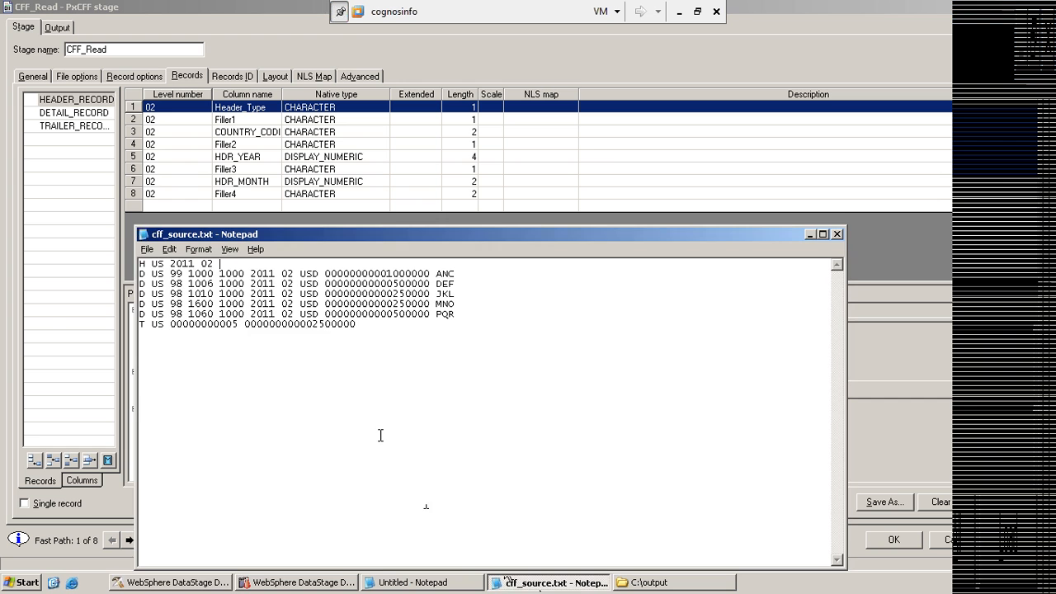
{"action": "left_click", "coordinate": [215, 263]}
{"action": "left_click", "coordinate": [145, 264]}
{"action": "left_click_drag", "start_coordinate": [146, 264], "coordinate": [138, 264]}
- Compare the DETAIL_RECORD columns with cff_source.txt, and review the TRAILER_RECORD and HEADER_RECORD columns of CFF_Read
{"action": "left_click", "coordinate": [53, 114]}
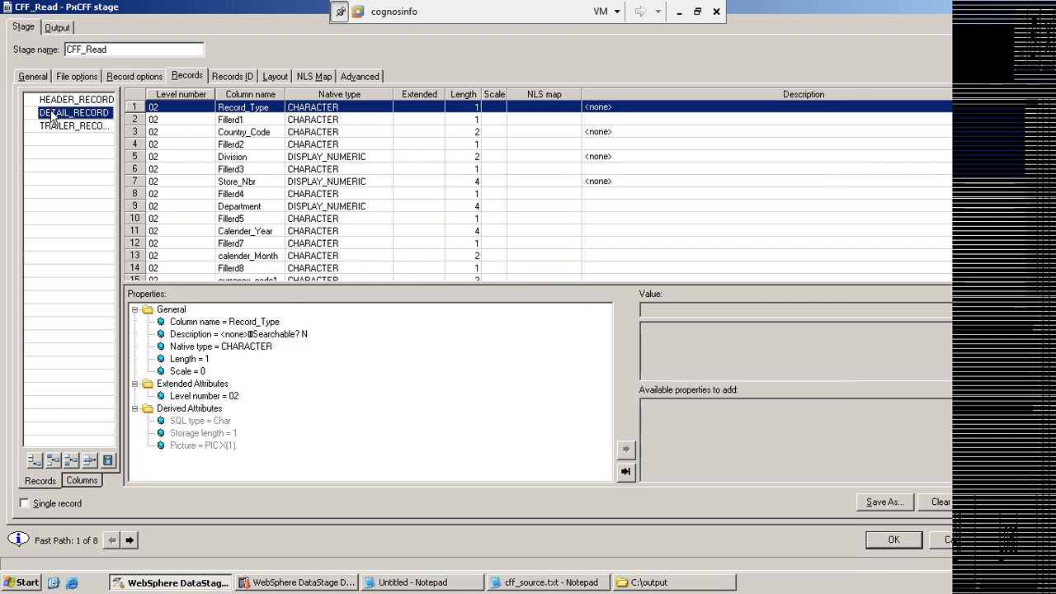
{"action": "left_click", "coordinate": [393, 583]}
{"action": "left_click", "coordinate": [393, 582]}
{"action": "left_click", "coordinate": [537, 584]}
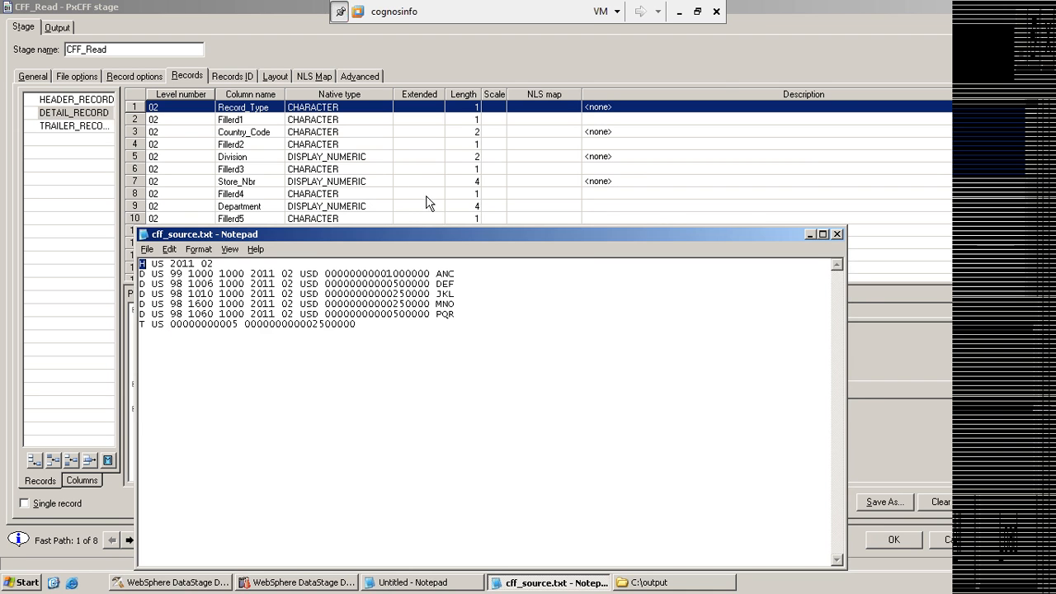
{"action": "left_click", "coordinate": [782, 59]}
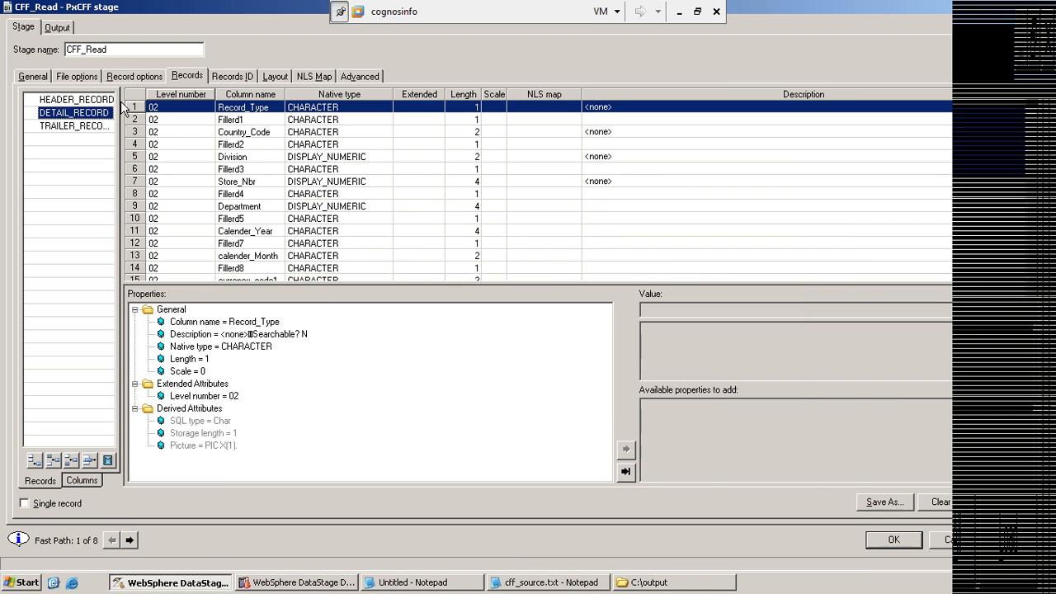
{"action": "left_click", "coordinate": [75, 127]}
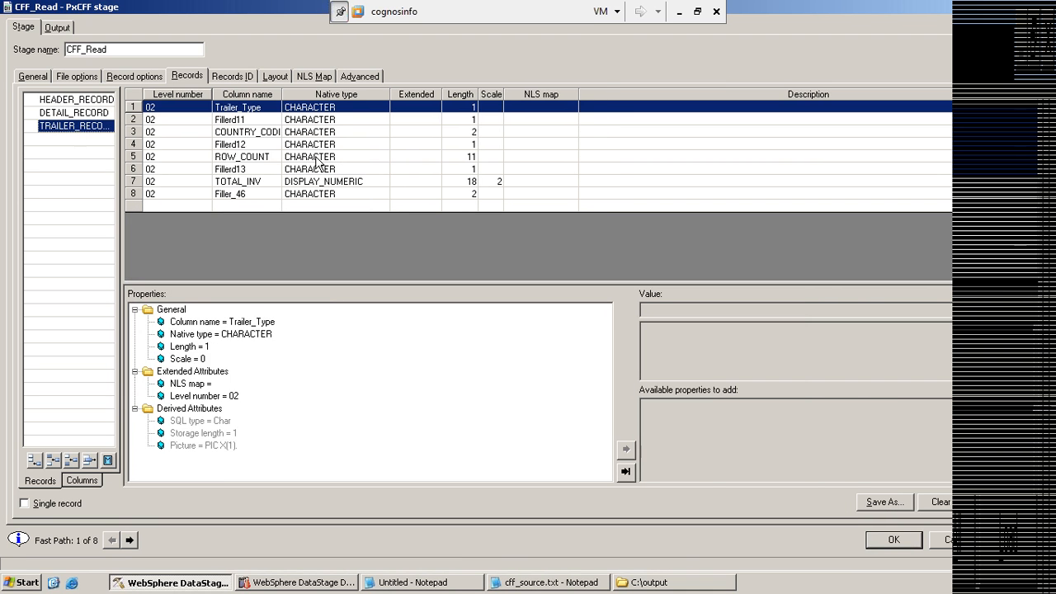
{"action": "left_click", "coordinate": [69, 100]}
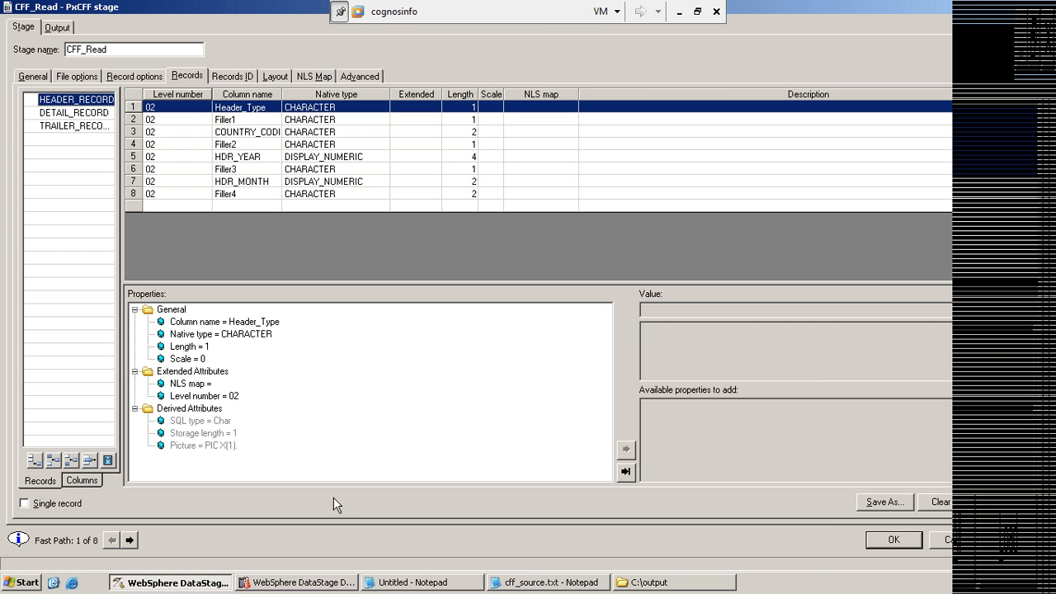
- Sketch a hierarchy tree over Notepad with parent P, two C children and leaves C1 to C4, and label P with 02
{"action": "left_click", "coordinate": [427, 588]}
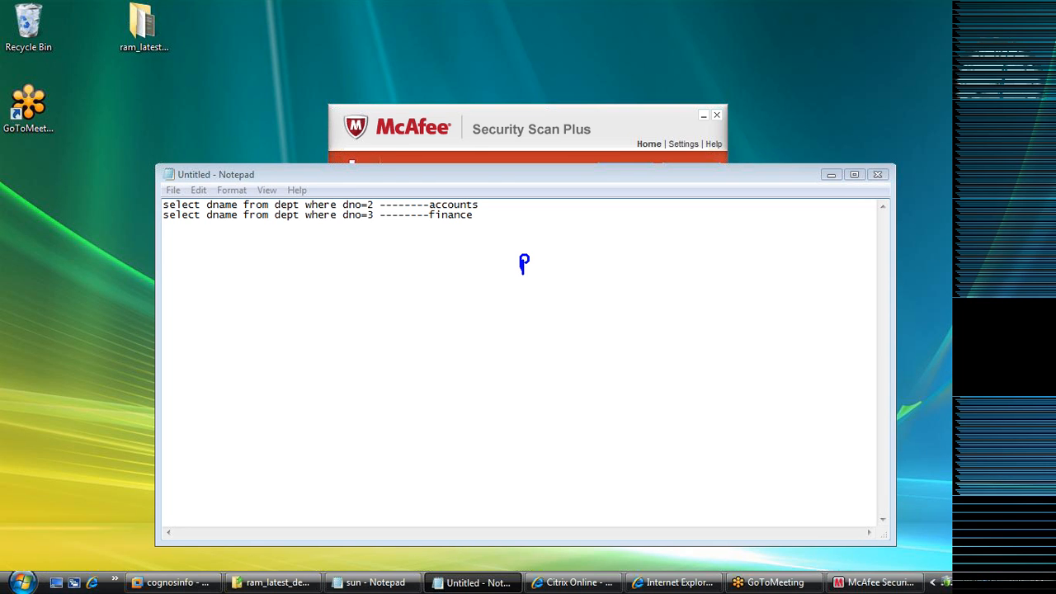
{"action": "mouse_move", "coordinate": [520, 282]}
{"action": "left_mouse_down"}
{"action": "mouse_move", "coordinate": [502, 306]}
{"action": "mouse_move", "coordinate": [575, 306]}
{"action": "left_mouse_up"}
{"action": "left_click_drag", "start_coordinate": [501, 321], "coordinate": [496, 335]}
{"action": "left_click_drag", "start_coordinate": [570, 314], "coordinate": [567, 328]}
{"action": "mouse_move", "coordinate": [498, 352]}
{"action": "left_mouse_down"}
{"action": "mouse_move", "coordinate": [459, 381]}
{"action": "mouse_move", "coordinate": [513, 369]}
{"action": "mouse_move", "coordinate": [467, 403]}
{"action": "mouse_move", "coordinate": [532, 413]}
{"action": "left_mouse_up"}
{"action": "mouse_move", "coordinate": [584, 345]}
{"action": "left_mouse_down"}
{"action": "mouse_move", "coordinate": [566, 386]}
{"action": "mouse_move", "coordinate": [586, 418]}
{"action": "left_mouse_up"}
{"action": "mouse_move", "coordinate": [595, 349]}
{"action": "left_mouse_down"}
{"action": "mouse_move", "coordinate": [631, 410]}
{"action": "mouse_move", "coordinate": [646, 414]}
{"action": "left_mouse_up"}
{"action": "left_click_drag", "start_coordinate": [556, 259], "coordinate": [605, 262]}
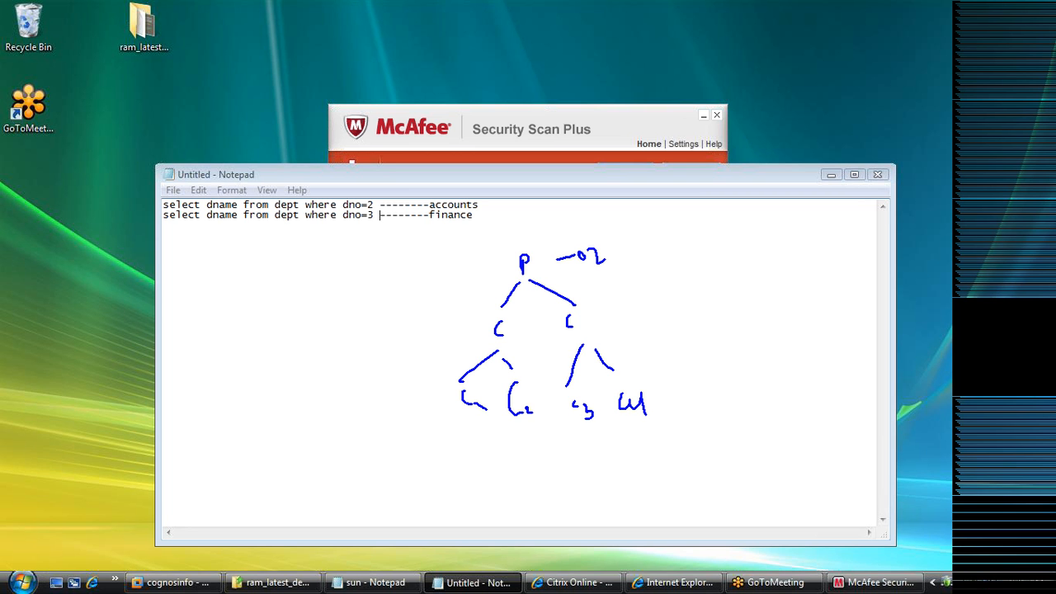
- Label the second child and leaf C4 with level numbers, draw arrows up towards P, and run a long stroke across the lower branches
{"action": "left_click_drag", "start_coordinate": [586, 313], "coordinate": [625, 300]}
{"action": "left_click_drag", "start_coordinate": [651, 387], "coordinate": [664, 384]}
{"action": "left_click_drag", "start_coordinate": [671, 373], "coordinate": [683, 388]}
{"action": "mouse_move", "coordinate": [684, 376]}
{"action": "left_mouse_down"}
{"action": "mouse_move", "coordinate": [658, 322]}
{"action": "mouse_move", "coordinate": [645, 319]}
{"action": "mouse_move", "coordinate": [657, 314]}
{"action": "left_mouse_up"}
{"action": "left_click_drag", "start_coordinate": [630, 266], "coordinate": [635, 303]}
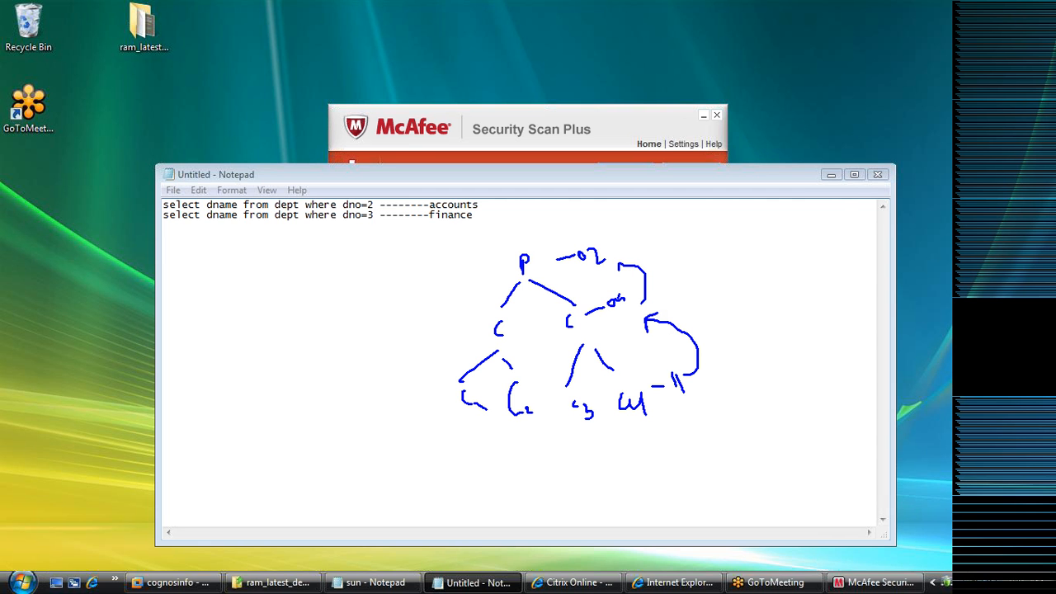
{"action": "left_click_drag", "start_coordinate": [617, 264], "coordinate": [632, 250]}
{"action": "left_click_drag", "start_coordinate": [379, 481], "coordinate": [807, 359]}
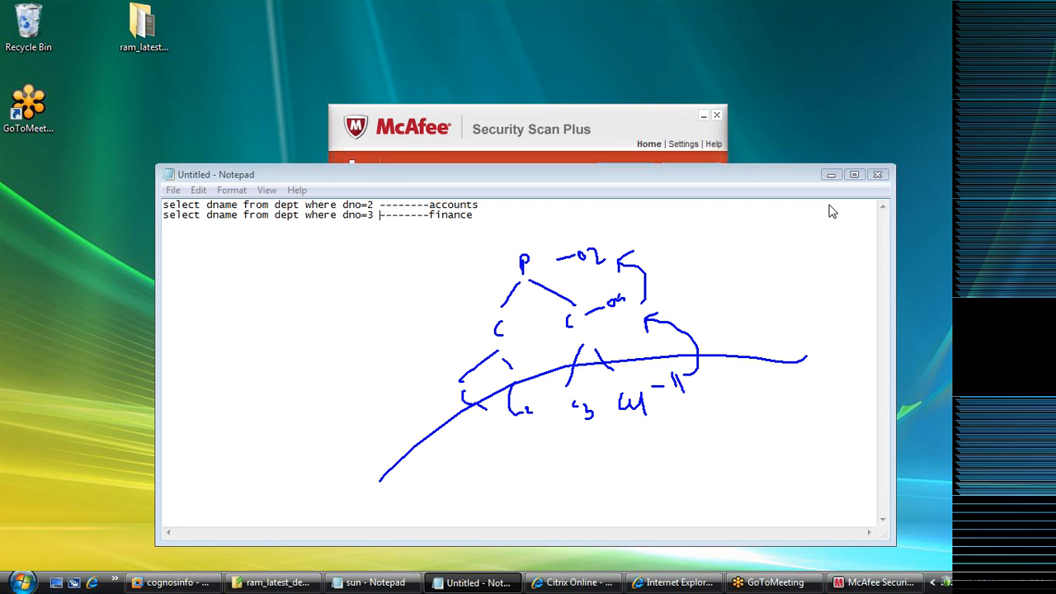
- Clear the on-screen sketch and return to the CFF_Read stage properties, minimizing the untitled Notepad window
{"action": "key", "text": "Escape"}
{"action": "left_click", "coordinate": [142, 583]}
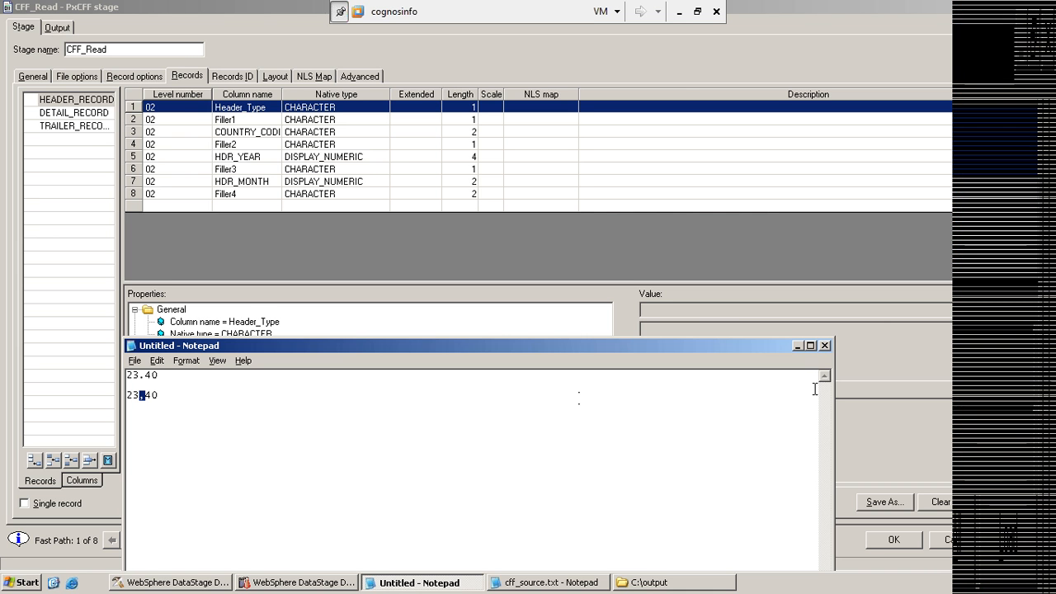
{"action": "left_click", "coordinate": [798, 346]}
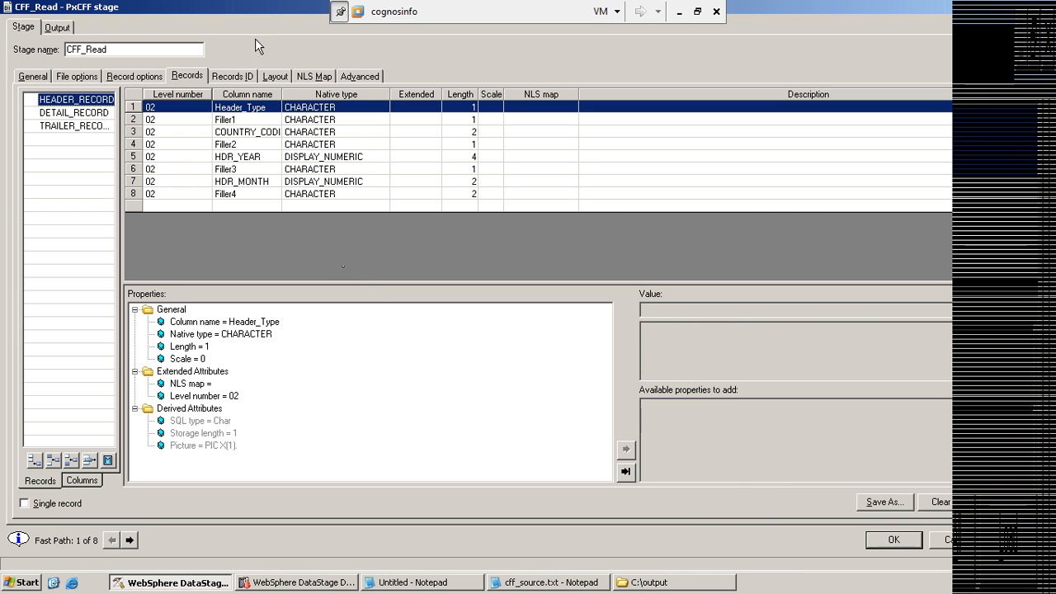
- Examine the Header_Type column's level number, NLS map, column name, native type, length and scale properties
{"action": "left_click", "coordinate": [196, 399]}
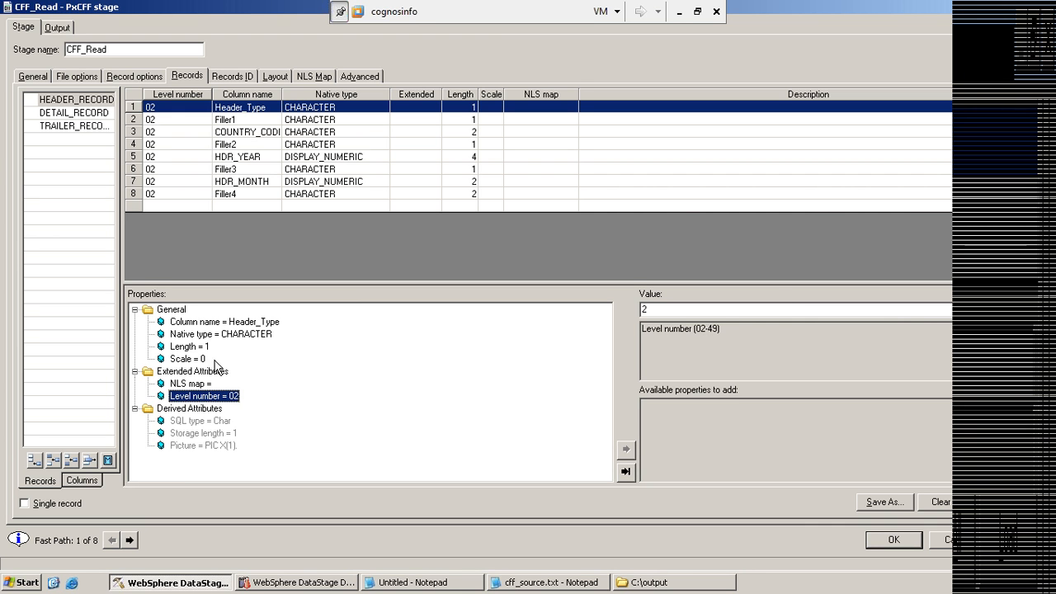
{"action": "left_click", "coordinate": [181, 385]}
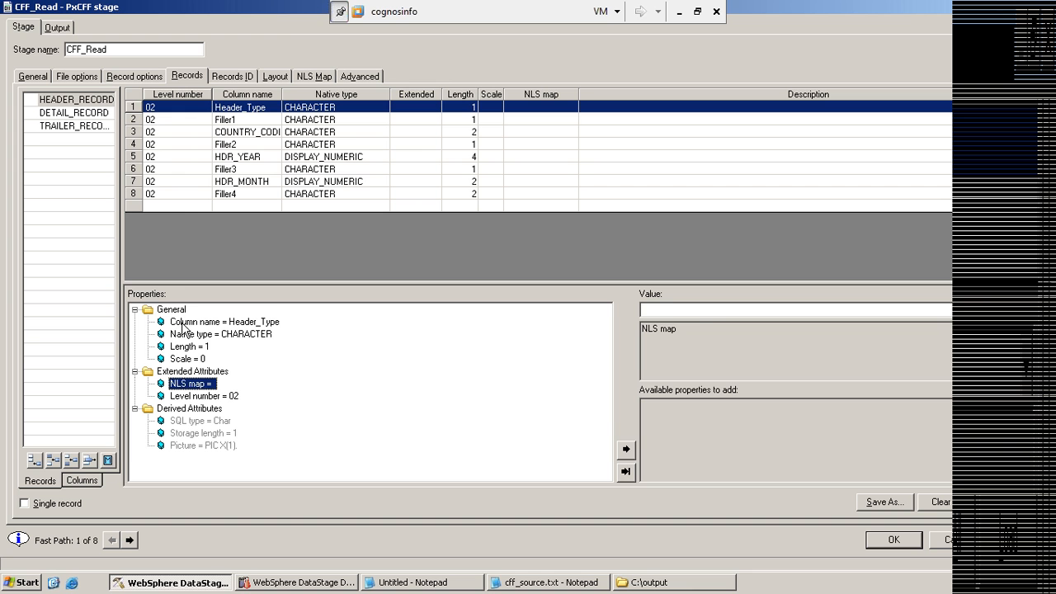
{"action": "left_click", "coordinate": [182, 323]}
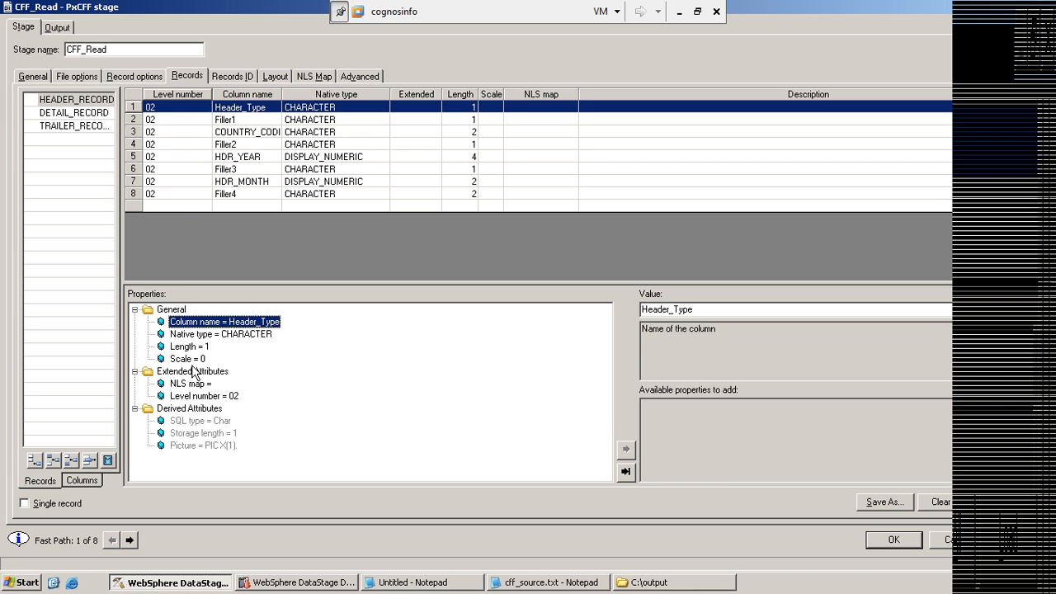
{"action": "left_click", "coordinate": [185, 336]}
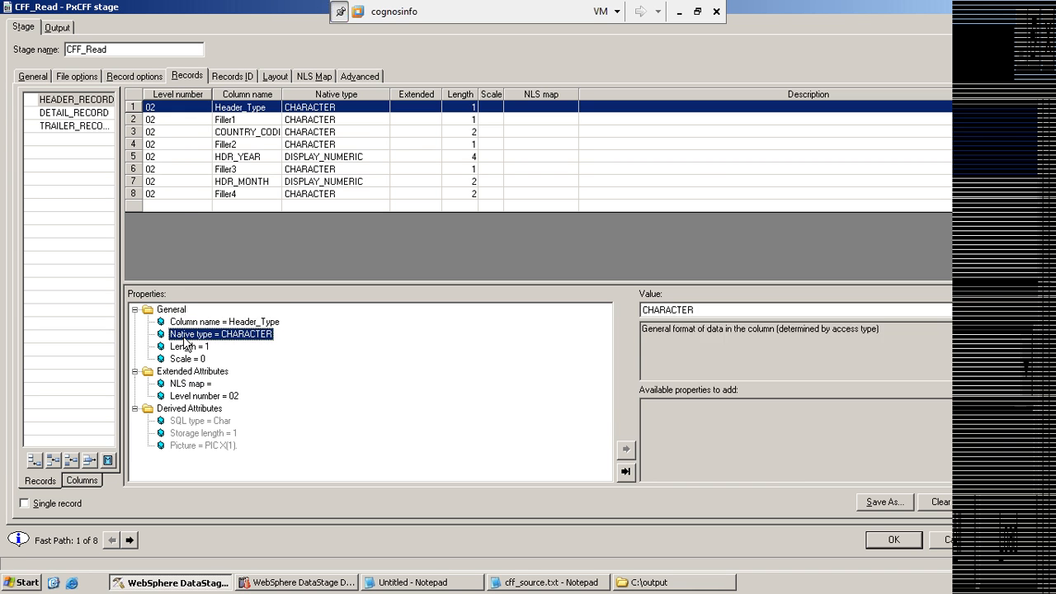
{"action": "left_click", "coordinate": [187, 347]}
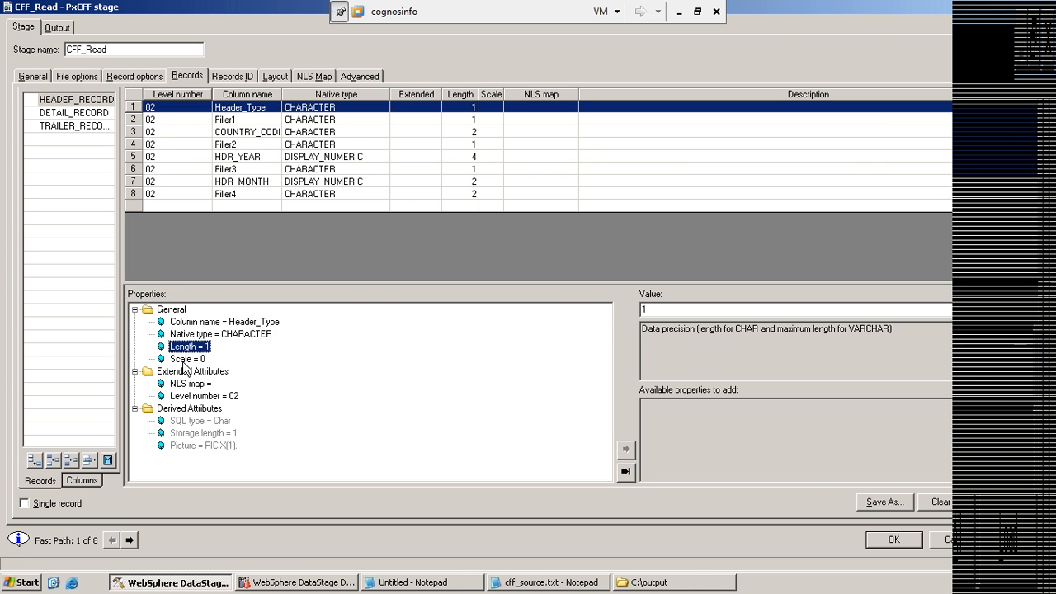
{"action": "left_click", "coordinate": [184, 360]}
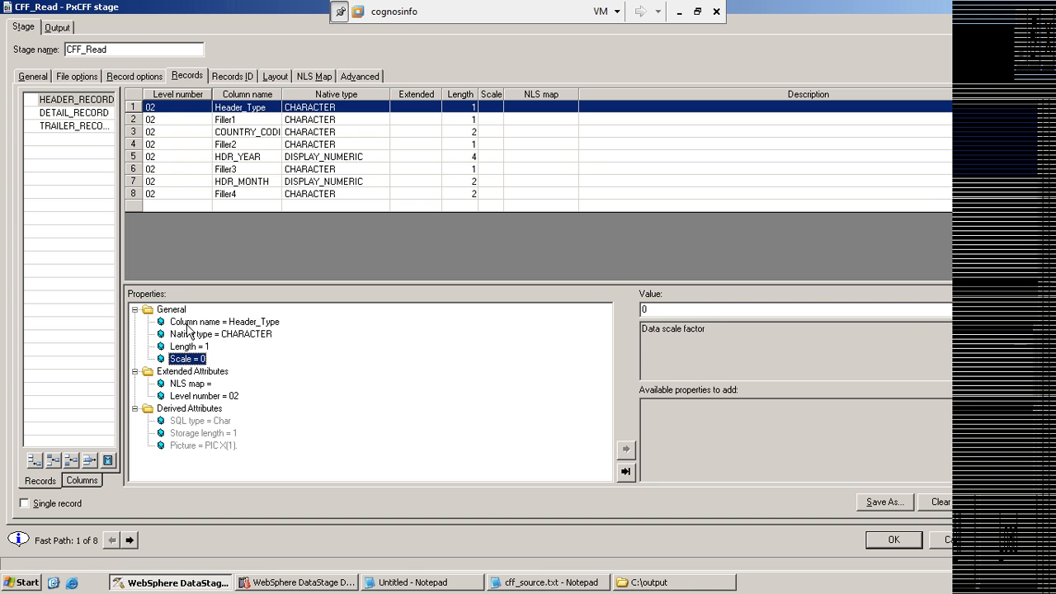
{"action": "left_click", "coordinate": [191, 325]}
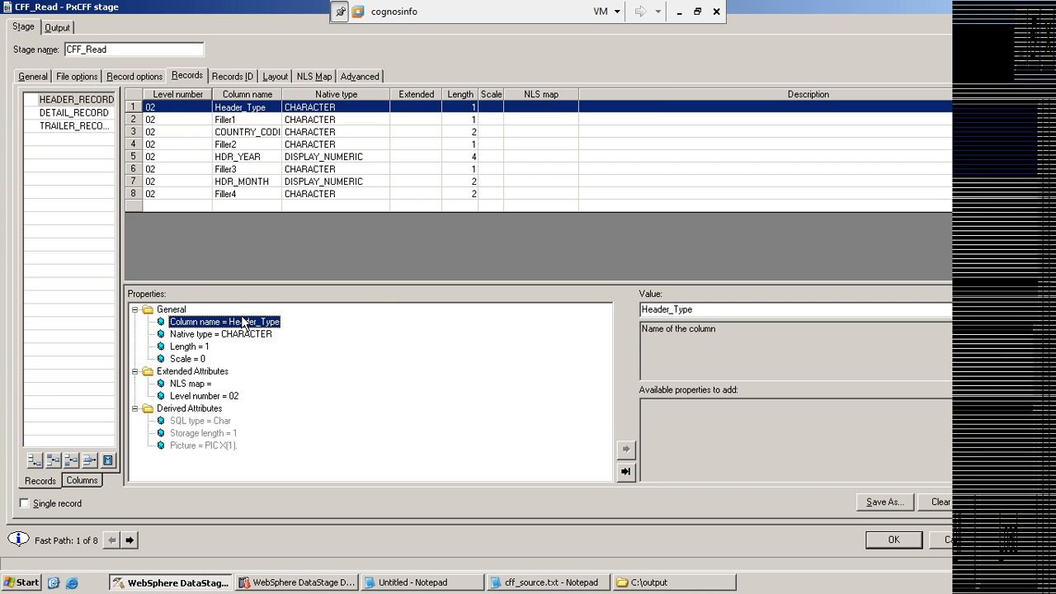
- Compare the level number and properties of the Header_Type and Filler1 columns in HEADER_RECORD
{"action": "left_click", "coordinate": [414, 586]}
{"action": "left_click", "coordinate": [415, 586]}
{"action": "left_click", "coordinate": [204, 121]}
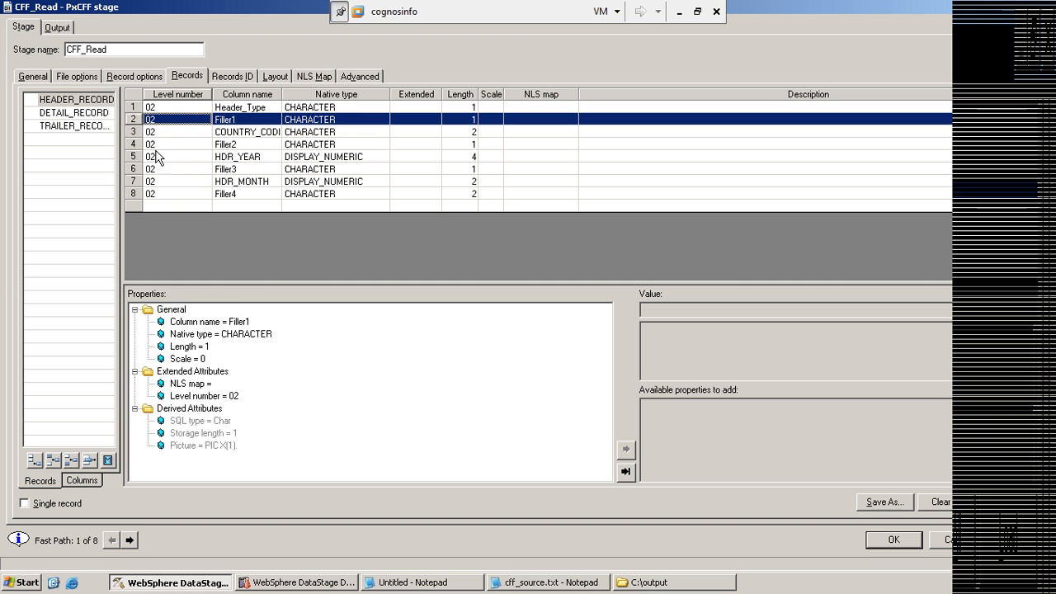
{"action": "left_click", "coordinate": [161, 106]}
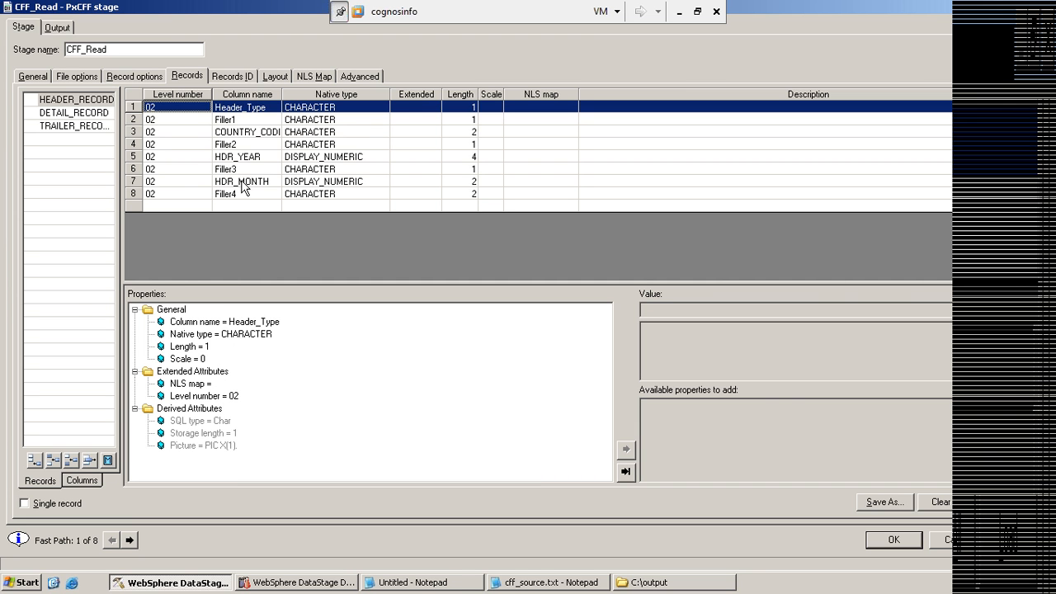
{"action": "left_click", "coordinate": [59, 103]}
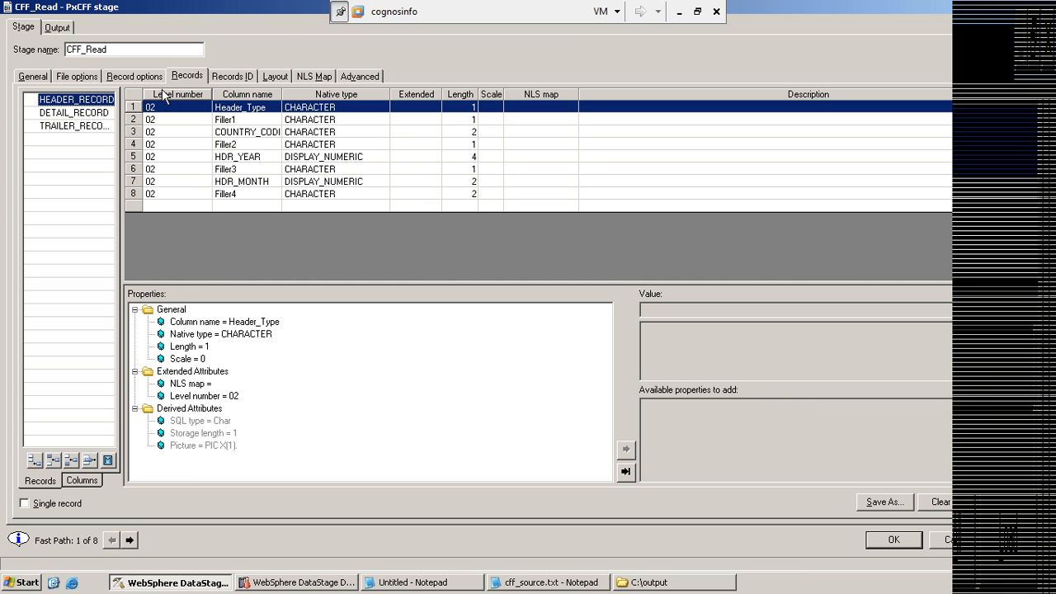
{"action": "left_click", "coordinate": [229, 121]}
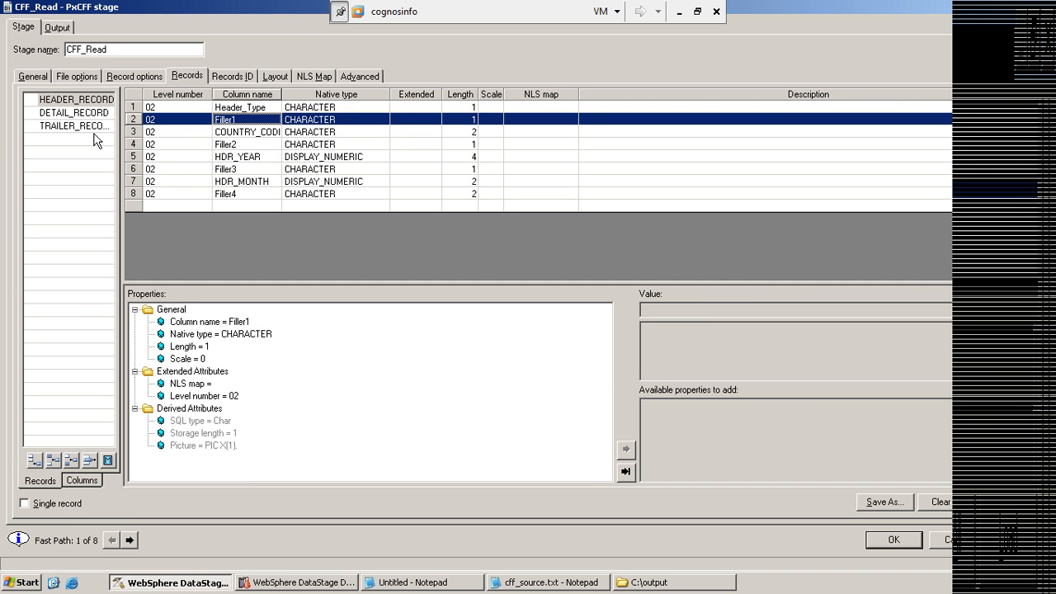
- Check the DETAIL_RECORD columns, reselect HEADER_RECORD and show its columns as a tree
{"action": "left_click", "coordinate": [74, 112]}
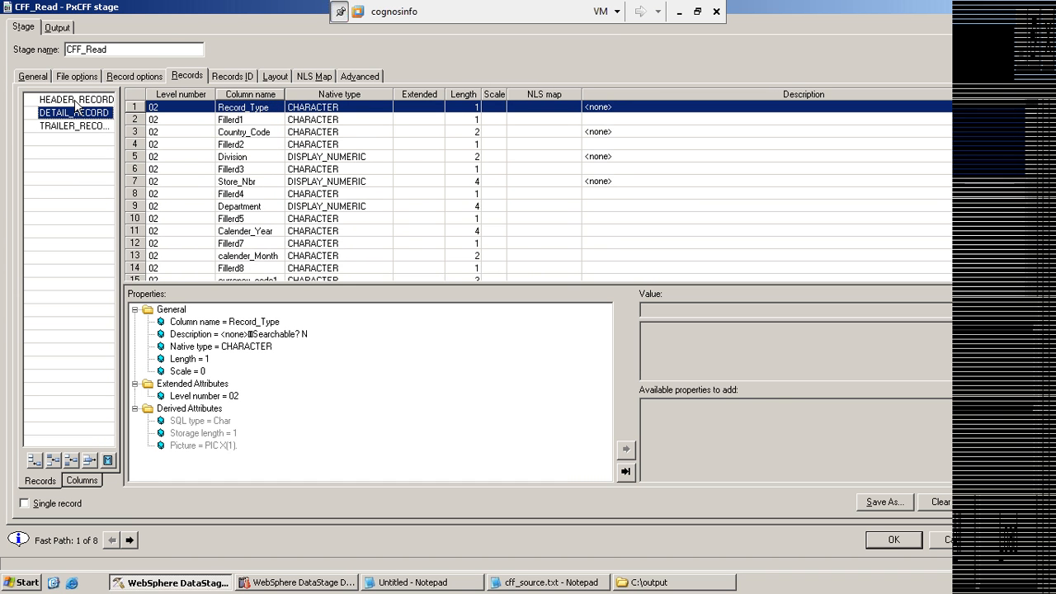
{"action": "left_click", "coordinate": [75, 100]}
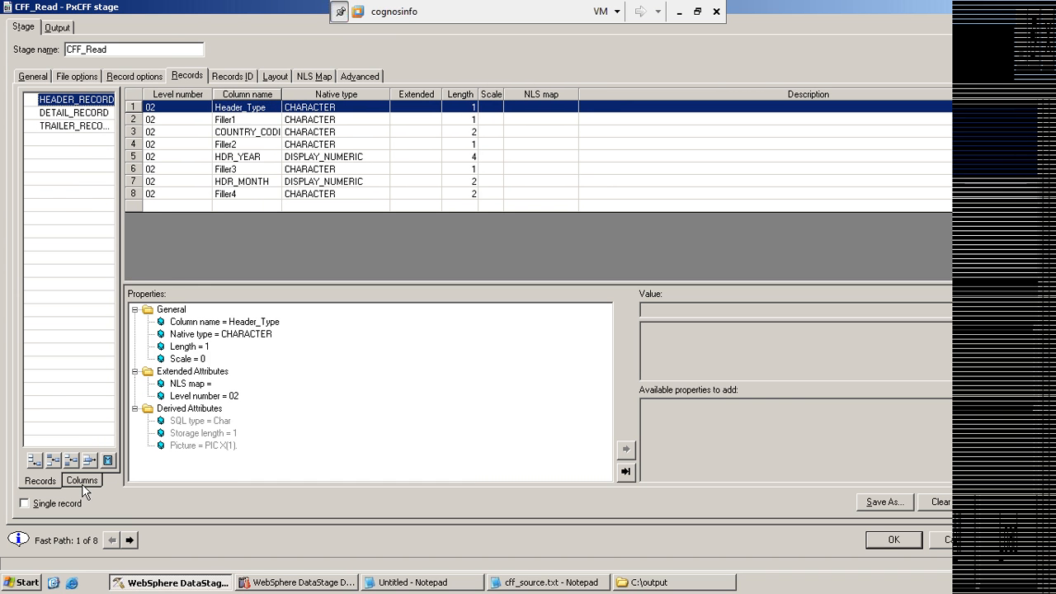
{"action": "left_click", "coordinate": [83, 479]}
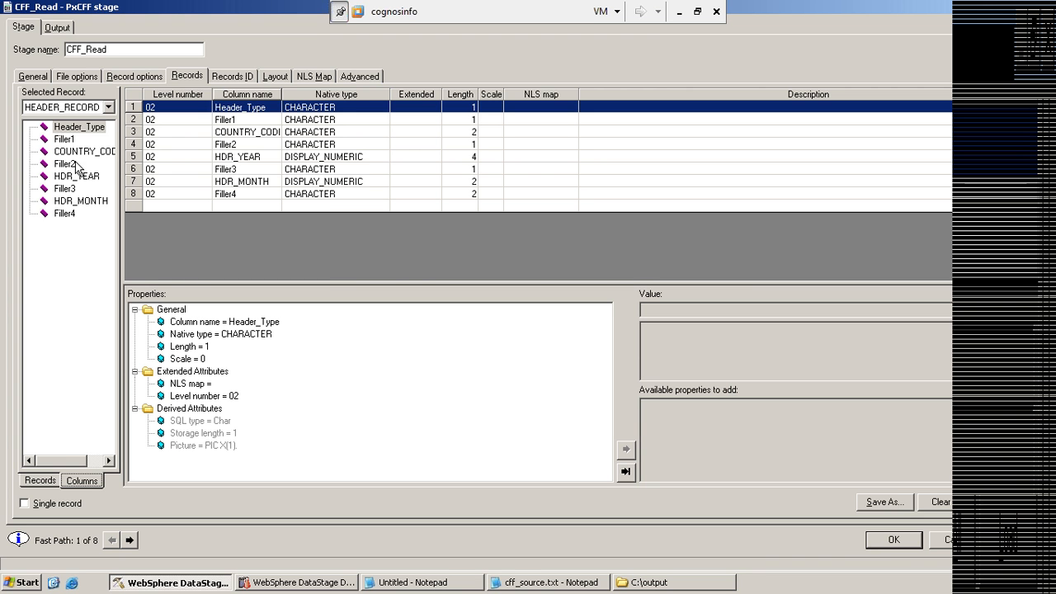
- Examine the DETAIL_RECORD column definitions, including the properties of Country_Code and Record_Type
{"action": "left_click", "coordinate": [108, 107]}
{"action": "left_click", "coordinate": [52, 132]}
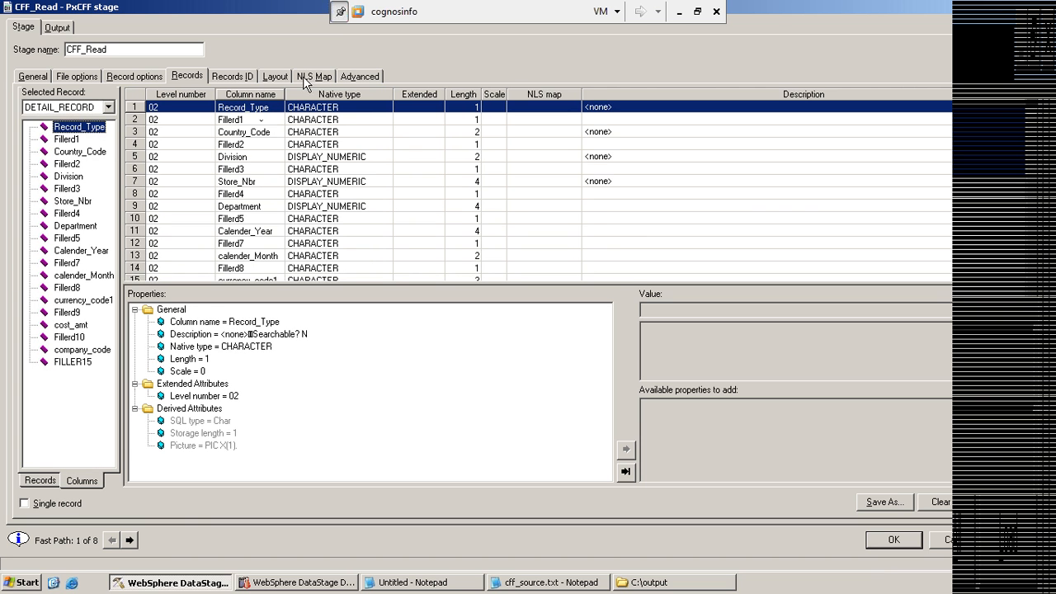
{"action": "left_click", "coordinate": [77, 152]}
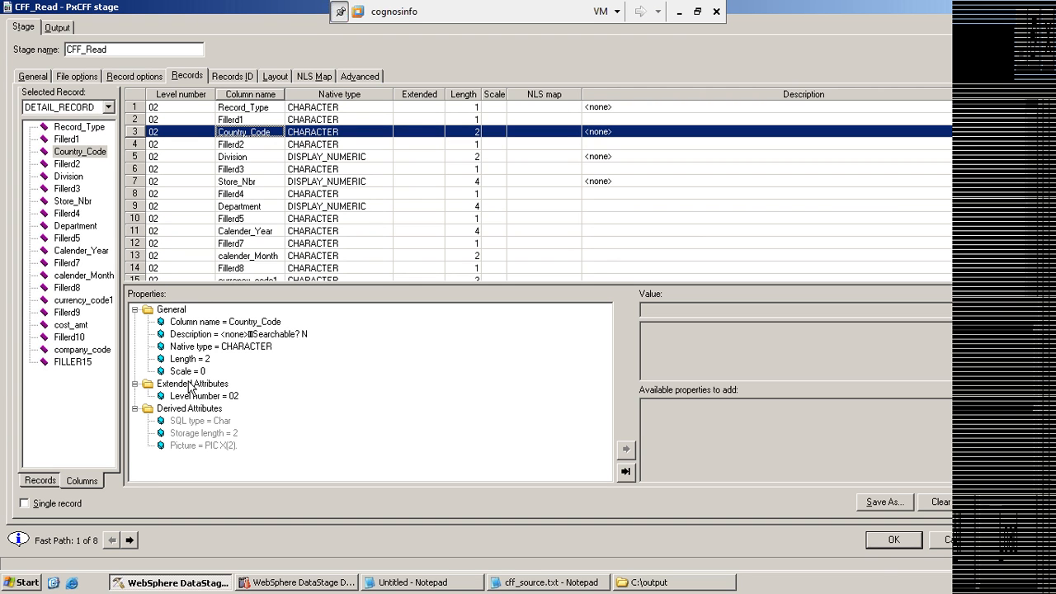
{"action": "left_click", "coordinate": [74, 129]}
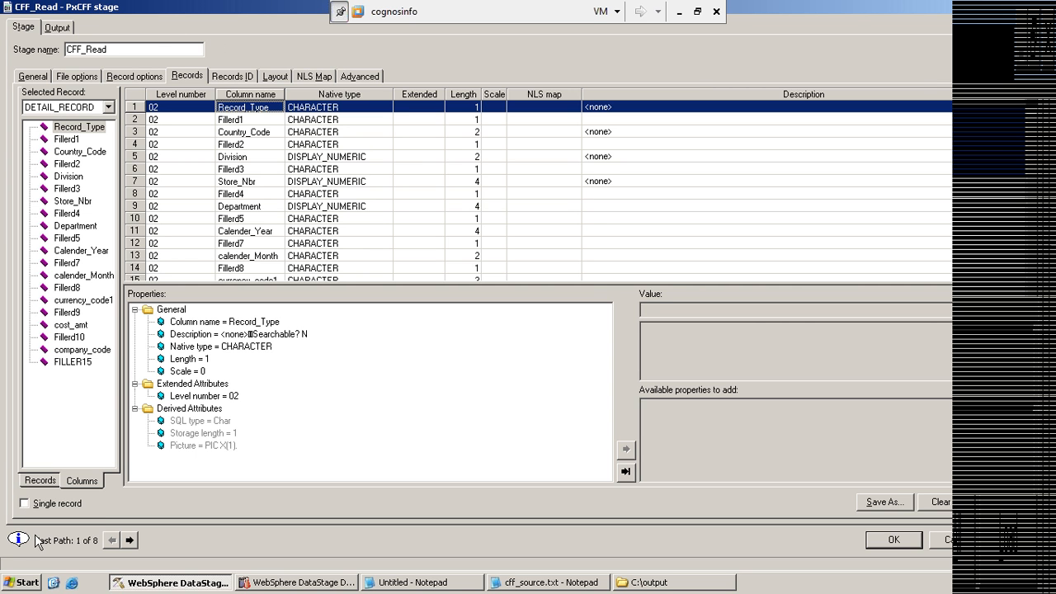
- Review the record ID conditions defined for the header, detail and trailer records
{"action": "left_click", "coordinate": [229, 78]}
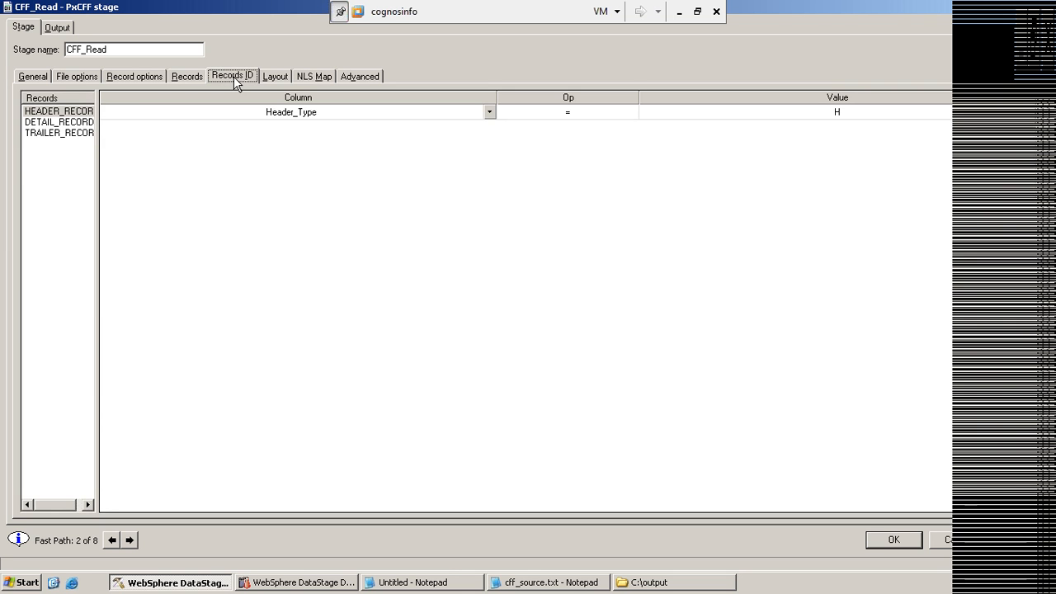
{"action": "left_click", "coordinate": [81, 124]}
{"action": "left_click", "coordinate": [71, 133]}
{"action": "left_click", "coordinate": [67, 113]}
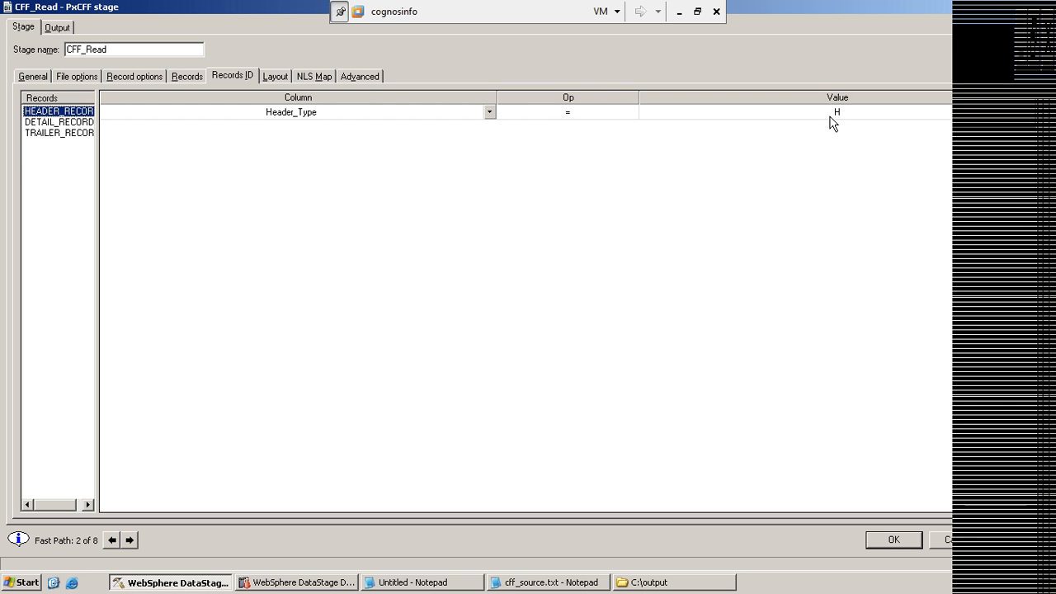
- Check the header's type code in cff_source.txt against its record ID condition, and recheck the detail and trailer conditions
{"action": "left_click", "coordinate": [506, 583]}
{"action": "left_click_drag", "start_coordinate": [139, 264], "coordinate": [146, 266]}
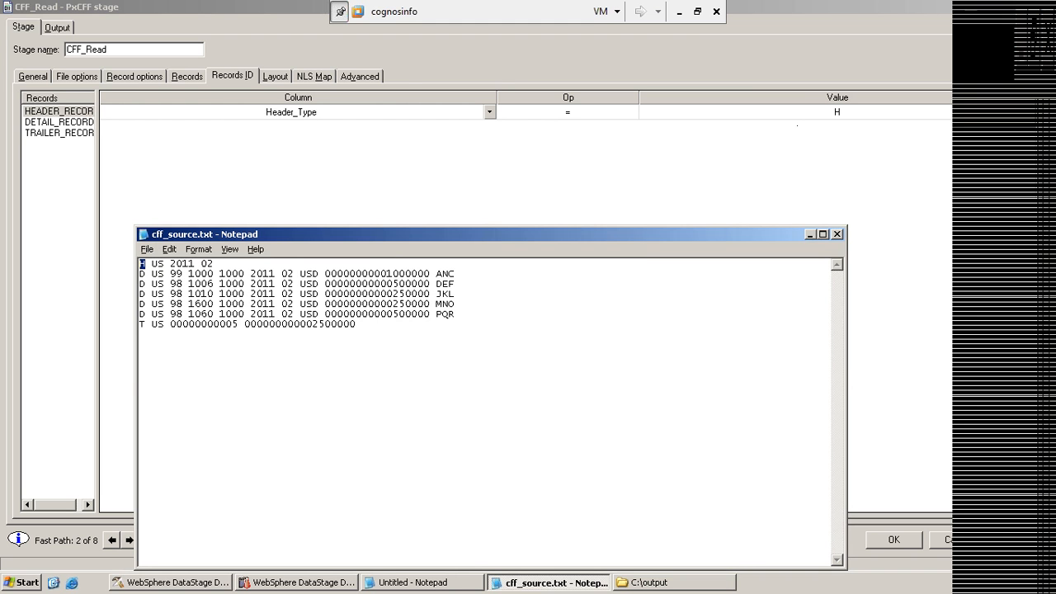
{"action": "left_click", "coordinate": [809, 234]}
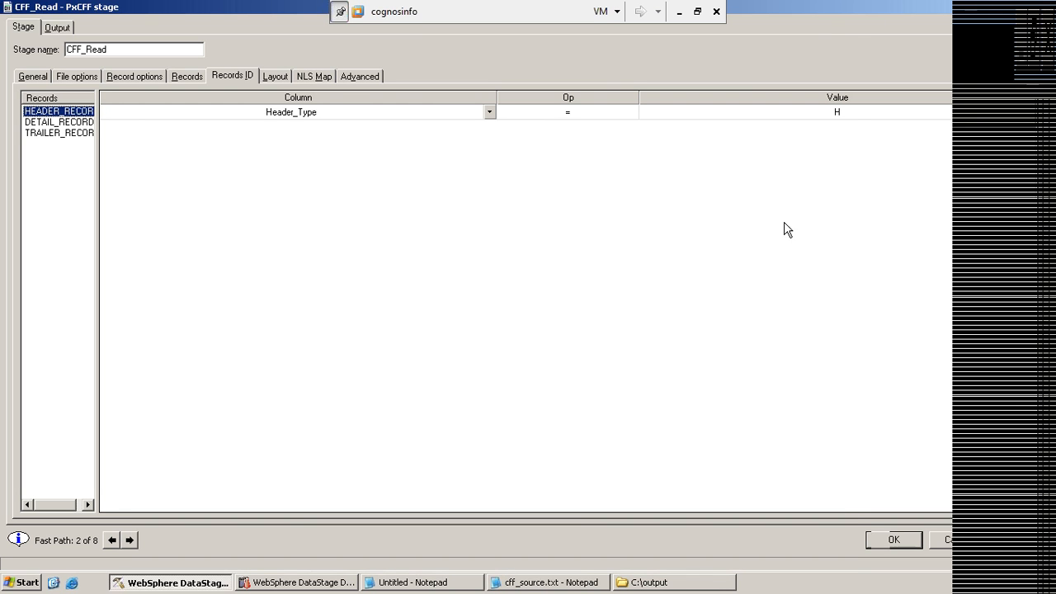
{"action": "left_click", "coordinate": [64, 122]}
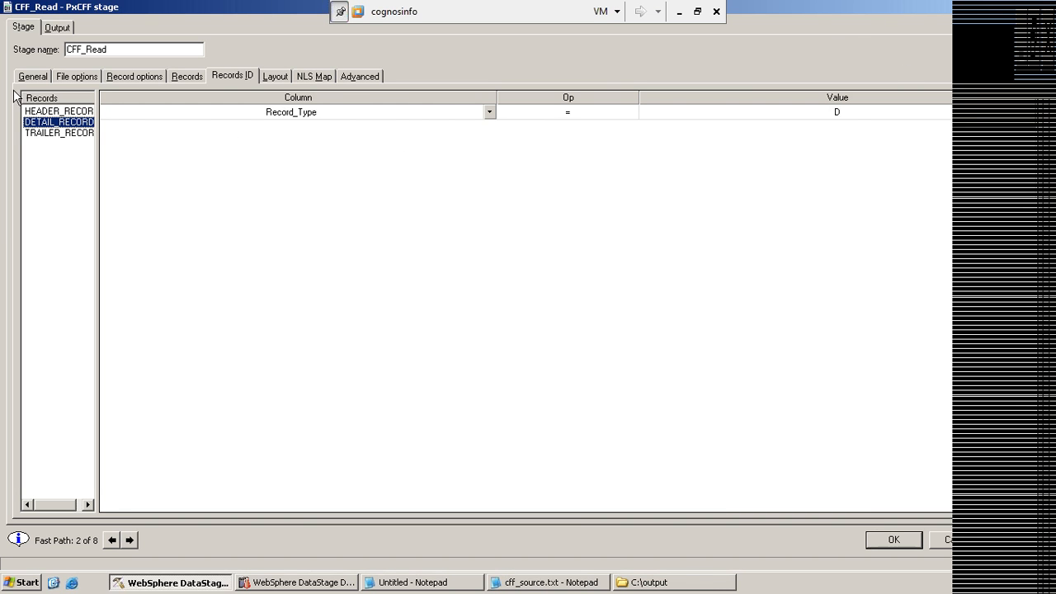
{"action": "left_click", "coordinate": [63, 132]}
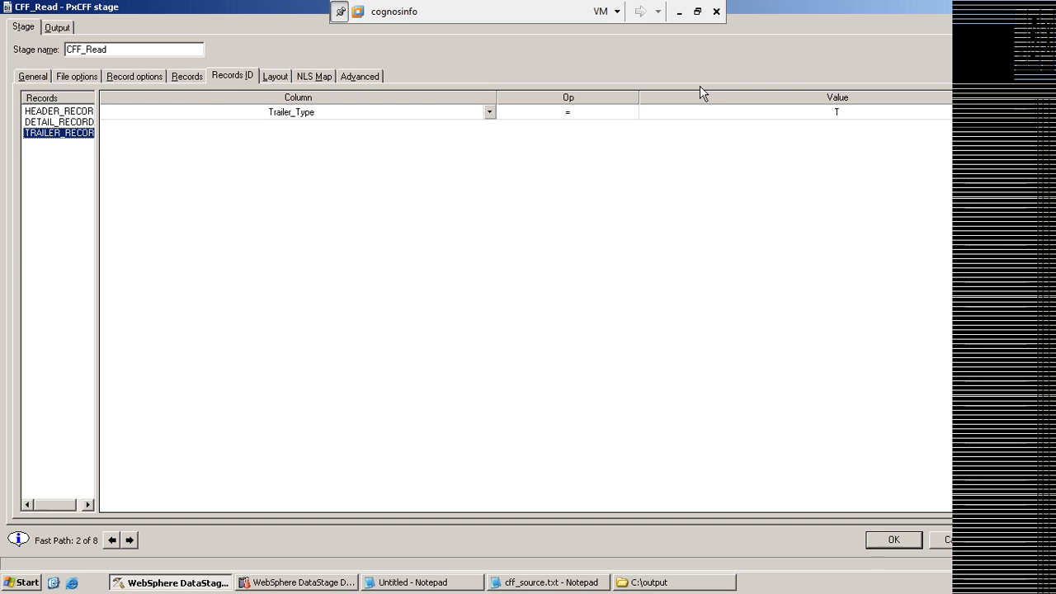
- Examine the stage's record layout in both the Parallel and COBOL formats
{"action": "left_click", "coordinate": [271, 74]}
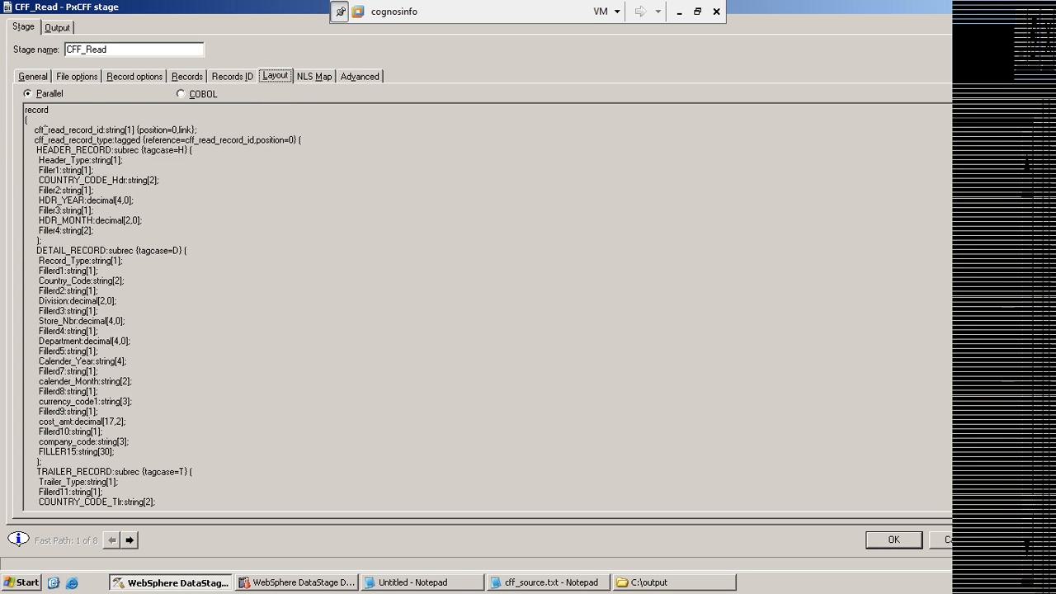
{"action": "left_click_drag", "start_coordinate": [25, 110], "coordinate": [144, 503]}
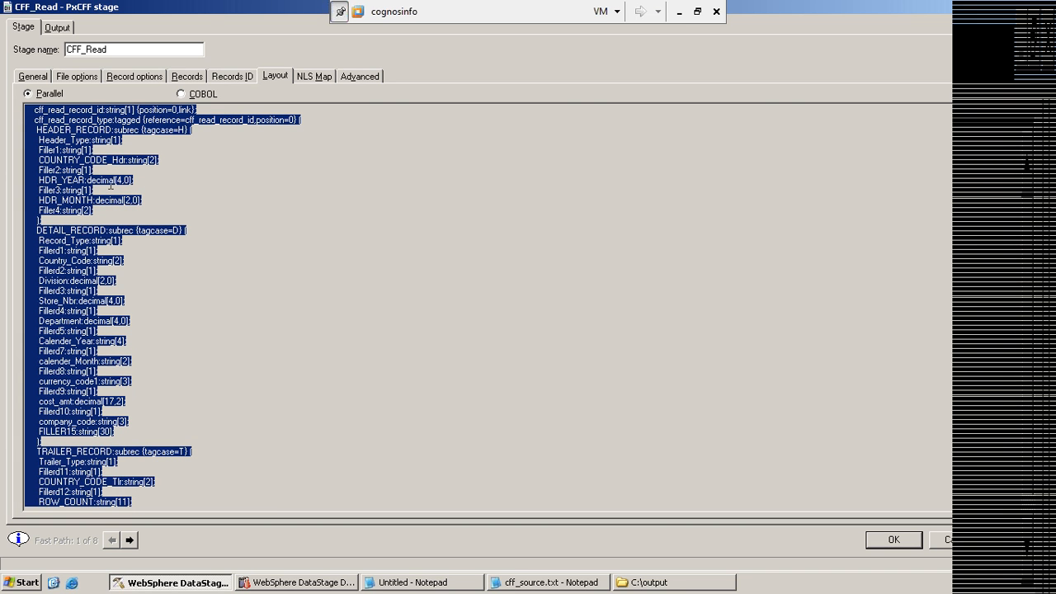
{"action": "left_click", "coordinate": [182, 96]}
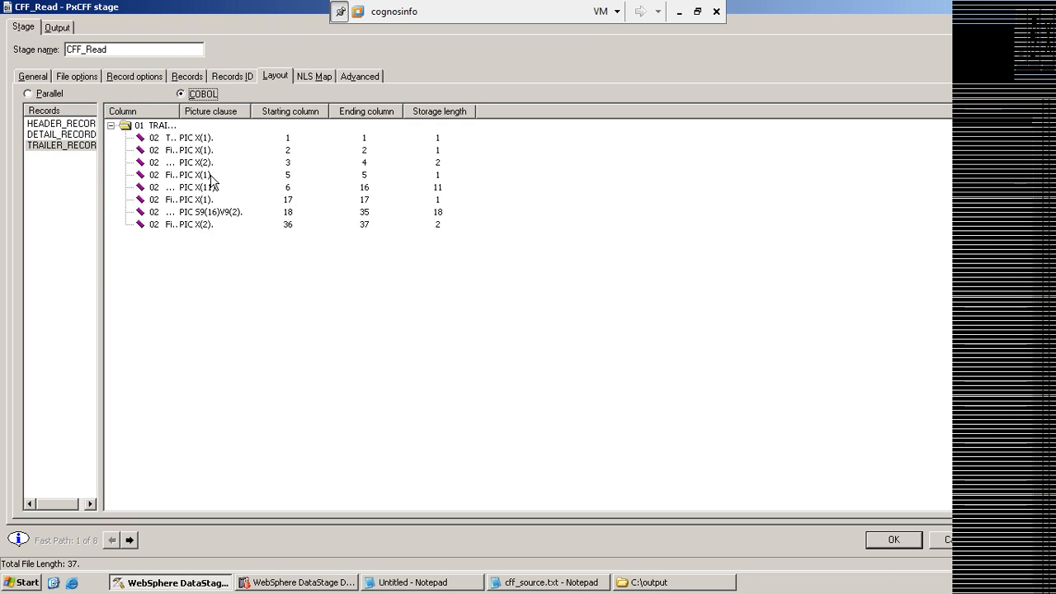
{"action": "left_click", "coordinate": [27, 94]}
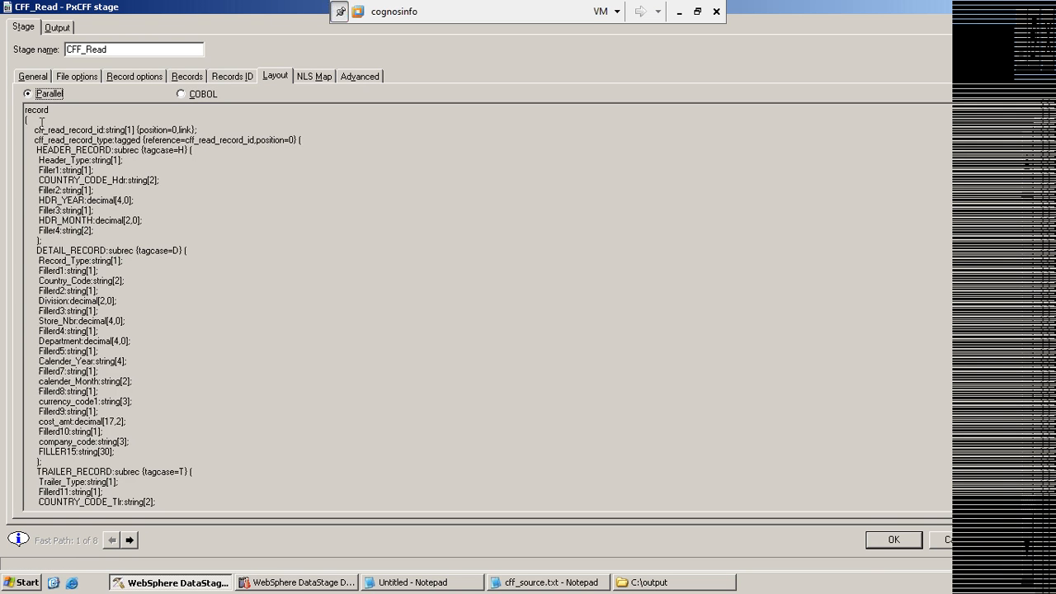
- Read through the whole Parallel record schema, highlighting its record definitions, and compare it with the COBOL layout
{"action": "left_click_drag", "start_coordinate": [25, 110], "coordinate": [77, 495]}
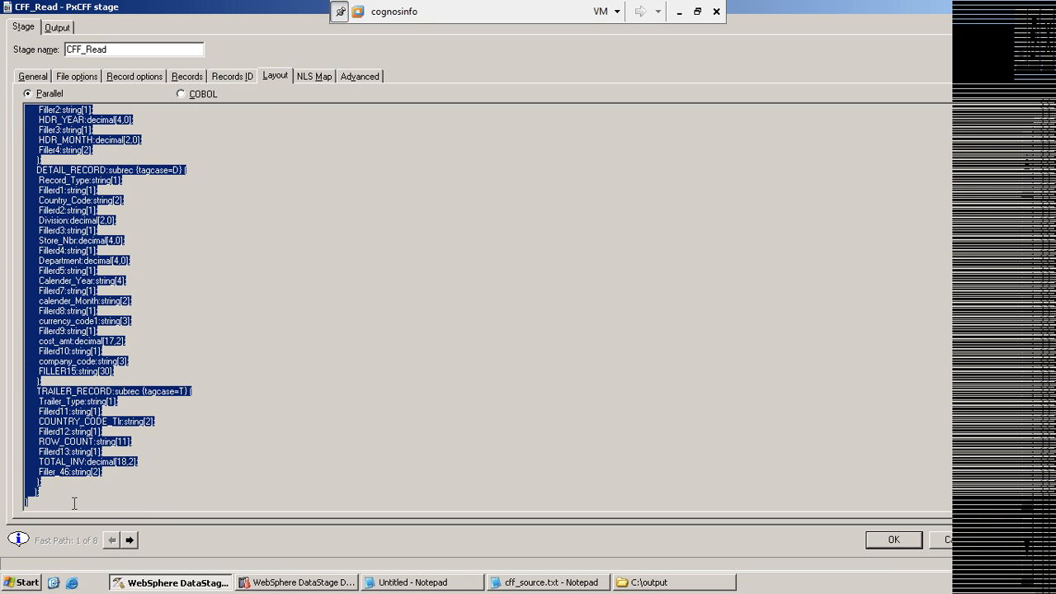
{"action": "left_click", "coordinate": [74, 464]}
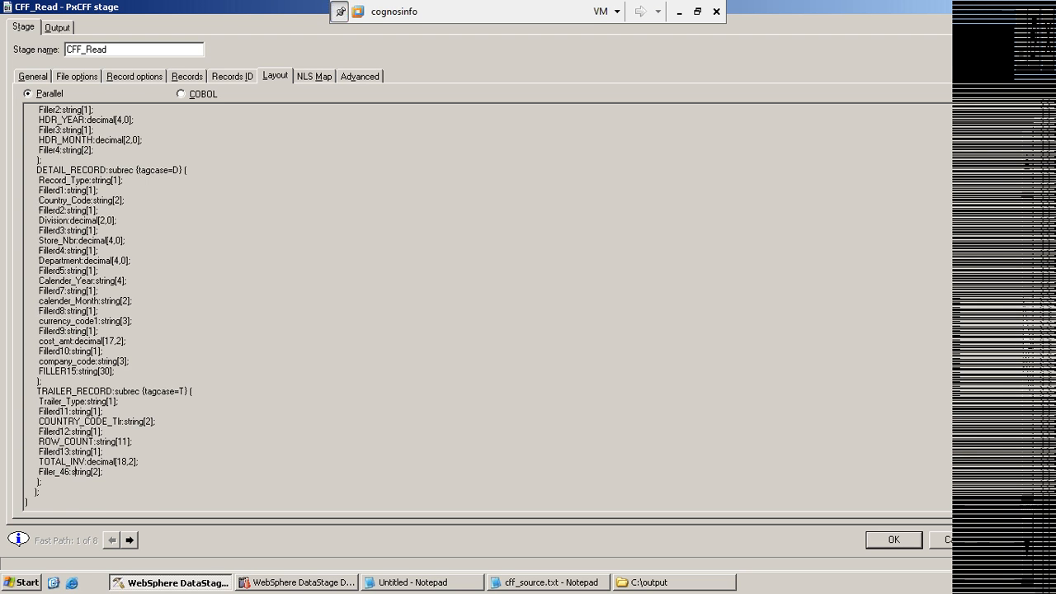
{"action": "scroll", "coordinate": [74, 470], "scroll_direction": "up", "scroll_amount": 3}
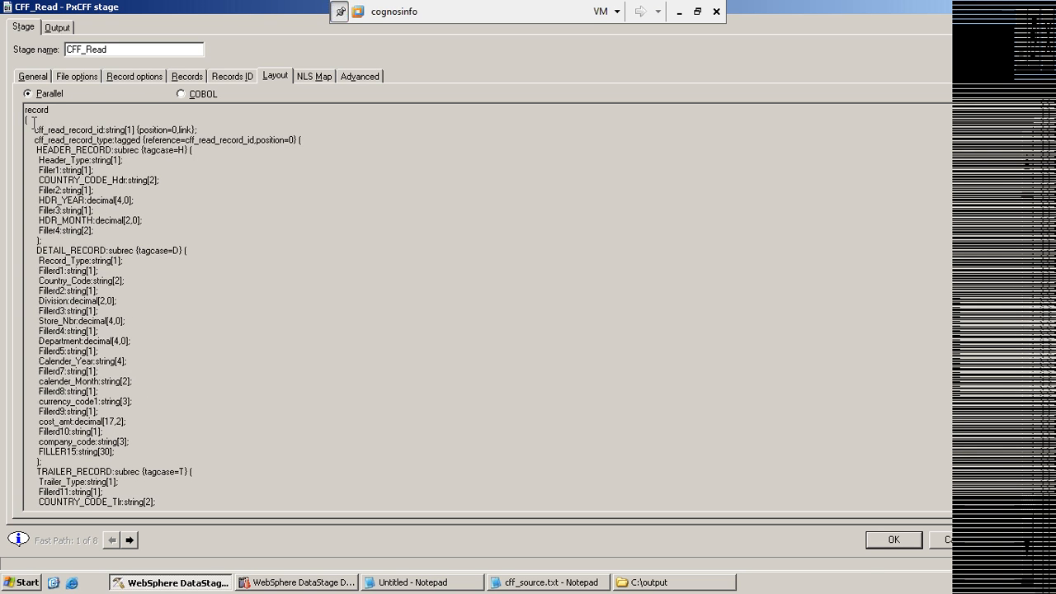
{"action": "left_click_drag", "start_coordinate": [34, 121], "coordinate": [154, 444]}
{"action": "left_click_drag", "start_coordinate": [165, 475], "coordinate": [128, 481]}
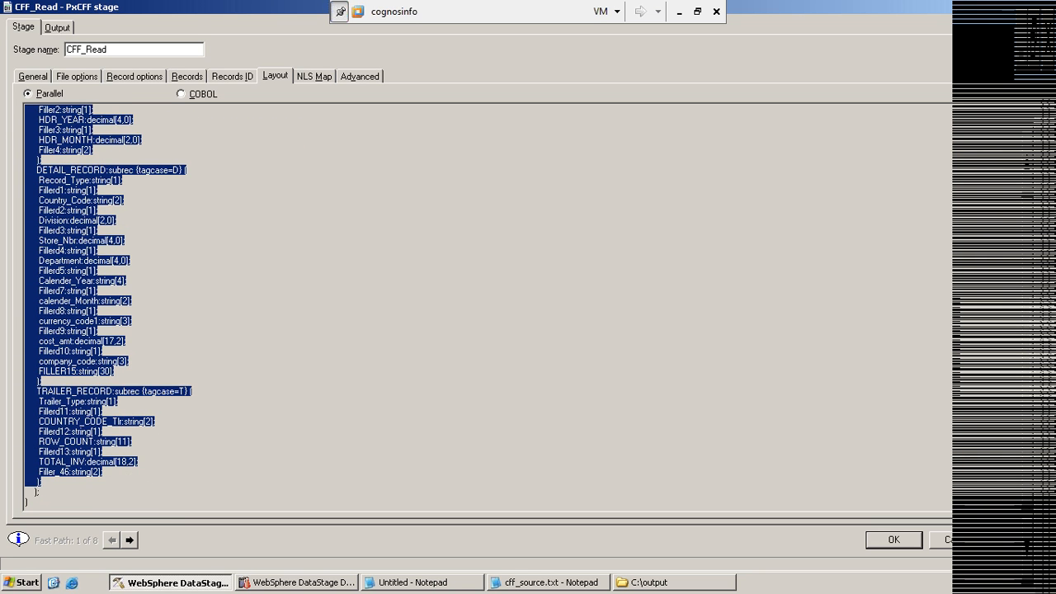
{"action": "left_click", "coordinate": [137, 360]}
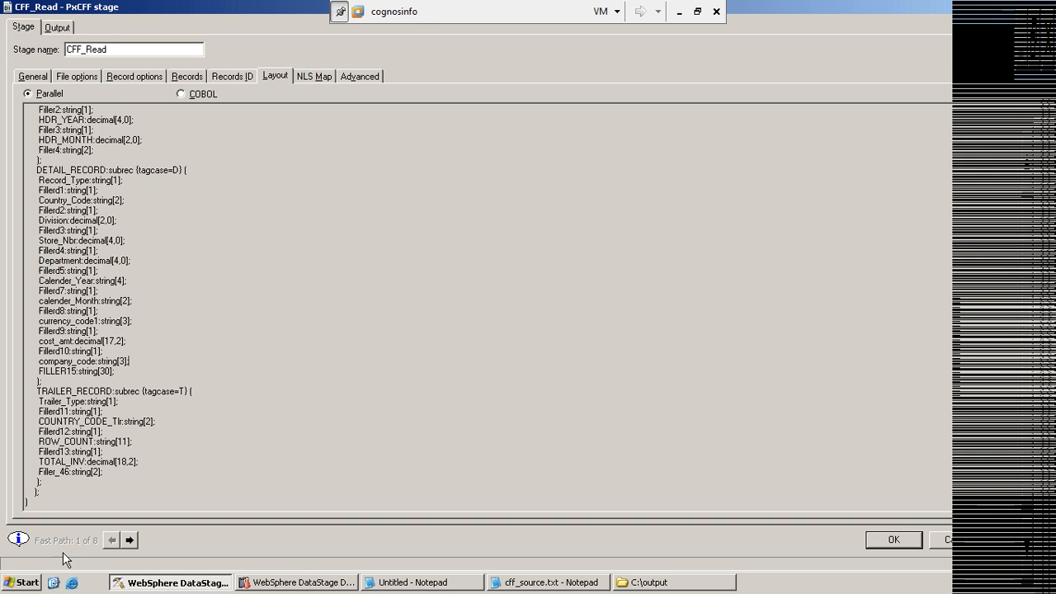
{"action": "left_click_drag", "start_coordinate": [41, 492], "coordinate": [23, 123]}
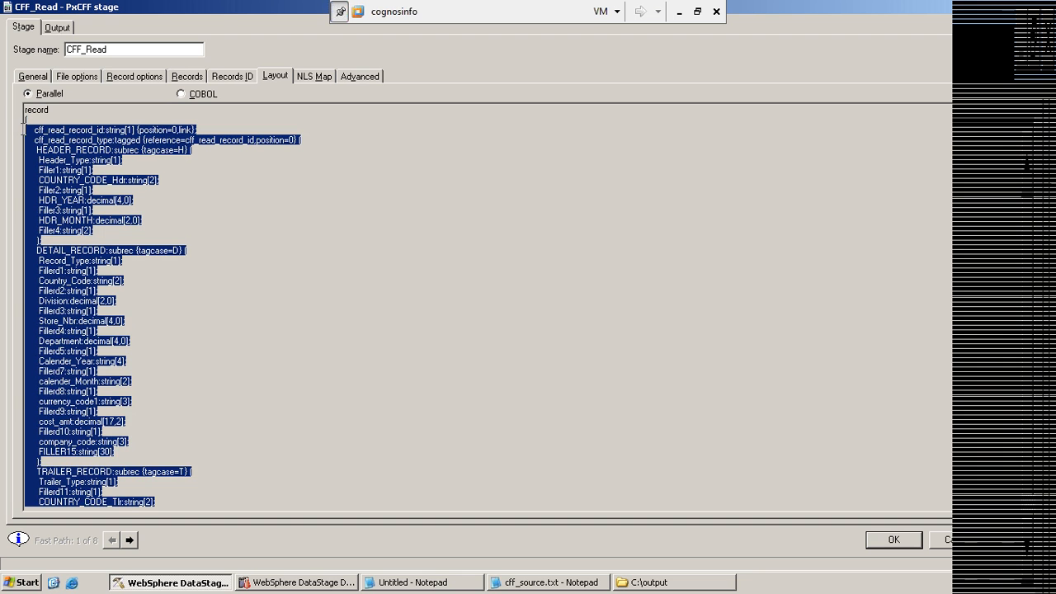
{"action": "left_click", "coordinate": [182, 94]}
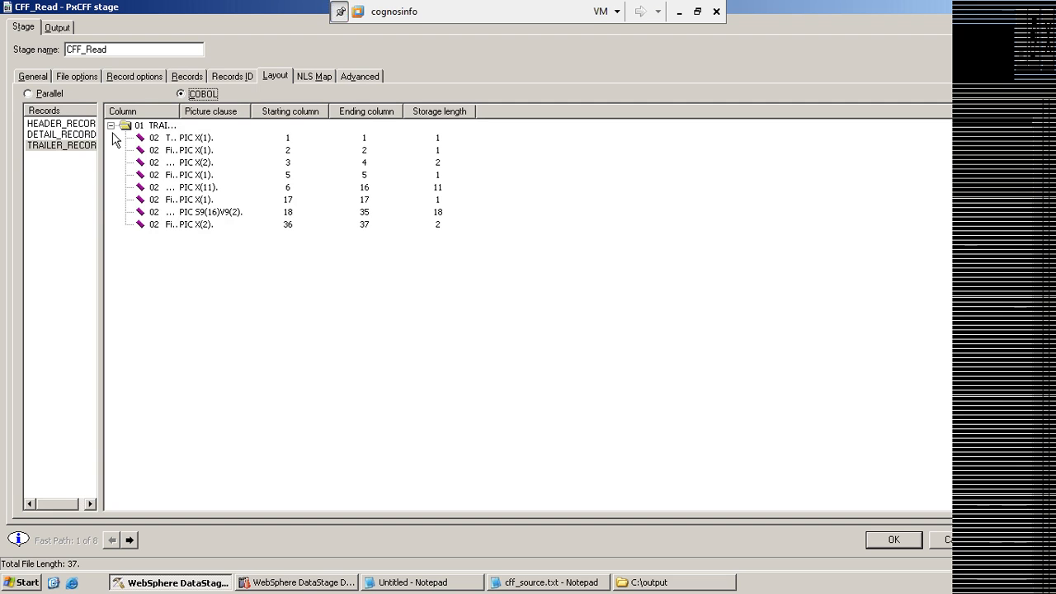
{"action": "left_click", "coordinate": [35, 96]}
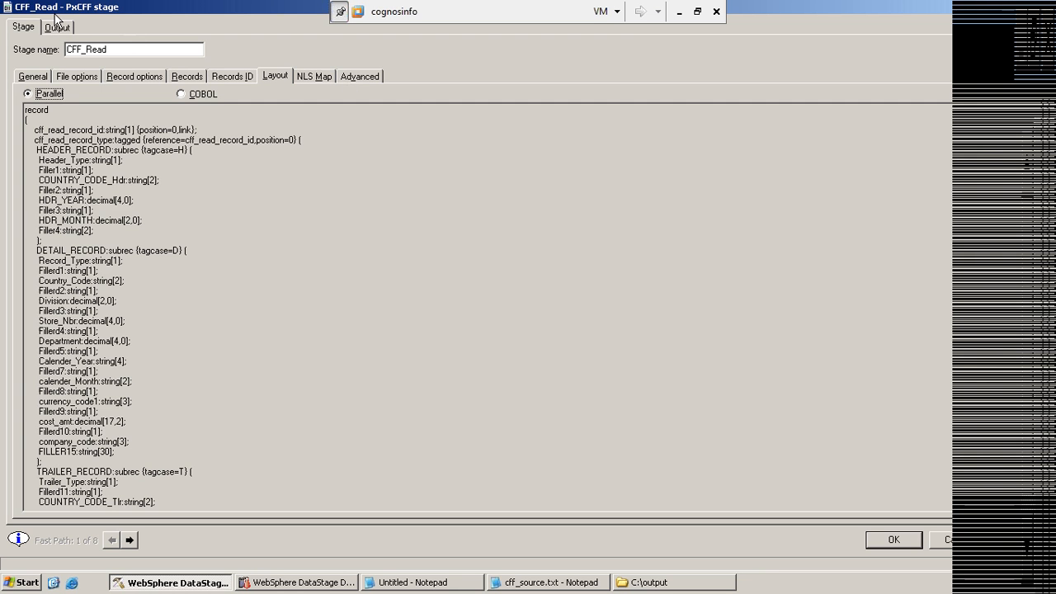
- Review the columns selected for the output links lnk_Header, lnk_DetailRecords and lnk_Trailer, including the TRAILER_RECORD fields
{"action": "left_click", "coordinate": [56, 27]}
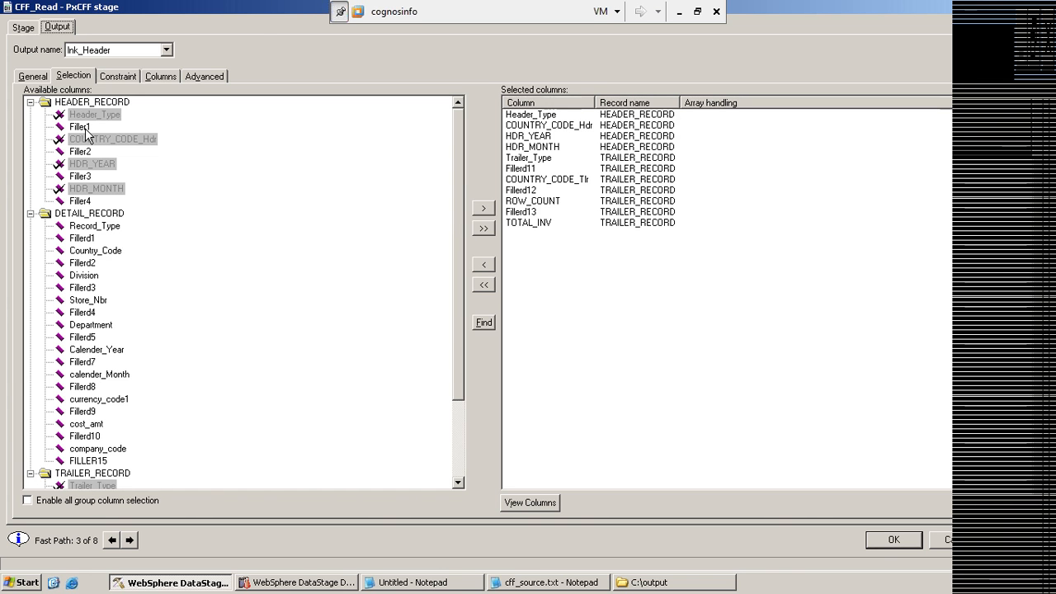
{"action": "left_click", "coordinate": [89, 104]}
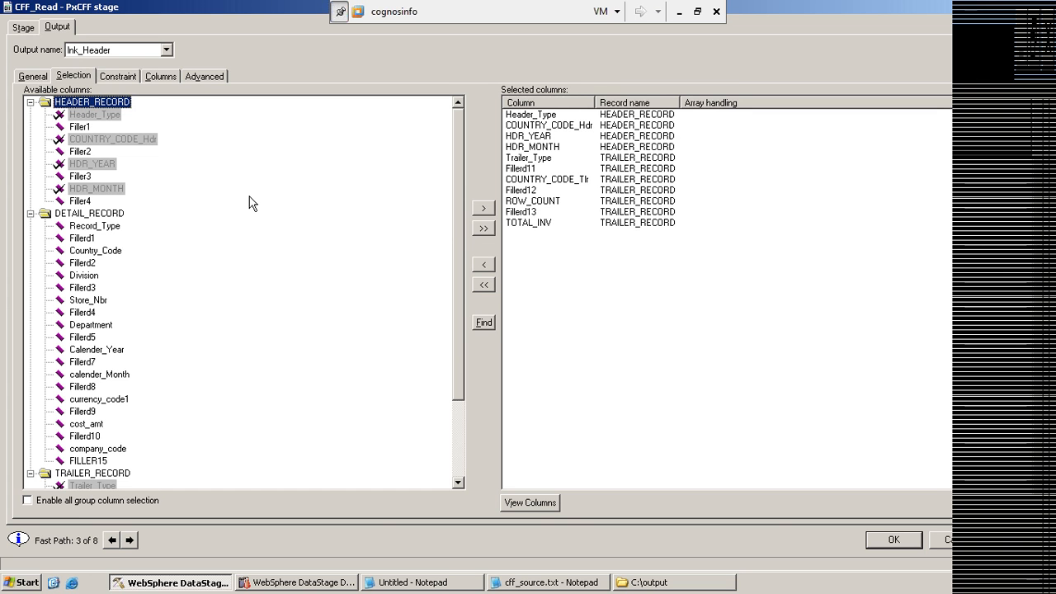
{"action": "left_click", "coordinate": [166, 49]}
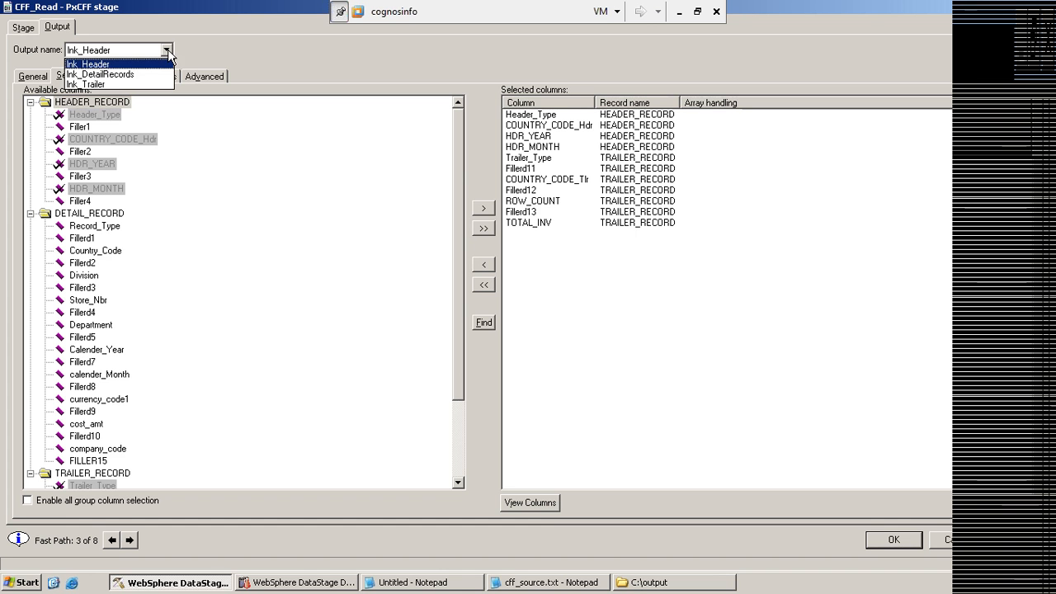
{"action": "left_click", "coordinate": [108, 73]}
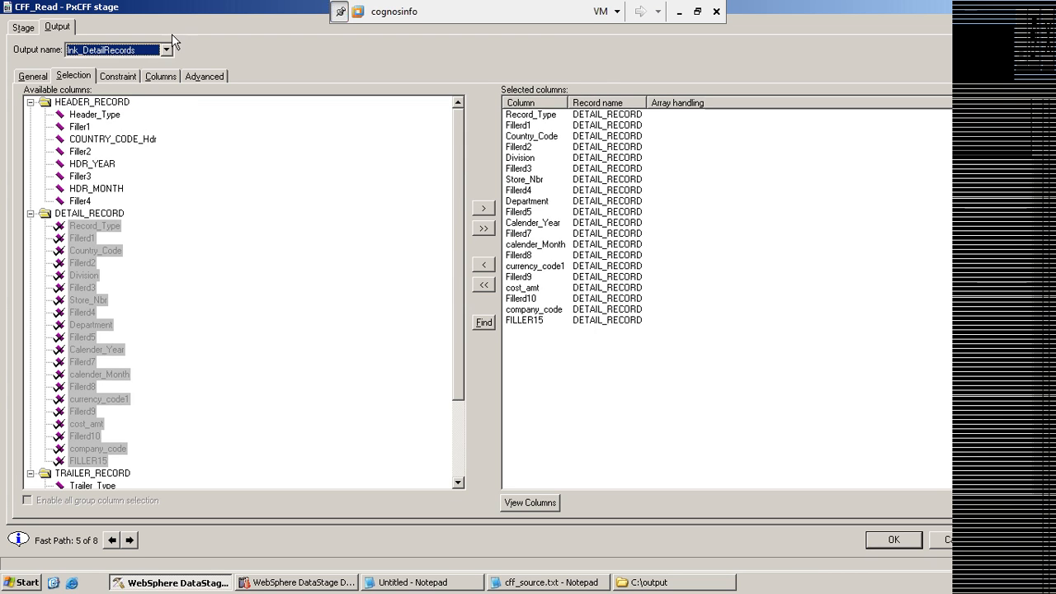
{"action": "left_click", "coordinate": [166, 49]}
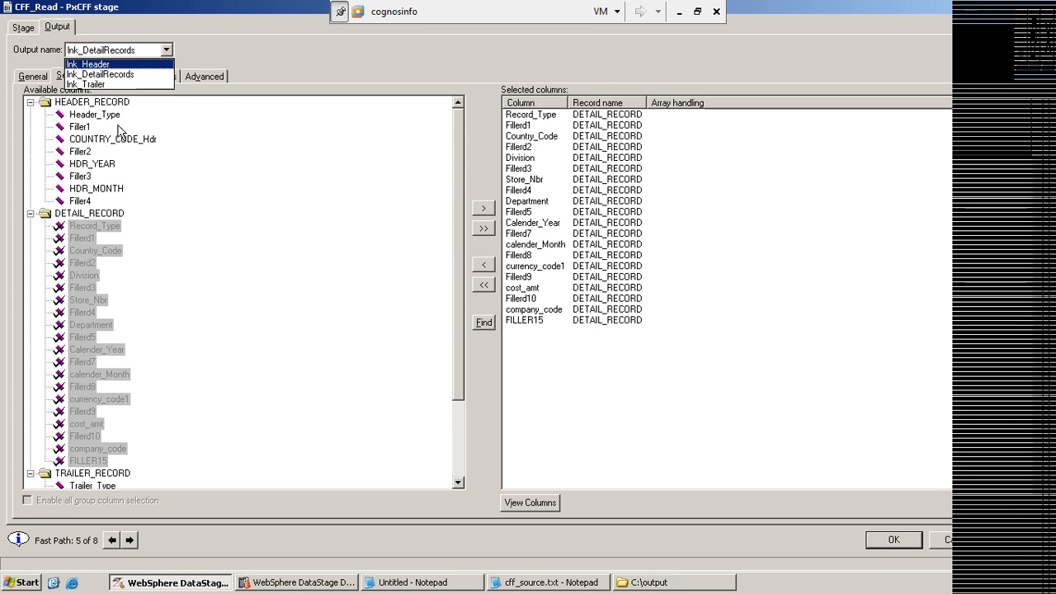
{"action": "left_click", "coordinate": [93, 84]}
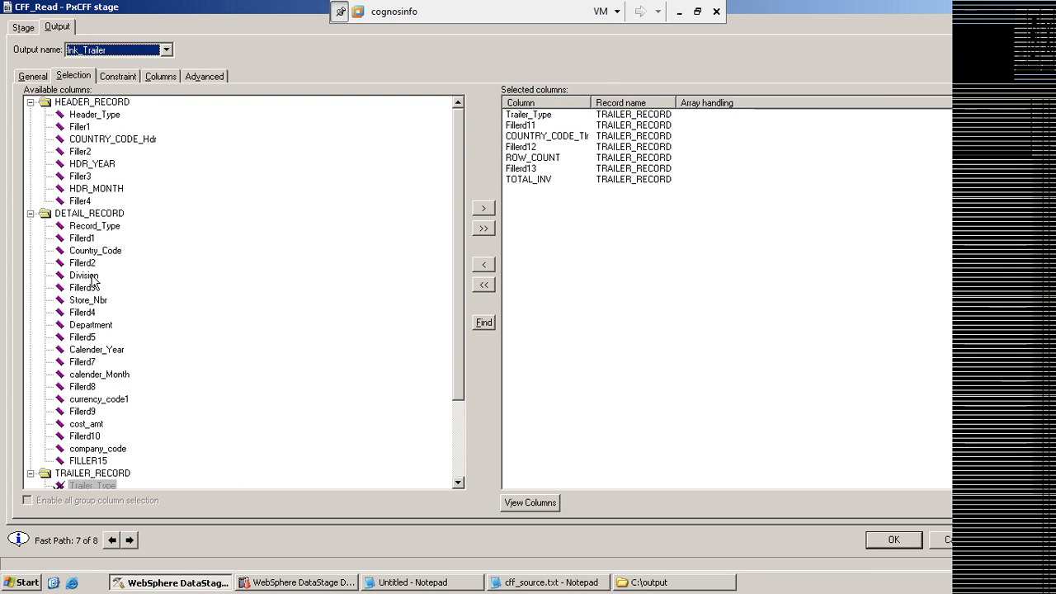
{"action": "left_click", "coordinate": [458, 483]}
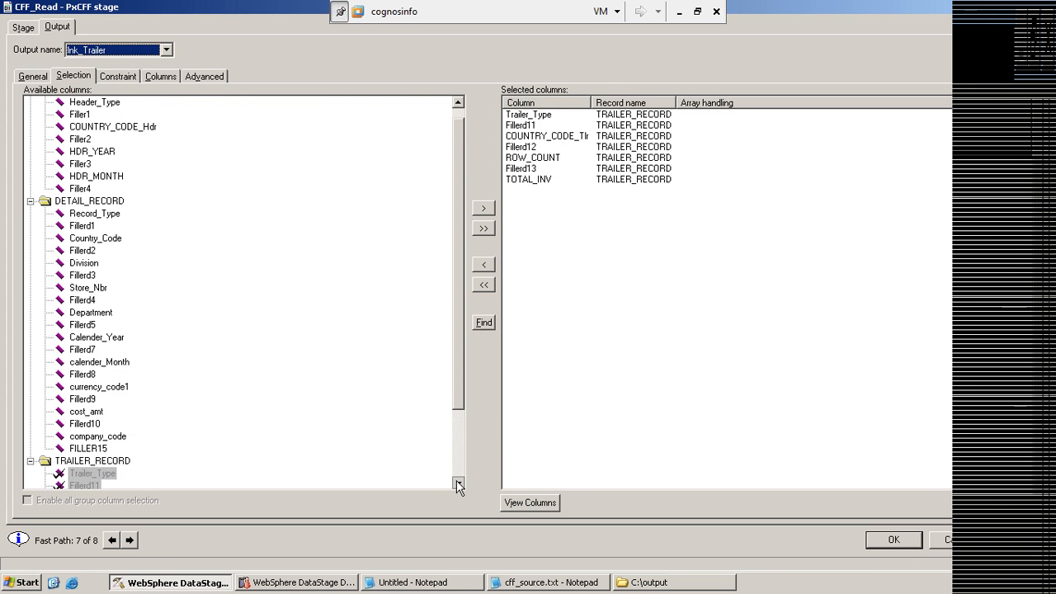
{"action": "left_click", "coordinate": [458, 483]}
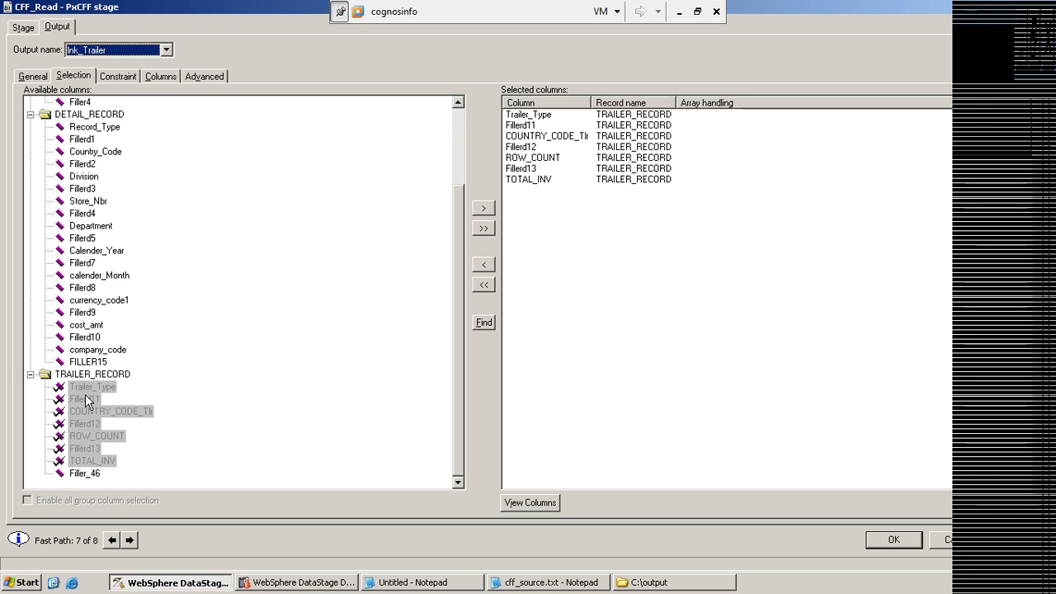
- Inspect the output constraints on the lnk_Trailer and lnk_Header links
{"action": "left_click", "coordinate": [118, 77]}
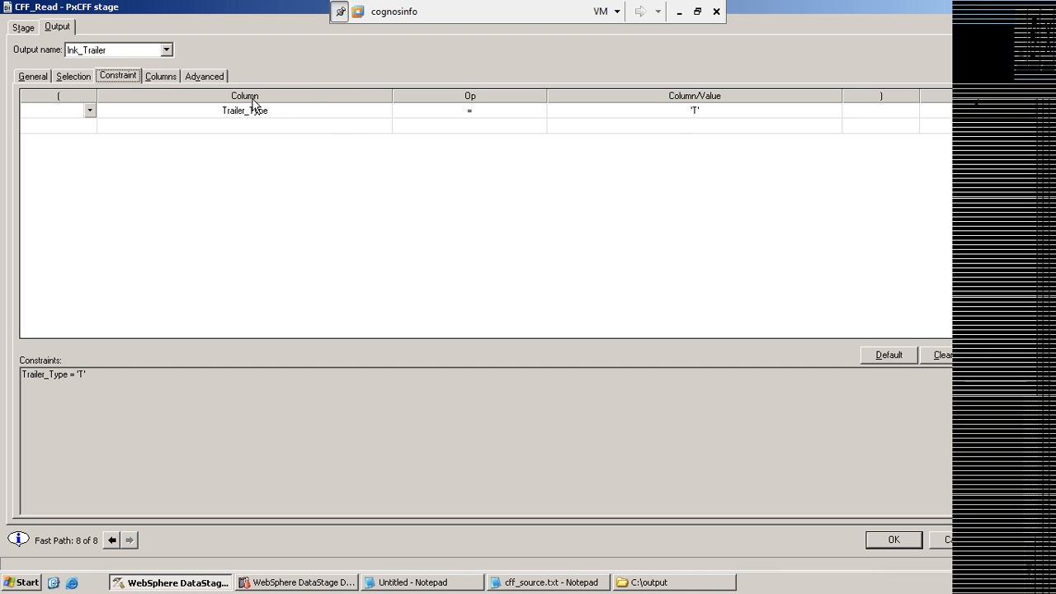
{"action": "left_click", "coordinate": [166, 51]}
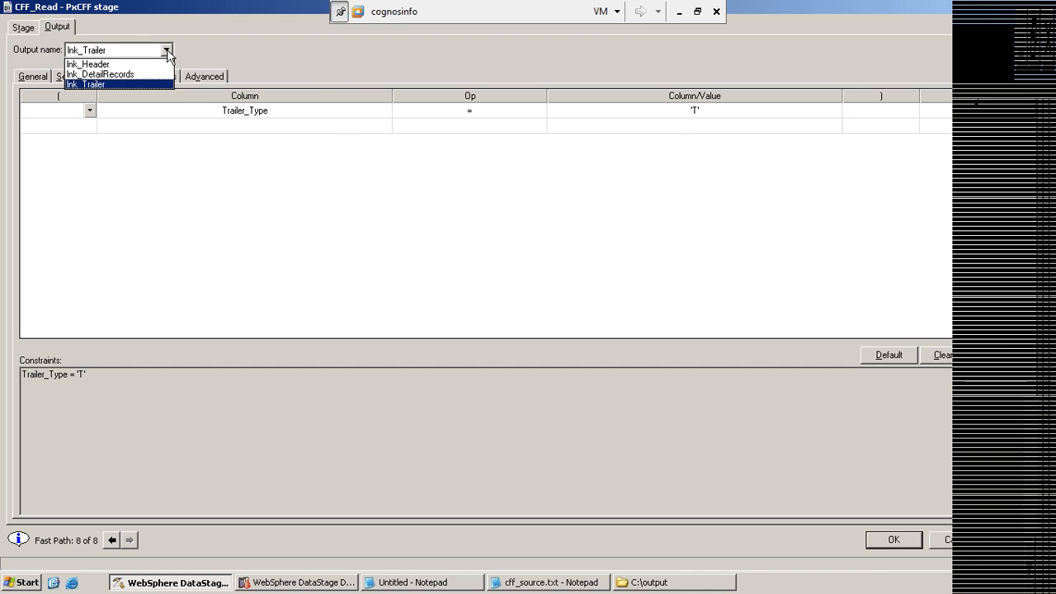
{"action": "left_click", "coordinate": [121, 63]}
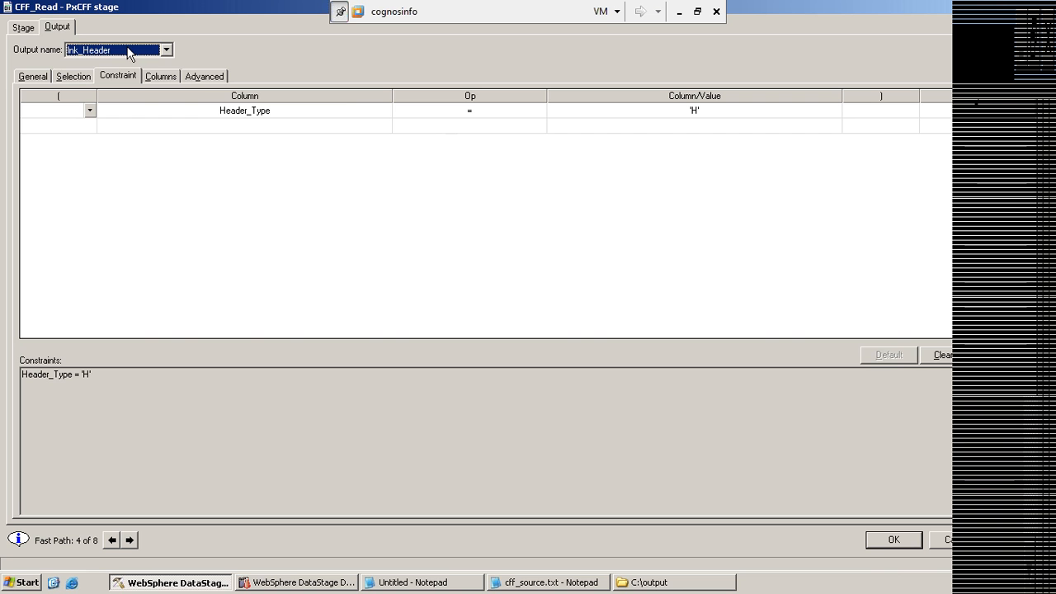
- View the output column definitions of the lnk_Header link
{"action": "left_click", "coordinate": [161, 76]}
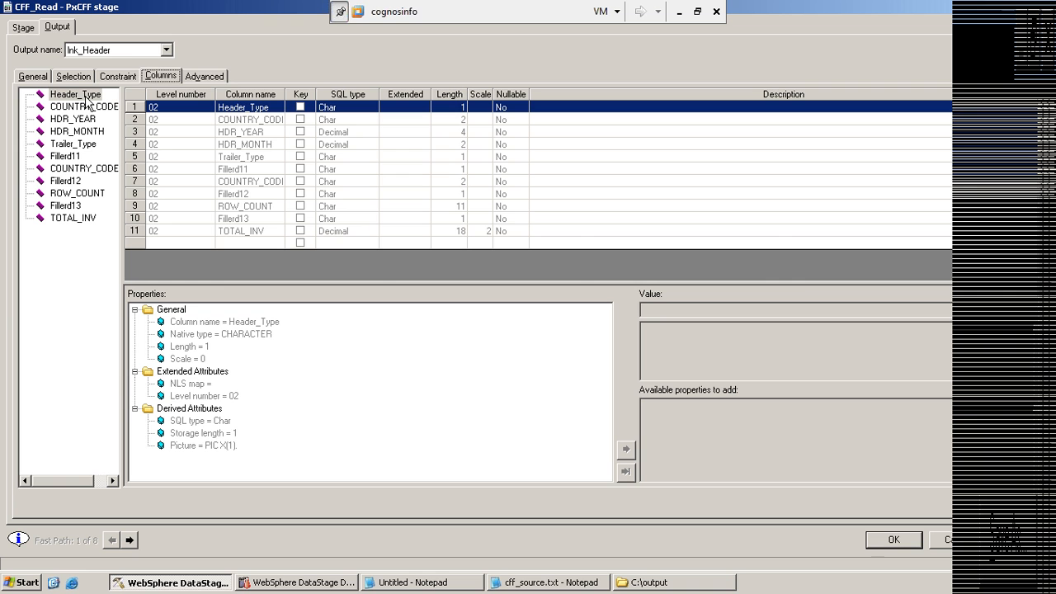
{"action": "left_click", "coordinate": [166, 49]}
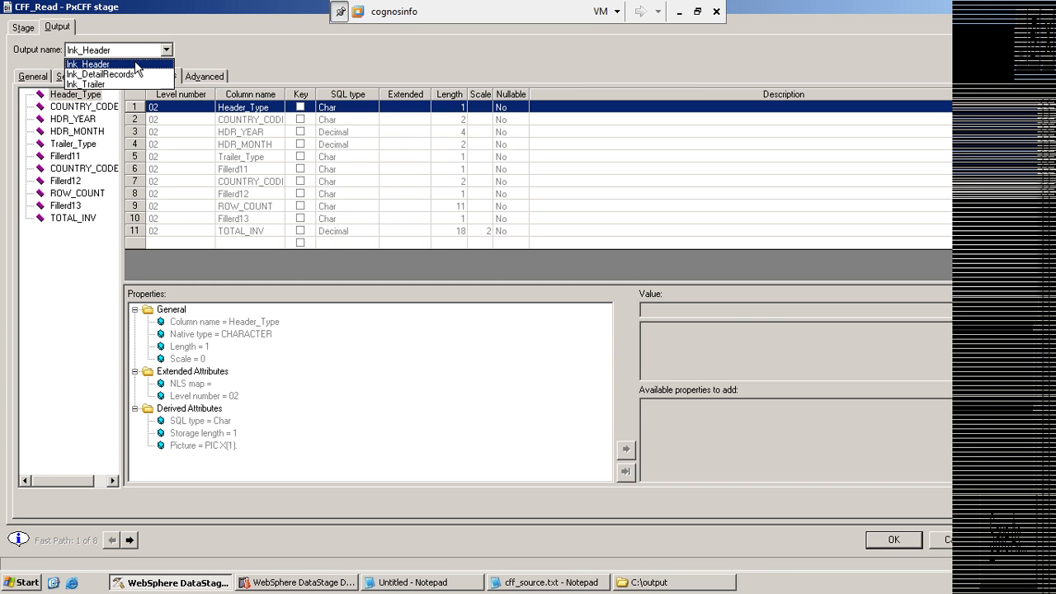
{"action": "left_click", "coordinate": [105, 65]}
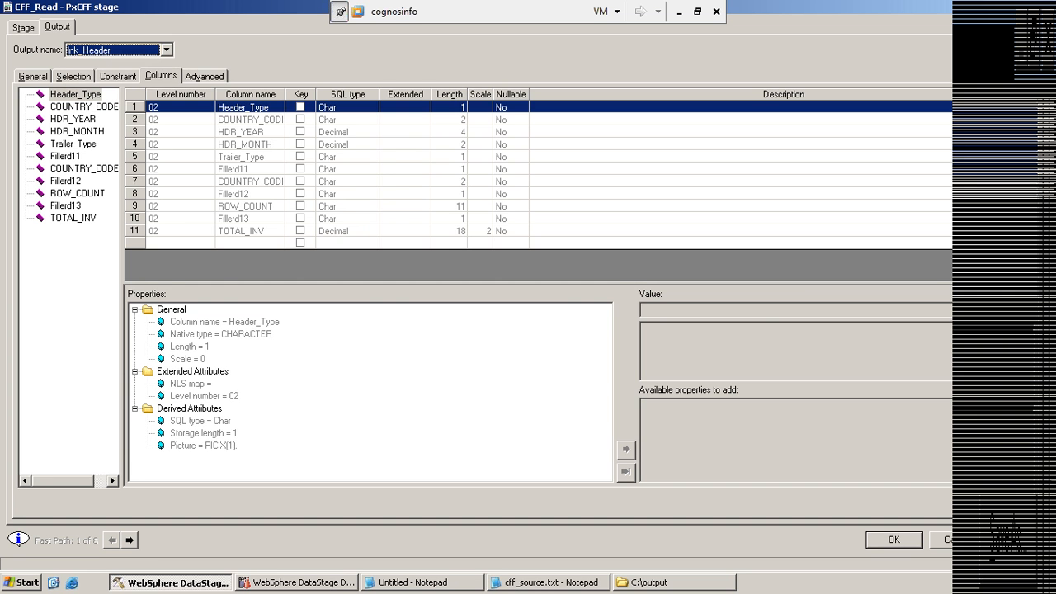
- Review the output column definitions of the lnk_DetailRecords and lnk_Trailer links, then close the CFF_Read stage without changes
{"action": "left_click", "coordinate": [166, 50]}
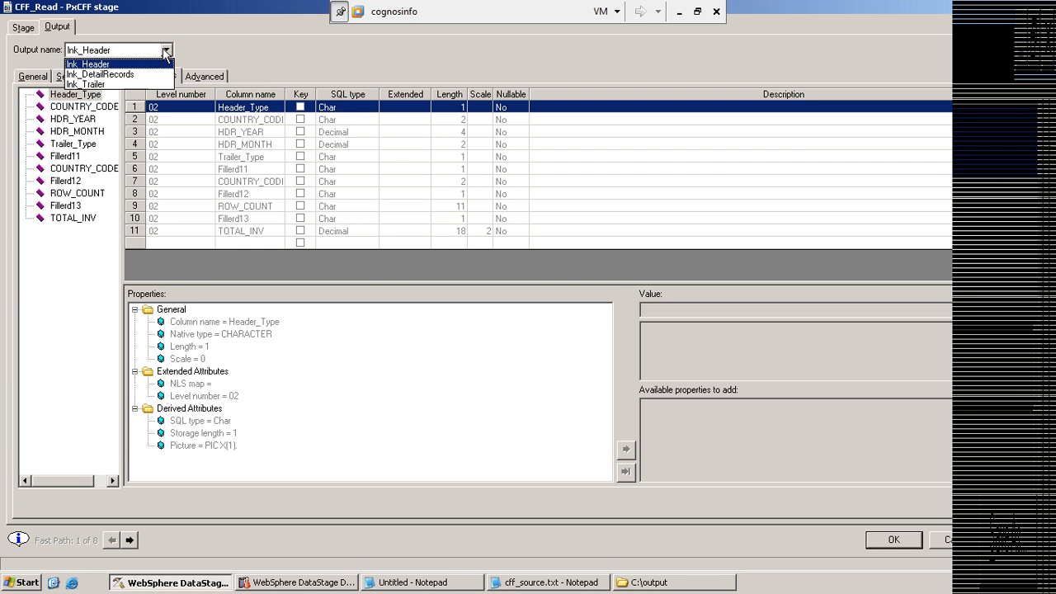
{"action": "left_click", "coordinate": [99, 74]}
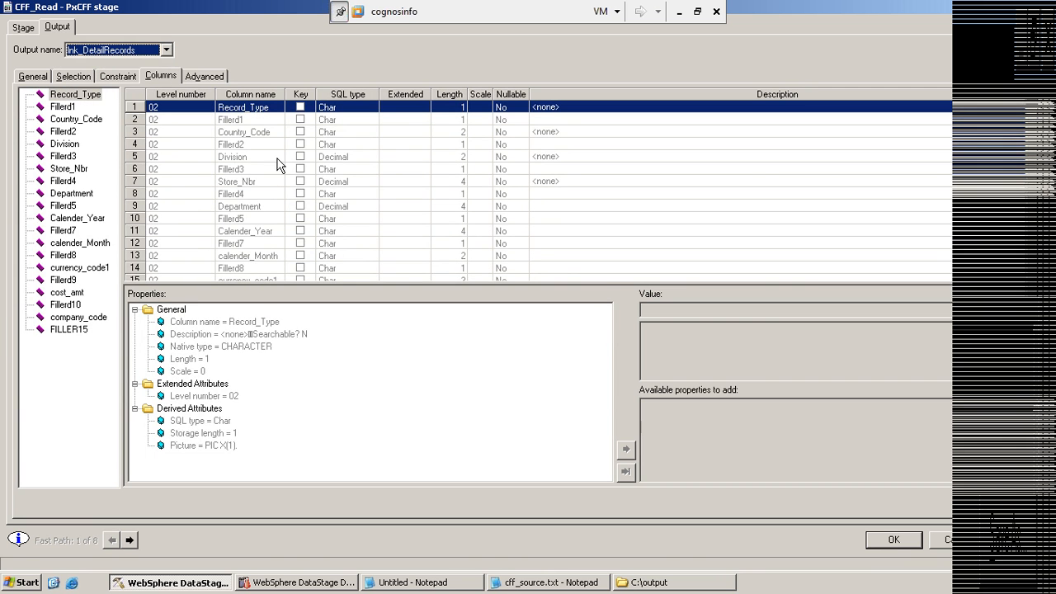
{"action": "left_click", "coordinate": [165, 52]}
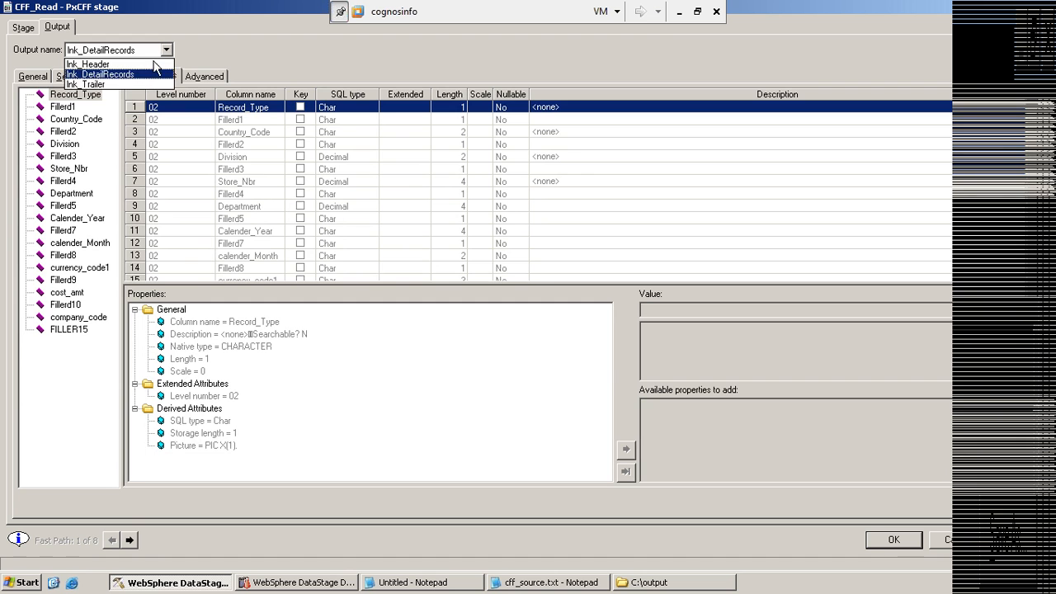
{"action": "left_click", "coordinate": [103, 84]}
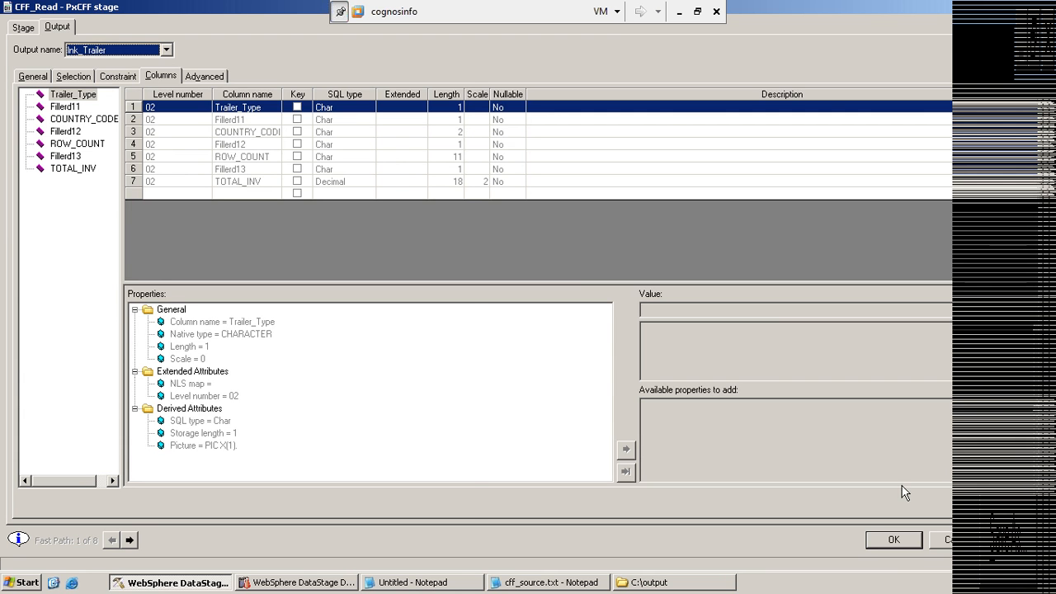
{"action": "left_click", "coordinate": [944, 540]}
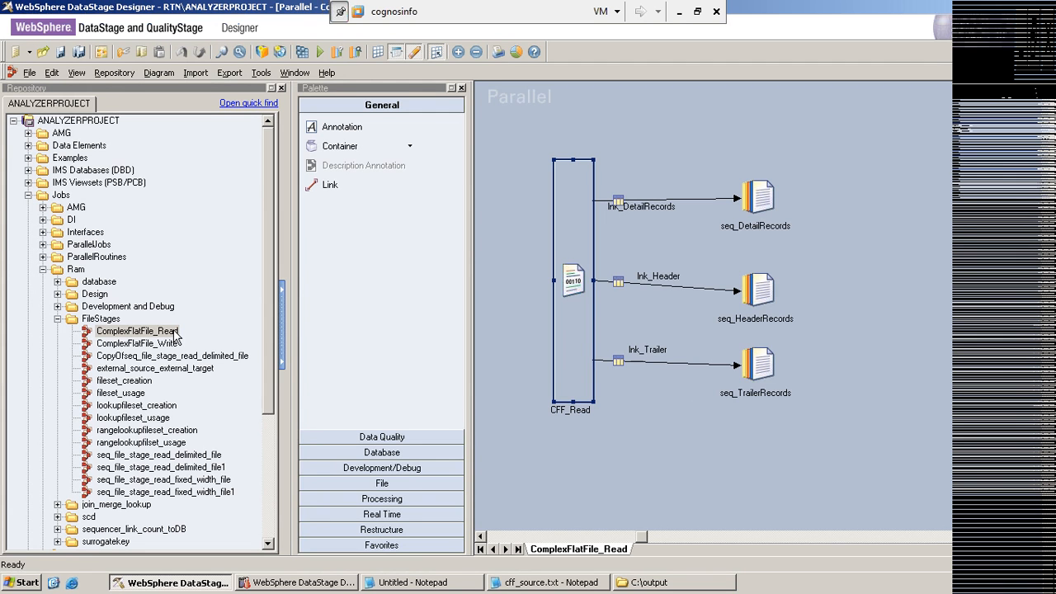
- Compile and run the freshly reopened ComplexFlatFile_Read job
{"action": "left_click", "coordinate": [1047, 72]}
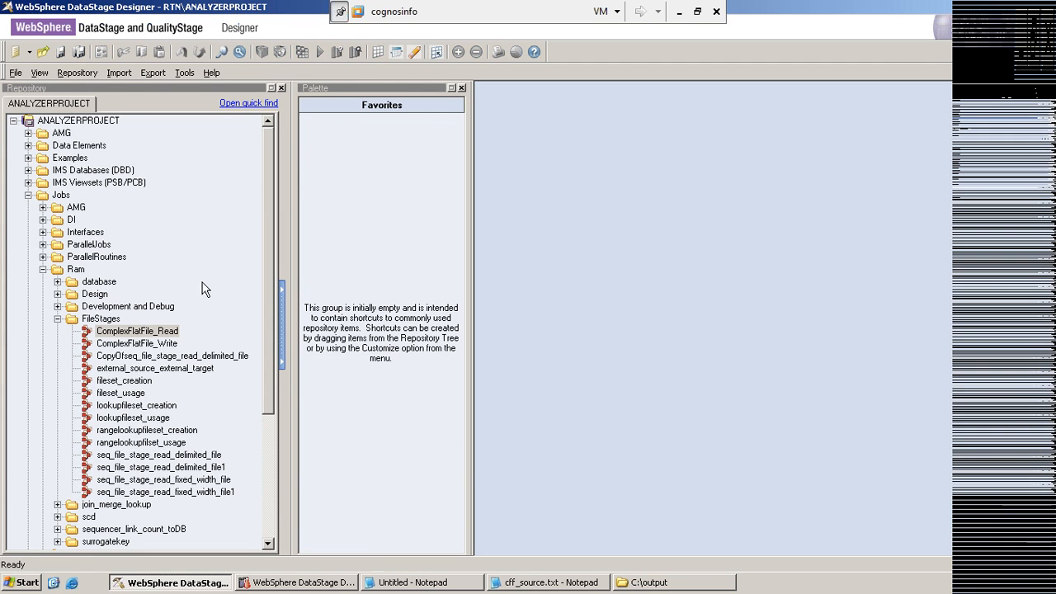
{"action": "double_click", "coordinate": [153, 331]}
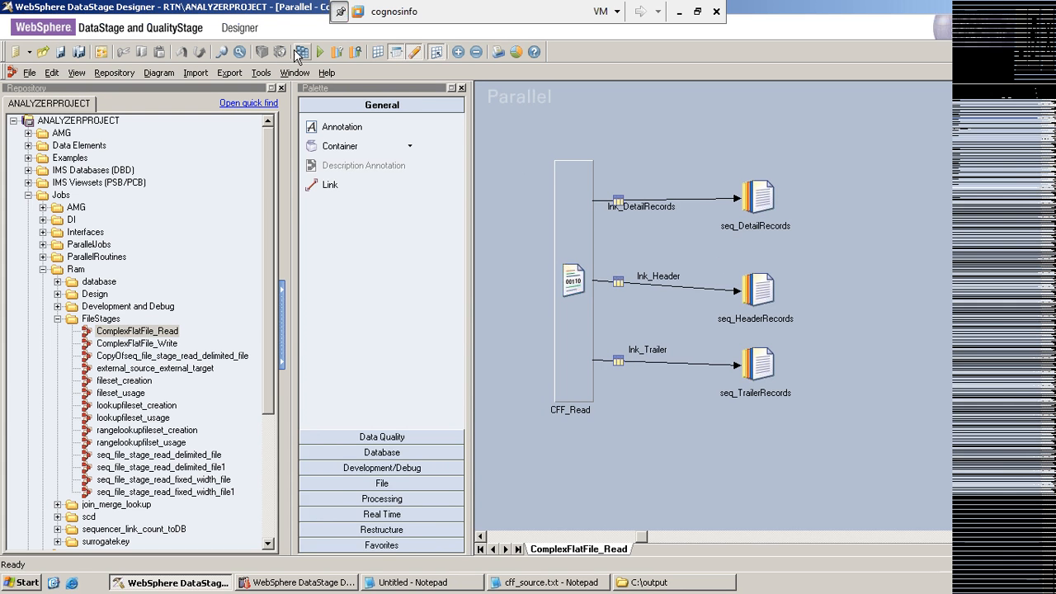
{"action": "left_click", "coordinate": [302, 53]}
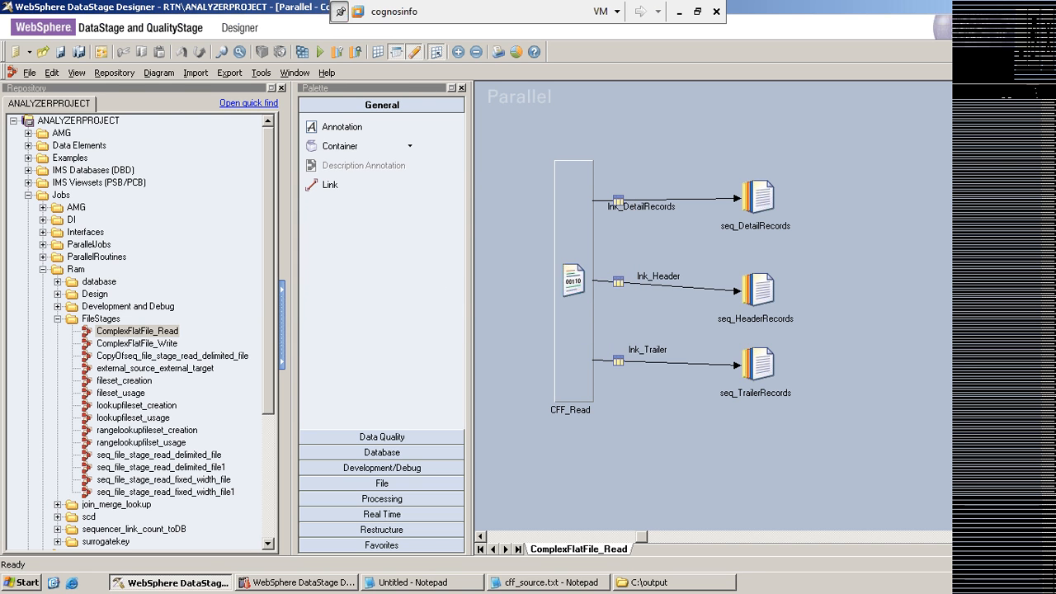
{"action": "left_click", "coordinate": [321, 53]}
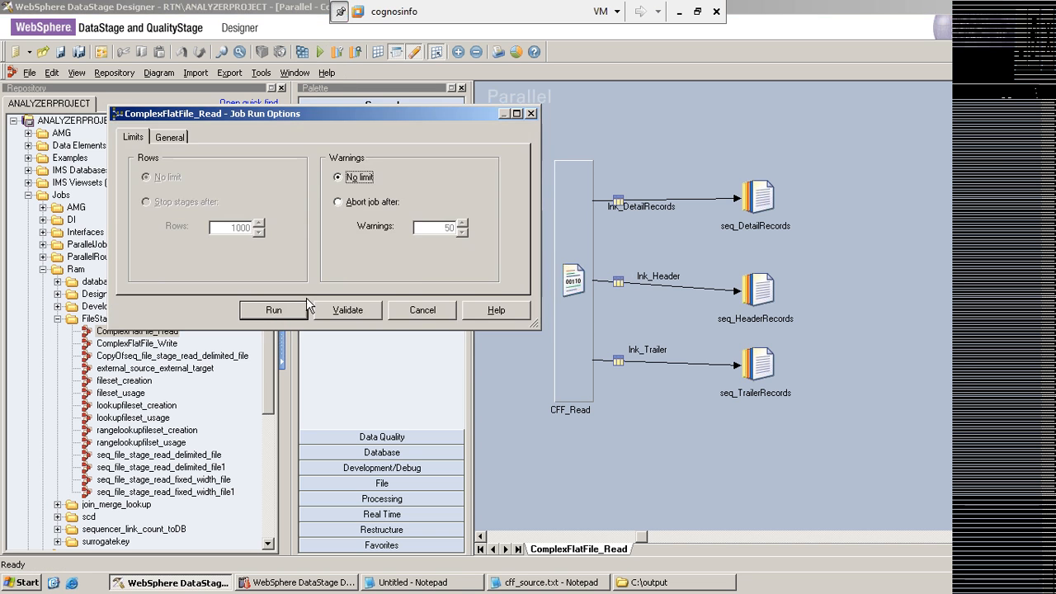
{"action": "left_click", "coordinate": [268, 311]}
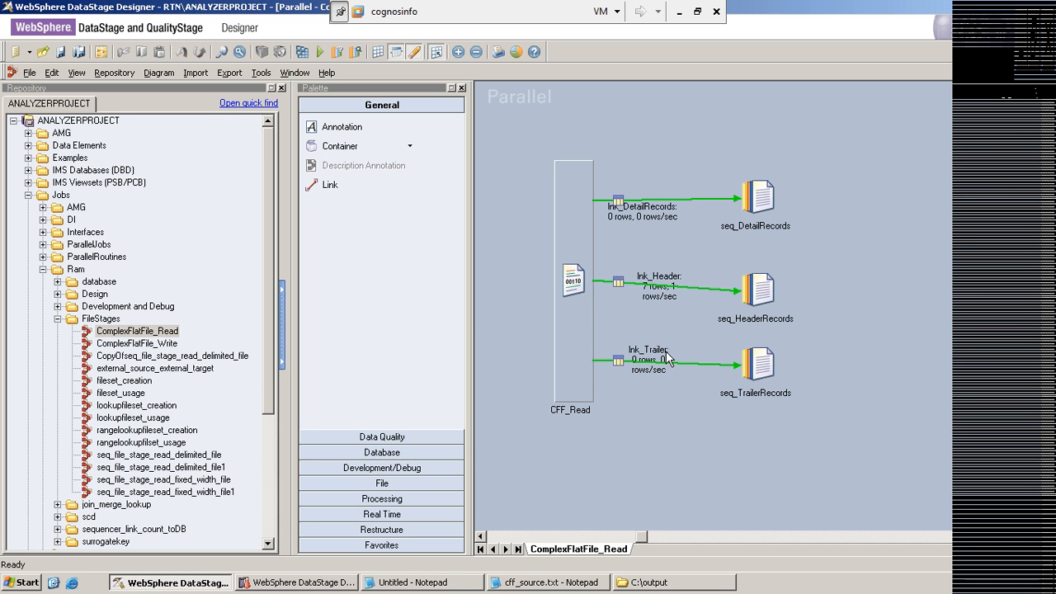
- View the lnk_DetailRecords data written to the seq_DetailRecords stage
{"action": "right_click", "coordinate": [766, 205]}
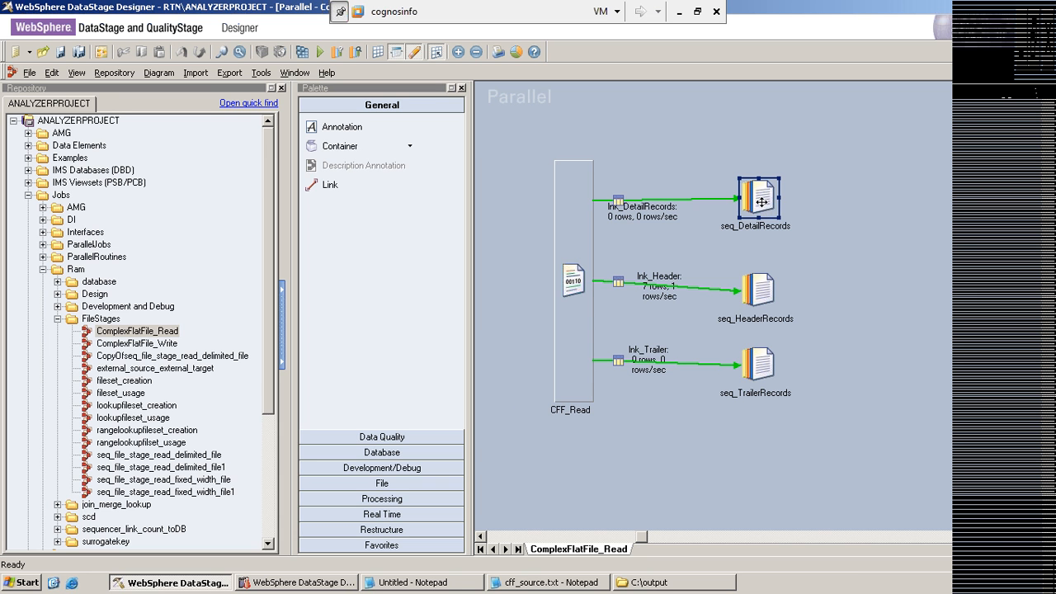
{"action": "left_click", "coordinate": [809, 245]}
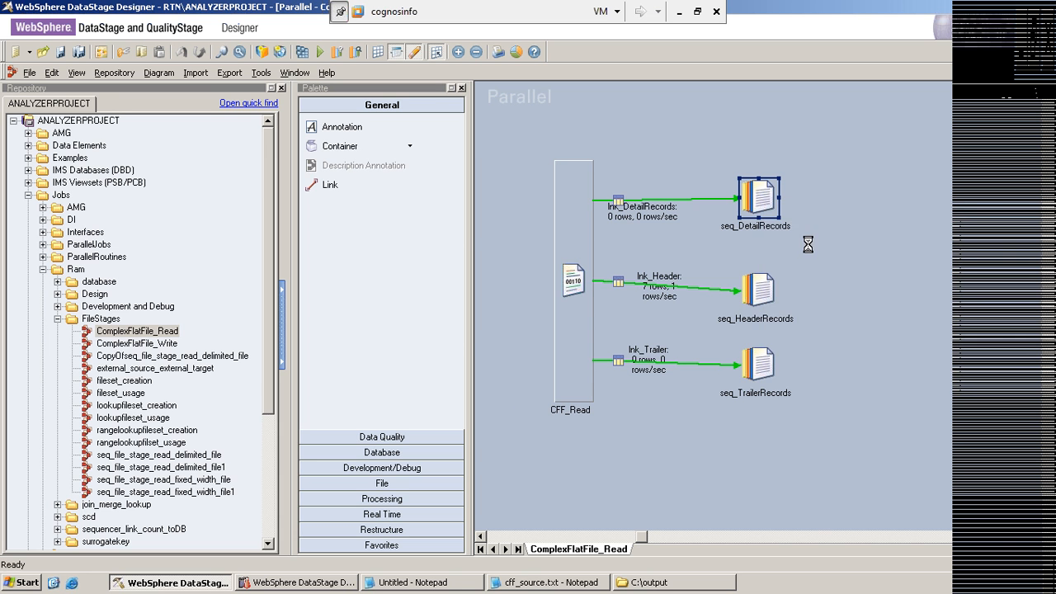
{"action": "left_click", "coordinate": [677, 256]}
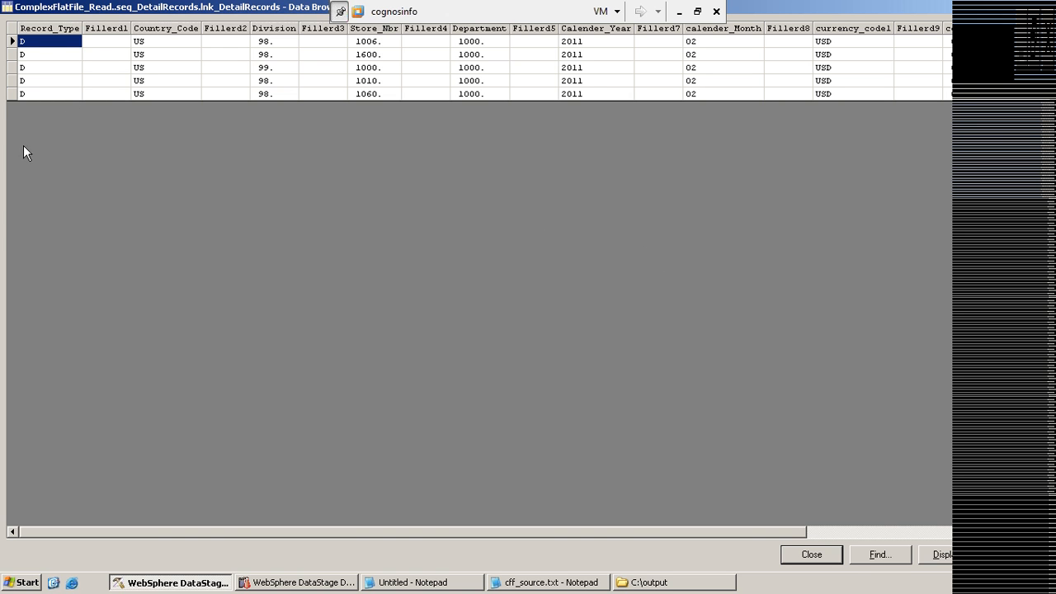
{"action": "left_click", "coordinate": [808, 559]}
- View the lnk_Header data written to the seq_HeaderRecords stage
{"action": "left_click", "coordinate": [756, 295]}
{"action": "right_click", "coordinate": [756, 294]}
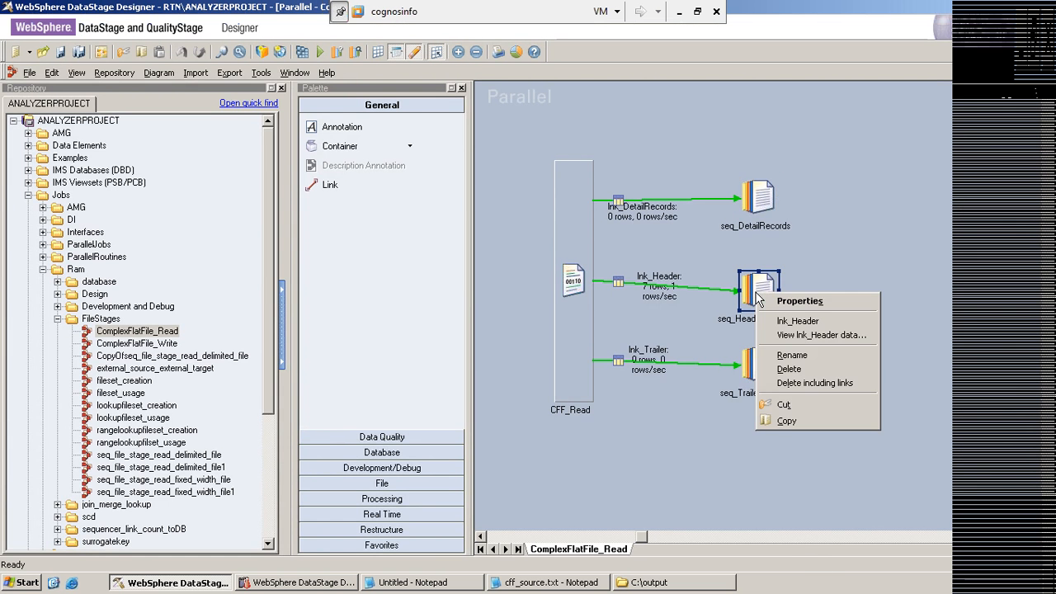
{"action": "left_click", "coordinate": [777, 334]}
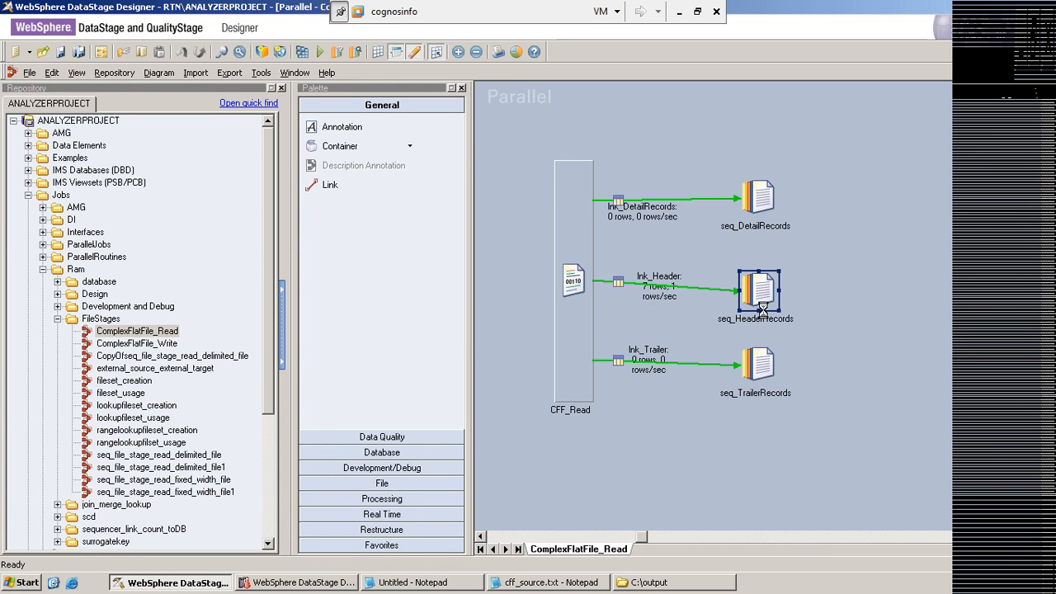
{"action": "left_click", "coordinate": [652, 257]}
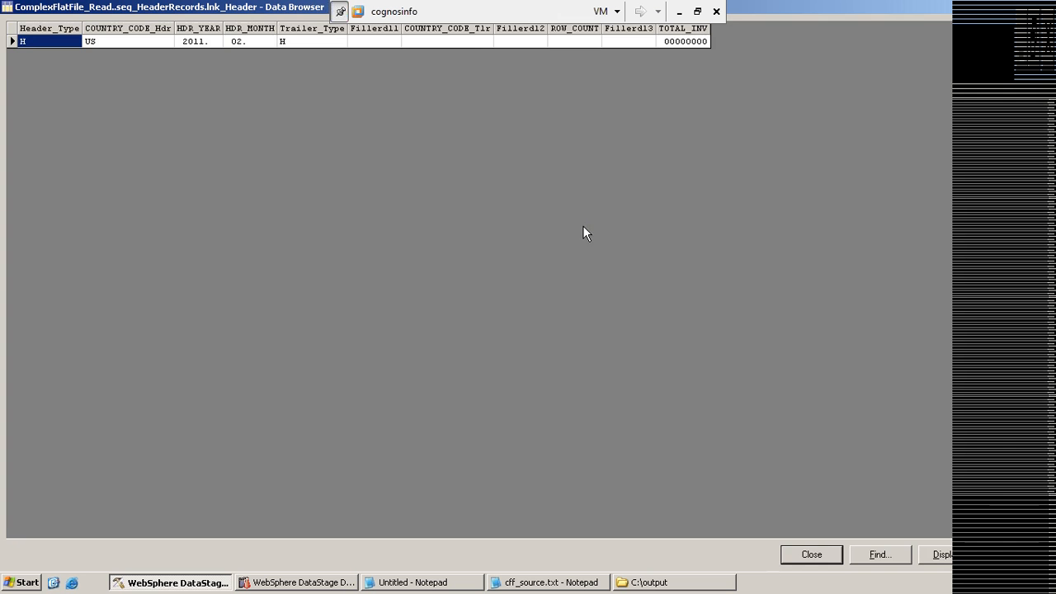
{"action": "left_click", "coordinate": [835, 555]}
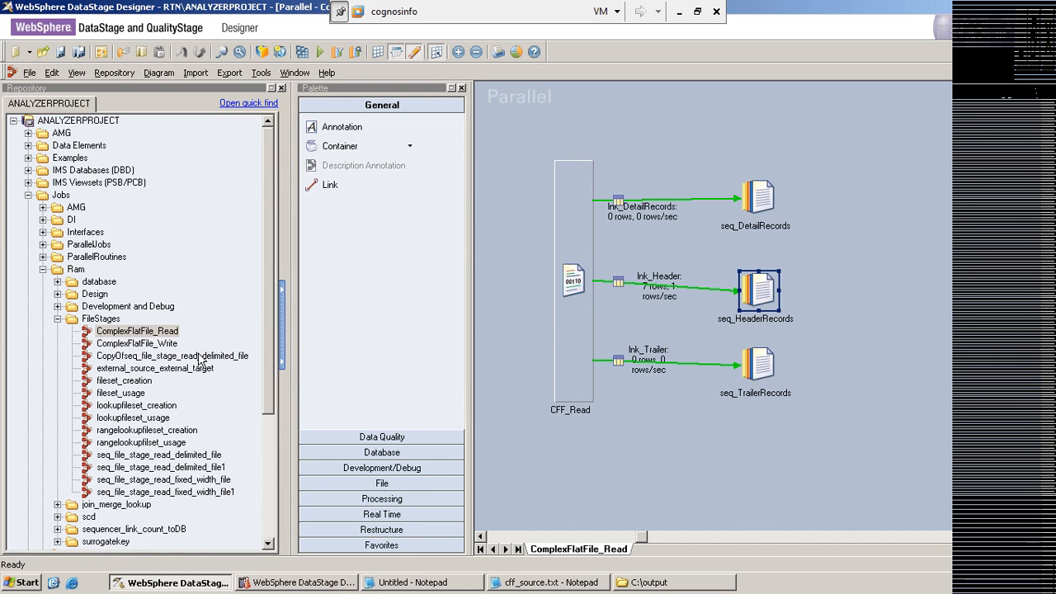
- Open the ComplexFlatFile_Write job from the FileStages folder and bring its whole stage flow into view
{"action": "double_click", "coordinate": [165, 343]}
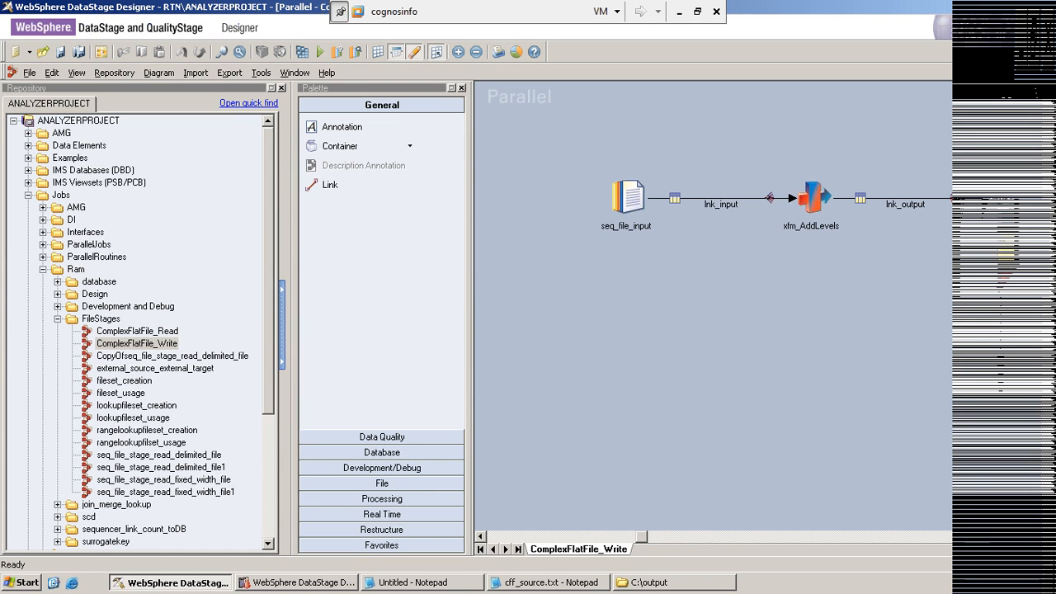
{"action": "left_click", "coordinate": [1037, 537]}
{"action": "left_click", "coordinate": [1036, 538]}
{"action": "left_click", "coordinate": [1036, 538]}
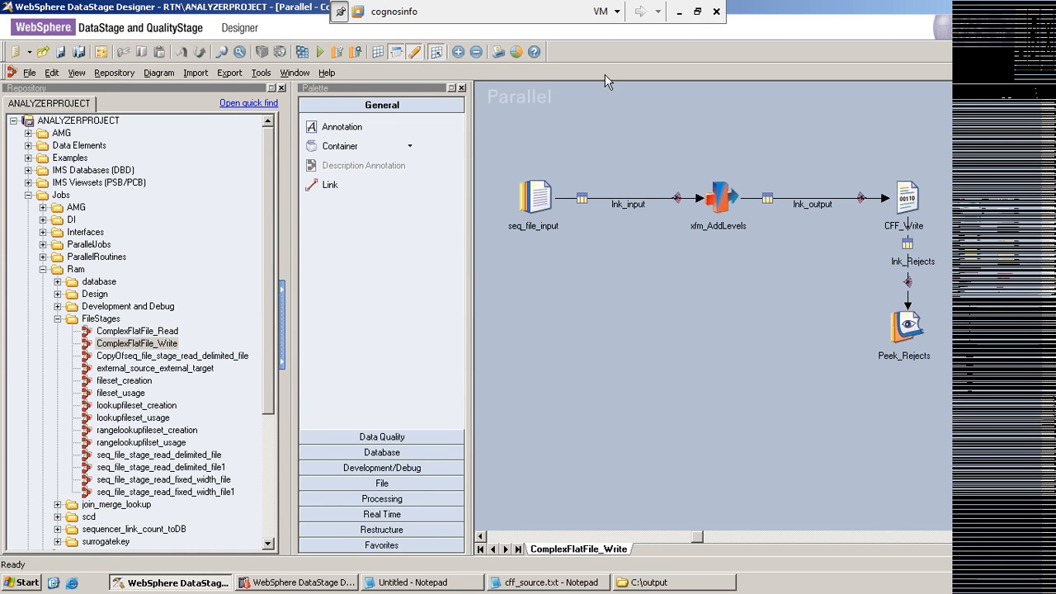
- Inspect the column mappings from lnk_input to lnk_output in the xfm_AddLevels transformer and close it without changes
{"action": "left_click", "coordinate": [541, 188]}
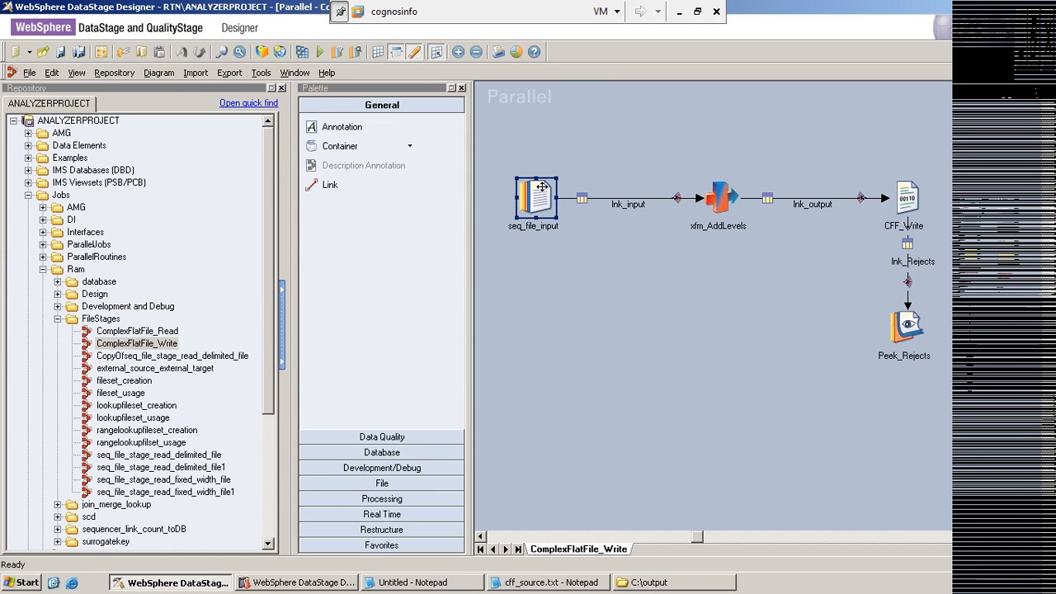
{"action": "double_click", "coordinate": [718, 202]}
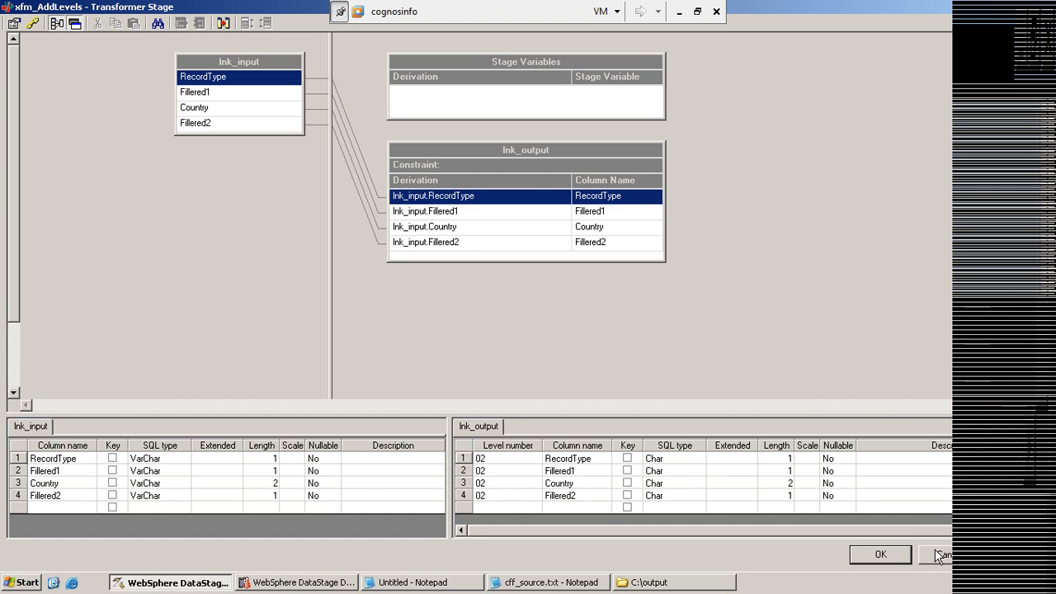
{"action": "left_click", "coordinate": [938, 556]}
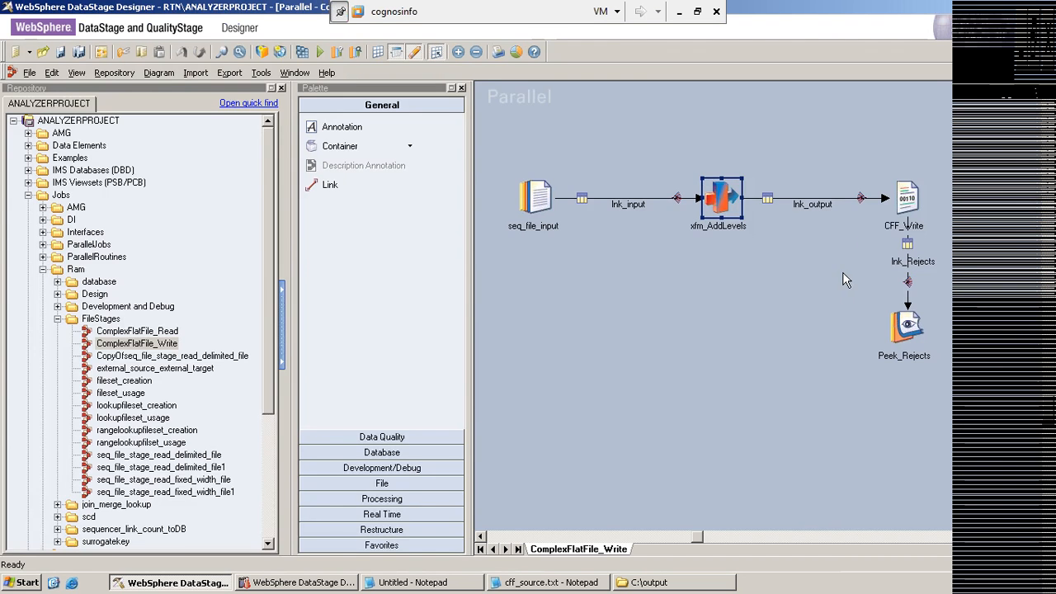
- Open the CFF_Write stage properties and review its general description and file options
{"action": "left_click", "coordinate": [905, 207]}
{"action": "double_click", "coordinate": [905, 208]}
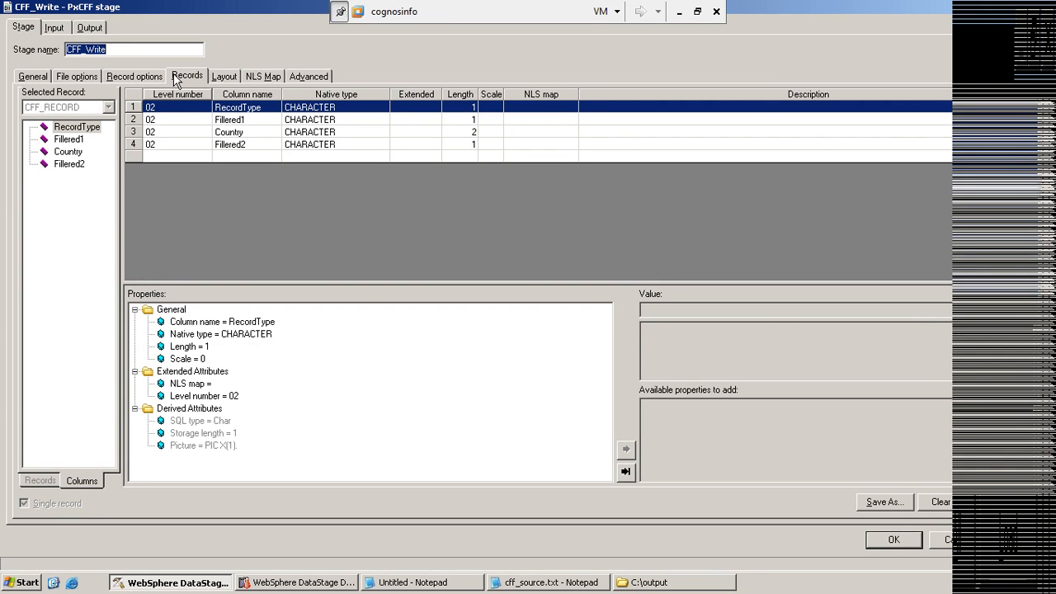
{"action": "left_click", "coordinate": [33, 76]}
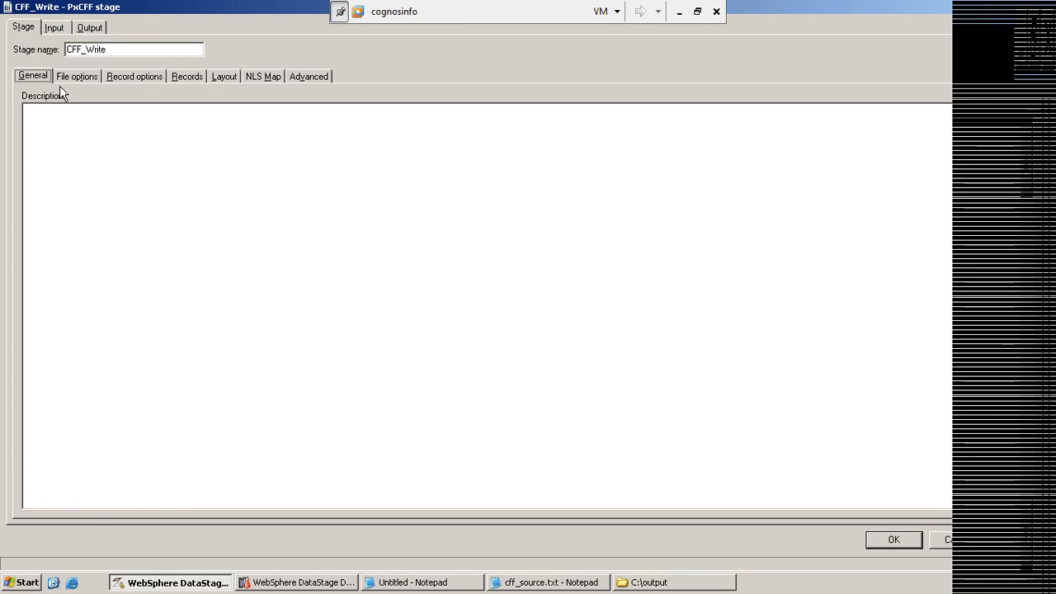
{"action": "left_click", "coordinate": [63, 80]}
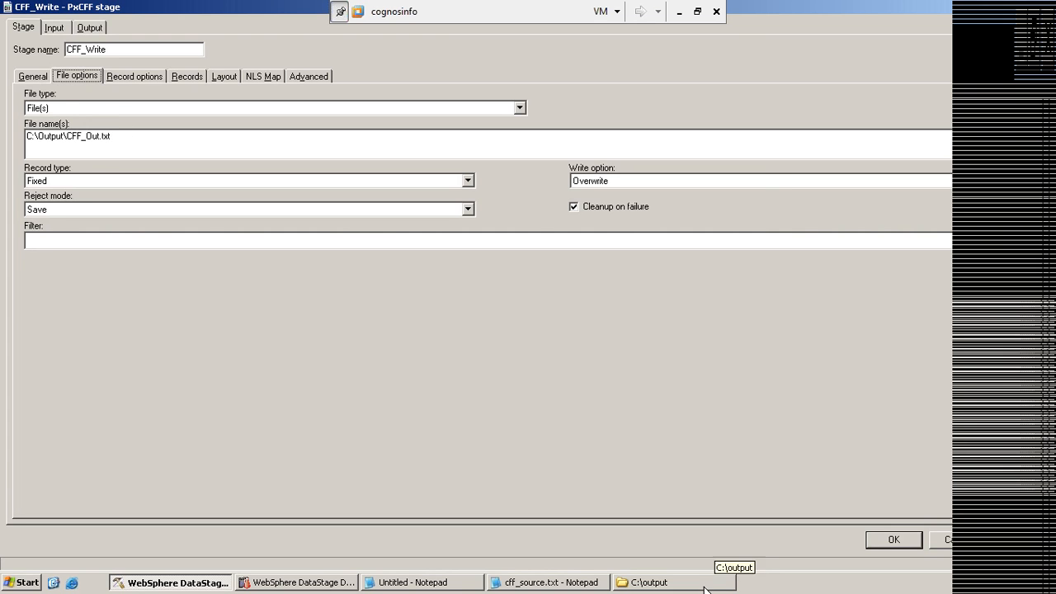
- Locate the target file CFF_Out.txt in the C:\output folder and return to the CFF_Write file options
{"action": "left_click", "coordinate": [706, 585]}
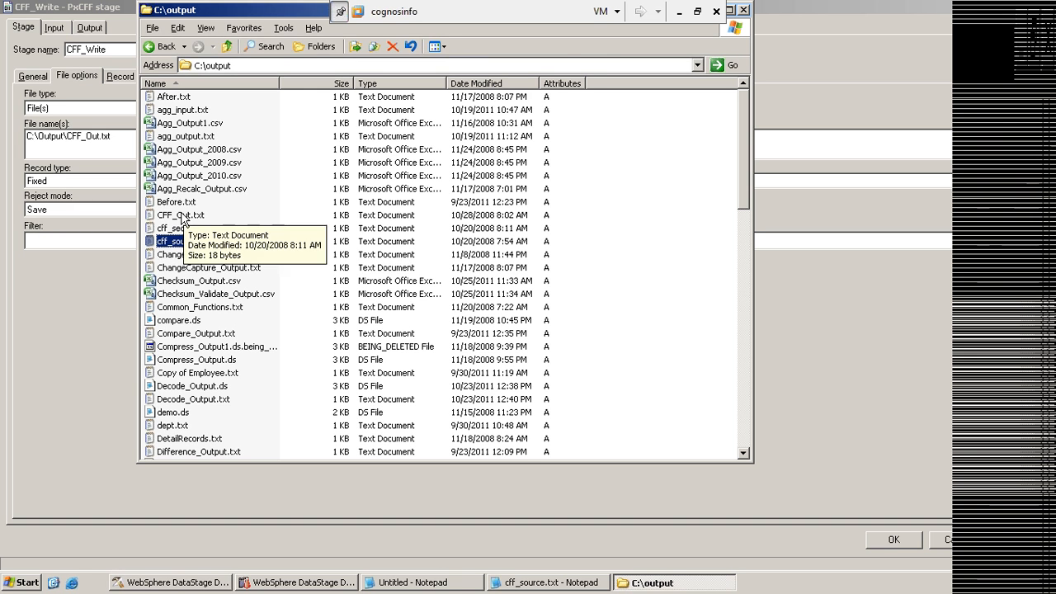
{"action": "left_click", "coordinate": [180, 216]}
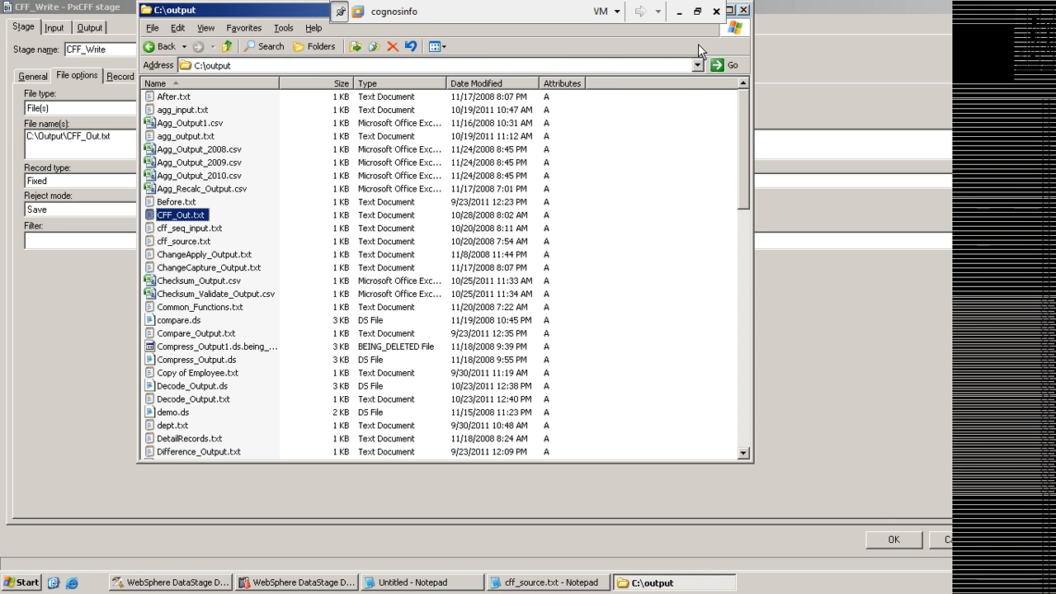
{"action": "left_click_drag", "start_coordinate": [269, 13], "coordinate": [315, 147]}
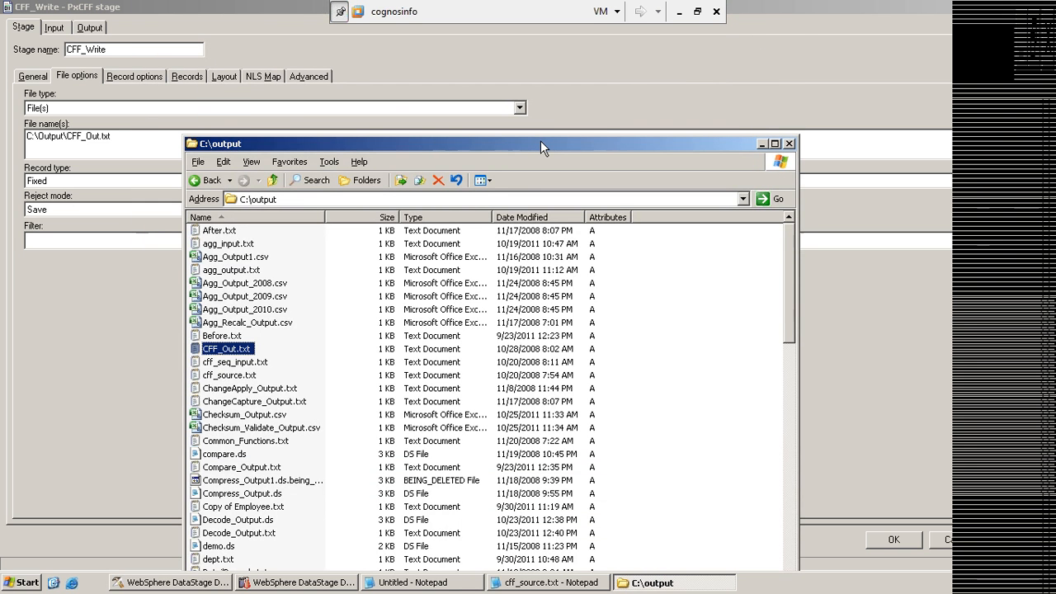
{"action": "left_click", "coordinate": [762, 143]}
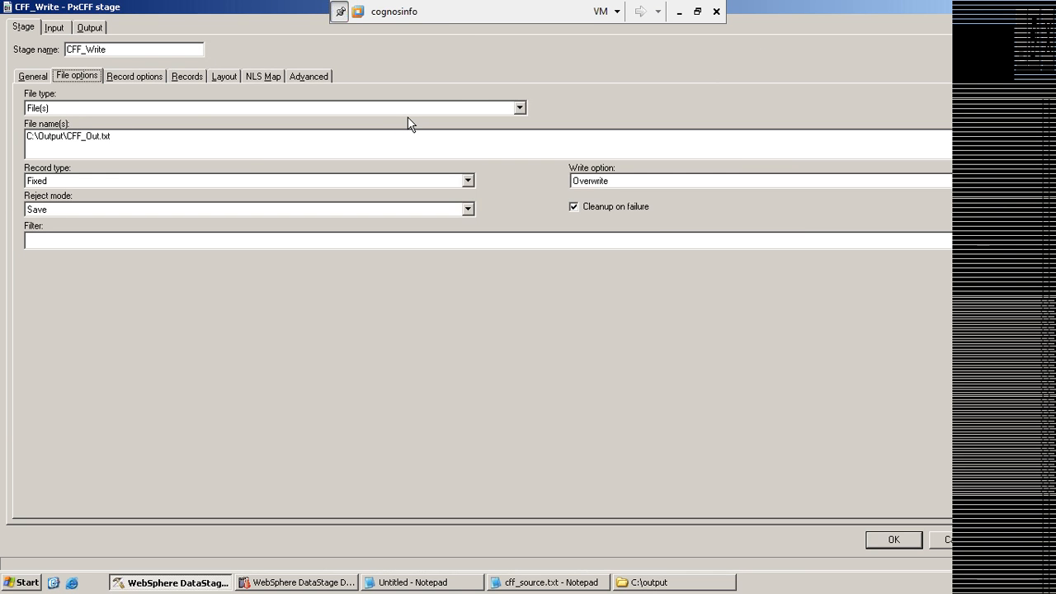
- Examine the available file types and the output file name in the CFF_Write file options, keeping File(s) selected
{"action": "left_click", "coordinate": [519, 107]}
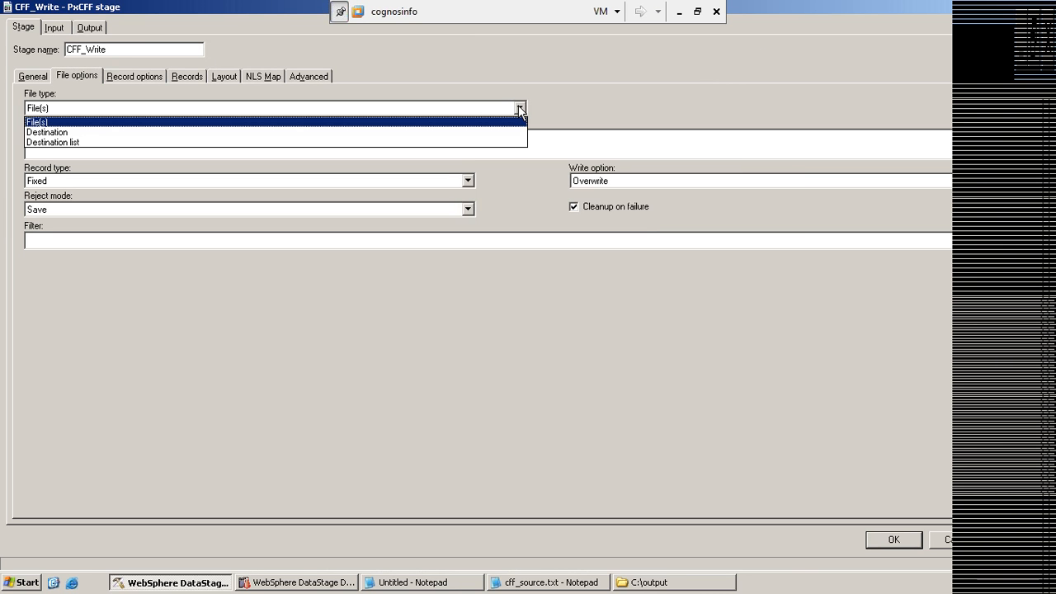
{"action": "left_click", "coordinate": [519, 108]}
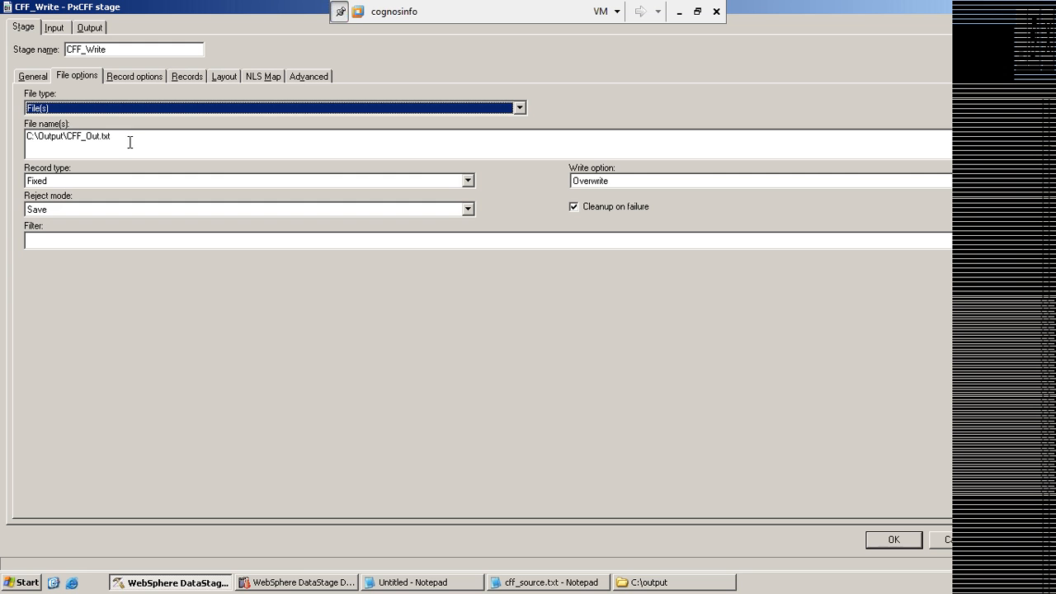
{"action": "left_click", "coordinate": [153, 143]}
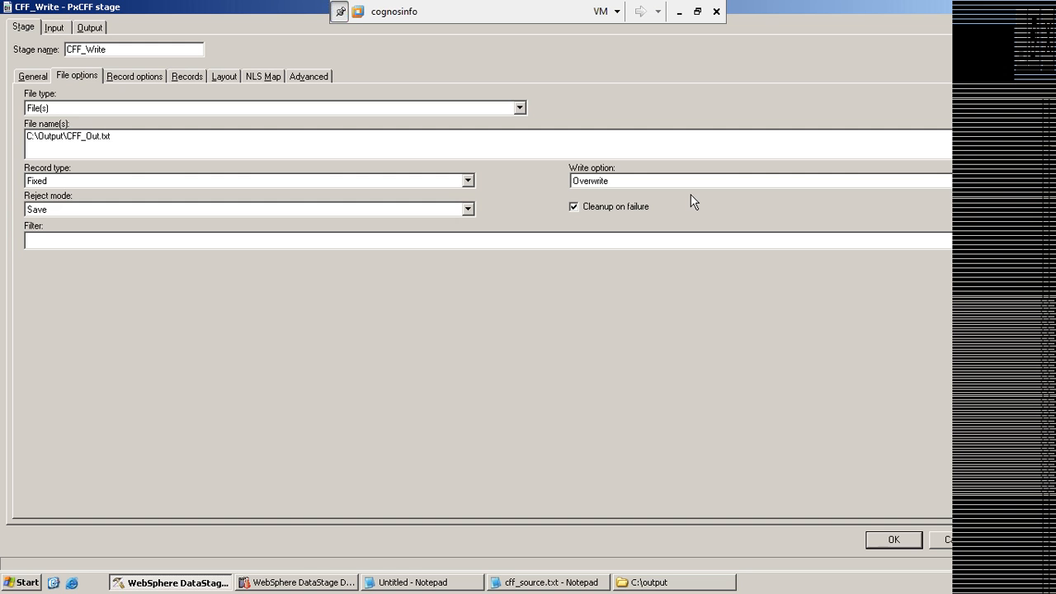
{"action": "left_click", "coordinate": [680, 11]}
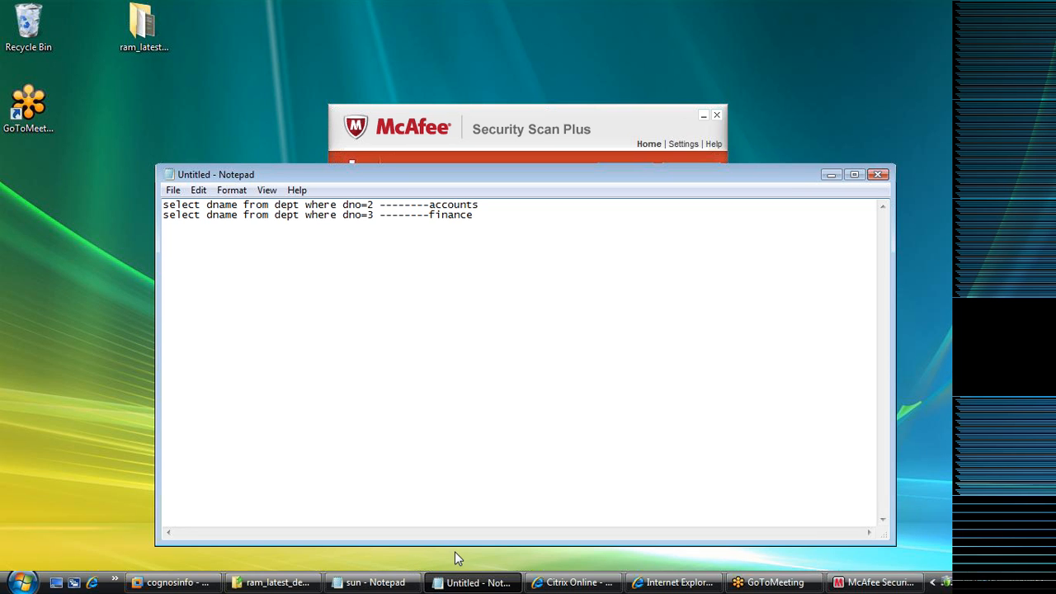
{"action": "left_click", "coordinate": [173, 583]}
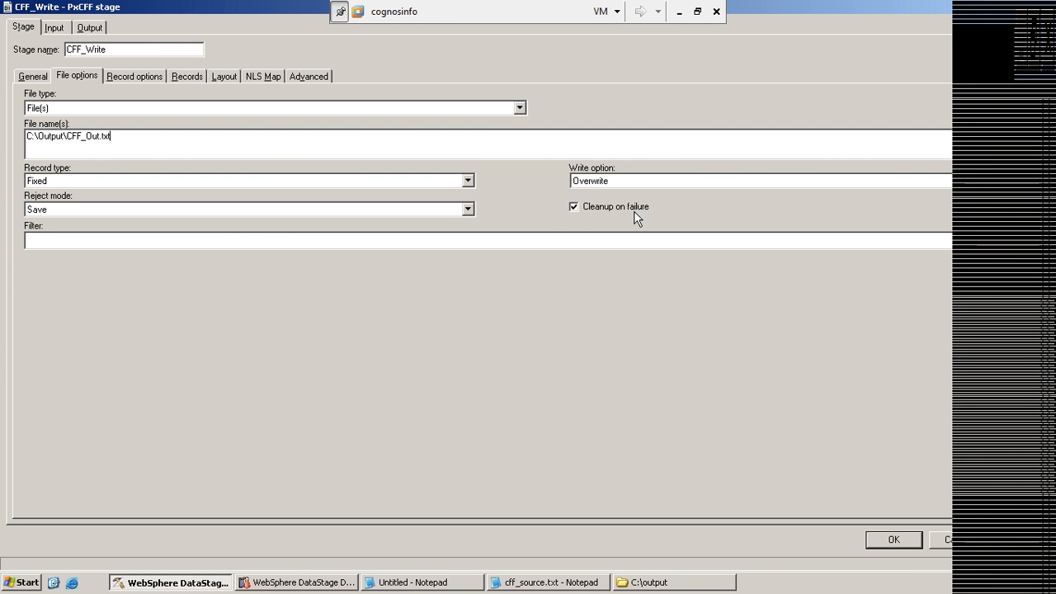
- Check the filter setting of the CFF_Write stage and view its record options
{"action": "left_click", "coordinate": [79, 244]}
{"action": "left_click", "coordinate": [129, 79]}
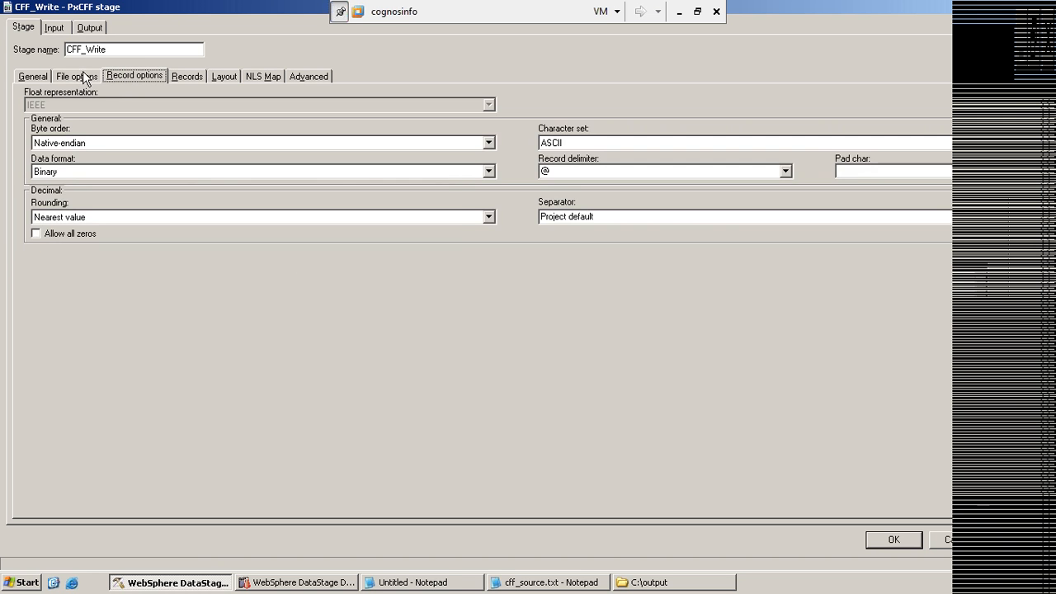
- Review the CFF_Write file options and examine the record delimiter choices in the record options, keeping @ as the delimiter
{"action": "left_click", "coordinate": [83, 73]}
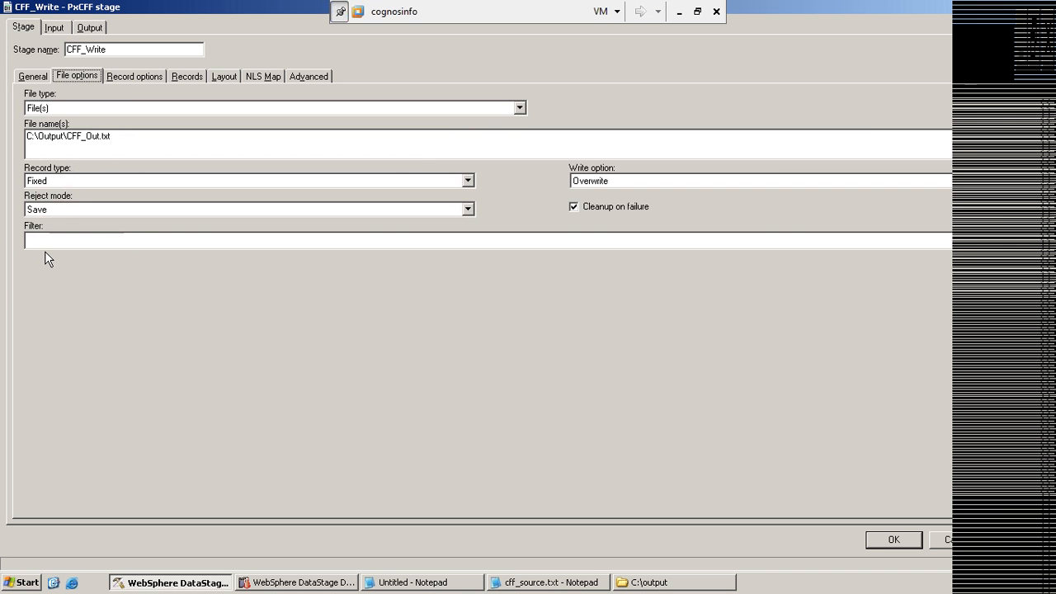
{"action": "left_click", "coordinate": [135, 76]}
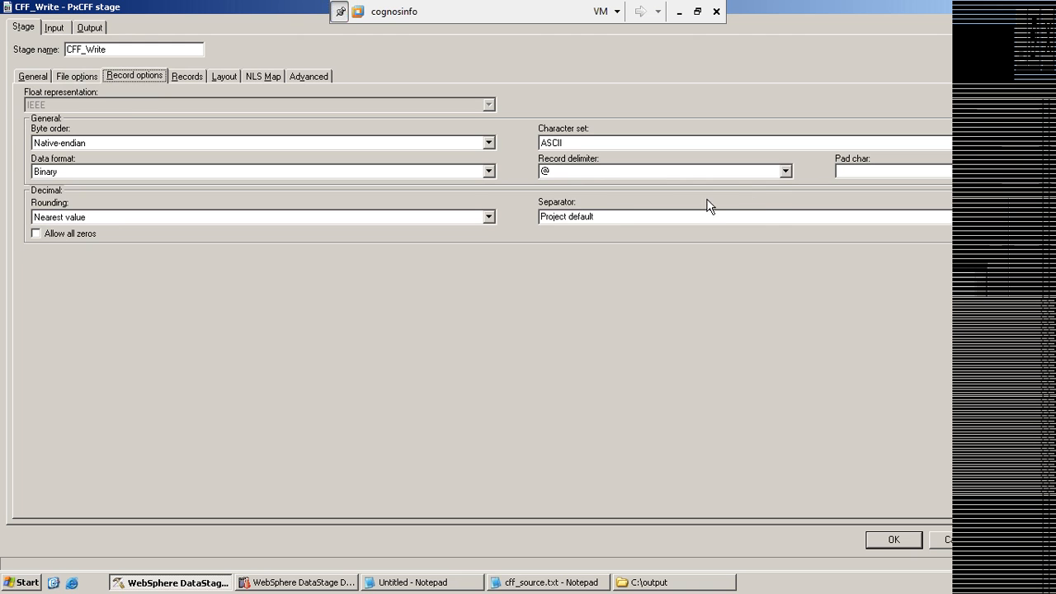
{"action": "left_click", "coordinate": [784, 171]}
{"action": "left_click", "coordinate": [785, 172]}
{"action": "left_click", "coordinate": [785, 171]}
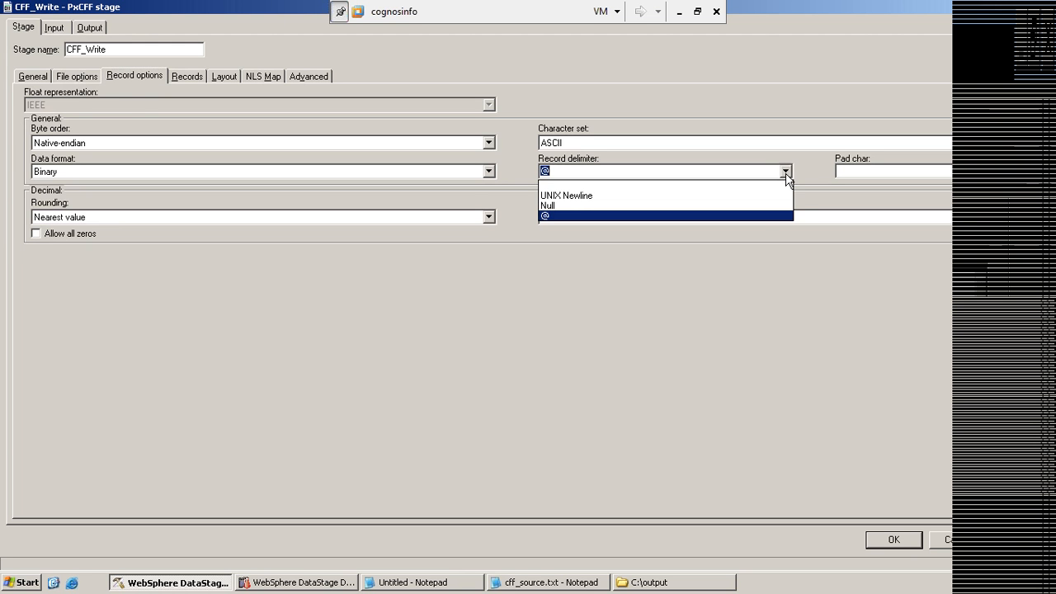
{"action": "left_click", "coordinate": [552, 215]}
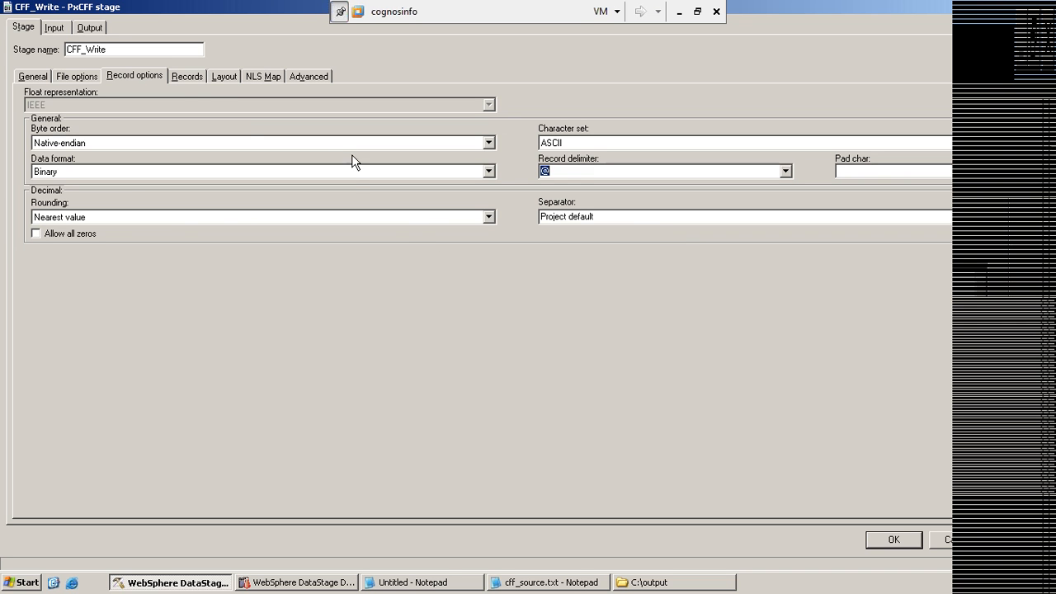
- Review the CFF_Write record columns, their parallel and COBOL layouts, and the NLS map choices
{"action": "left_click", "coordinate": [187, 77]}
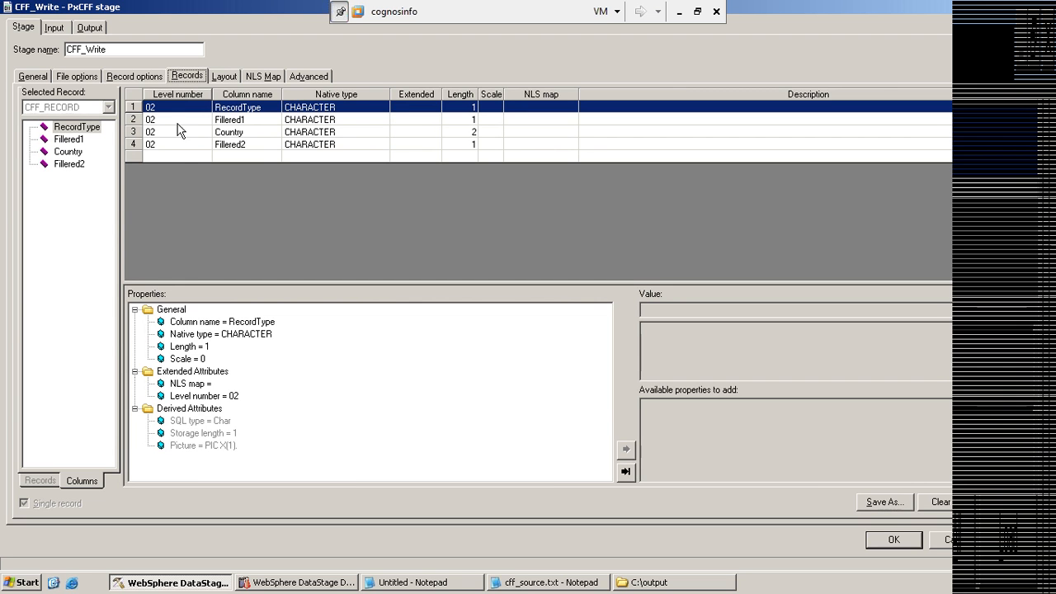
{"action": "left_click", "coordinate": [224, 77]}
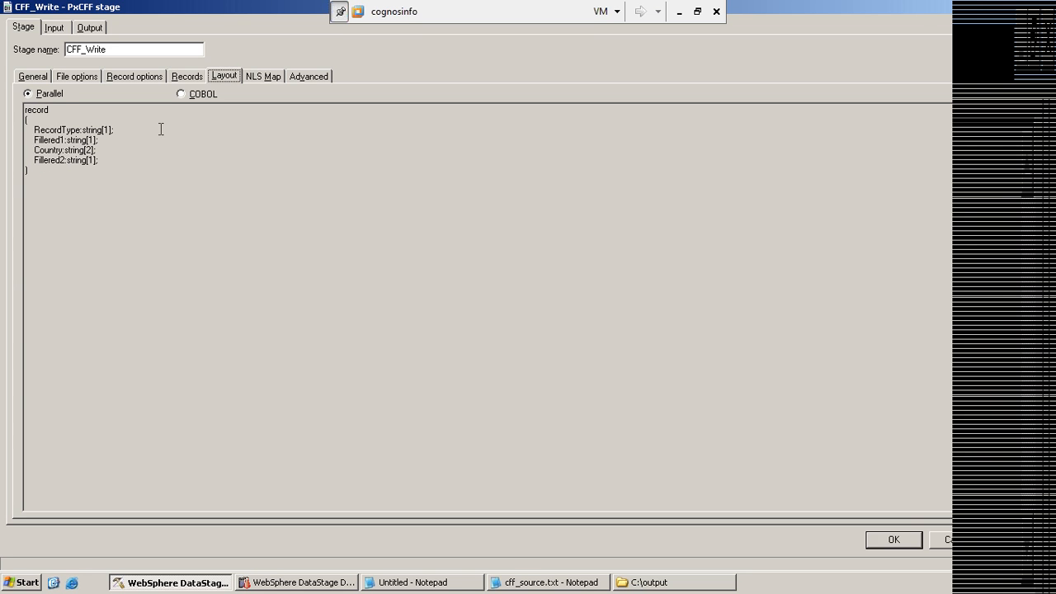
{"action": "left_click", "coordinate": [181, 94]}
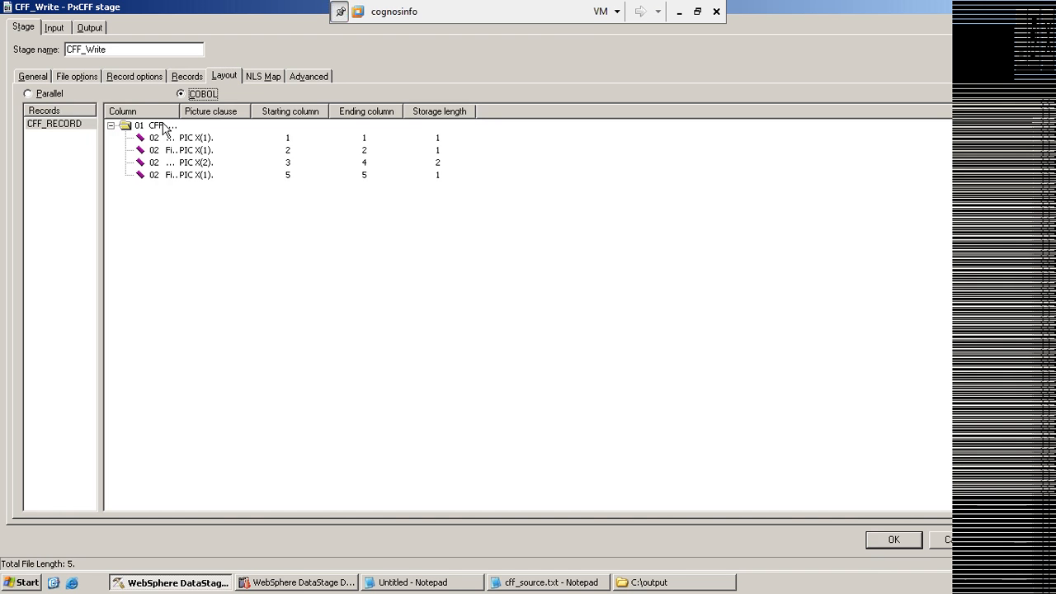
{"action": "left_click", "coordinate": [273, 78]}
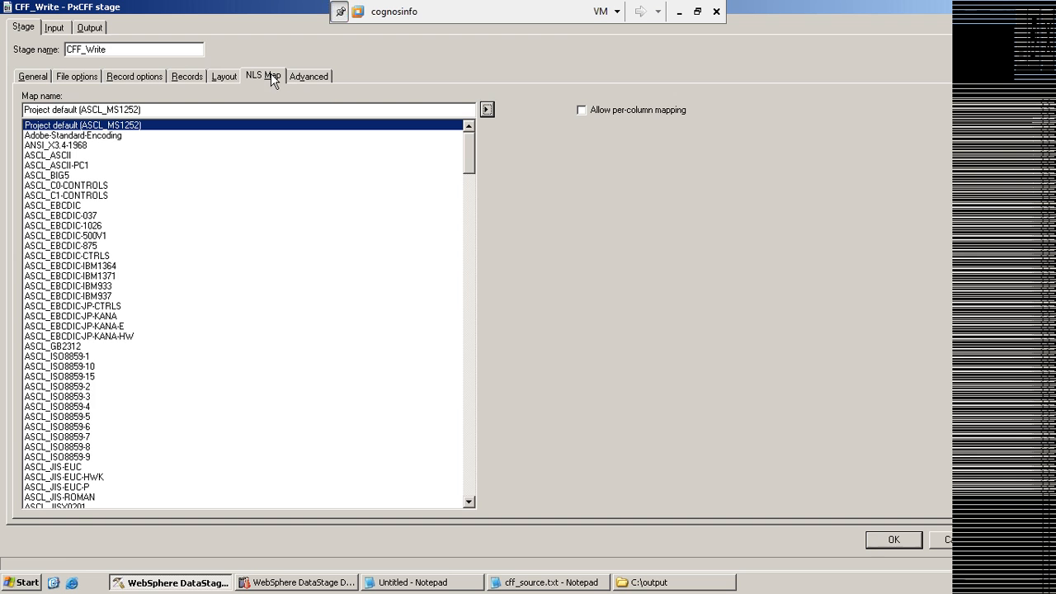
{"action": "left_click", "coordinate": [221, 79]}
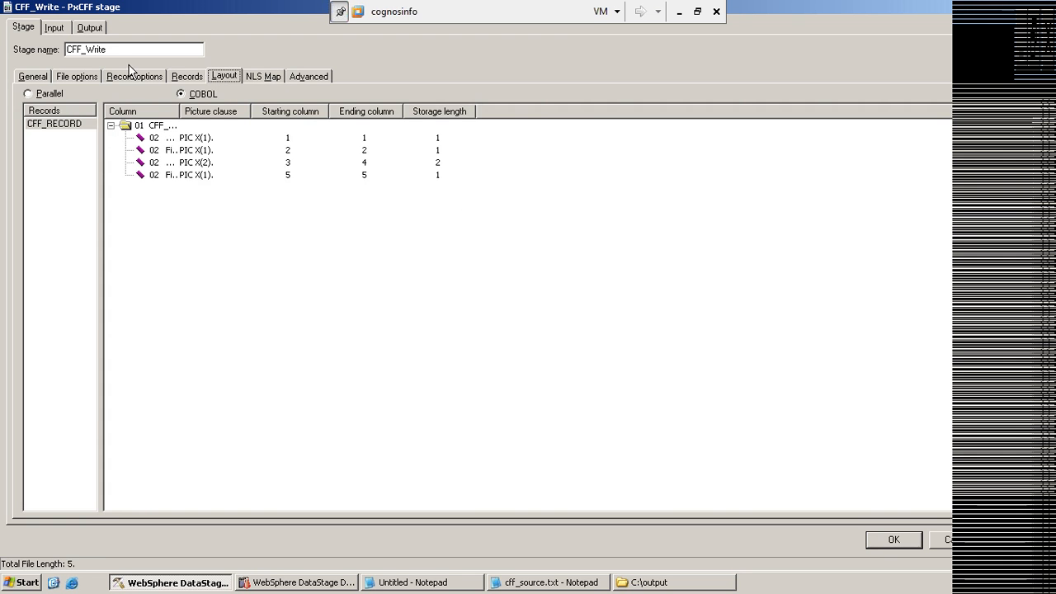
- Compare the input columns of lnk_output with the selection settings and available link names of the lnk_Rejects output
{"action": "left_click", "coordinate": [58, 26]}
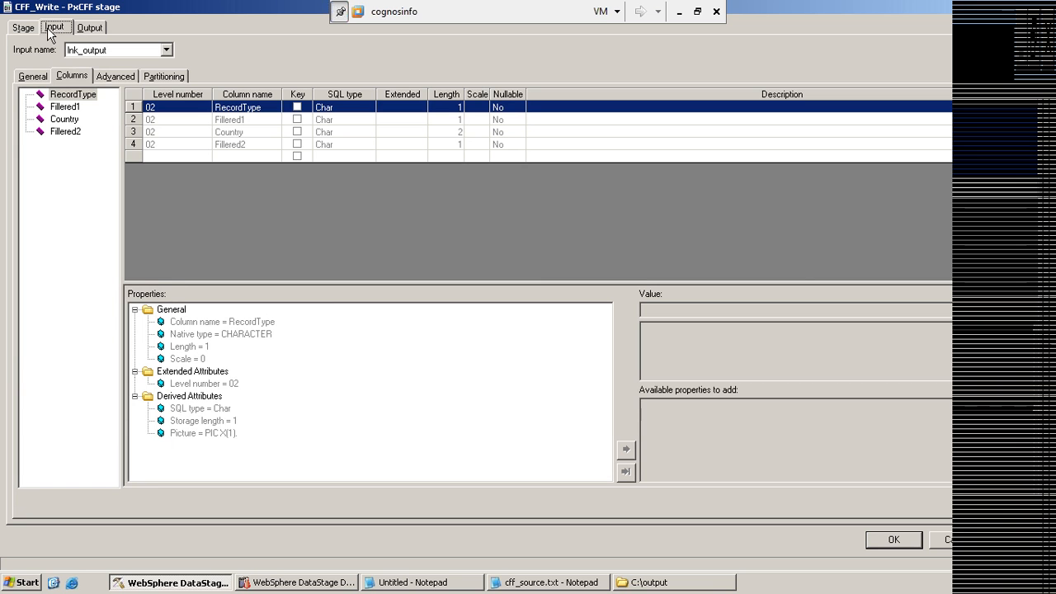
{"action": "left_click", "coordinate": [91, 27]}
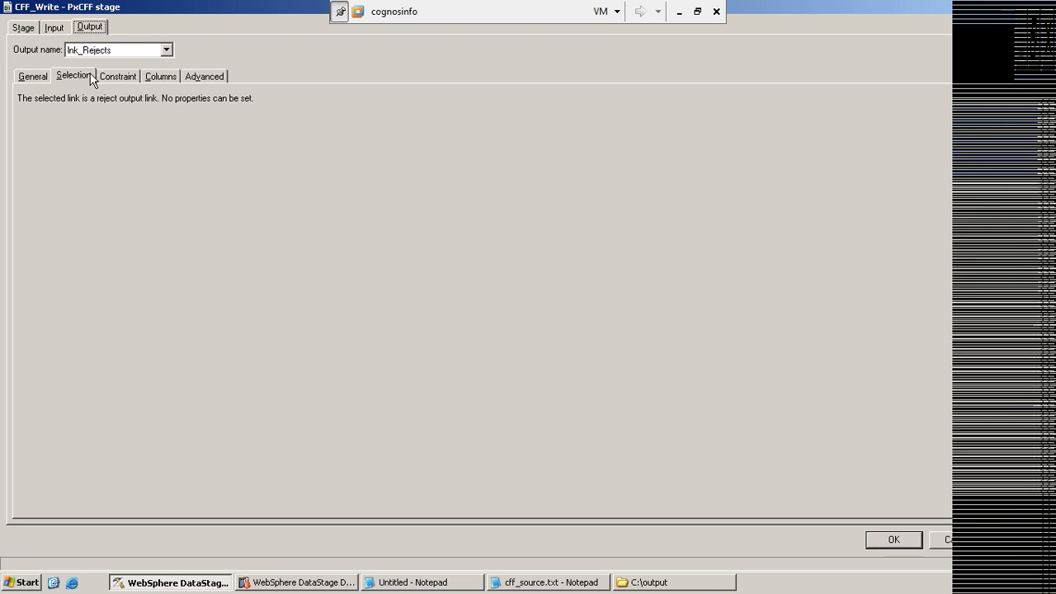
{"action": "left_click", "coordinate": [166, 50]}
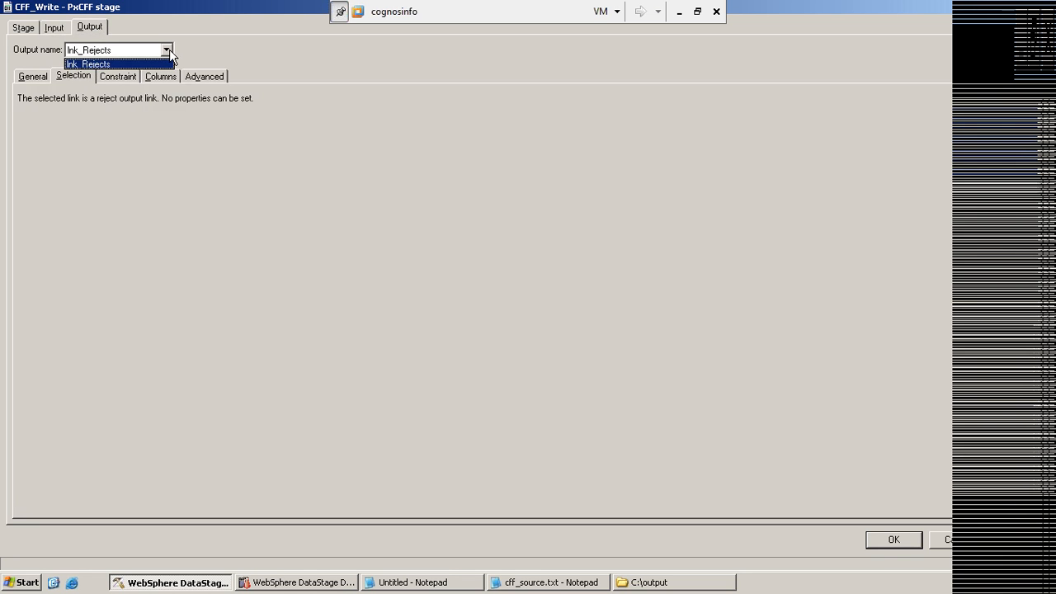
{"action": "left_click", "coordinate": [166, 53]}
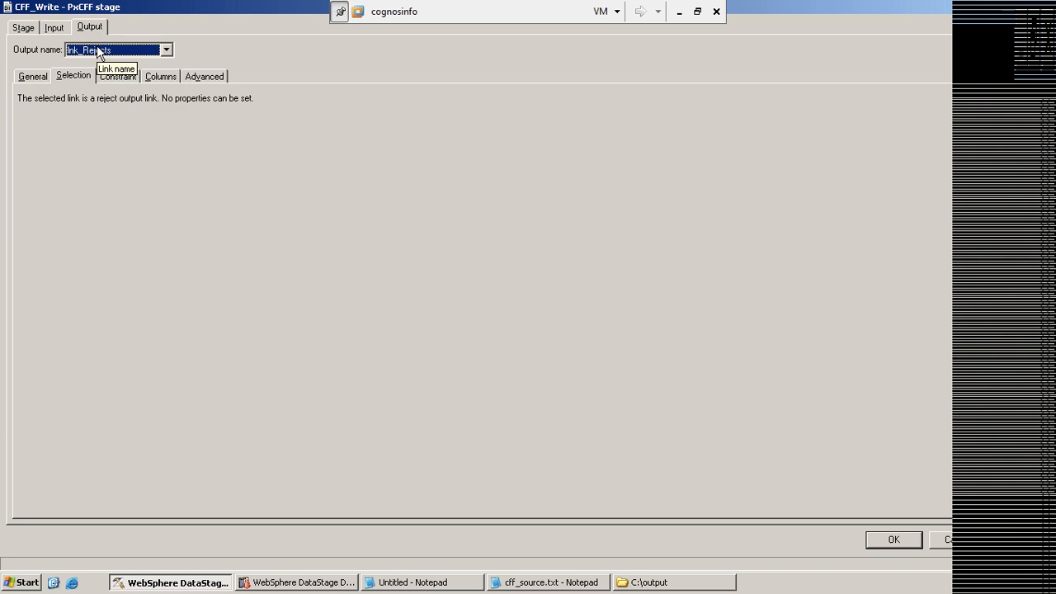
{"action": "left_click", "coordinate": [56, 28]}
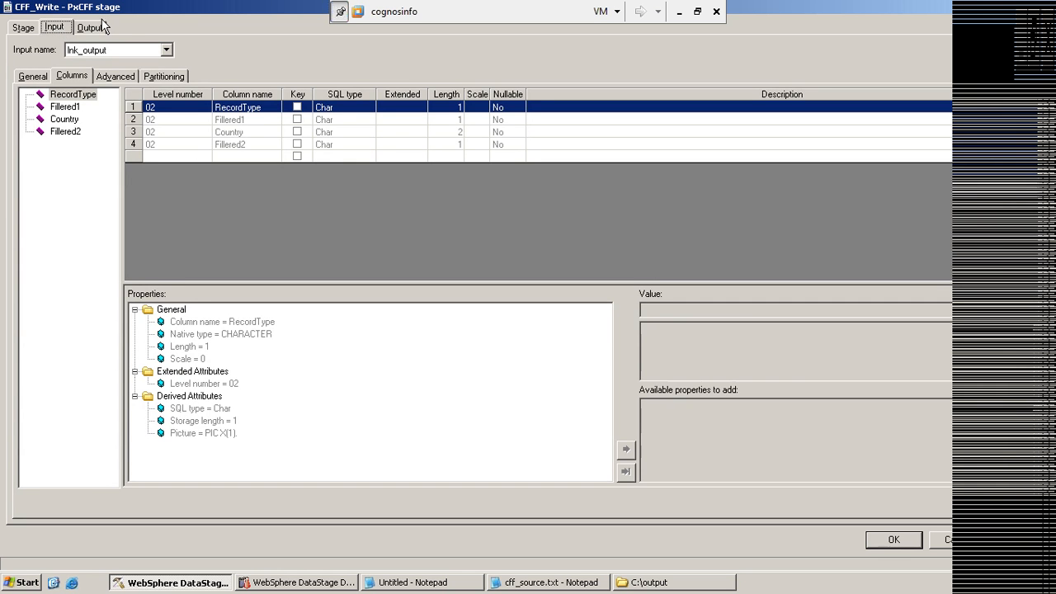
{"action": "left_click", "coordinate": [96, 27]}
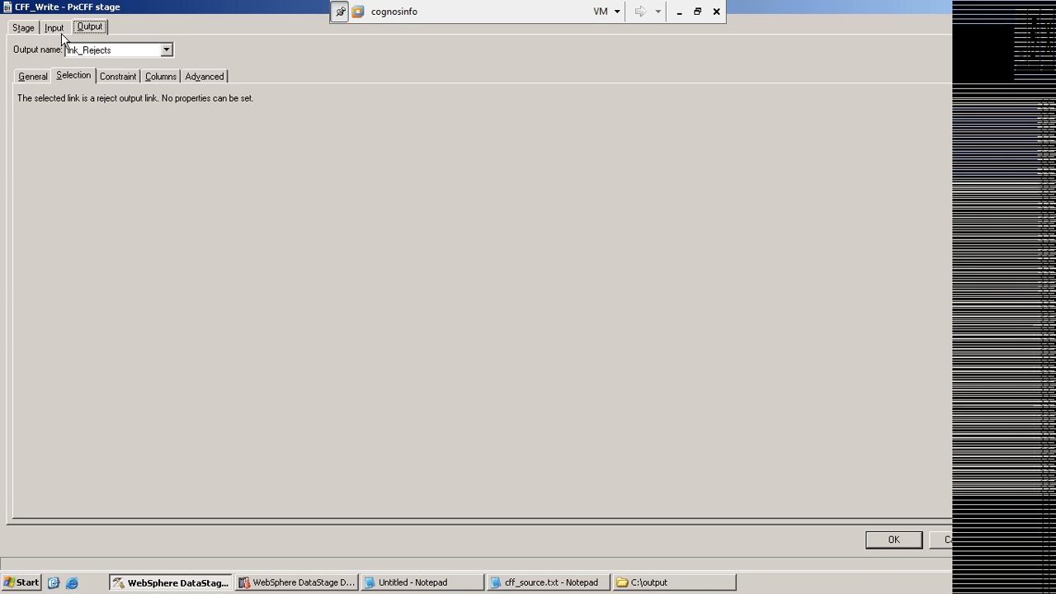
{"action": "left_click", "coordinate": [57, 29]}
{"action": "left_click", "coordinate": [79, 30]}
{"action": "left_click", "coordinate": [55, 27]}
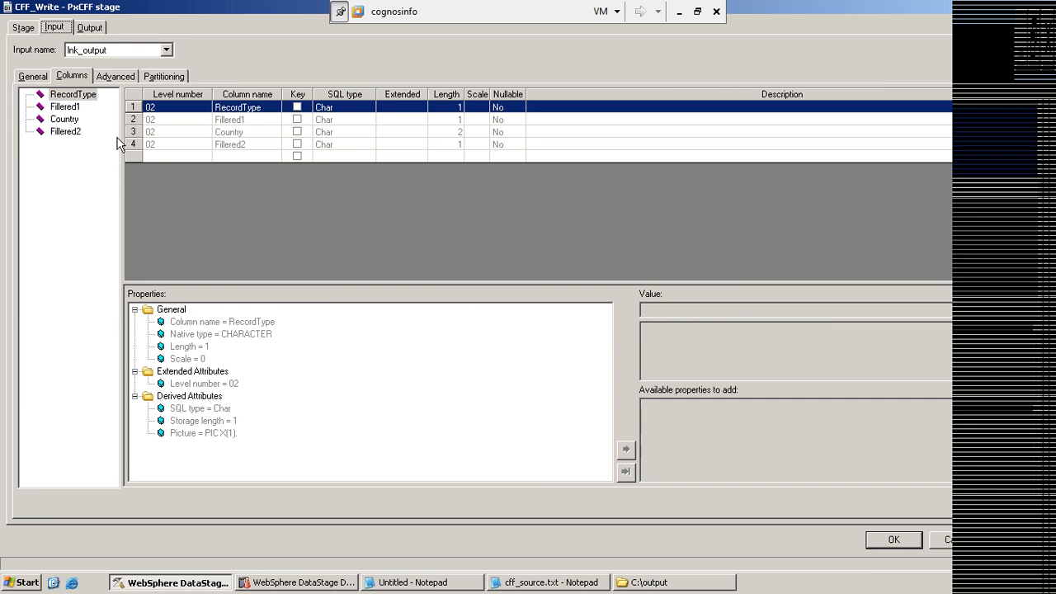
- Return to the CFF_Write stage settings and check its layout, general description and file options
{"action": "left_click", "coordinate": [26, 31]}
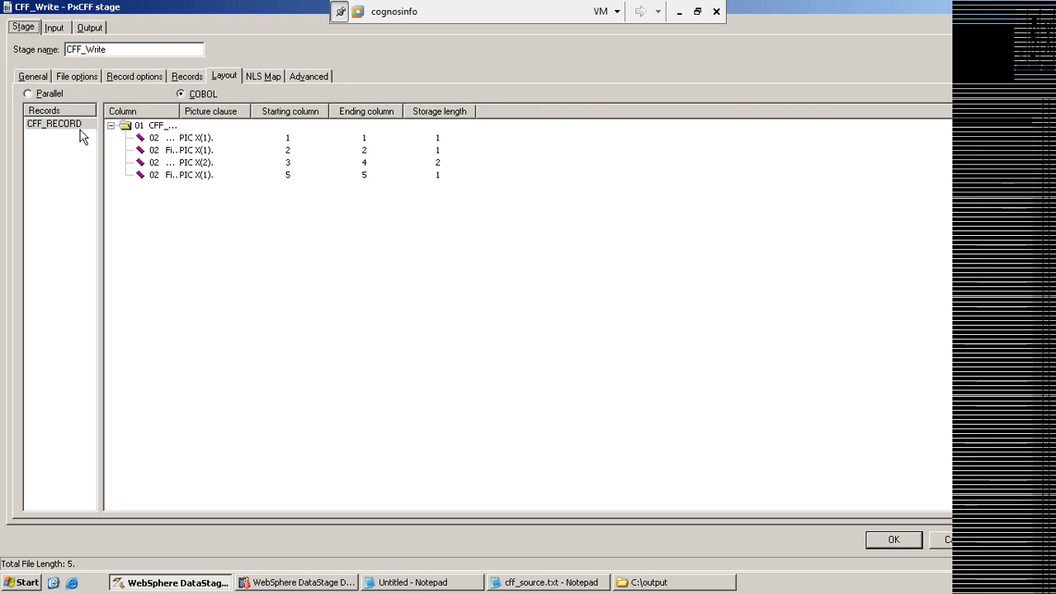
{"action": "left_click", "coordinate": [58, 79]}
{"action": "left_click", "coordinate": [48, 78]}
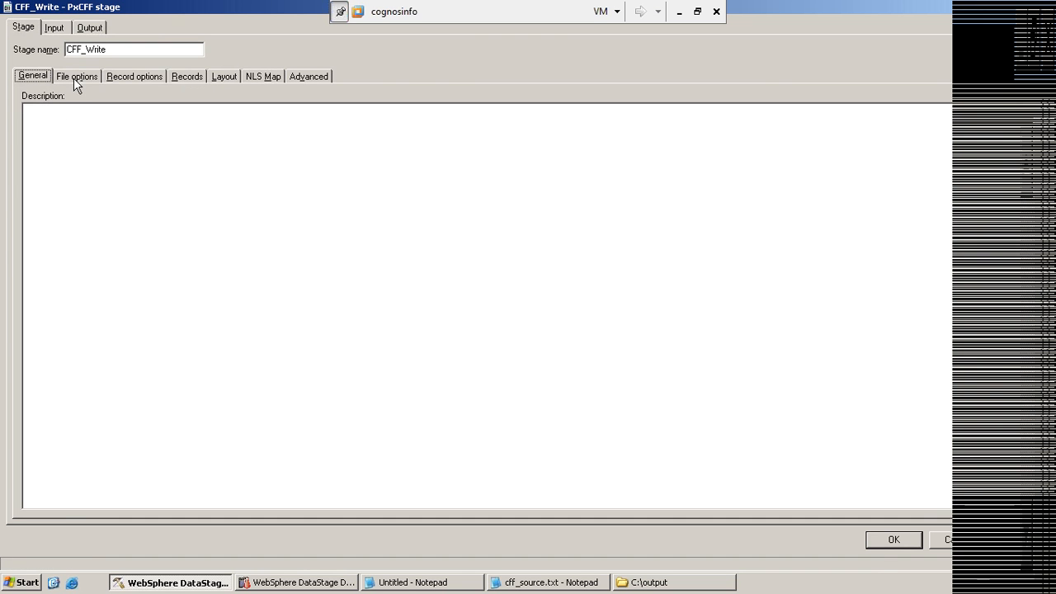
{"action": "left_click", "coordinate": [76, 78]}
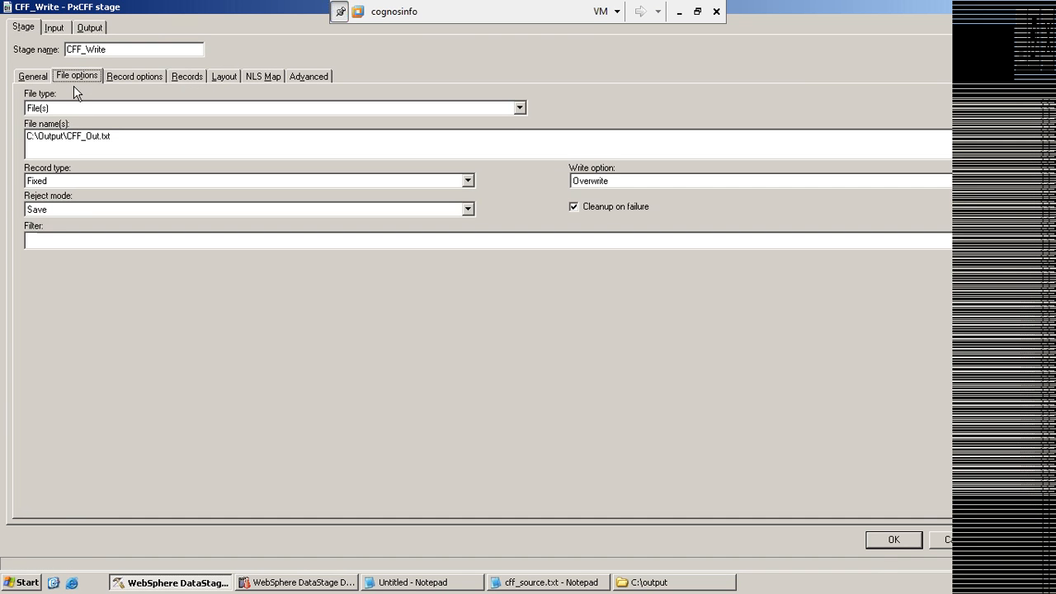
- Recheck the reject link's output name and the input link's columns, returning to the stage-level file options
{"action": "left_click", "coordinate": [87, 28]}
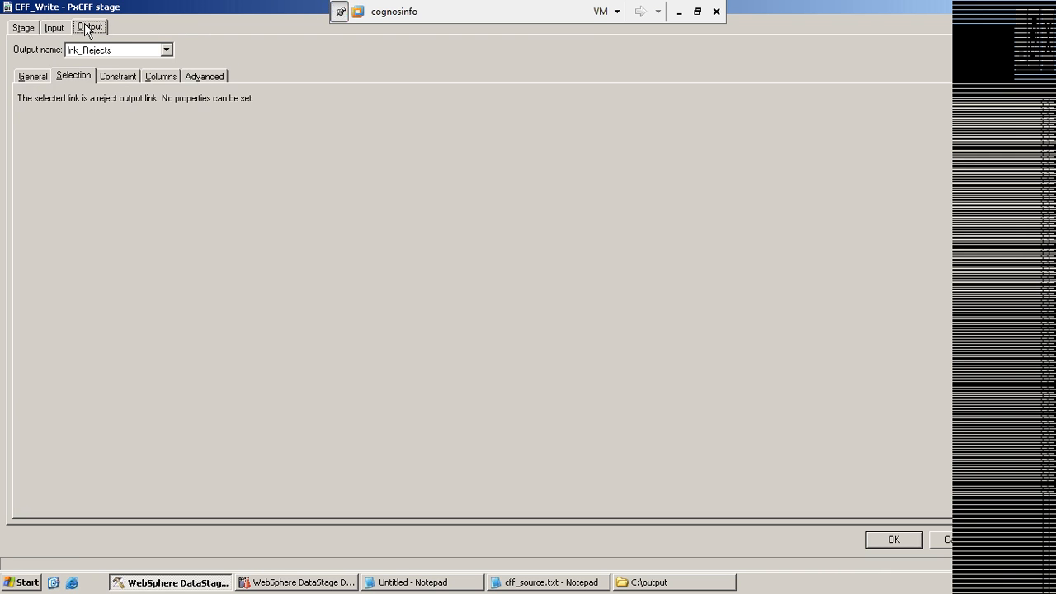
{"action": "left_click", "coordinate": [166, 50]}
{"action": "left_click", "coordinate": [166, 50]}
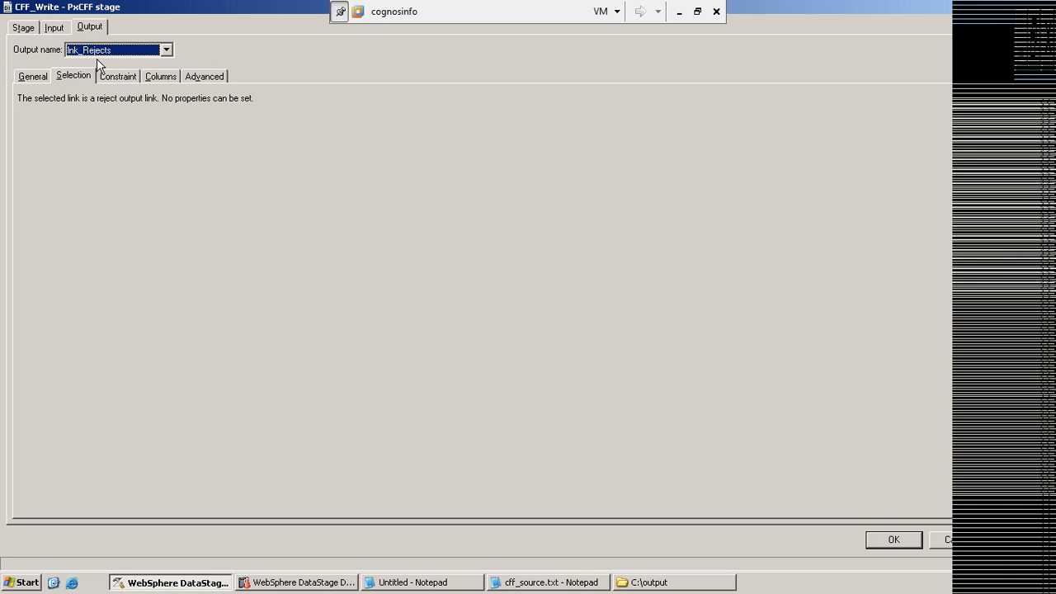
{"action": "left_click", "coordinate": [52, 29]}
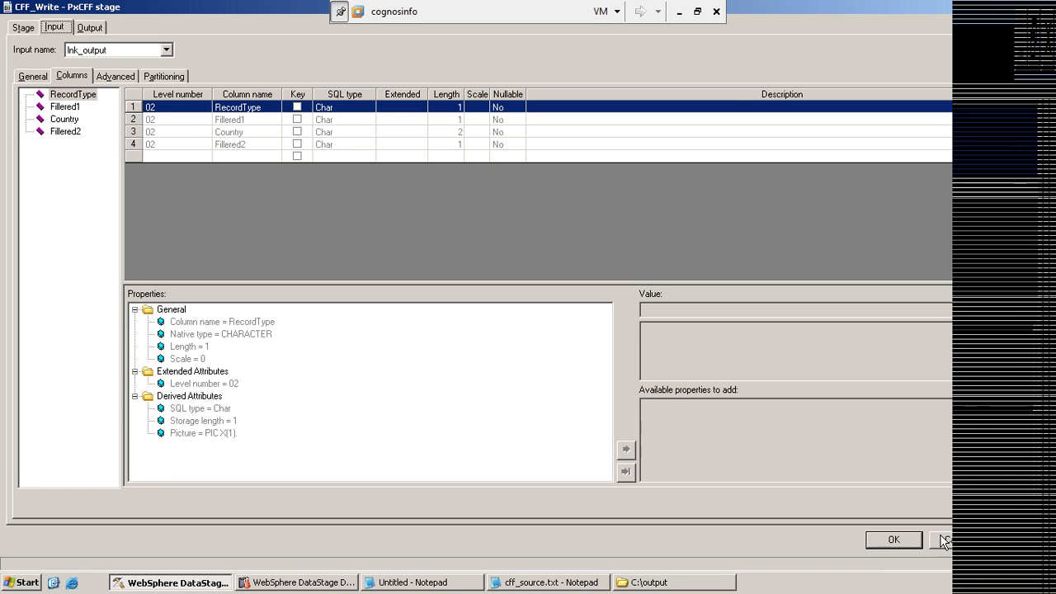
{"action": "left_click", "coordinate": [89, 27]}
{"action": "left_click", "coordinate": [61, 27]}
{"action": "left_click", "coordinate": [23, 27]}
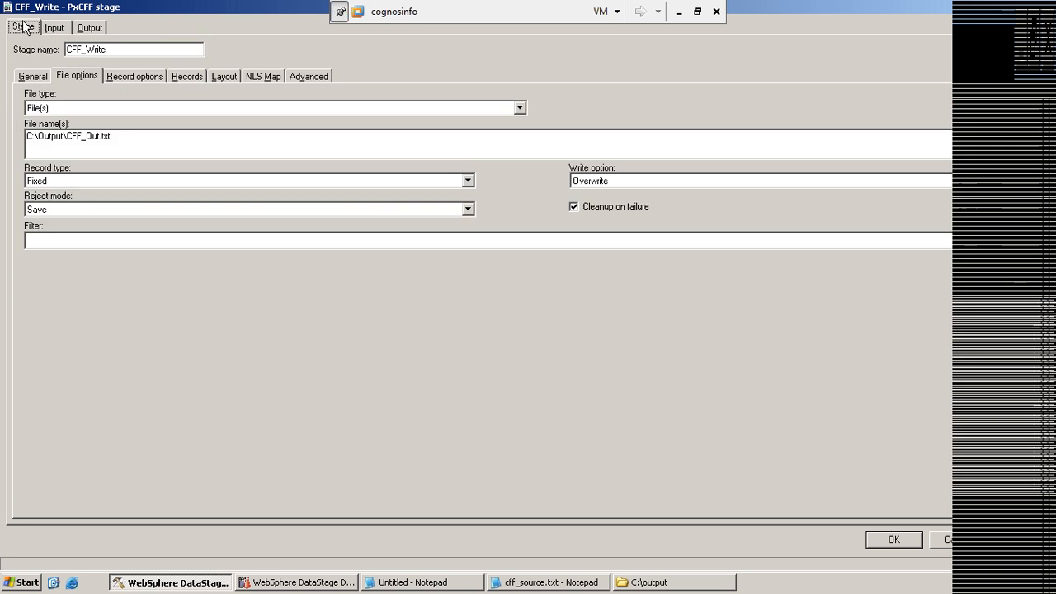
- Go over the stage's record options and the general, column and advanced settings of the lnk_output input
{"action": "left_click", "coordinate": [35, 79]}
{"action": "left_click", "coordinate": [135, 73]}
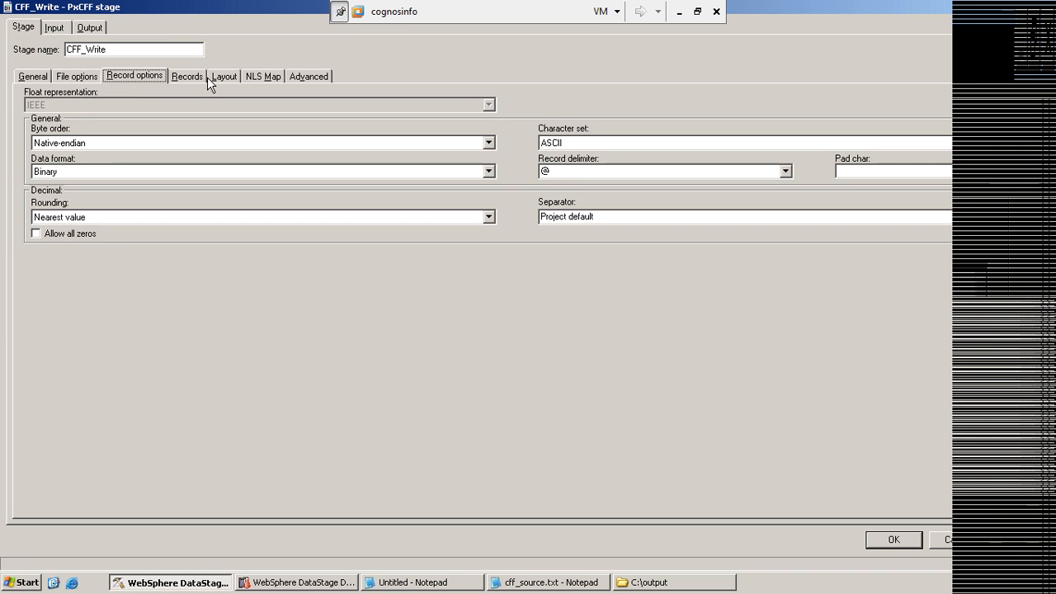
{"action": "left_click", "coordinate": [54, 27]}
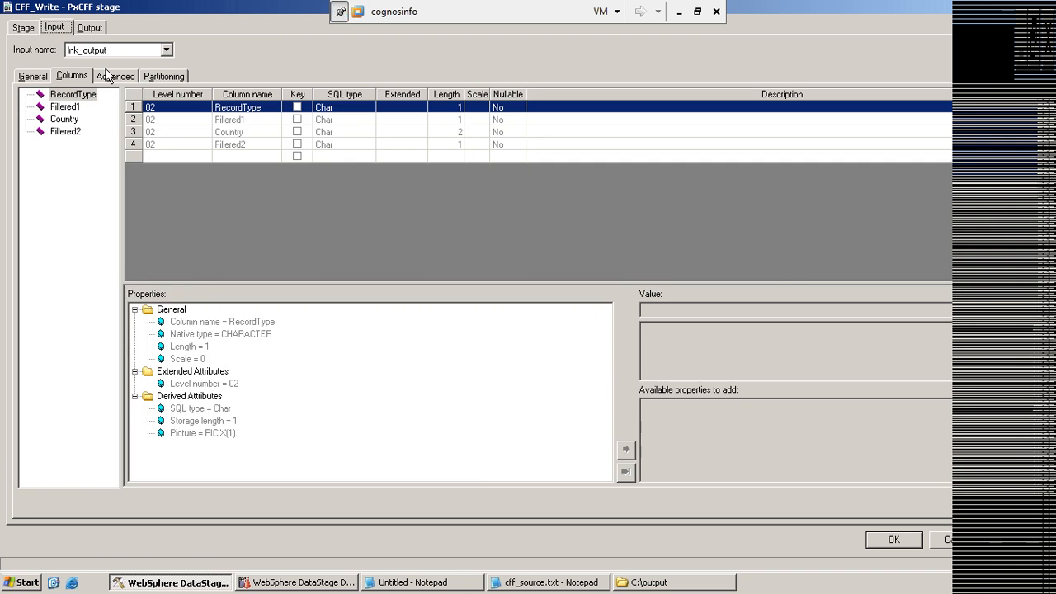
{"action": "left_click", "coordinate": [33, 75]}
{"action": "left_click", "coordinate": [63, 78]}
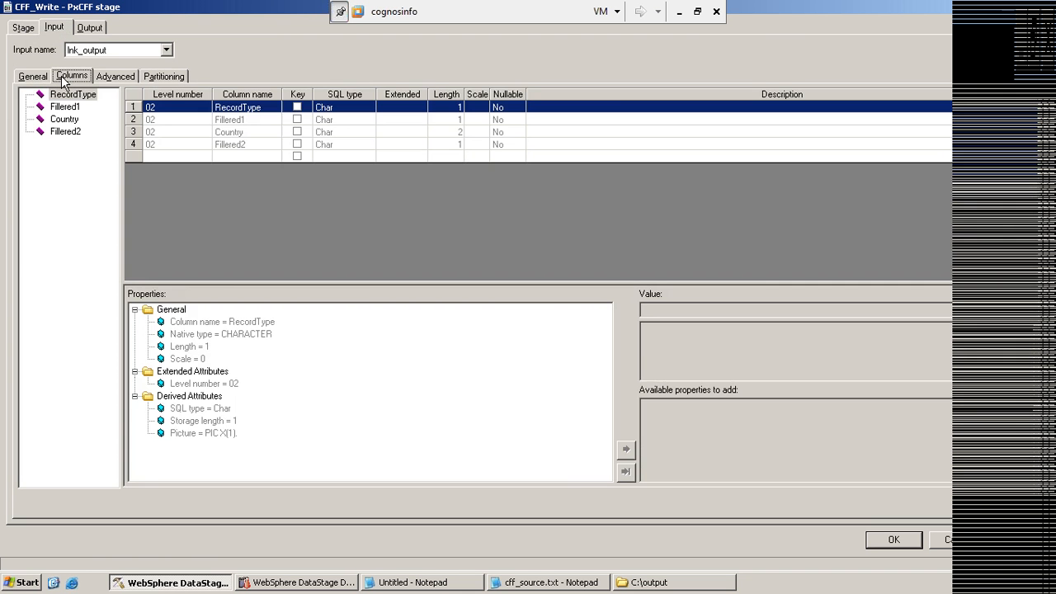
{"action": "left_click", "coordinate": [128, 80]}
{"action": "left_click", "coordinate": [18, 29]}
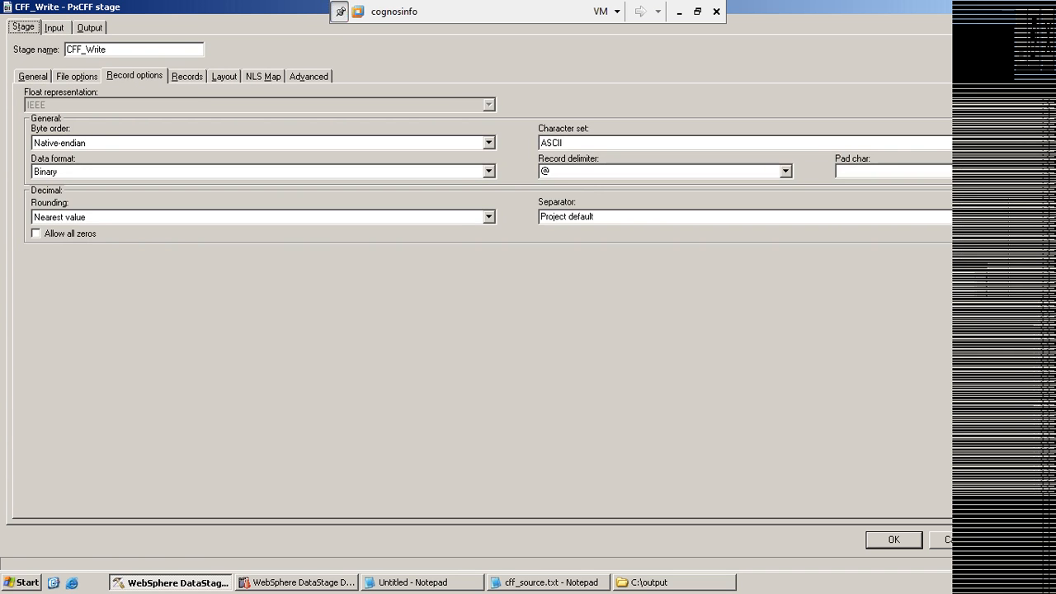
- Check the file types available for the CFF_Write target, keep File(s), and close the stage properties
{"action": "left_click", "coordinate": [82, 78]}
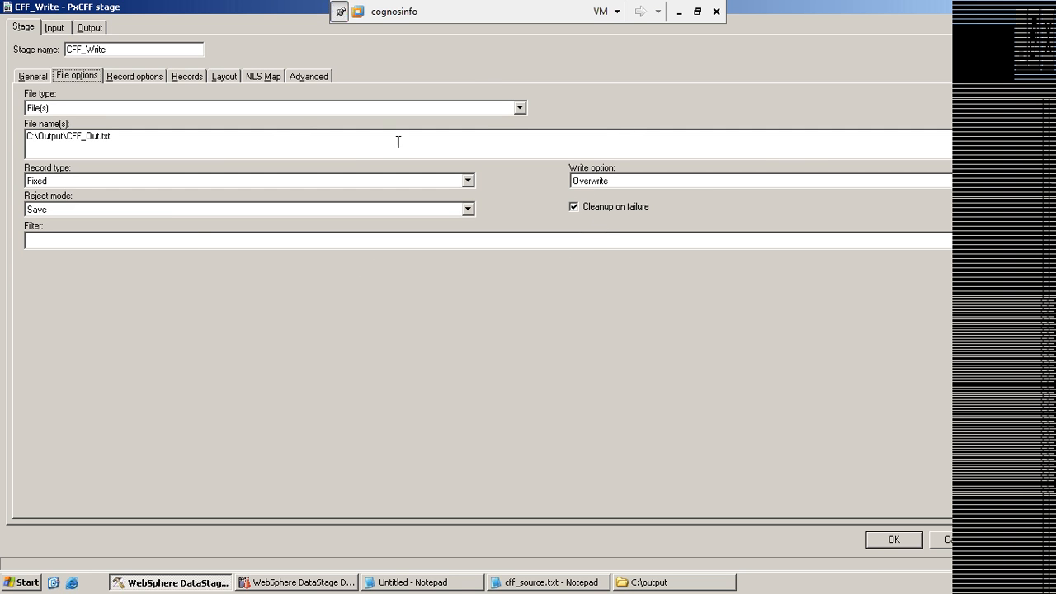
{"action": "left_click", "coordinate": [520, 109]}
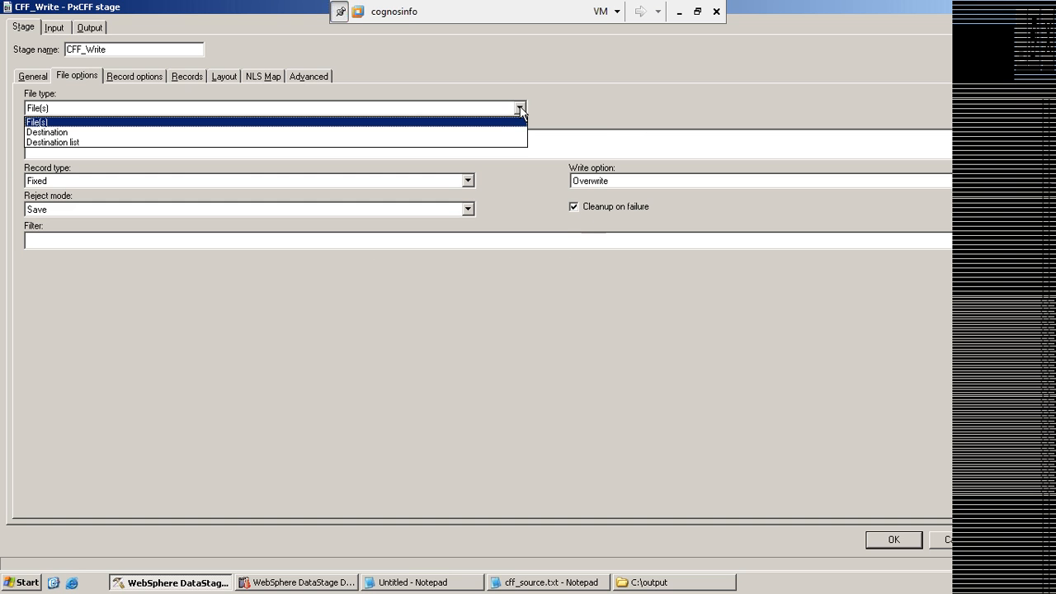
{"action": "left_click", "coordinate": [519, 108]}
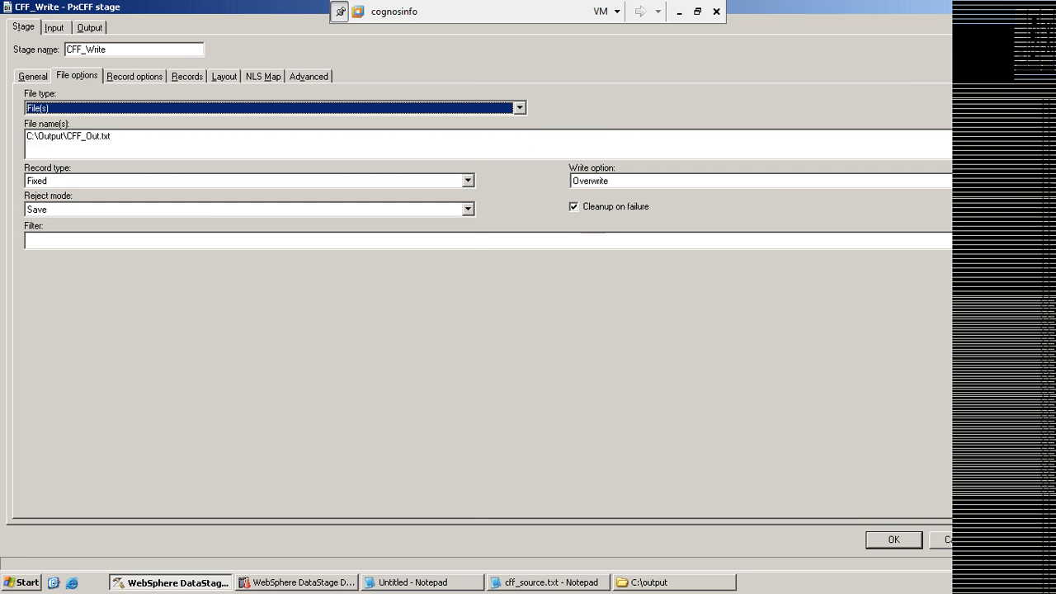
{"action": "key", "text": "Return"}
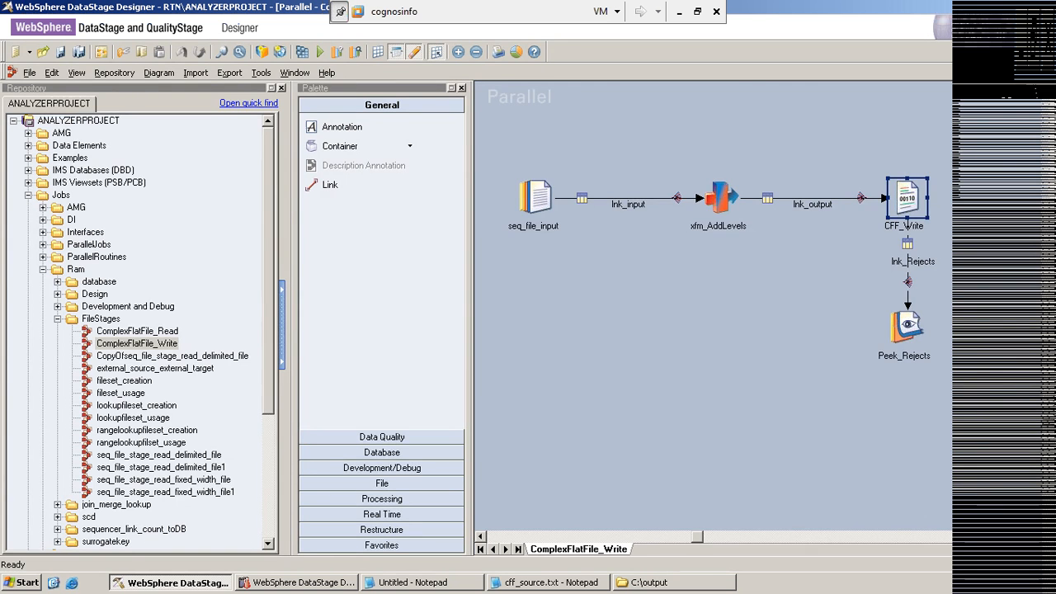
- Close the ComplexFlatFile_Write job, reopen it from the FileStages folder and compile it
{"action": "left_click", "coordinate": [1046, 73]}
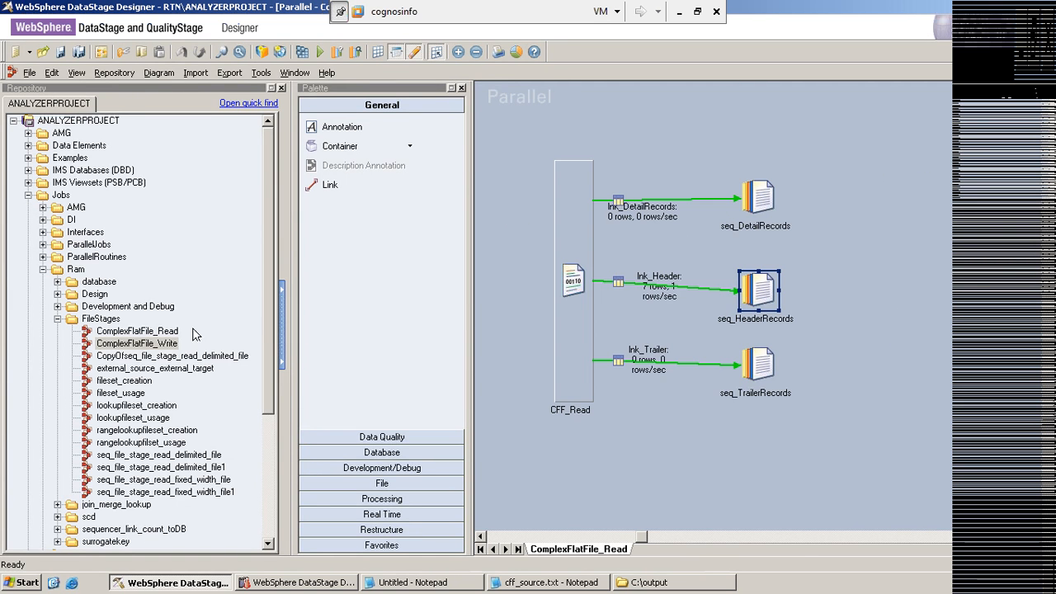
{"action": "double_click", "coordinate": [151, 344]}
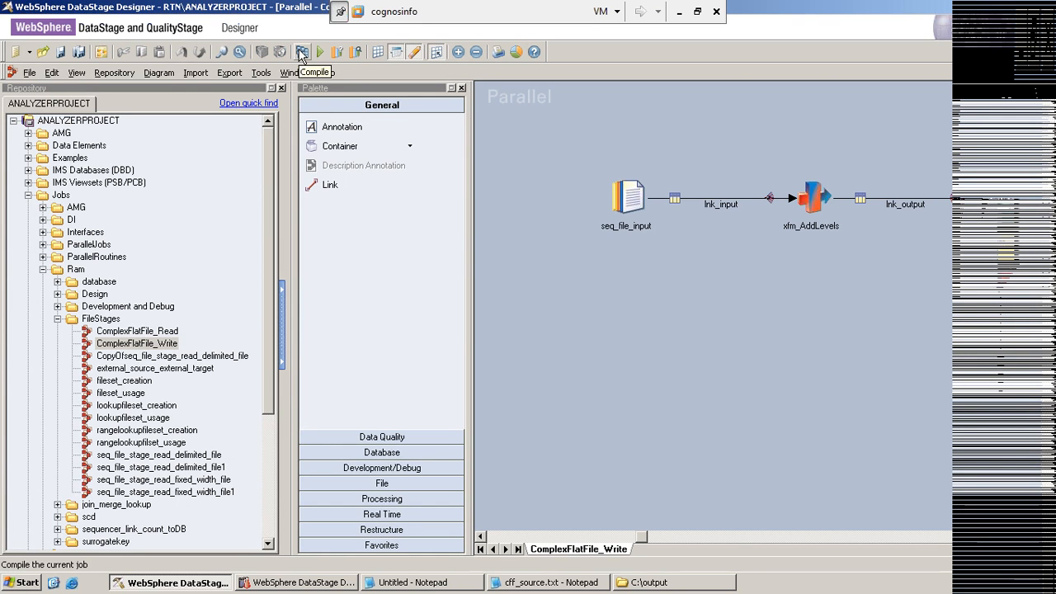
{"action": "left_click", "coordinate": [302, 52]}
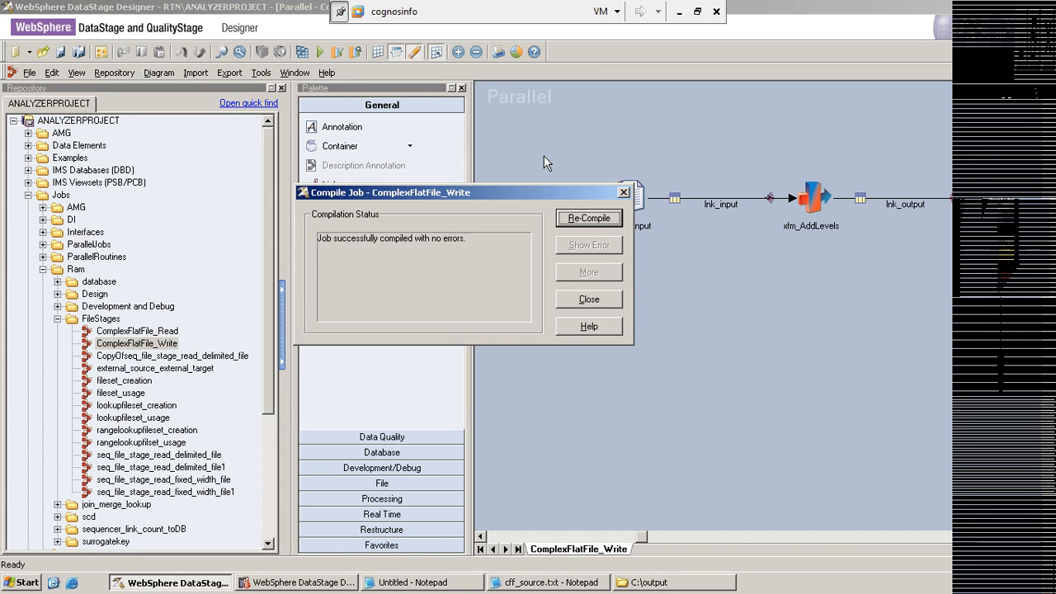
{"action": "left_click", "coordinate": [589, 298]}
- Run the compiled ComplexFlatFile_Write job with its default run options
{"action": "left_click", "coordinate": [320, 51]}
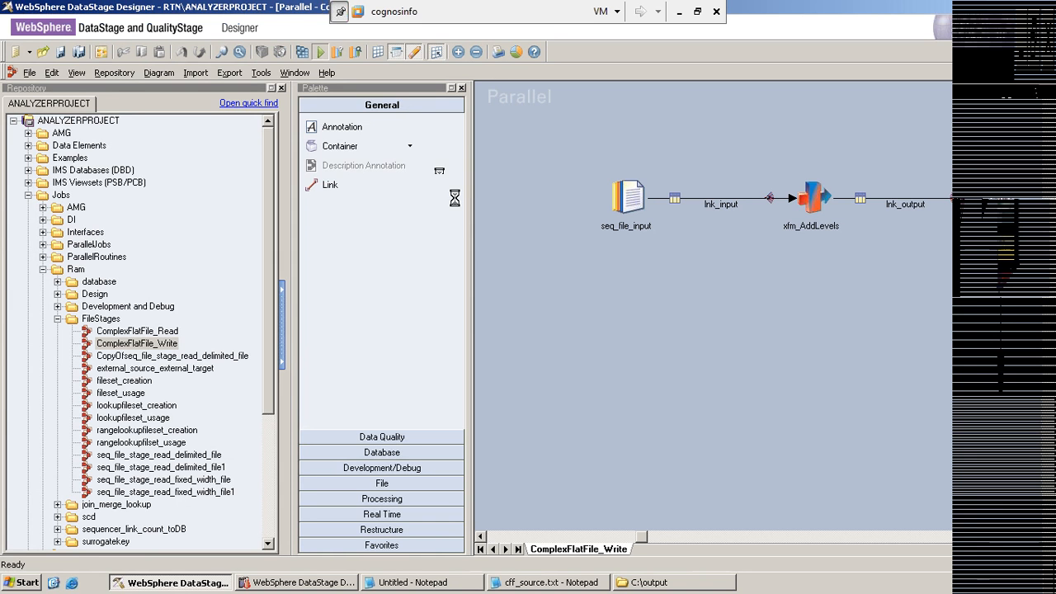
{"action": "left_click", "coordinate": [272, 308]}
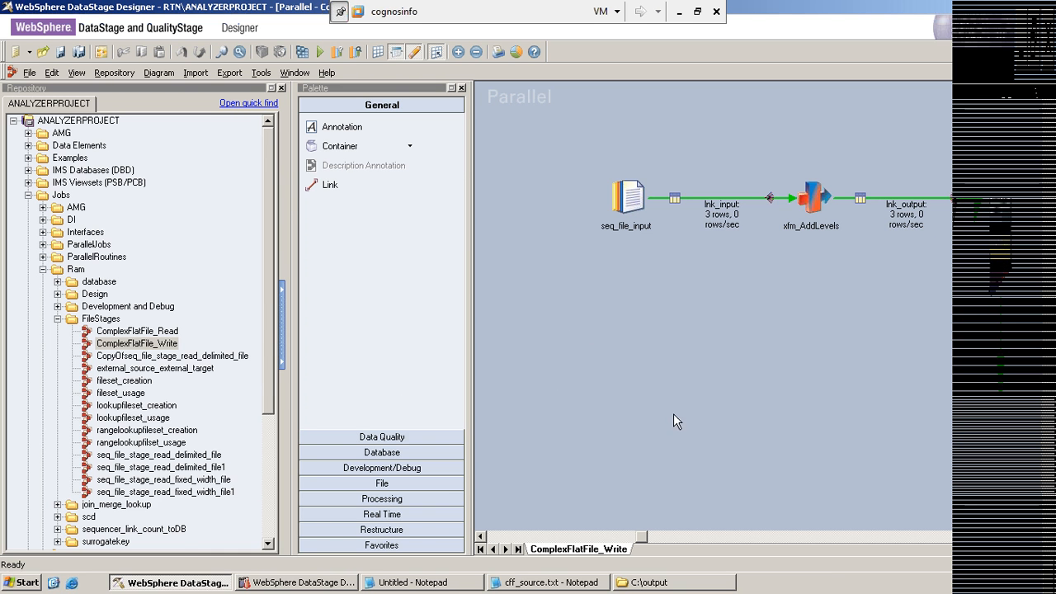
- Inspect CFF_Out.txt in C:\output, breaking the first record onto its own line, and close the file unsaved along with the folder
{"action": "left_click", "coordinate": [652, 586]}
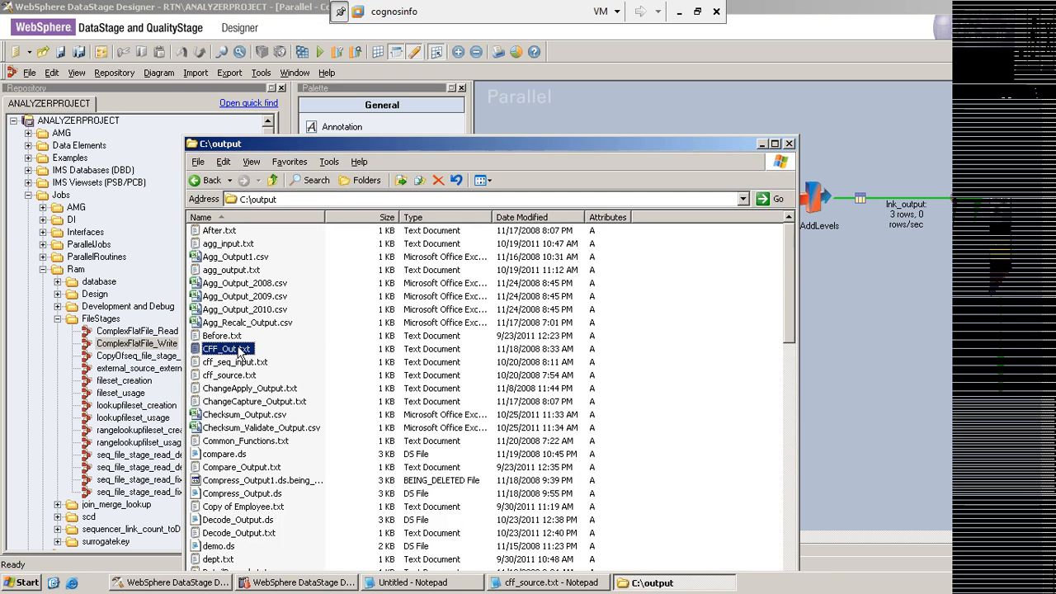
{"action": "double_click", "coordinate": [237, 350]}
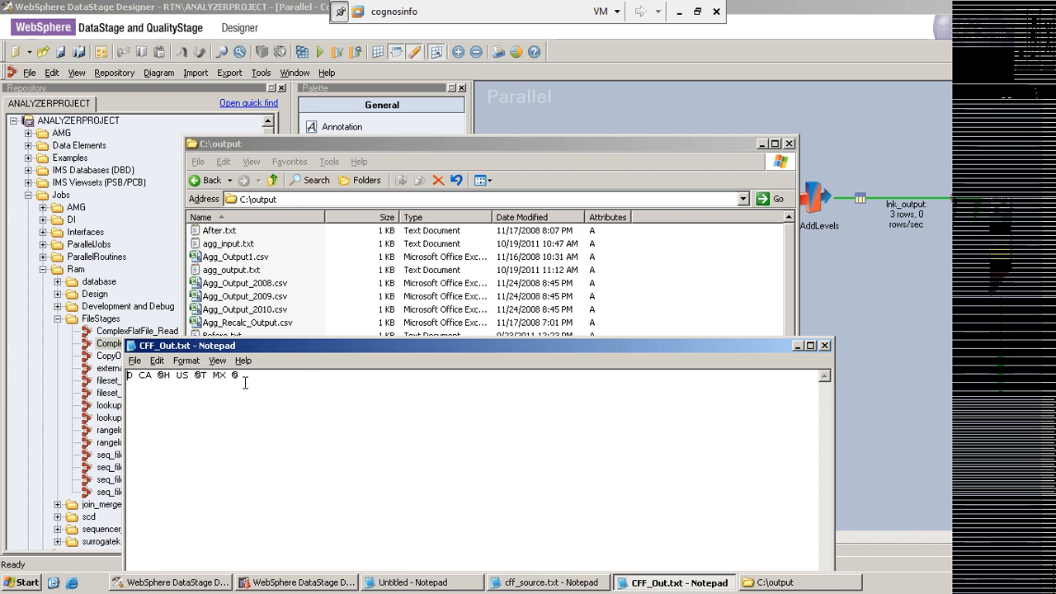
{"action": "mouse_move", "coordinate": [165, 374]}
{"action": "left_mouse_down"}
{"action": "mouse_move", "coordinate": [195, 375]}
{"action": "mouse_move", "coordinate": [160, 375]}
{"action": "left_mouse_up"}
{"action": "key", "text": "Return"}
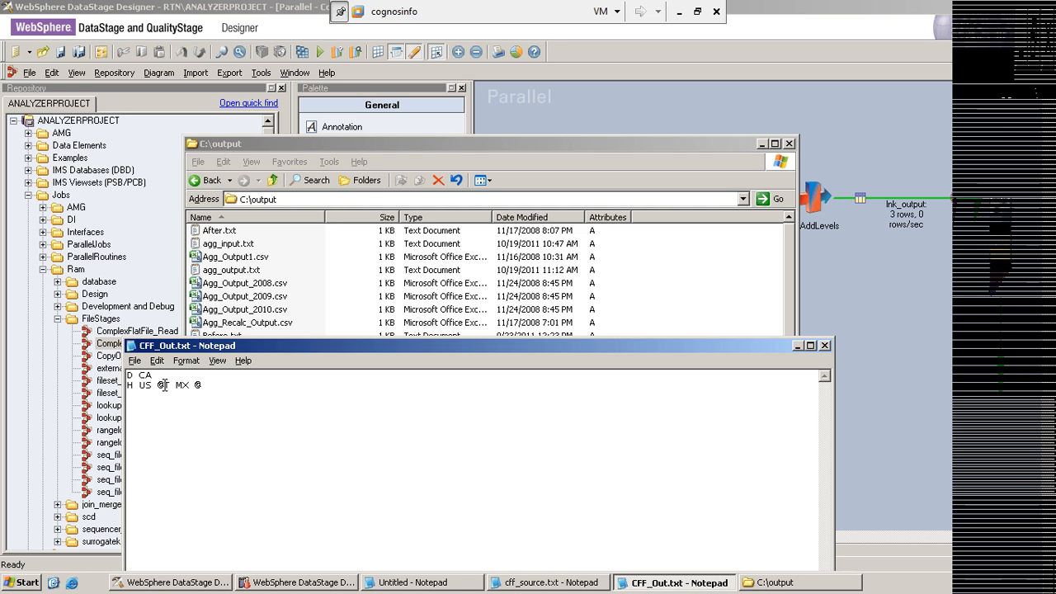
{"action": "left_click", "coordinate": [825, 345]}
{"action": "left_click", "coordinate": [522, 338]}
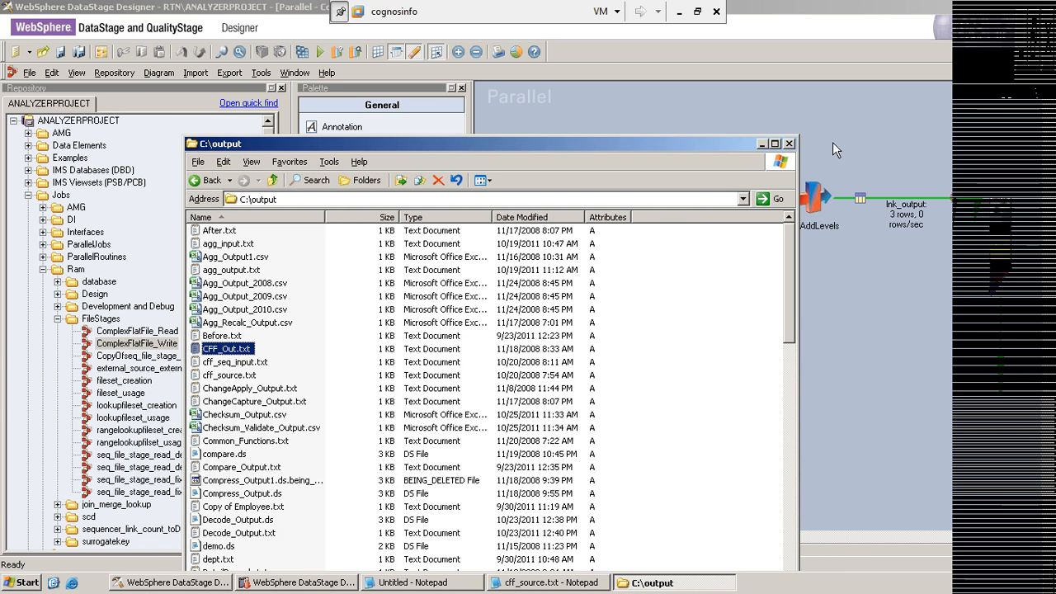
{"action": "left_click", "coordinate": [789, 144]}
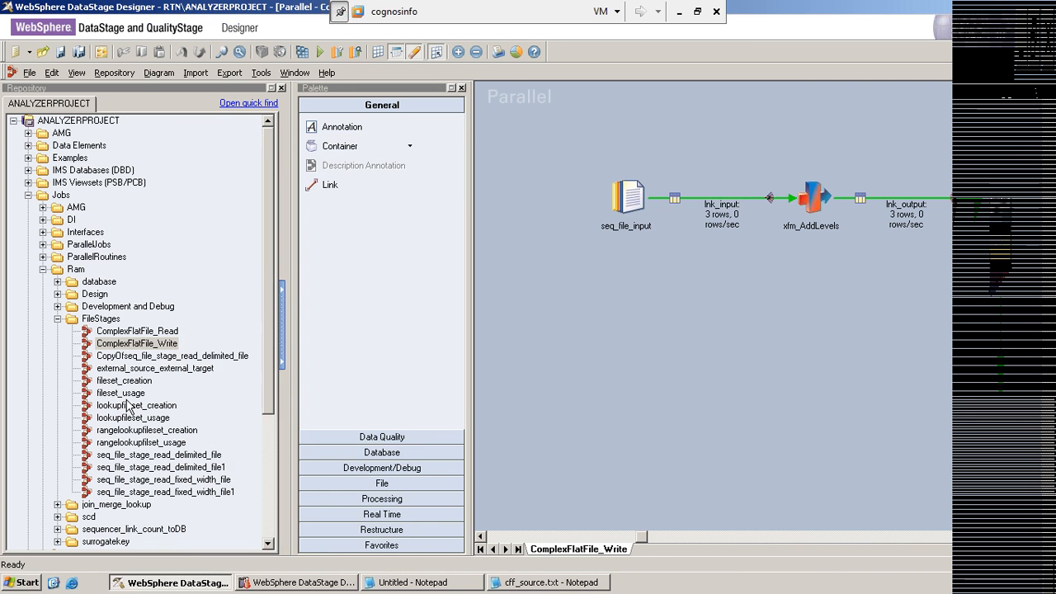
- Open the external_source_external_target job and check the source methods of External_Source_0, keeping Specific Program(s)
{"action": "left_click", "coordinate": [124, 370]}
{"action": "double_click", "coordinate": [121, 370]}
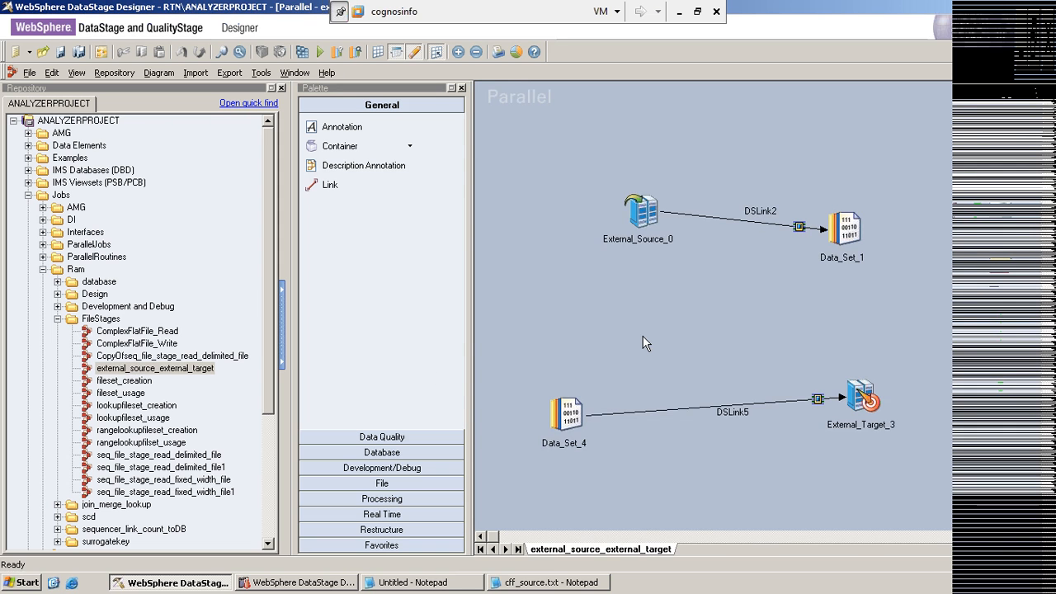
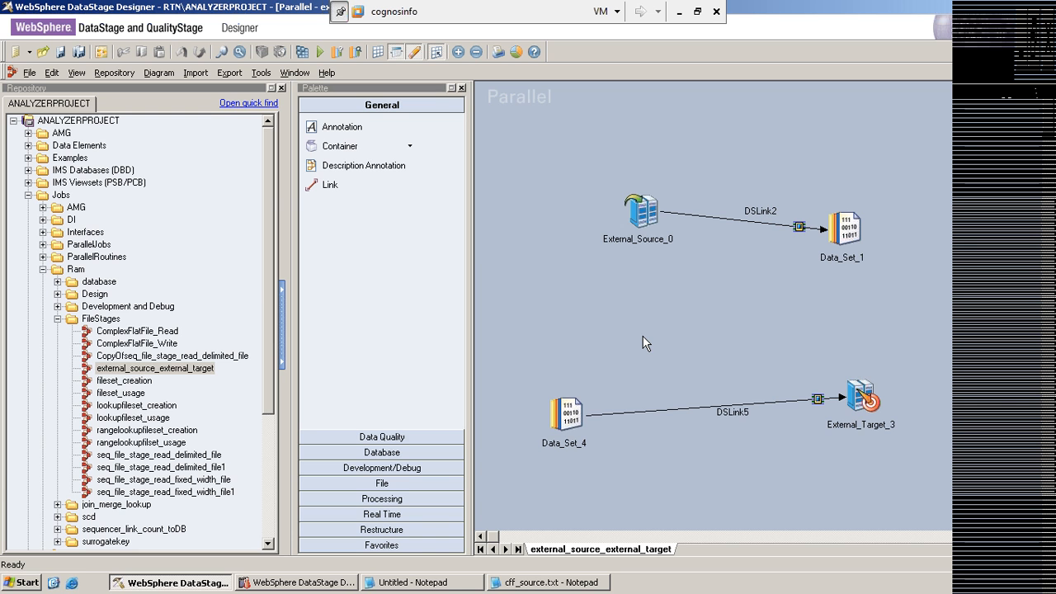
{"action": "double_click", "coordinate": [643, 215]}
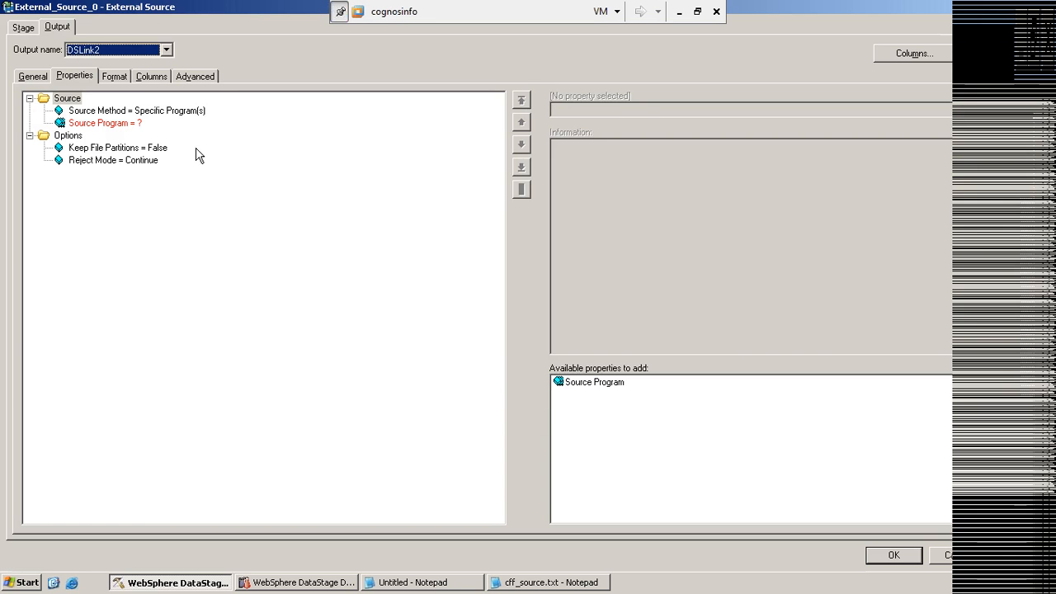
{"action": "left_click", "coordinate": [128, 112]}
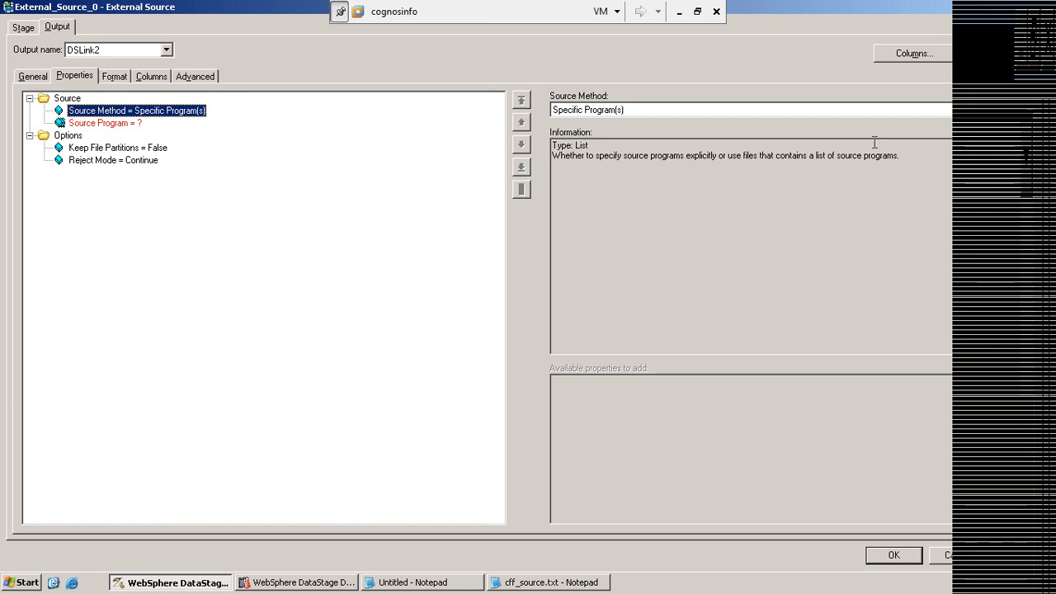
{"action": "left_click", "coordinate": [1009, 110]}
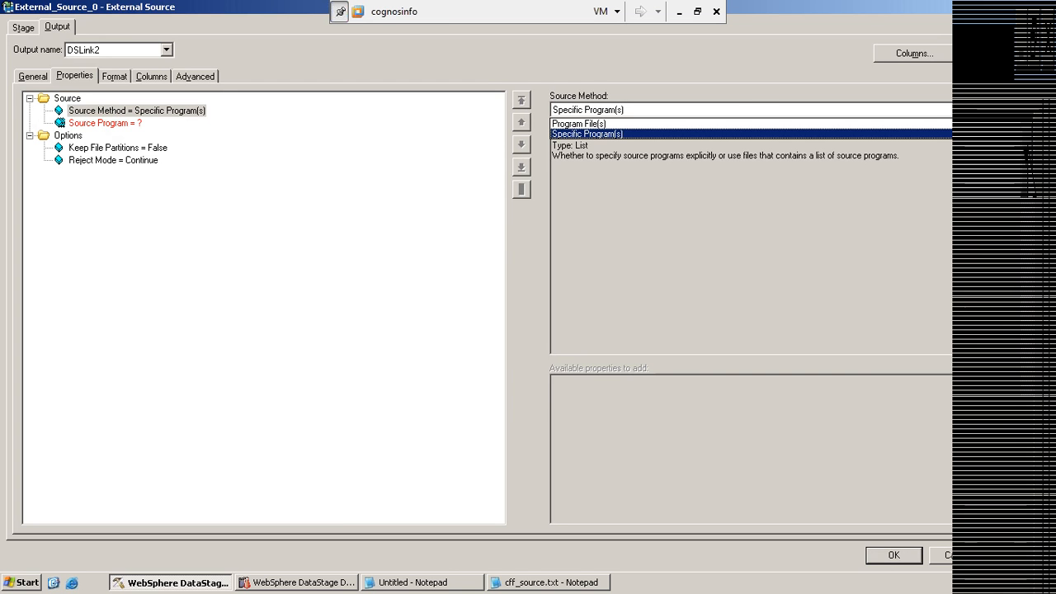
{"action": "left_click", "coordinate": [645, 134]}
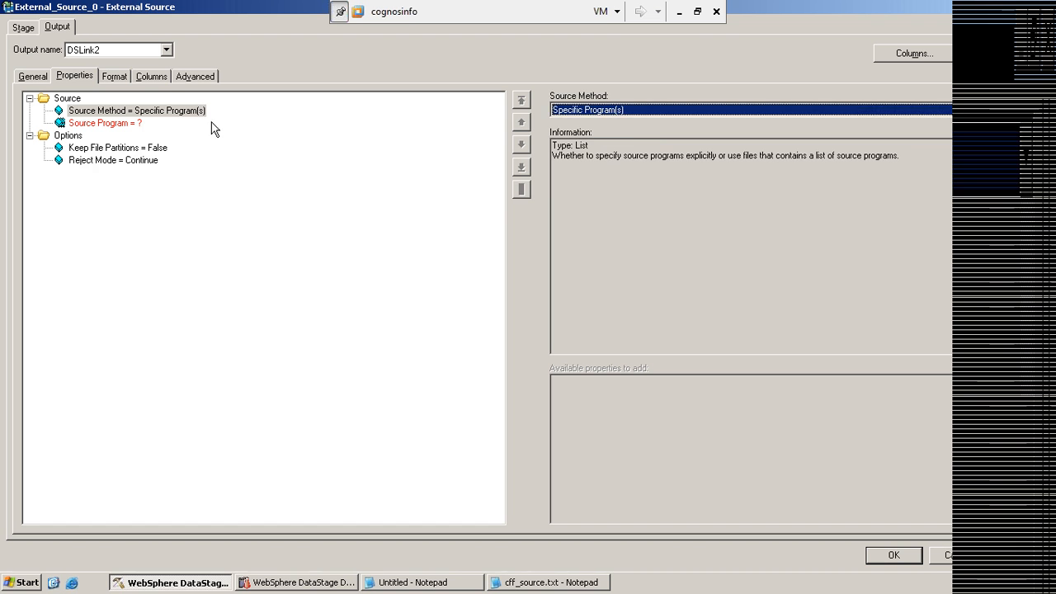
- Examine the Source Program property and the job parameters available for insertion, leaving it empty
{"action": "left_click", "coordinate": [114, 125]}
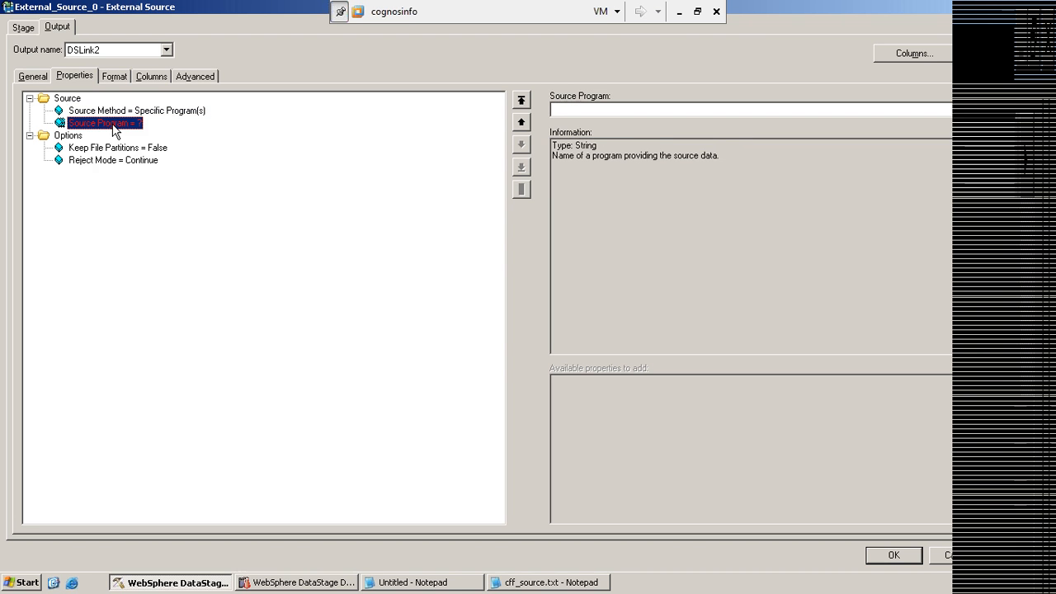
{"action": "left_click", "coordinate": [586, 110]}
{"action": "left_click", "coordinate": [1029, 109]}
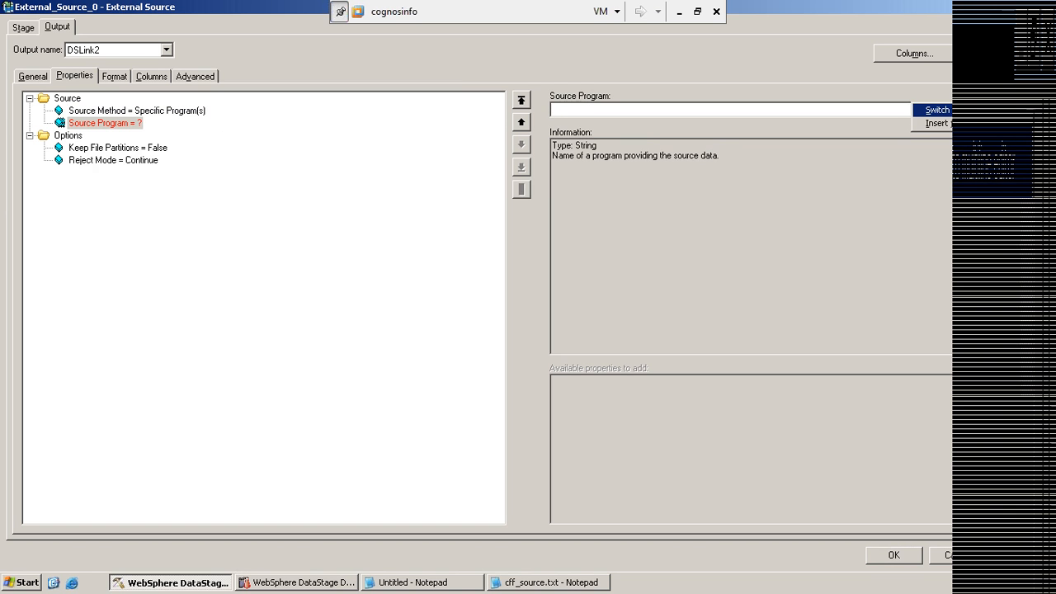
{"action": "left_click", "coordinate": [937, 121]}
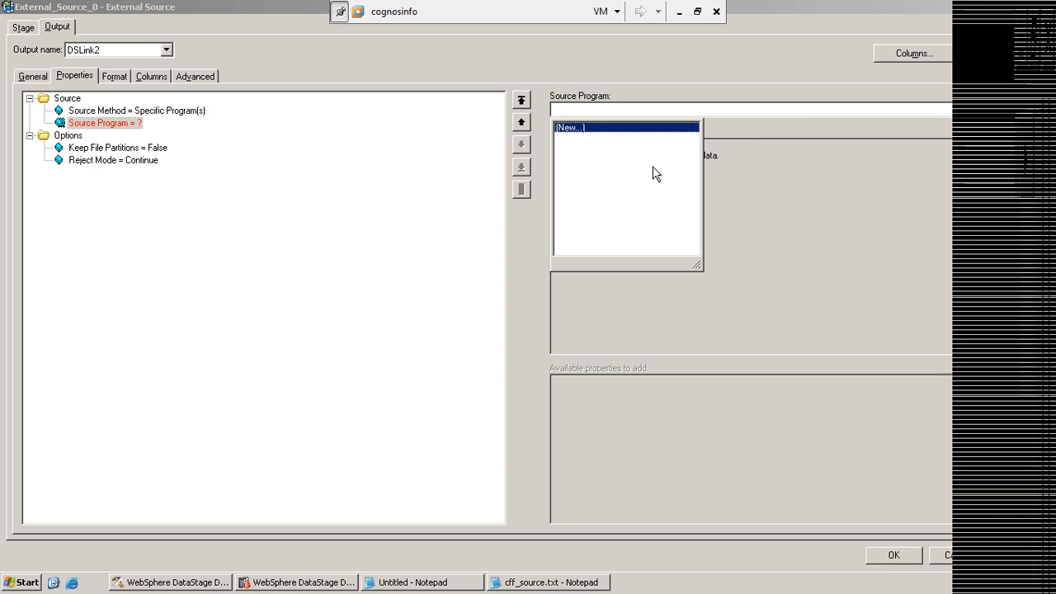
{"action": "left_click", "coordinate": [786, 160]}
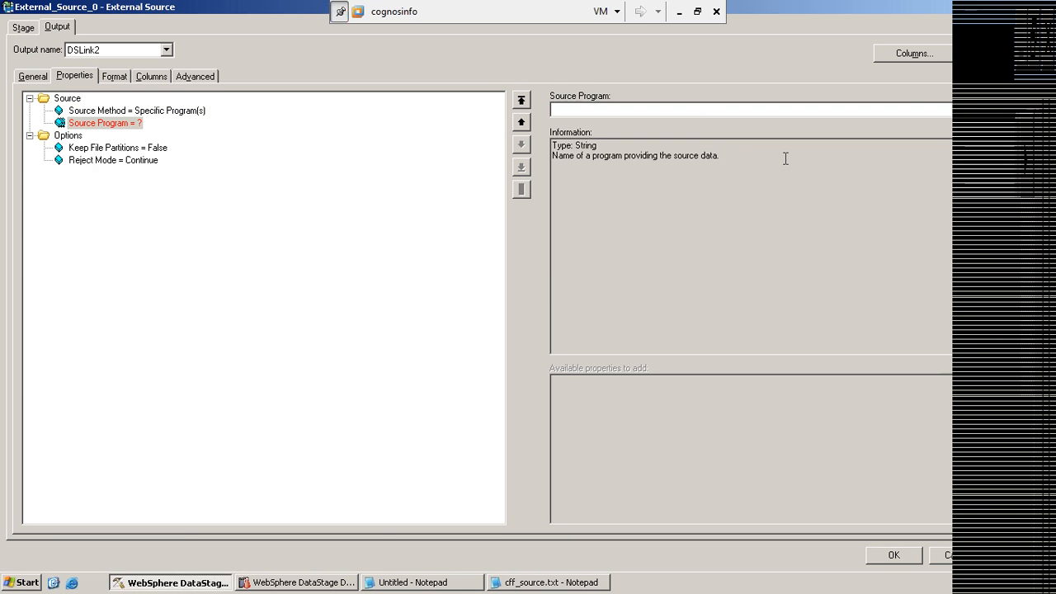
- Switch the source method to Program File(s) and examine the Source Programs File property
{"action": "left_click", "coordinate": [162, 114]}
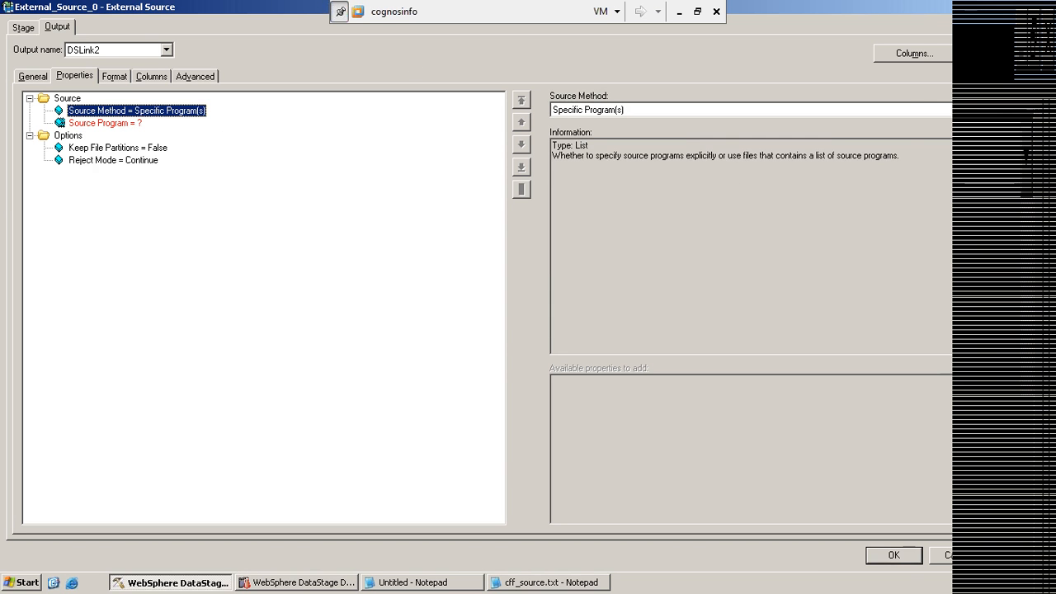
{"action": "left_click", "coordinate": [599, 110]}
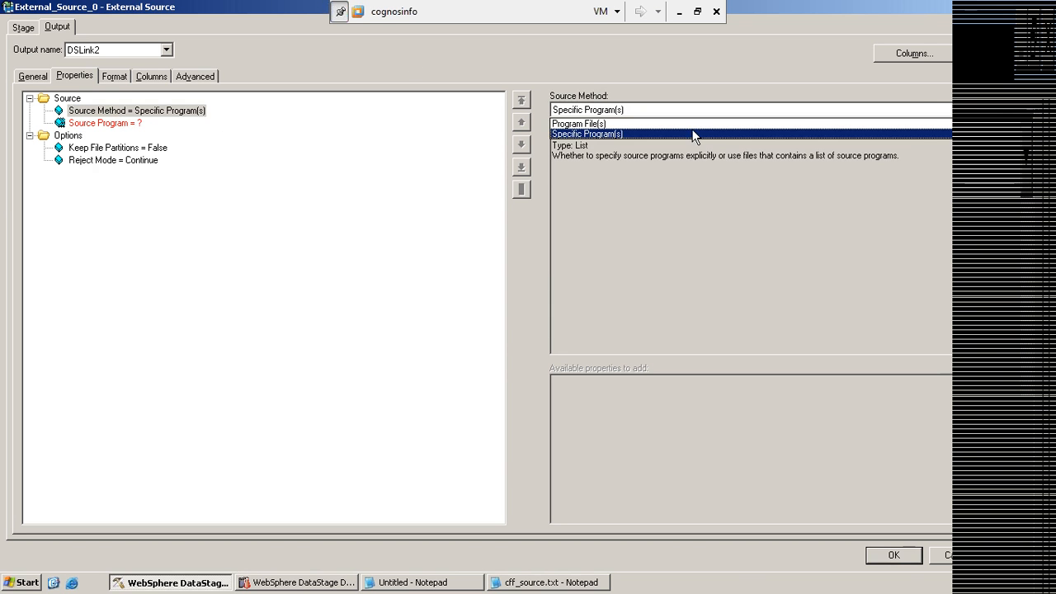
{"action": "left_click", "coordinate": [599, 124]}
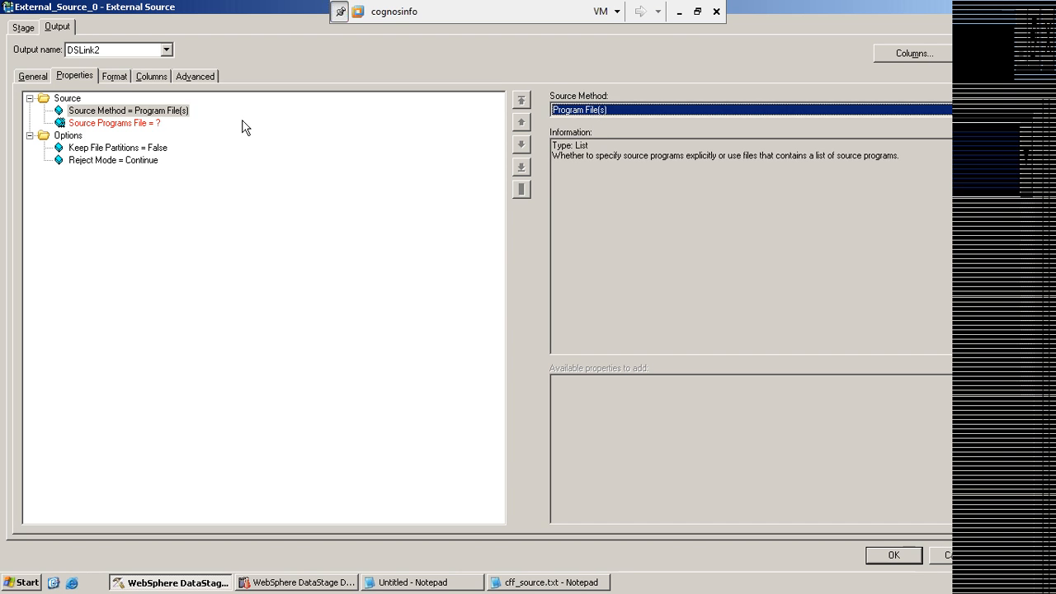
{"action": "left_click", "coordinate": [120, 124]}
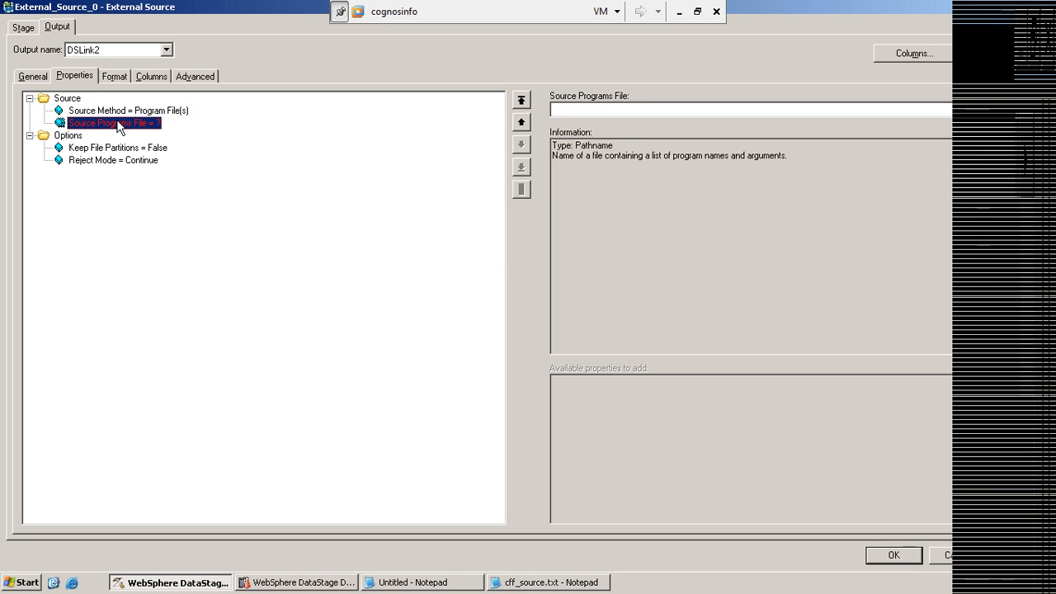
{"action": "left_click", "coordinate": [635, 110]}
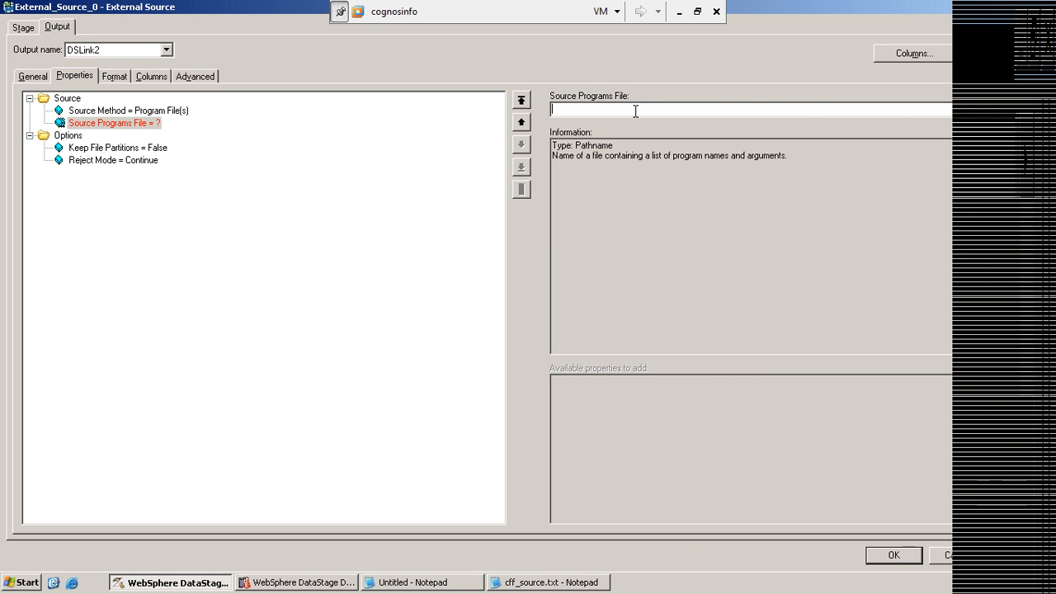
- Recheck the Source Method and Source Programs File properties, keeping Program File(s) as the method
{"action": "left_click", "coordinate": [130, 115]}
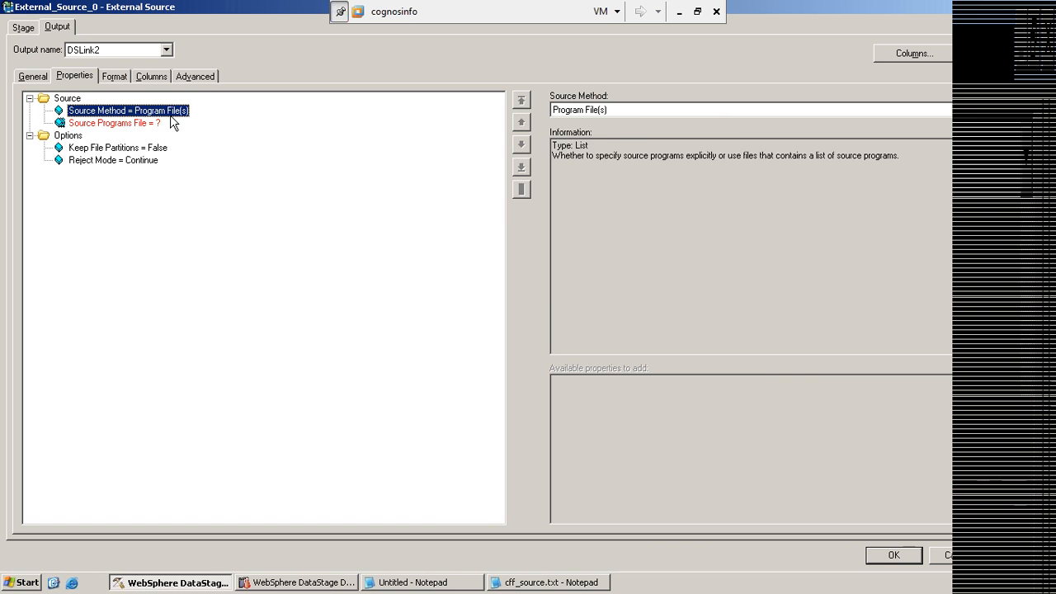
{"action": "left_click", "coordinate": [143, 123]}
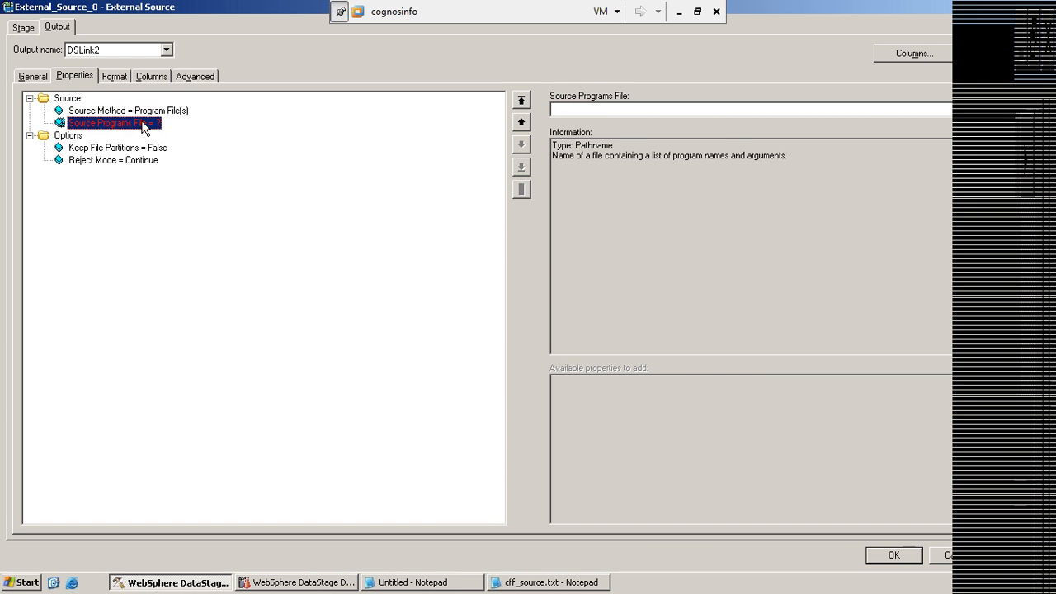
{"action": "left_click", "coordinate": [144, 112]}
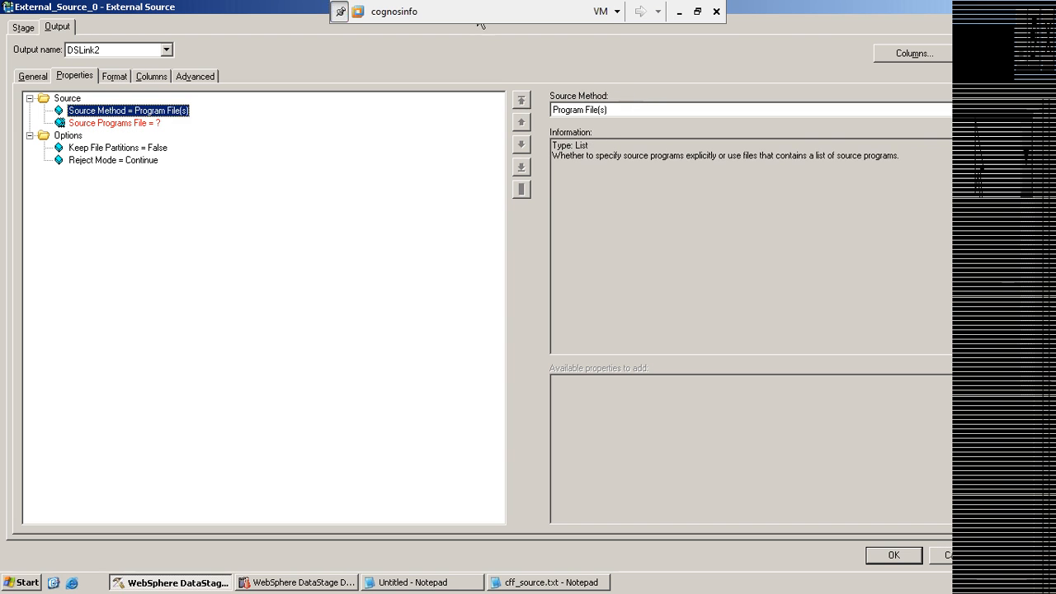
{"action": "left_click", "coordinate": [594, 109]}
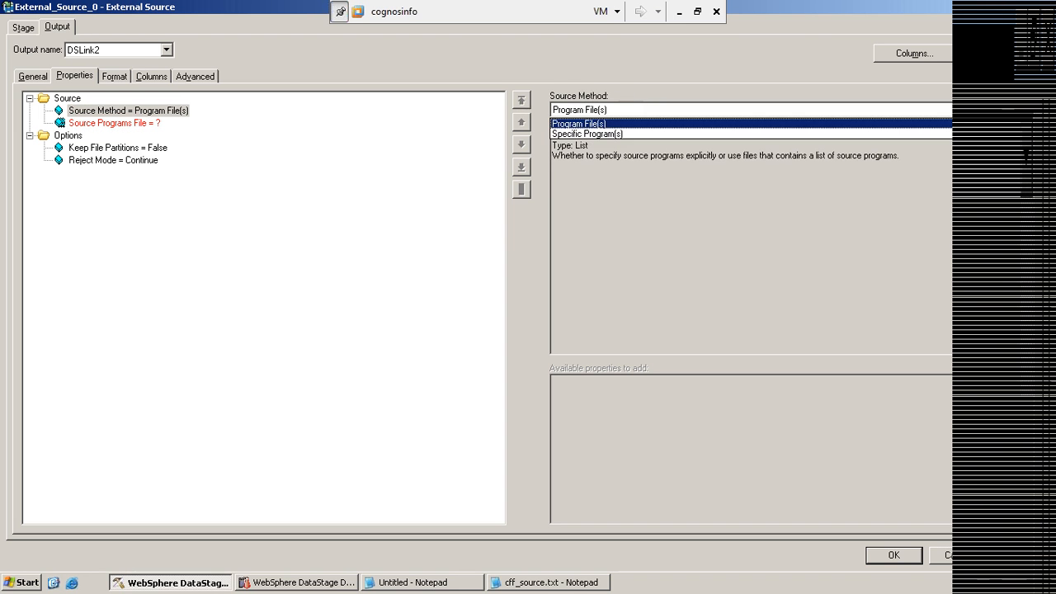
{"action": "left_click", "coordinate": [590, 127]}
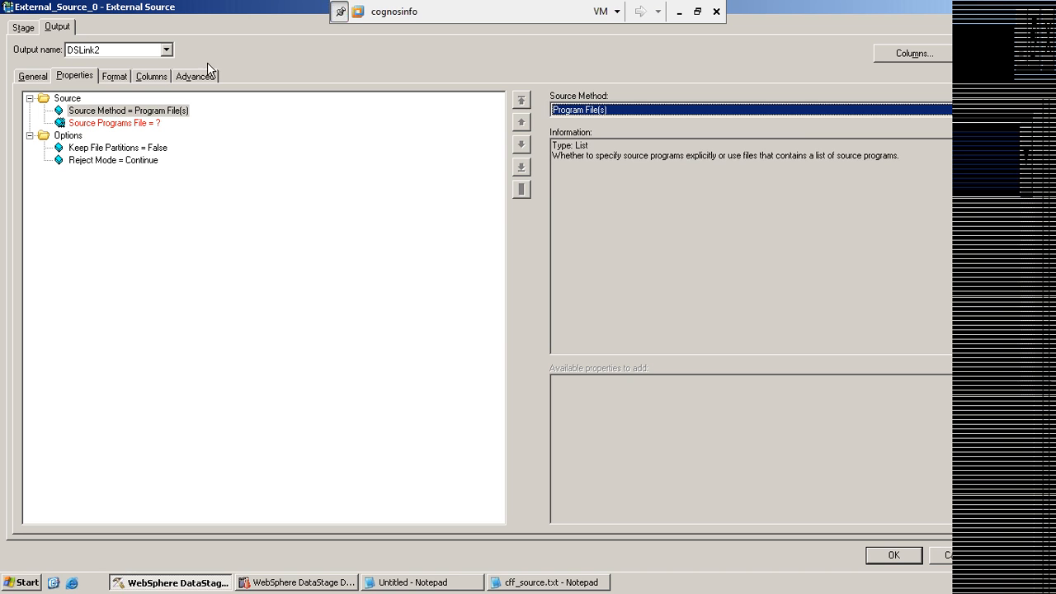
- Review the Keep File Partitions and Reject Mode options and the output columns, and cancel the External_Source_0 properties
{"action": "left_click", "coordinate": [107, 149]}
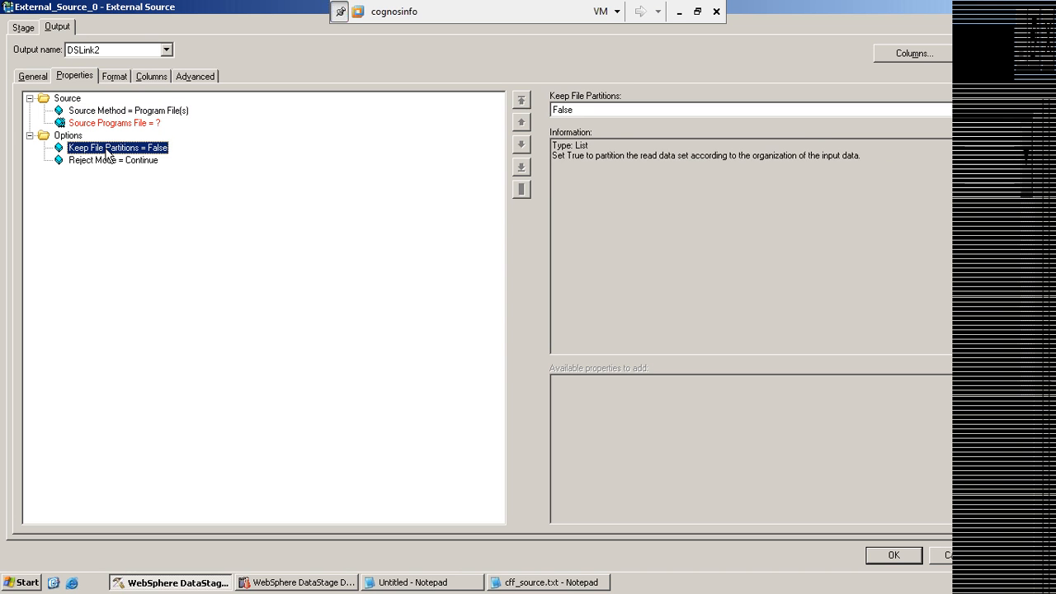
{"action": "left_click", "coordinate": [97, 164]}
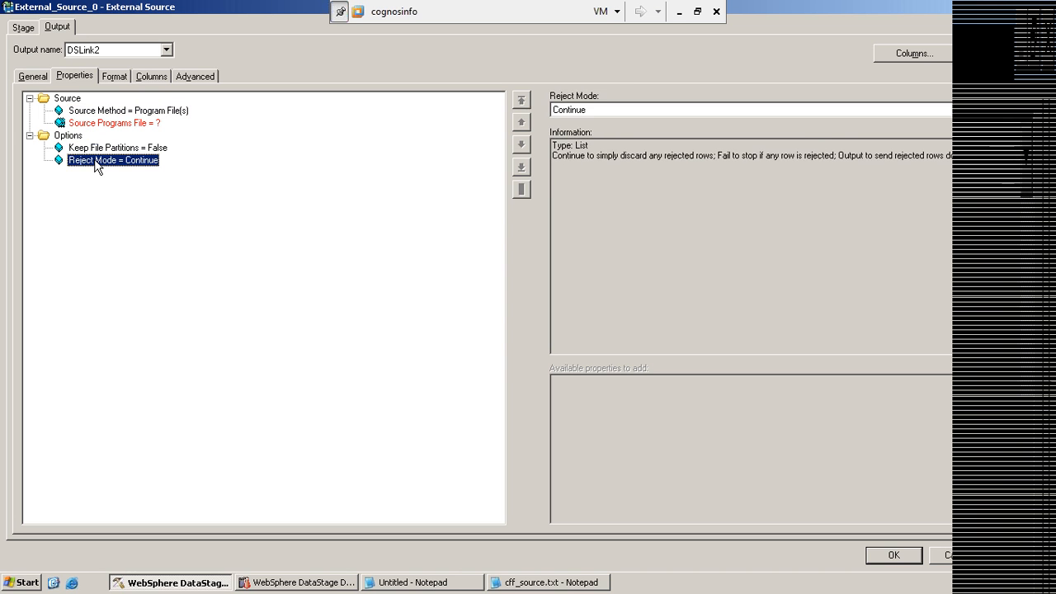
{"action": "left_click", "coordinate": [142, 77]}
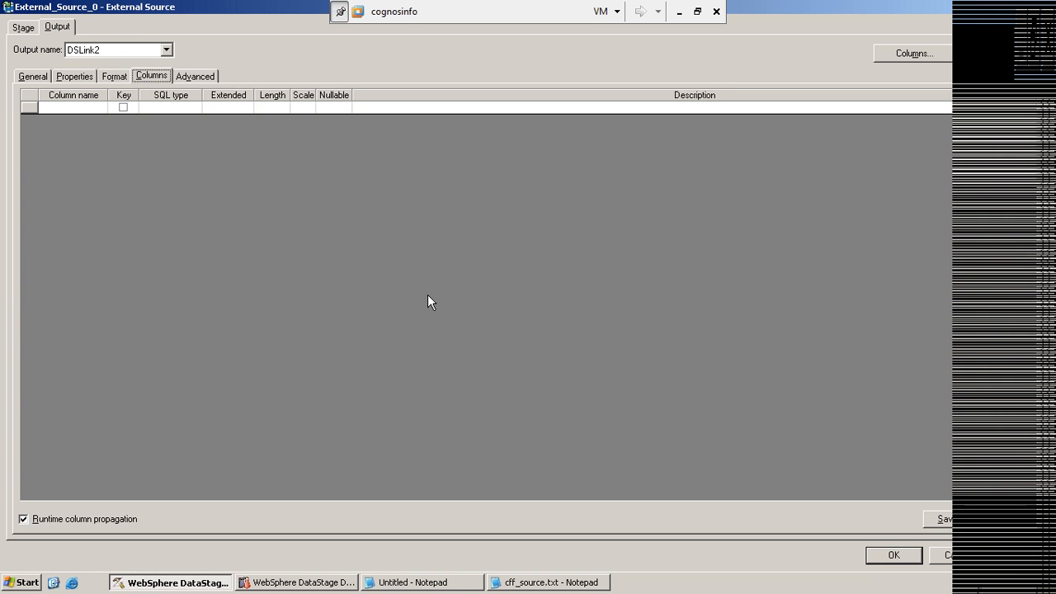
{"action": "left_click", "coordinate": [958, 555]}
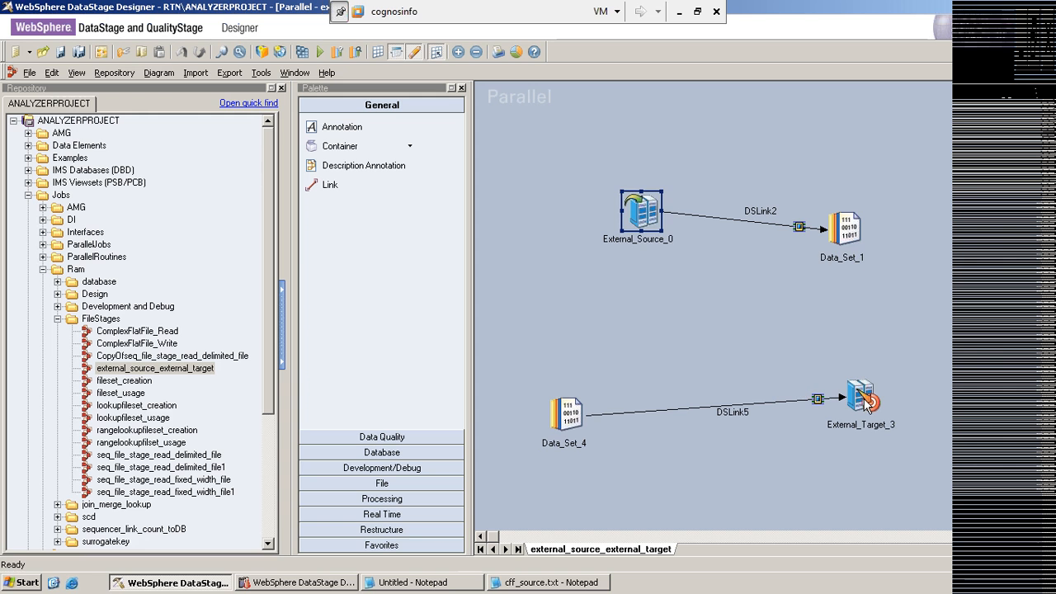
- Review the External_Target_3 destination, target method and options properties, trying Program File(s) as the method, and cancel the stage properties
{"action": "double_click", "coordinate": [864, 400]}
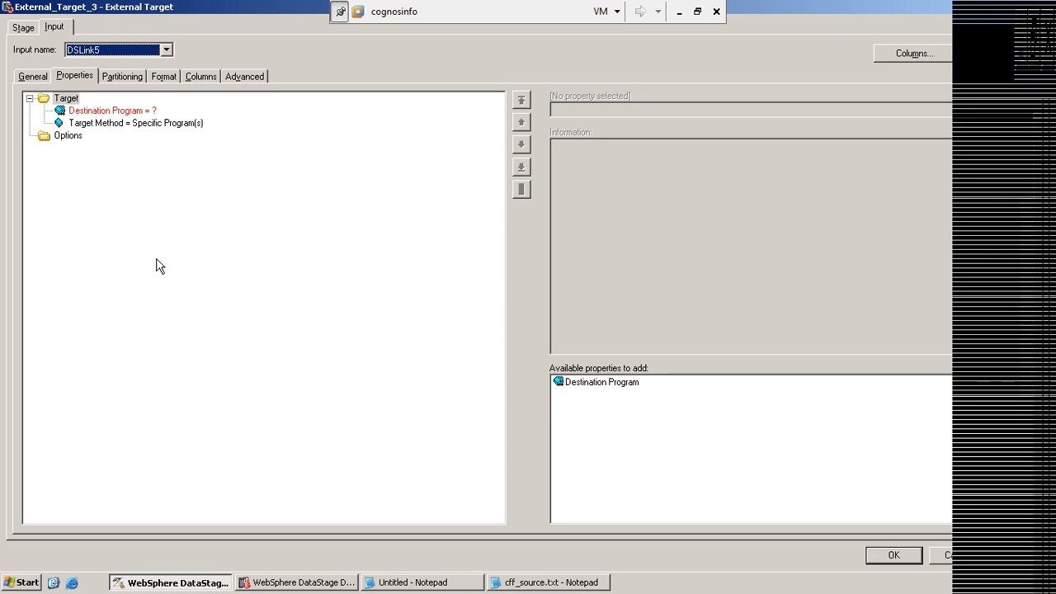
{"action": "left_click", "coordinate": [100, 113]}
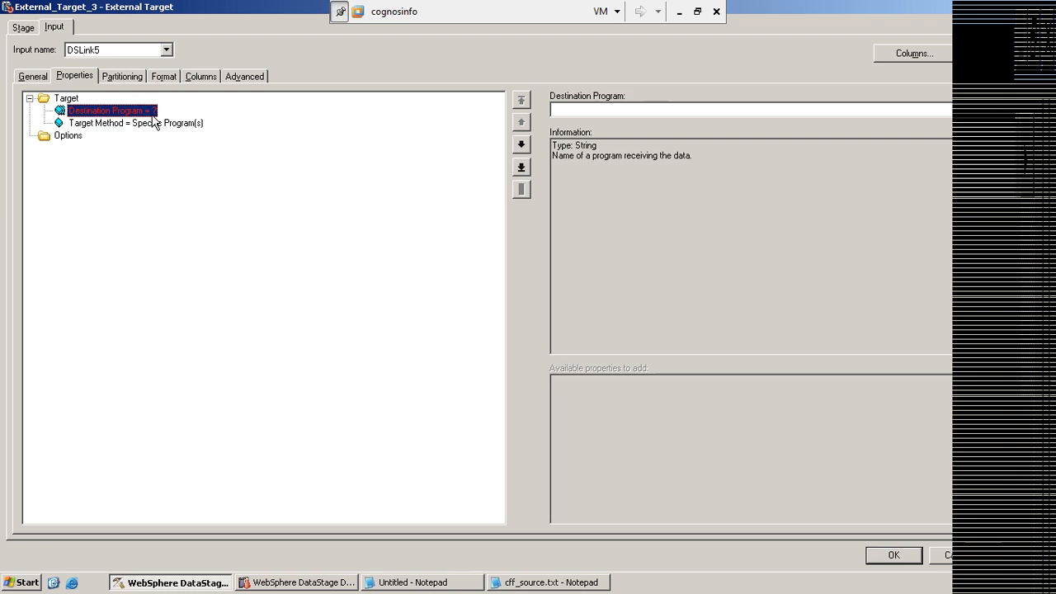
{"action": "left_click", "coordinate": [151, 123]}
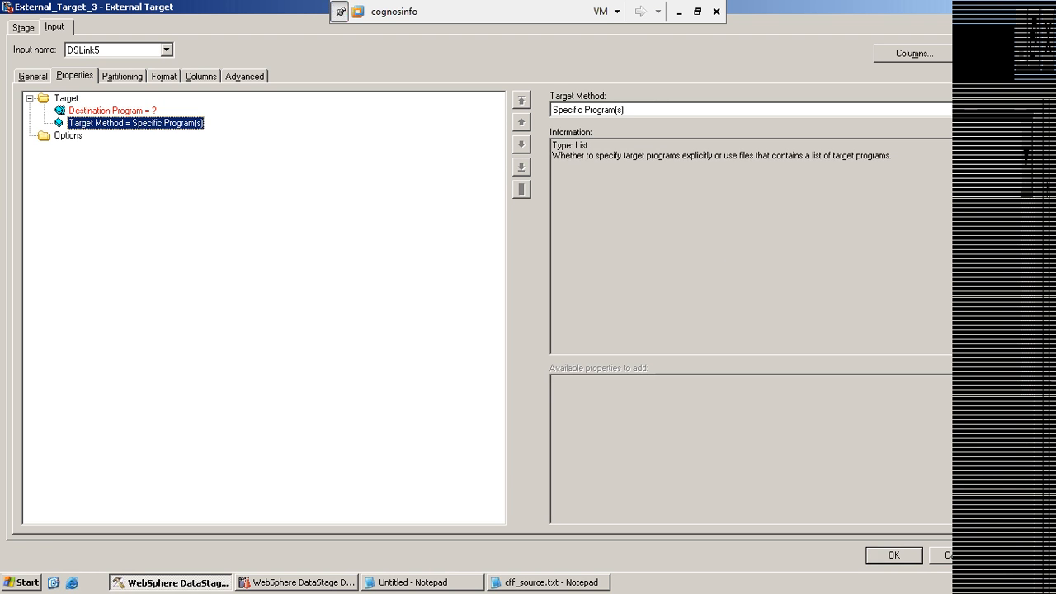
{"action": "left_click", "coordinate": [768, 114]}
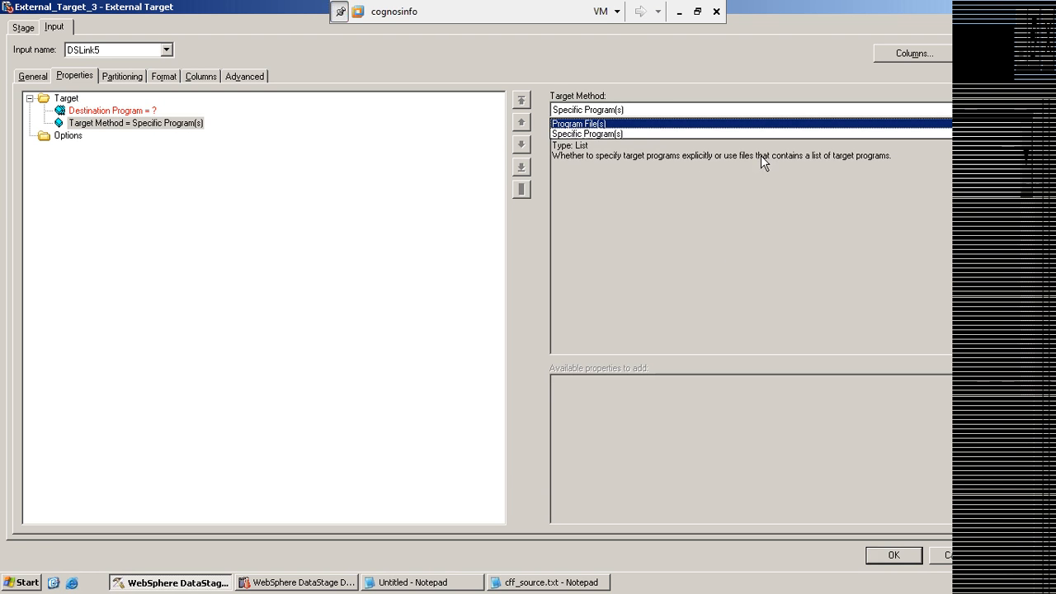
{"action": "left_click", "coordinate": [631, 124]}
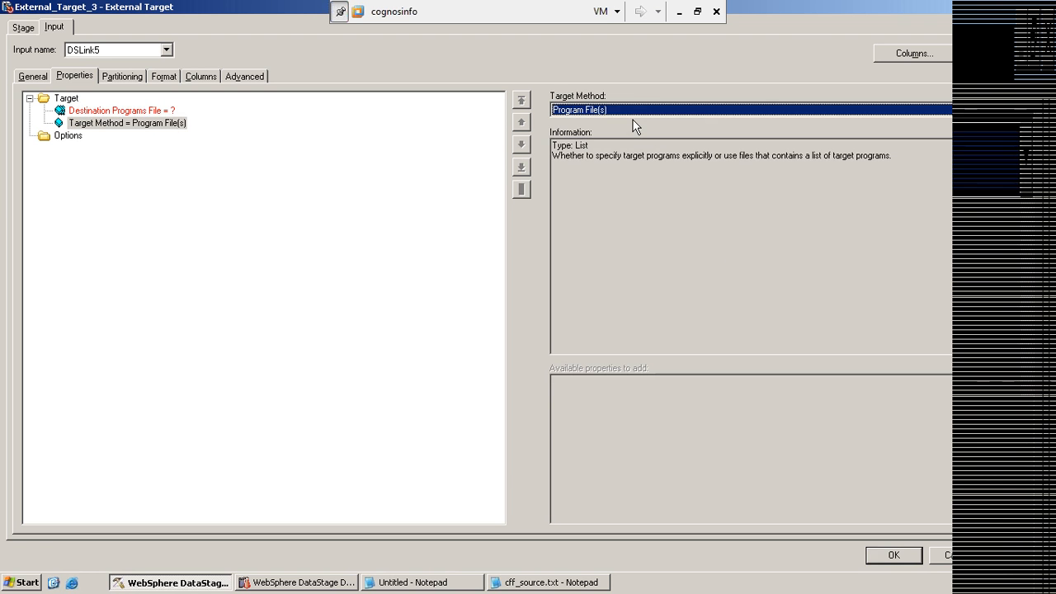
{"action": "left_click", "coordinate": [69, 138]}
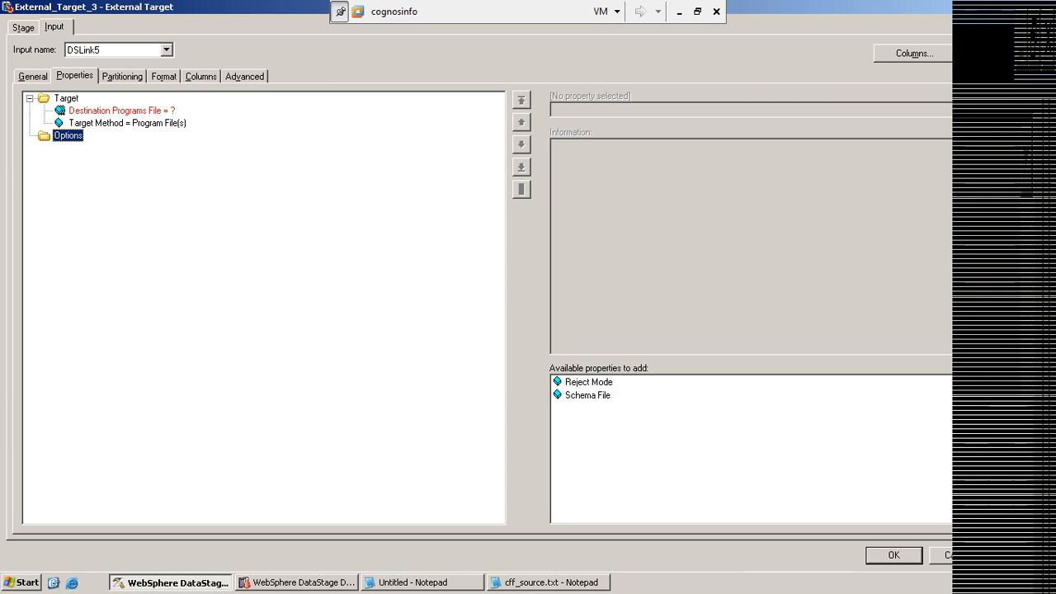
{"action": "left_click", "coordinate": [958, 555]}
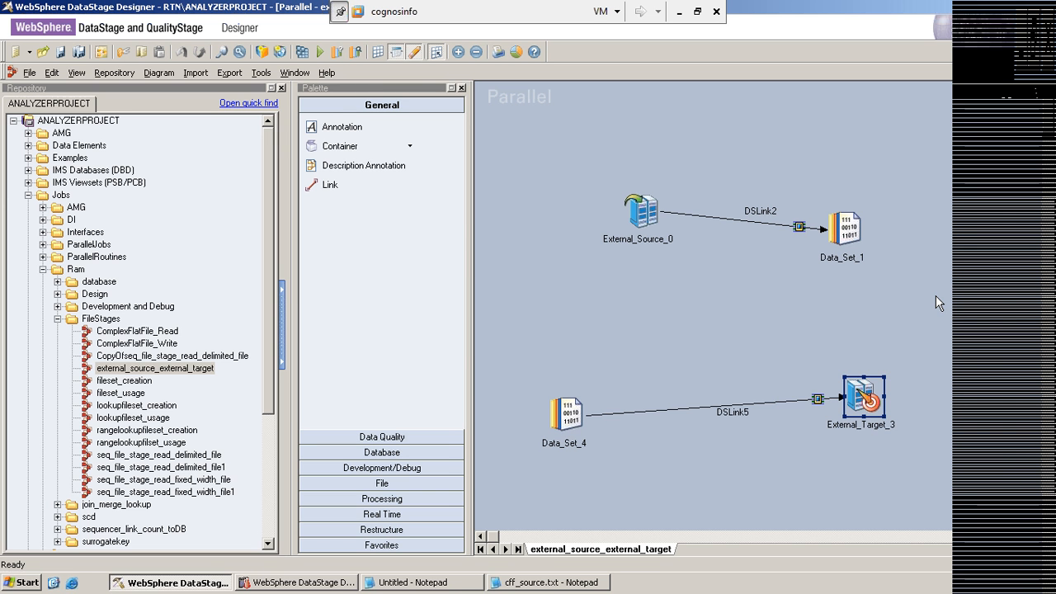
- Look through the Database and Data Quality stages in the palette and close all open jobs
{"action": "left_click", "coordinate": [391, 454]}
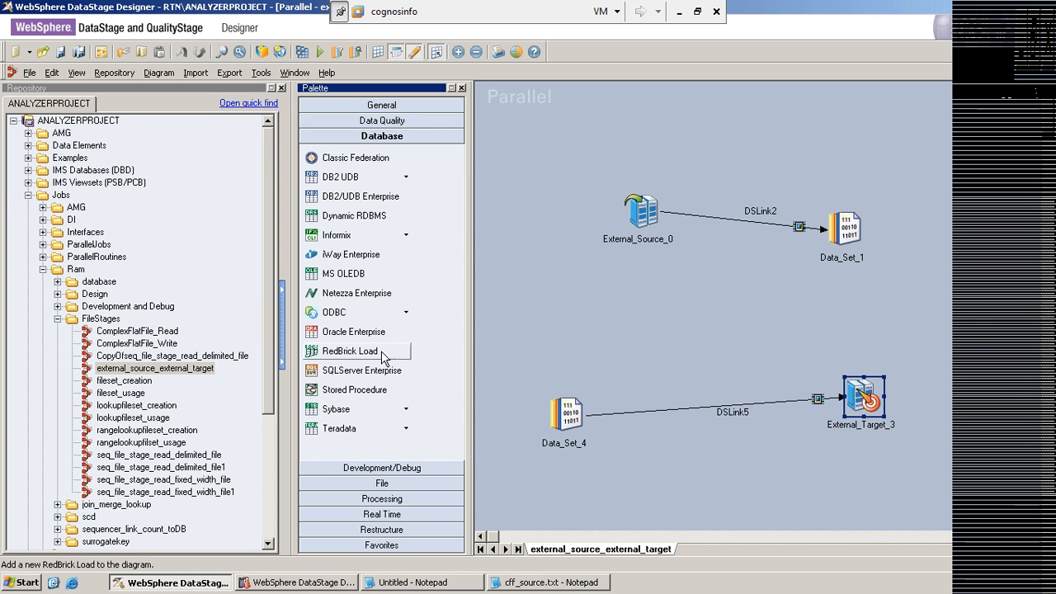
{"action": "left_click", "coordinate": [423, 124]}
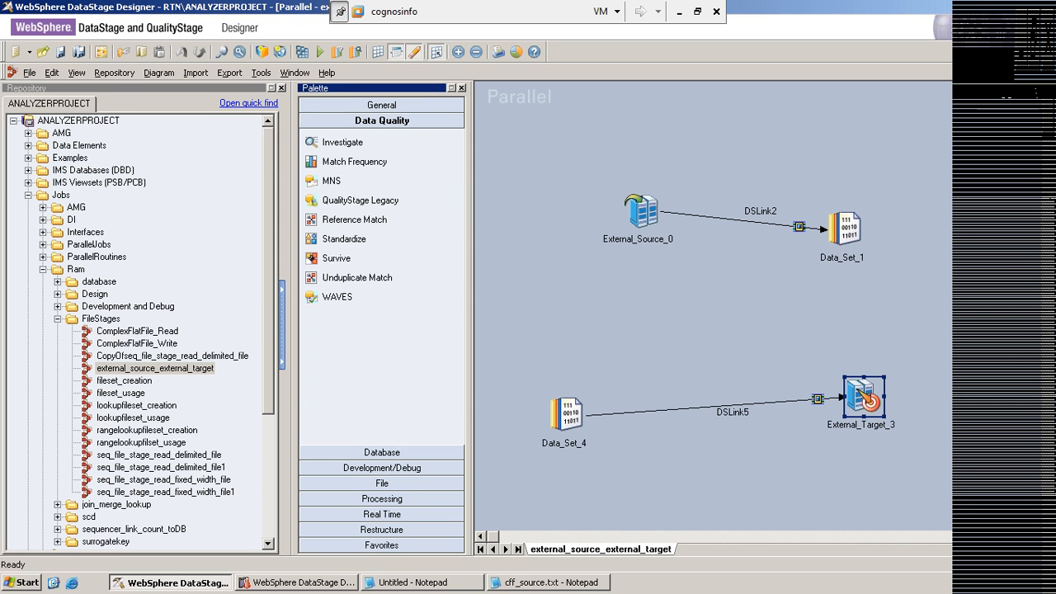
{"action": "left_click", "coordinate": [1047, 73]}
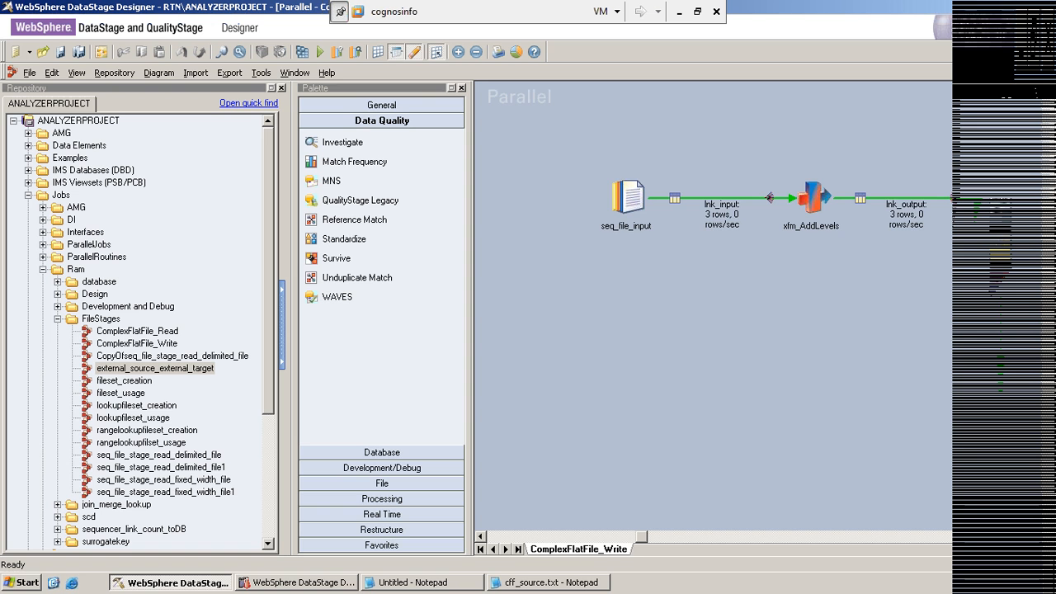
{"action": "left_click", "coordinate": [1046, 72]}
{"action": "left_click", "coordinate": [1047, 72]}
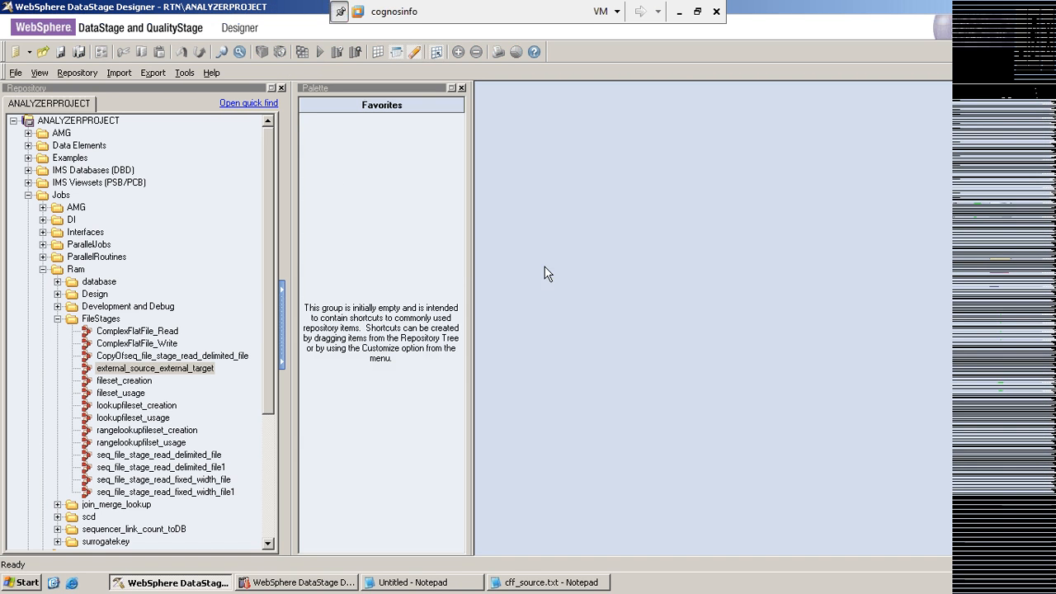
- Collapse the FileStages folder, expand the database folder under Ram, and open its ODBC_Enterprise_Read_Write job
{"action": "left_click", "coordinate": [58, 319]}
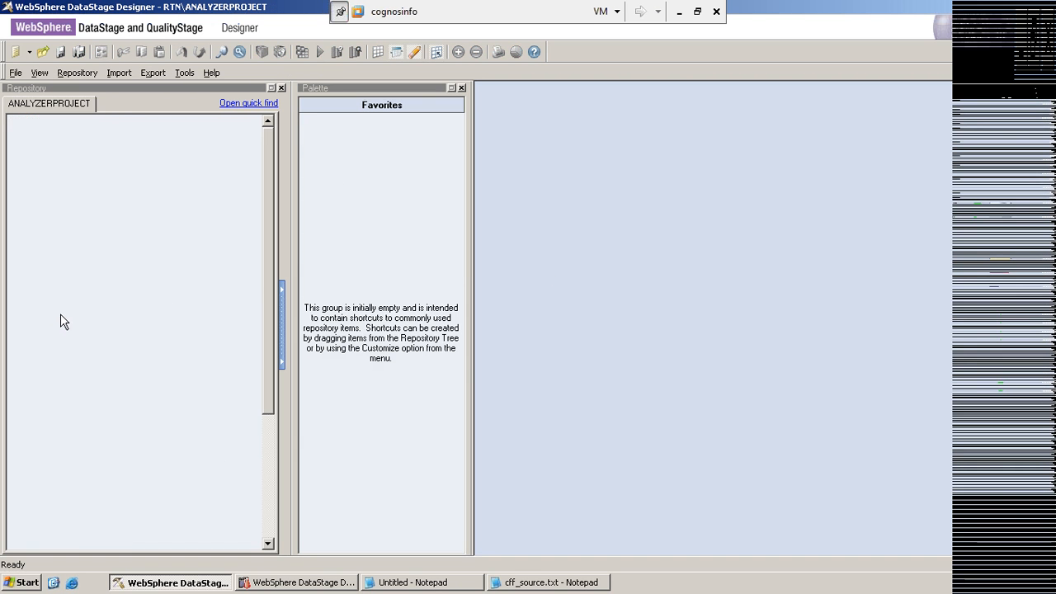
{"action": "left_click", "coordinate": [57, 282]}
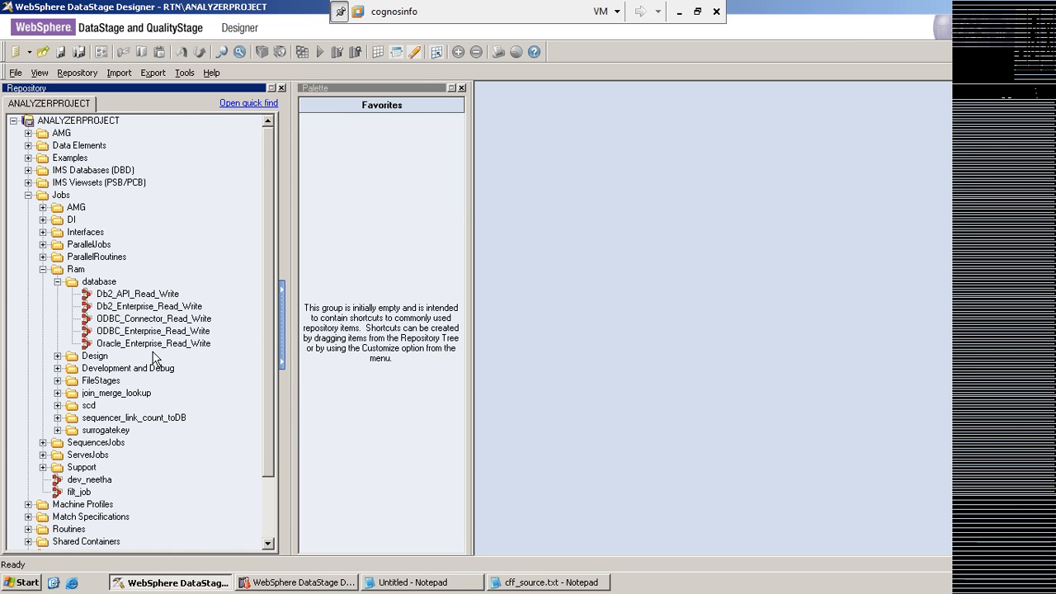
{"action": "left_click", "coordinate": [125, 346]}
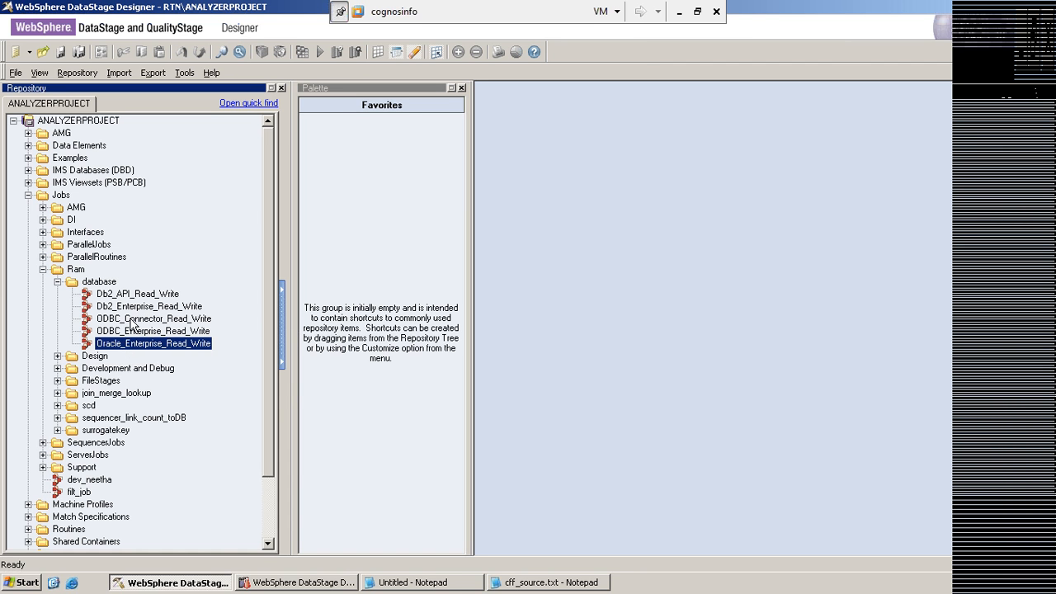
{"action": "left_click", "coordinate": [134, 321]}
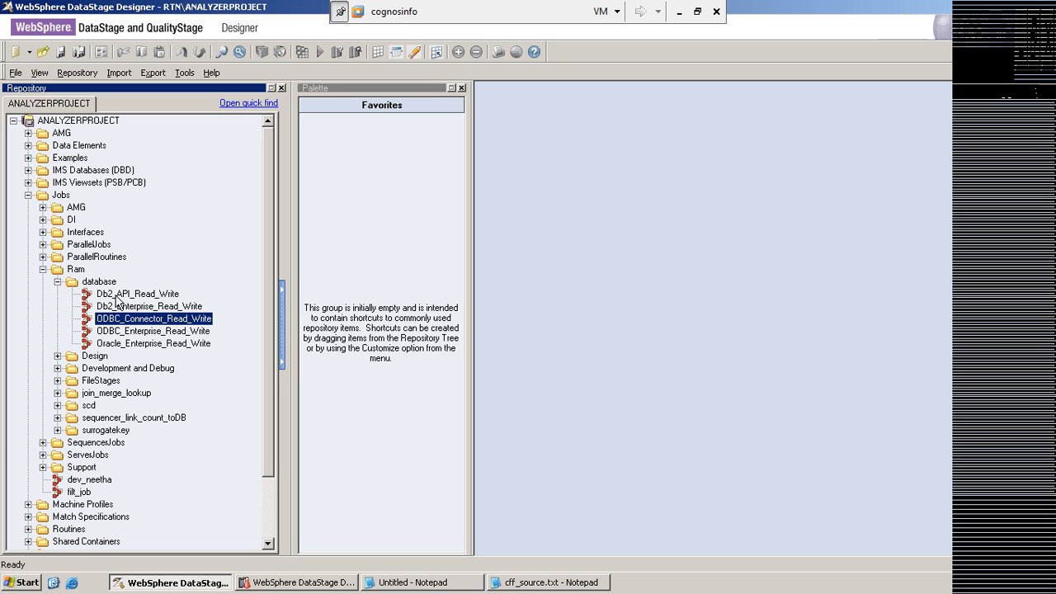
{"action": "left_click", "coordinate": [116, 297]}
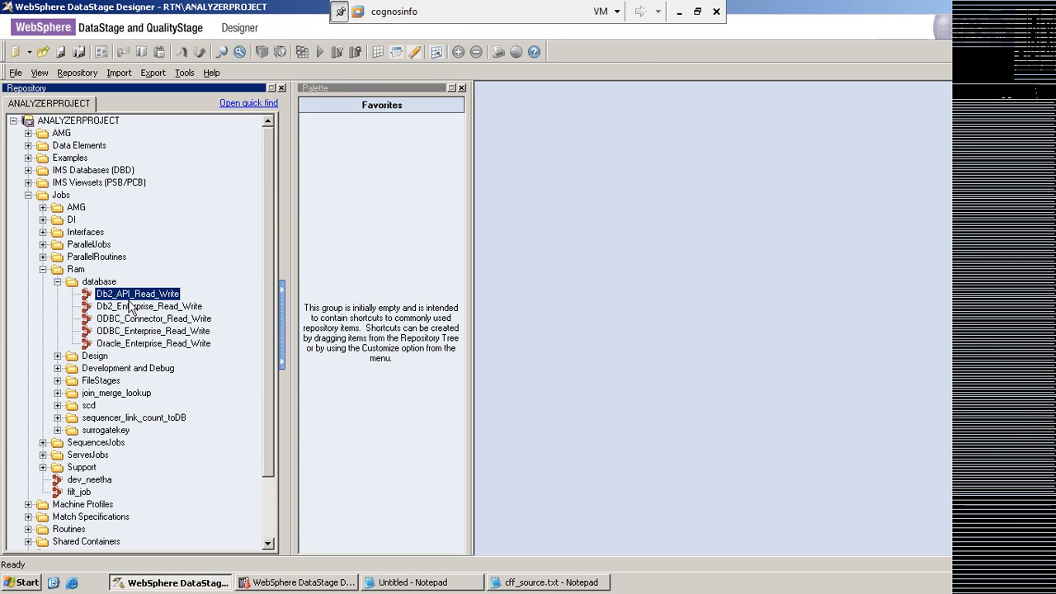
{"action": "left_click", "coordinate": [134, 331]}
{"action": "double_click", "coordinate": [134, 331]}
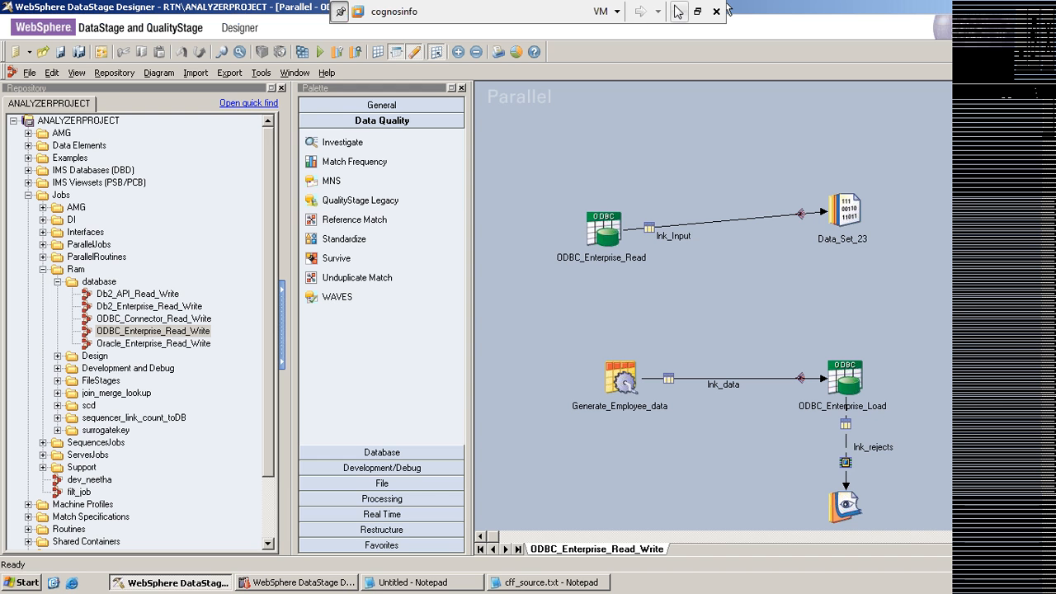
- Close the ODBC_Enterprise_Read_Write job and return to the remote Designer session
{"action": "left_click", "coordinate": [680, 12]}
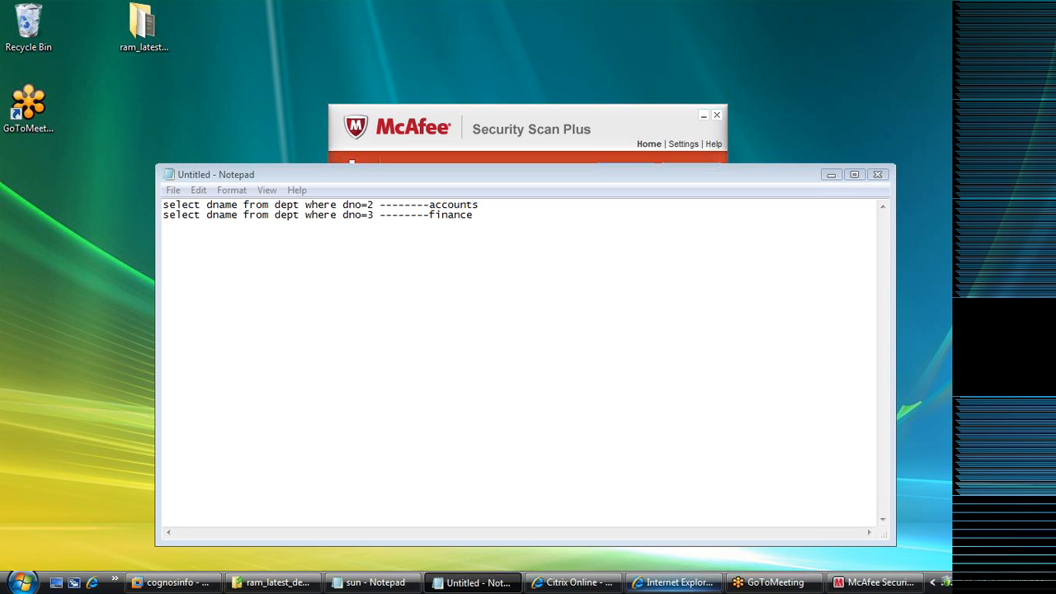
{"action": "left_click", "coordinate": [169, 583]}
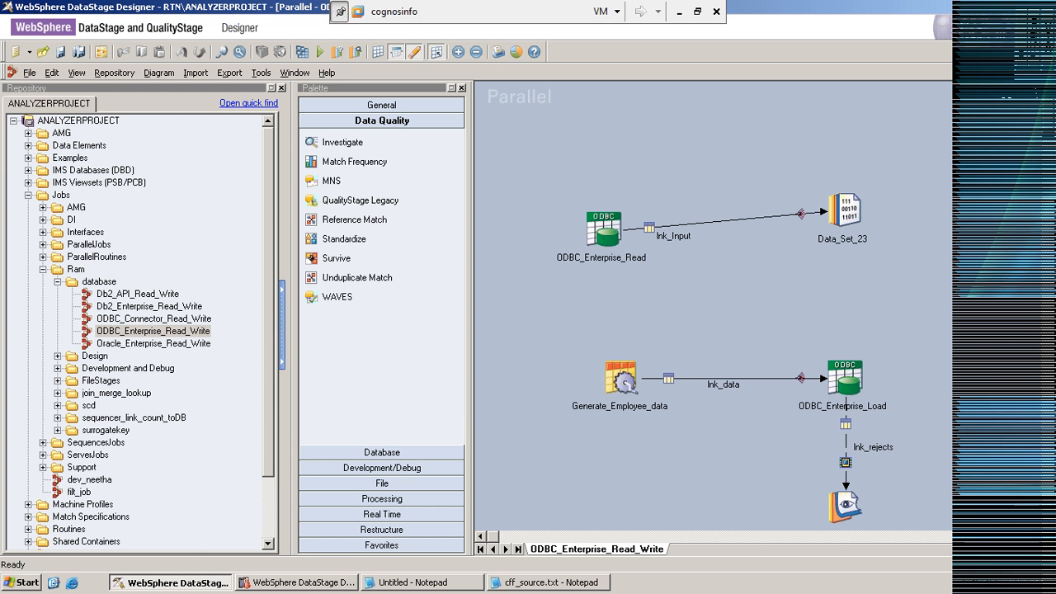
{"action": "left_click", "coordinate": [1047, 73]}
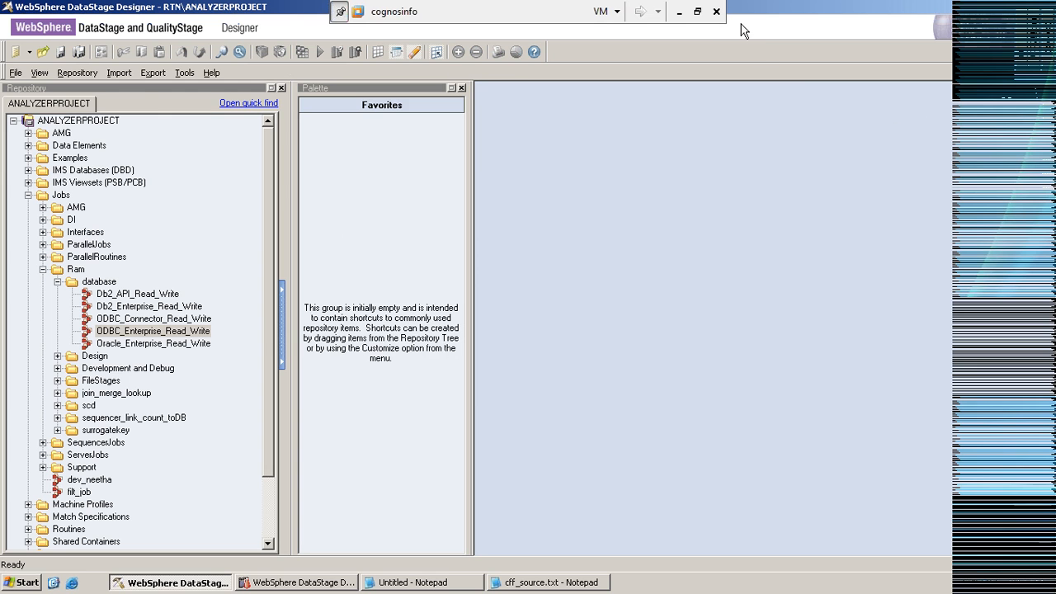
{"action": "left_click", "coordinate": [677, 11]}
{"action": "left_click", "coordinate": [919, 205]}
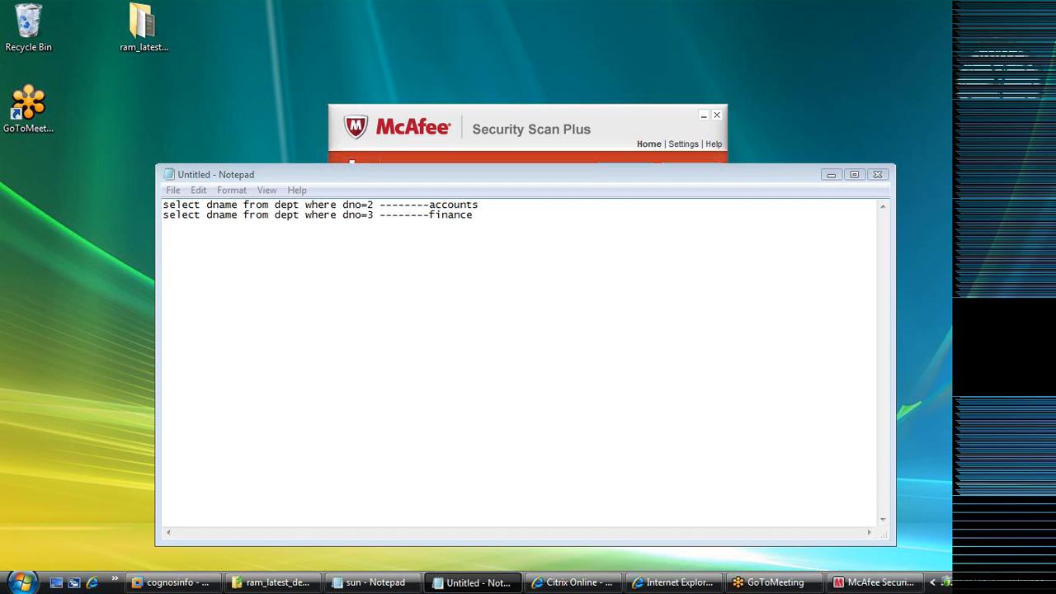
{"action": "left_click", "coordinate": [171, 586]}
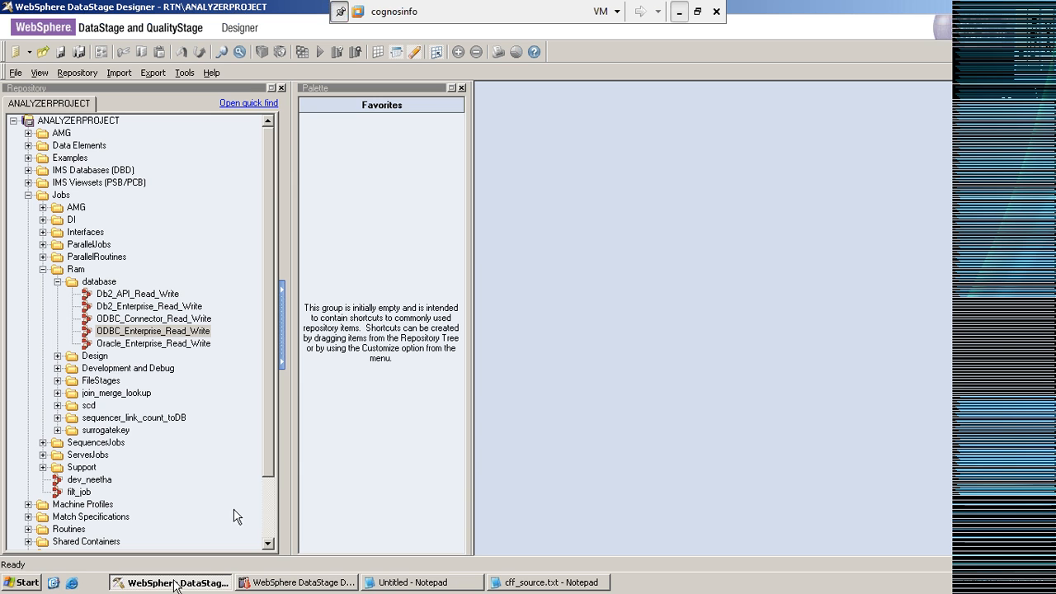
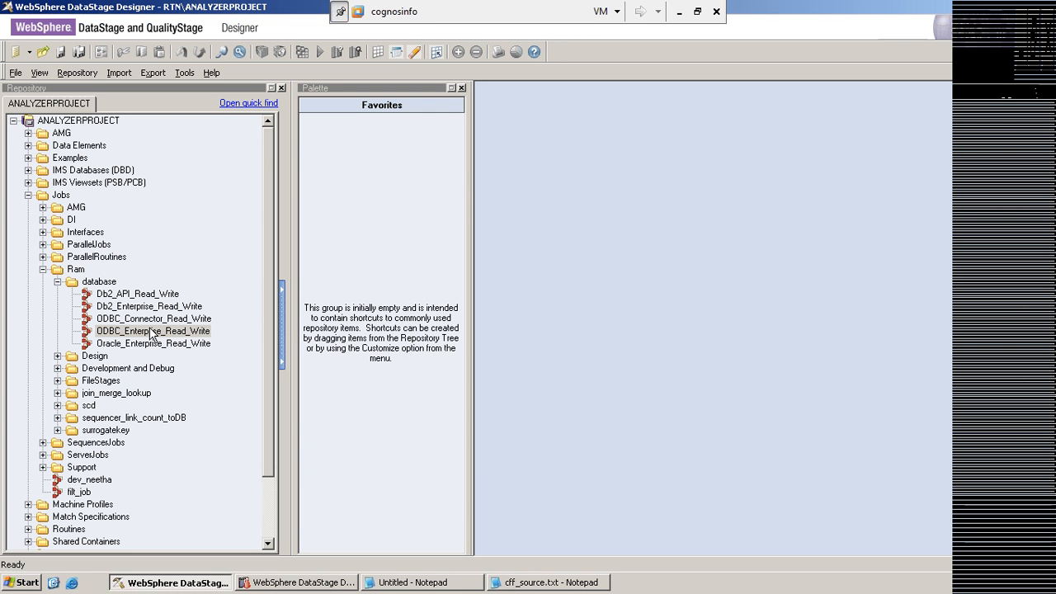
- Reopen the ODBC_Enterprise_Read_Write job and examine the read methods offered in the ODBC_Enterprise_Read stage properties
{"action": "double_click", "coordinate": [151, 333]}
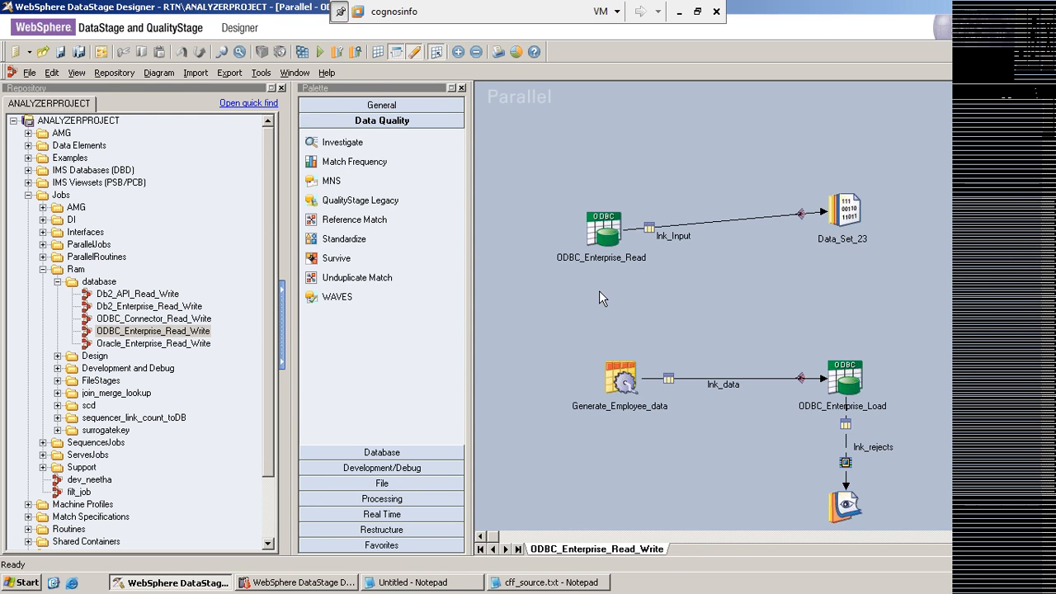
{"action": "double_click", "coordinate": [597, 231]}
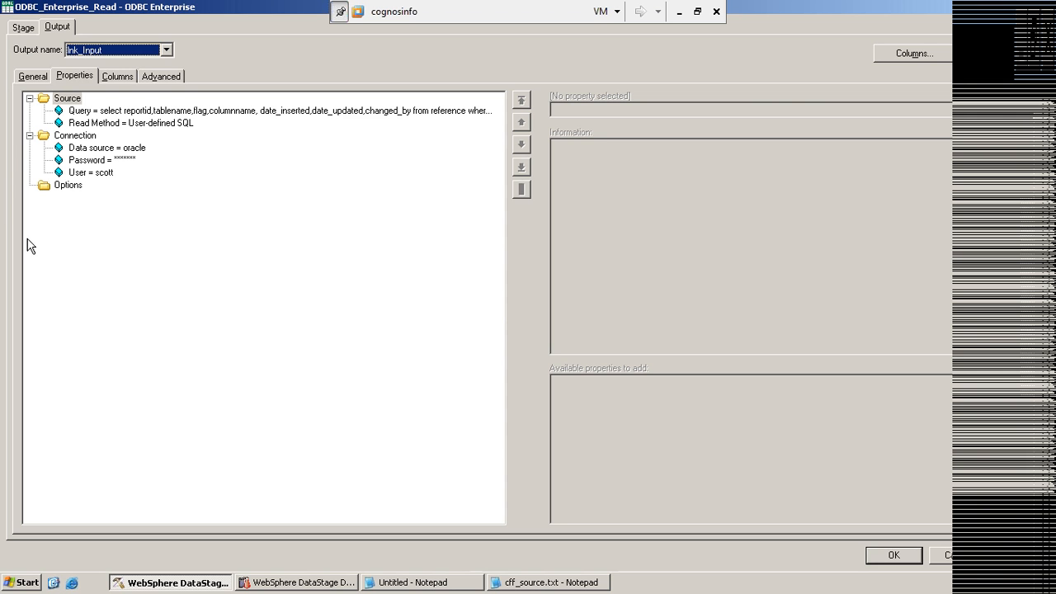
{"action": "left_click", "coordinate": [90, 124]}
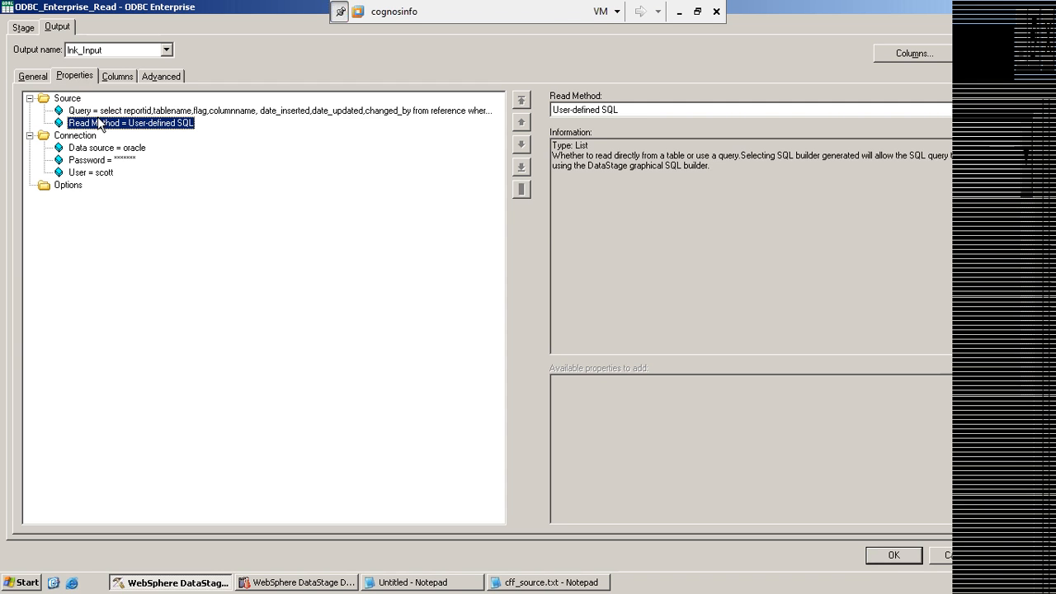
{"action": "left_click", "coordinate": [644, 109]}
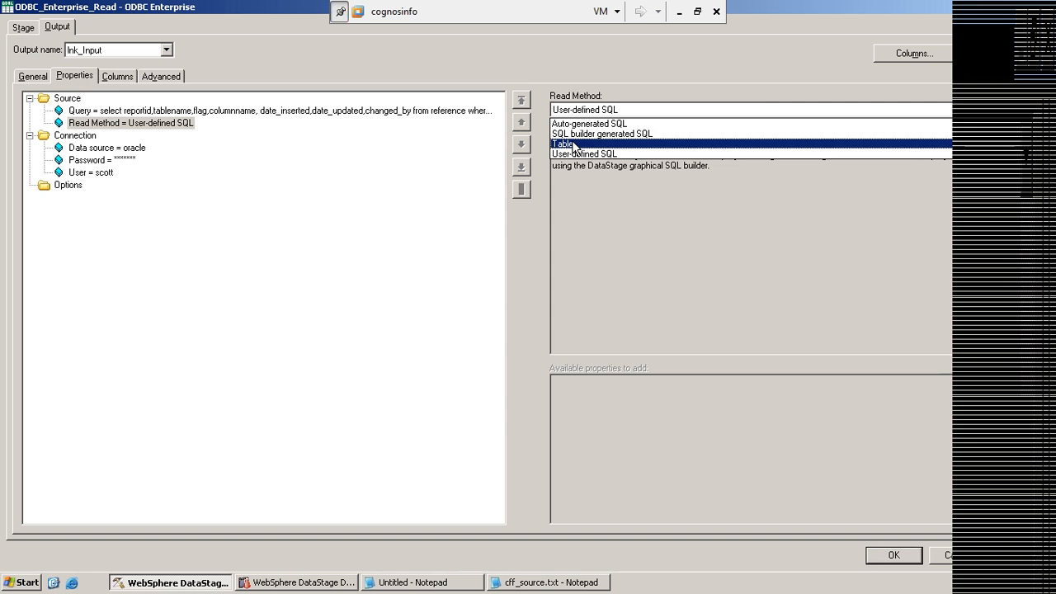
{"action": "left_click", "coordinate": [679, 11]}
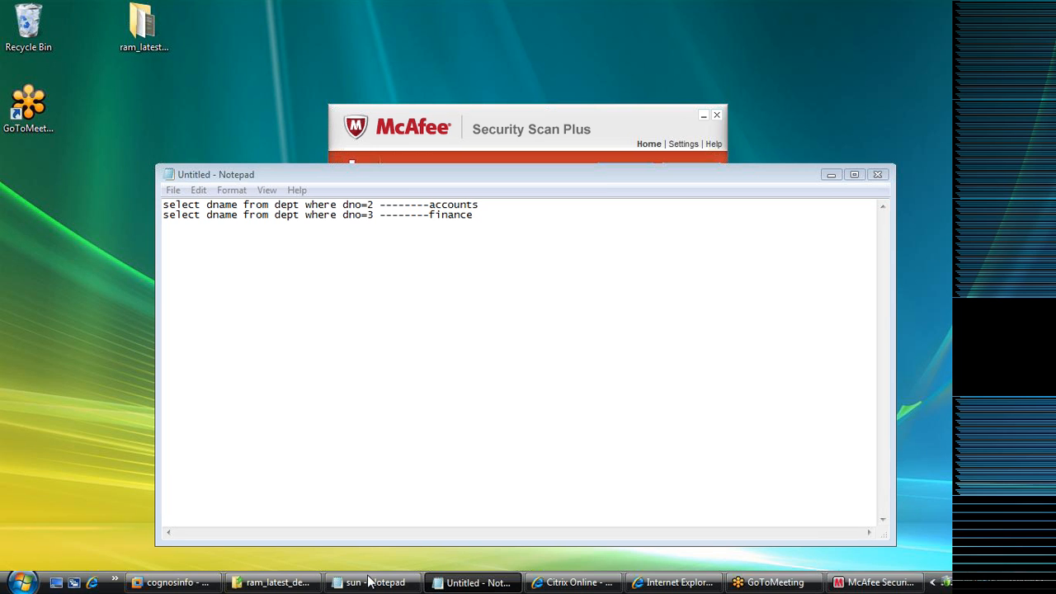
{"action": "left_click", "coordinate": [176, 582]}
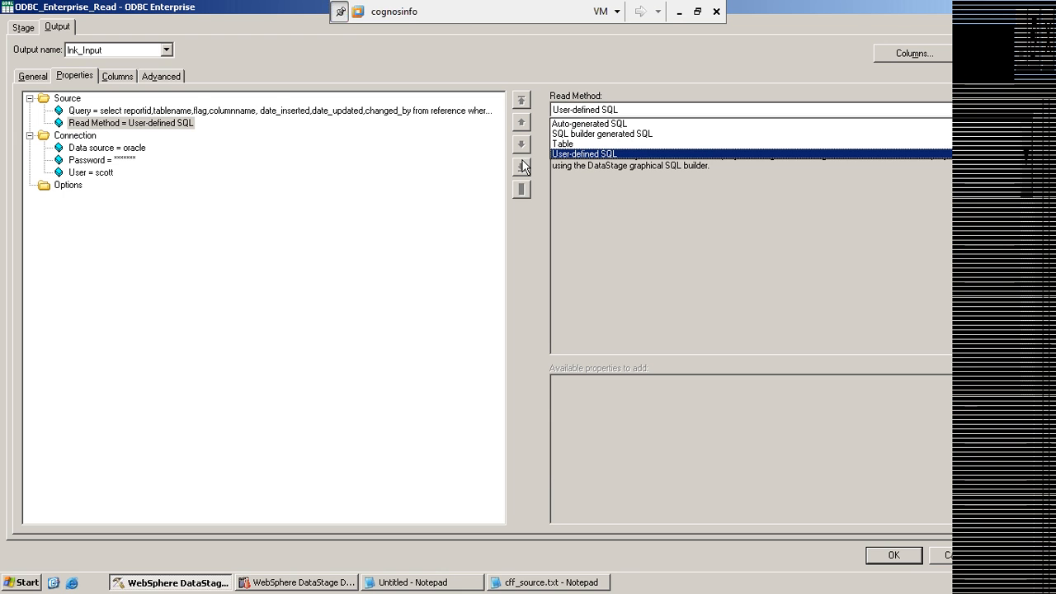
- Set the ODBC_Enterprise_Read read method to Auto-generated SQL and the source table to emp
{"action": "left_click", "coordinate": [572, 124]}
{"action": "left_click", "coordinate": [86, 135]}
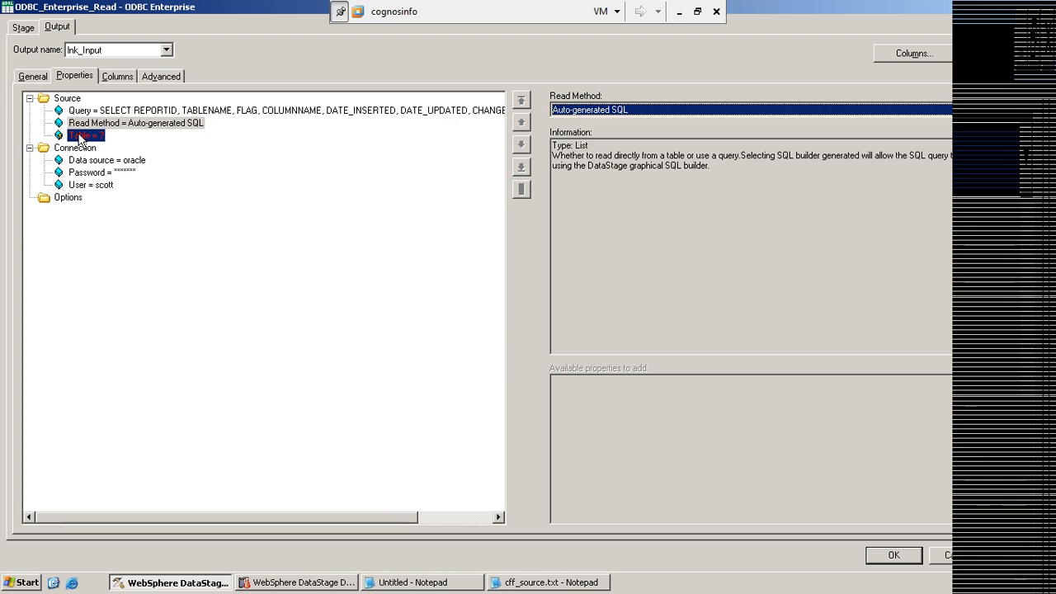
{"action": "left_click", "coordinate": [566, 107]}
{"action": "type", "text": "e"}
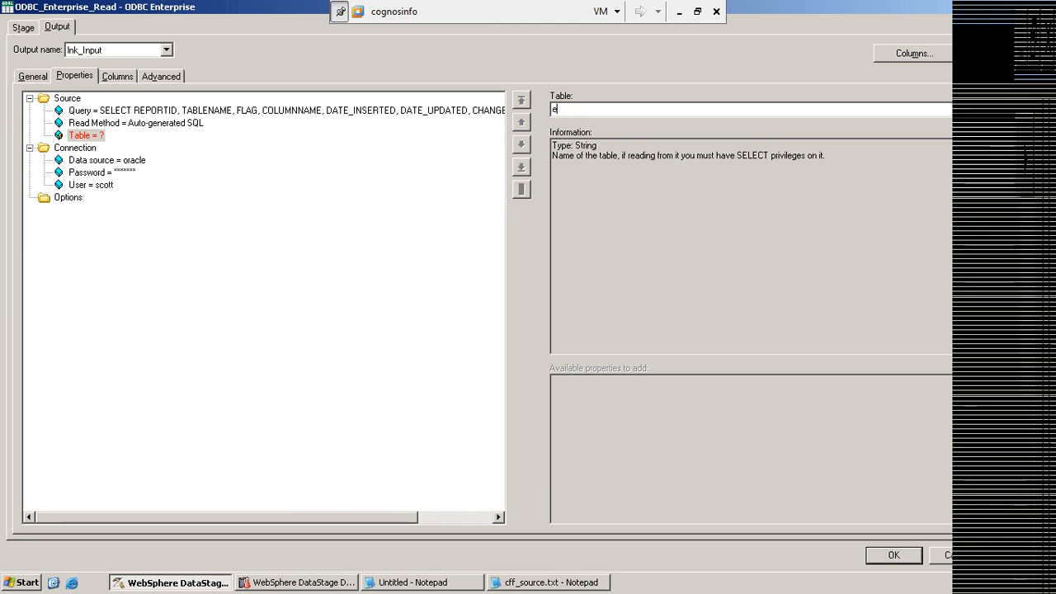
{"action": "type", "text": "mp"}
- Examine the auto-generated query of ODBC_Enterprise_Read and compare it with the stage's output column definitions
{"action": "left_click", "coordinate": [110, 113]}
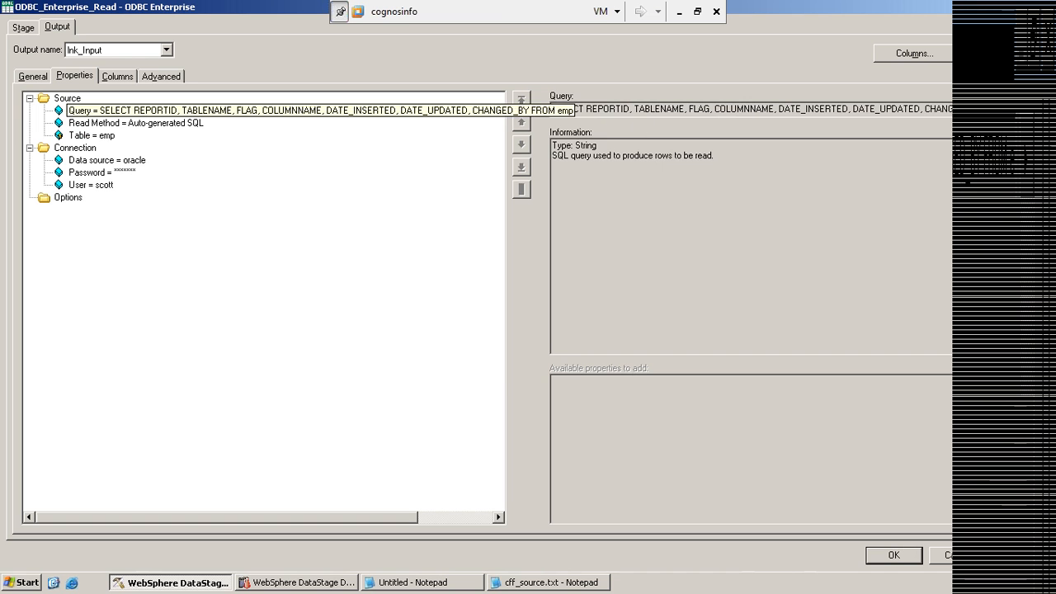
{"action": "left_click", "coordinate": [109, 75]}
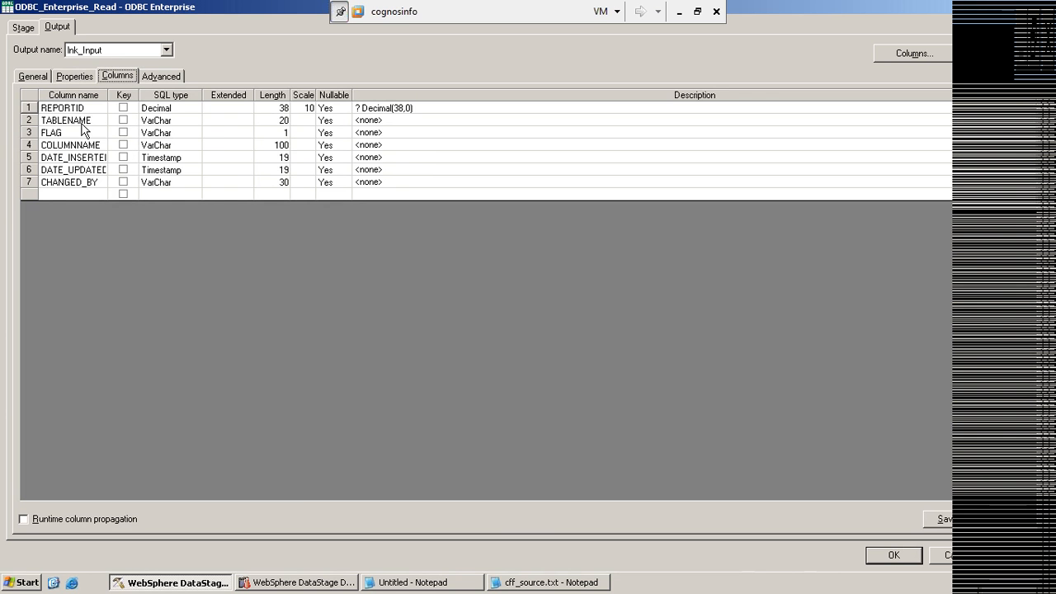
{"action": "left_click", "coordinate": [66, 75]}
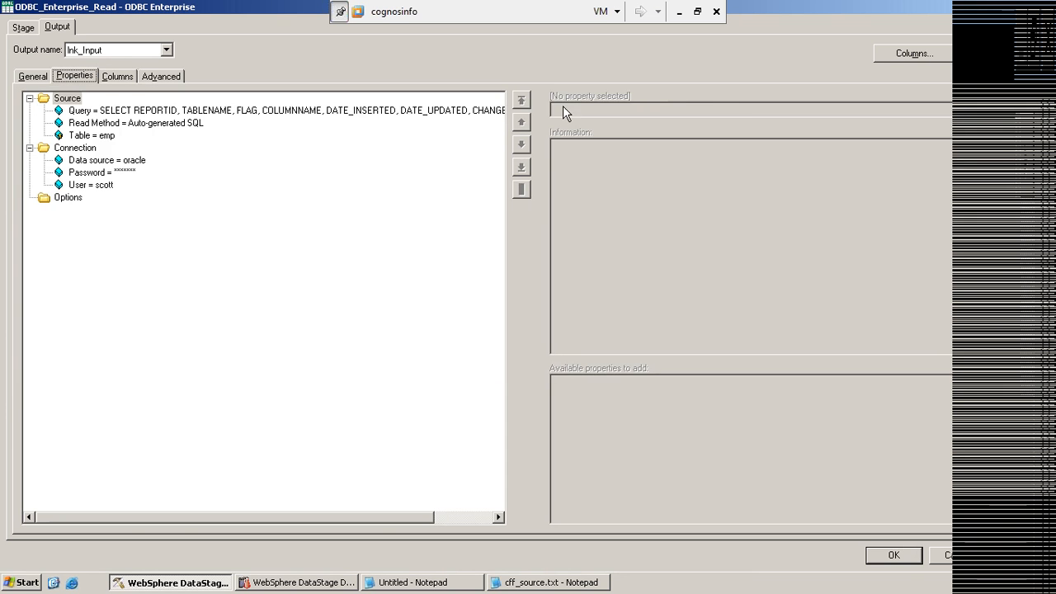
{"action": "left_click", "coordinate": [122, 113]}
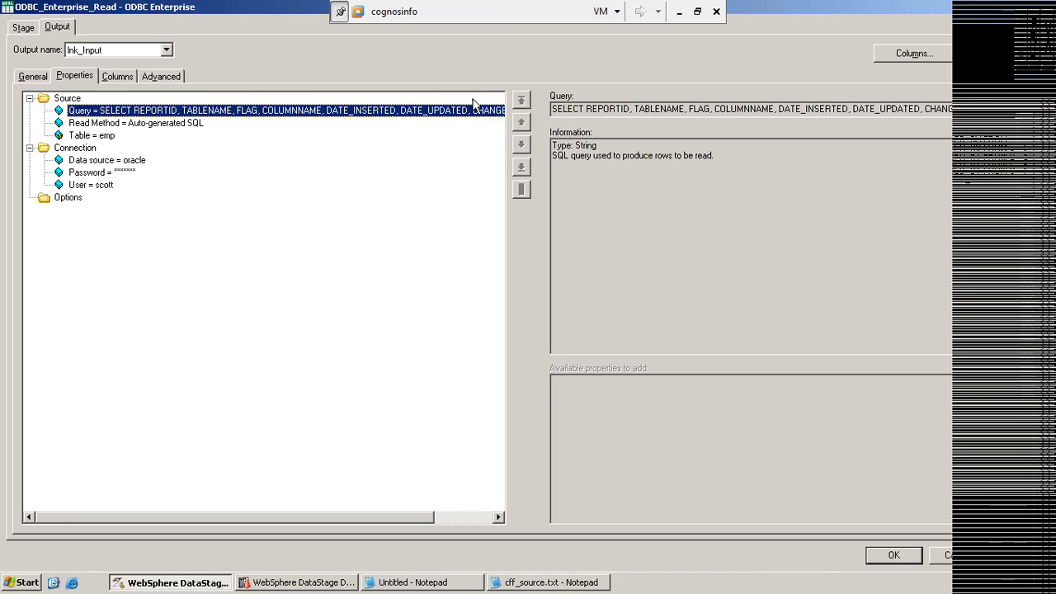
- Review the Table, Query and Read Method source properties of ODBC_Enterprise_Read alongside its output columns
{"action": "left_click", "coordinate": [83, 135]}
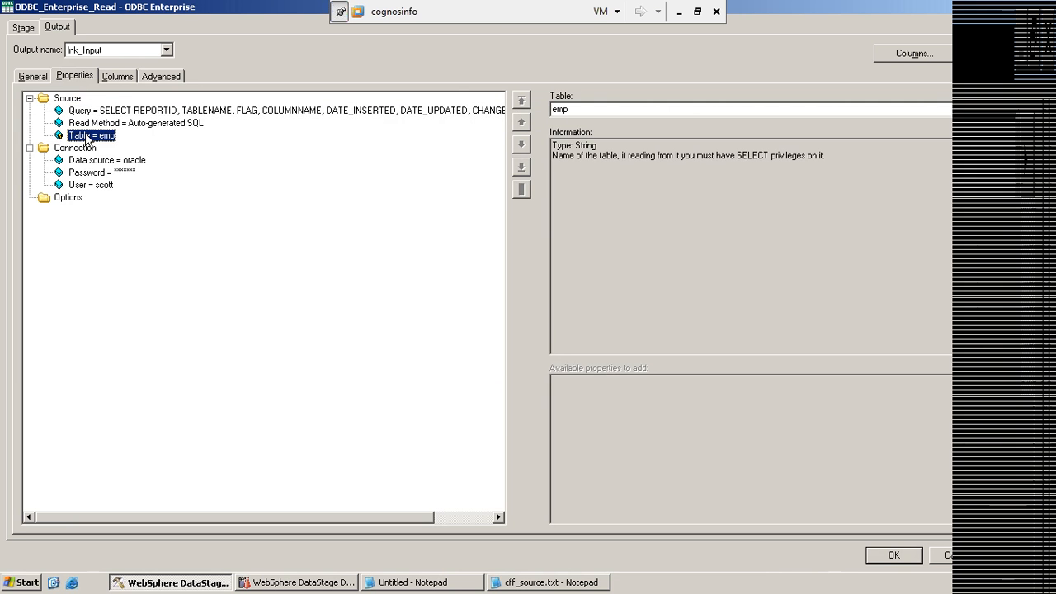
{"action": "left_click", "coordinate": [118, 76]}
{"action": "left_click", "coordinate": [71, 76]}
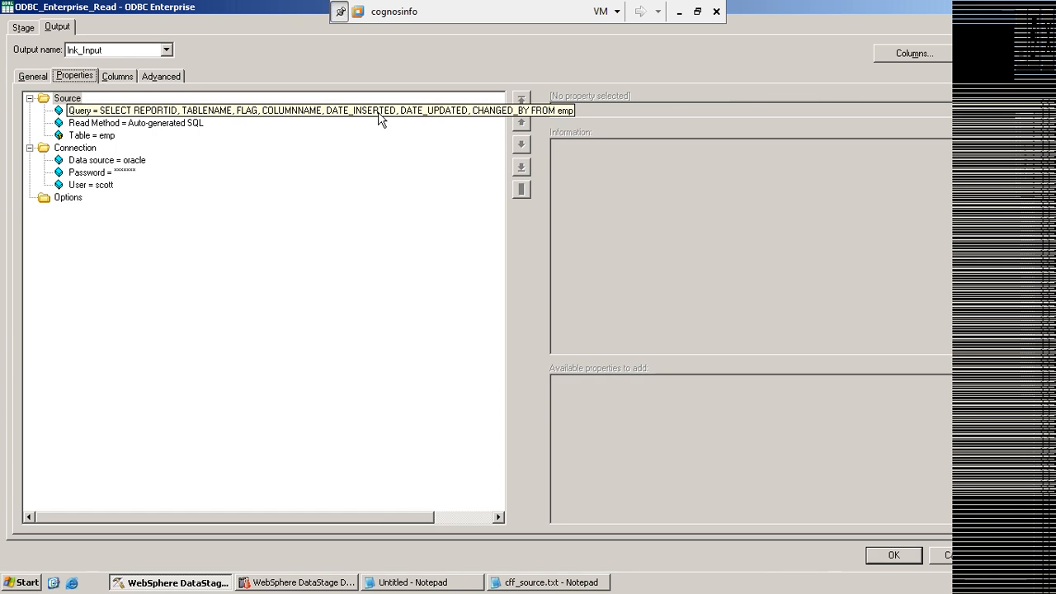
{"action": "left_click", "coordinate": [379, 113]}
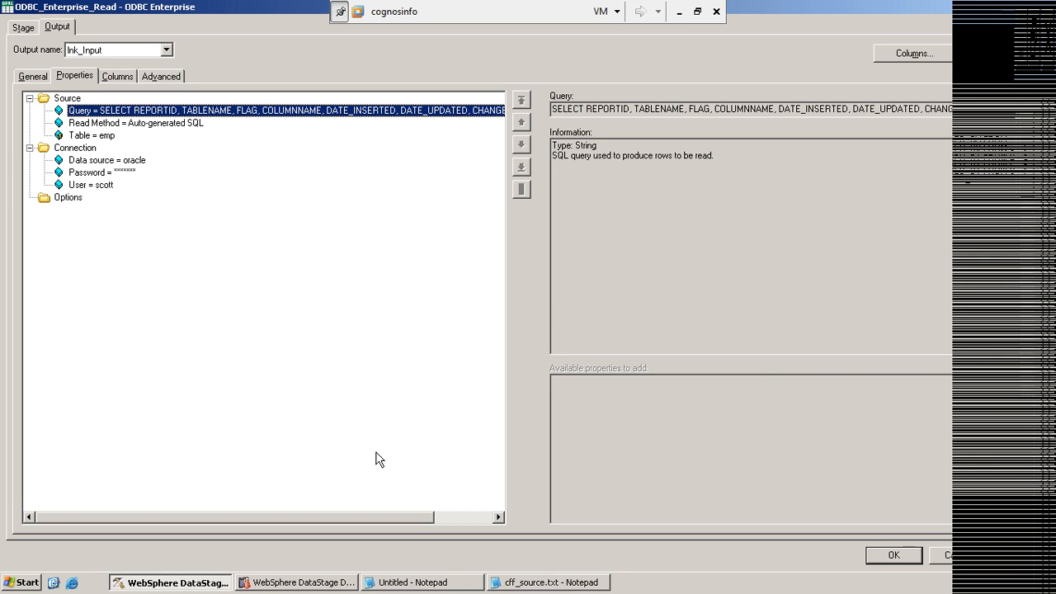
{"action": "left_click", "coordinate": [161, 124]}
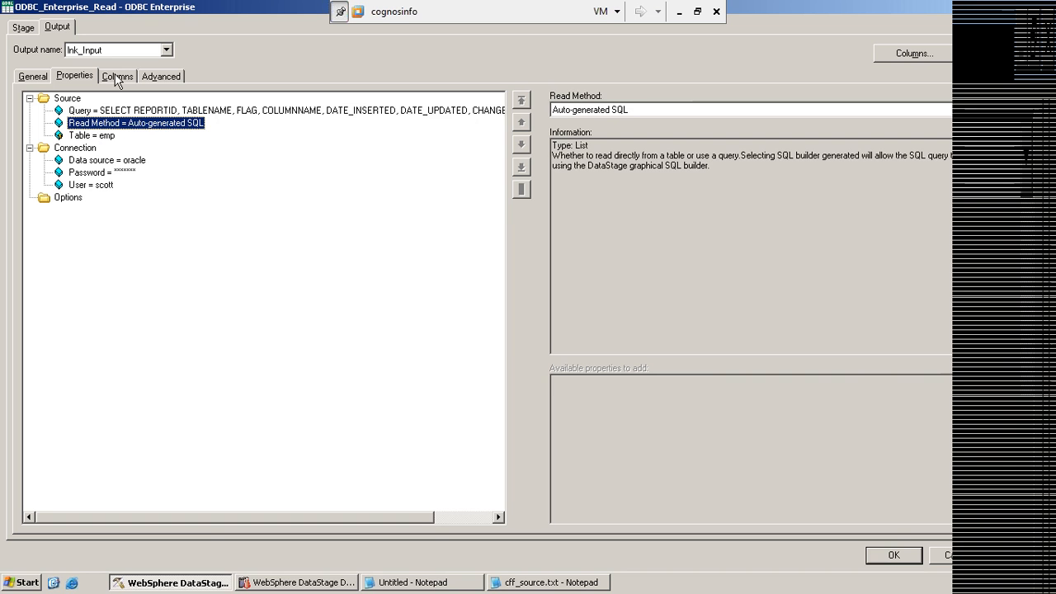
{"action": "left_click", "coordinate": [89, 137]}
- Set the ODBC_Enterprise_Read read method to User-defined SQL and accept removal of the Table property
{"action": "left_click", "coordinate": [173, 123]}
{"action": "left_click", "coordinate": [940, 110]}
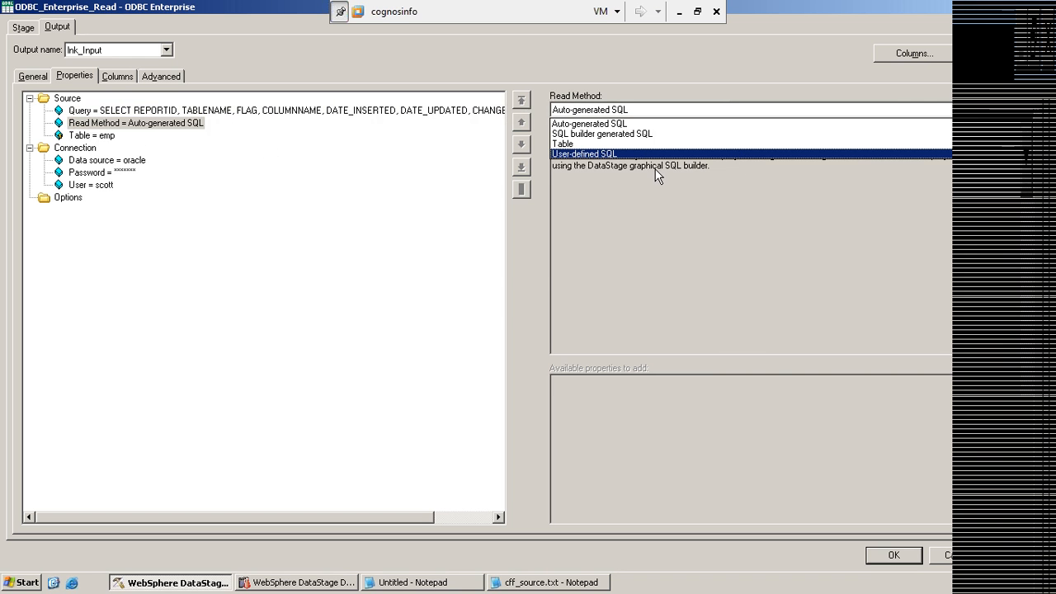
{"action": "left_click", "coordinate": [615, 157]}
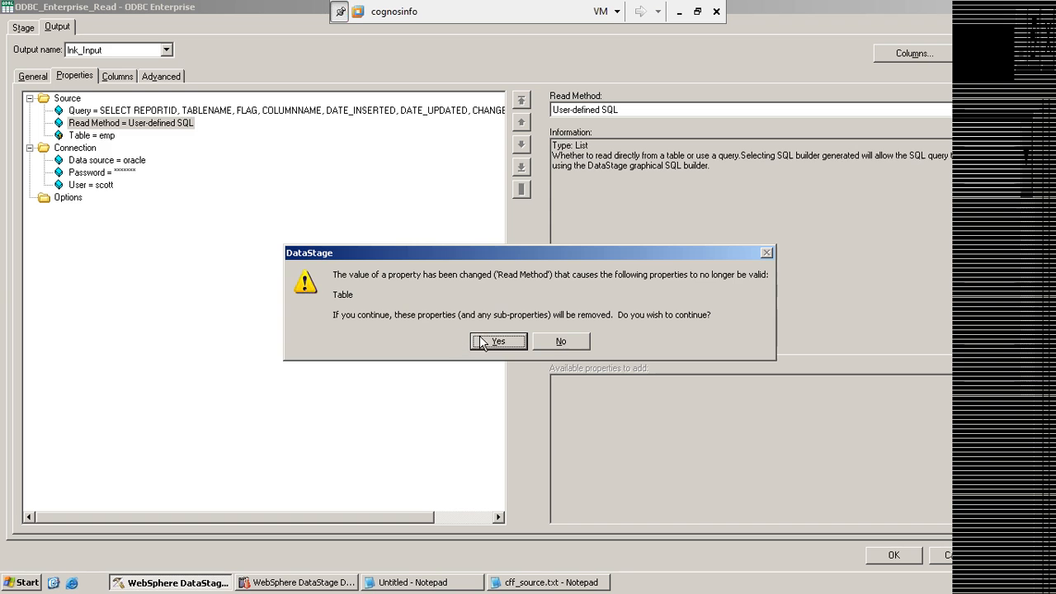
{"action": "left_click", "coordinate": [498, 342]}
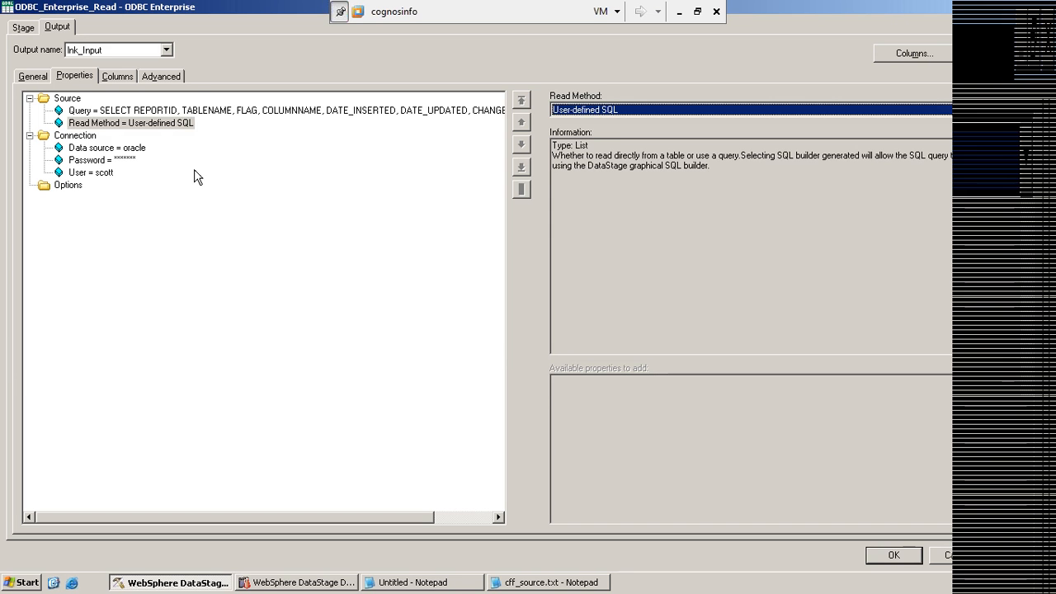
- Delete REPORTID and its trailing comma from the SELECT list of the user-defined query
{"action": "left_click", "coordinate": [101, 114]}
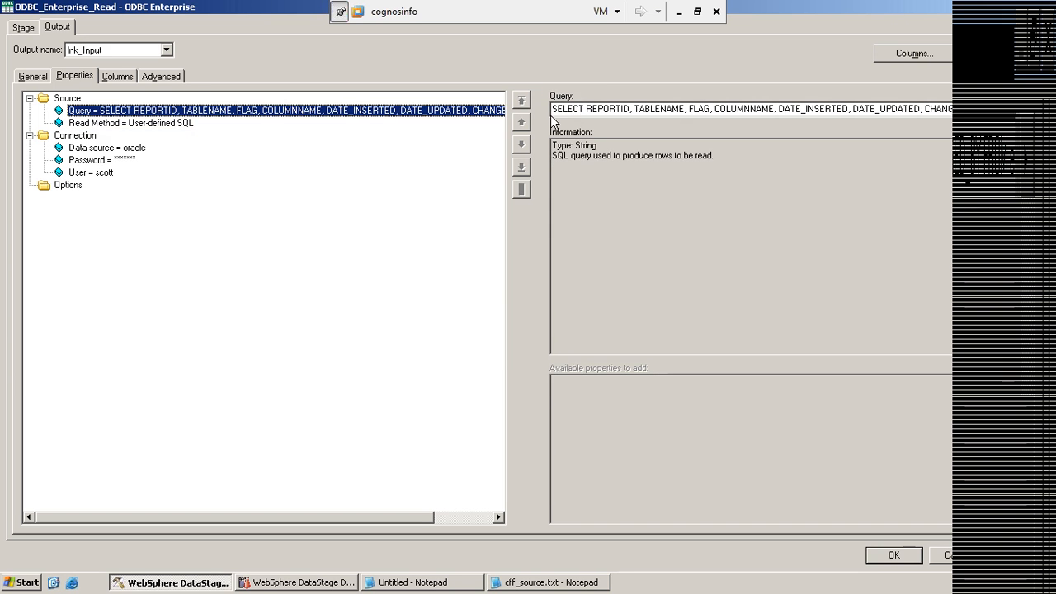
{"action": "left_click", "coordinate": [597, 106]}
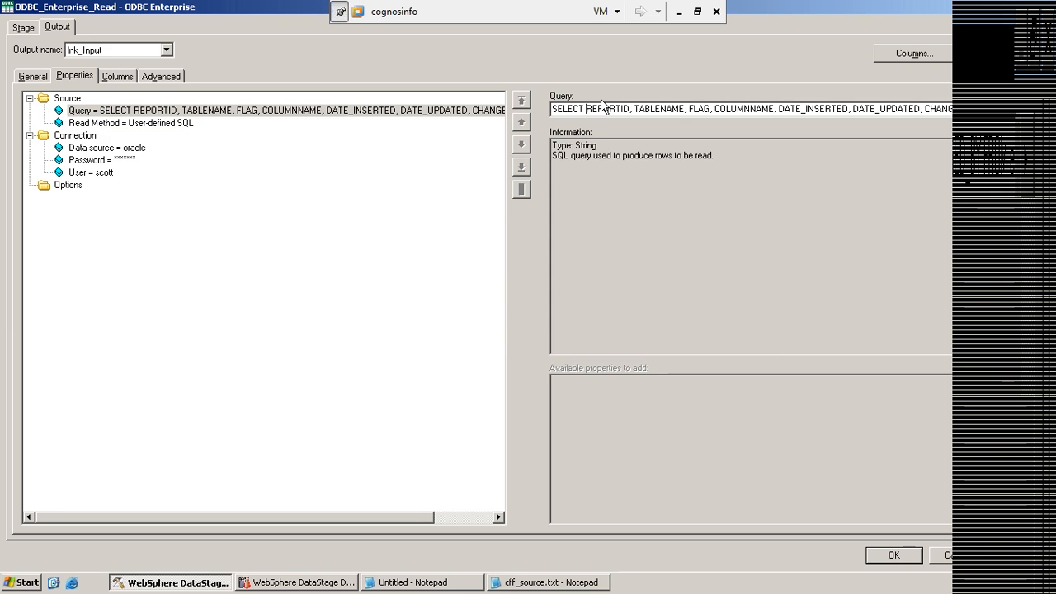
{"action": "key", "text": "BackSpace"}
{"action": "key", "text": "BackSpace"}
{"action": "key", "text": "Delete"}
{"action": "key", "text": "Delete"}
{"action": "key", "text": "Delete"}
{"action": "key", "text": "Delete"}
{"action": "key", "text": "Delete"}
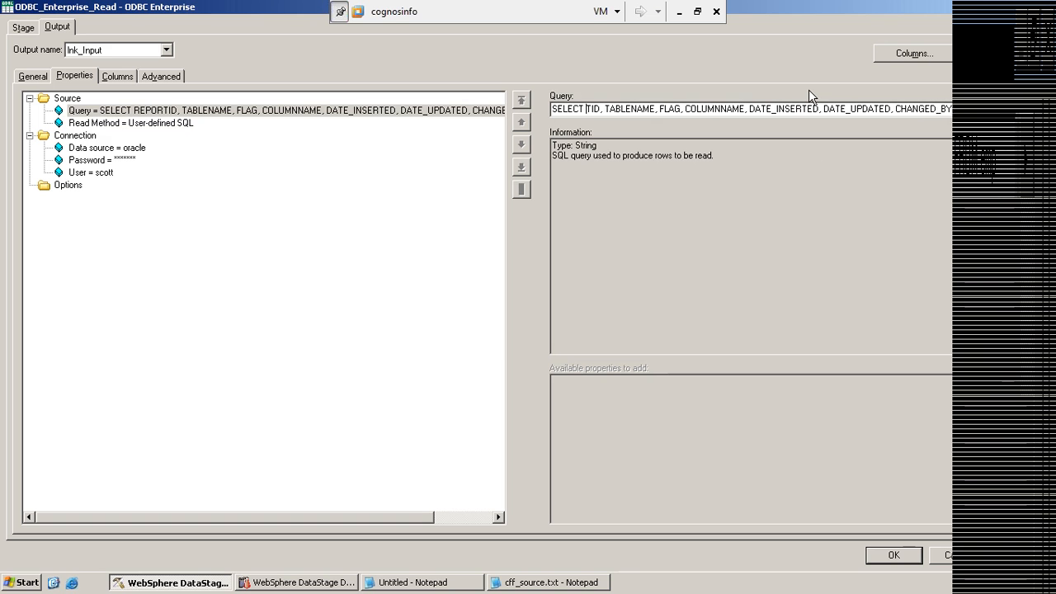
{"action": "key", "text": "Delete"}
{"action": "key", "text": "Delete"}
{"action": "key", "text": "Delete"}
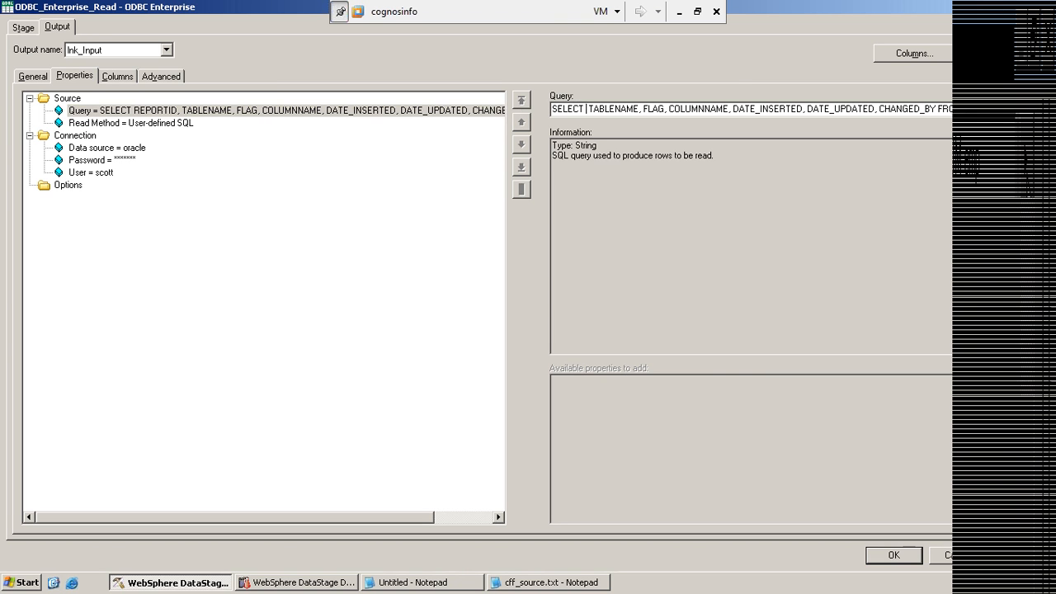
- Expand the query into a multi-line editor and append the clause "where emp.depno=dept.depno" on a new line
{"action": "left_click", "coordinate": [1041, 109]}
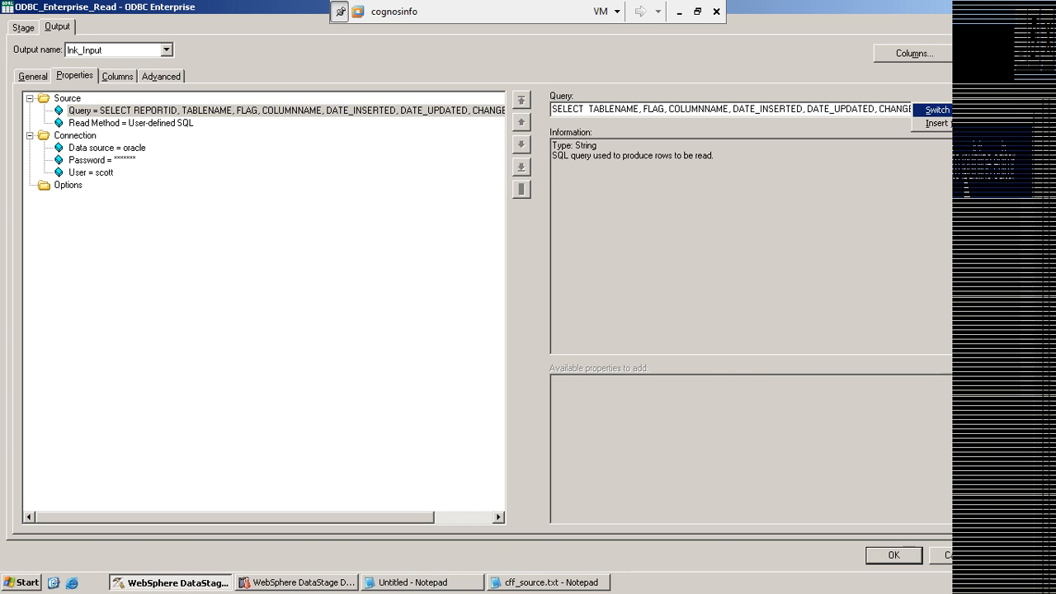
{"action": "left_click", "coordinate": [938, 109]}
{"action": "left_click", "coordinate": [690, 134]}
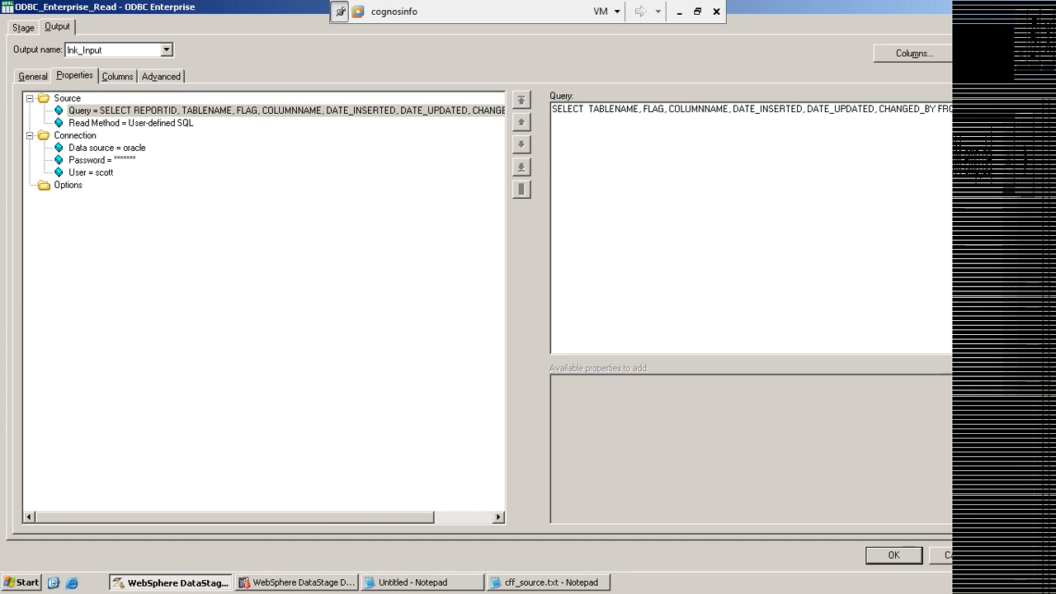
{"action": "type", "text": "where em"}
{"action": "key", "text": "BackSpace"}
{"action": "key", "text": "BackSpace"}
{"action": "type", "text": "emp"}
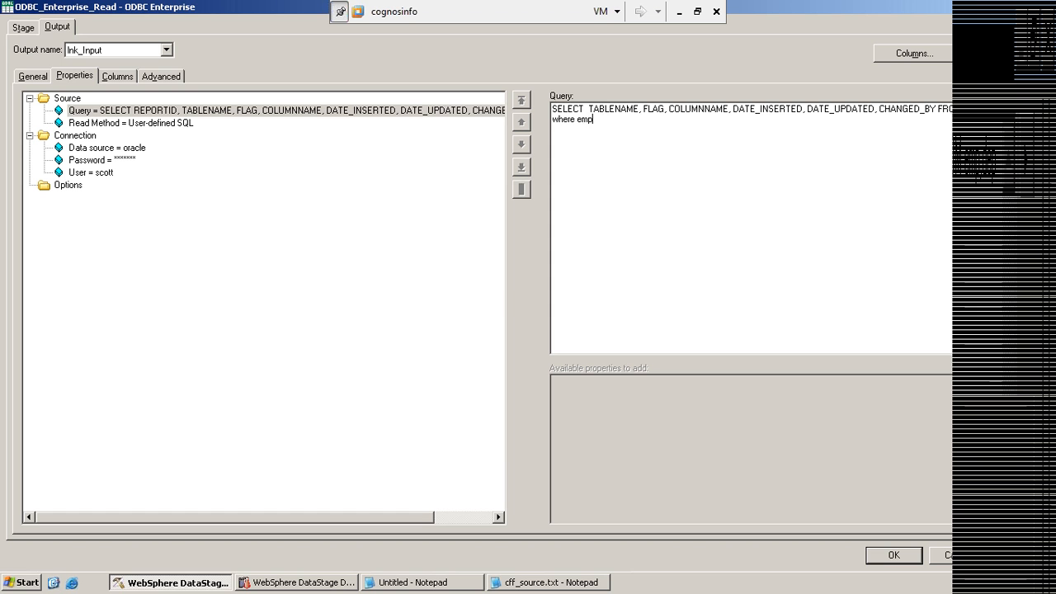
{"action": "type", "text": ".depno=dept.depno"}
- Change the read method to SQL builder generated SQL and start building a new query with ODBC Extended syntax
{"action": "left_click", "coordinate": [174, 124]}
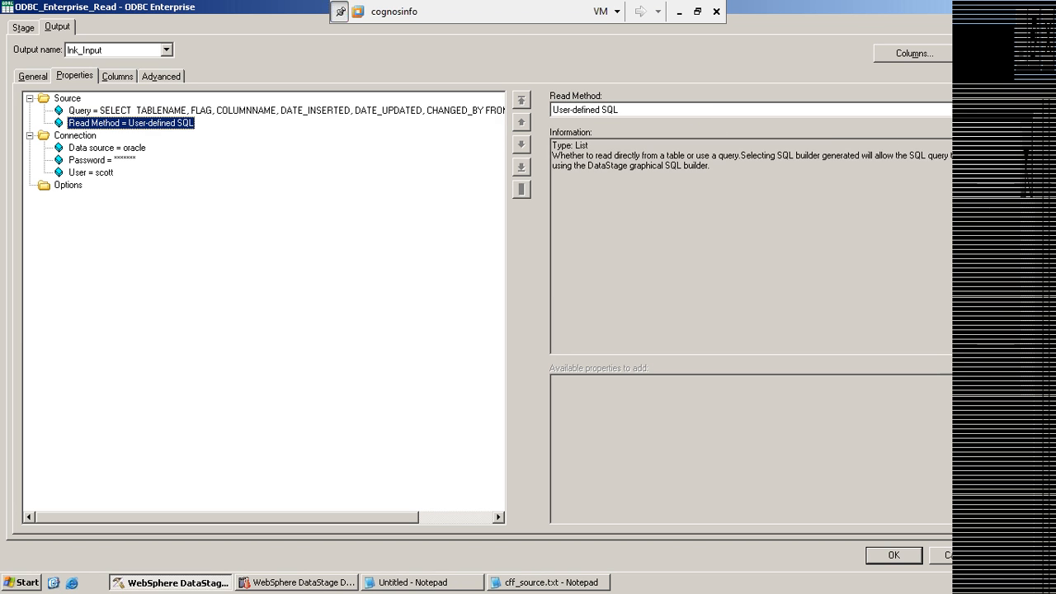
{"action": "left_click", "coordinate": [594, 110]}
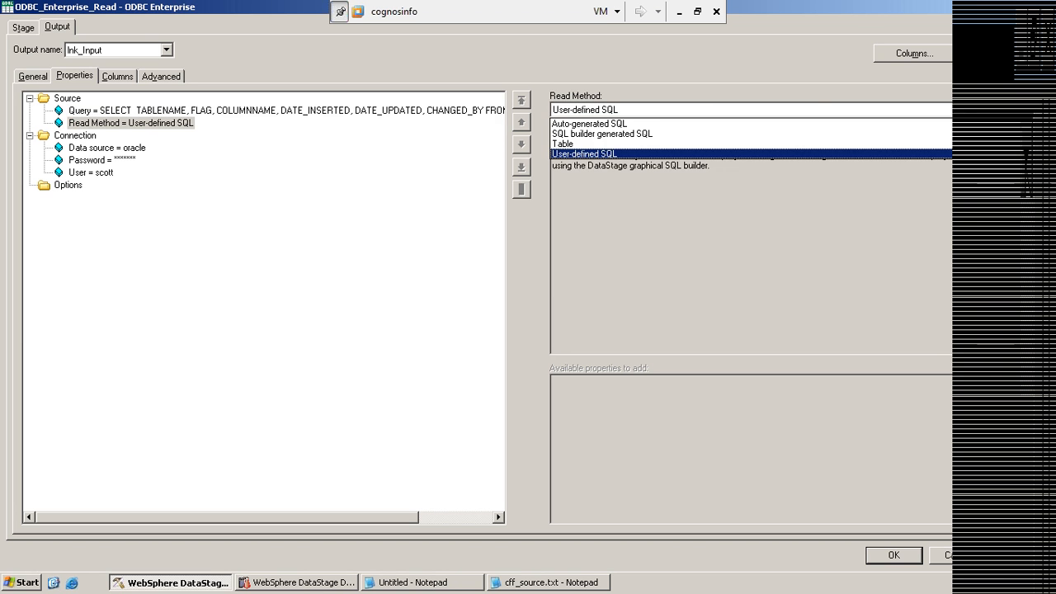
{"action": "left_click", "coordinate": [595, 136]}
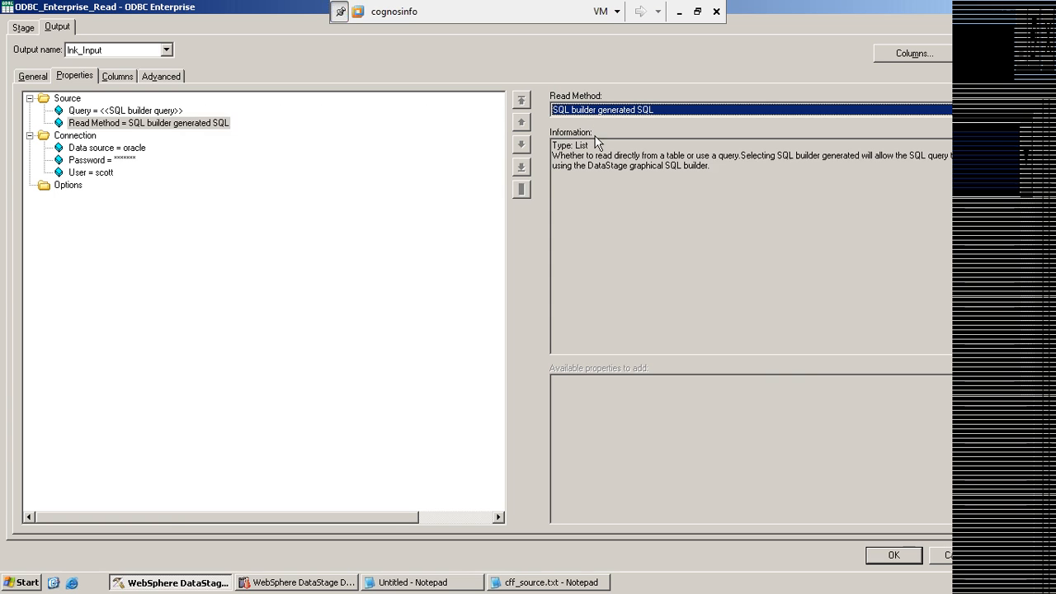
{"action": "left_click", "coordinate": [119, 113]}
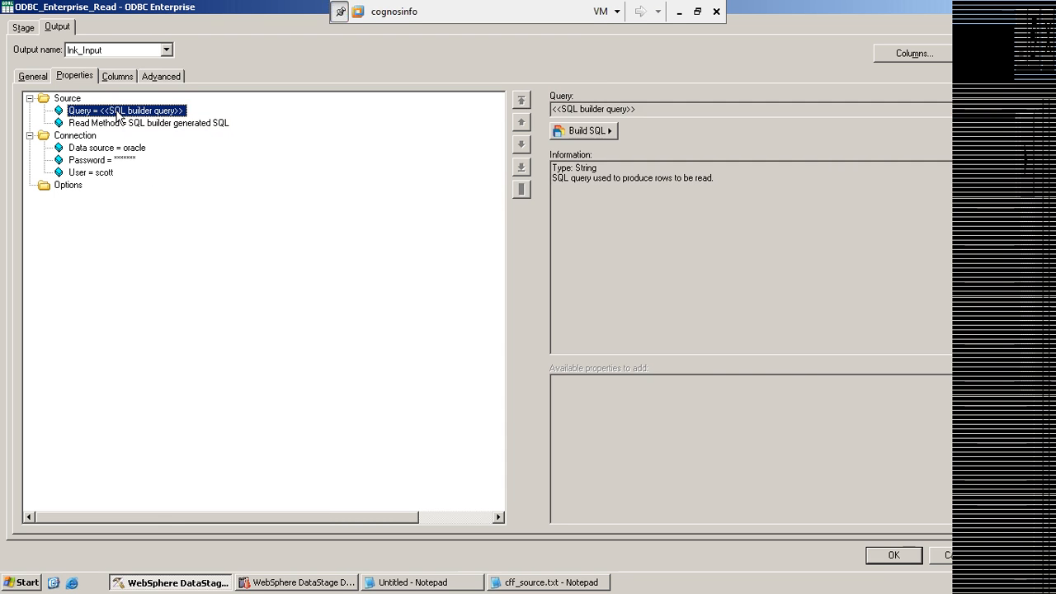
{"action": "left_click", "coordinate": [609, 132]}
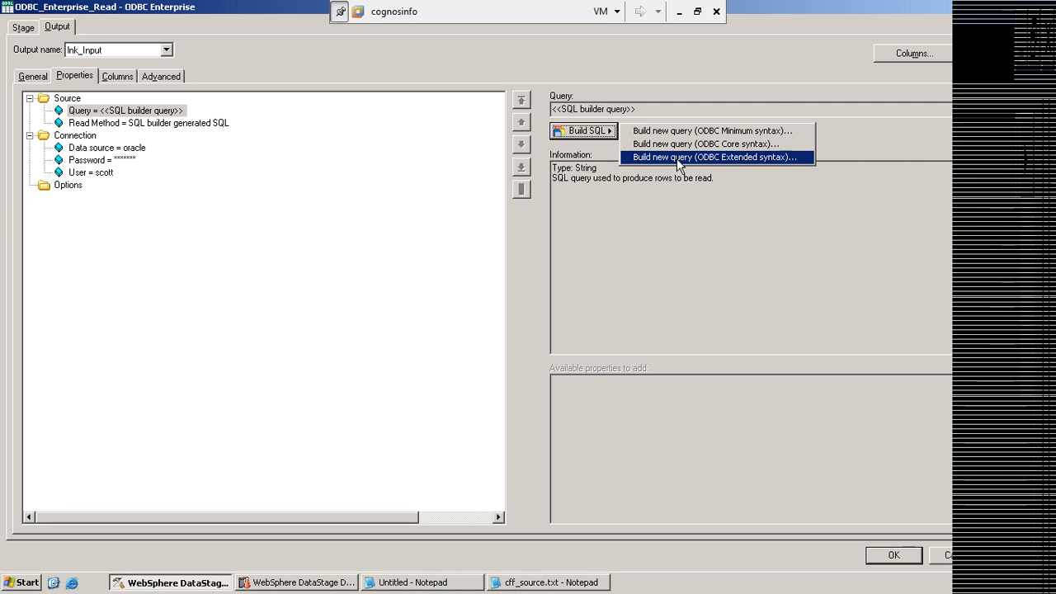
{"action": "left_click", "coordinate": [677, 158]}
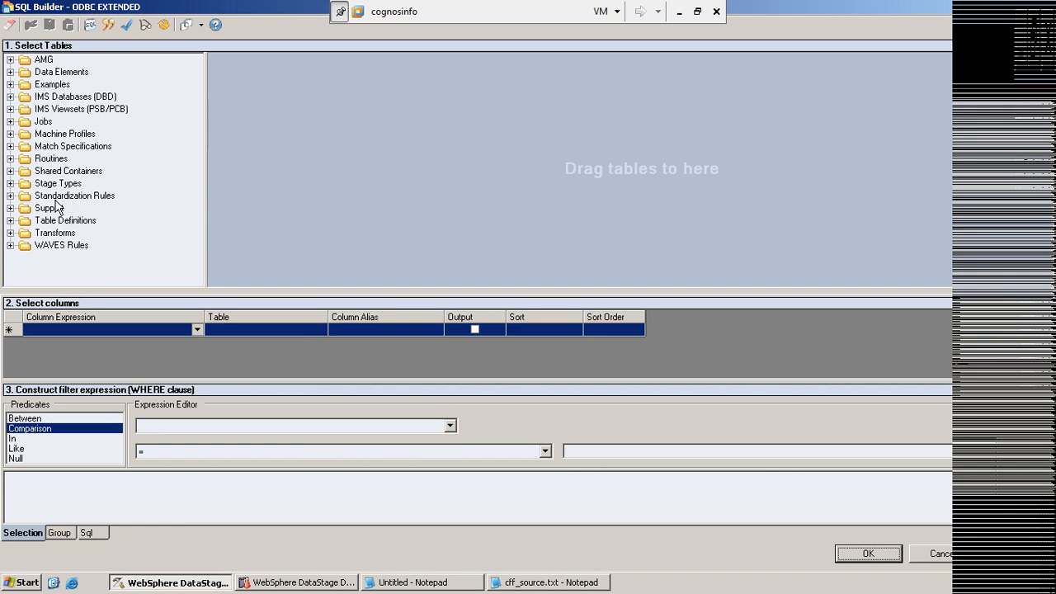
- Add the DEP table from the SCOTT schema under the ODBC oracle table definitions to the query canvas
{"action": "left_click", "coordinate": [10, 220]}
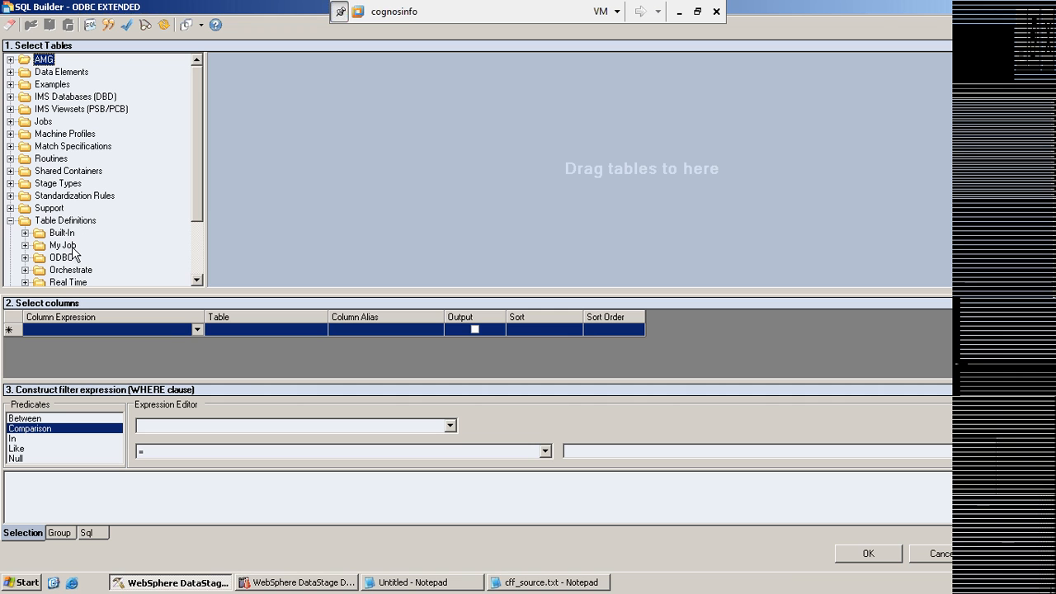
{"action": "left_click", "coordinate": [25, 257]}
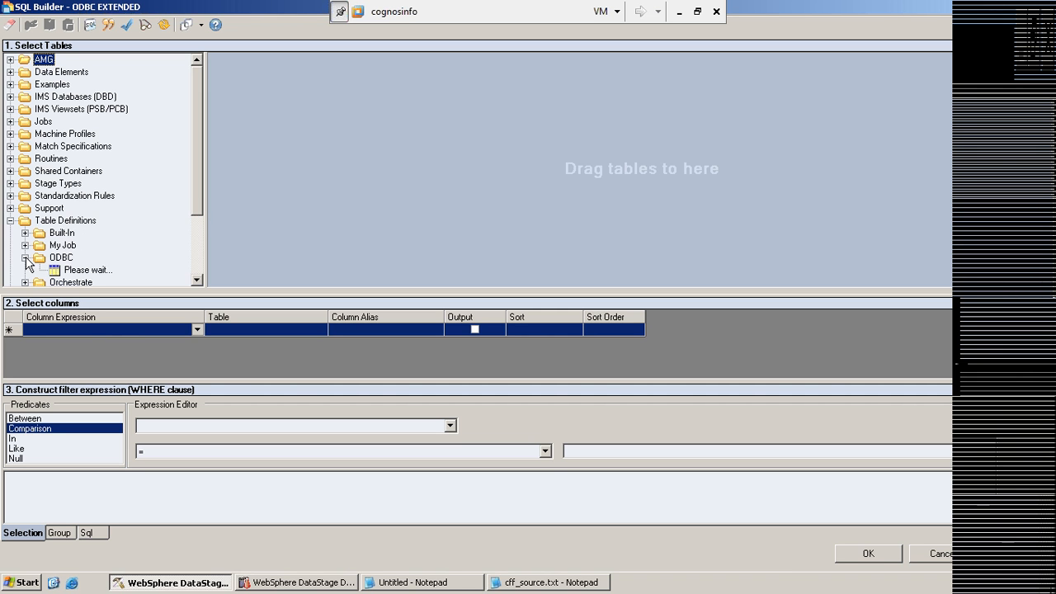
{"action": "left_click", "coordinate": [40, 269]}
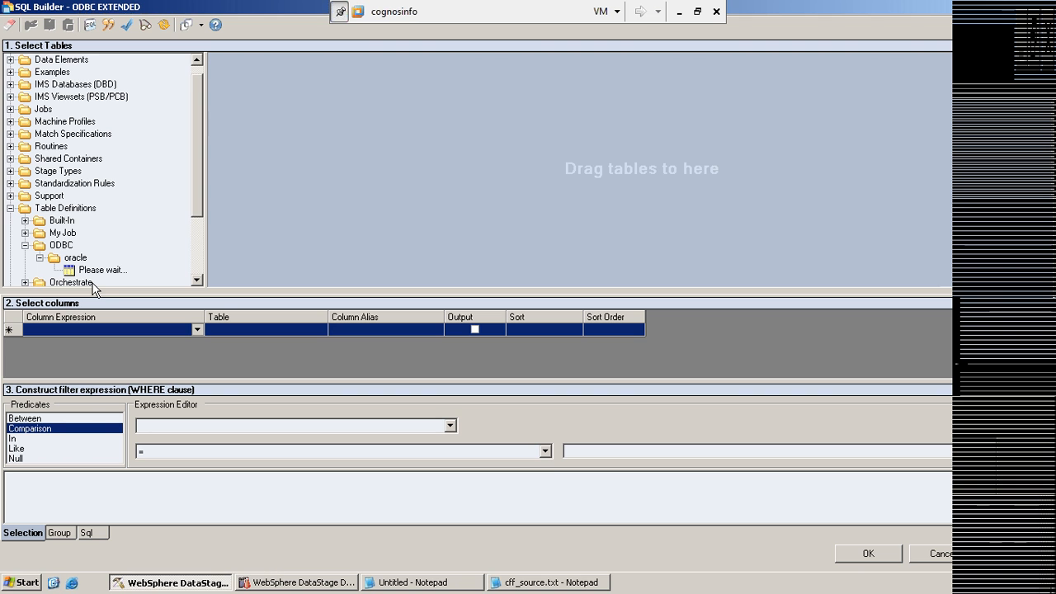
{"action": "left_click", "coordinate": [197, 280]}
{"action": "left_click", "coordinate": [198, 280]}
{"action": "left_click", "coordinate": [198, 279]}
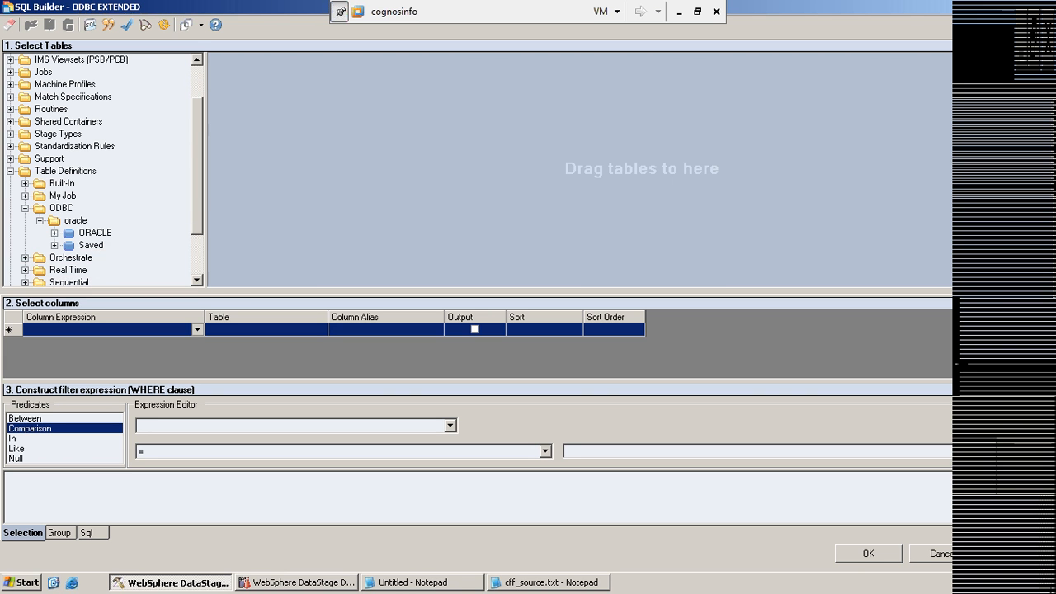
{"action": "left_click", "coordinate": [55, 233]}
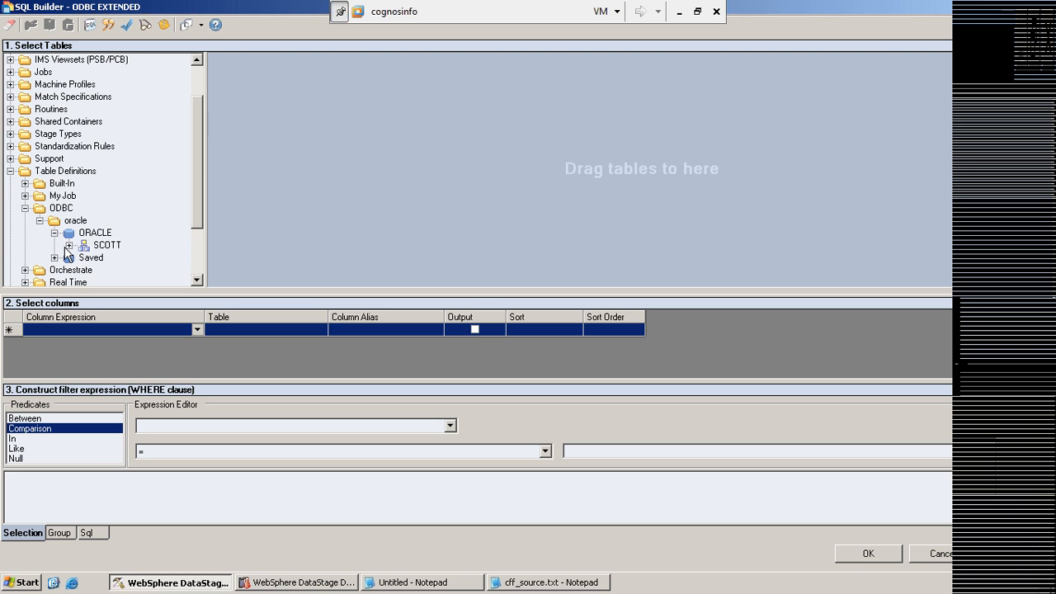
{"action": "left_click", "coordinate": [69, 245]}
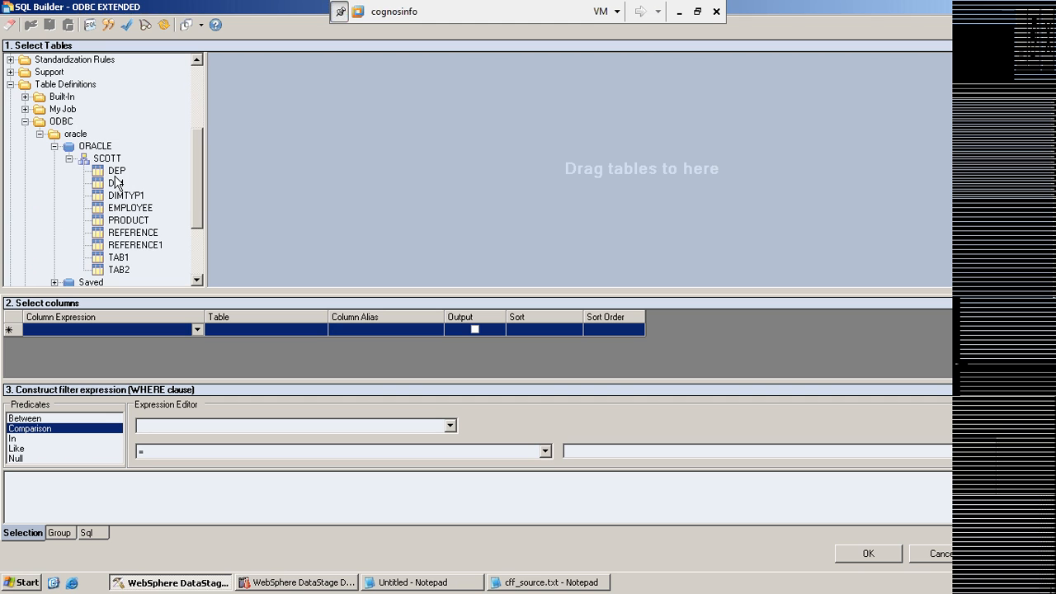
{"action": "left_click_drag", "start_coordinate": [117, 171], "coordinate": [467, 186]}
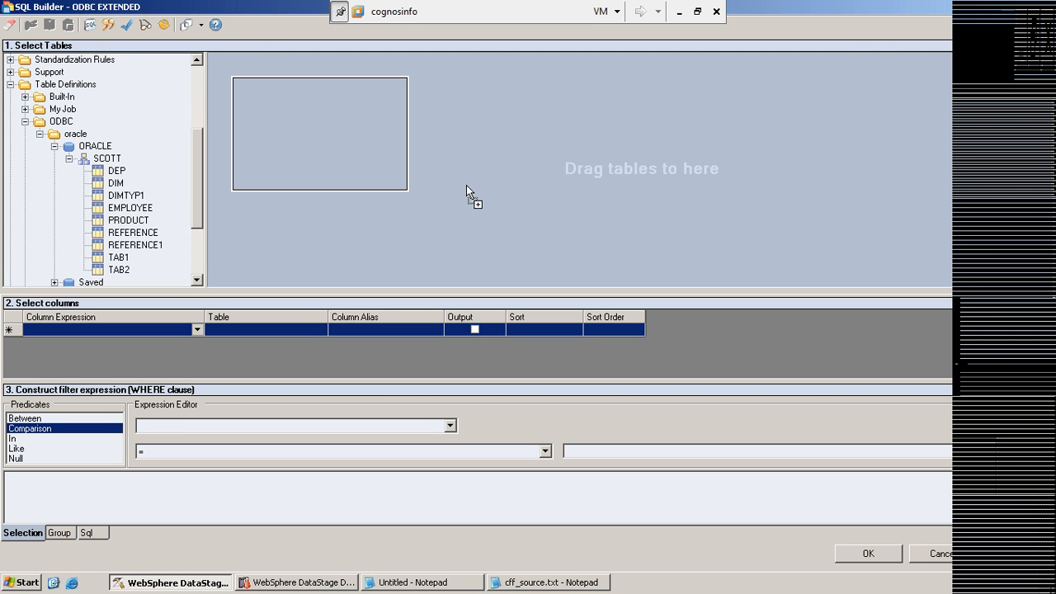
{"action": "left_click_drag", "start_coordinate": [466, 185], "coordinate": [466, 184]}
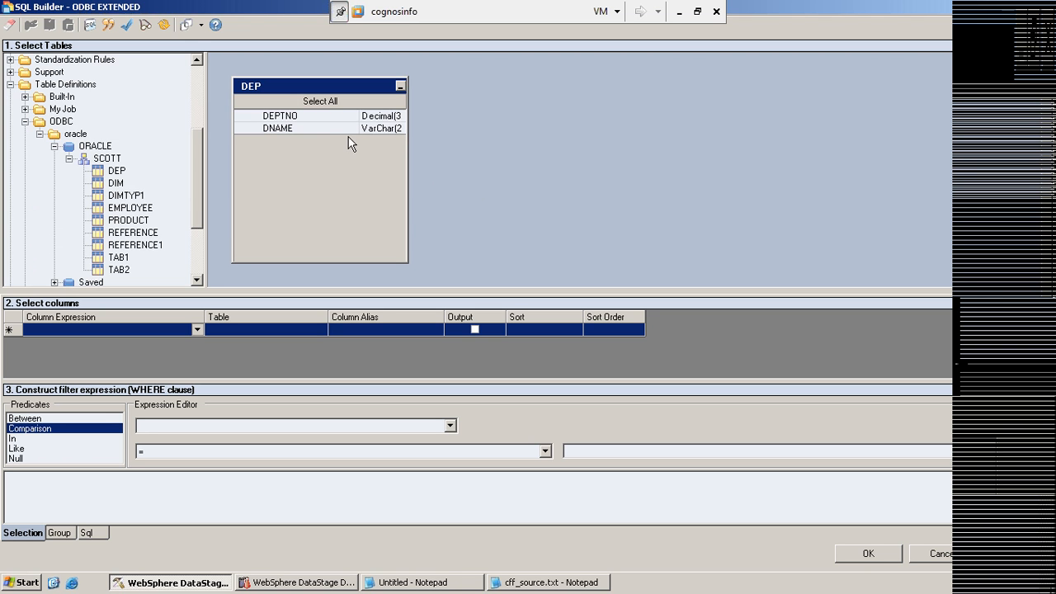
- Add the DEPTNO and DNAME columns of the DEP table to the query's selected columns
{"action": "left_click", "coordinate": [289, 120]}
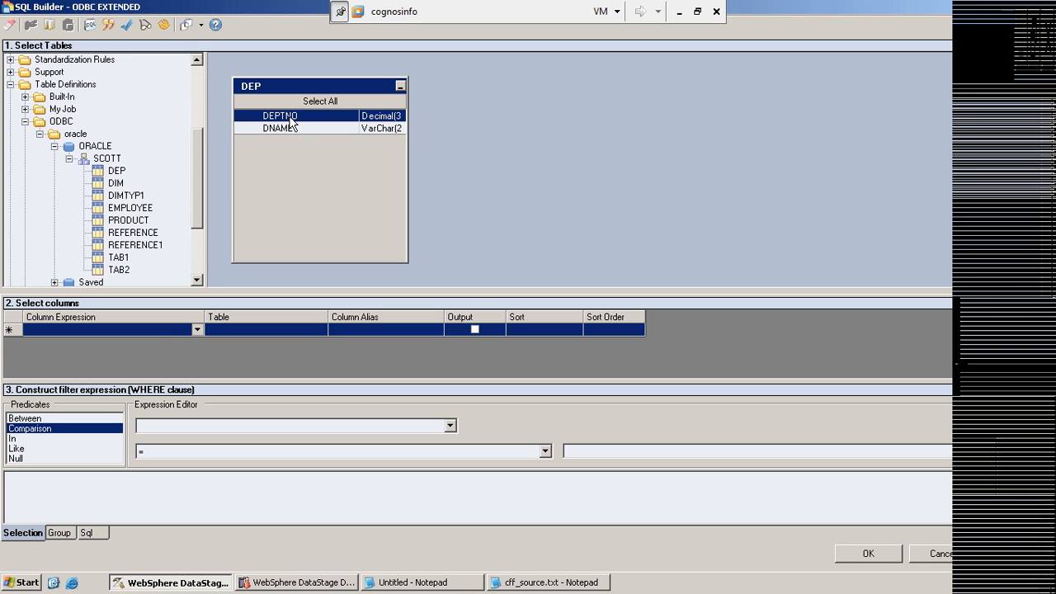
{"action": "left_click_drag", "start_coordinate": [290, 122], "coordinate": [138, 339]}
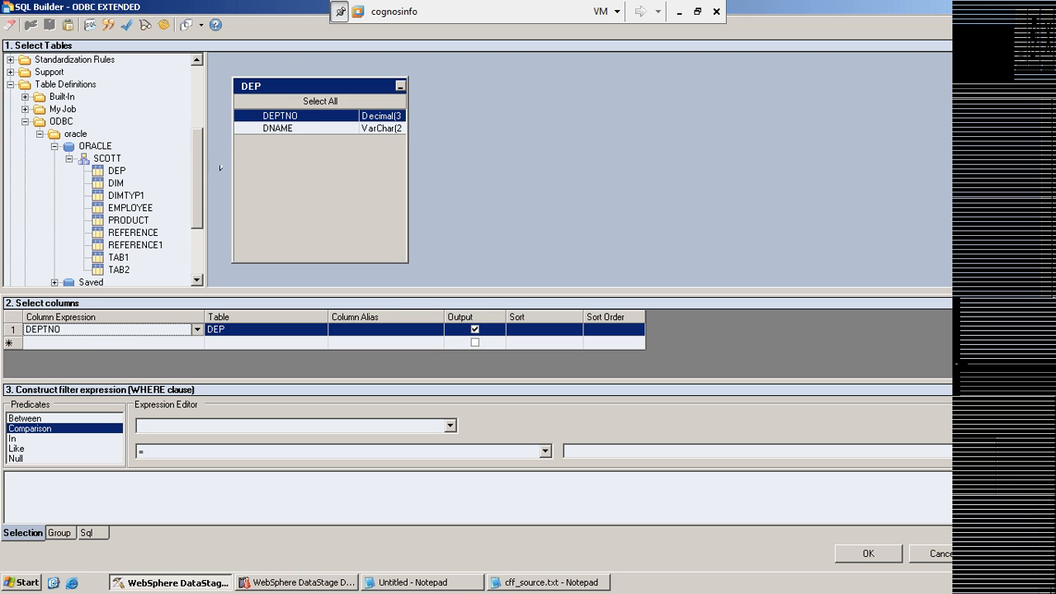
{"action": "left_click_drag", "start_coordinate": [292, 127], "coordinate": [86, 345]}
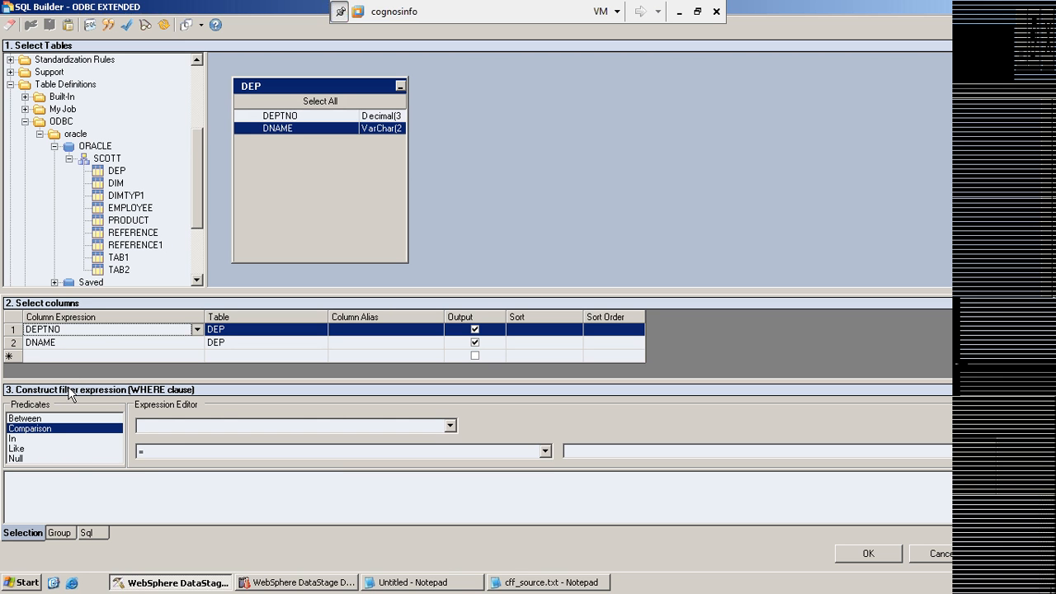
- Define the WHERE comparison DEP.DEPTNO >= 200 and display the constructed SQL
{"action": "left_click", "coordinate": [450, 426]}
{"action": "left_click", "coordinate": [205, 459]}
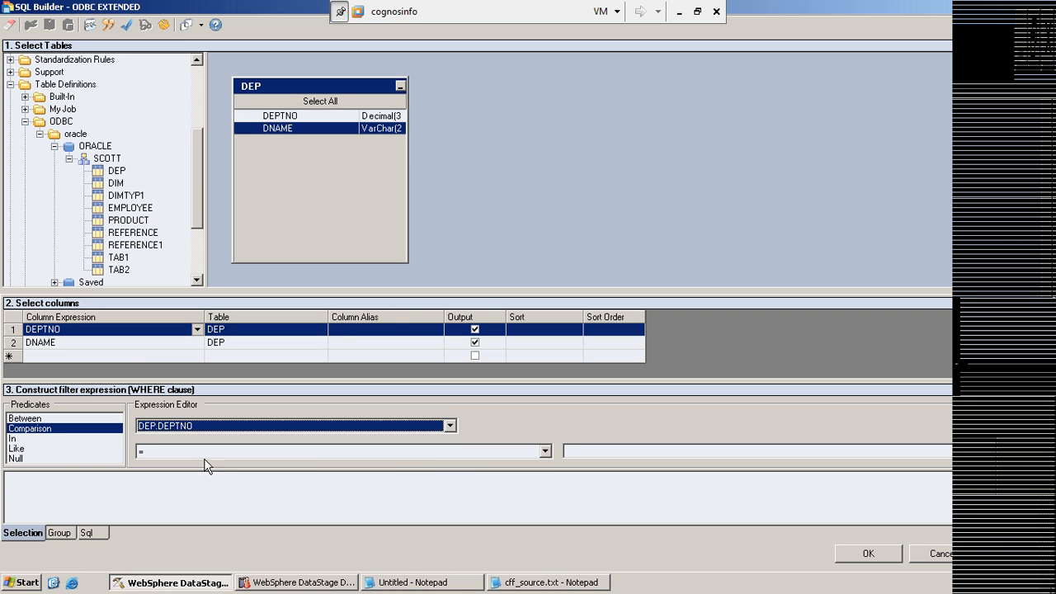
{"action": "left_click", "coordinate": [546, 451]}
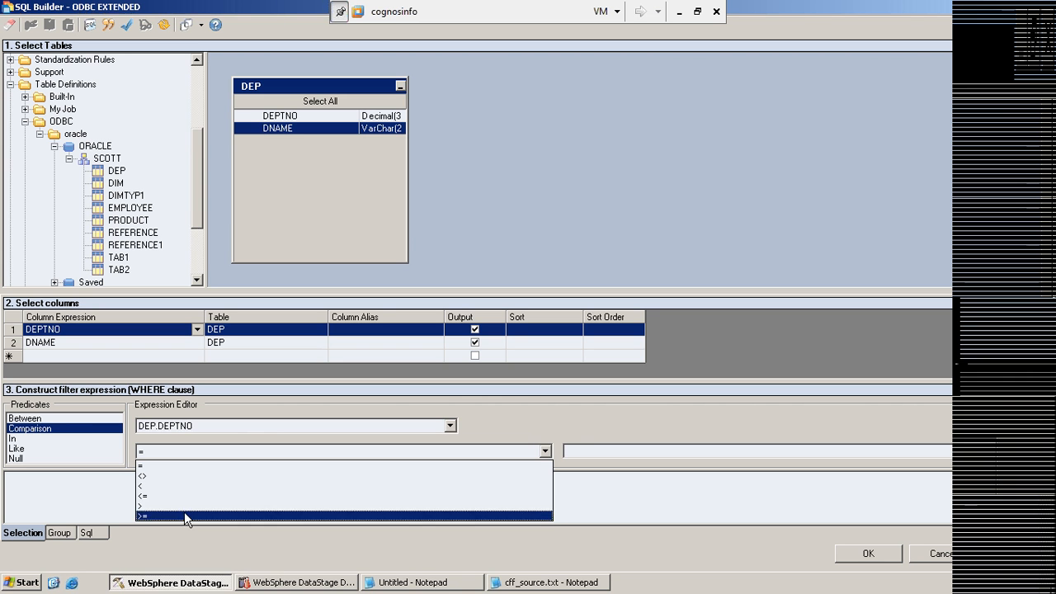
{"action": "left_click", "coordinate": [162, 515]}
{"action": "left_click", "coordinate": [587, 448]}
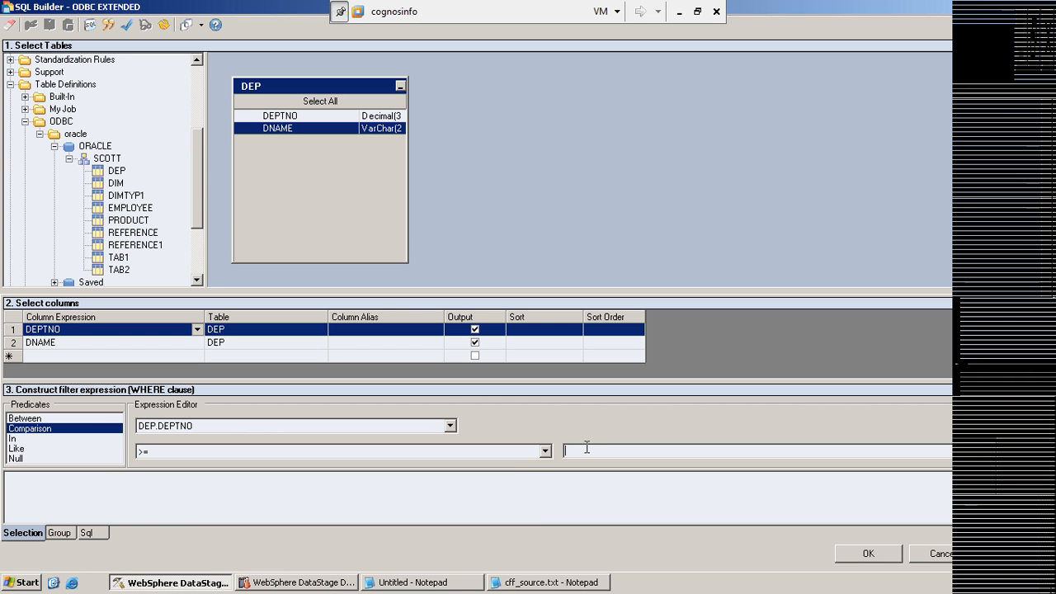
{"action": "type", "text": "200"}
{"action": "key", "text": "Return"}
{"action": "left_click", "coordinate": [86, 533]}
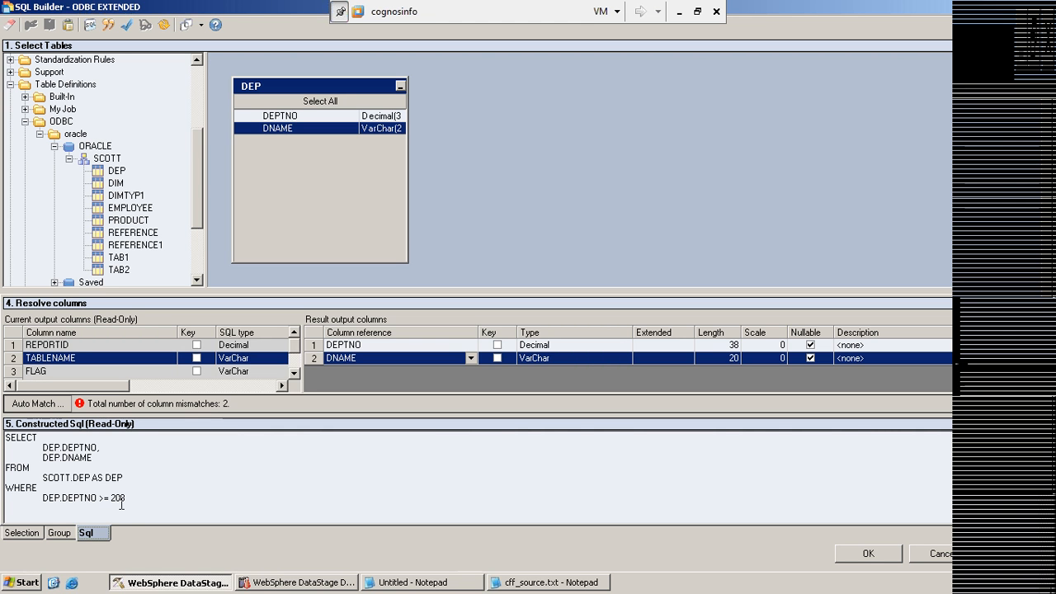
- Group the query by DEPTNO and review the constructed SQL, leaving SQL Builder without saving
{"action": "left_click_drag", "start_coordinate": [125, 499], "coordinate": [7, 436]}
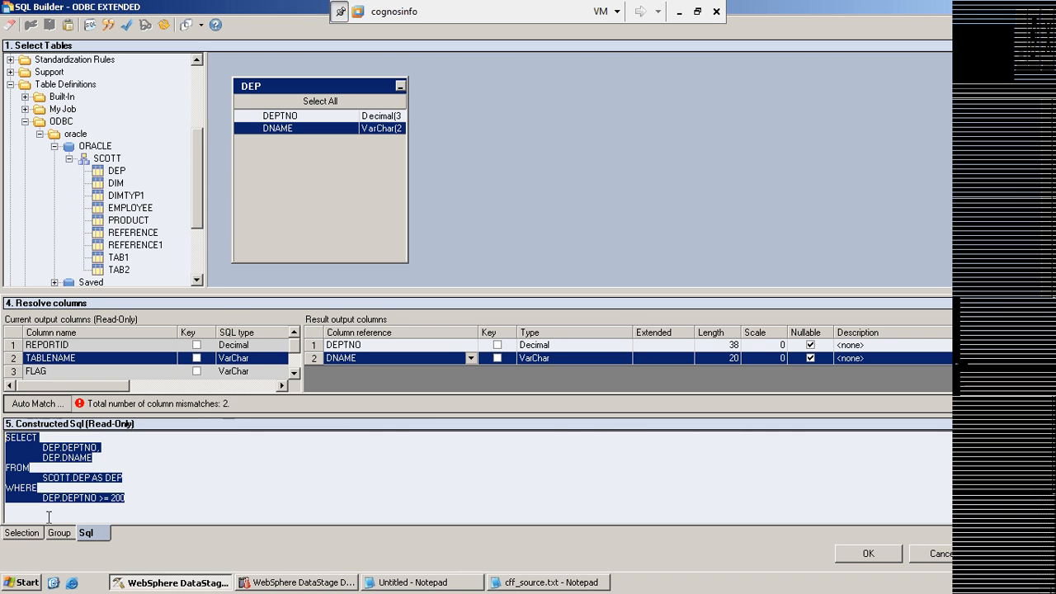
{"action": "left_click", "coordinate": [25, 534]}
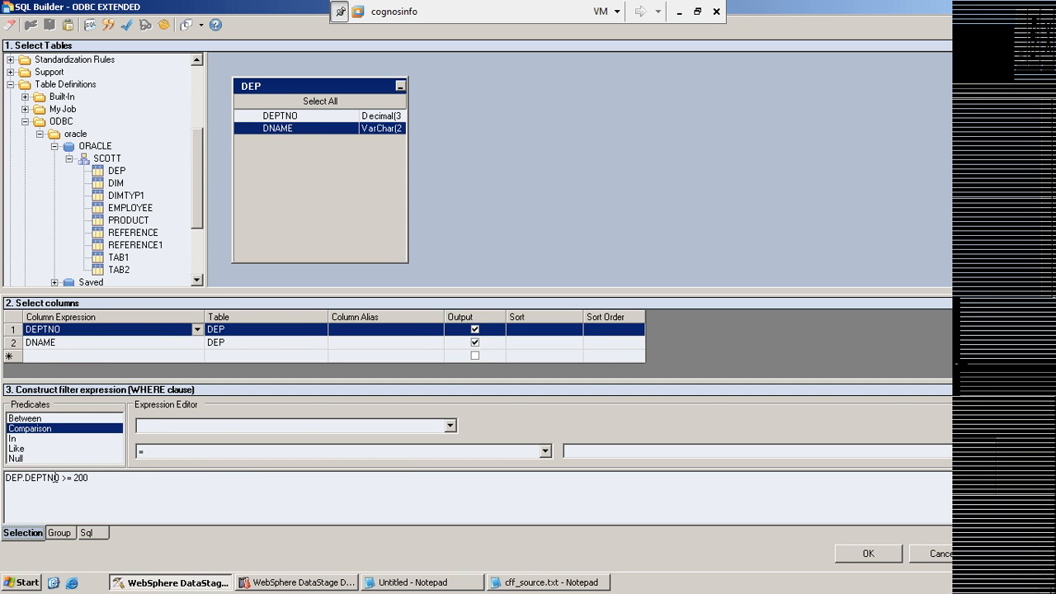
{"action": "left_click", "coordinate": [59, 533]}
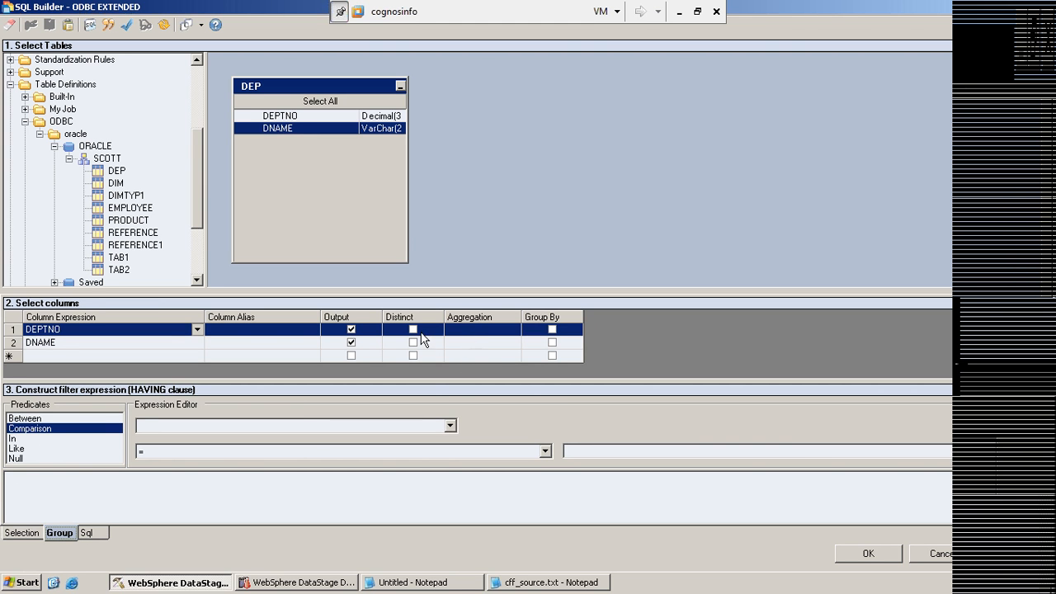
{"action": "left_click", "coordinate": [552, 329]}
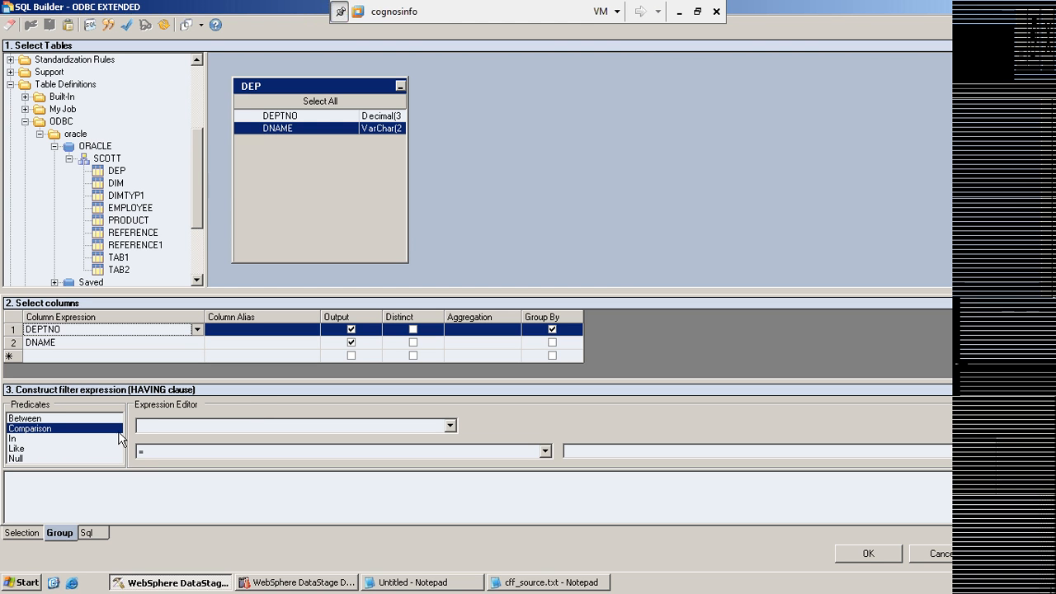
{"action": "left_click", "coordinate": [450, 427]}
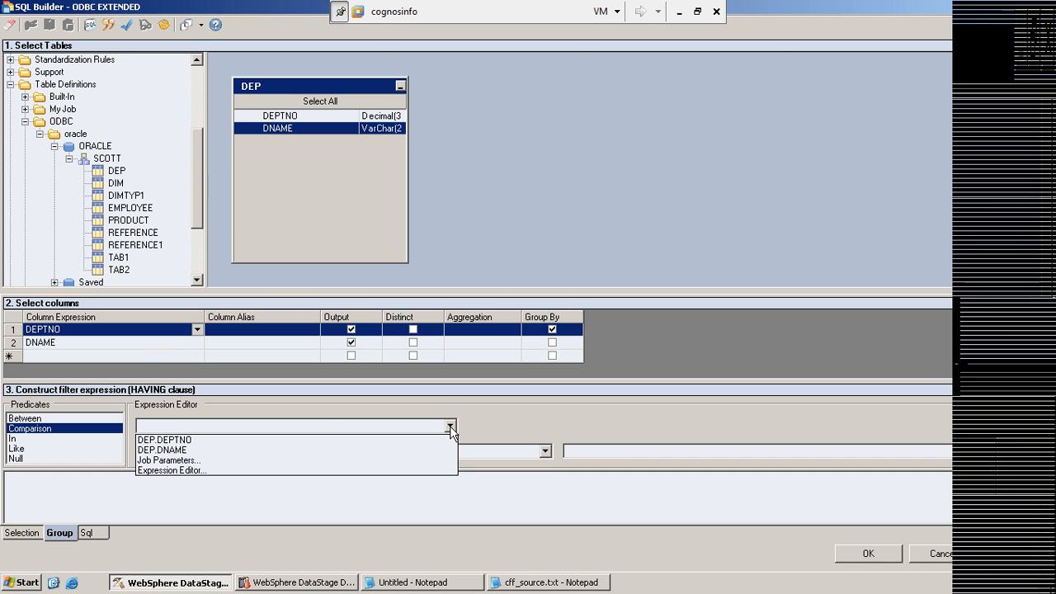
{"action": "left_click", "coordinate": [450, 425]}
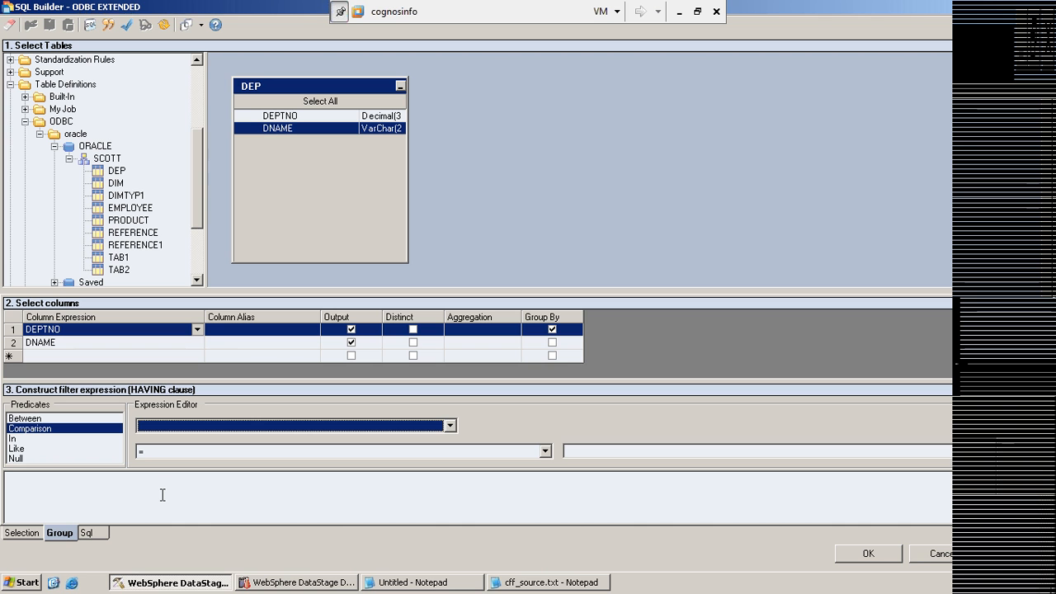
{"action": "left_click", "coordinate": [100, 537]}
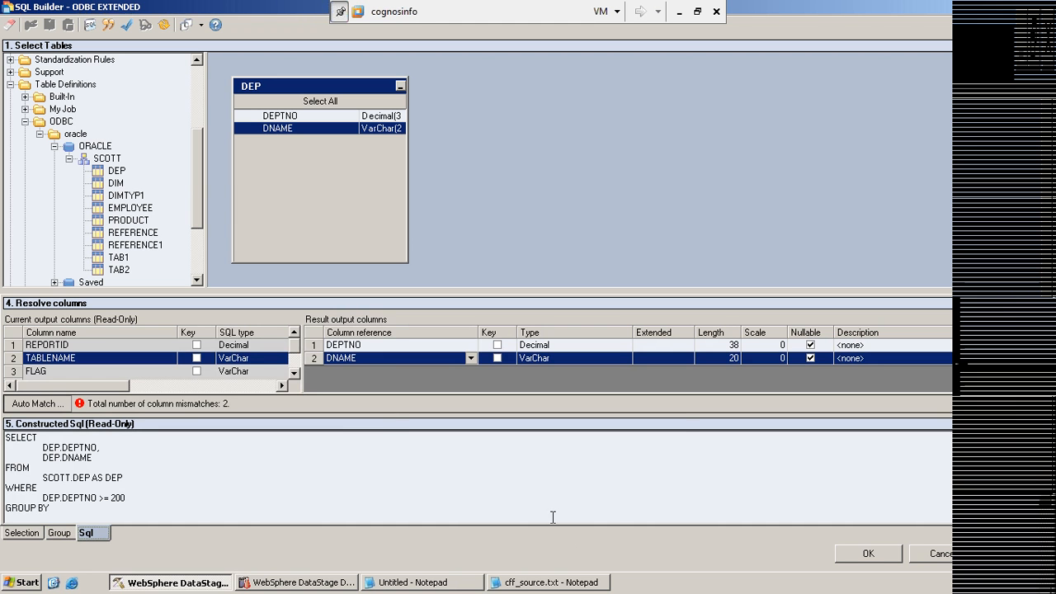
{"action": "left_click", "coordinate": [939, 555]}
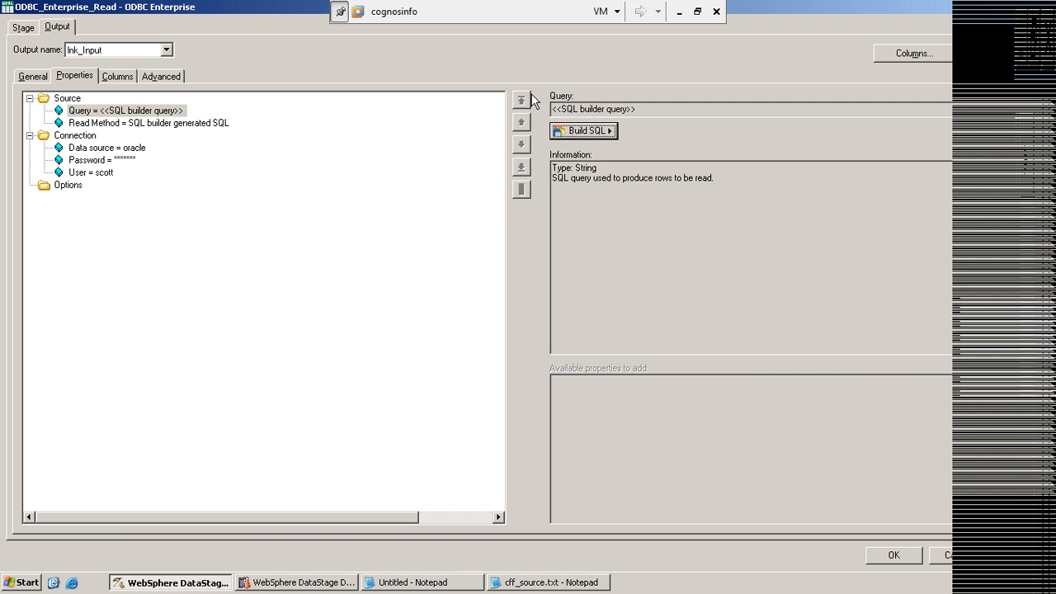
- Change the stage's read method to Table
{"action": "left_click", "coordinate": [162, 125]}
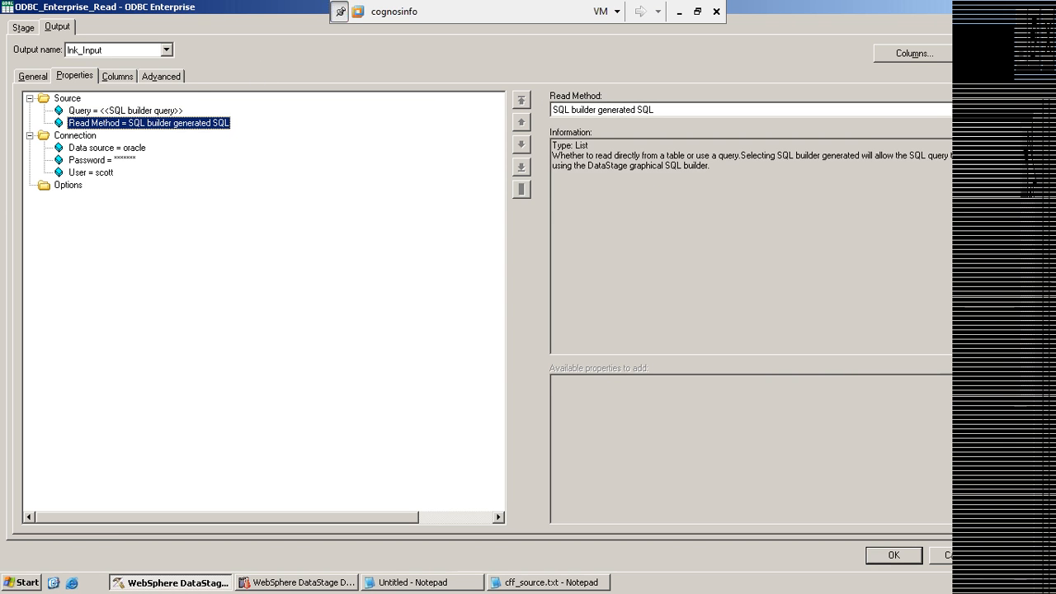
{"action": "left_click", "coordinate": [924, 109]}
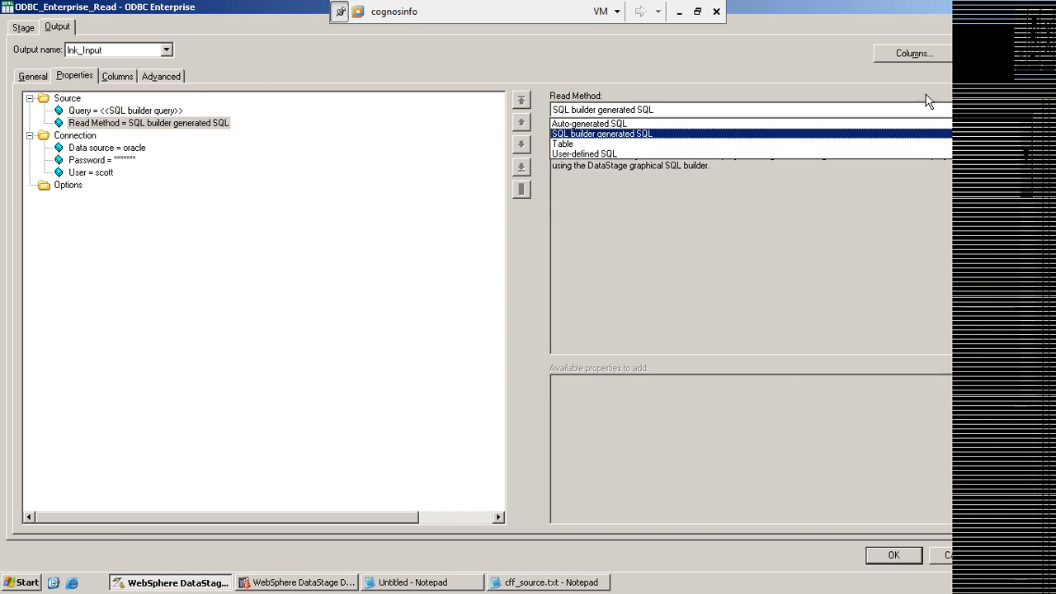
{"action": "left_click", "coordinate": [580, 144]}
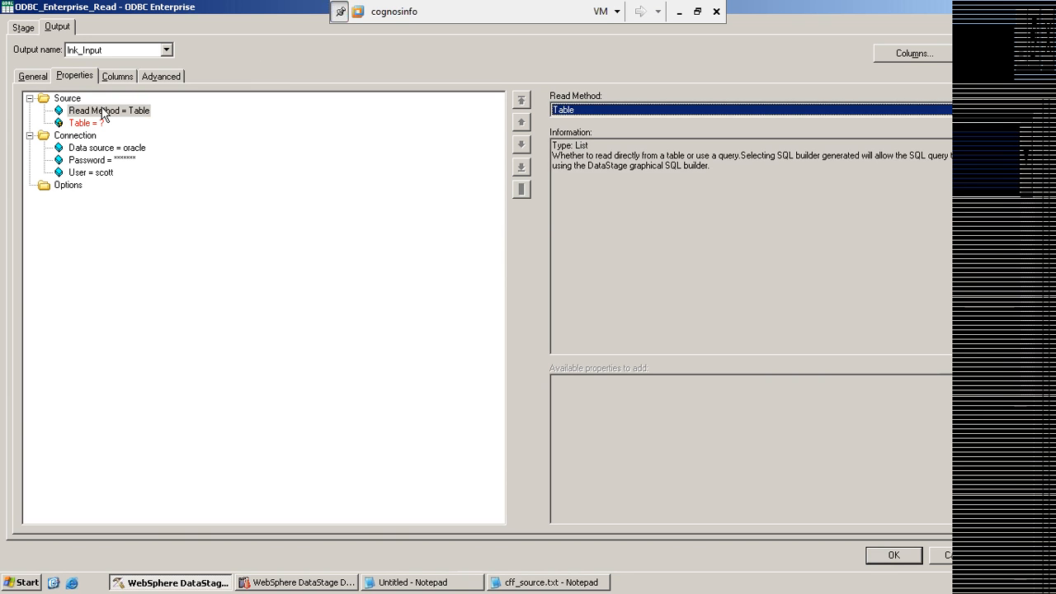
{"action": "left_click", "coordinate": [103, 113]}
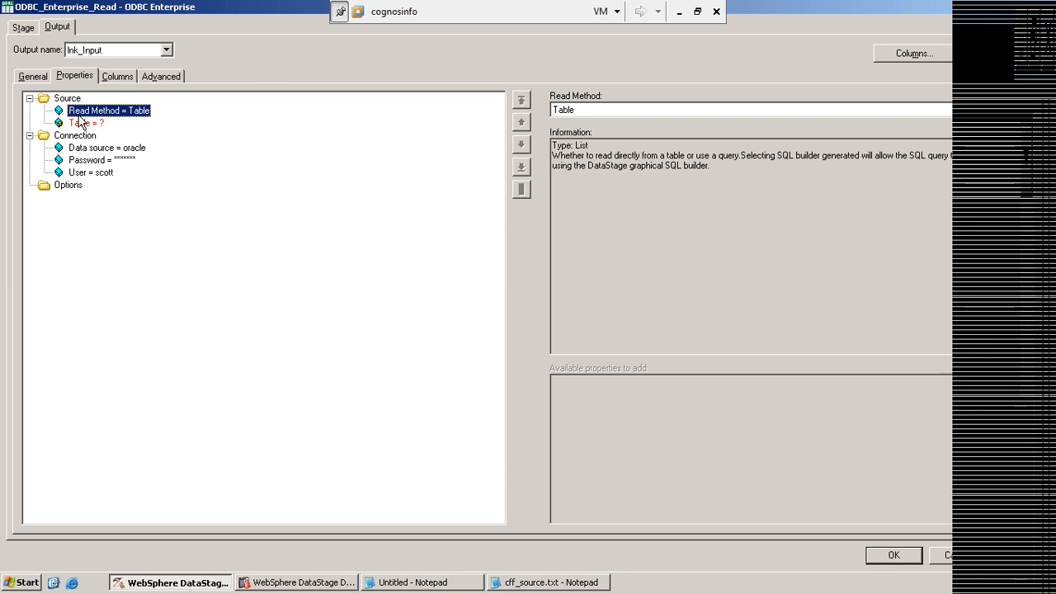
- Add the Select List and Where Clause properties beneath the Table property
{"action": "left_click", "coordinate": [83, 123]}
{"action": "left_click", "coordinate": [100, 110]}
{"action": "left_click", "coordinate": [85, 124]}
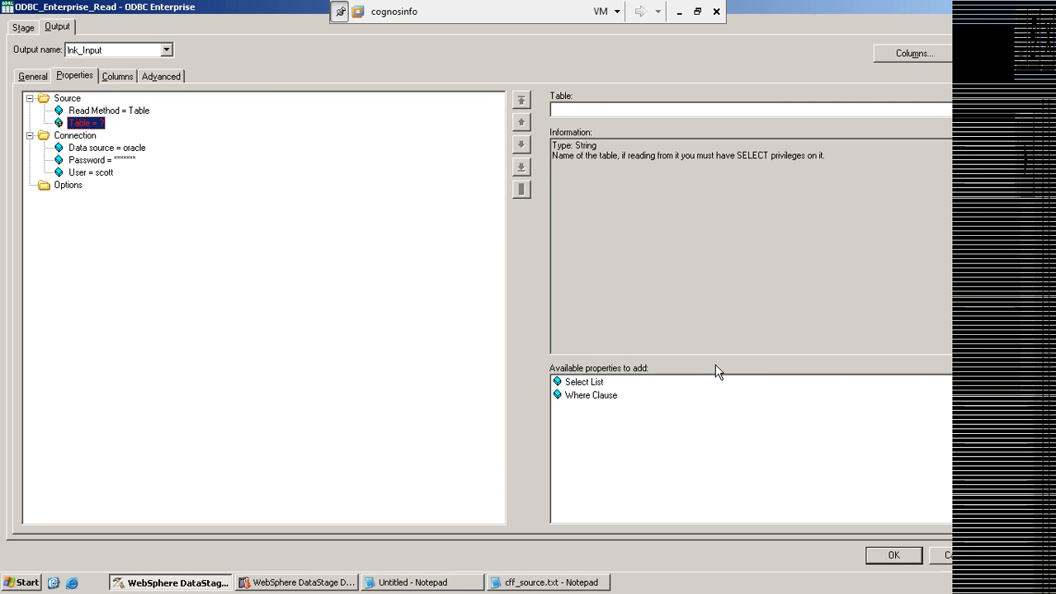
{"action": "left_click", "coordinate": [591, 383]}
{"action": "double_click", "coordinate": [585, 384]}
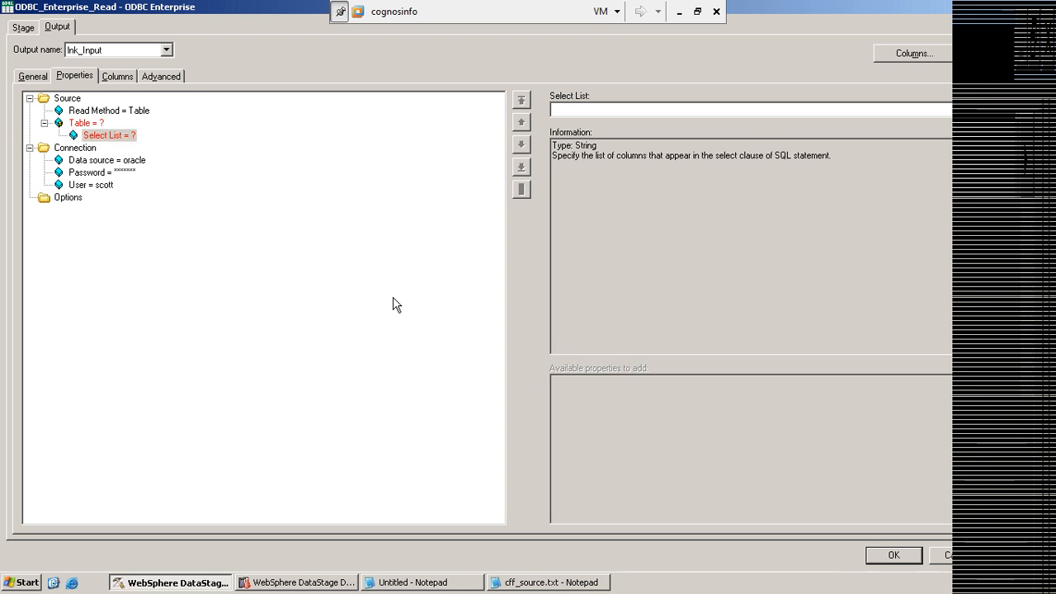
{"action": "left_click", "coordinate": [86, 123]}
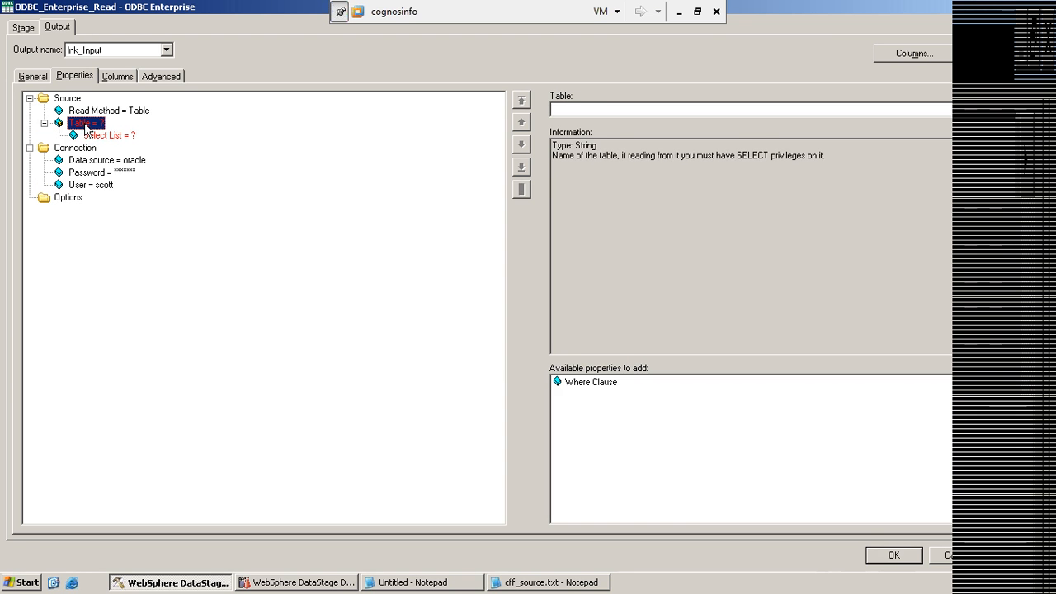
{"action": "double_click", "coordinate": [597, 387]}
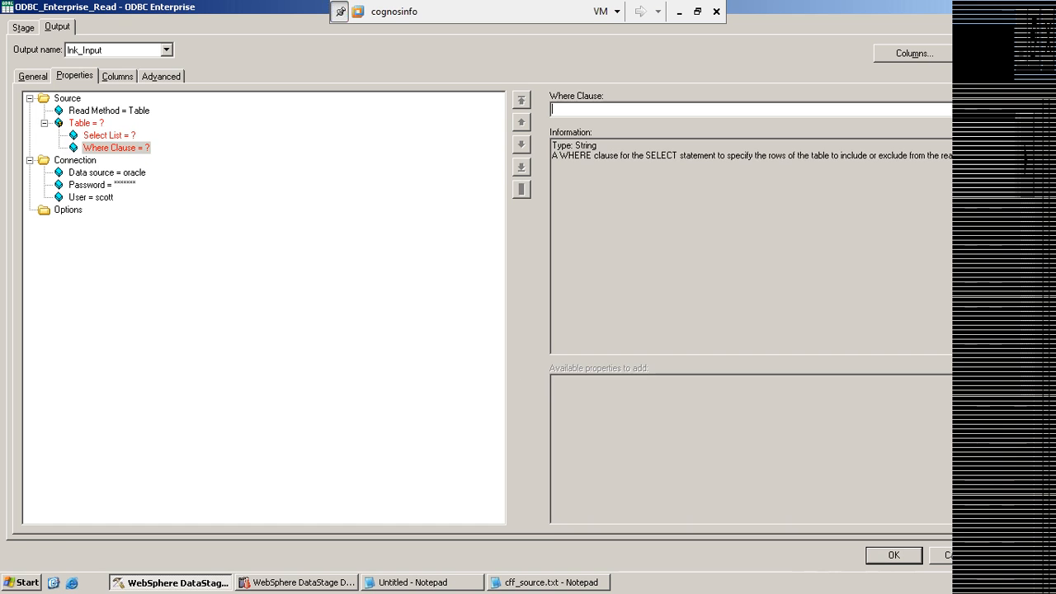
- Set the source table name to emp
{"action": "left_click", "coordinate": [110, 135]}
{"action": "left_click", "coordinate": [88, 123]}
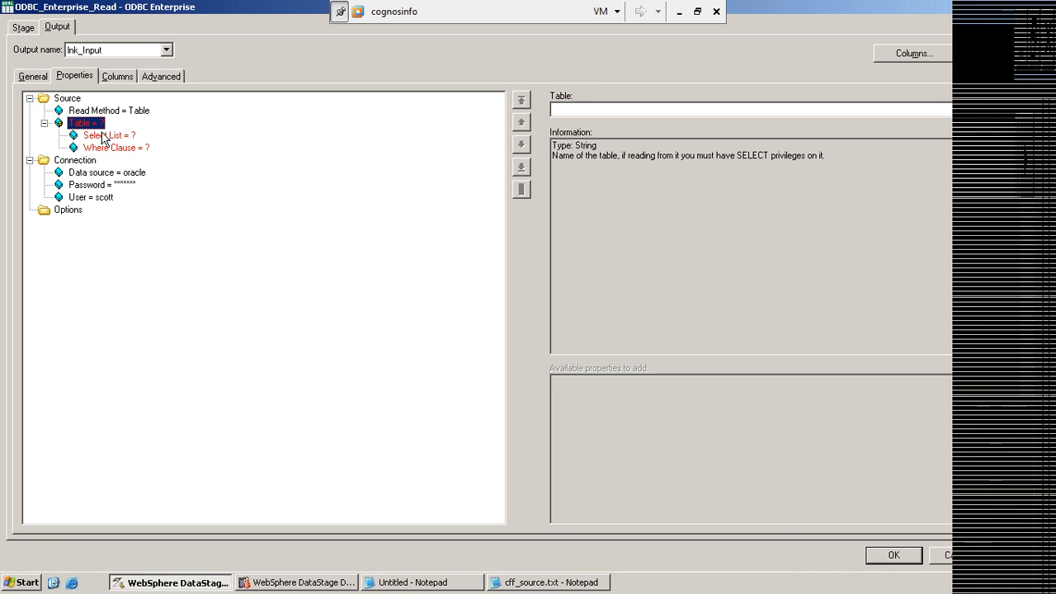
{"action": "left_click", "coordinate": [113, 136]}
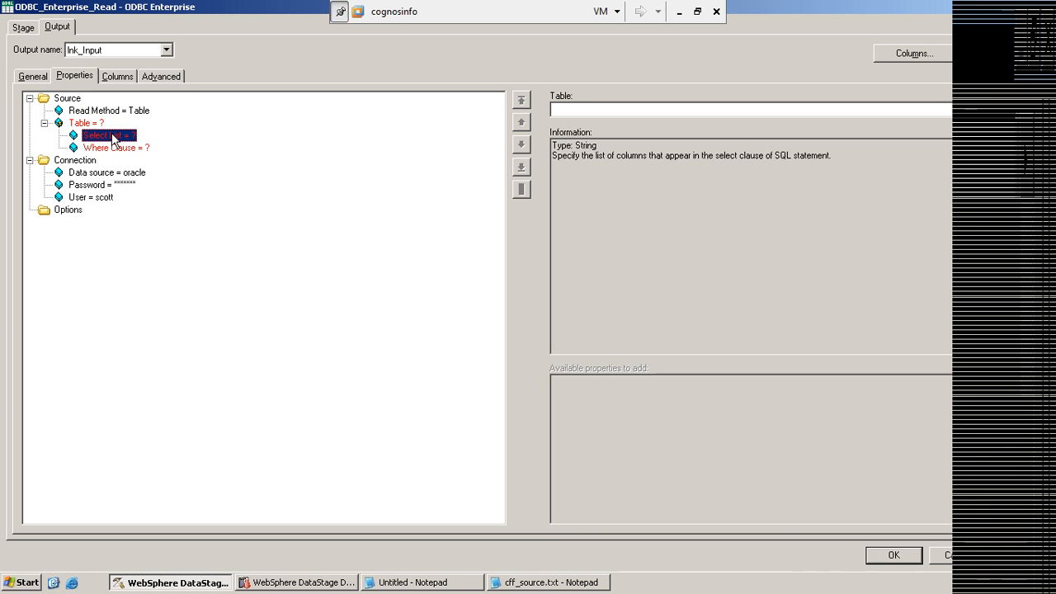
{"action": "left_click", "coordinate": [573, 113]}
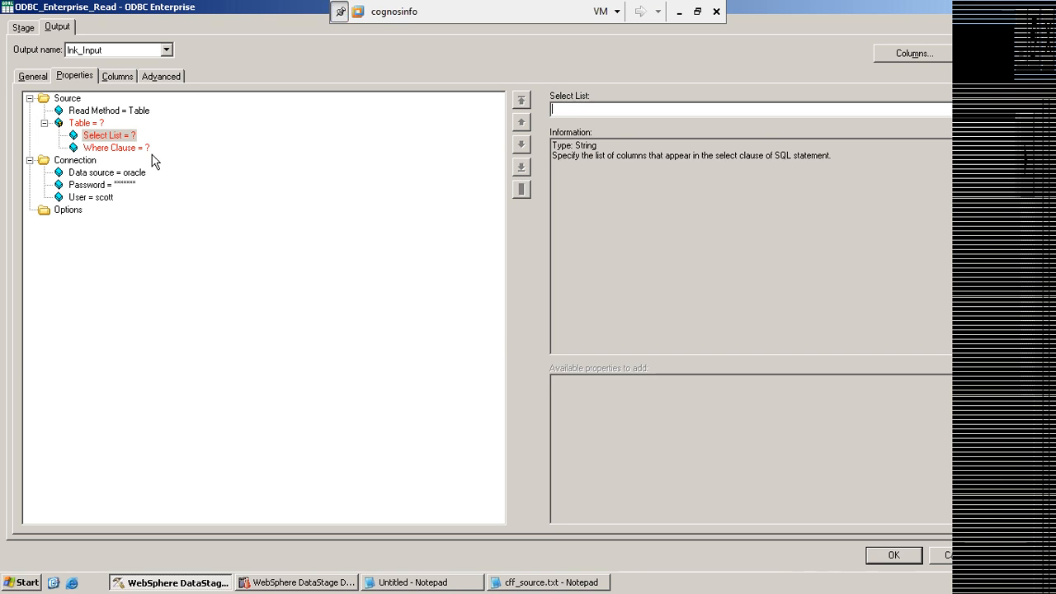
{"action": "left_click", "coordinate": [94, 124]}
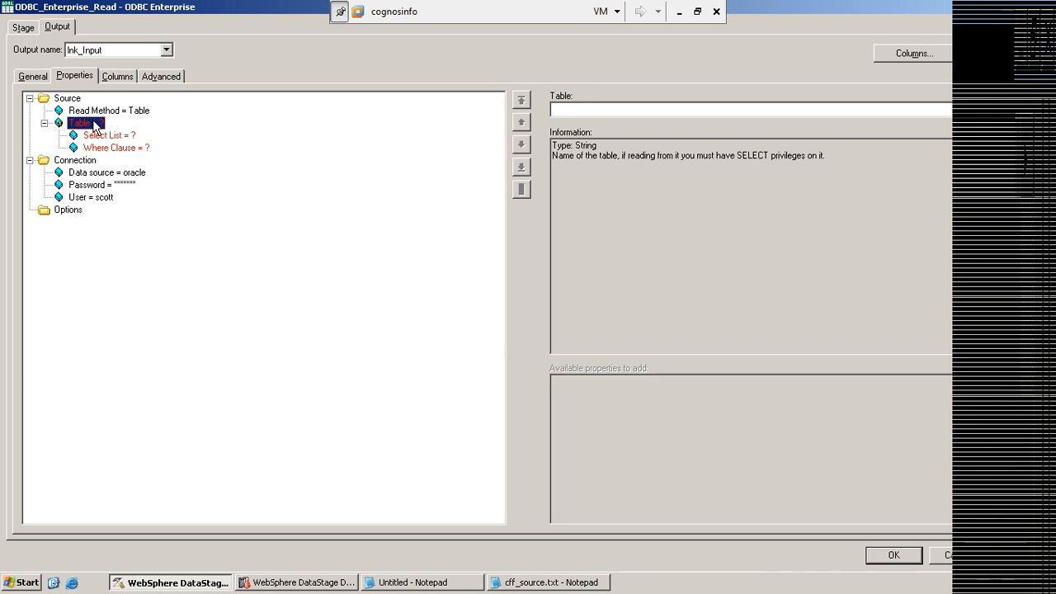
{"action": "left_click", "coordinate": [580, 109]}
{"action": "type", "text": "emp"}
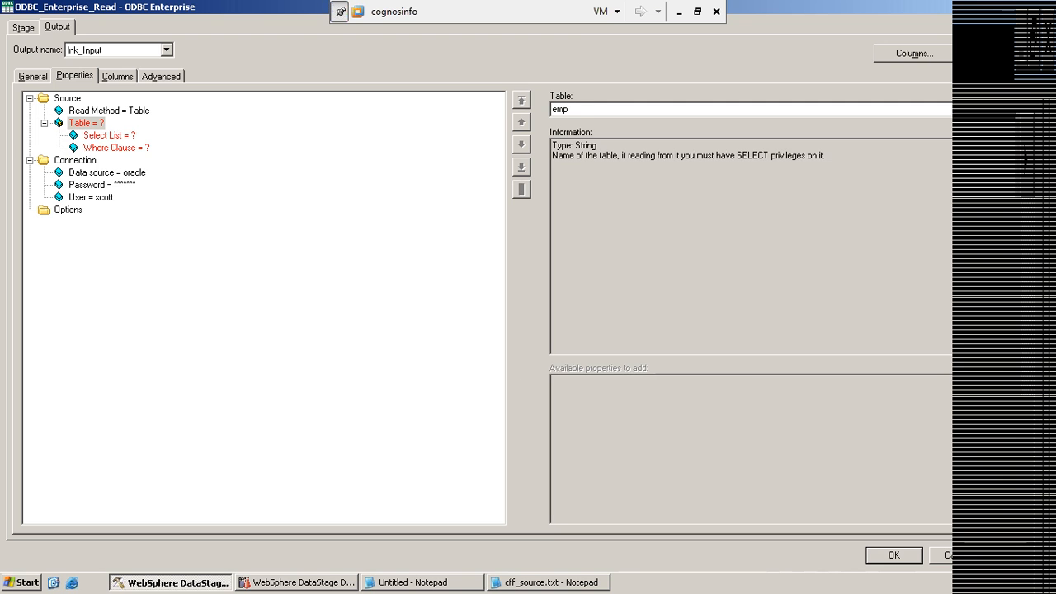
- Set the Select List to the columns empno,empname
{"action": "left_click", "coordinate": [122, 136]}
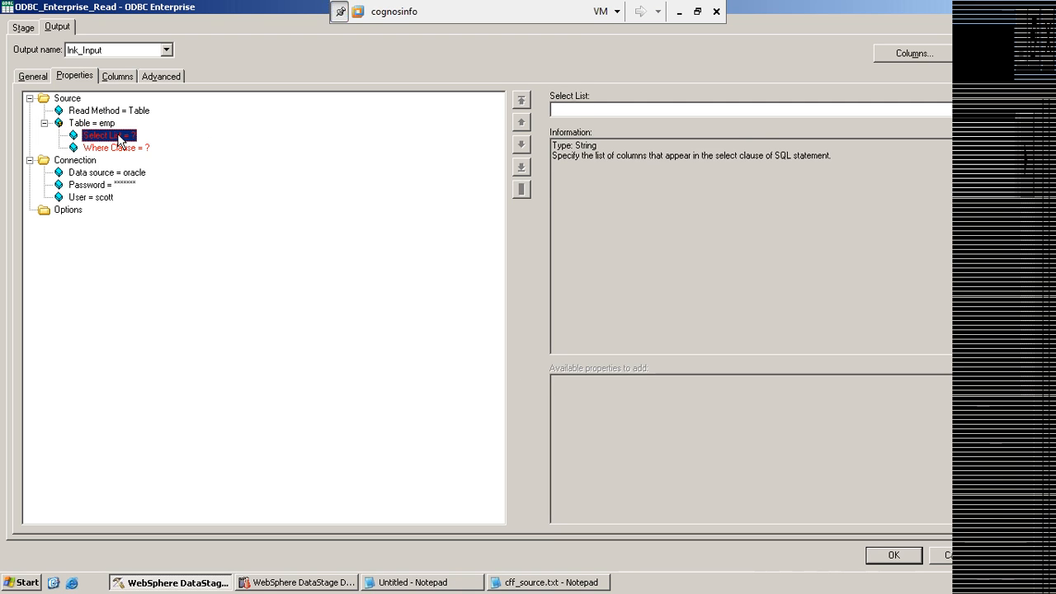
{"action": "left_click", "coordinate": [569, 108]}
{"action": "type", "text": "empno"}
{"action": "type", "text": "name"}
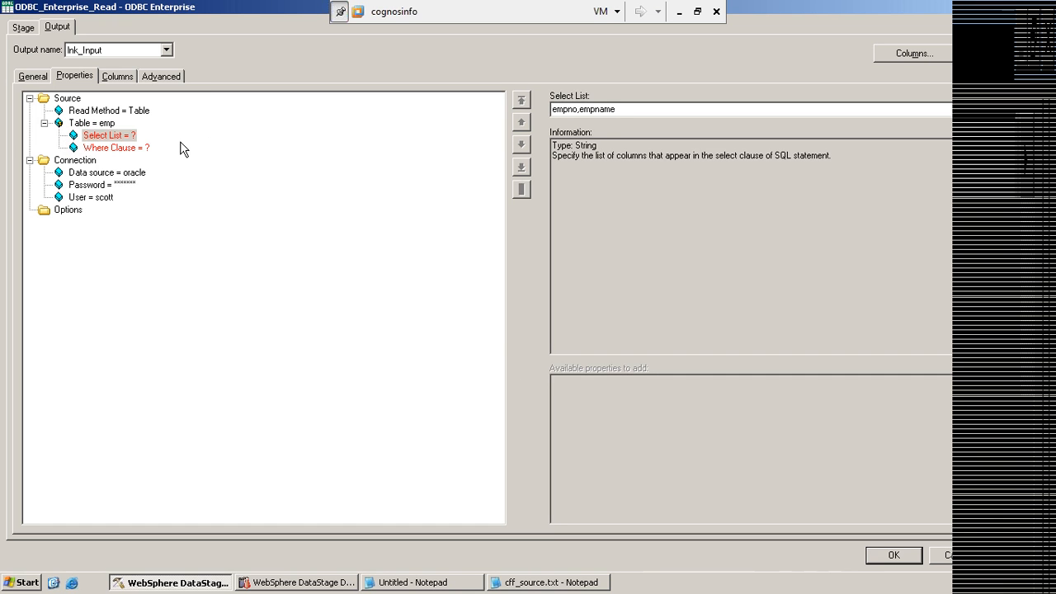
- Set the Where Clause to empno>20
{"action": "left_click", "coordinate": [113, 148]}
{"action": "left_click", "coordinate": [587, 110]}
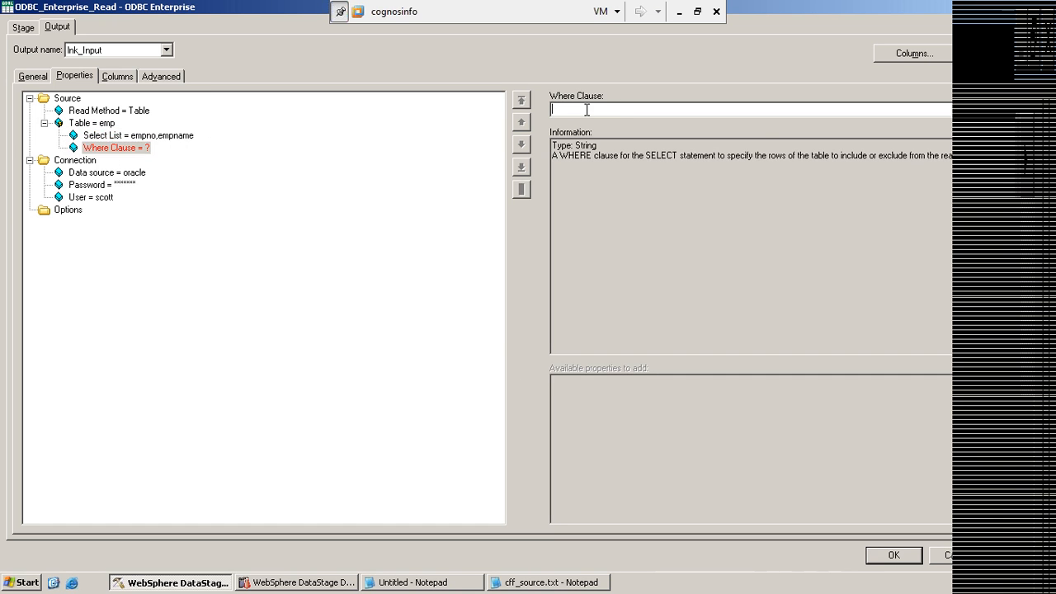
{"action": "type", "text": "empno>20"}
{"action": "left_click", "coordinate": [80, 124]}
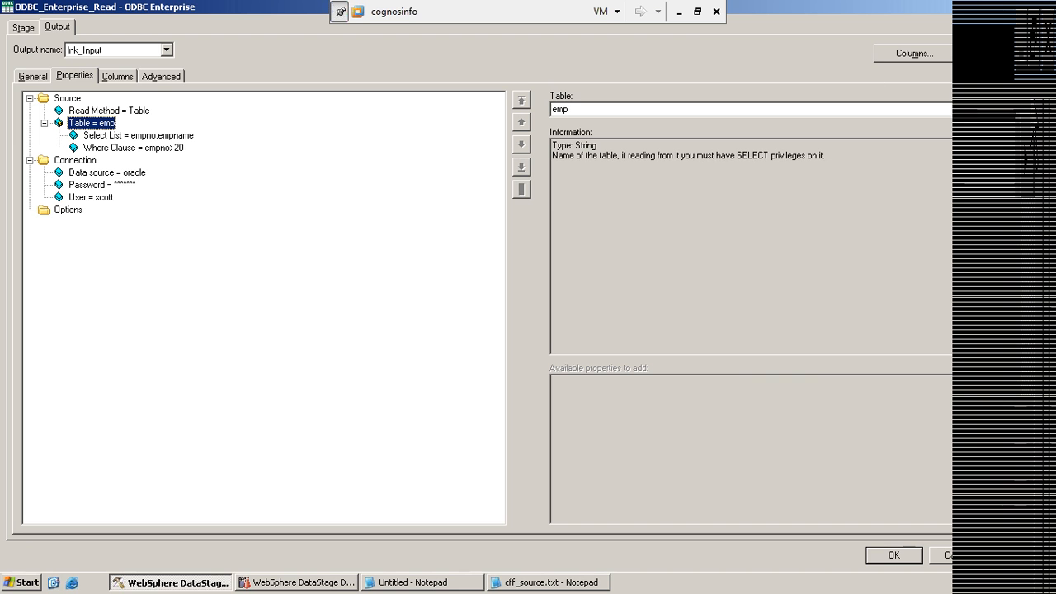
- Review the available read methods and the properties in the Connection category
{"action": "left_click", "coordinate": [117, 111]}
{"action": "left_click", "coordinate": [1028, 110]}
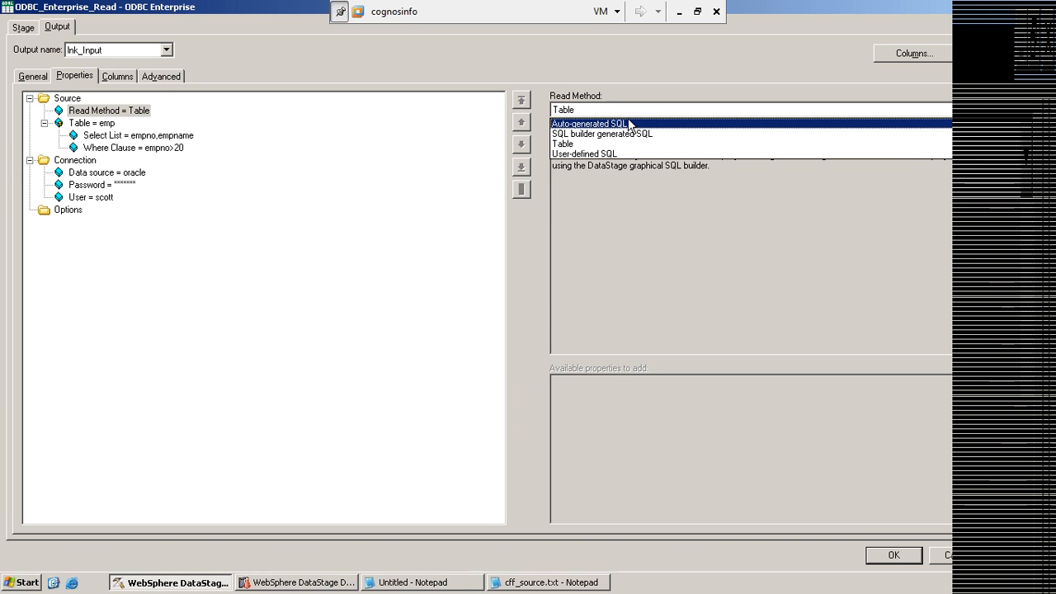
{"action": "left_click", "coordinate": [107, 77]}
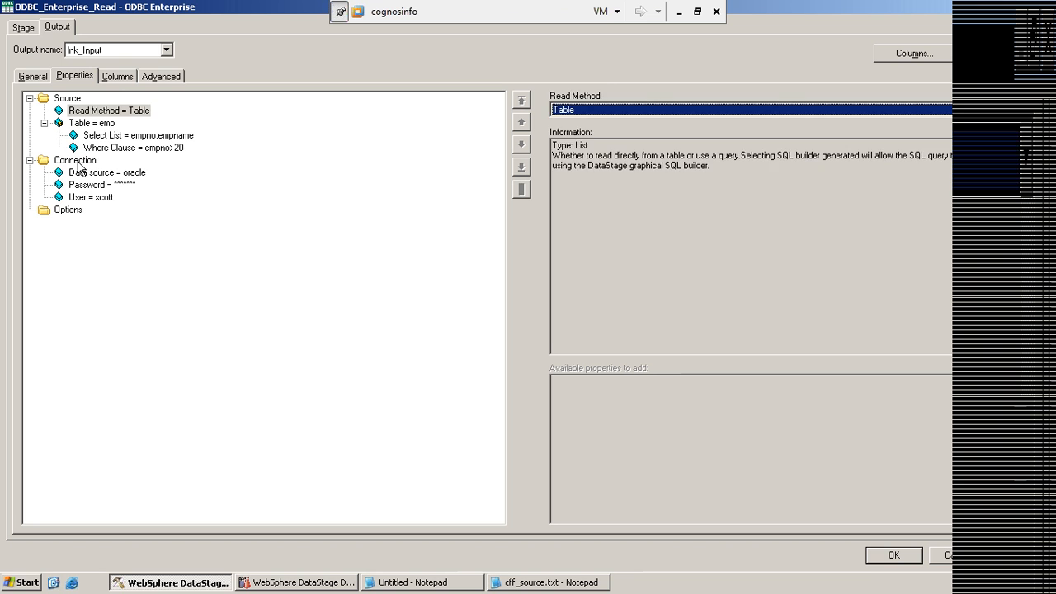
{"action": "left_click", "coordinate": [77, 163]}
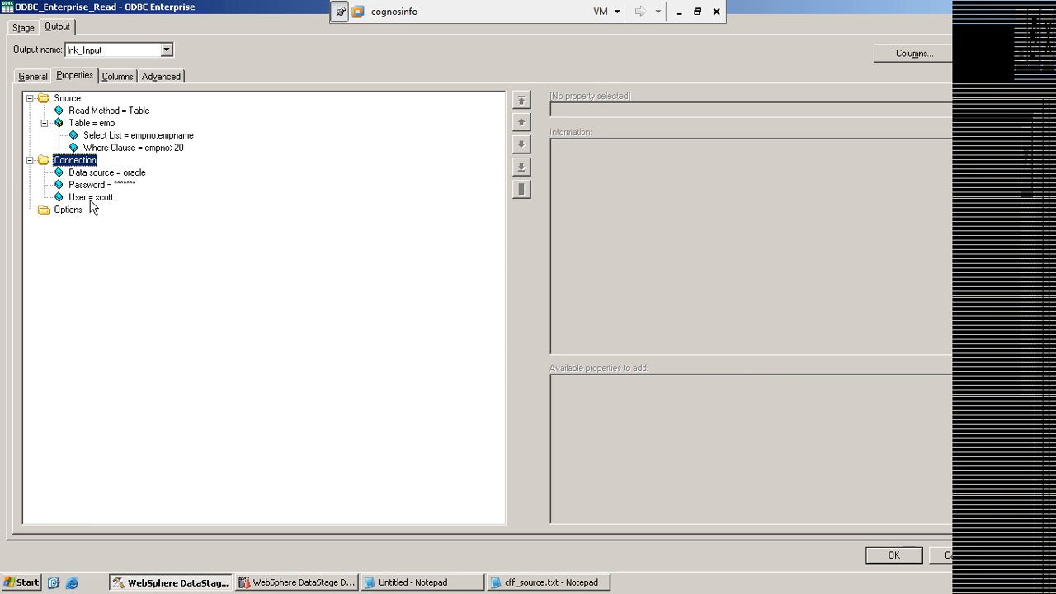
- Add an Open Command option containing the SQL statement Insert into dummy values(1,'etl')
{"action": "left_click", "coordinate": [63, 210]}
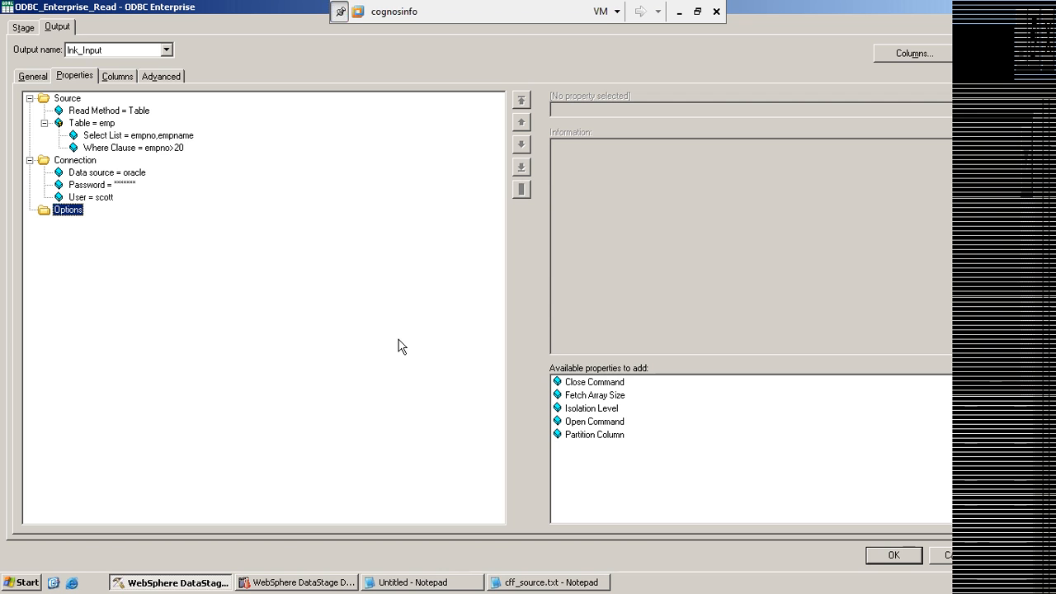
{"action": "left_click", "coordinate": [590, 425]}
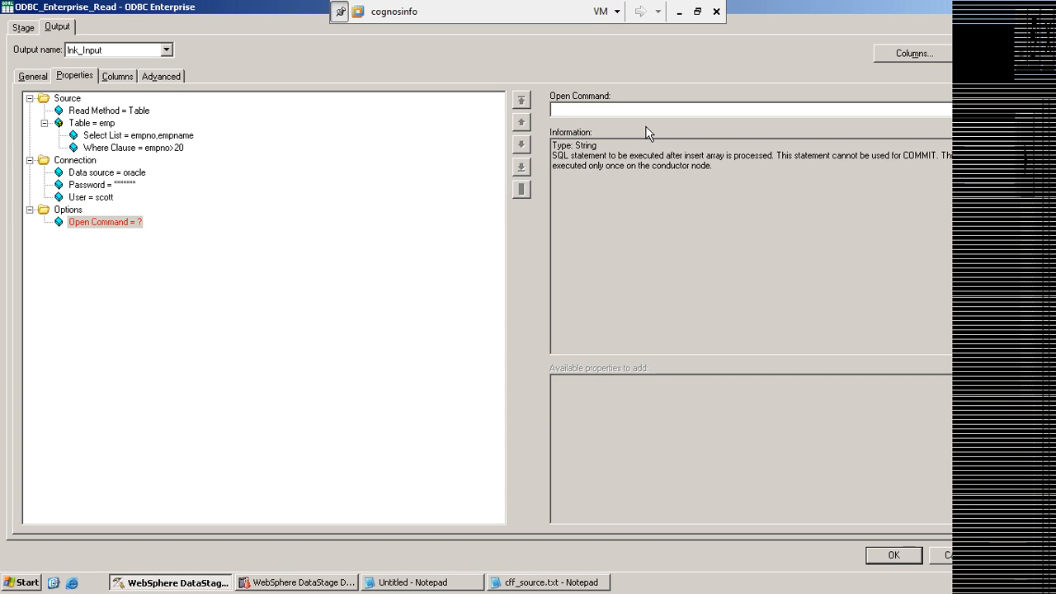
{"action": "type", "text": "Insert"}
{"action": "type", "text": "into dummy values(1,"}
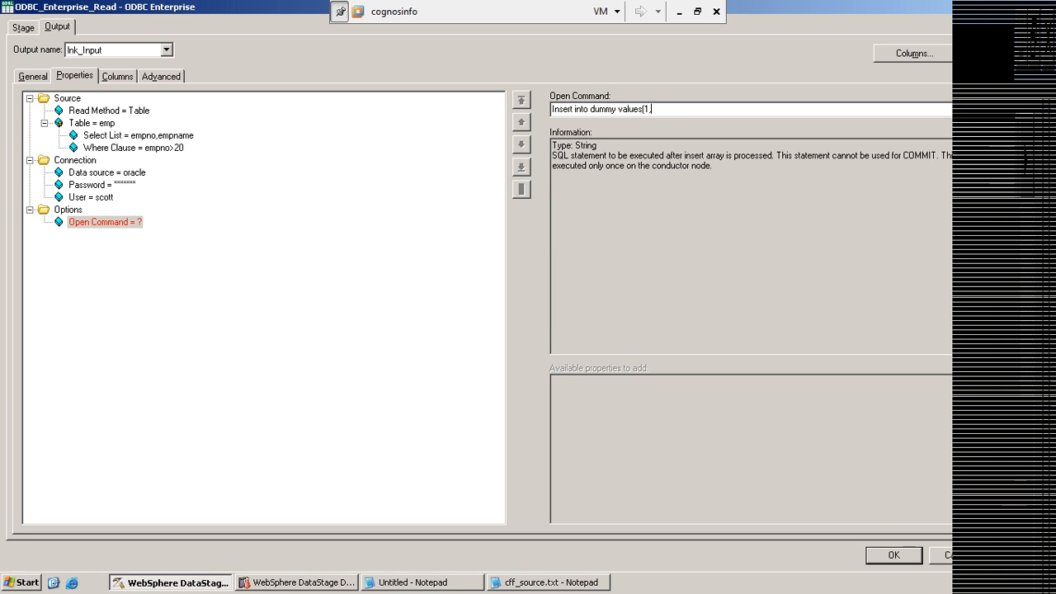
{"action": "type", "text": "'etl')"}
- Add a Close Command option containing truncate table dummy; and return to the Options category
{"action": "left_click", "coordinate": [62, 211]}
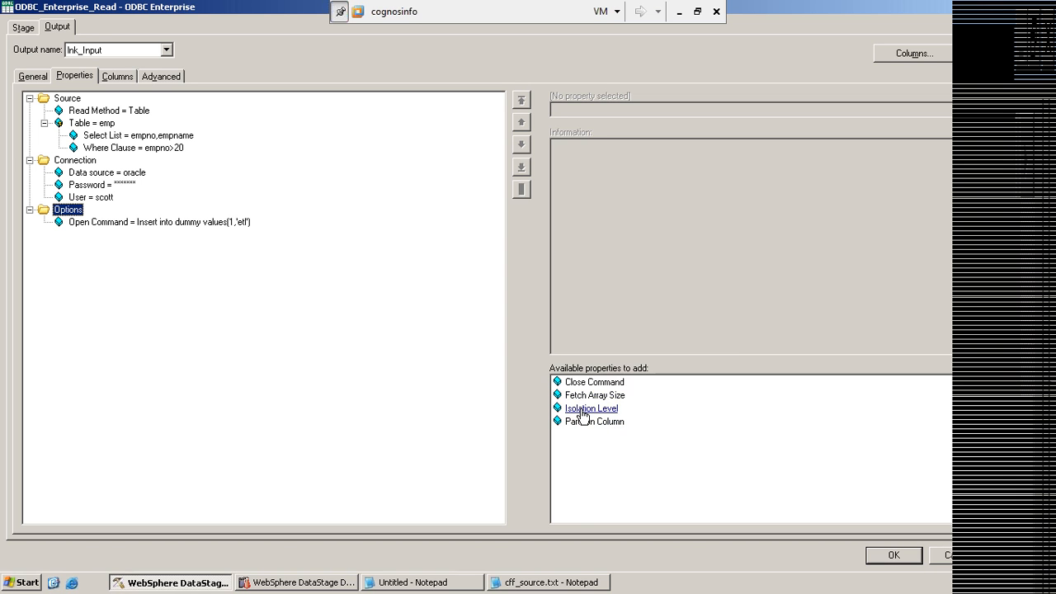
{"action": "left_click", "coordinate": [581, 384]}
{"action": "double_click", "coordinate": [582, 385]}
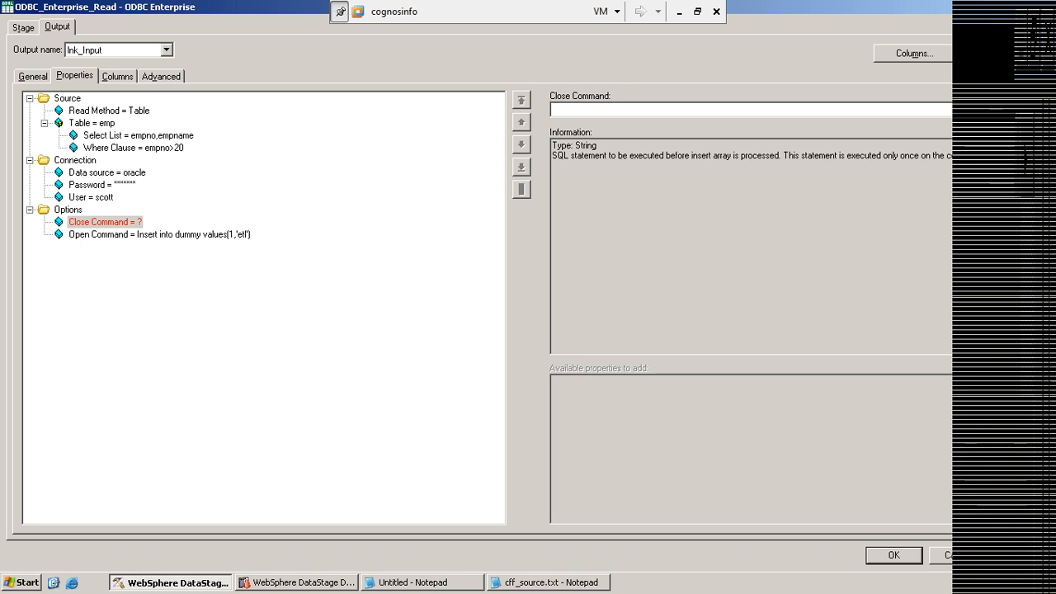
{"action": "type", "text": "truncate dummy;table"}
{"action": "left_click", "coordinate": [128, 237]}
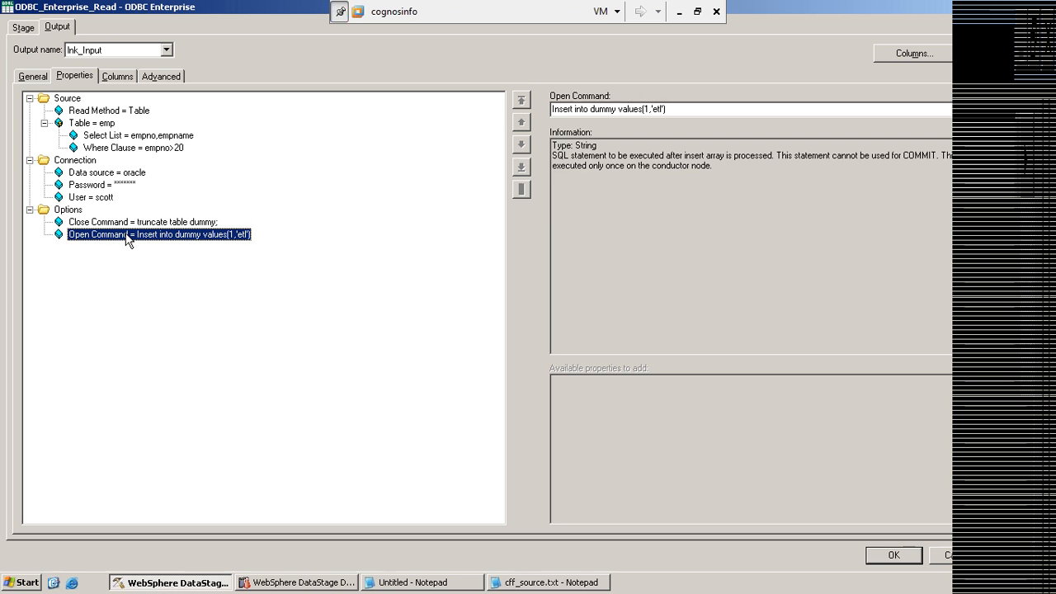
{"action": "left_click", "coordinate": [66, 214]}
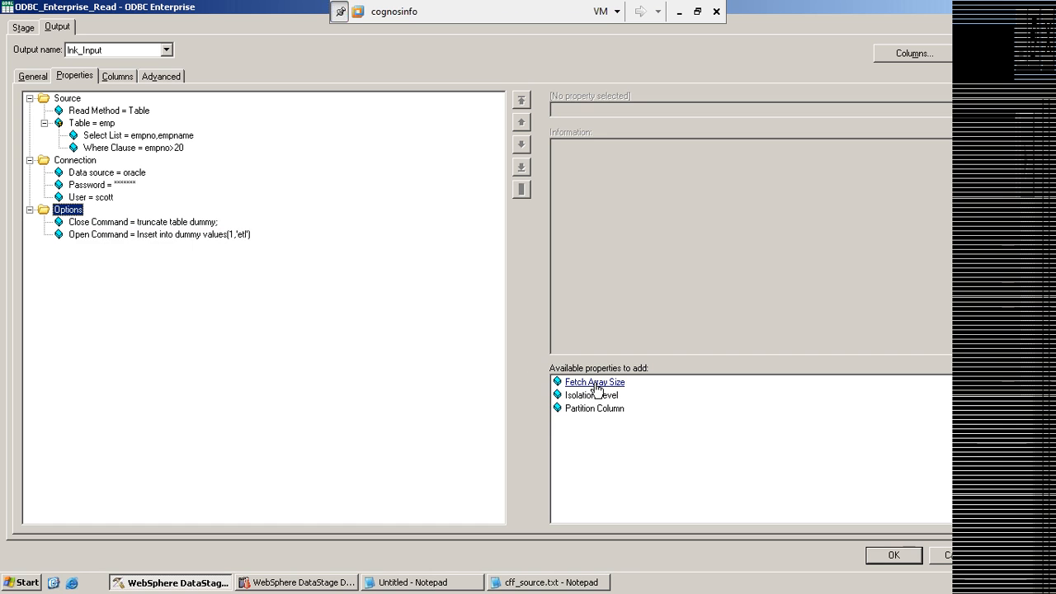
- Add the Fetch Array Size option with a value of 1000 and return to the Options category
{"action": "mouse_move", "coordinate": [597, 388]}
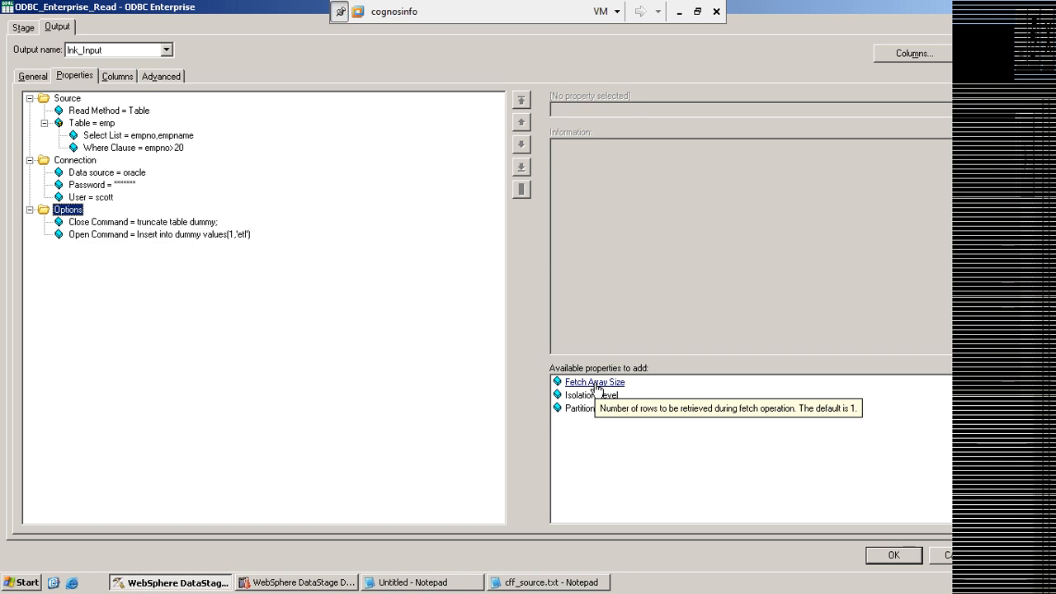
{"action": "left_click", "coordinate": [596, 384]}
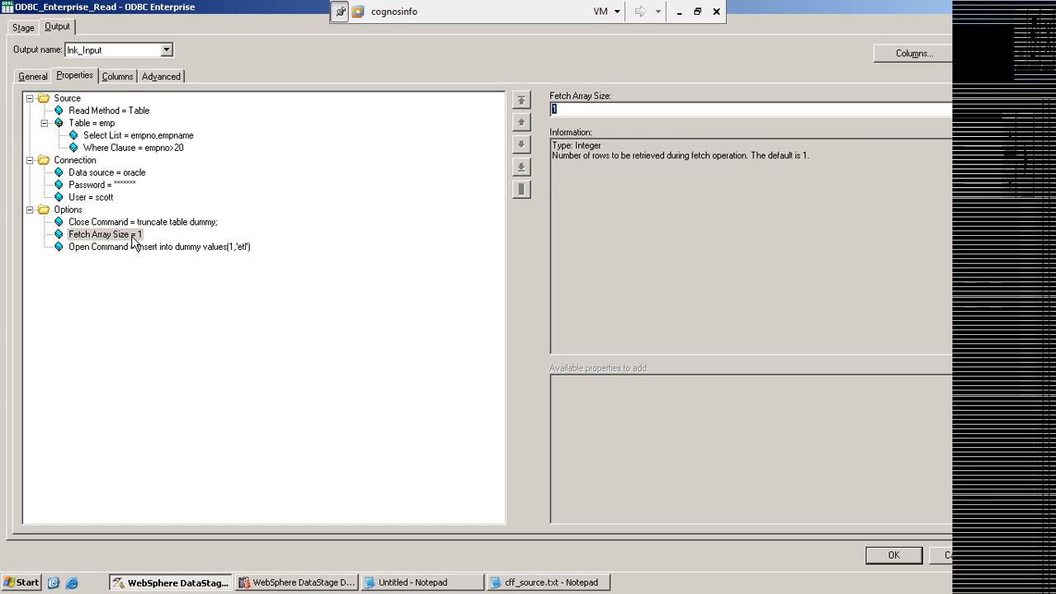
{"action": "type", "text": "1000"}
{"action": "left_click", "coordinate": [70, 211]}
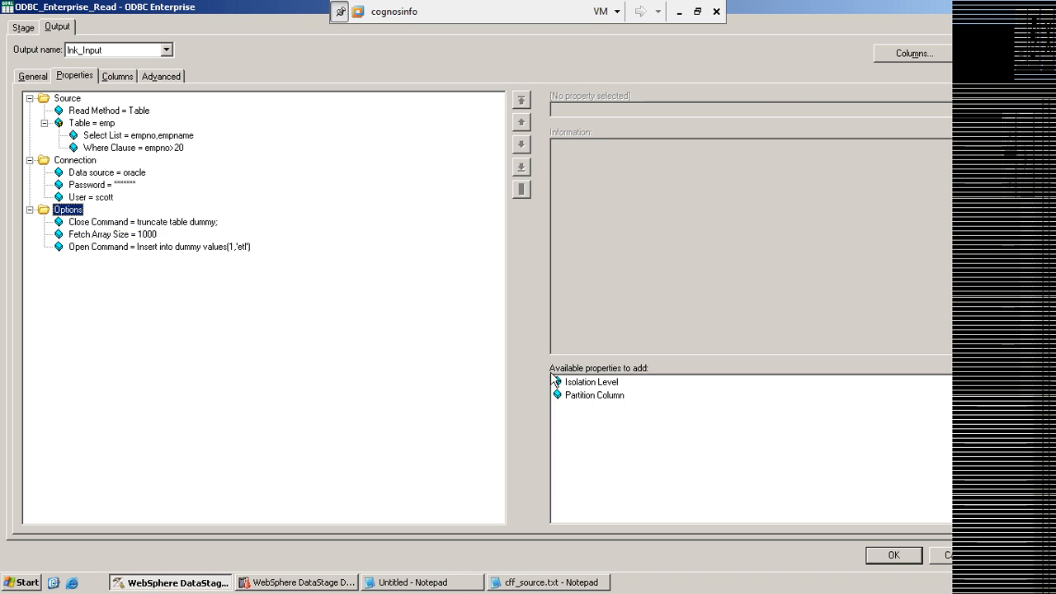
- Add the Partition Column option without a value and the Isolation Level option to the Options category
{"action": "mouse_move", "coordinate": [575, 388]}
{"action": "double_click", "coordinate": [585, 397]}
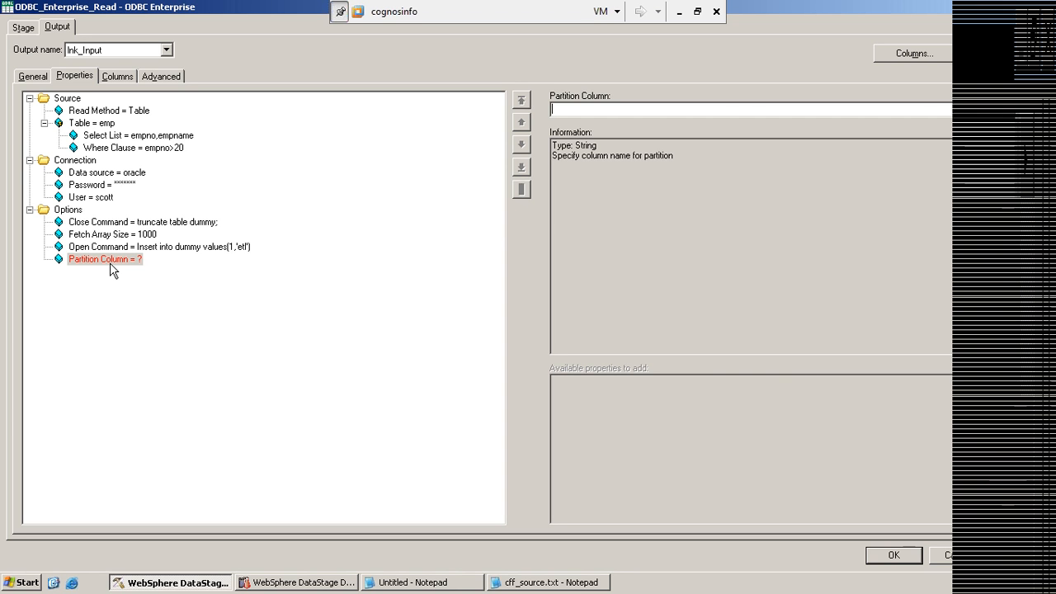
{"action": "left_click", "coordinate": [73, 212]}
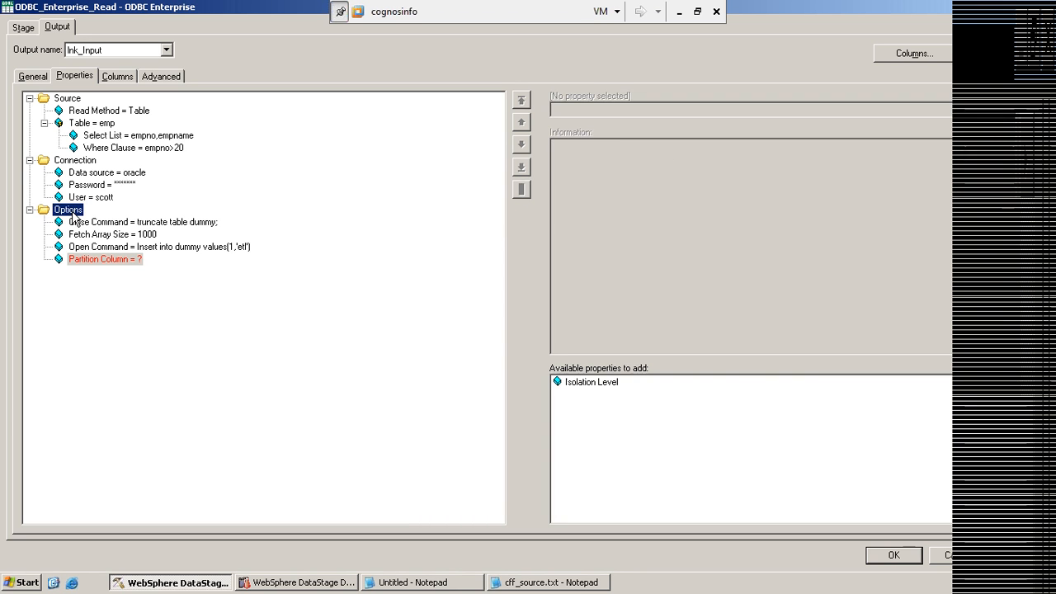
{"action": "double_click", "coordinate": [586, 384]}
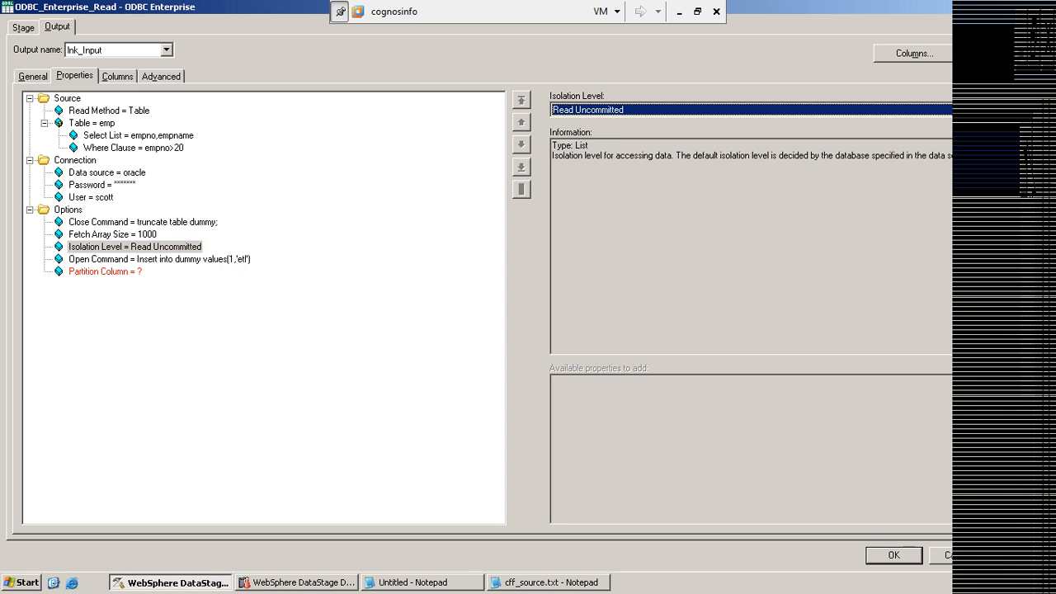
- Review the available Isolation Level choices and cancel the ODBC_Enterprise_Read stage properties
{"action": "left_click", "coordinate": [1026, 110]}
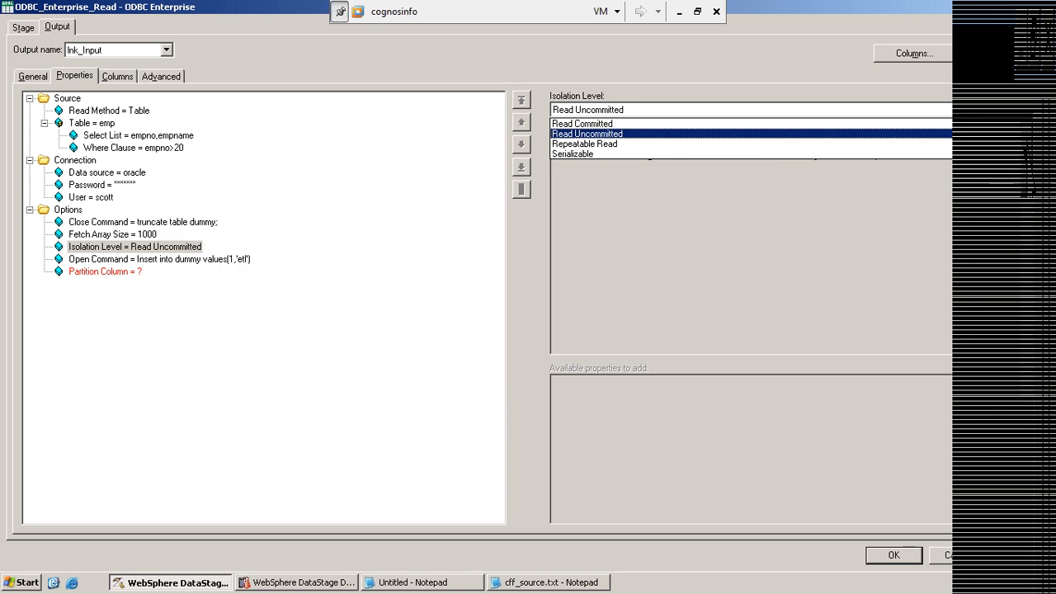
{"action": "left_click", "coordinate": [1026, 110]}
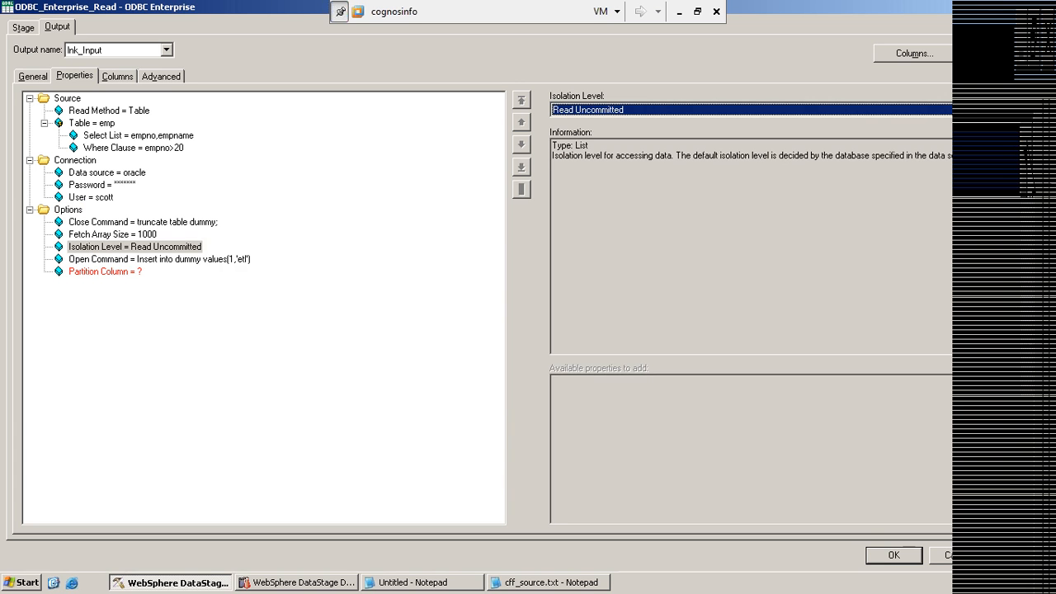
{"action": "left_click", "coordinate": [1025, 109]}
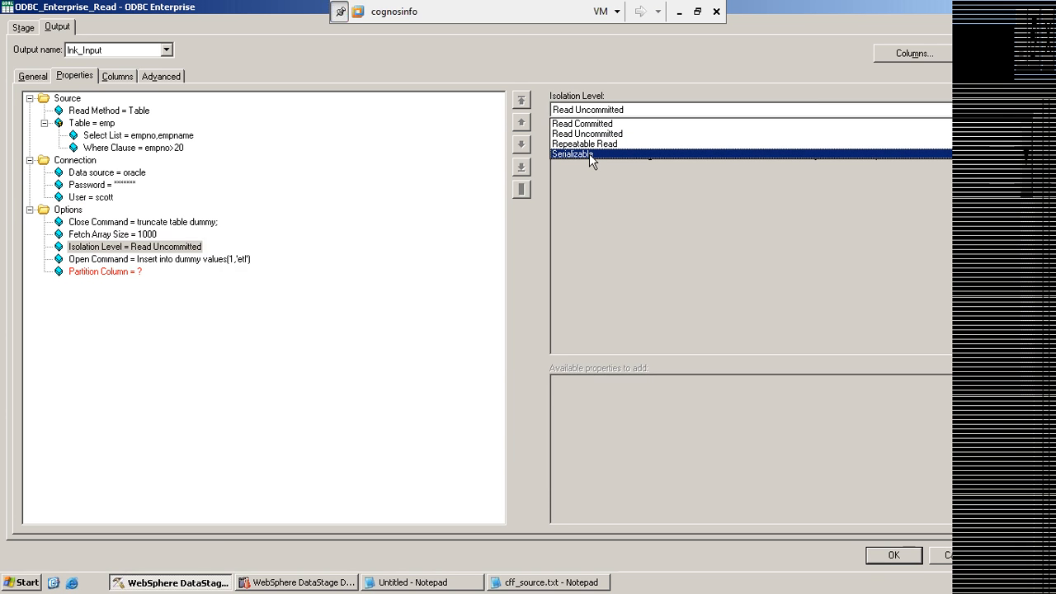
{"action": "key", "text": "Up"}
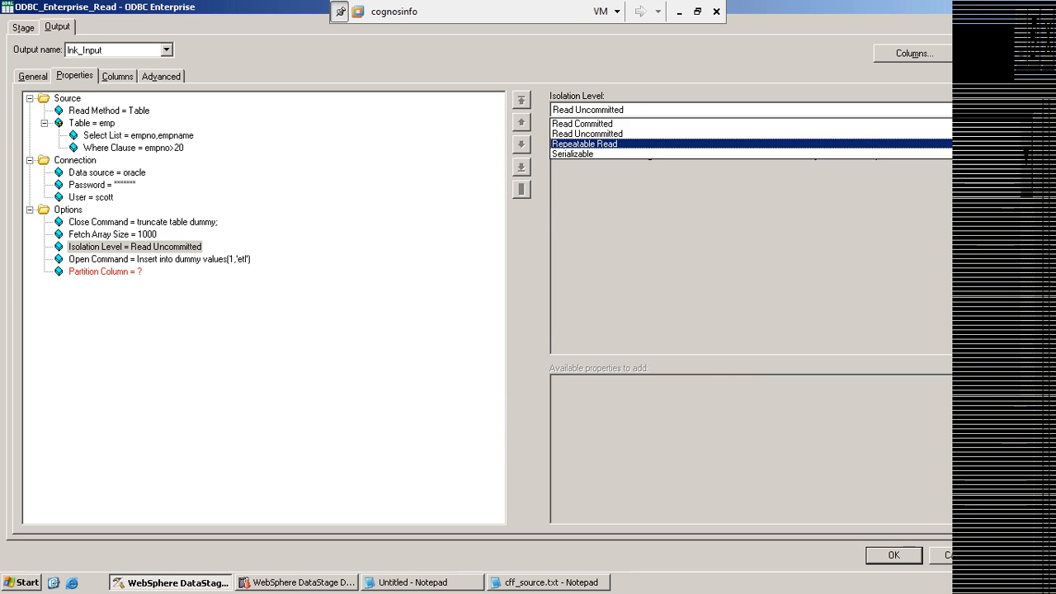
{"action": "key", "text": "Down"}
{"action": "left_click", "coordinate": [951, 553]}
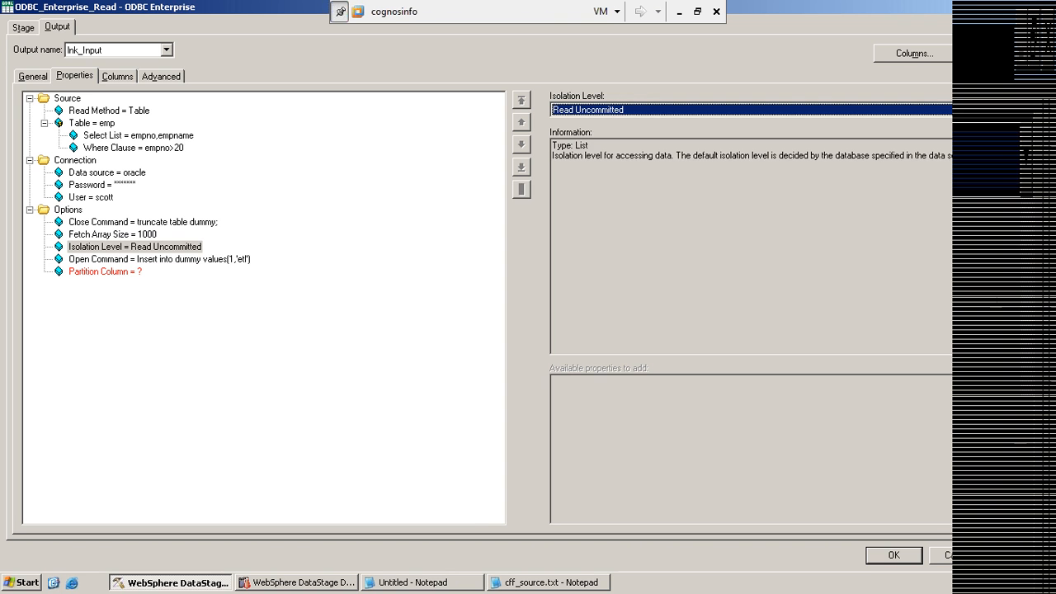
{"action": "left_click", "coordinate": [945, 555]}
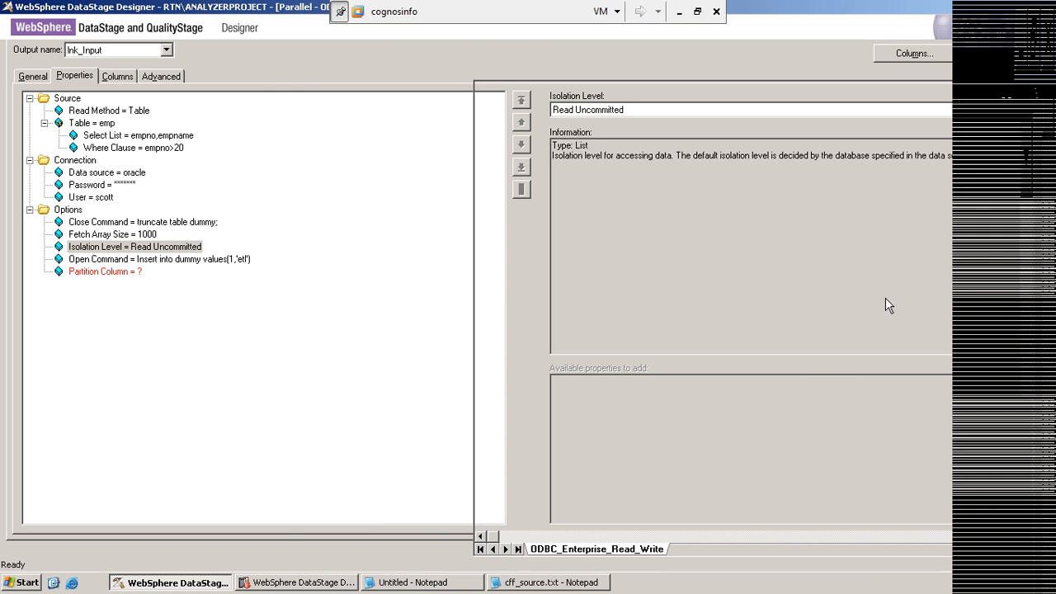
- Switch to the desktop, open cursor.txt in Notepad and maximize its window
{"action": "key", "text": "super+d"}
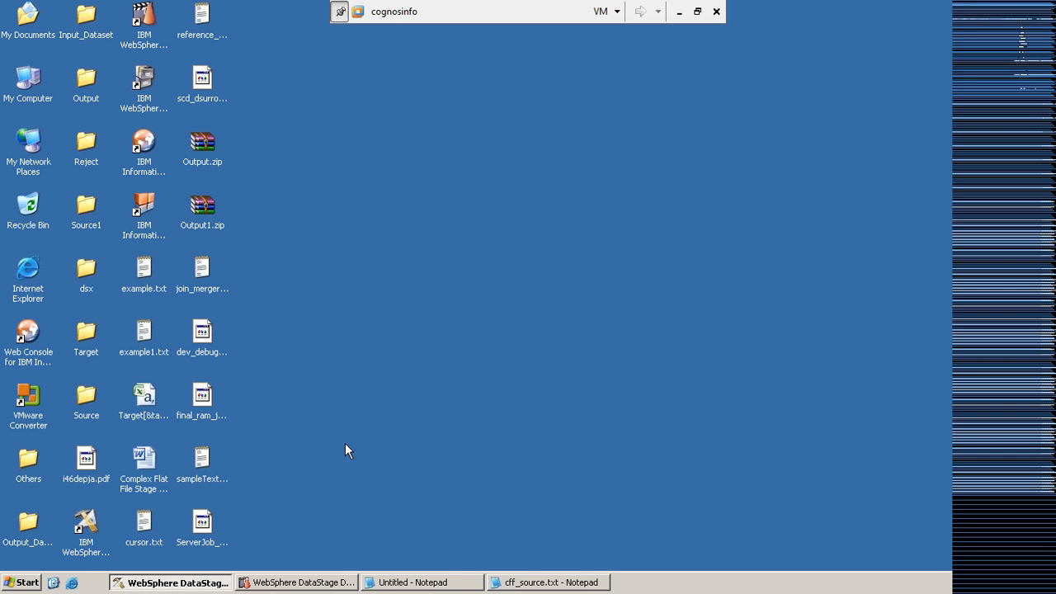
{"action": "double_click", "coordinate": [208, 27]}
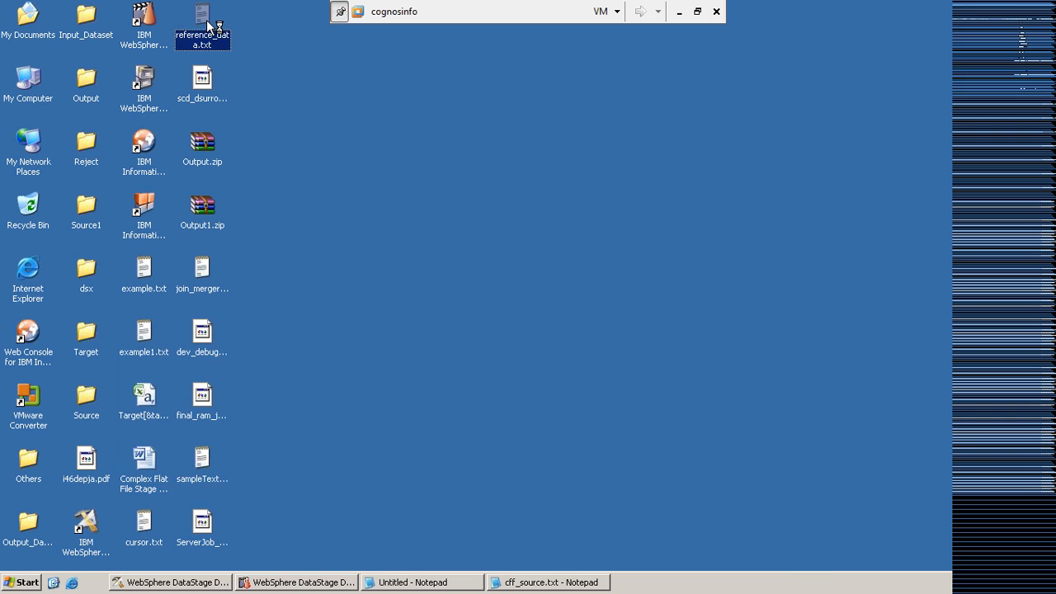
{"action": "left_click", "coordinate": [828, 340]}
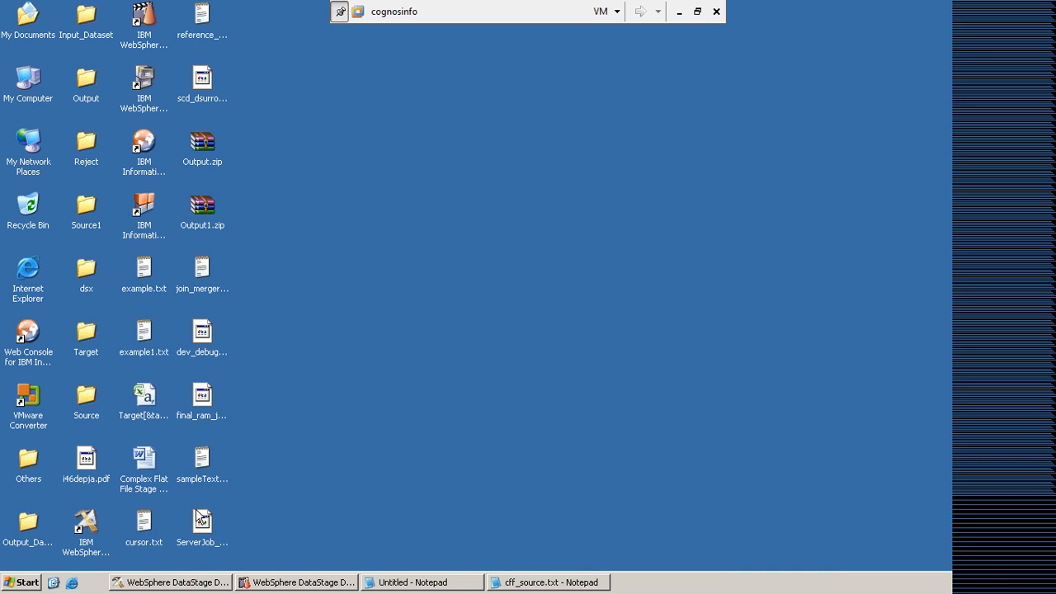
{"action": "double_click", "coordinate": [142, 528]}
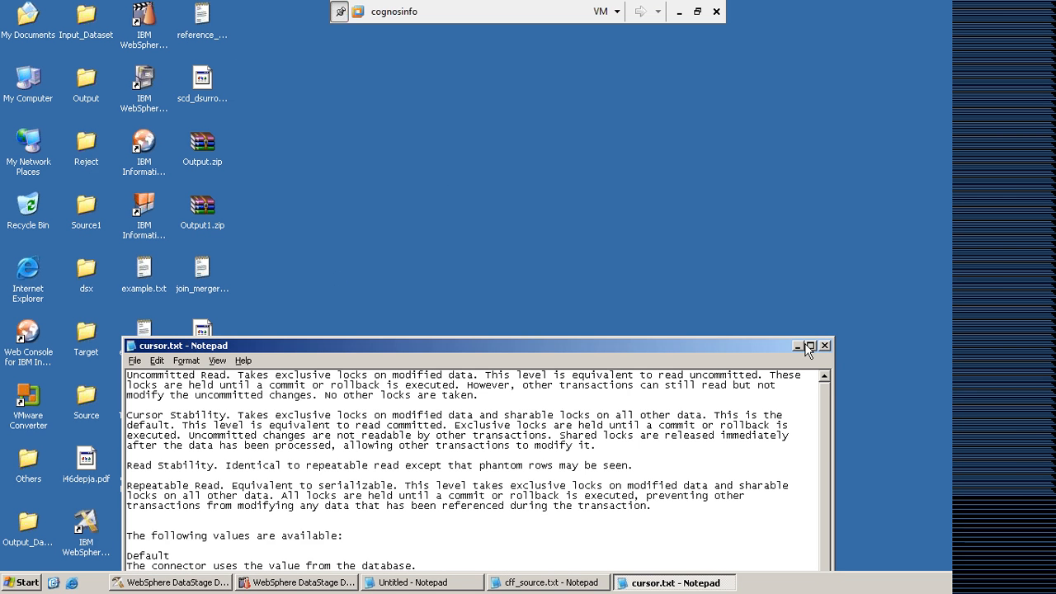
{"action": "left_click", "coordinate": [811, 346]}
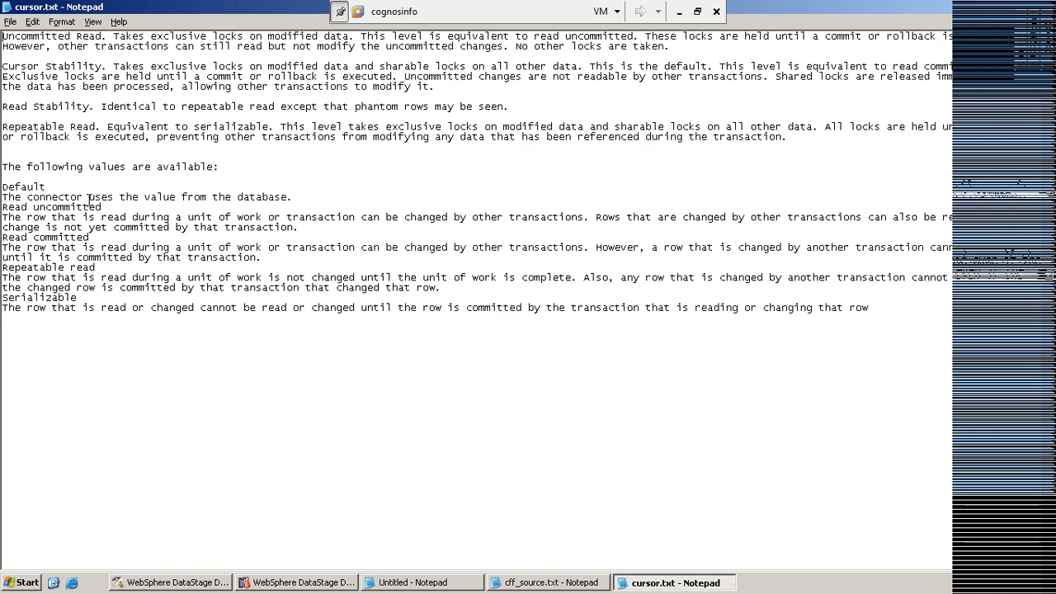
- Examine the isolation level values listed in cursor.txt and the four locking levels described above them
{"action": "left_click_drag", "start_coordinate": [101, 197], "coordinate": [7, 210]}
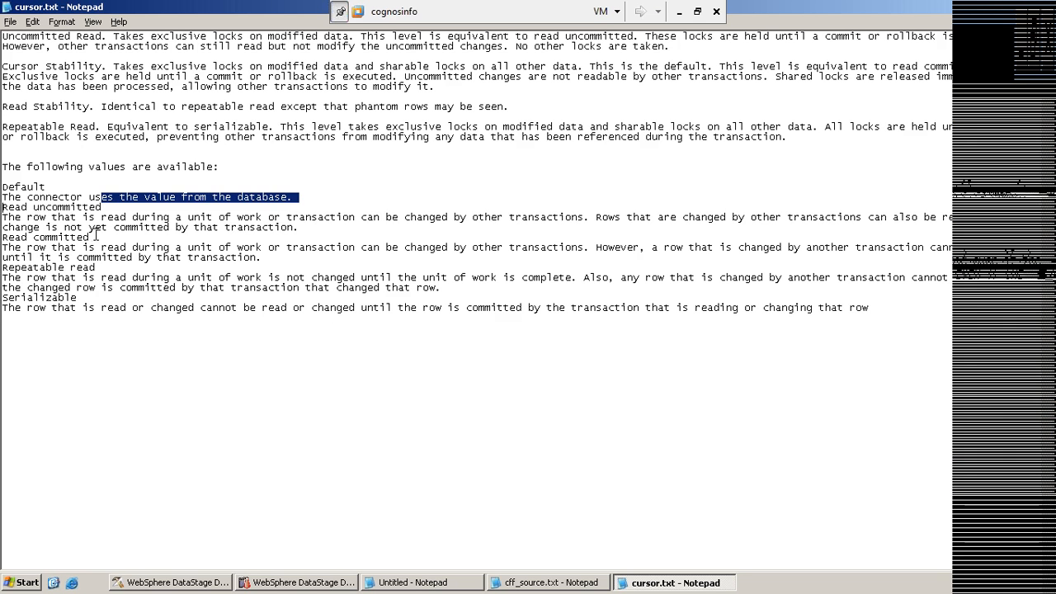
{"action": "left_click_drag", "start_coordinate": [93, 237], "coordinate": [5, 229]}
{"action": "left_click_drag", "start_coordinate": [113, 268], "coordinate": [4, 277]}
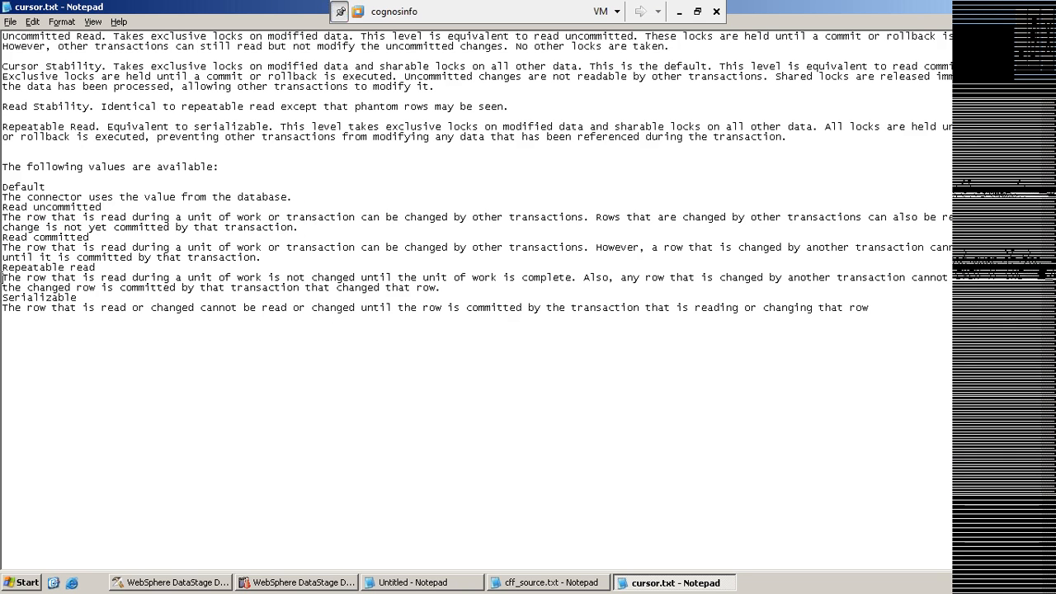
{"action": "left_click_drag", "start_coordinate": [81, 299], "coordinate": [15, 299]}
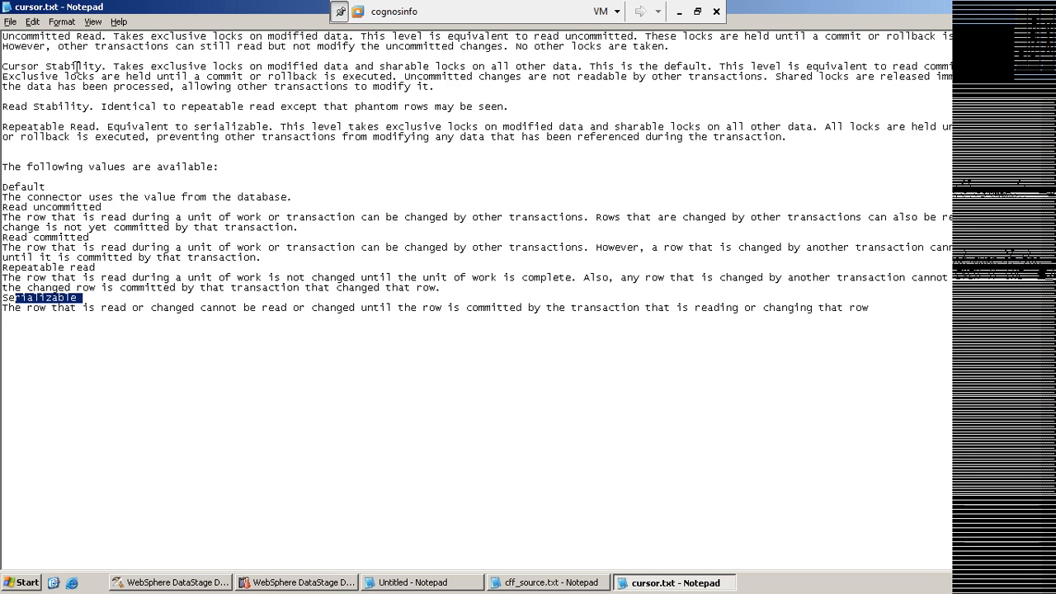
{"action": "left_click_drag", "start_coordinate": [107, 38], "coordinate": [22, 47]}
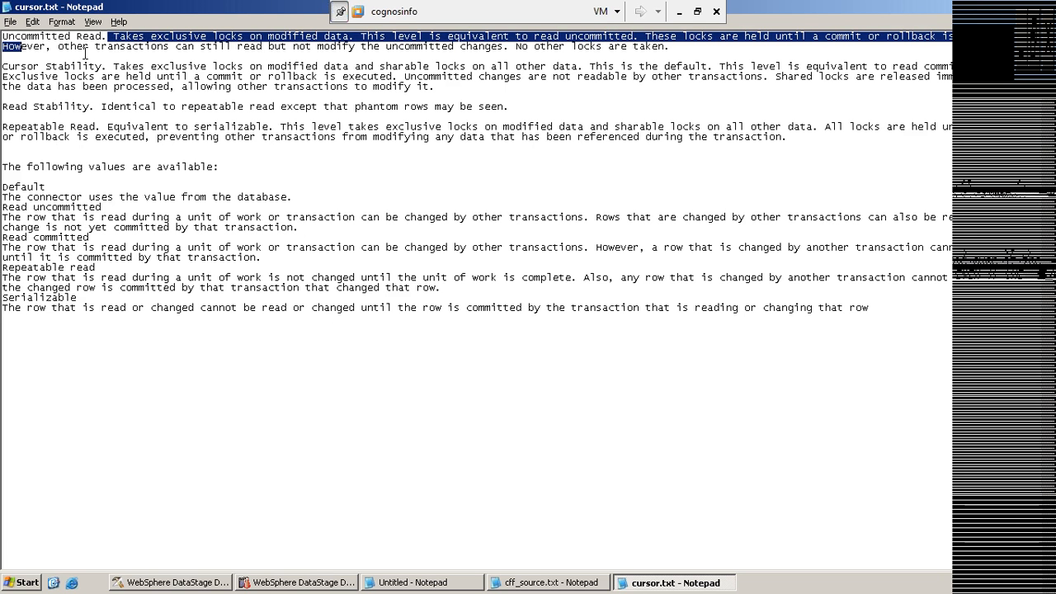
{"action": "left_click_drag", "start_coordinate": [107, 66], "coordinate": [2, 67]}
{"action": "left_click", "coordinate": [89, 106]}
{"action": "left_click_drag", "start_coordinate": [90, 107], "coordinate": [6, 116]}
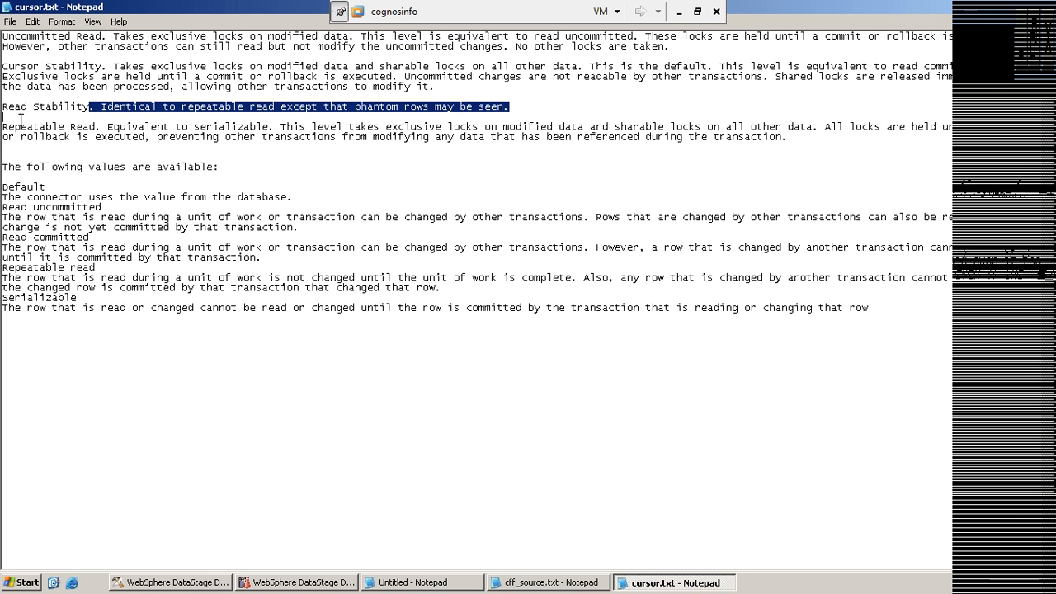
{"action": "left_click_drag", "start_coordinate": [96, 128], "coordinate": [3, 126]}
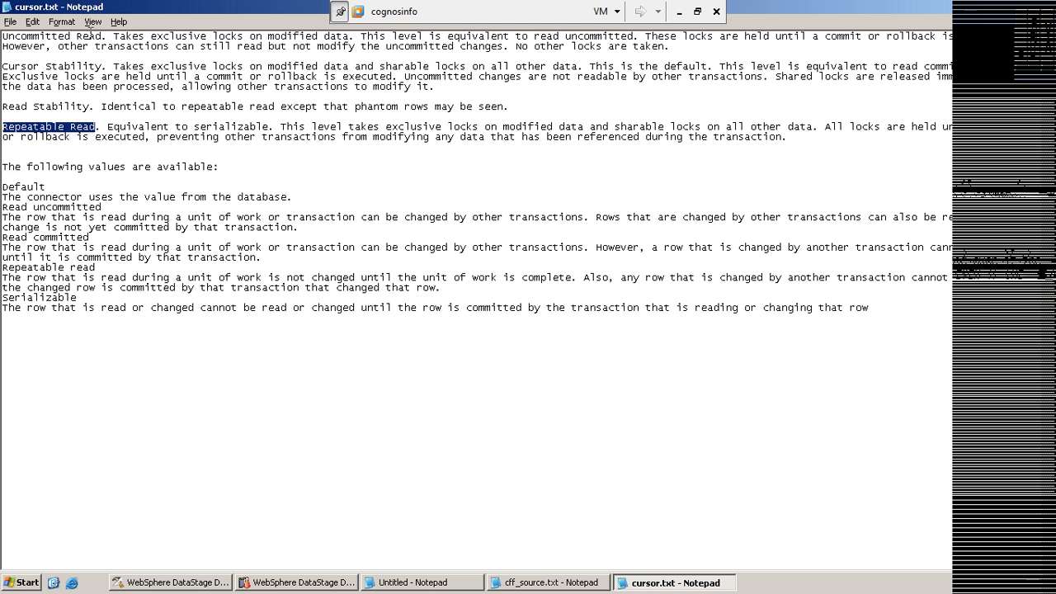
- Compare each locking level, from Uncommitted Read to Repeatable Read, with its equivalent isolation level, from Read uncommitted to Serializable
{"action": "left_click_drag", "start_coordinate": [101, 36], "coordinate": [20, 37]}
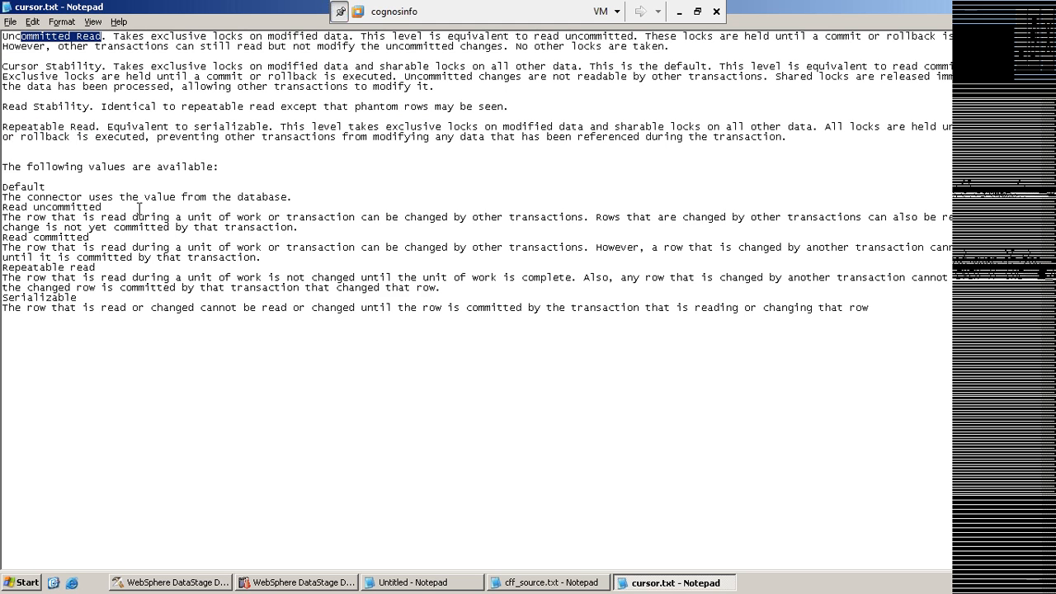
{"action": "left_click_drag", "start_coordinate": [107, 207], "coordinate": [4, 208]}
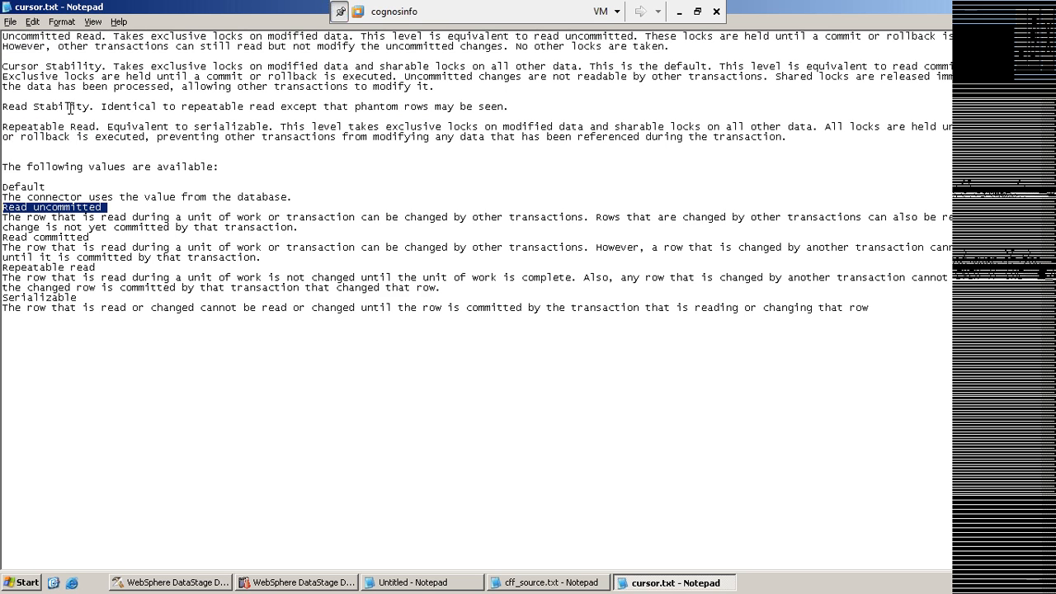
{"action": "left_click_drag", "start_coordinate": [102, 66], "coordinate": [10, 66]}
{"action": "left_click_drag", "start_coordinate": [91, 238], "coordinate": [2, 238]}
{"action": "left_click_drag", "start_coordinate": [90, 106], "coordinate": [2, 105]}
{"action": "left_click_drag", "start_coordinate": [100, 267], "coordinate": [2, 267]}
{"action": "left_click_drag", "start_coordinate": [95, 126], "coordinate": [8, 126]}
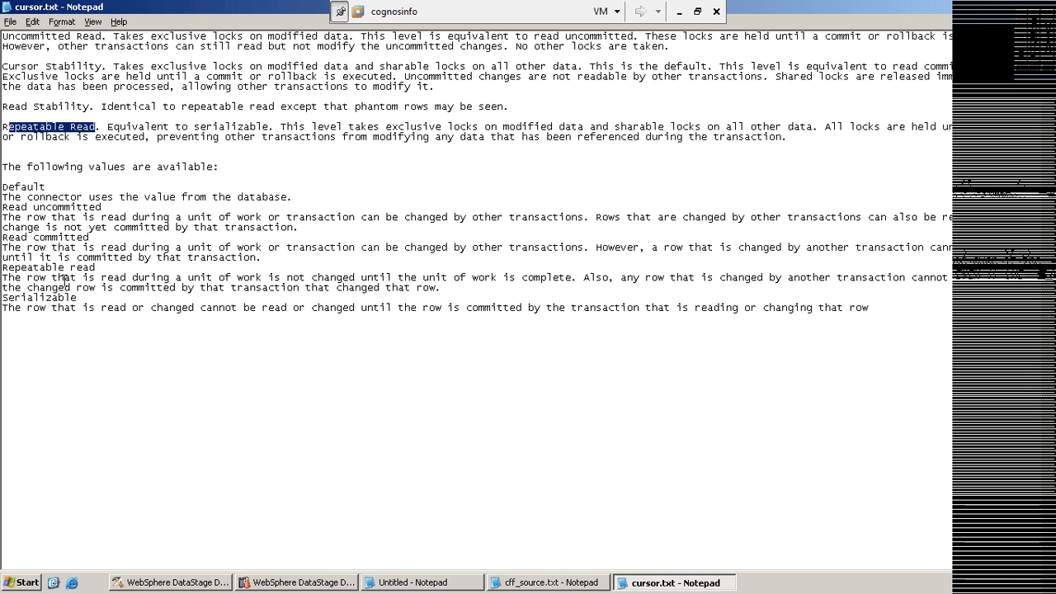
{"action": "left_click_drag", "start_coordinate": [77, 297], "coordinate": [3, 287]}
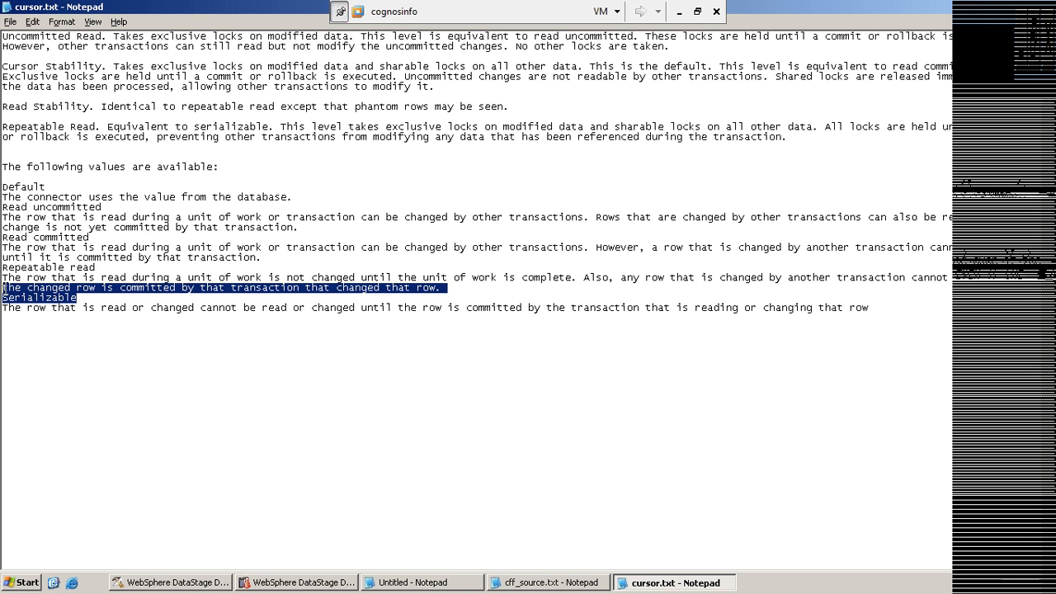
{"action": "left_click", "coordinate": [78, 178]}
{"action": "left_click", "coordinate": [54, 127]}
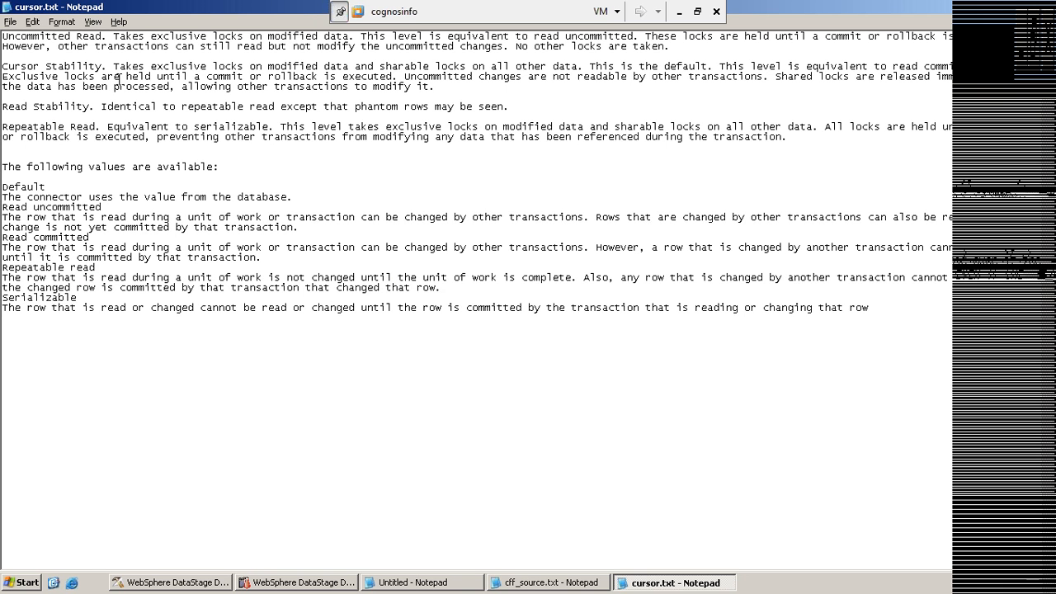
{"action": "left_click_drag", "start_coordinate": [95, 127], "coordinate": [3, 127]}
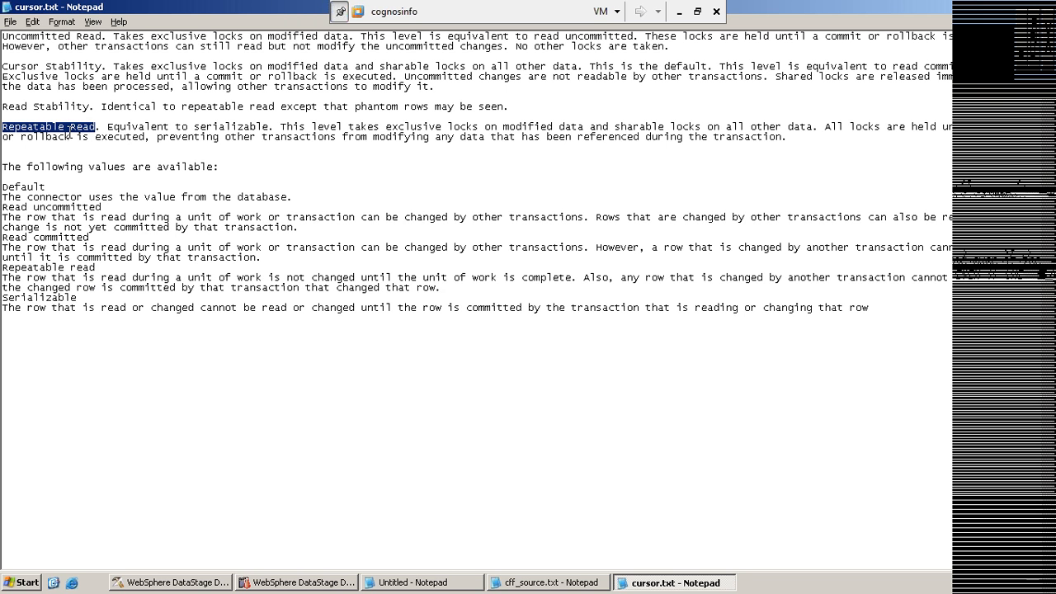
{"action": "left_click_drag", "start_coordinate": [76, 298], "coordinate": [3, 299]}
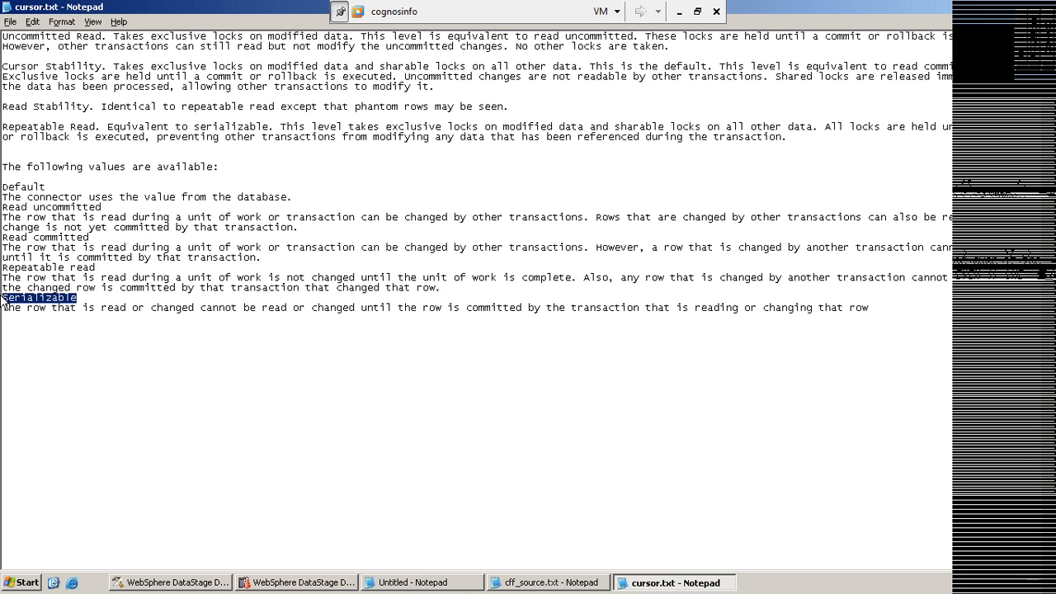
{"action": "left_click", "coordinate": [175, 329]}
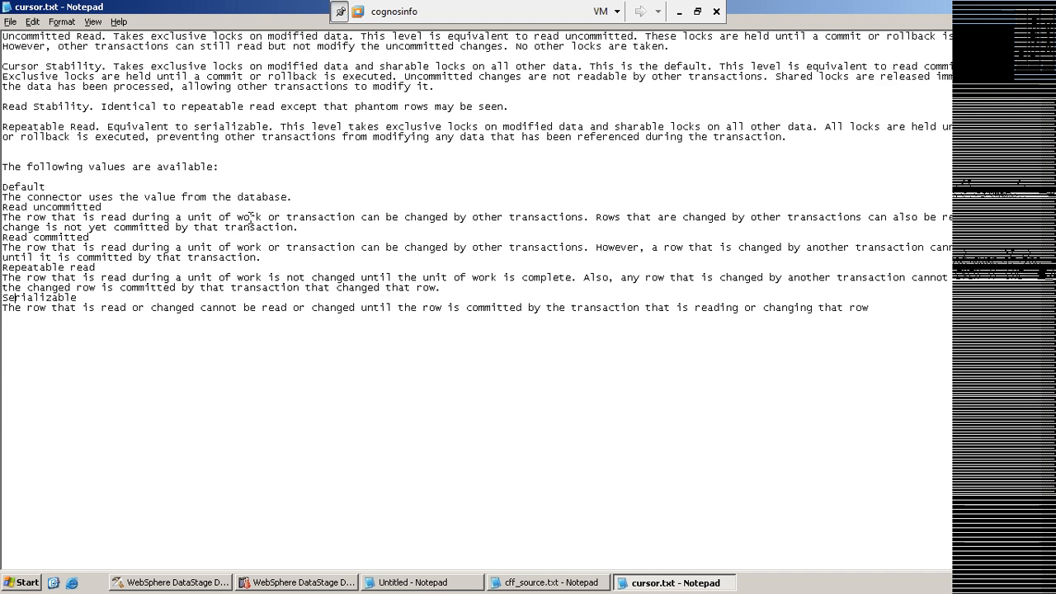
- Read the Read uncommitted explanation about rows changed by other transactions and move on to the Read committed entry
{"action": "left_click_drag", "start_coordinate": [471, 217], "coordinate": [584, 218]}
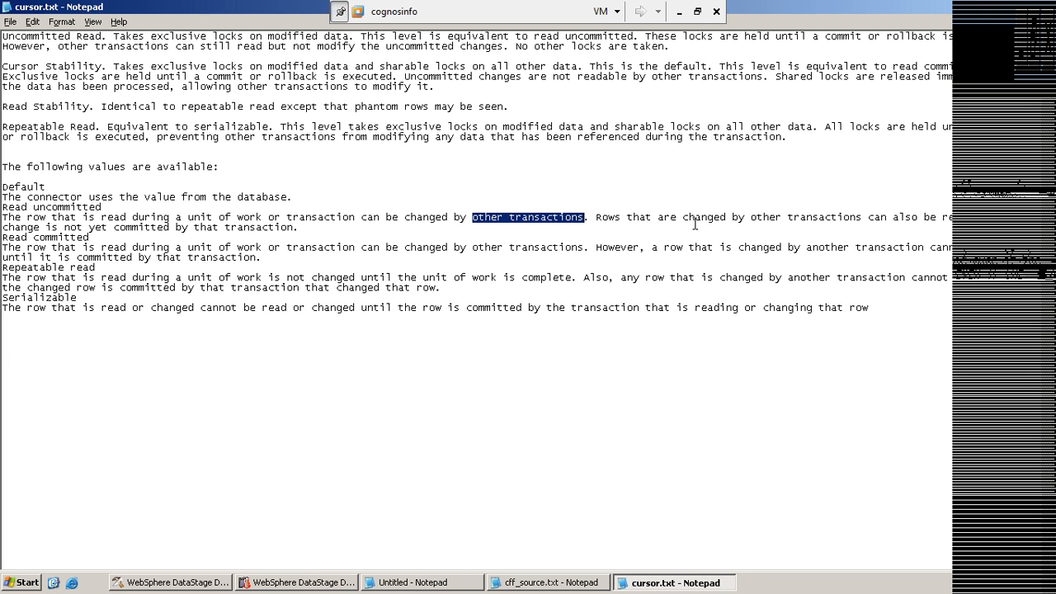
{"action": "left_click", "coordinate": [802, 217]}
{"action": "left_click_drag", "start_coordinate": [802, 217], "coordinate": [868, 217]}
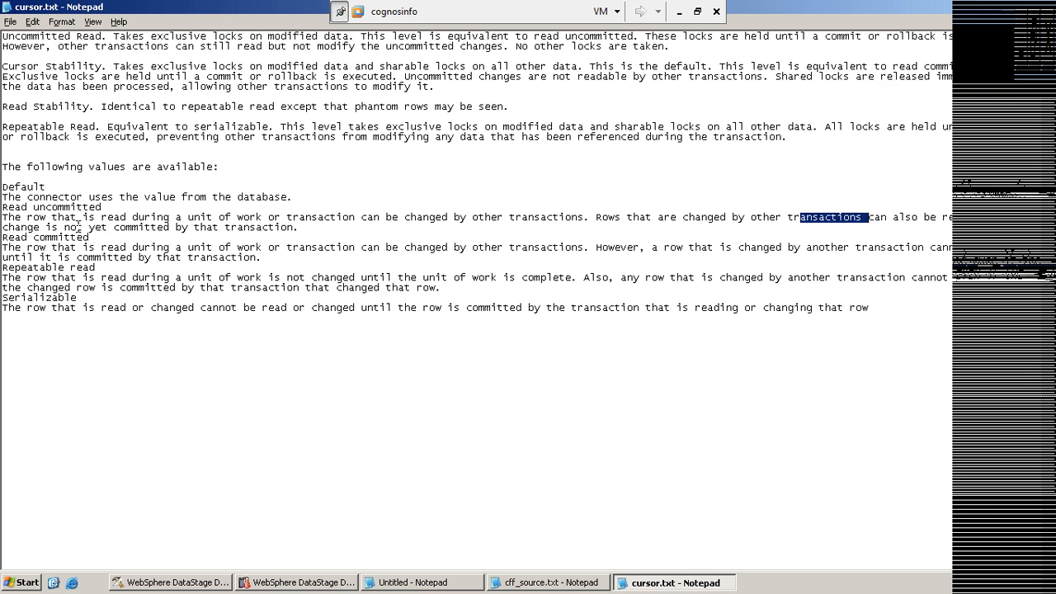
{"action": "left_click_drag", "start_coordinate": [95, 225], "coordinate": [262, 221]}
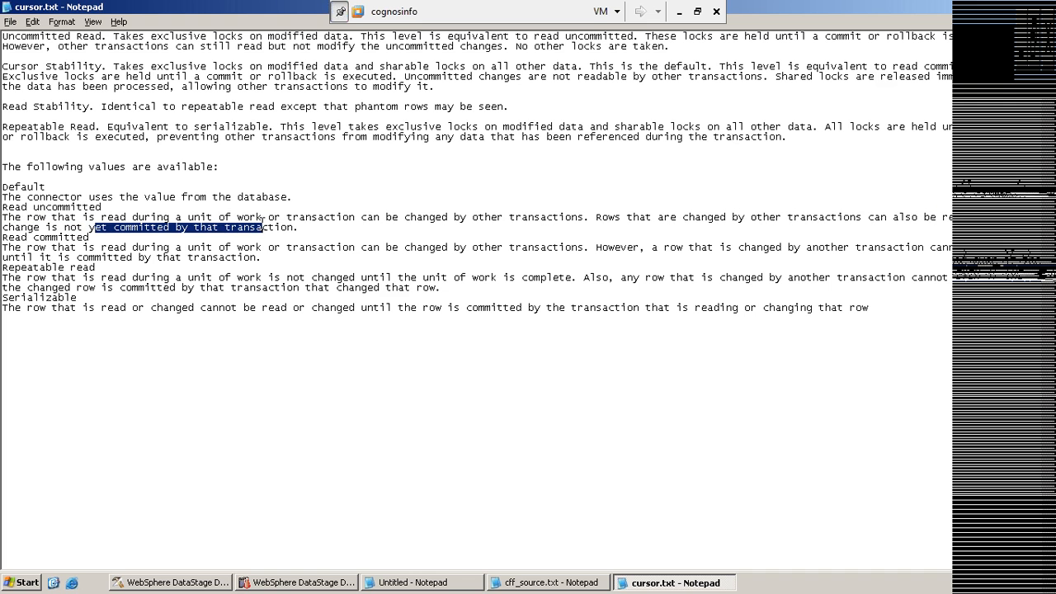
{"action": "left_click", "coordinate": [55, 240]}
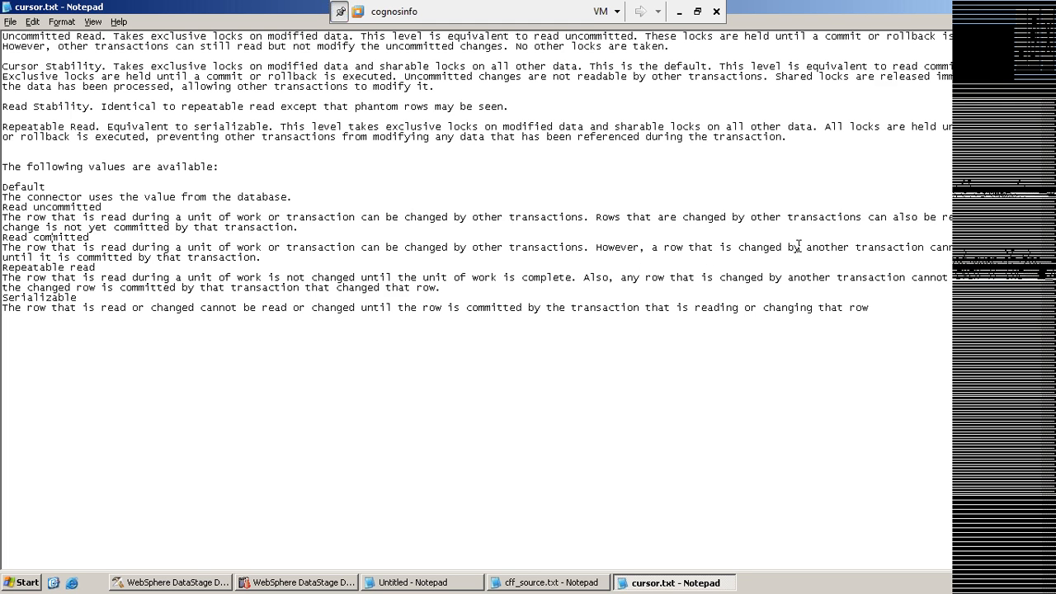
- Read the Read committed and Repeatable read explanations in cursor.txt, then revisit the Uncommitted Read locking level
{"action": "left_click", "coordinate": [825, 247]}
{"action": "left_click_drag", "start_coordinate": [107, 258], "coordinate": [221, 257]}
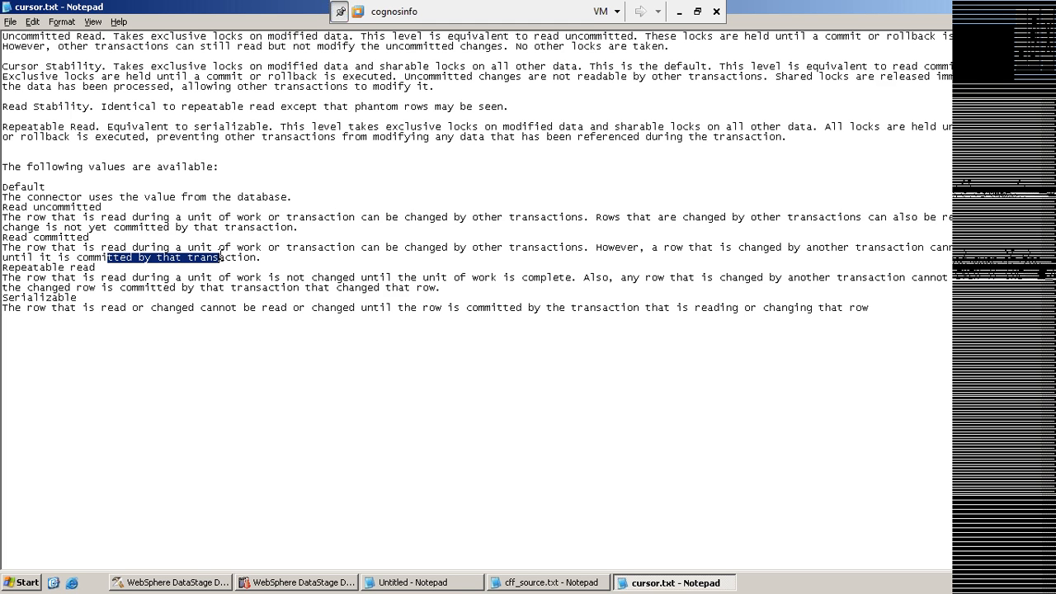
{"action": "left_click", "coordinate": [63, 277]}
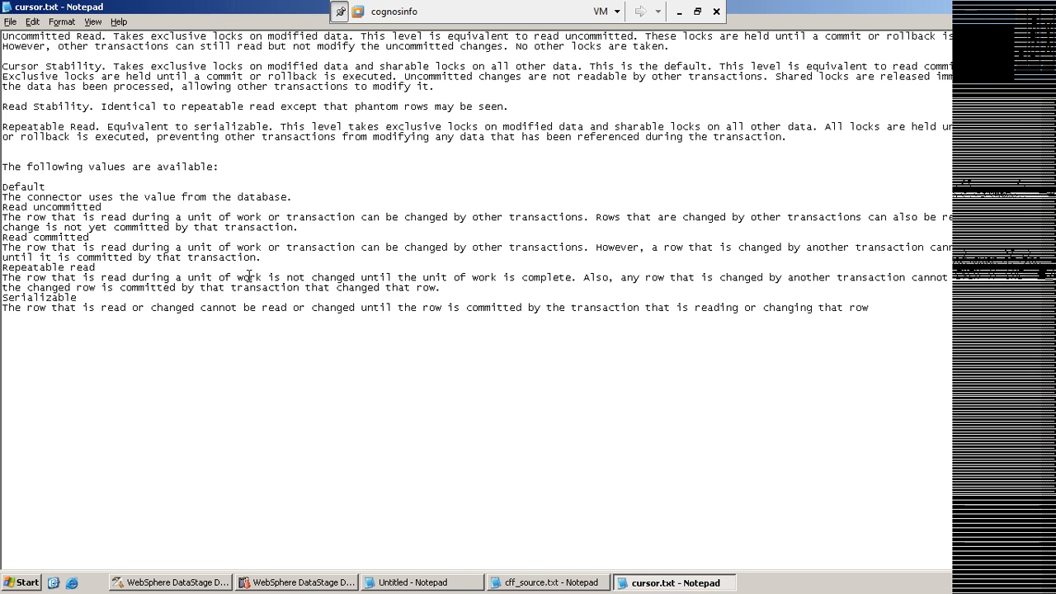
{"action": "left_click_drag", "start_coordinate": [311, 277], "coordinate": [354, 275]}
{"action": "left_click", "coordinate": [585, 278]}
{"action": "left_click_drag", "start_coordinate": [1046, 278], "coordinate": [1047, 289]}
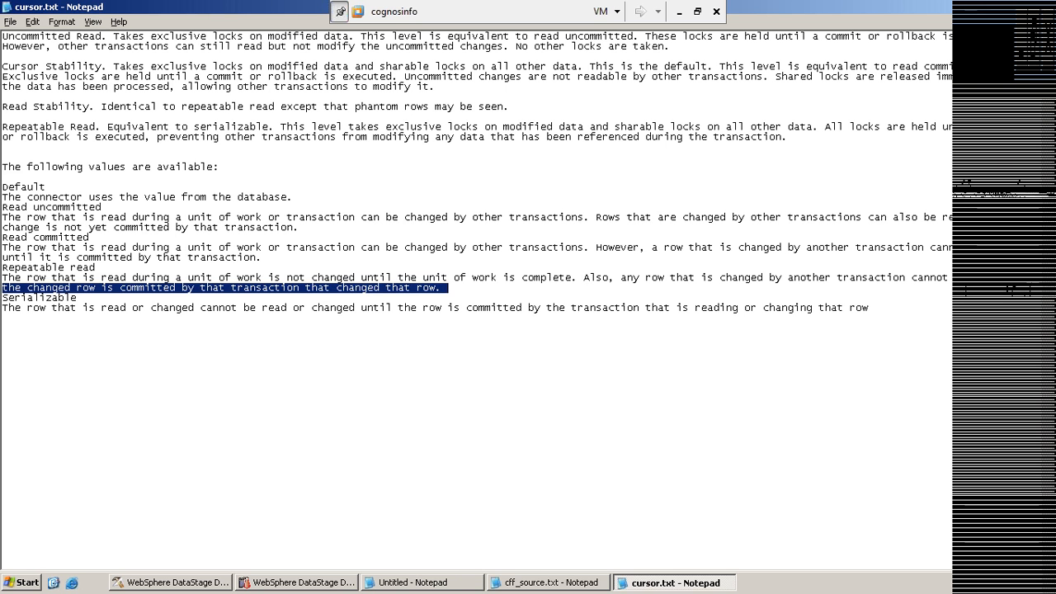
{"action": "left_click", "coordinate": [446, 291]}
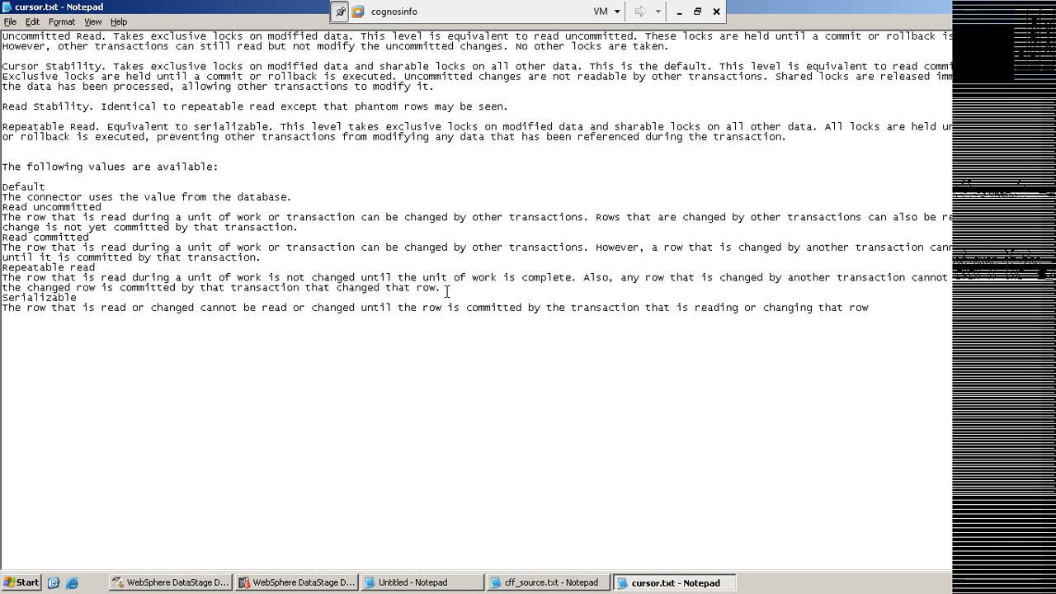
{"action": "left_click", "coordinate": [612, 281]}
{"action": "left_click_drag", "start_coordinate": [103, 36], "coordinate": [3, 36]}
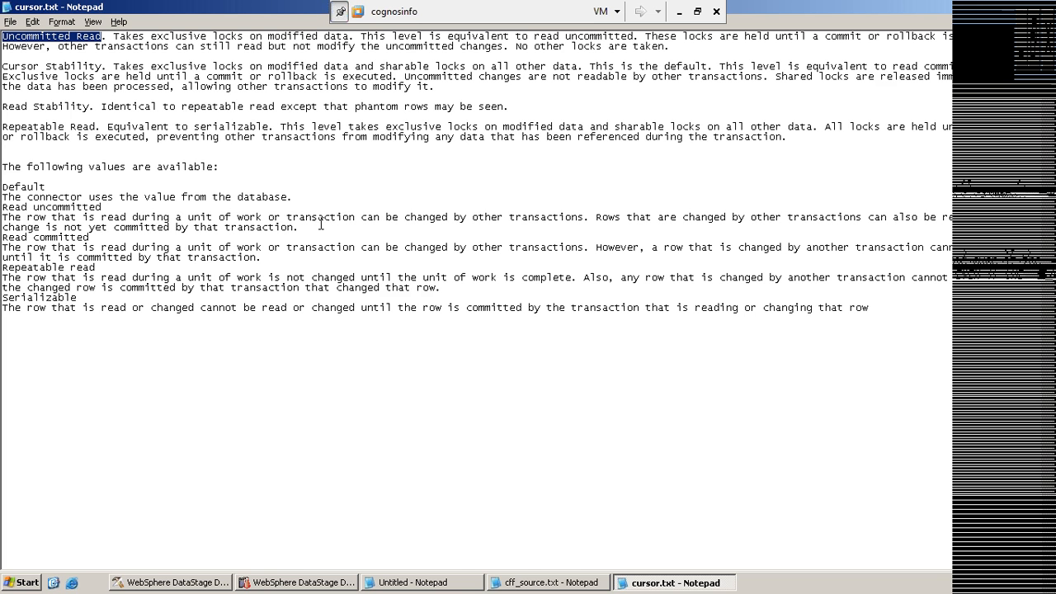
- Close cursor.txt, switch to DataStage Designer and view the input properties of the ODBC_Enterprise_Load stage without changing them
{"action": "key", "text": "alt+F4"}
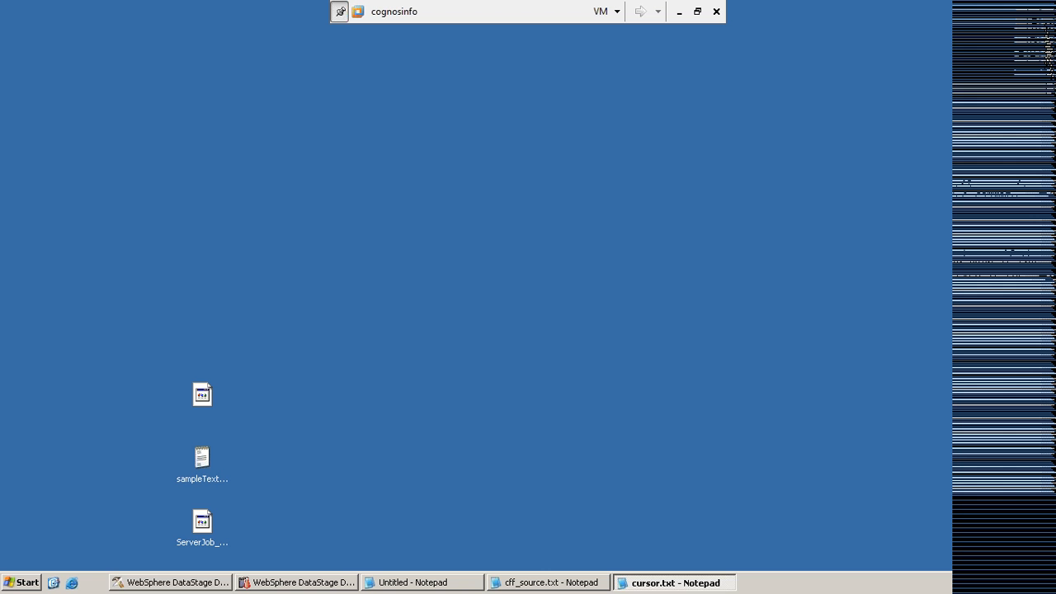
{"action": "left_click", "coordinate": [193, 584]}
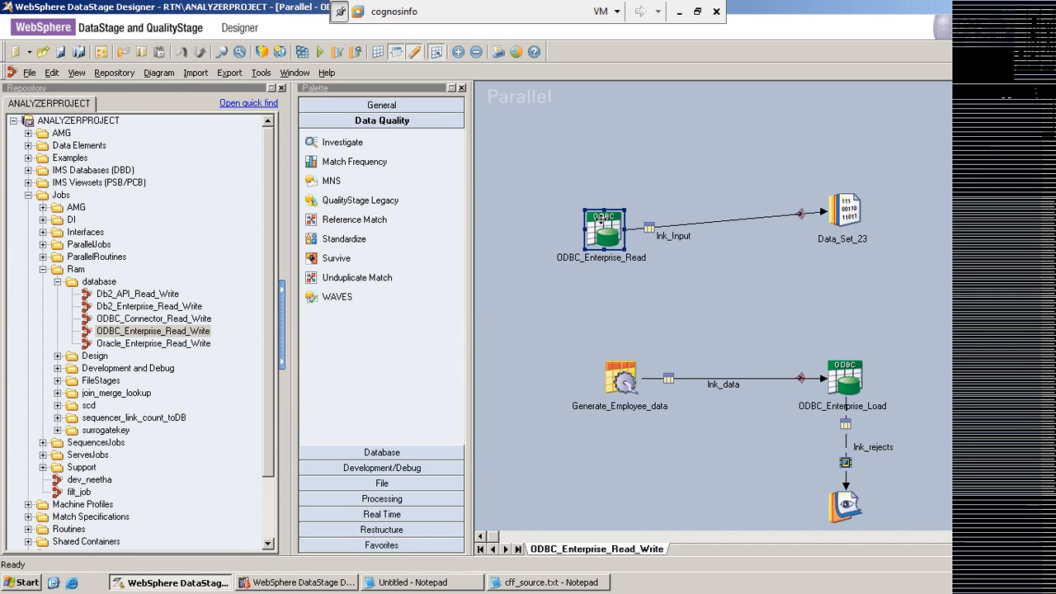
{"action": "left_click", "coordinate": [604, 292]}
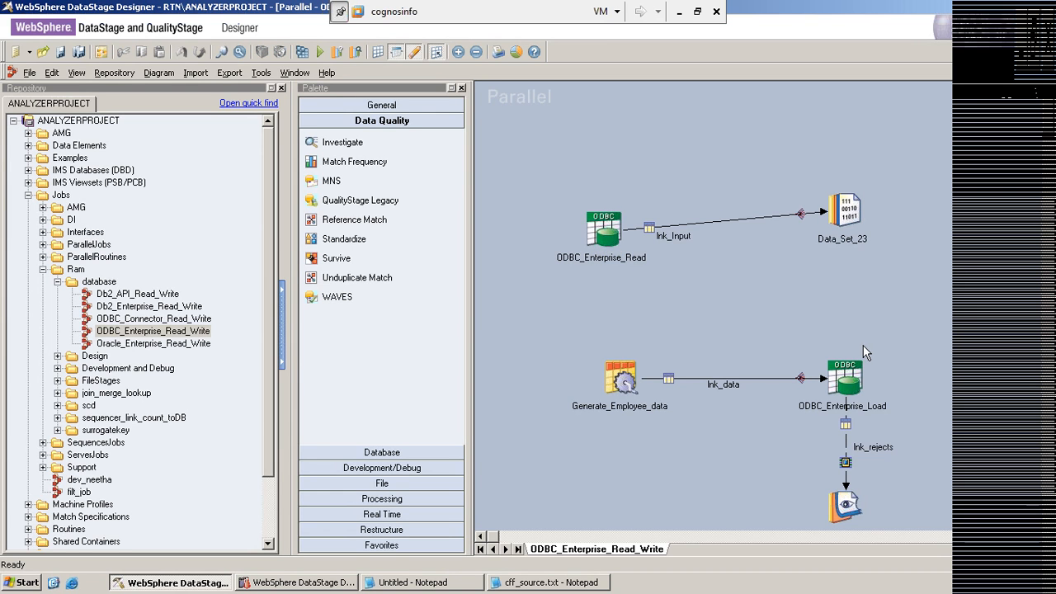
{"action": "left_click", "coordinate": [849, 382]}
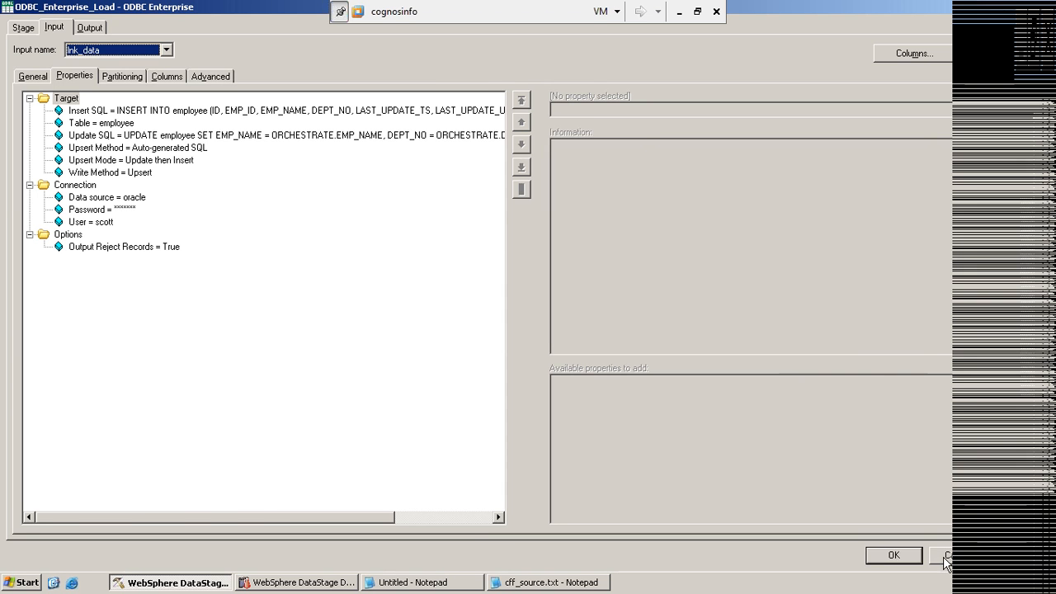
{"action": "left_click", "coordinate": [946, 563]}
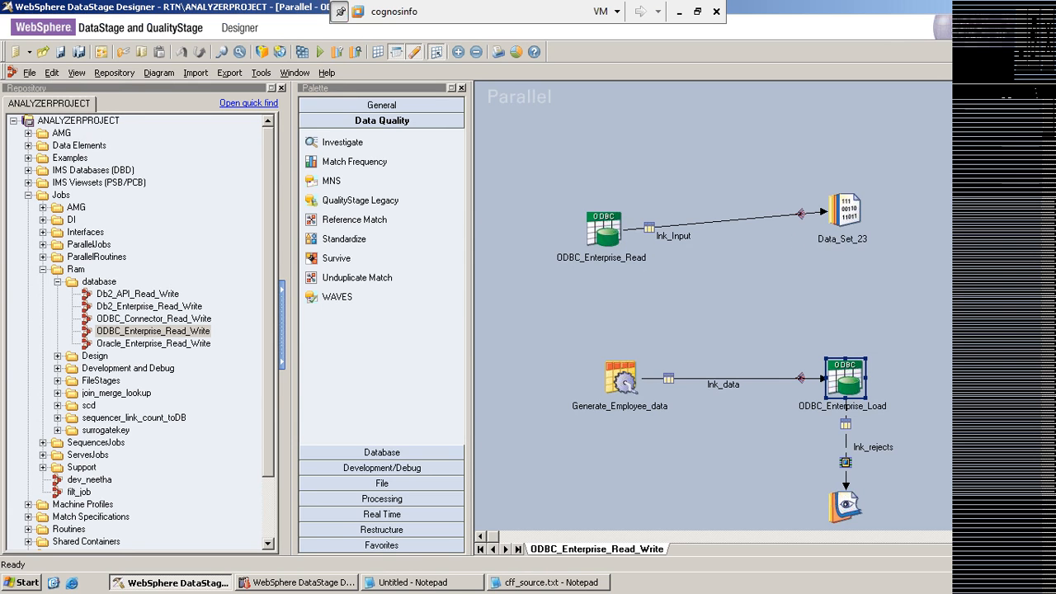
- Close the ODBC_Enterprise_Read_Write job and minimize the cognosinfo virtual machine
{"action": "left_click", "coordinate": [1046, 73]}
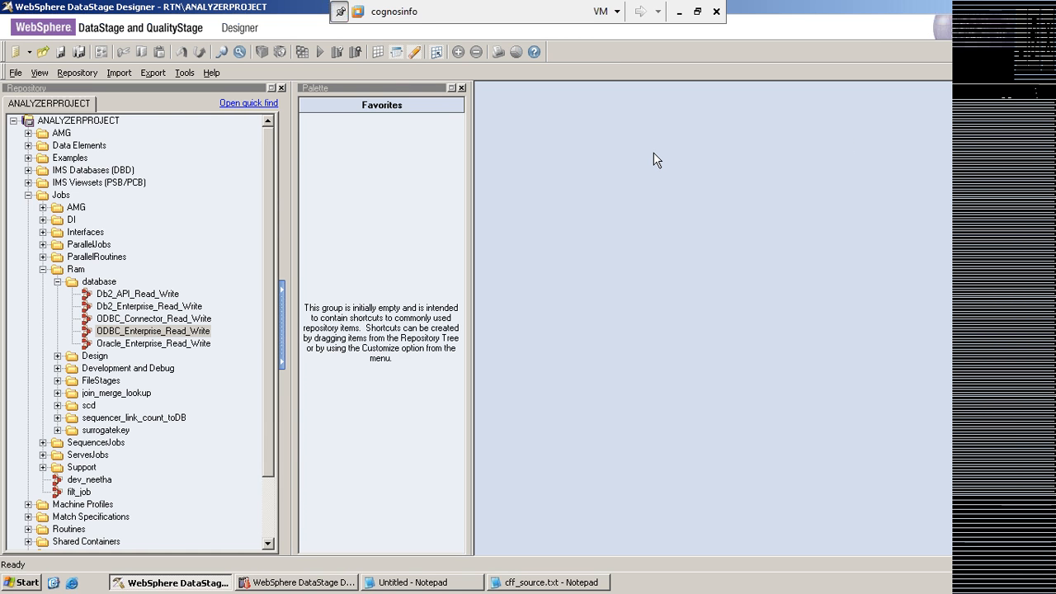
{"action": "left_click", "coordinate": [676, 13]}
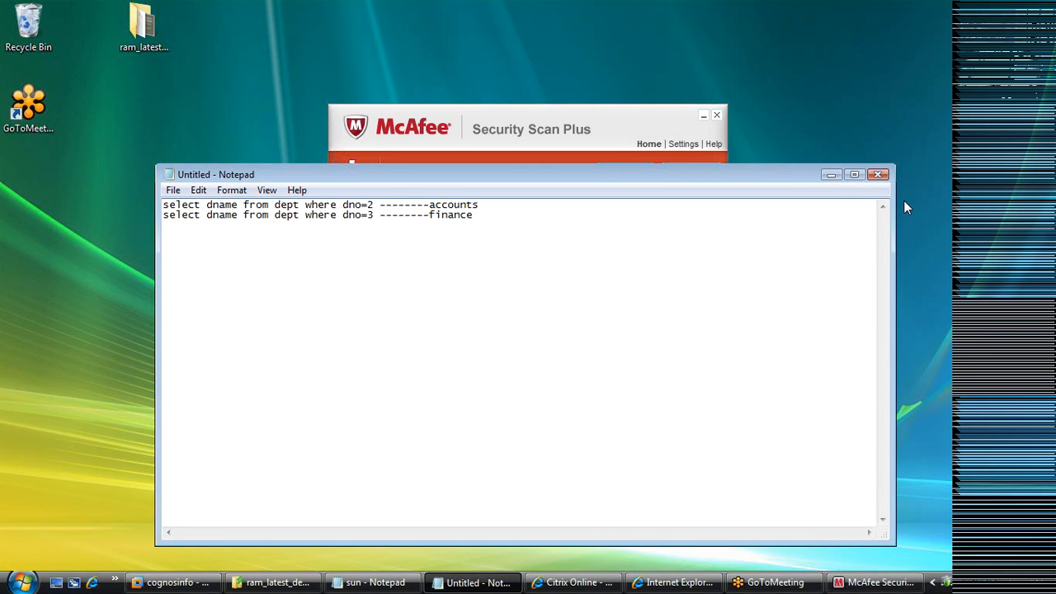
{"action": "left_click", "coordinate": [905, 201]}
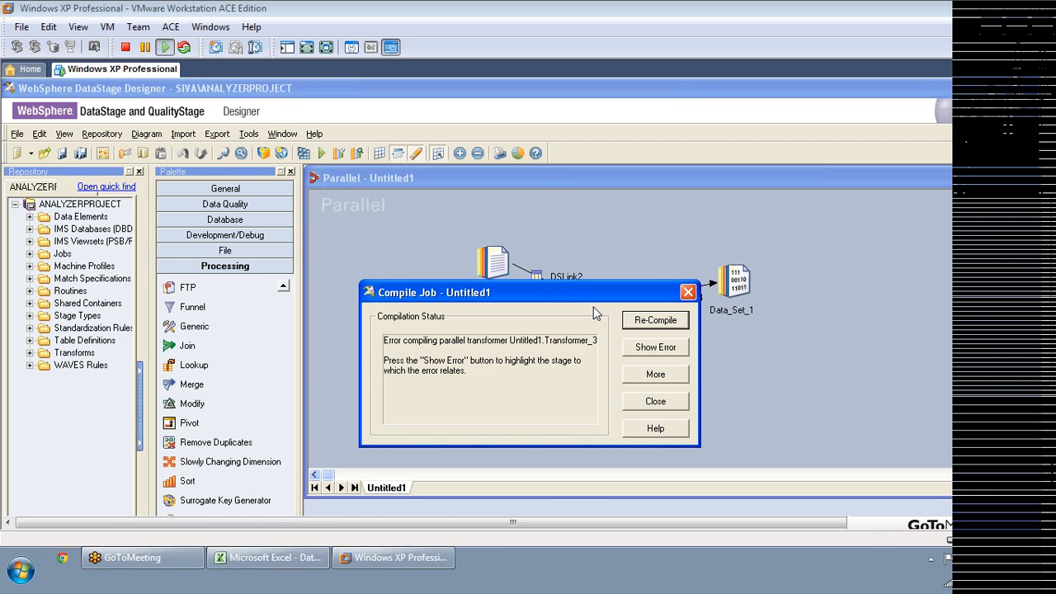
- Examine the detailed transformer compilation output for the Untitled1 job, enlarging its window to read the errors, and close it
{"action": "left_click", "coordinate": [662, 383]}
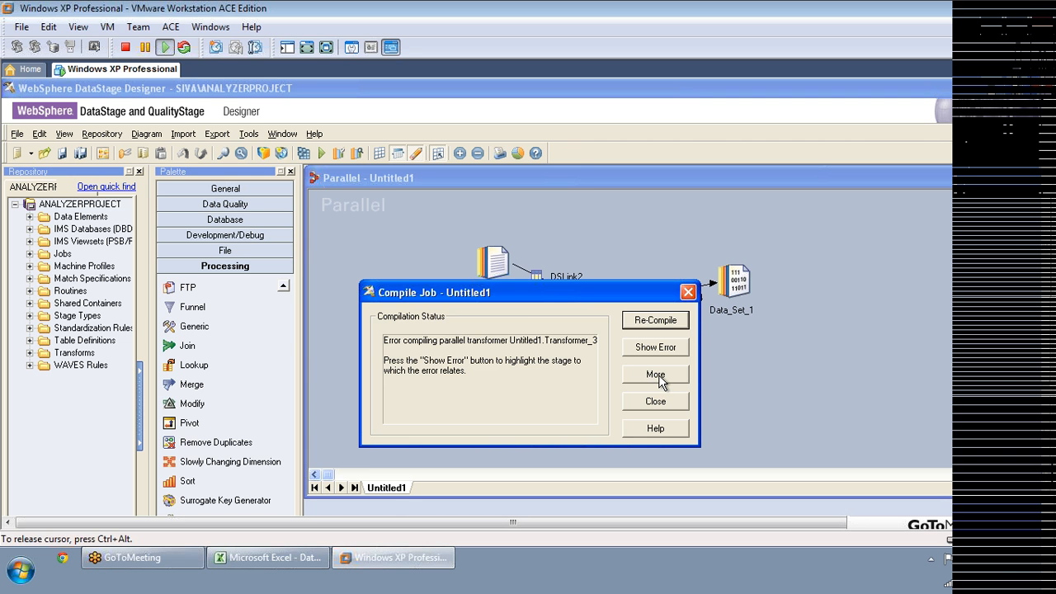
{"action": "left_click", "coordinate": [657, 377]}
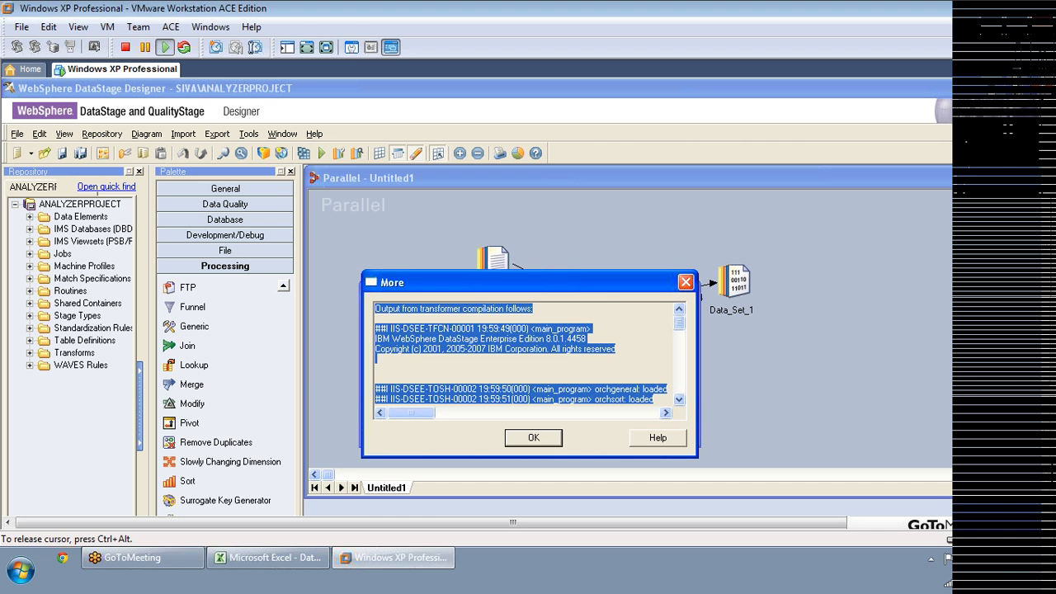
{"action": "left_click", "coordinate": [547, 349]}
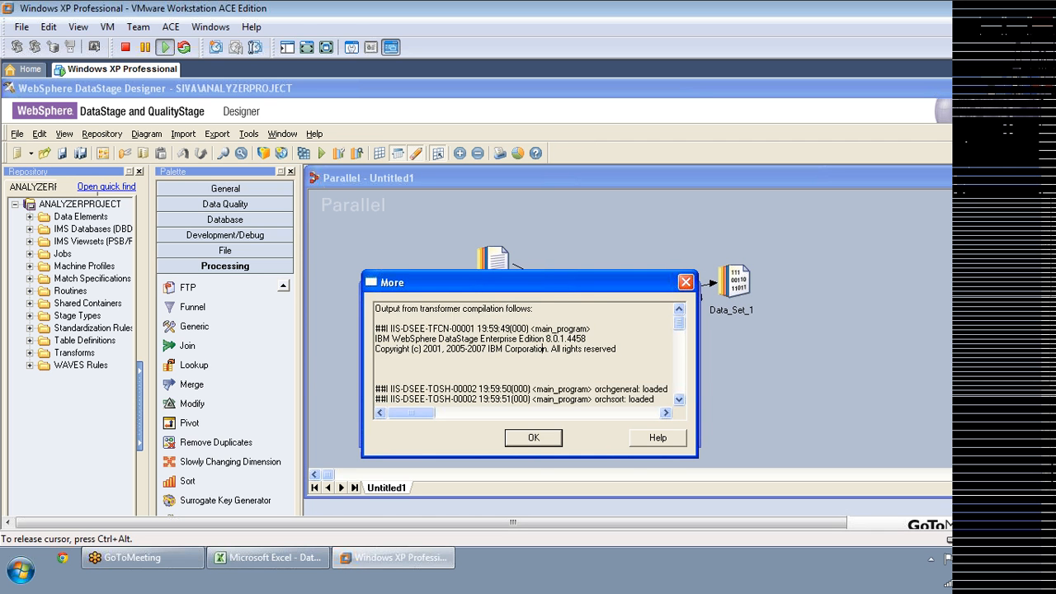
{"action": "left_click", "coordinate": [679, 400]}
{"action": "left_click", "coordinate": [679, 401]}
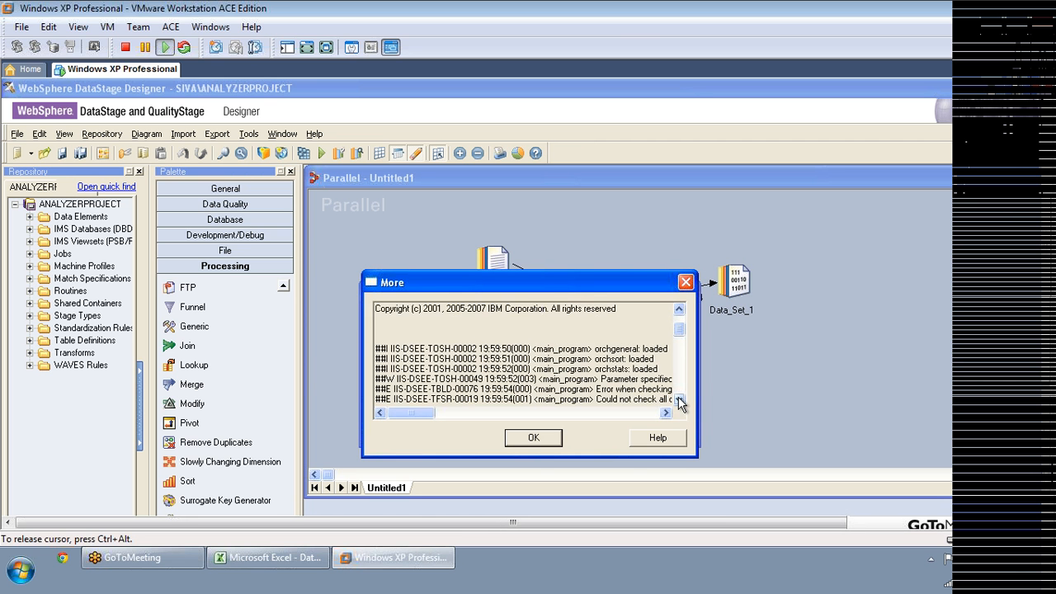
{"action": "left_click", "coordinate": [679, 400]}
{"action": "left_click", "coordinate": [679, 400]}
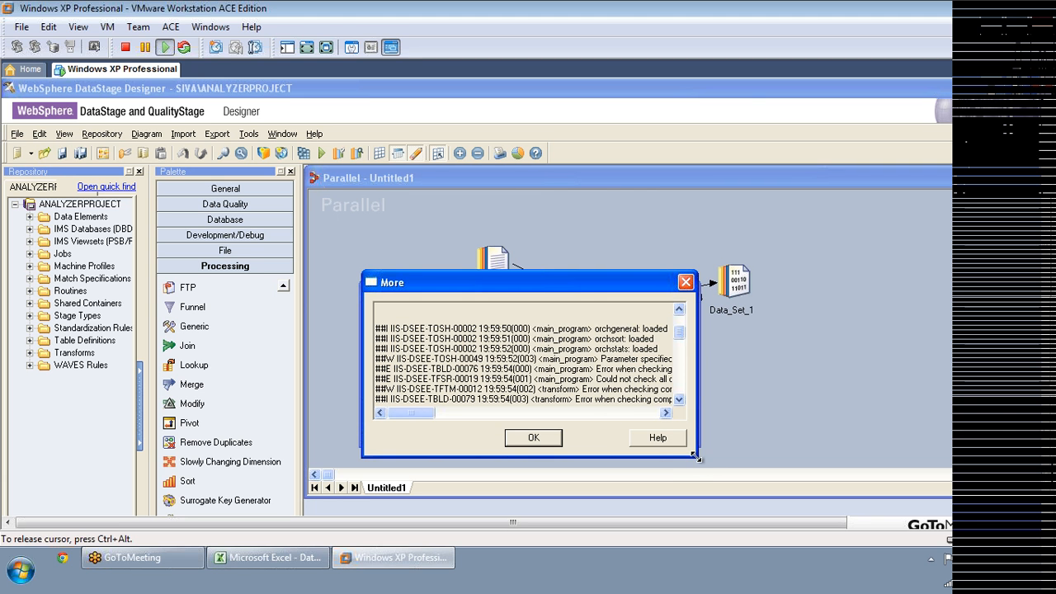
{"action": "left_click_drag", "start_coordinate": [695, 457], "coordinate": [786, 452]}
{"action": "left_click_drag", "start_coordinate": [548, 281], "coordinate": [260, 114]}
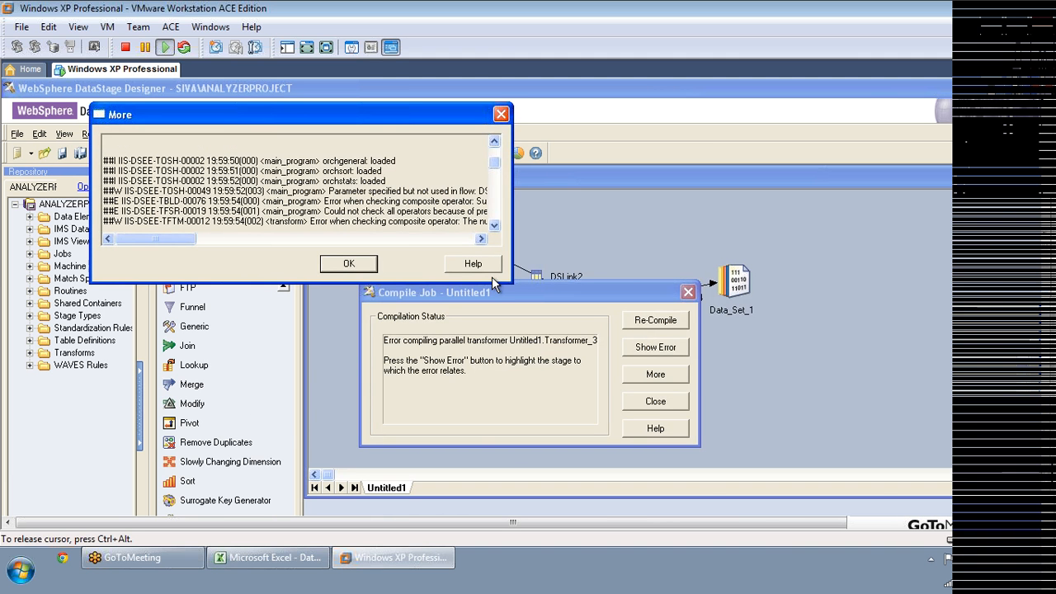
{"action": "left_click_drag", "start_coordinate": [508, 281], "coordinate": [836, 477]}
{"action": "left_click", "coordinate": [664, 454]}
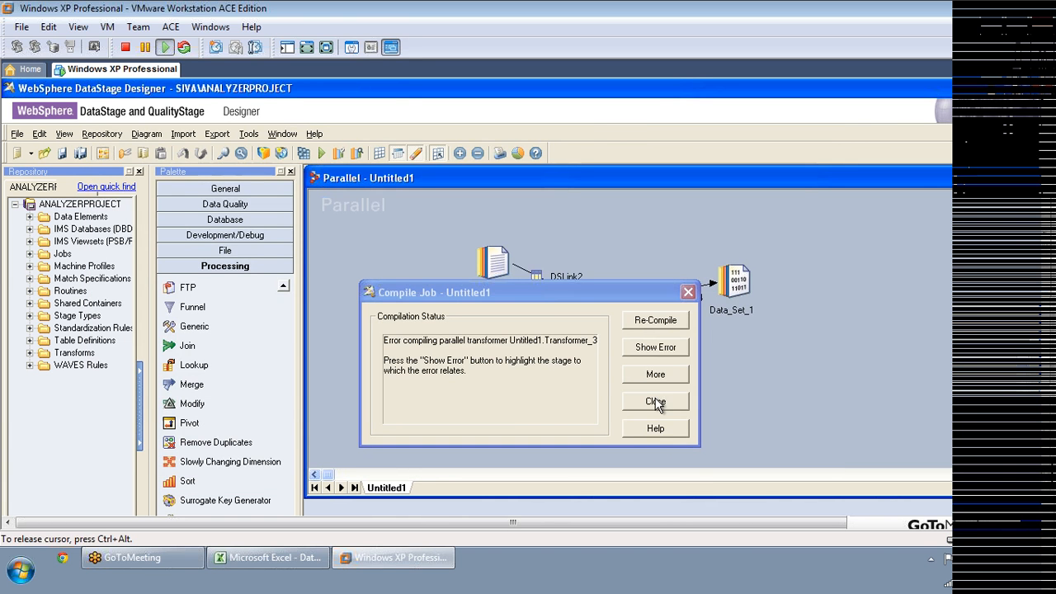
- Close the compile status and review the column mapping from DSLink2 to DSLink4 in Transformer_3
{"action": "left_click", "coordinate": [656, 403]}
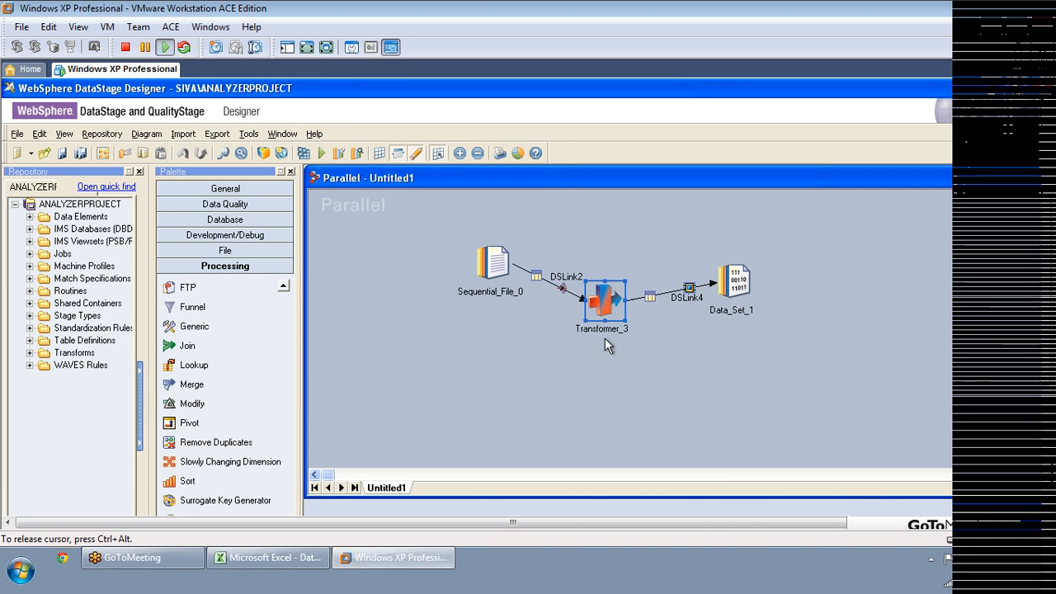
{"action": "right_click", "coordinate": [603, 310]}
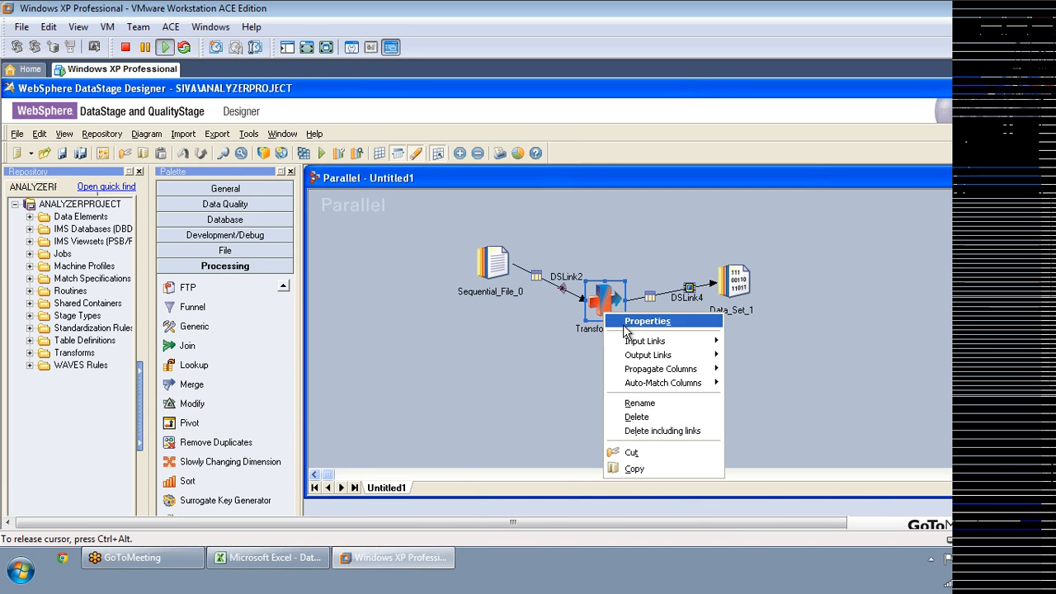
{"action": "left_click", "coordinate": [637, 320]}
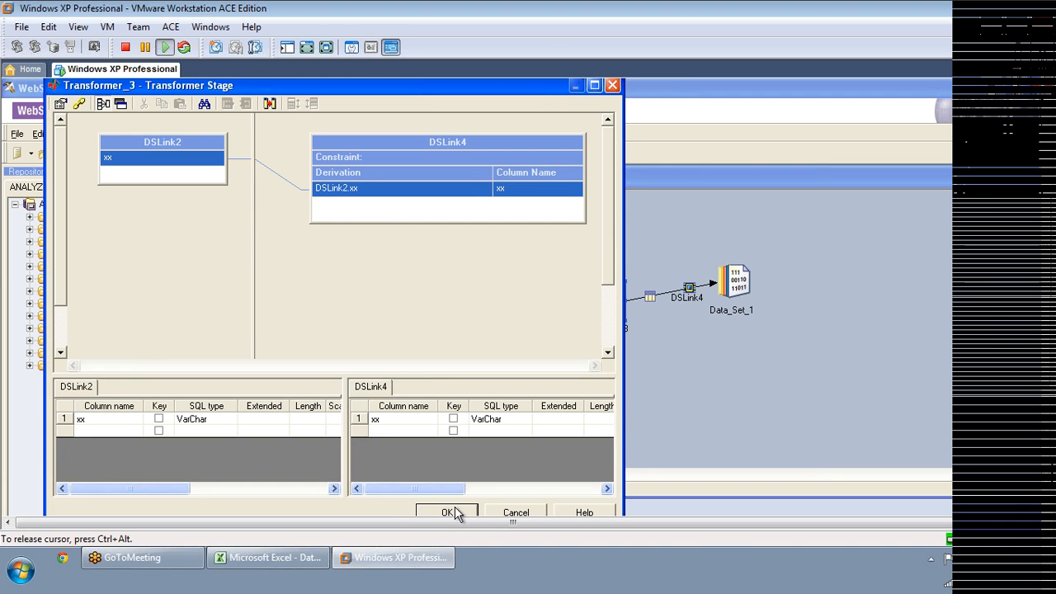
{"action": "left_click", "coordinate": [450, 512]}
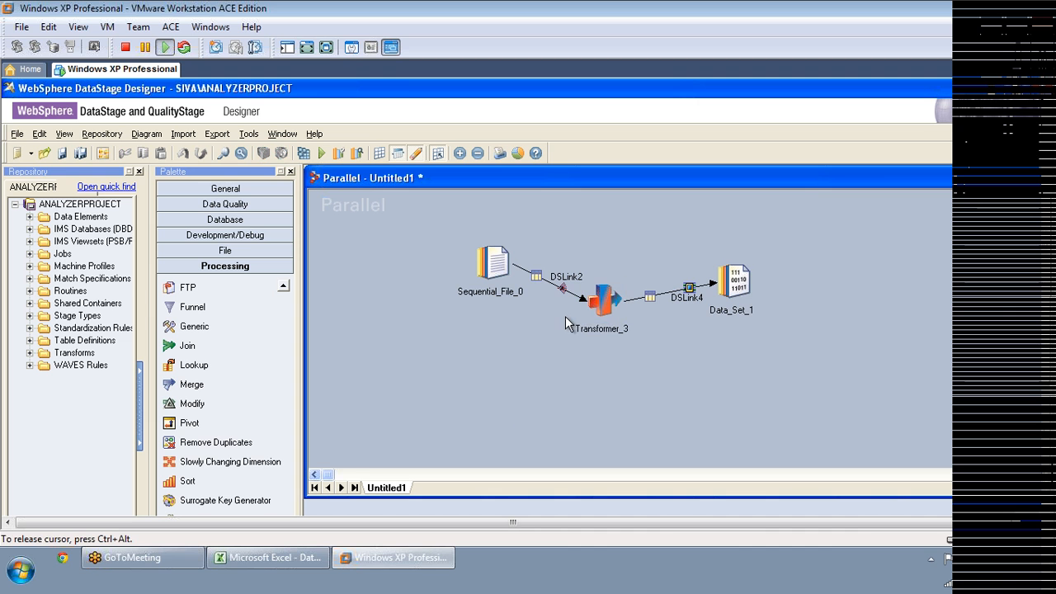
{"action": "left_click", "coordinate": [599, 305]}
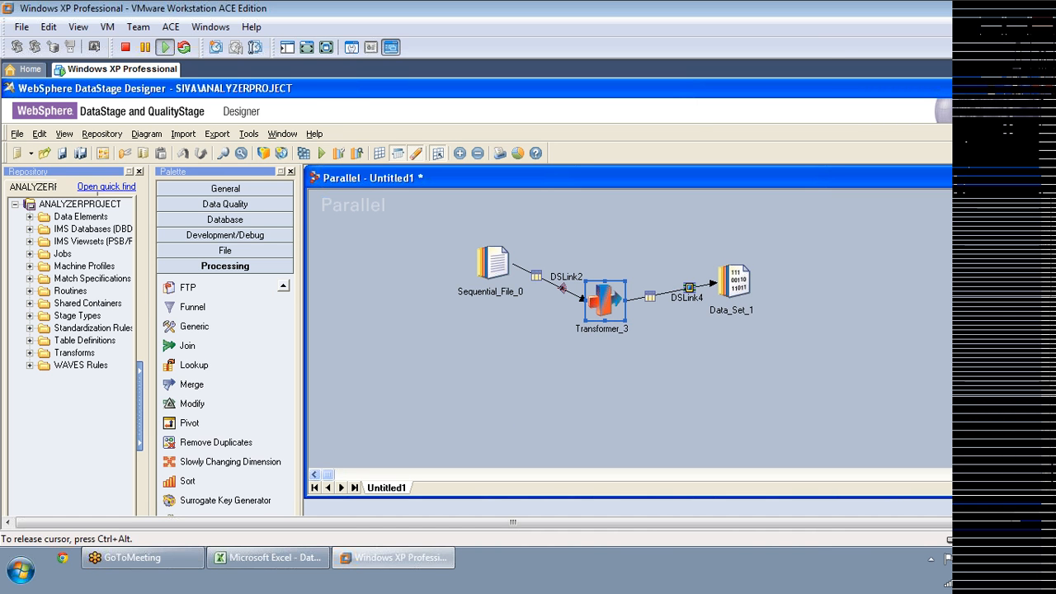
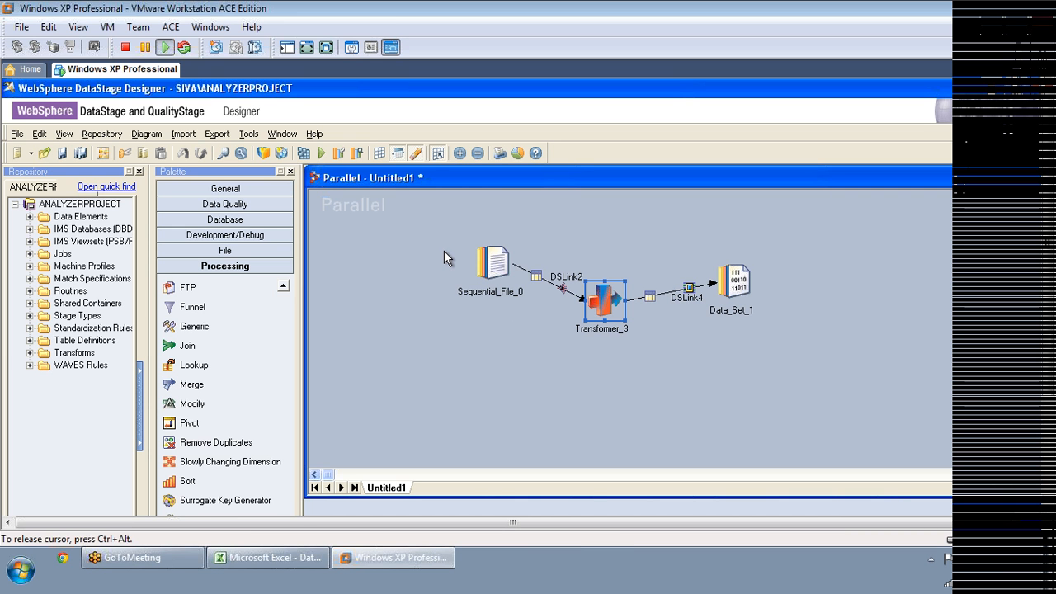
- Delete the Sequential_File_0, Transformer_3 and Data_Set_1 stages from the Untitled1 job
{"action": "left_click_drag", "start_coordinate": [444, 240], "coordinate": [755, 352]}
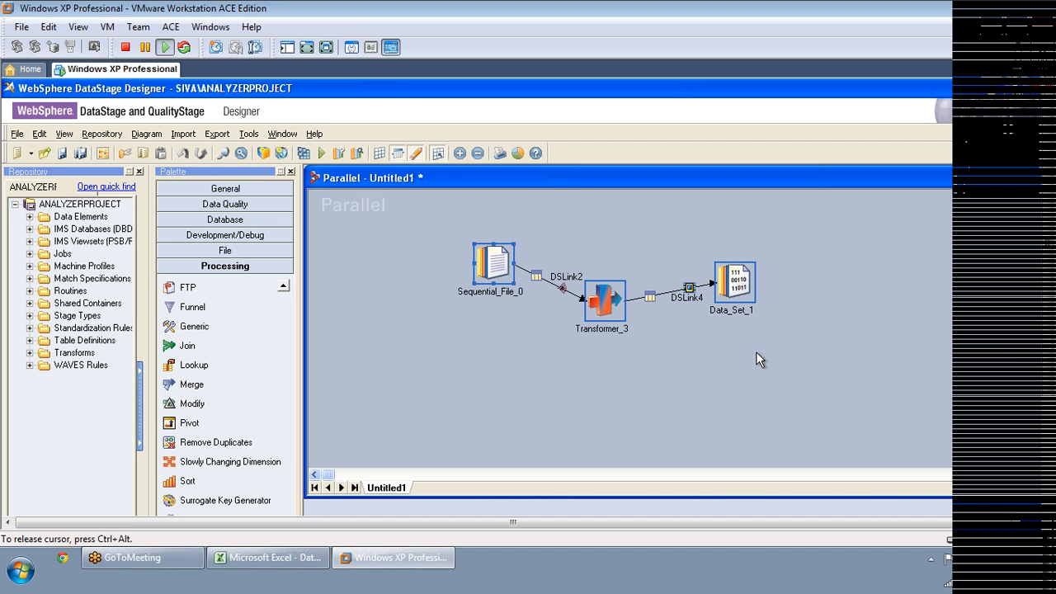
{"action": "key", "text": "Delete"}
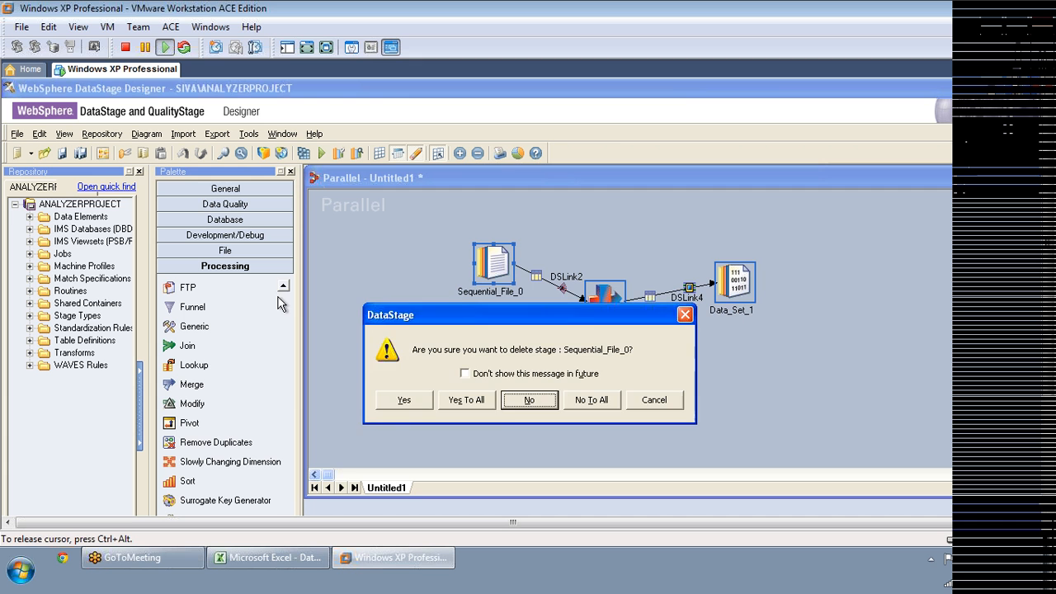
{"action": "left_click", "coordinate": [416, 398]}
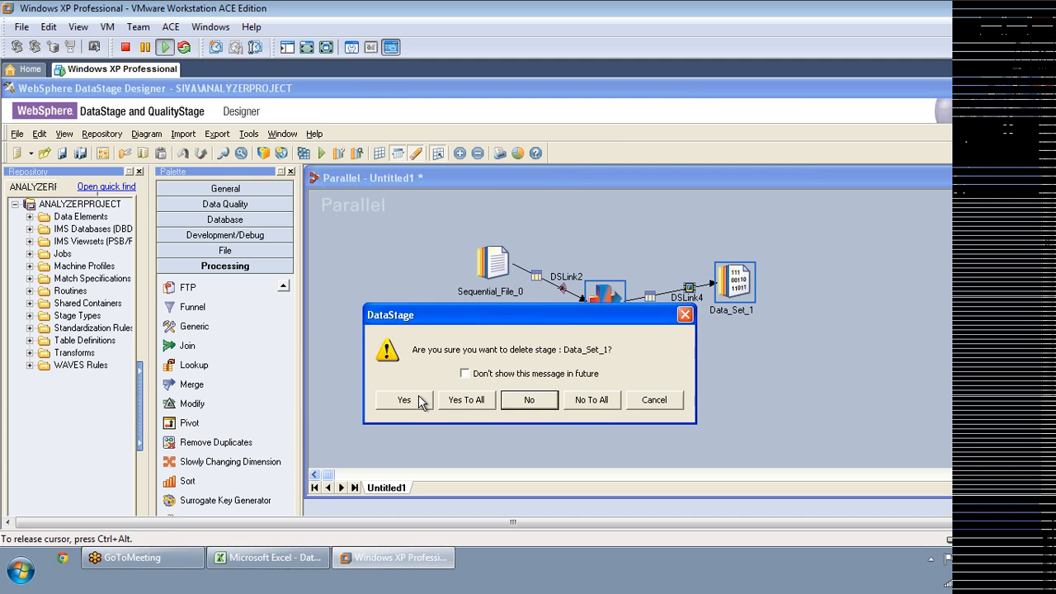
{"action": "left_click", "coordinate": [455, 400]}
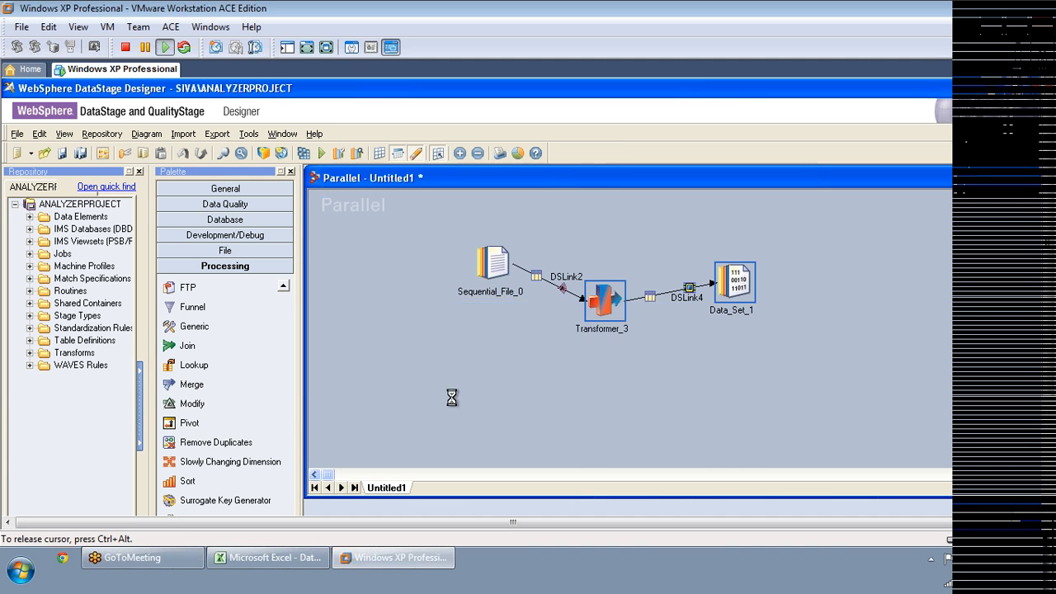
- Add a Row Generator stage to the empty Untitled1 canvas and place a Transformer stage to its right
{"action": "left_click", "coordinate": [223, 236]}
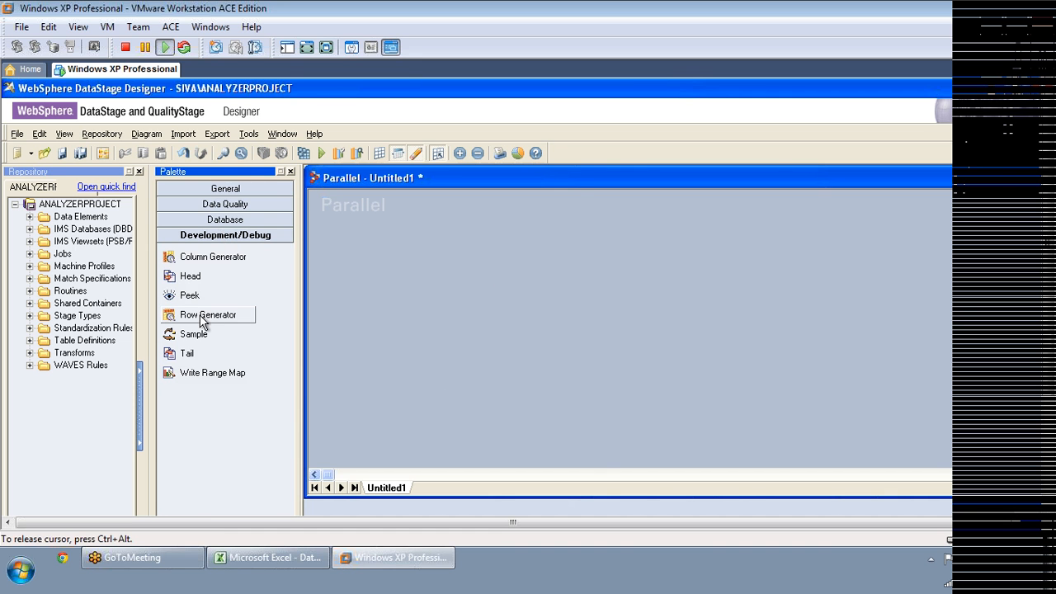
{"action": "left_click_drag", "start_coordinate": [208, 314], "coordinate": [229, 302]}
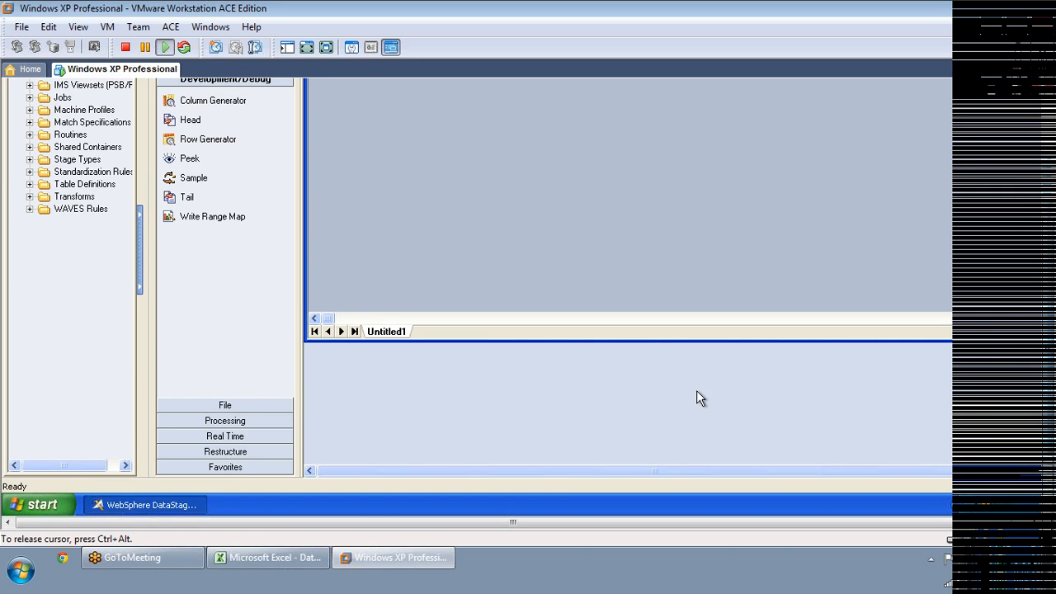
{"action": "left_click_drag", "start_coordinate": [215, 144], "coordinate": [460, 175]}
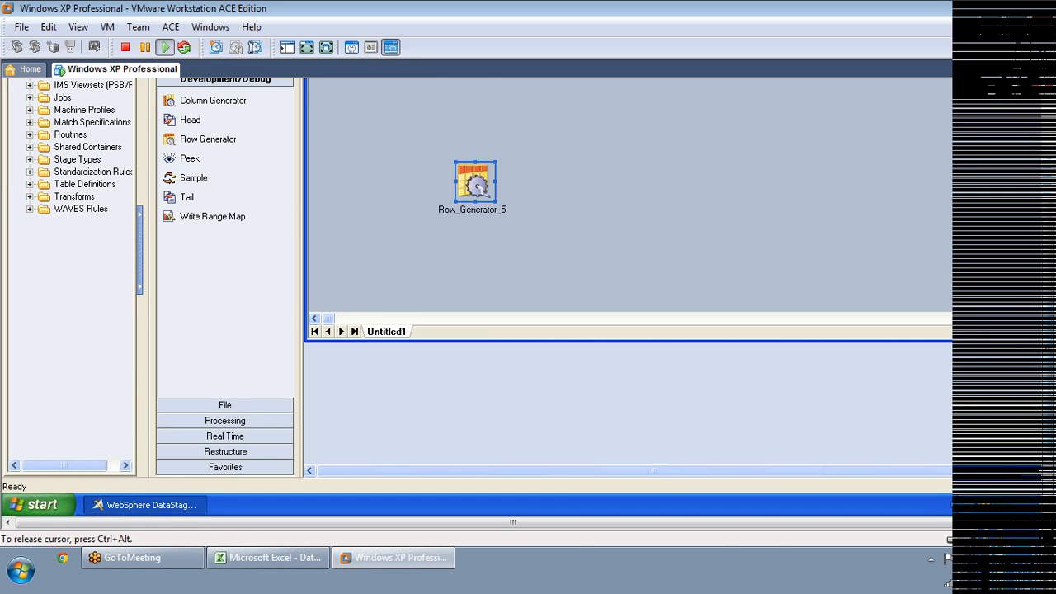
{"action": "left_click", "coordinate": [267, 422]}
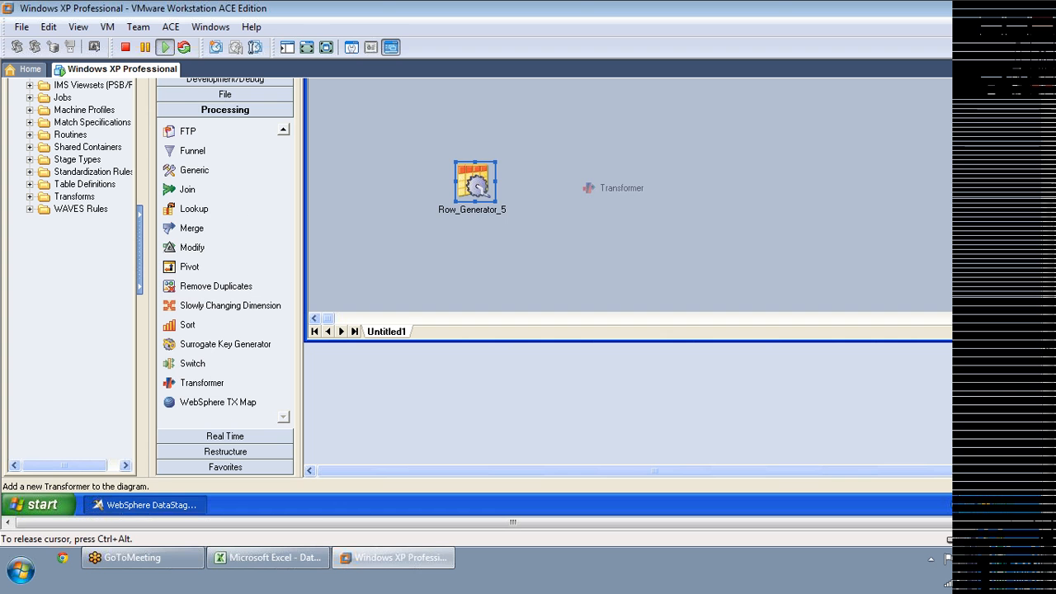
{"action": "left_click", "coordinate": [644, 184]}
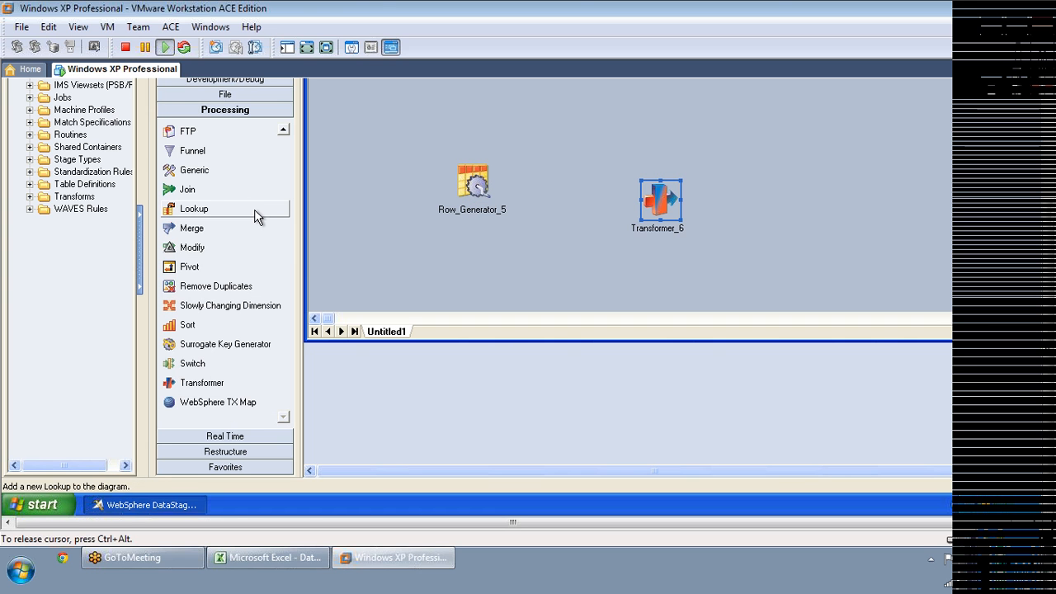
- Add a Data Set stage to the Untitled1 canvas, to the right of Transformer_6
{"action": "left_click", "coordinate": [231, 96]}
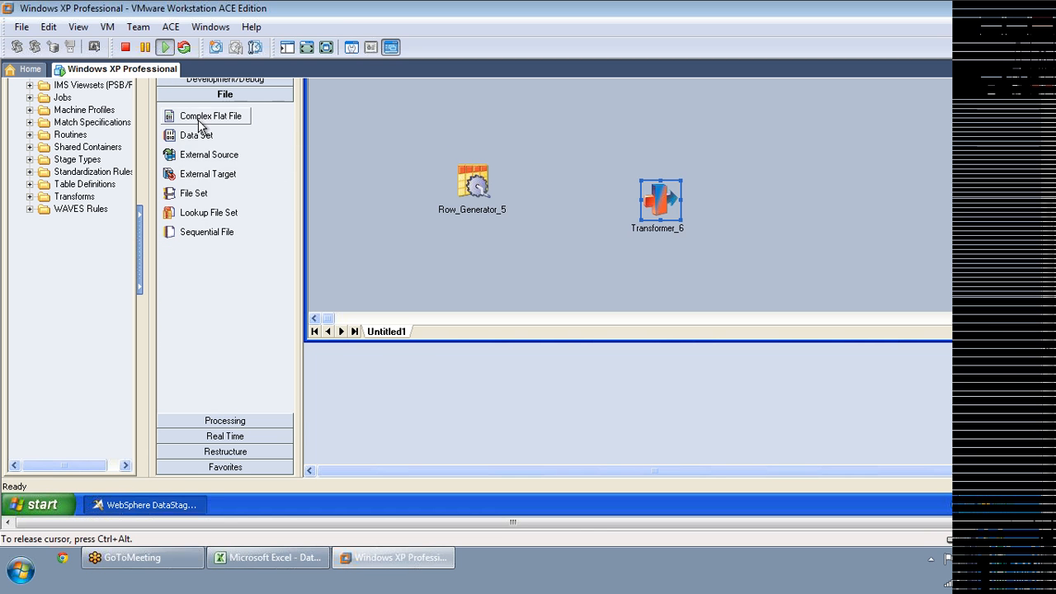
{"action": "left_click_drag", "start_coordinate": [433, 152], "coordinate": [791, 149]}
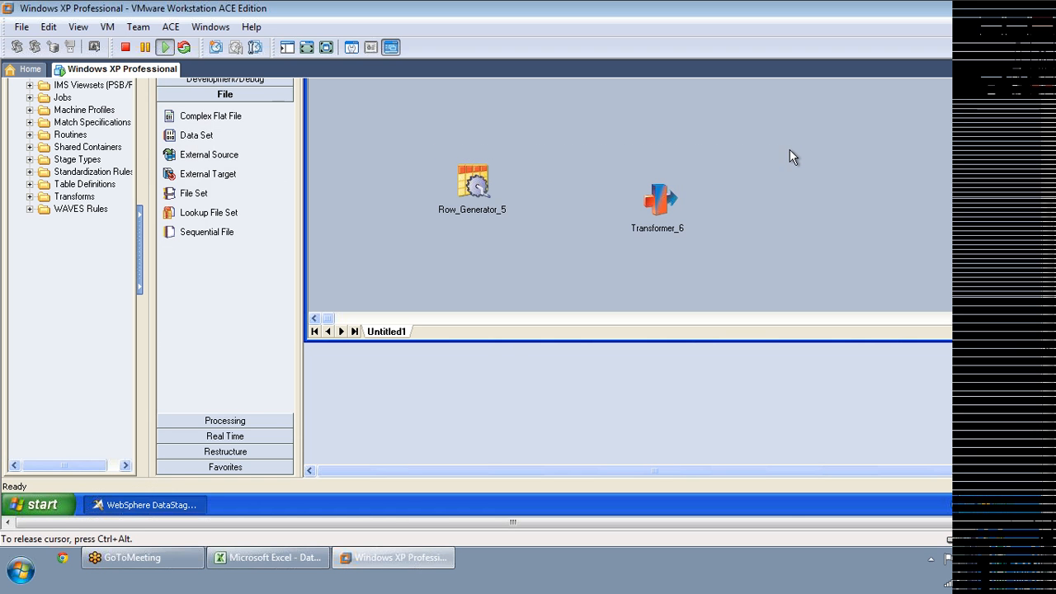
{"action": "left_click_drag", "start_coordinate": [217, 141], "coordinate": [740, 183]}
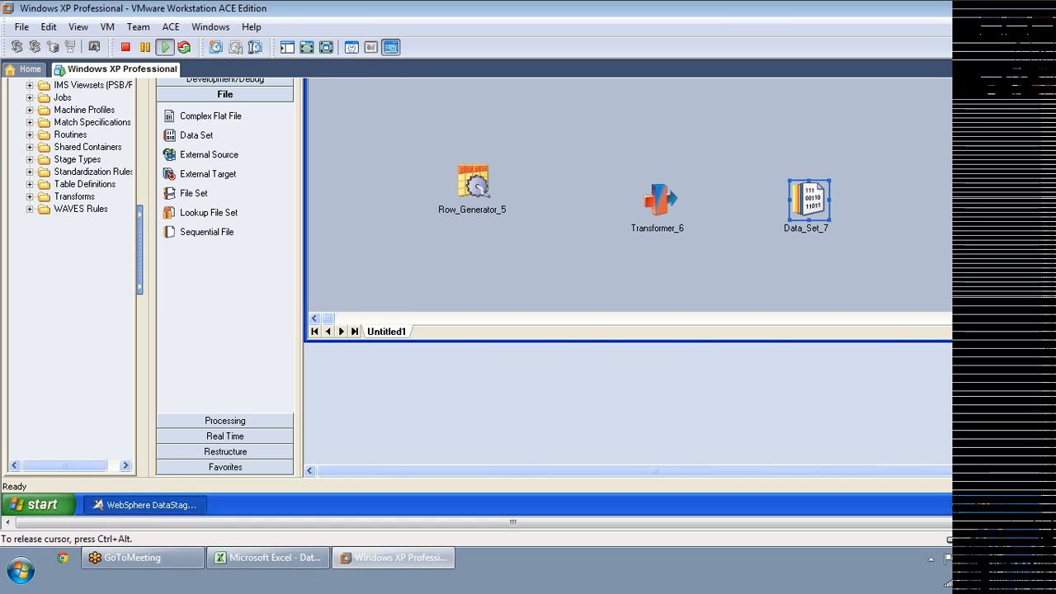
- Link Row_Generator_5 to Transformer_6, moving the transformer closer to the generator, and link Transformer_6 to Data_Set_7
{"action": "left_click", "coordinate": [486, 185]}
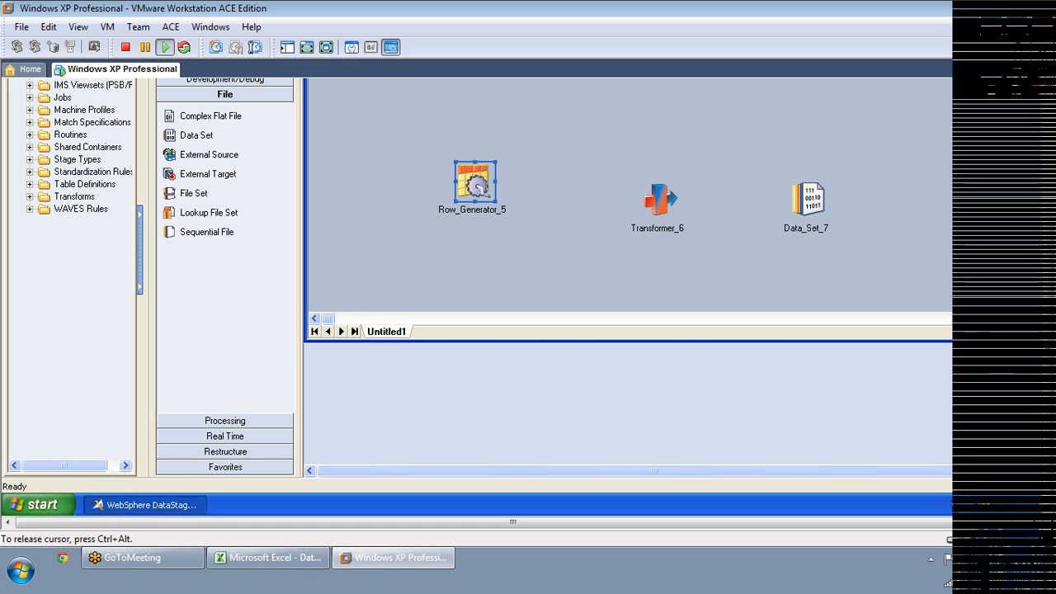
{"action": "left_click_drag", "start_coordinate": [485, 185], "coordinate": [565, 192]}
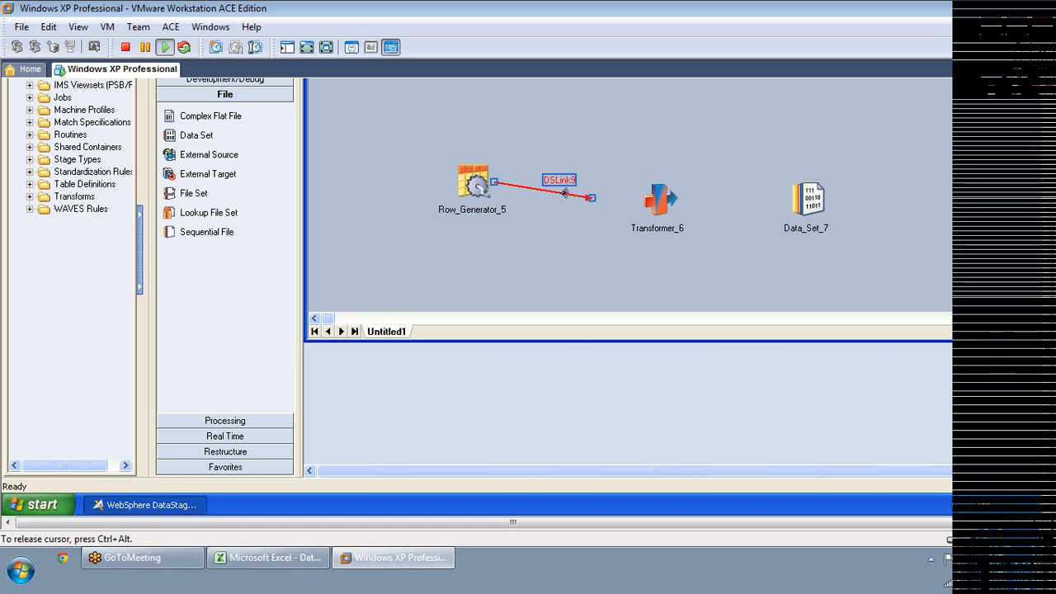
{"action": "left_click", "coordinate": [660, 196]}
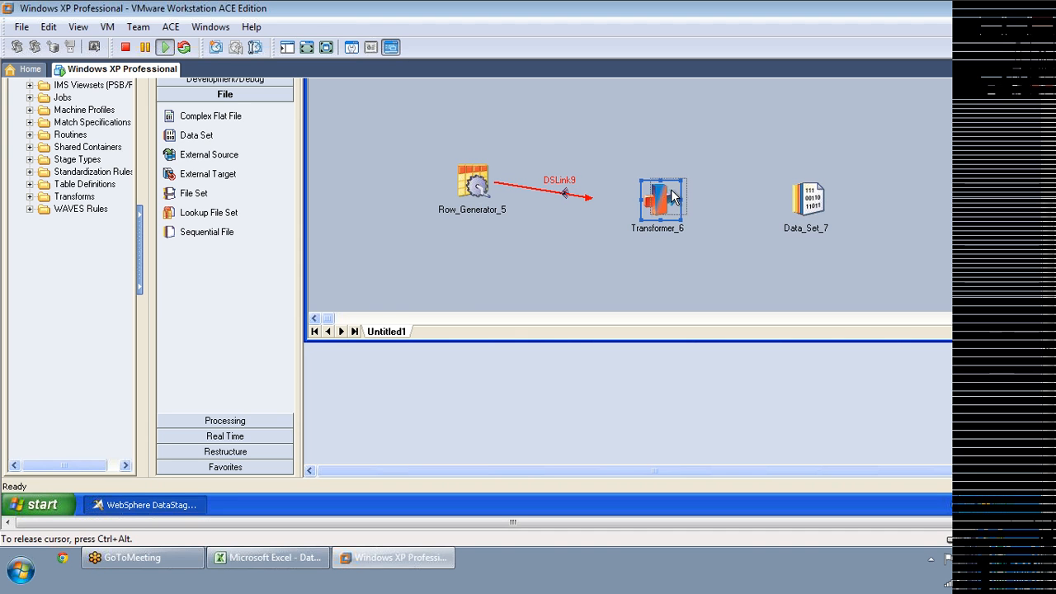
{"action": "left_click_drag", "start_coordinate": [663, 188], "coordinate": [590, 197]}
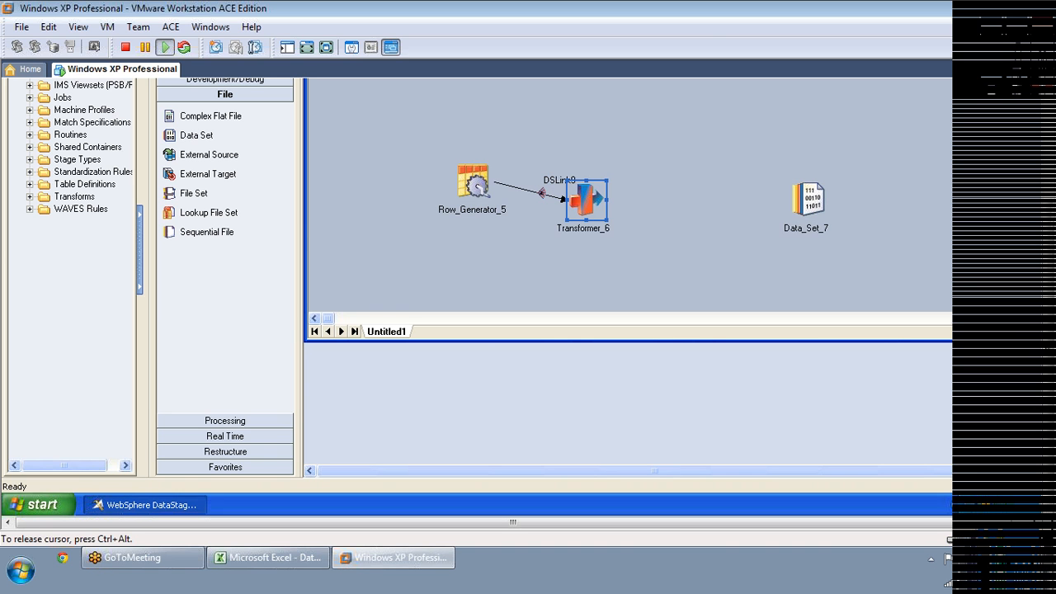
{"action": "left_click_drag", "start_coordinate": [598, 203], "coordinate": [805, 200]}
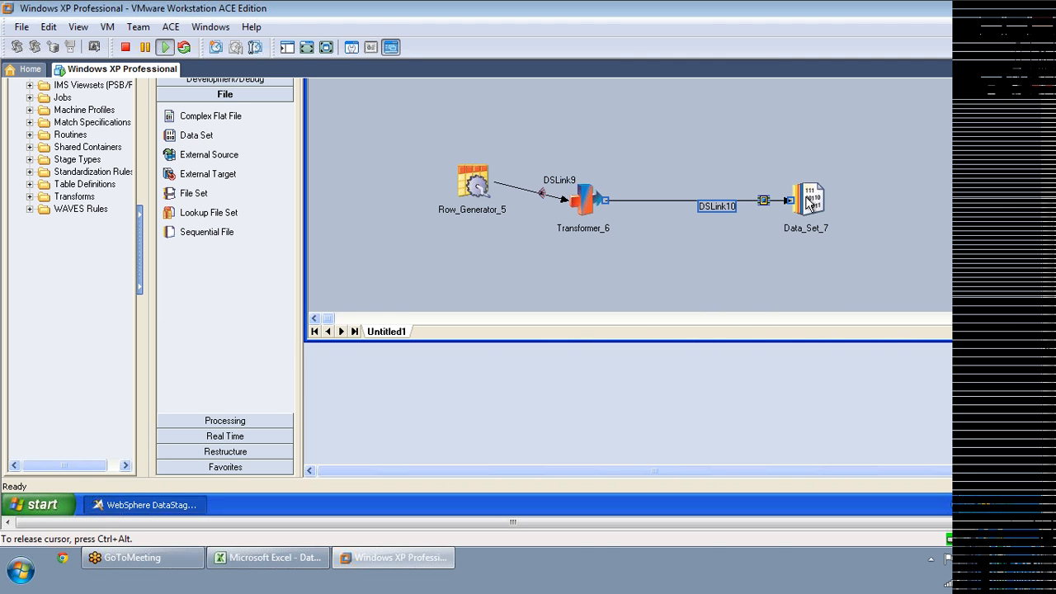
- Define an output column named eno on DSLink9 in the Row_Generator_5 stage and accept the stage settings
{"action": "double_click", "coordinate": [466, 185]}
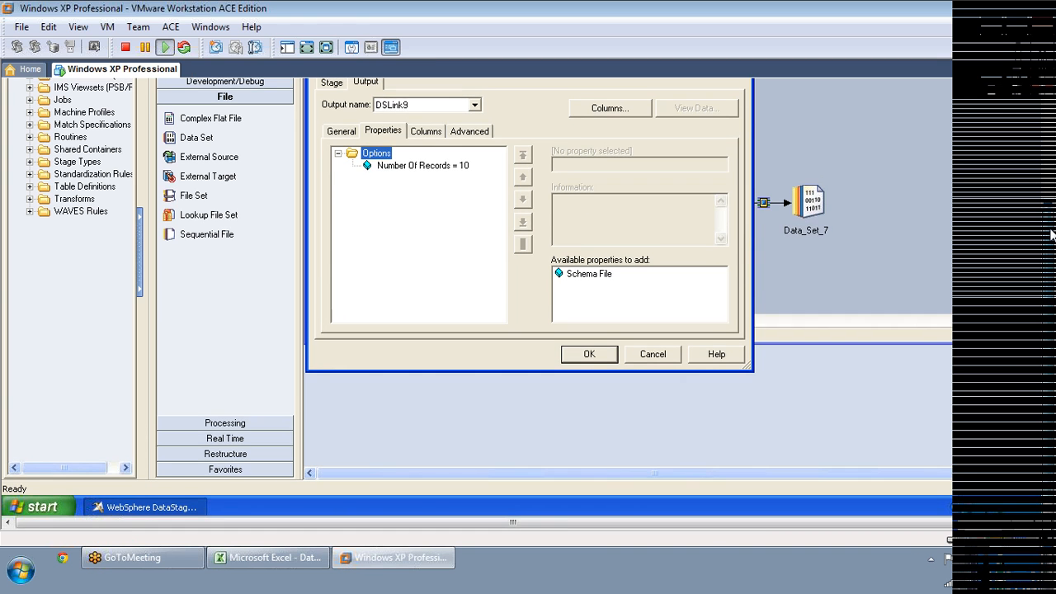
{"action": "left_click_drag", "start_coordinate": [1048, 389], "coordinate": [1046, 276]}
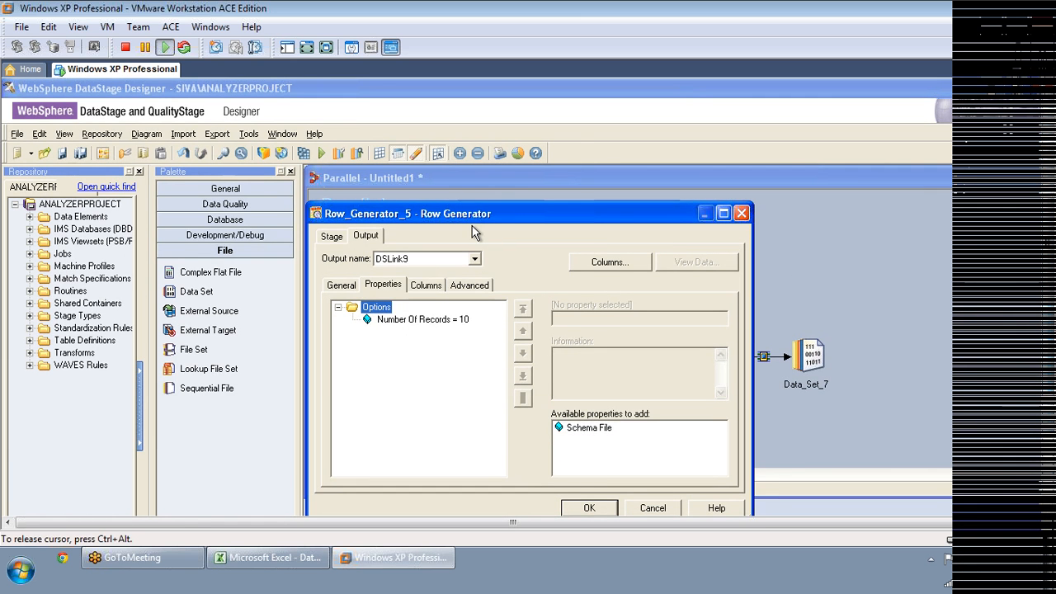
{"action": "left_click", "coordinate": [427, 284]}
{"action": "left_click", "coordinate": [375, 317]}
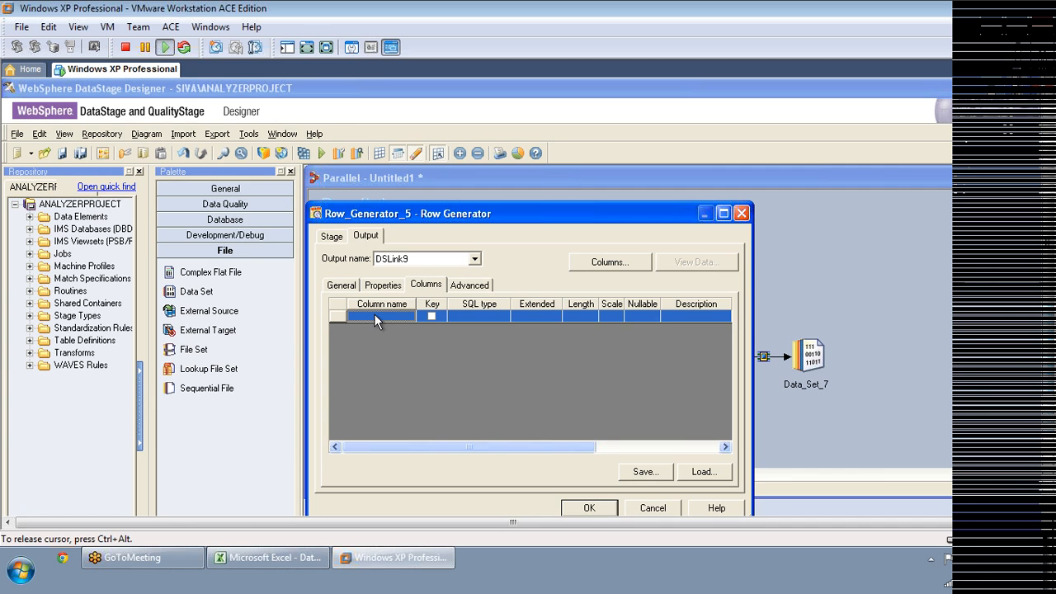
{"action": "type", "text": "eno"}
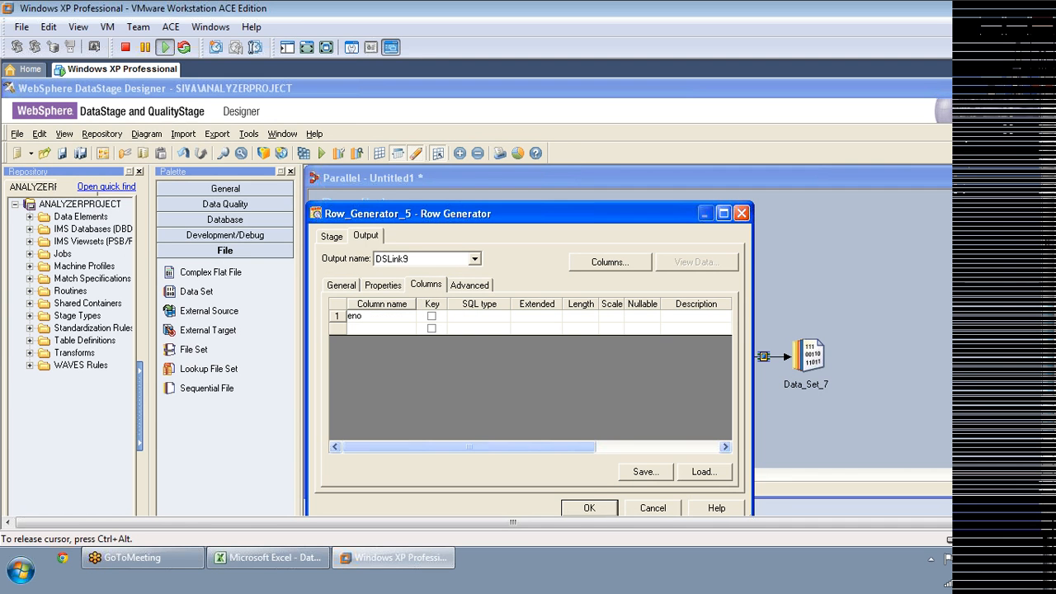
{"action": "left_click", "coordinate": [594, 508]}
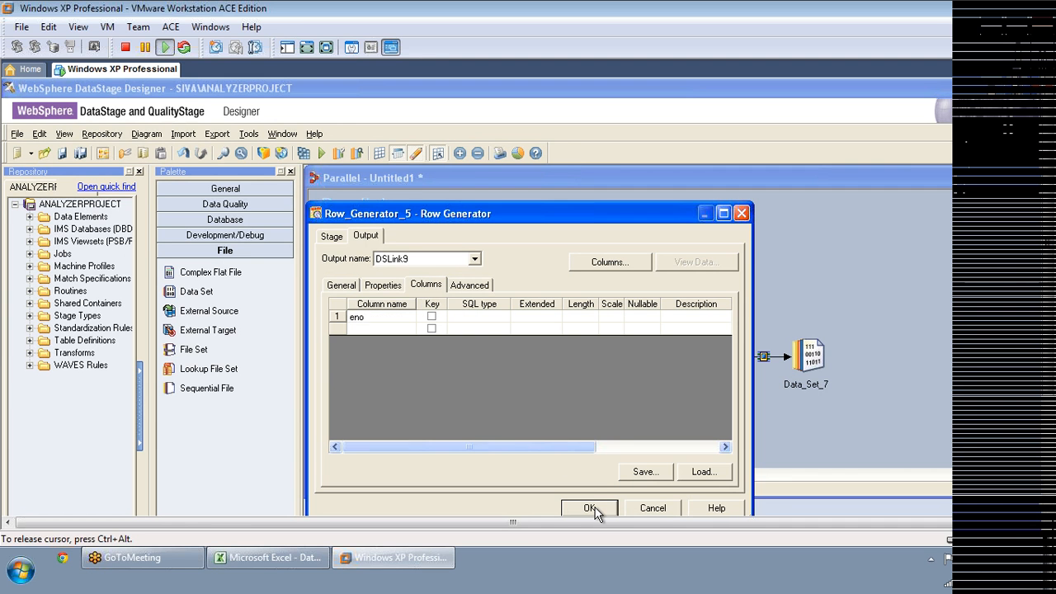
- Map the eno column from DSLink9 to DSLink10 in Transformer_6 and accept the mapping
{"action": "double_click", "coordinate": [587, 355]}
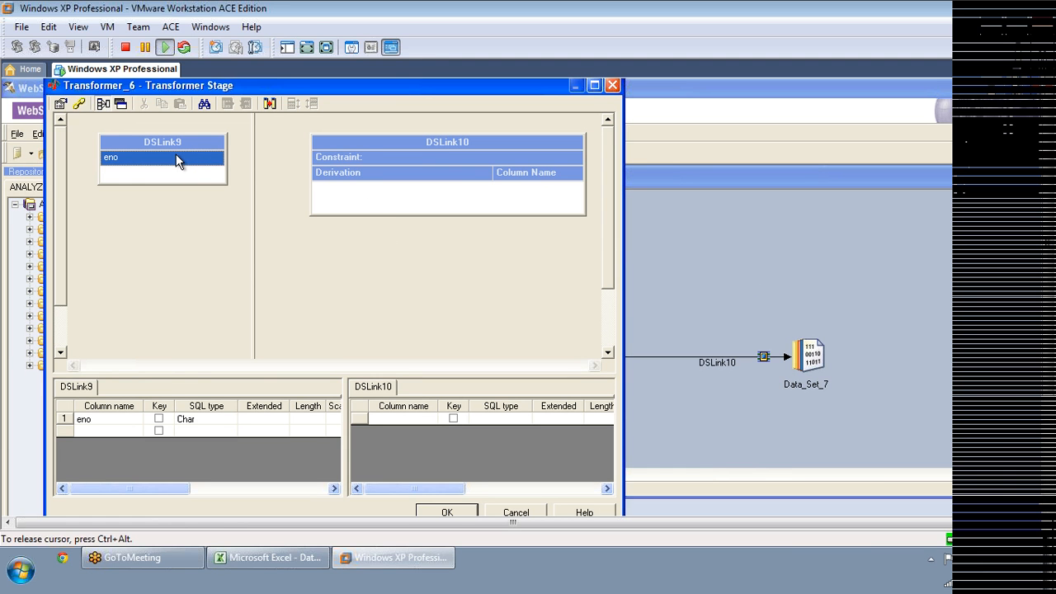
{"action": "left_click_drag", "start_coordinate": [174, 139], "coordinate": [538, 188]}
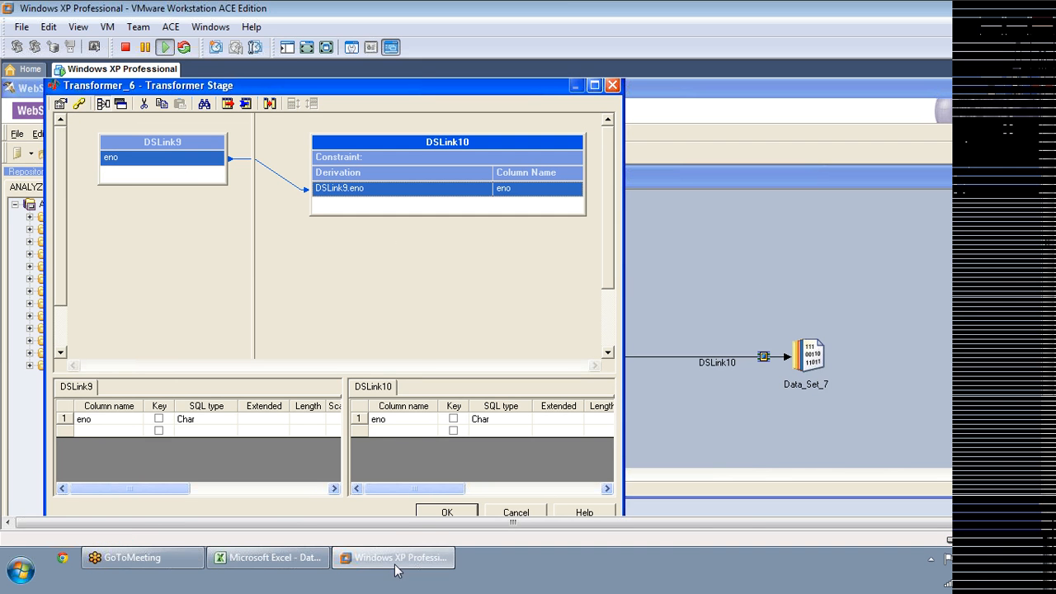
{"action": "left_click", "coordinate": [431, 514]}
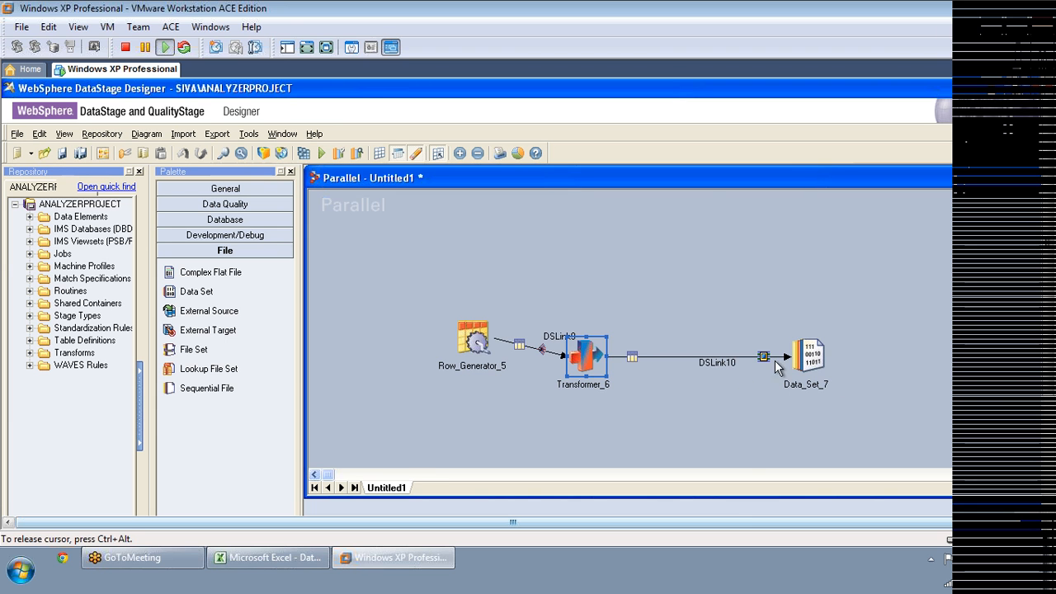
- Set the target file of Data_Set_7 to C:\input.ds by browsing the server, and accept the stage settings
{"action": "double_click", "coordinate": [802, 355]}
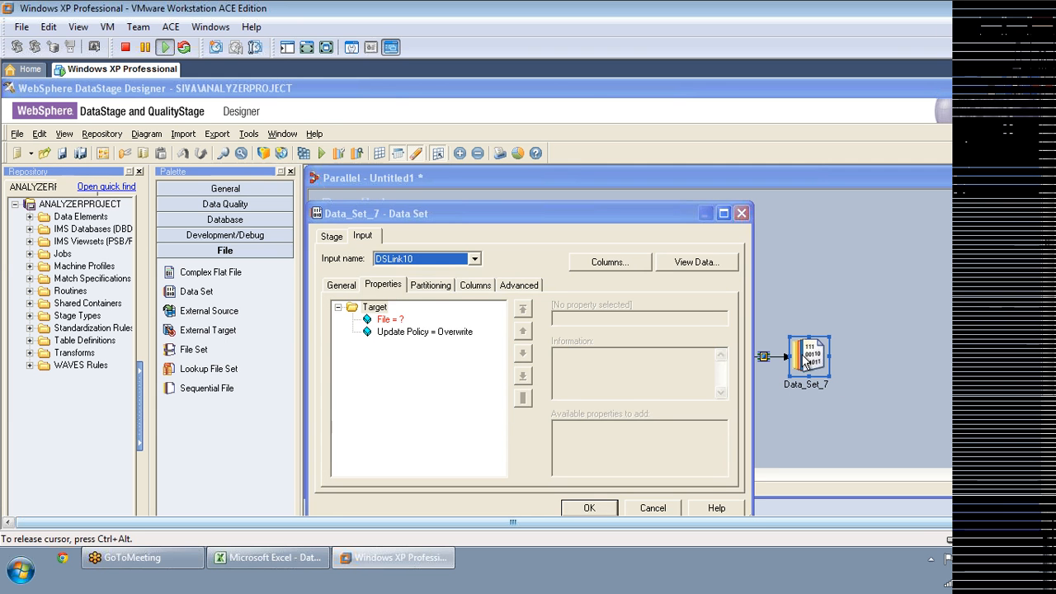
{"action": "left_click", "coordinate": [403, 321]}
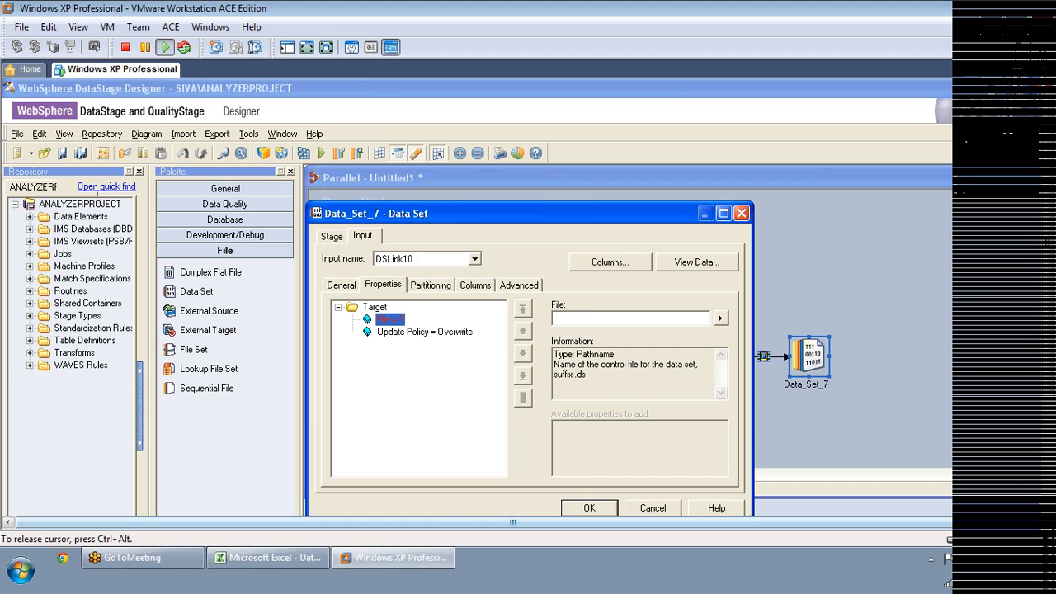
{"action": "left_click", "coordinate": [721, 319]}
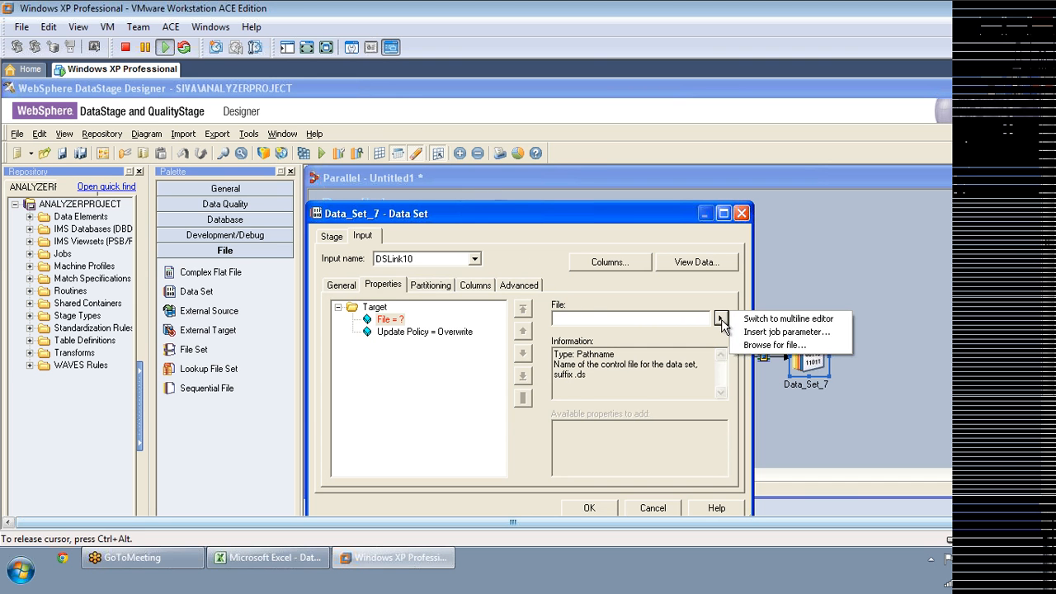
{"action": "left_click", "coordinate": [784, 347]}
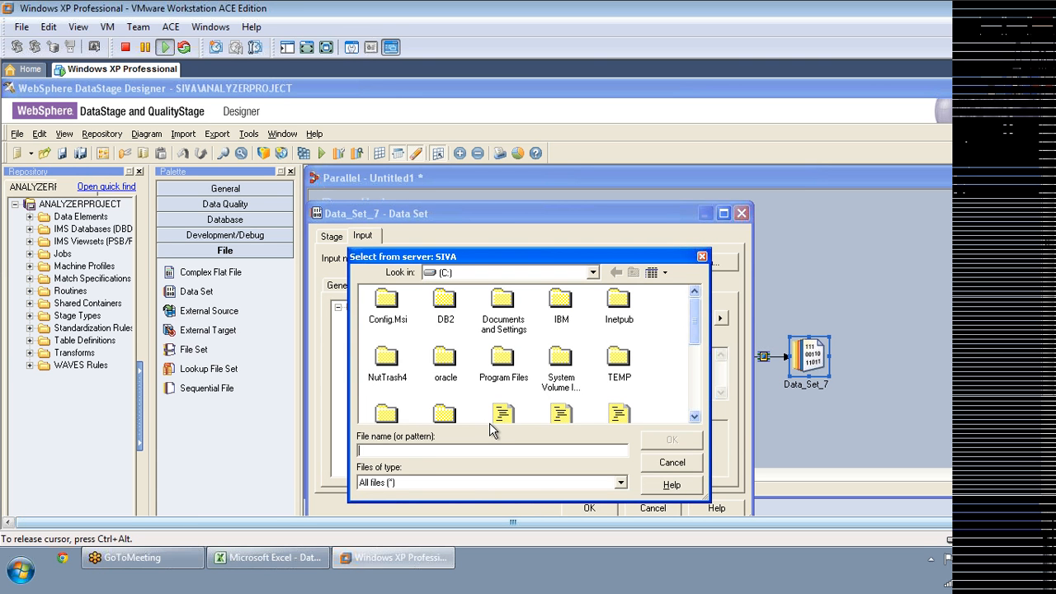
{"action": "type", "text": "input"}
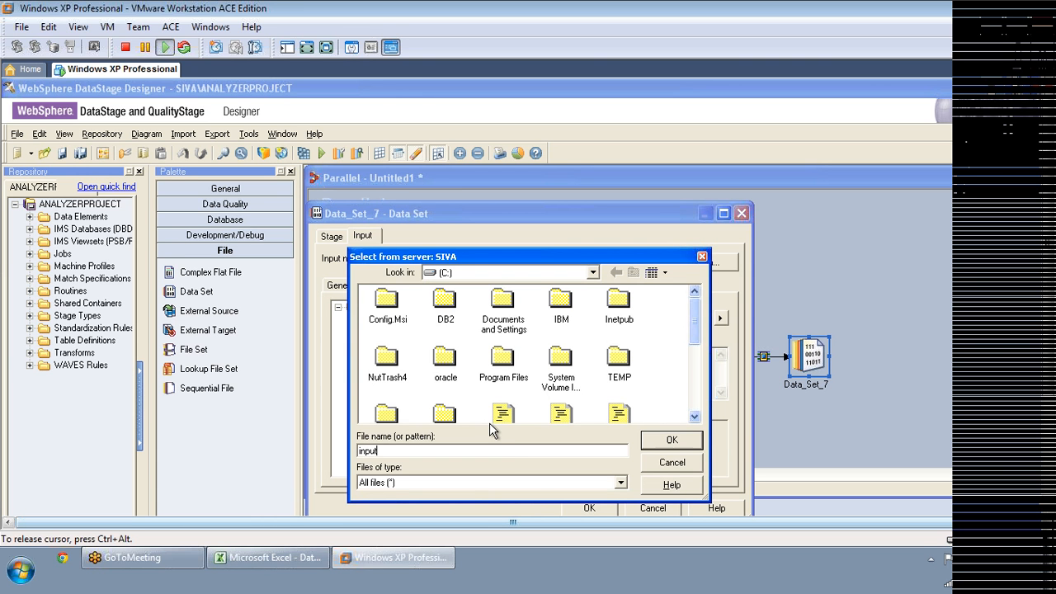
{"action": "type", "text": ".ds"}
{"action": "left_click", "coordinate": [670, 439]}
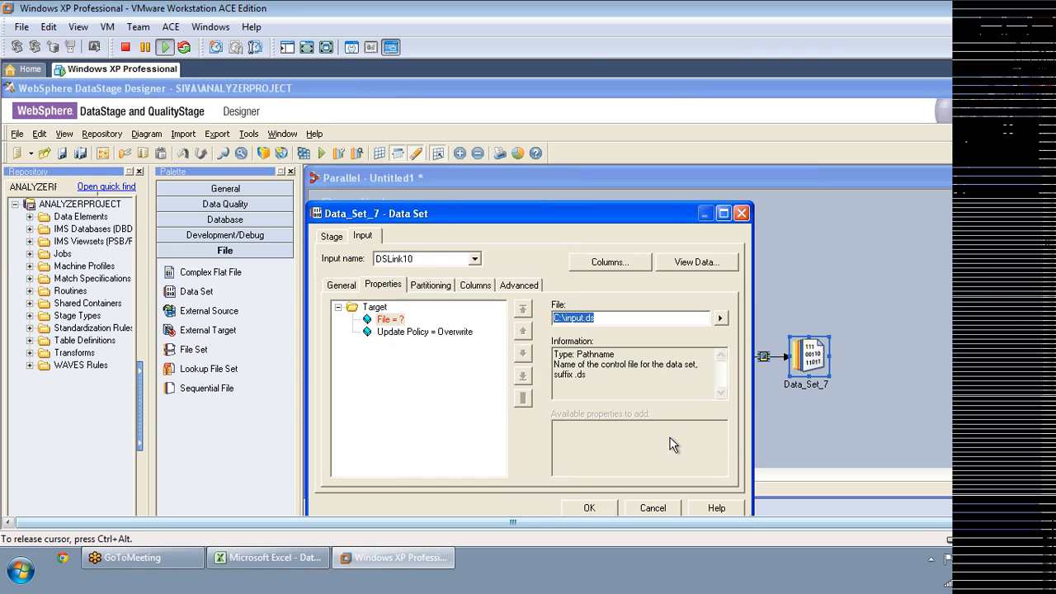
{"action": "left_click", "coordinate": [589, 507]}
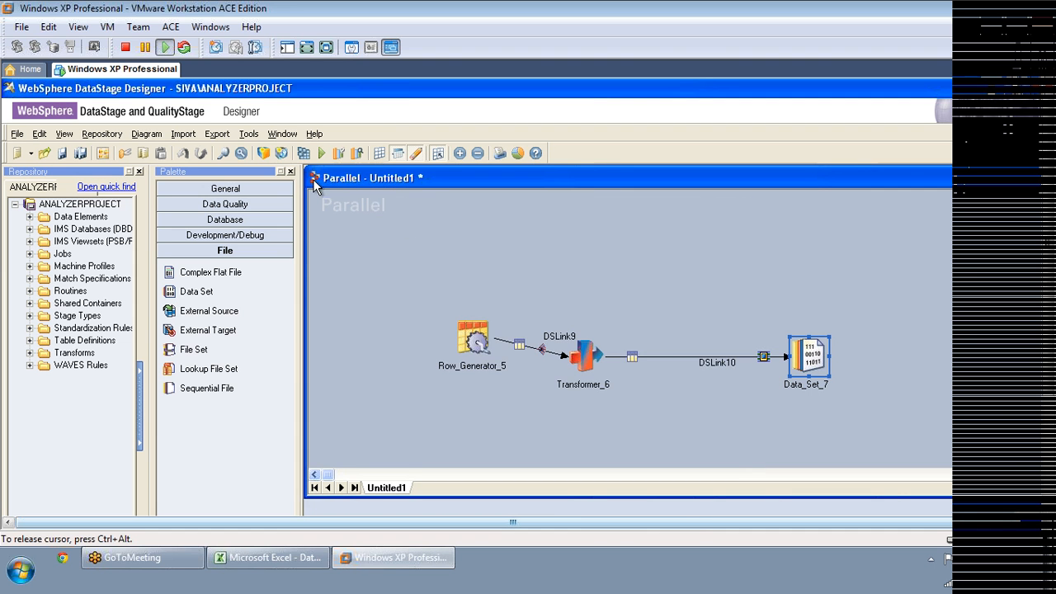
- Save and compile the Untitled1 job, and close the compilation status
{"action": "left_click", "coordinate": [304, 155]}
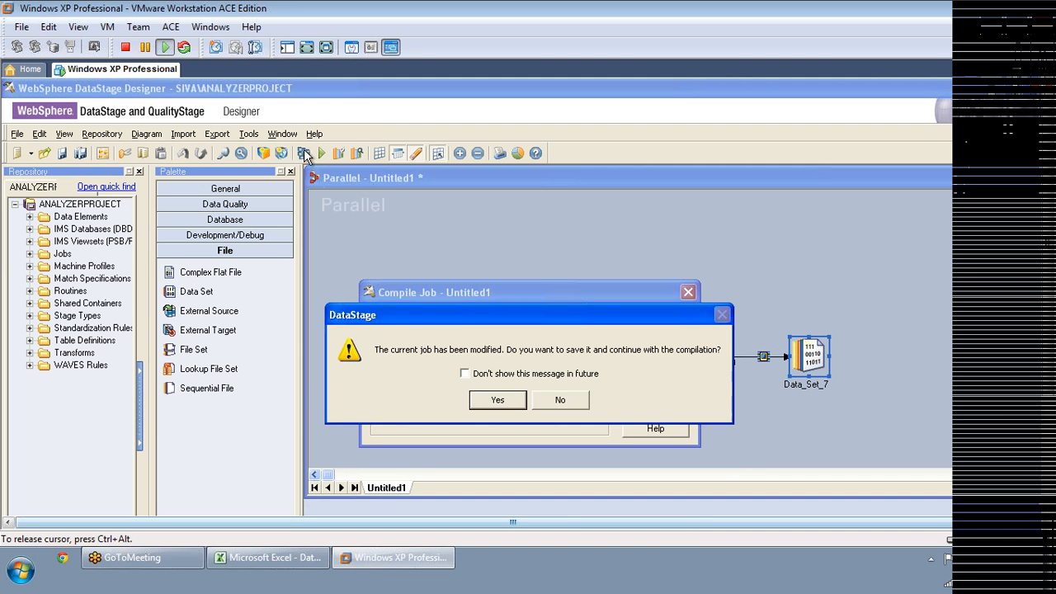
{"action": "left_click", "coordinate": [497, 400]}
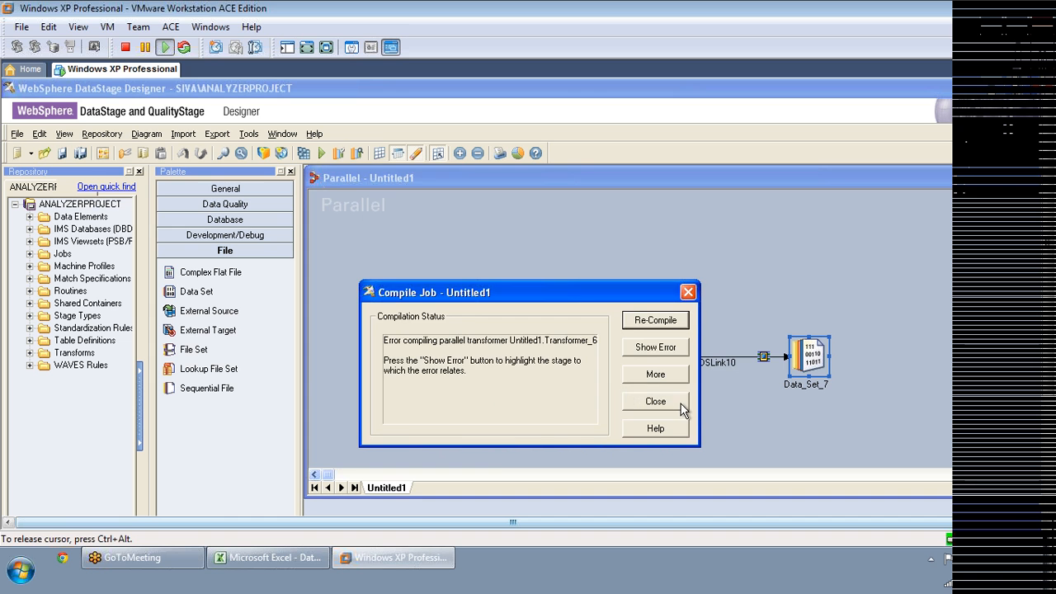
{"action": "left_click", "coordinate": [655, 402]}
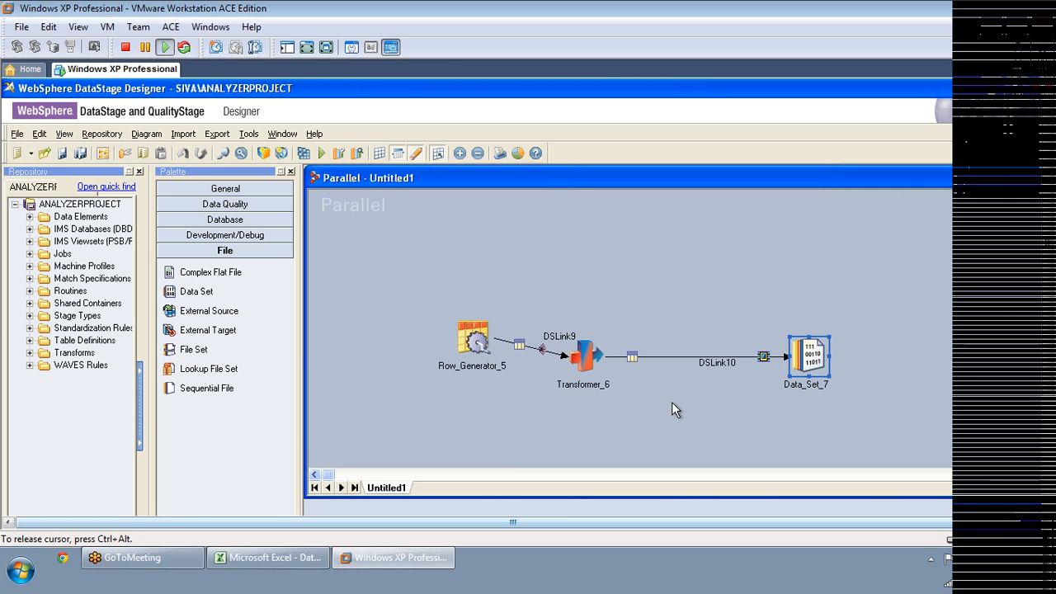